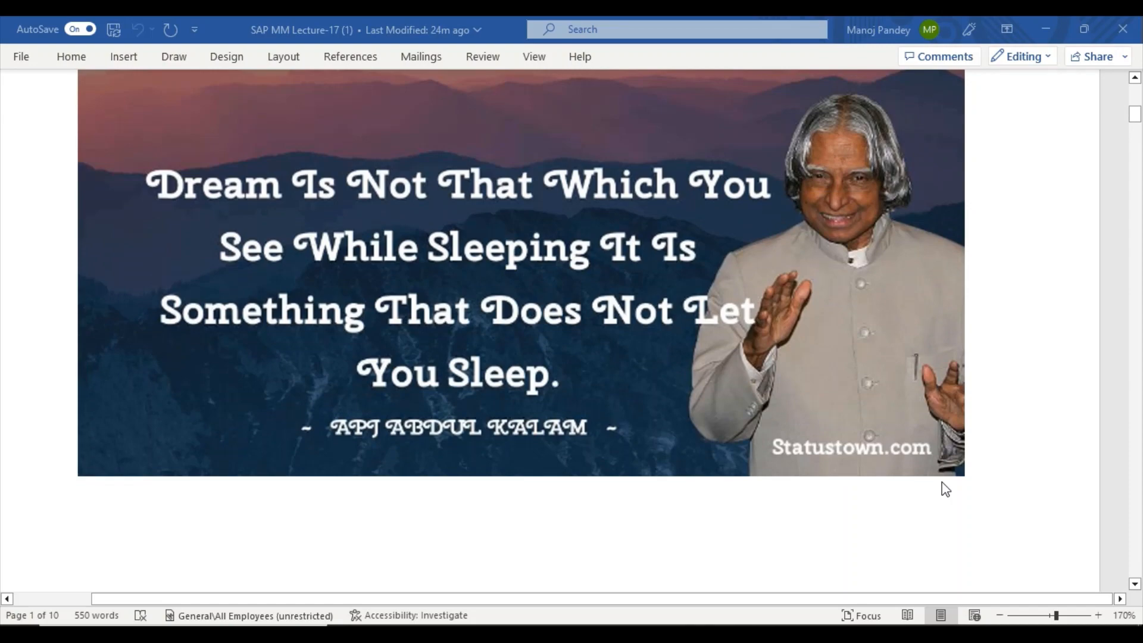
Read the PIR T-code notes (ME11, ME12, ME13, ME1L, ME1M), then show the desktop.
{"action": "scroll", "coordinate": [946, 489], "scroll_direction": "down", "scroll_amount": 8}
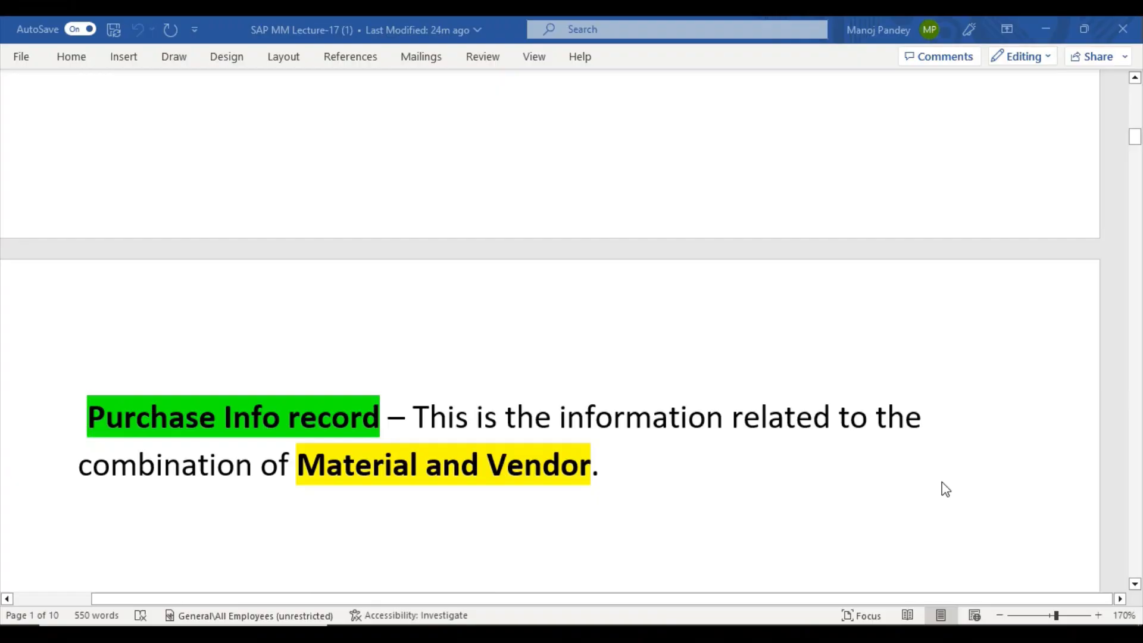
{"action": "scroll", "coordinate": [943, 488], "scroll_direction": "down", "scroll_amount": 1}
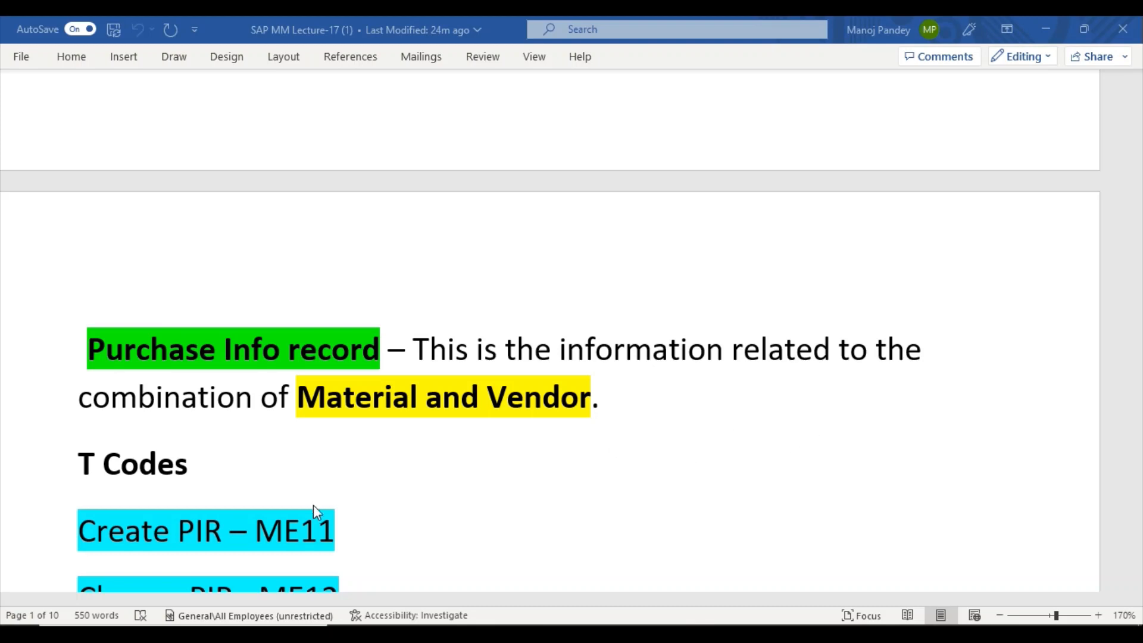
{"action": "scroll", "coordinate": [313, 505], "scroll_direction": "down", "scroll_amount": 3}
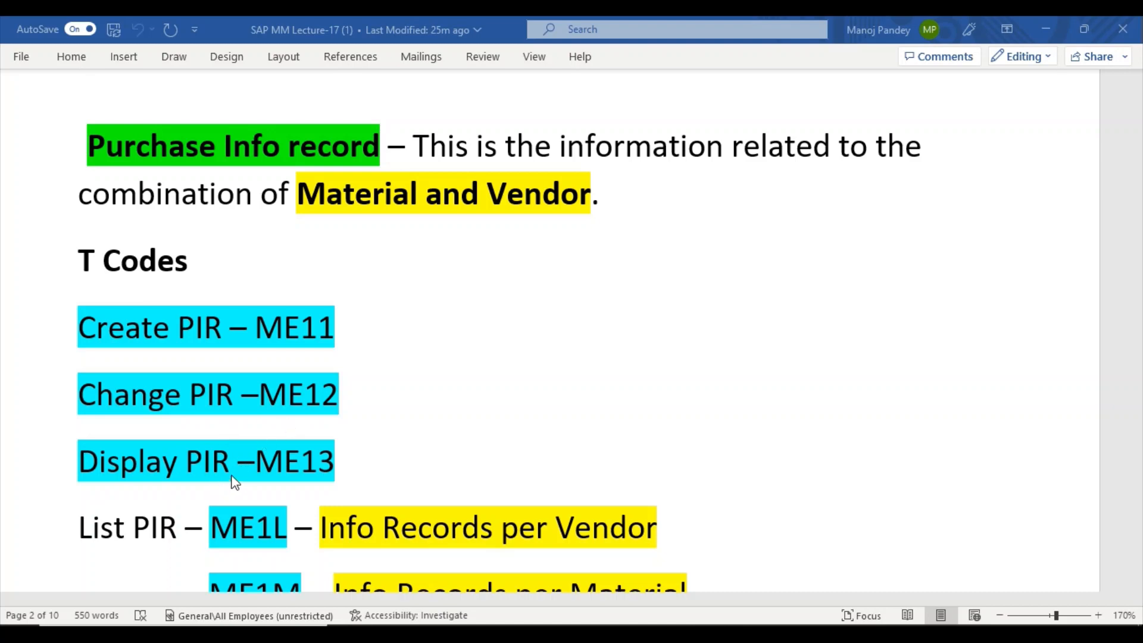
{"action": "scroll", "coordinate": [265, 475], "scroll_direction": "down", "scroll_amount": 2}
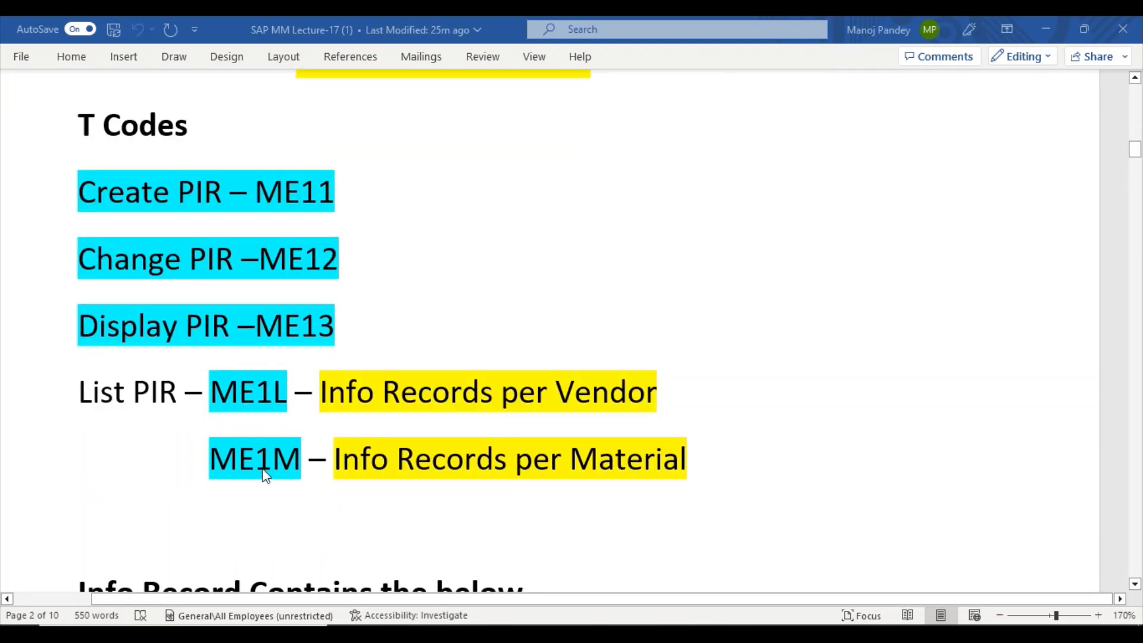
{"action": "scroll", "coordinate": [265, 474], "scroll_direction": "up", "scroll_amount": 4}
{"action": "scroll", "coordinate": [266, 476], "scroll_direction": "down", "scroll_amount": 1}
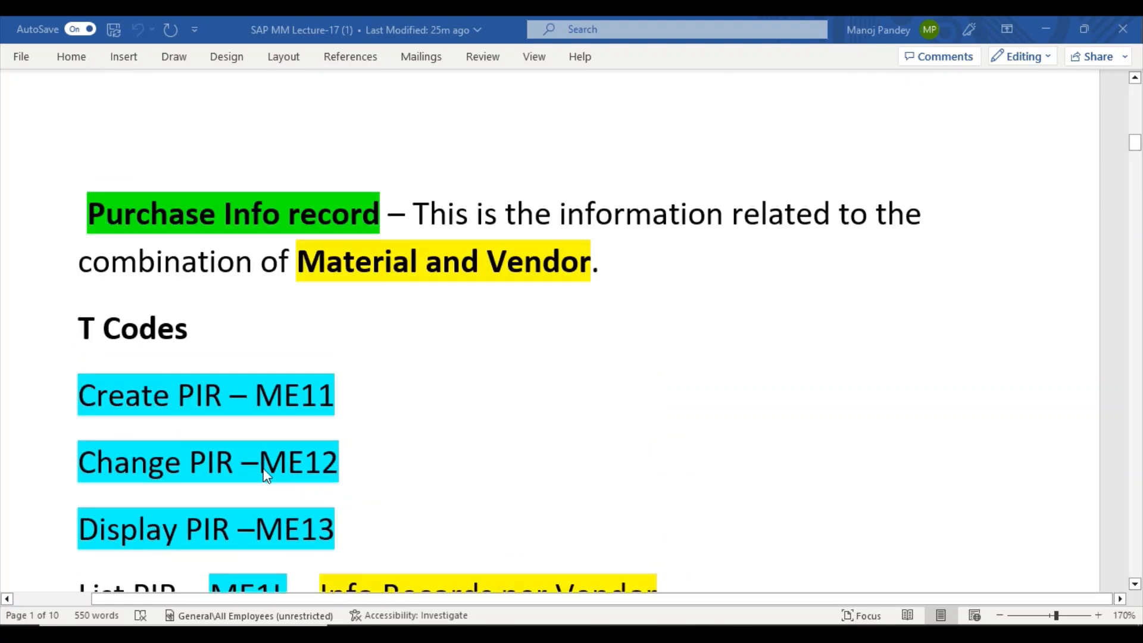
{"action": "key", "text": "super+d"}
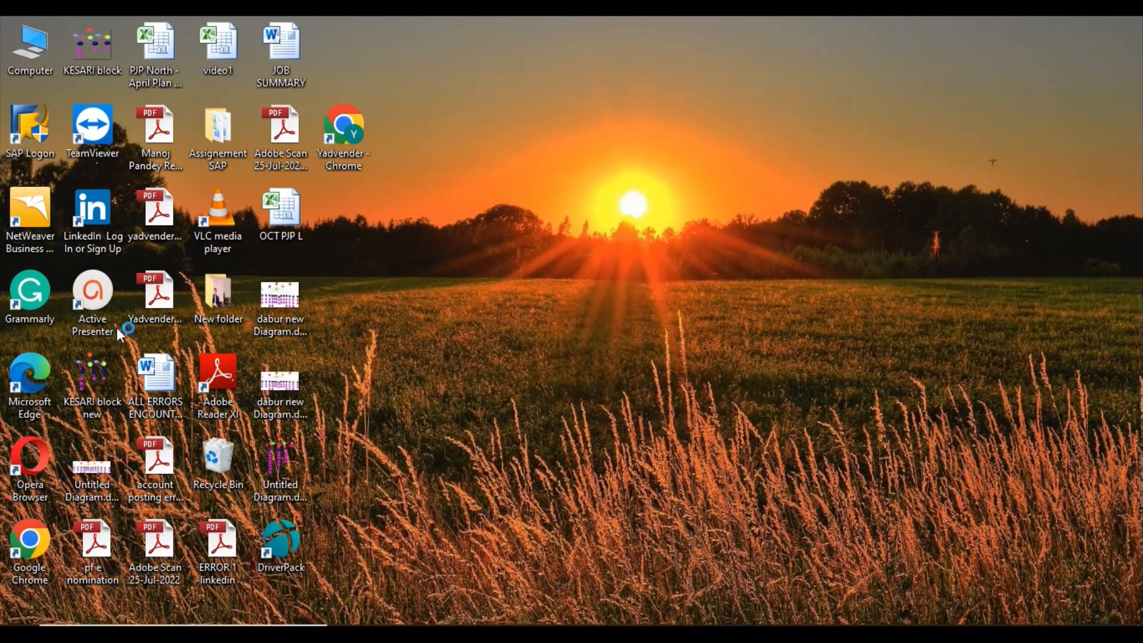
Log on to the develop connection in client 800 with the saved user name and password.
{"action": "double_click", "coordinate": [101, 306]}
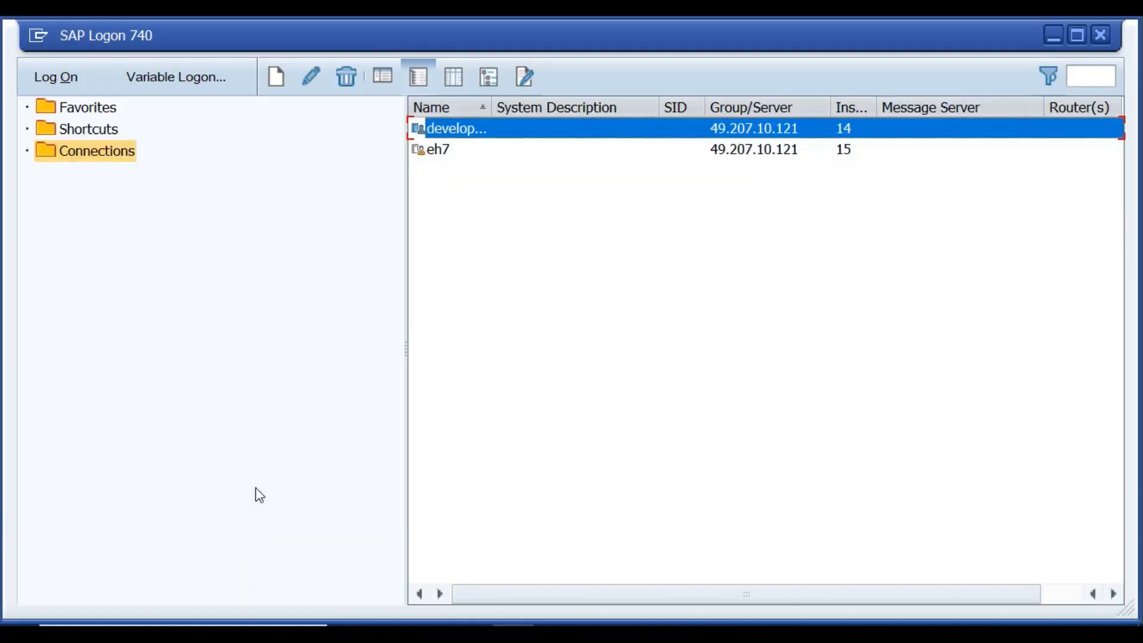
{"action": "left_click", "coordinate": [55, 72]}
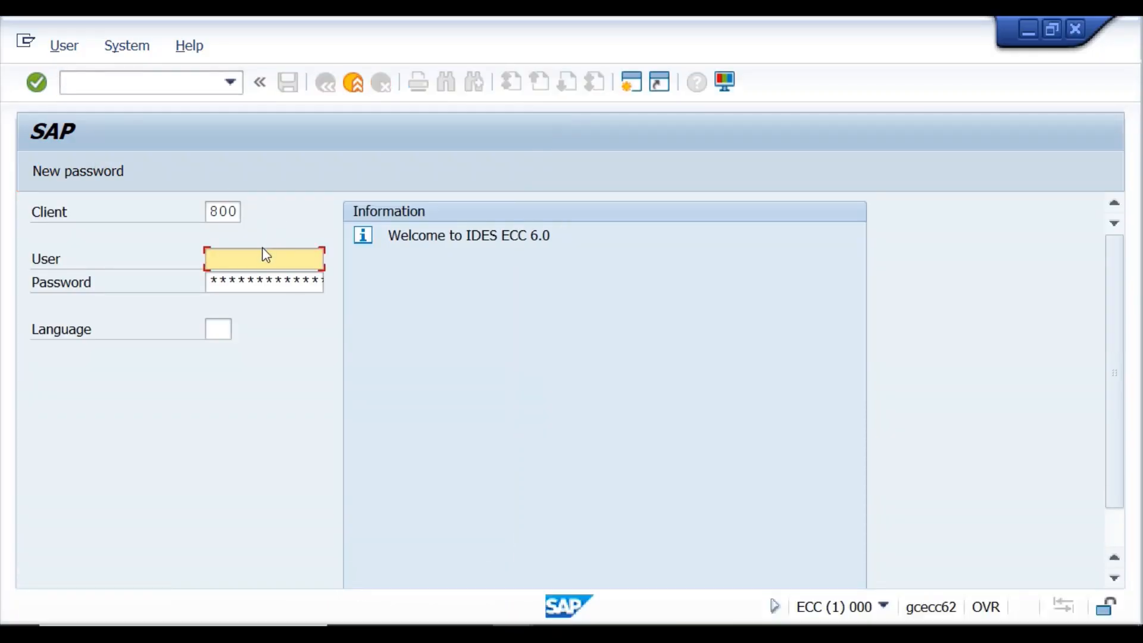
{"action": "left_click", "coordinate": [261, 265]}
{"action": "left_click", "coordinate": [264, 279]}
{"action": "left_click", "coordinate": [262, 276]}
{"action": "type", "text": "******"}
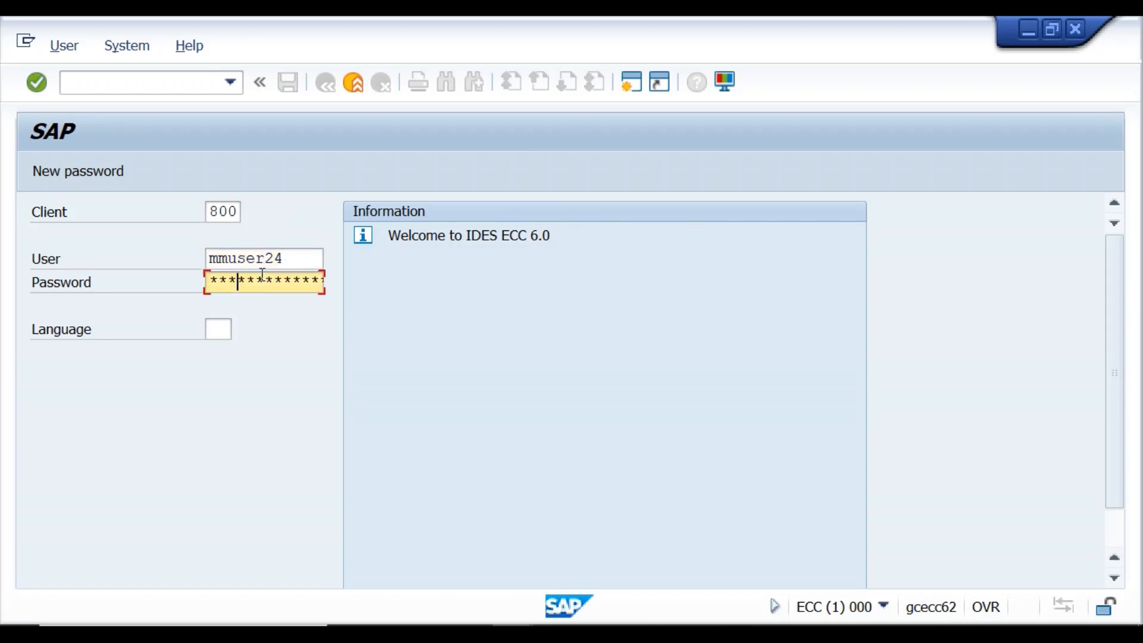
{"action": "key", "text": "Return"}
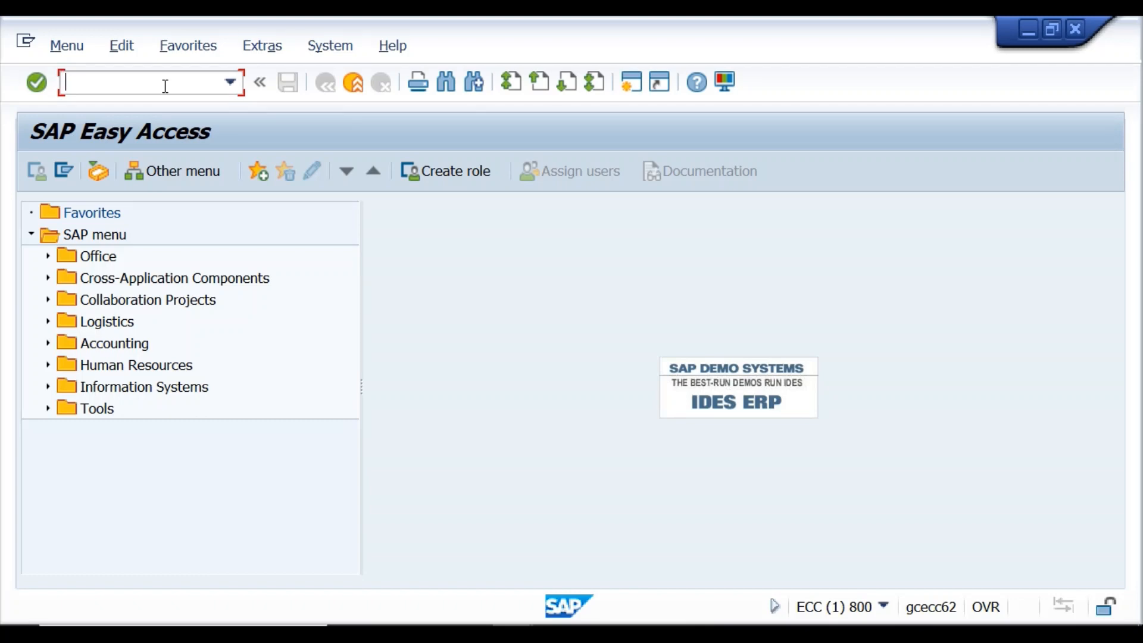
Open ME11 Create Info Record with the Standard category, then start a second session.
{"action": "type", "text": "me11"}
{"action": "key", "text": "Return"}
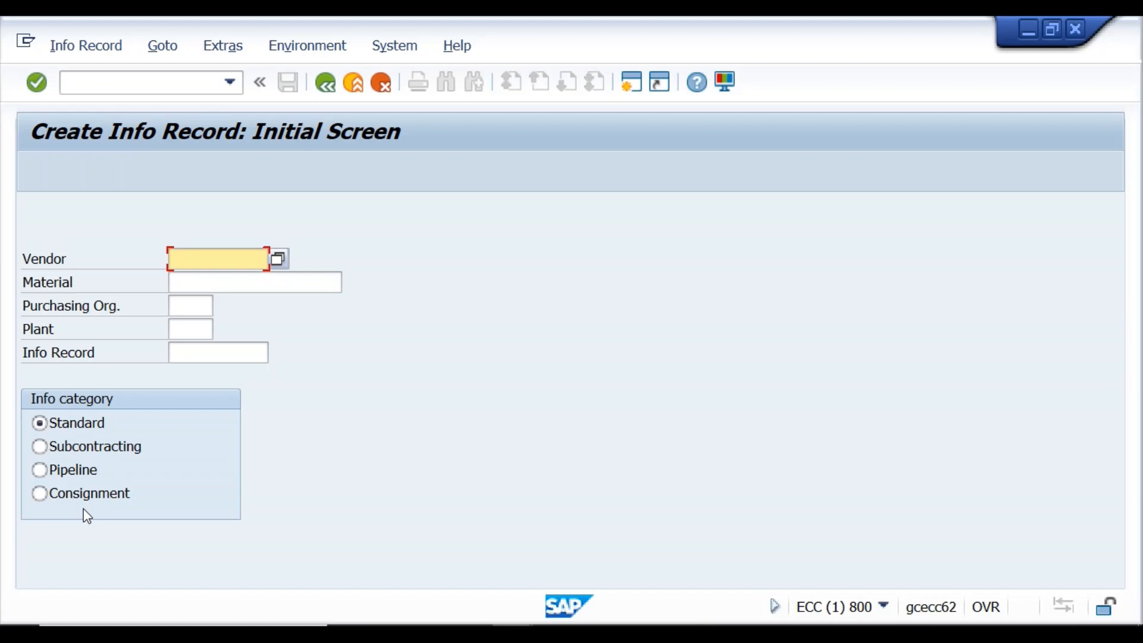
{"action": "left_click", "coordinate": [41, 423]}
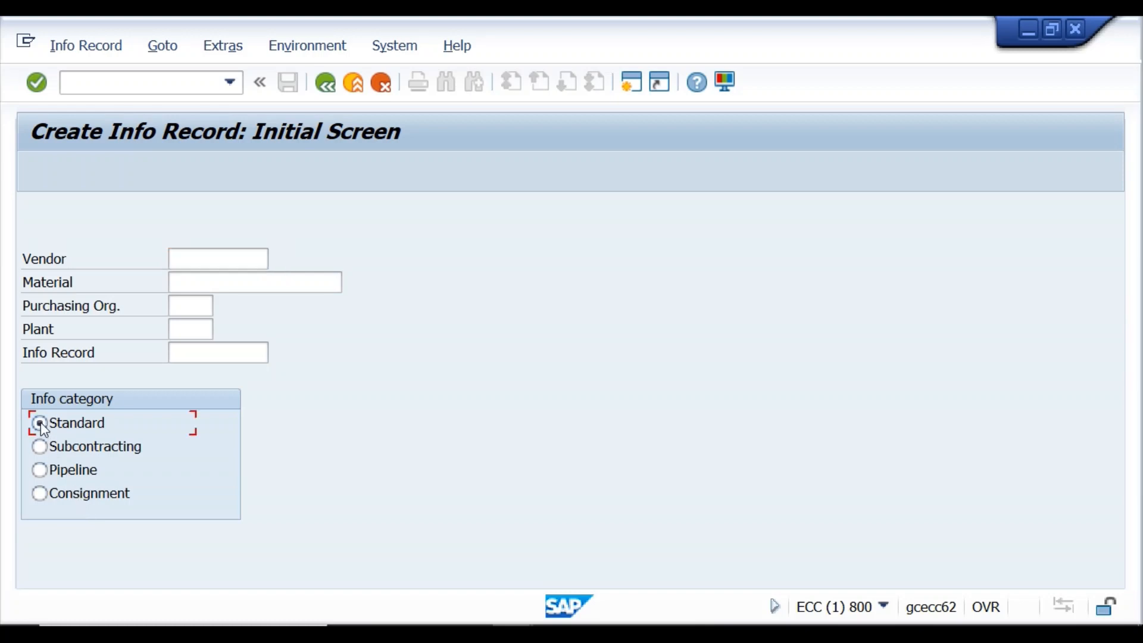
{"action": "left_click", "coordinate": [204, 267]}
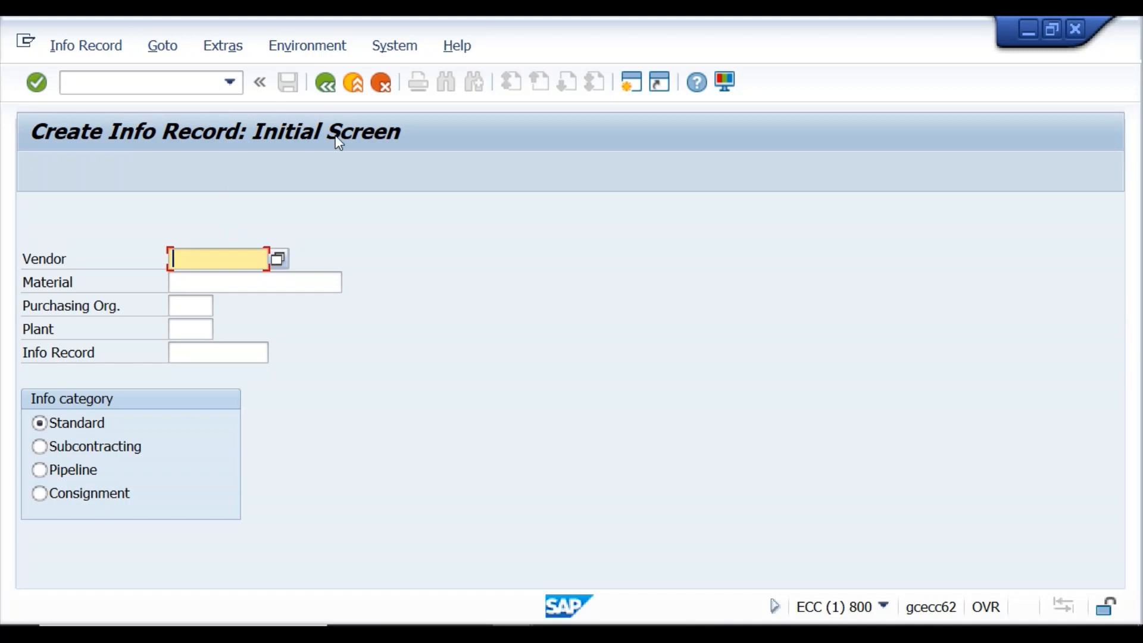
{"action": "left_click", "coordinate": [636, 88]}
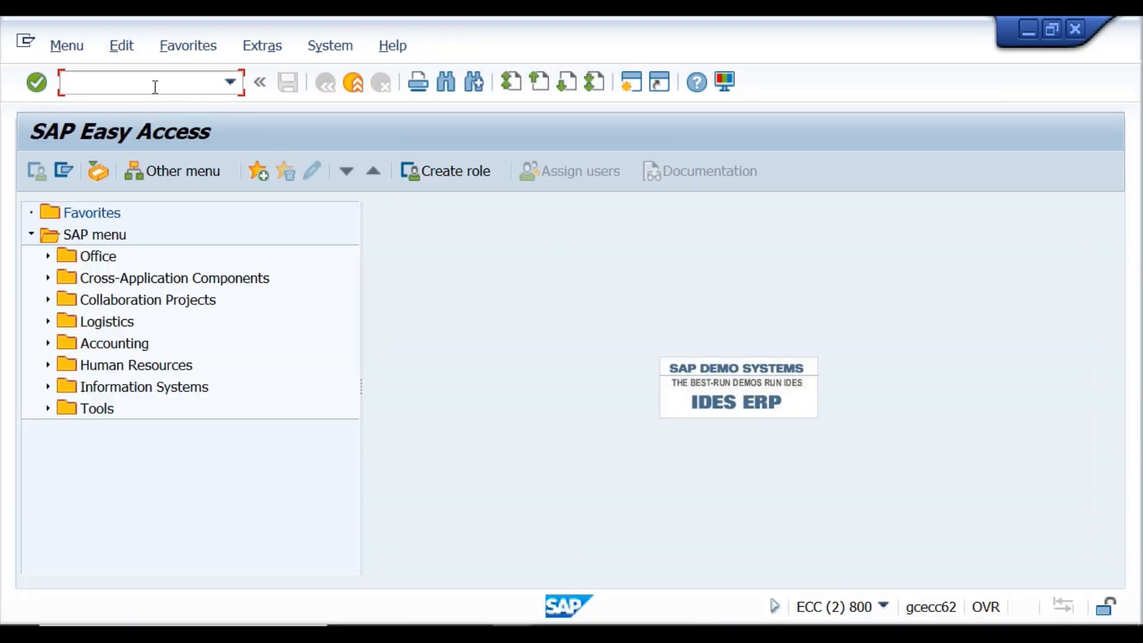
Run MM60 to list materials for plant KR01, then open a third session.
{"action": "type", "text": "mm60"}
{"action": "key", "text": "Return"}
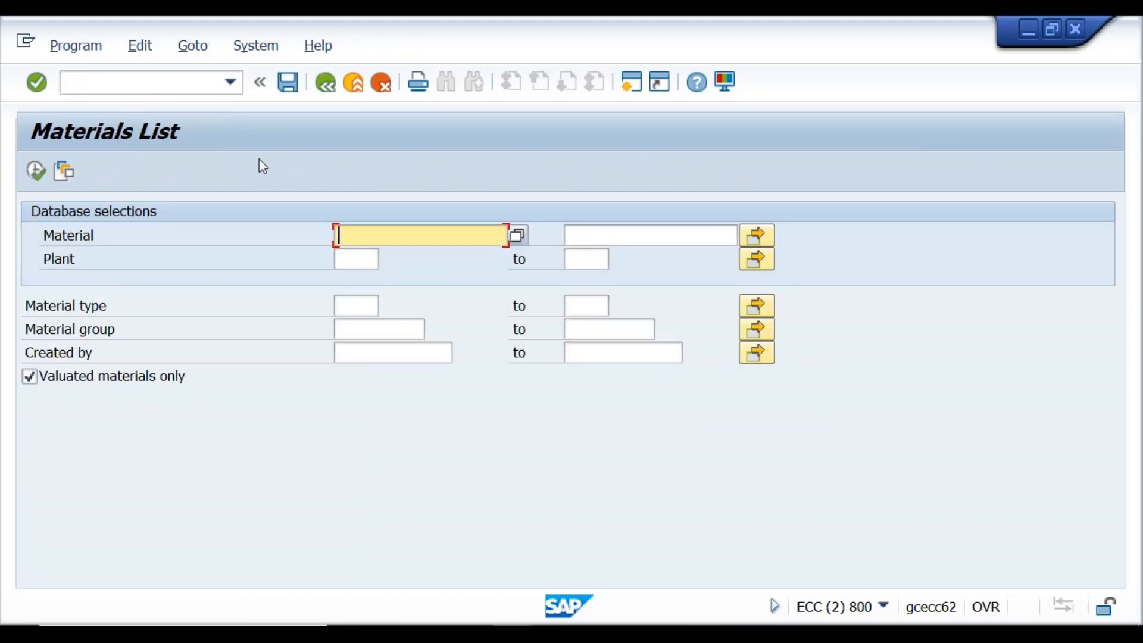
{"action": "left_click", "coordinate": [351, 258]}
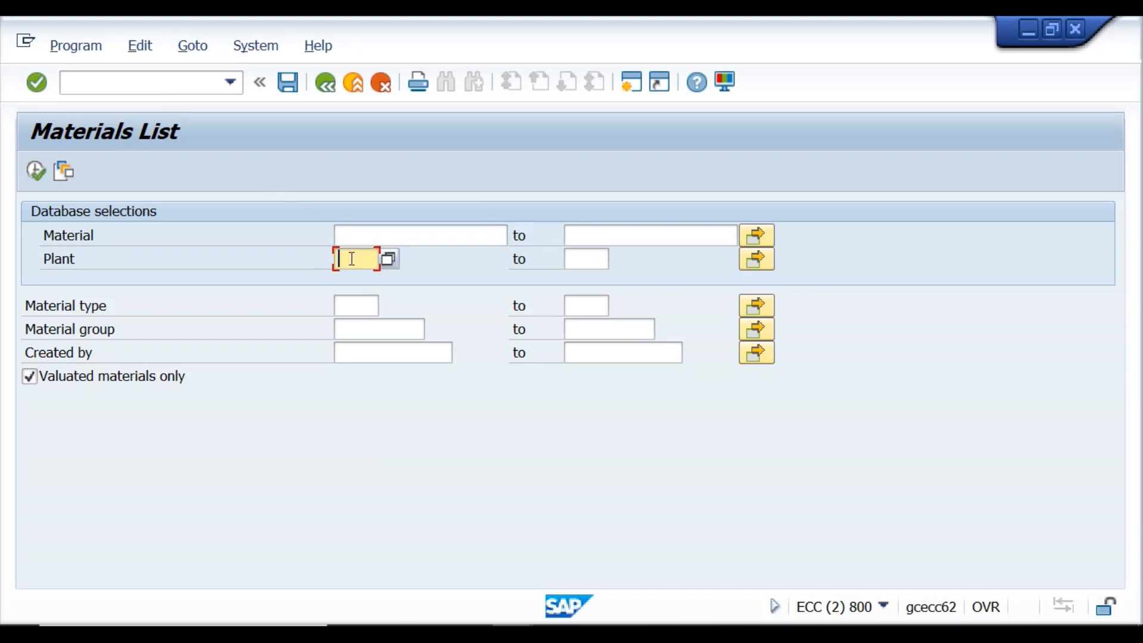
{"action": "type", "text": "kr"}
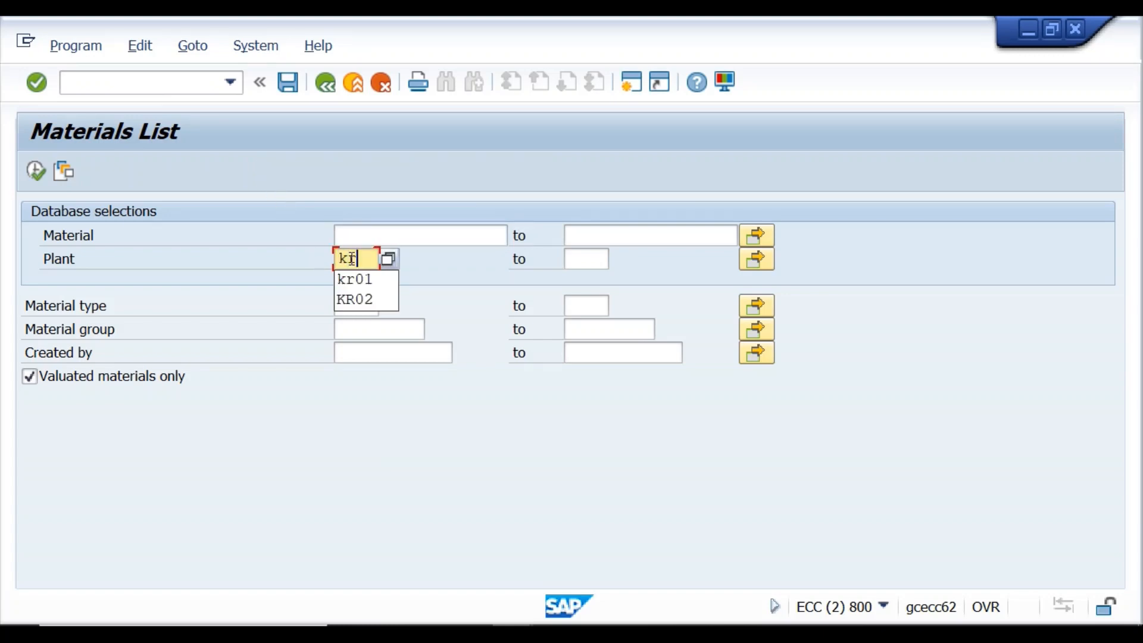
{"action": "type", "text": "01"}
{"action": "key", "text": "Return"}
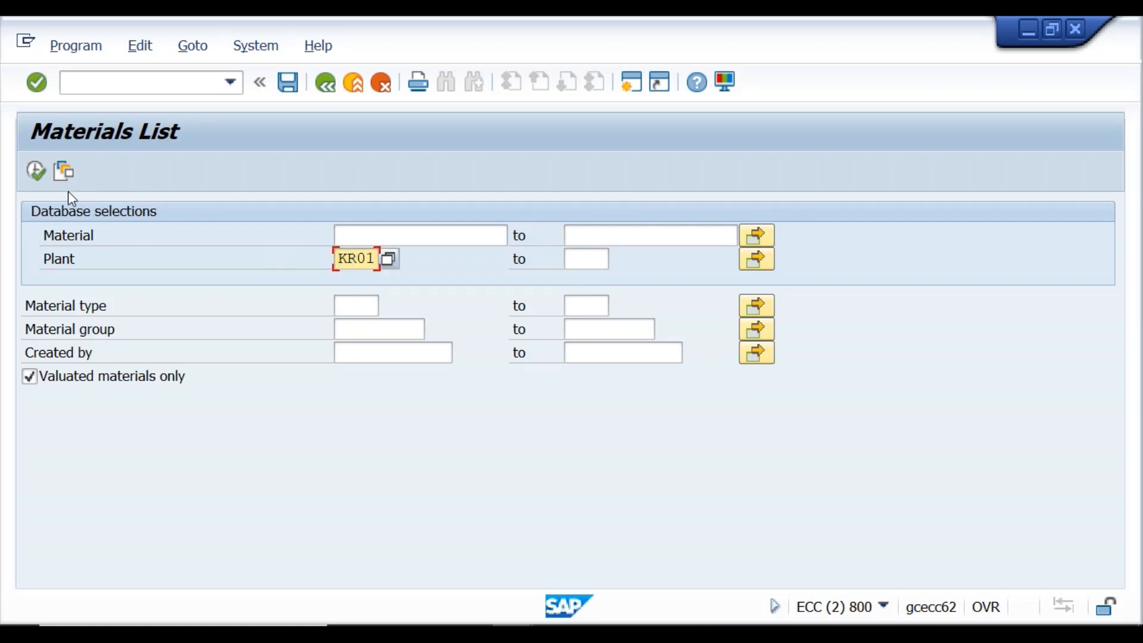
{"action": "left_click", "coordinate": [37, 173]}
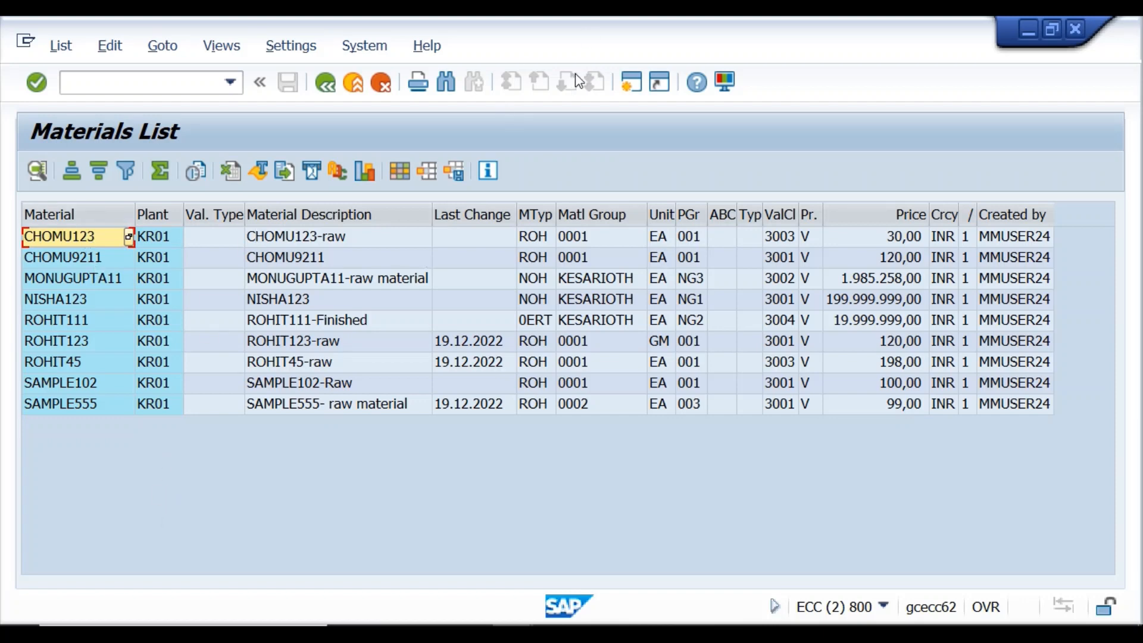
{"action": "left_click", "coordinate": [630, 89]}
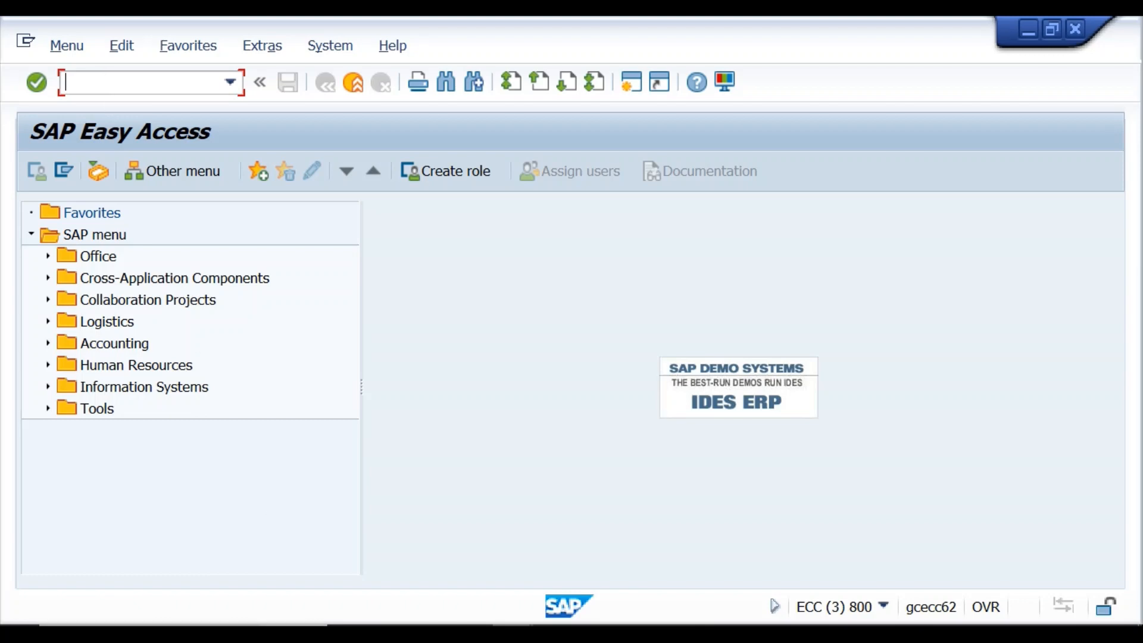
Launch Chrome from the desktop under the chosen profile and open YouTube.
{"action": "left_click", "coordinate": [40, 492]}
{"action": "key", "text": "super+s"}
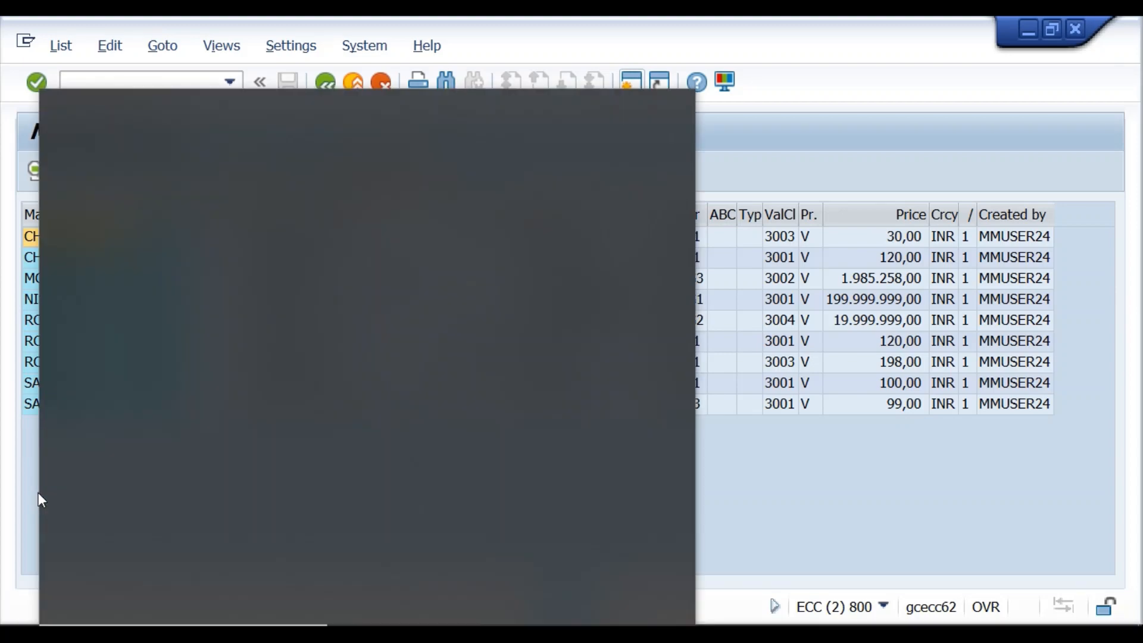
{"action": "key", "text": "super+d"}
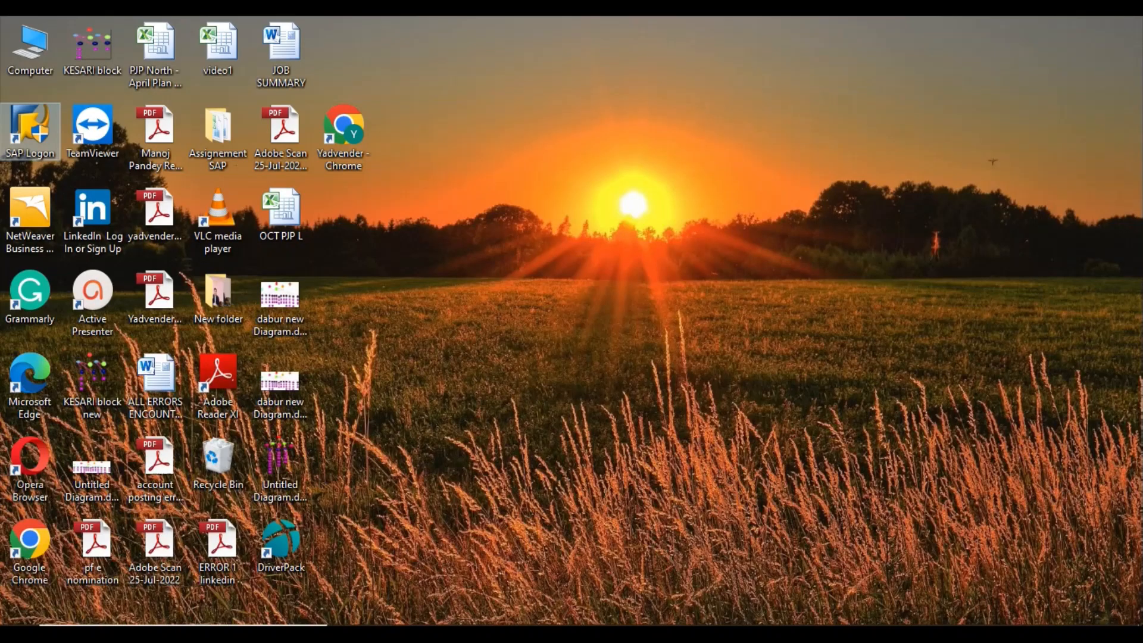
{"action": "left_click", "coordinate": [25, 573]}
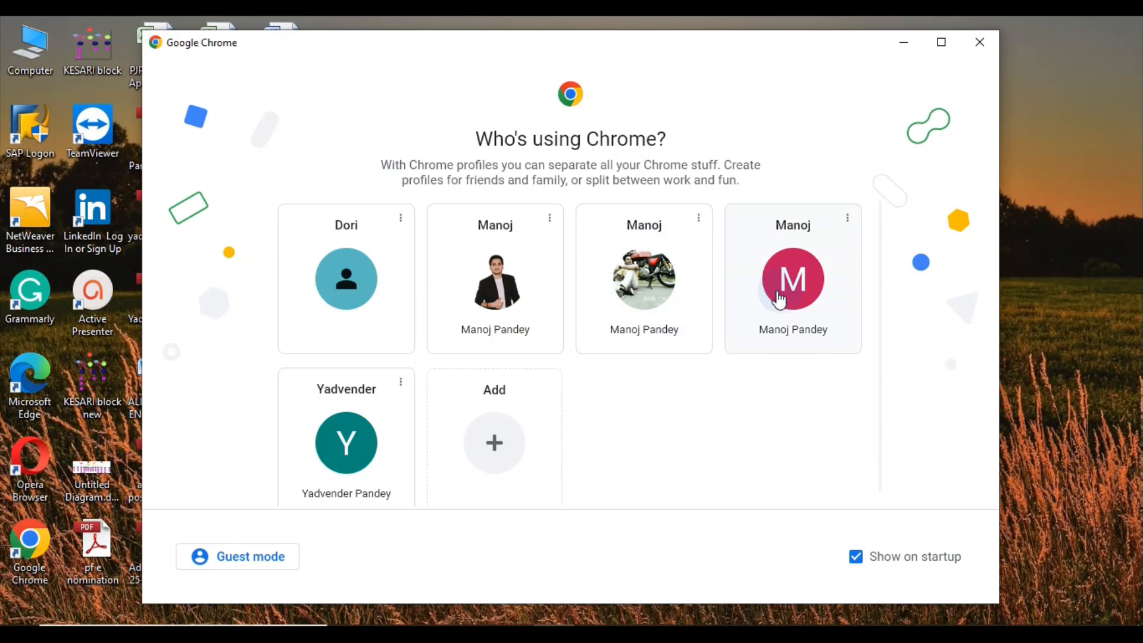
{"action": "left_click", "coordinate": [779, 299]}
{"action": "left_click", "coordinate": [484, 452]}
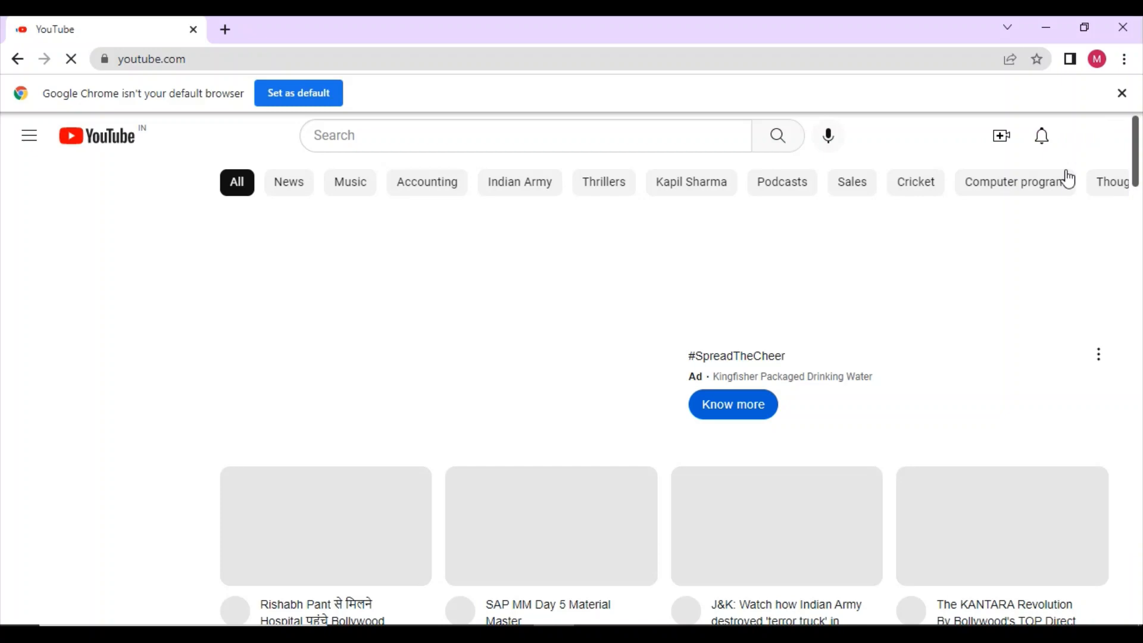
Search YouTube for 'manoj pandey sap mm' and open the SAP MM channel.
{"action": "left_click", "coordinate": [483, 137]}
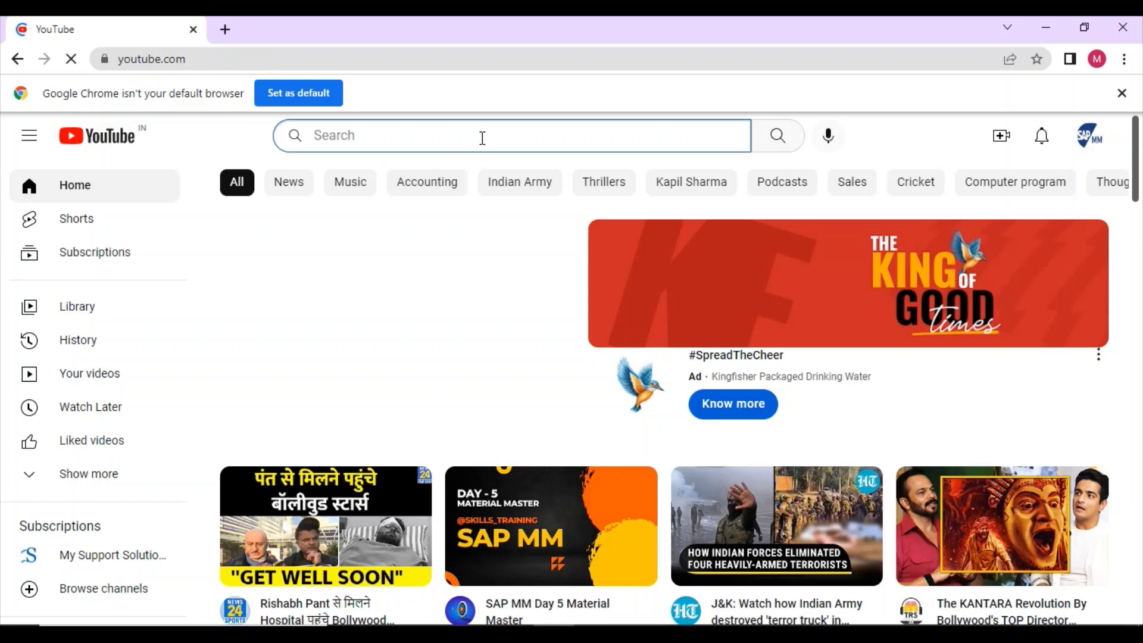
{"action": "type", "text": "manoj pandey"}
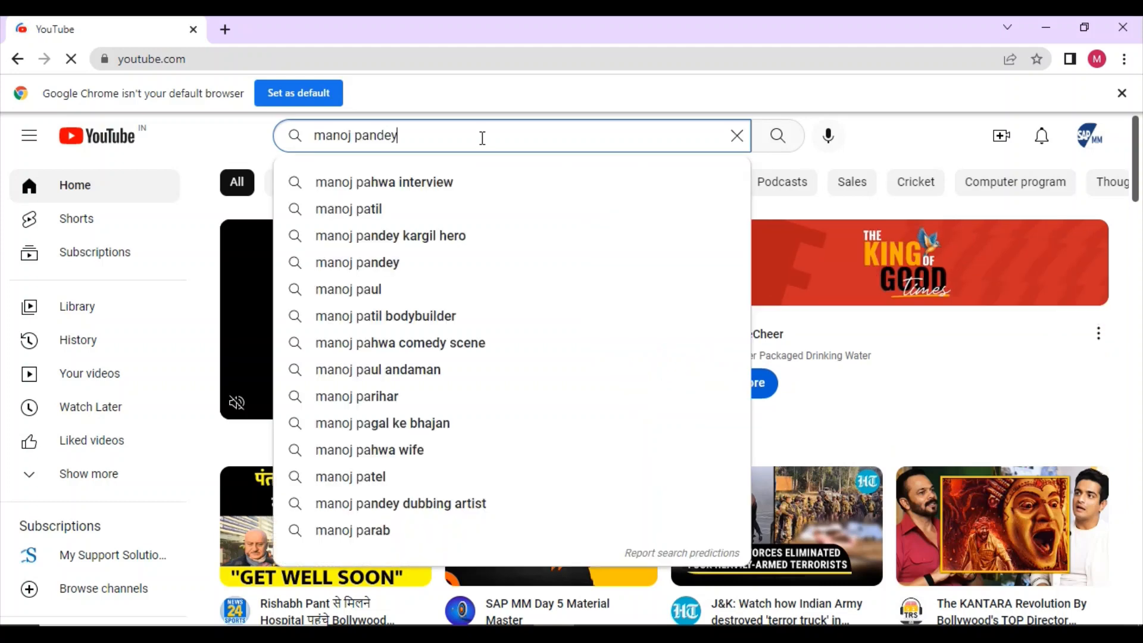
{"action": "type", "text": " sap mm"}
{"action": "key", "text": "Return"}
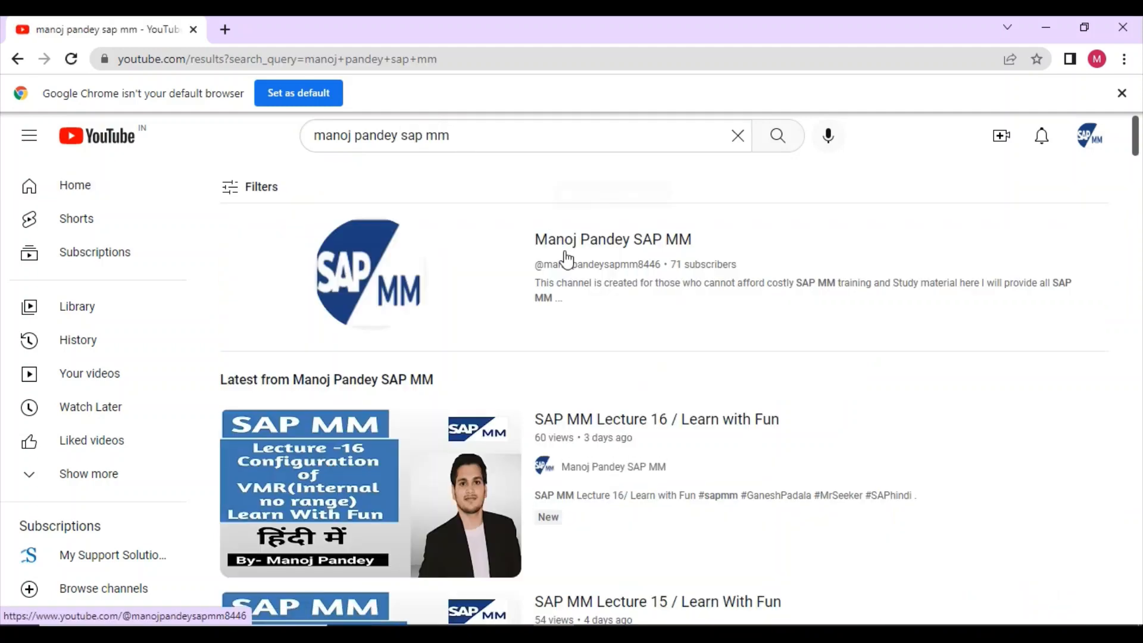
{"action": "left_click", "coordinate": [567, 244]}
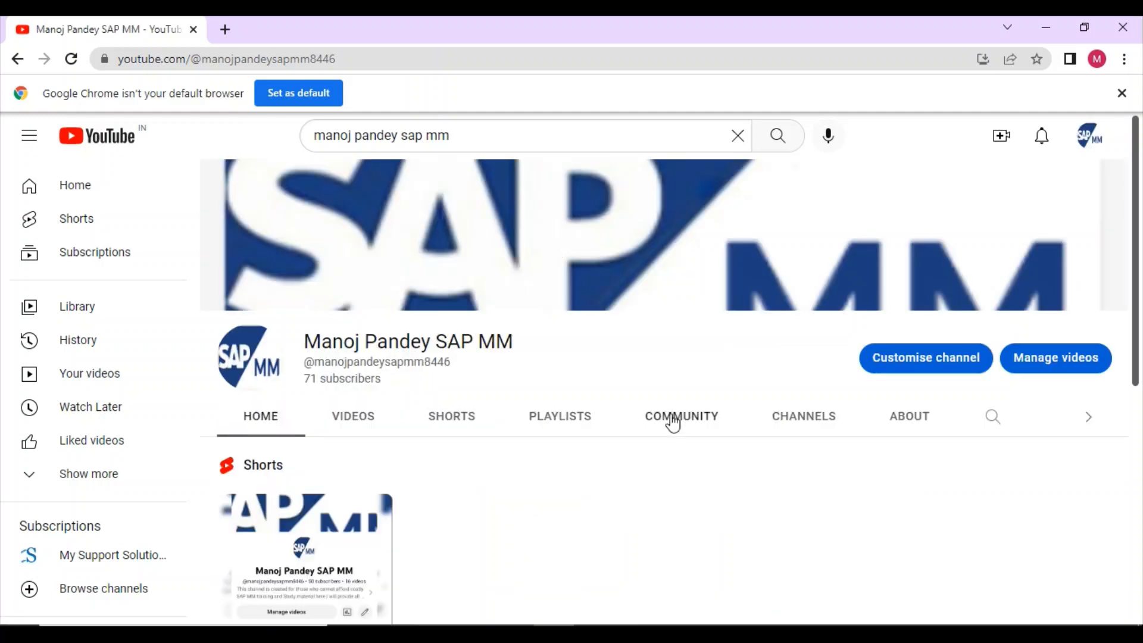
Browse the polls on the channel's Community page.
{"action": "left_click", "coordinate": [676, 428]}
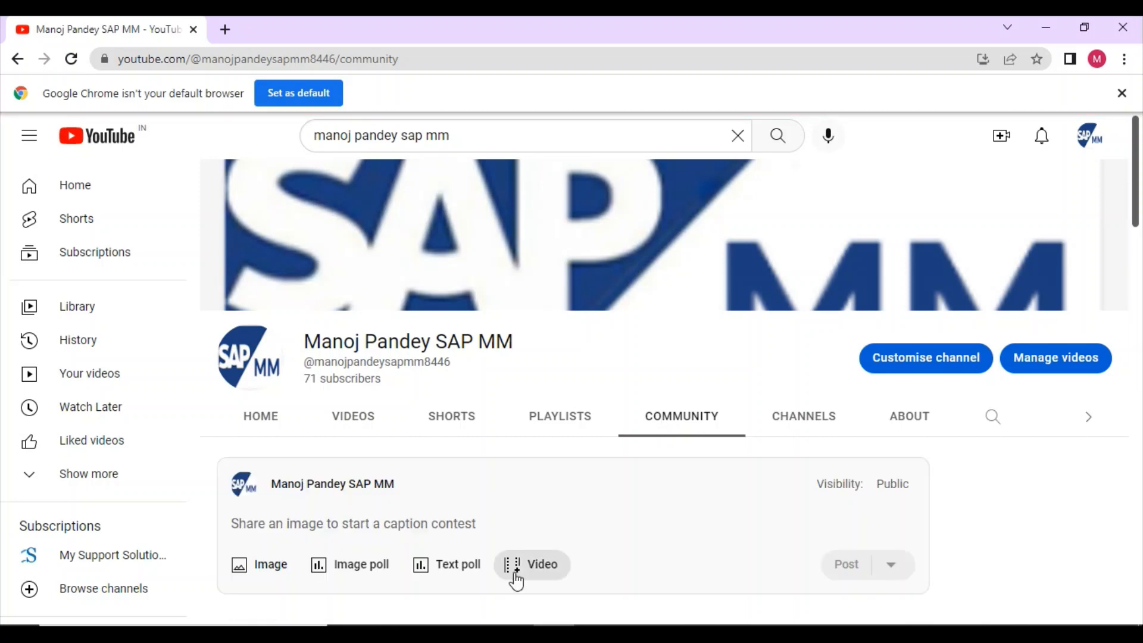
{"action": "scroll", "coordinate": [584, 518], "scroll_direction": "down", "scroll_amount": 4}
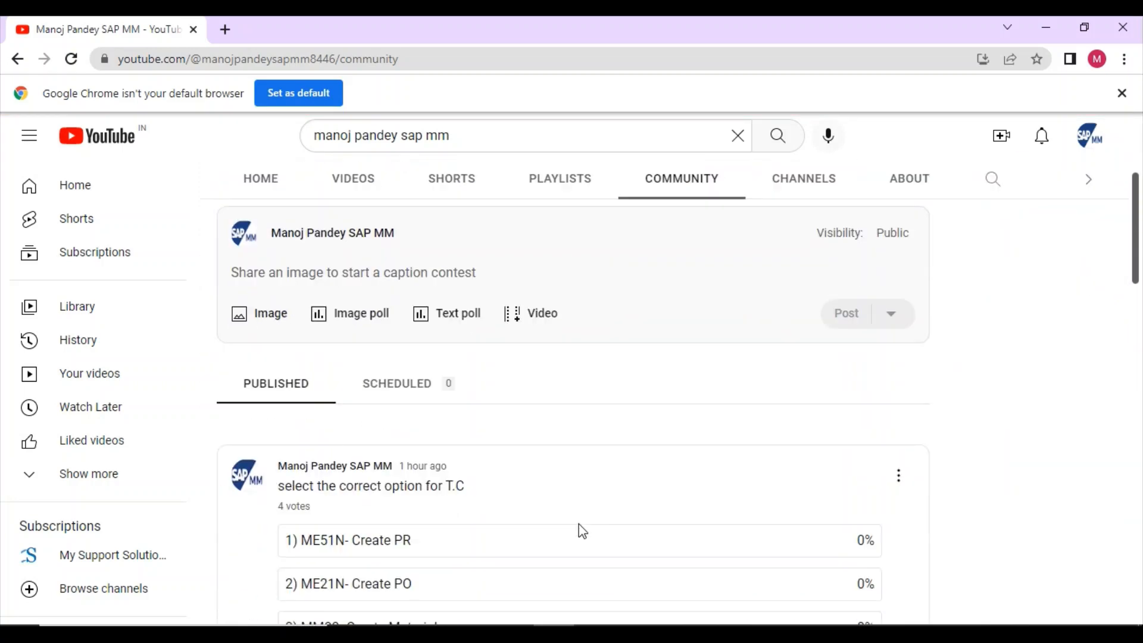
{"action": "scroll", "coordinate": [377, 441], "scroll_direction": "down", "scroll_amount": 3}
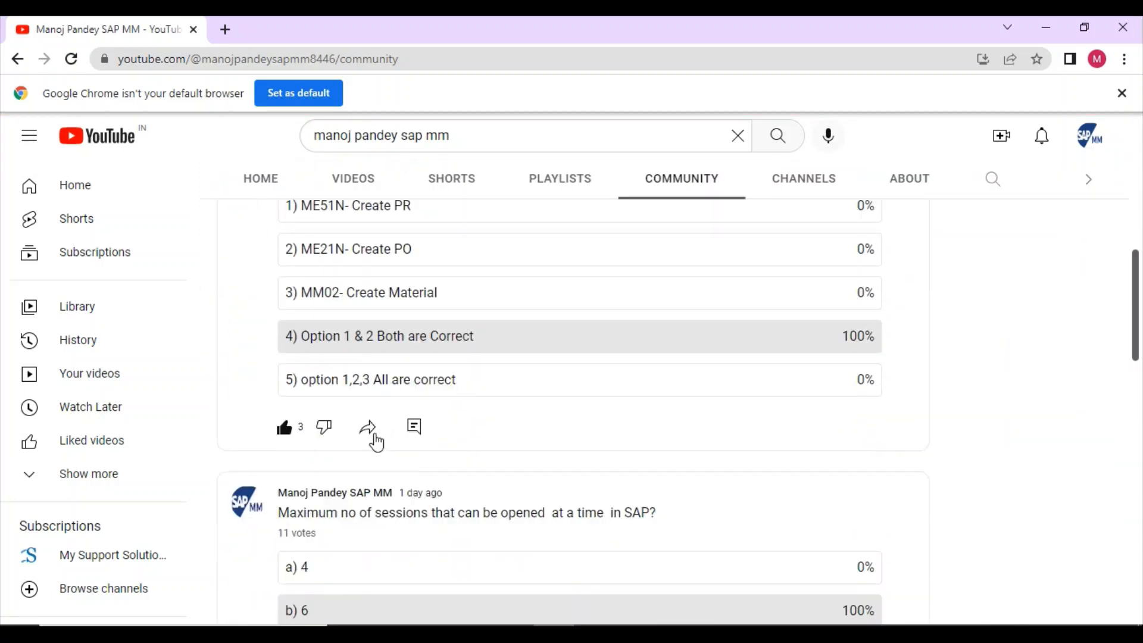
{"action": "scroll", "coordinate": [377, 440], "scroll_direction": "up", "scroll_amount": 4}
{"action": "scroll", "coordinate": [377, 442], "scroll_direction": "down", "scroll_amount": 1}
{"action": "scroll", "coordinate": [376, 442], "scroll_direction": "down", "scroll_amount": 2}
{"action": "scroll", "coordinate": [377, 441], "scroll_direction": "up", "scroll_amount": 3}
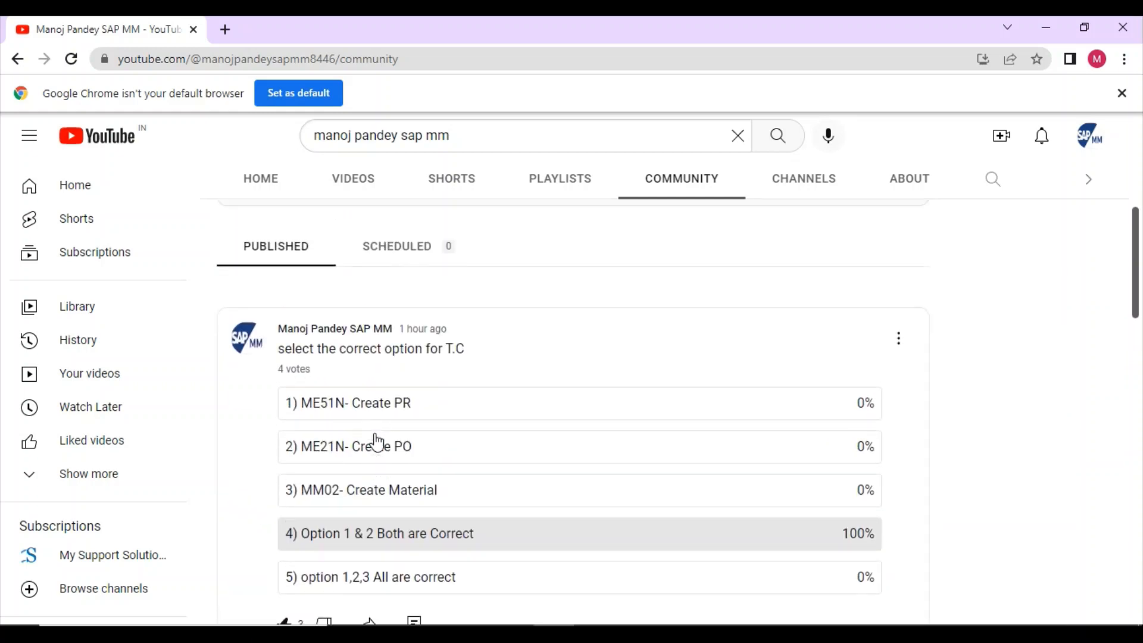
{"action": "scroll", "coordinate": [376, 442], "scroll_direction": "down", "scroll_amount": 1}
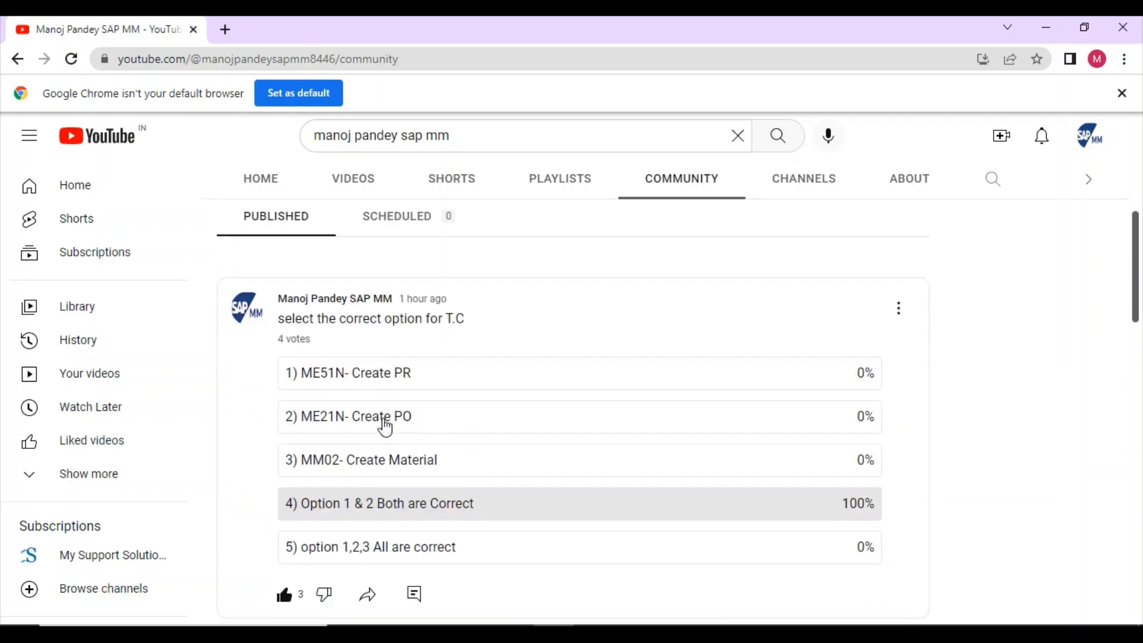
{"action": "scroll", "coordinate": [380, 472], "scroll_direction": "down", "scroll_amount": 10}
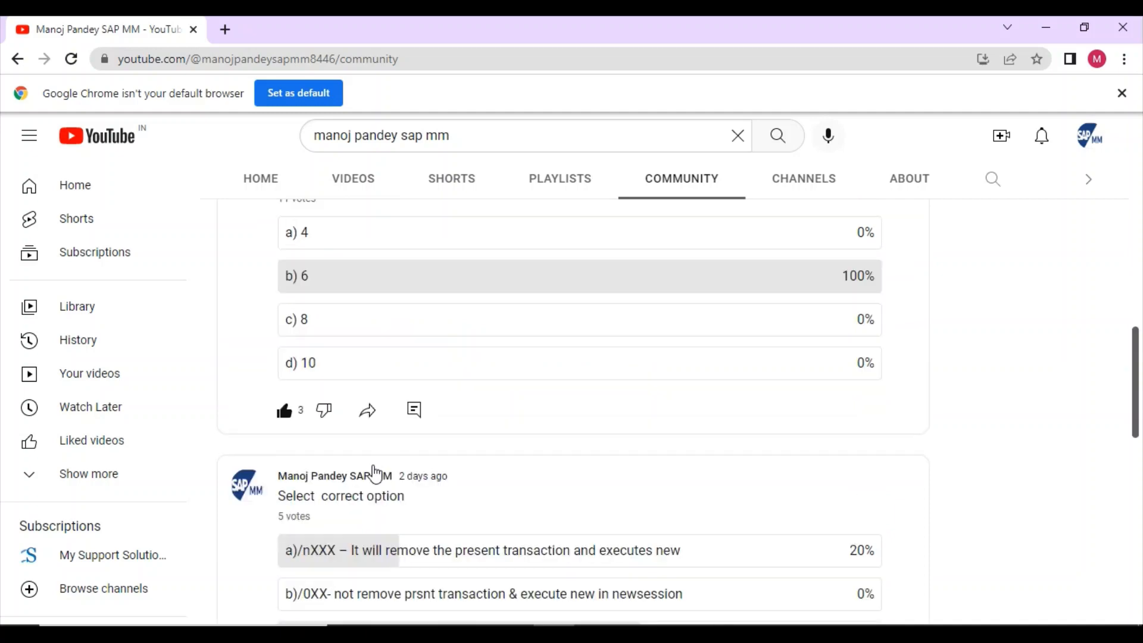
Read the full /nXXX poll comment, return to Community, and close Chrome.
{"action": "left_click", "coordinate": [416, 394]}
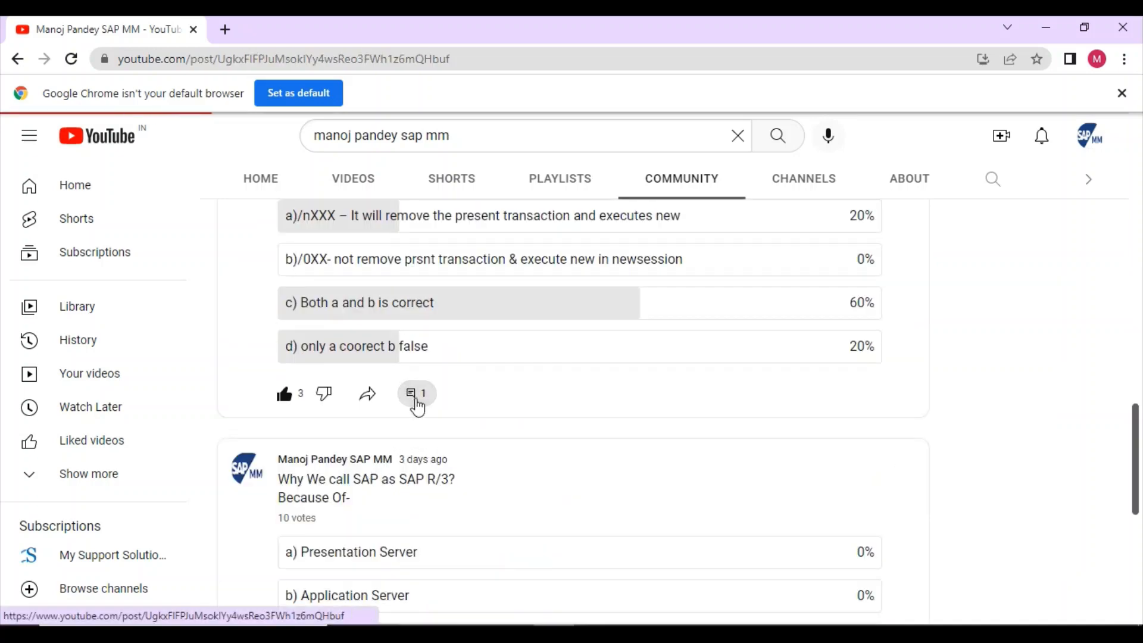
{"action": "scroll", "coordinate": [401, 484], "scroll_direction": "down", "scroll_amount": 2}
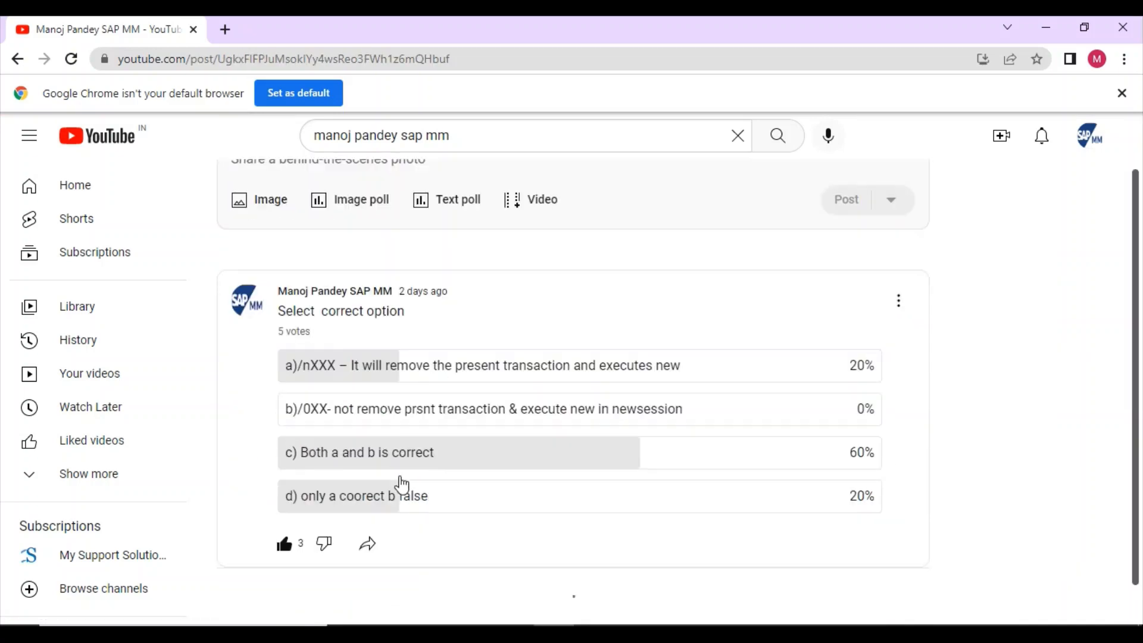
{"action": "scroll", "coordinate": [401, 484], "scroll_direction": "up", "scroll_amount": 1}
{"action": "scroll", "coordinate": [401, 483], "scroll_direction": "down", "scroll_amount": 5}
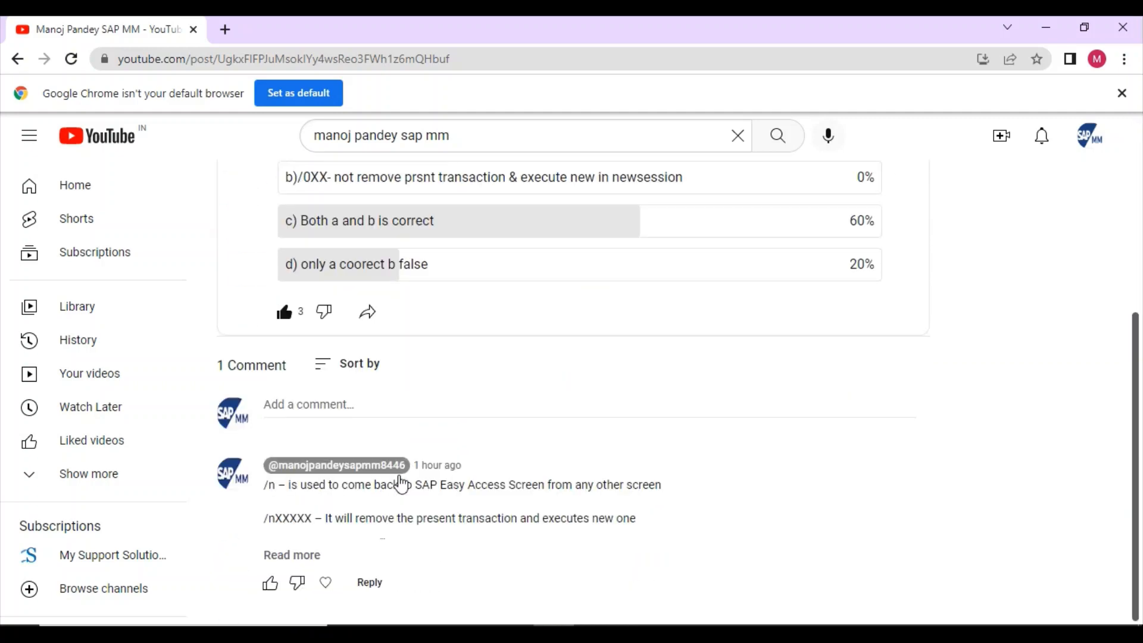
{"action": "scroll", "coordinate": [401, 484], "scroll_direction": "up", "scroll_amount": 5}
{"action": "scroll", "coordinate": [401, 479], "scroll_direction": "down", "scroll_amount": 5}
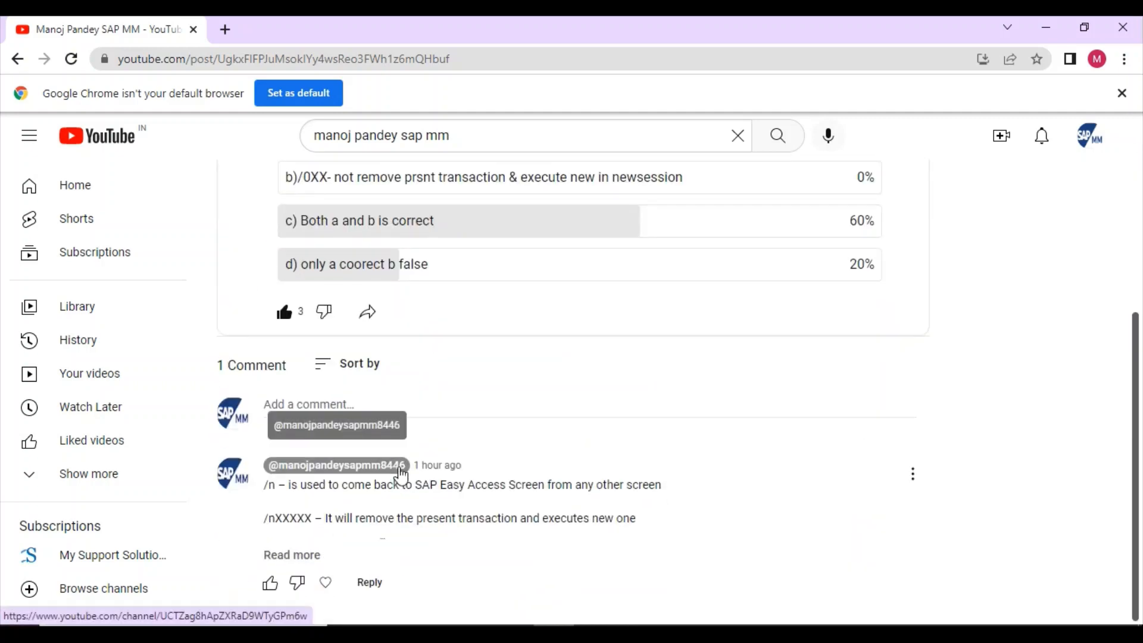
{"action": "left_click", "coordinate": [290, 554]}
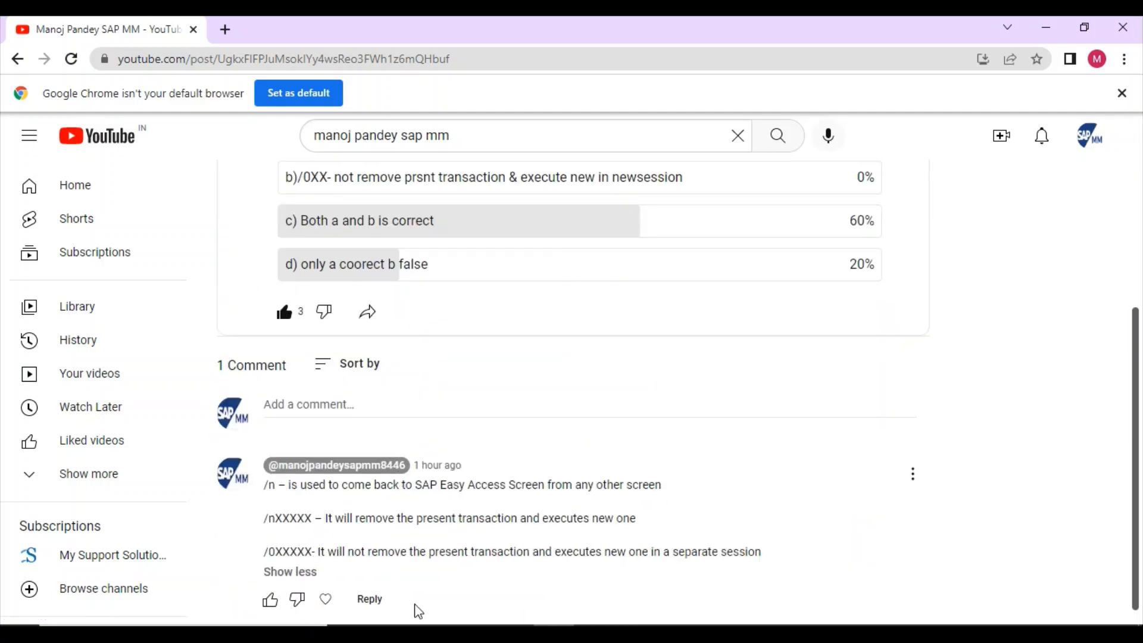
{"action": "scroll", "coordinate": [448, 542], "scroll_direction": "down", "scroll_amount": 1}
{"action": "scroll", "coordinate": [447, 543], "scroll_direction": "up", "scroll_amount": 6}
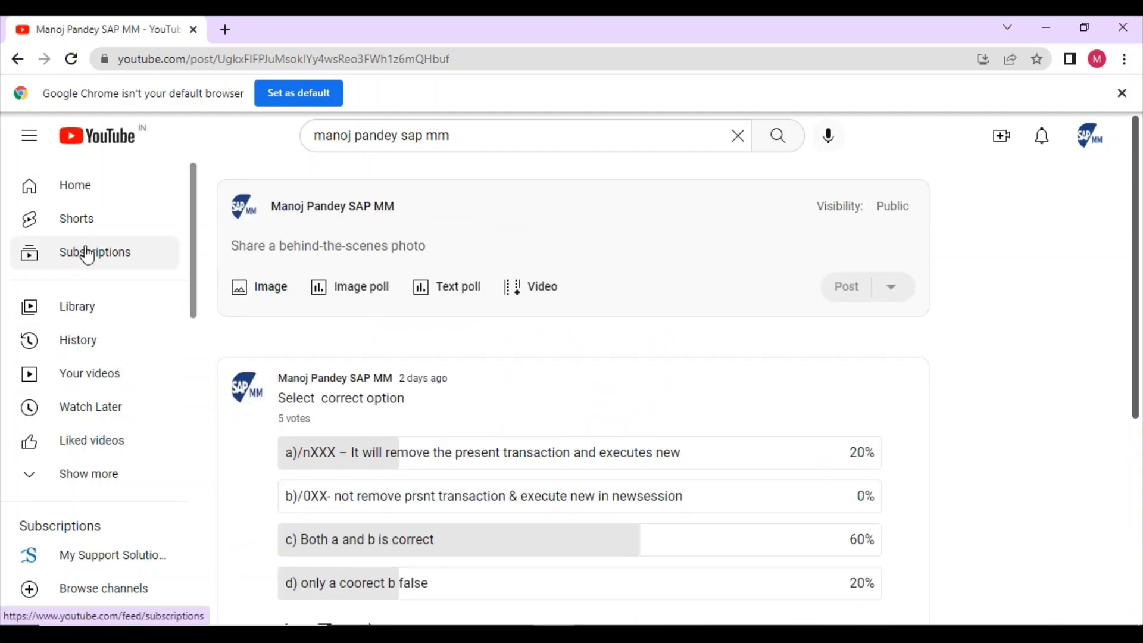
{"action": "left_click", "coordinate": [18, 58]}
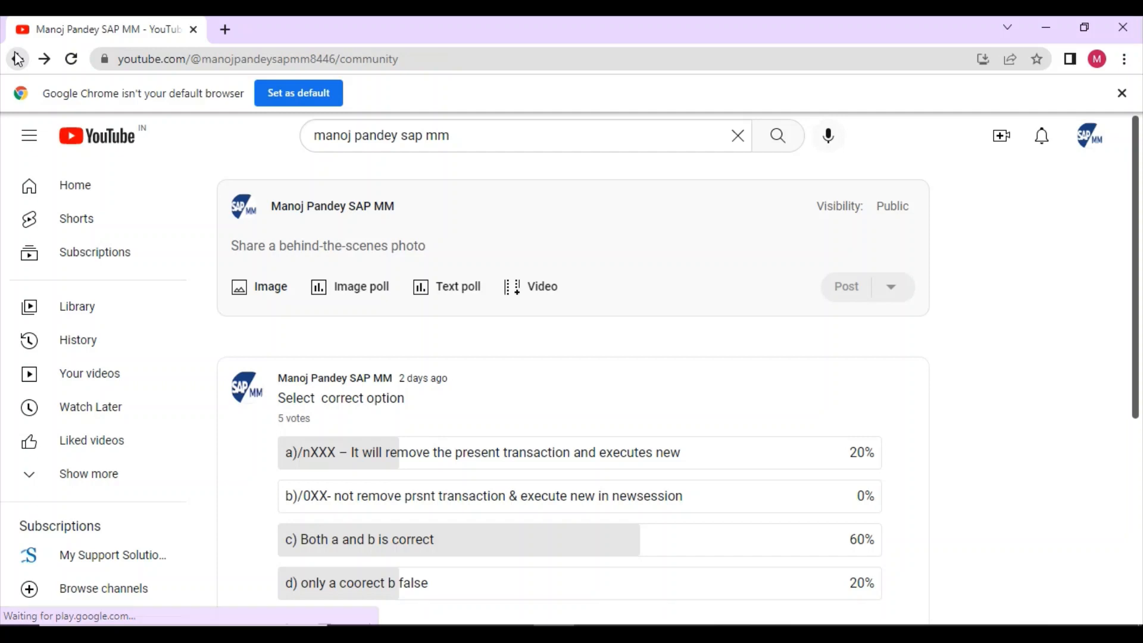
{"action": "left_click", "coordinate": [193, 29]}
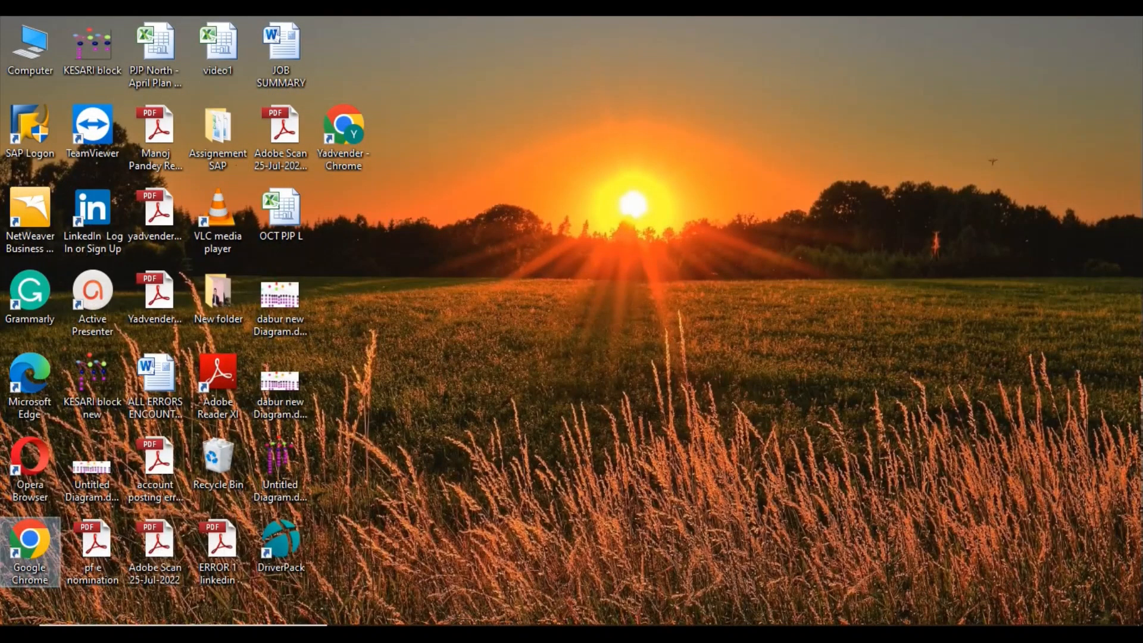
Bring the SAP Easy Access window to the front from the taskbar.
{"action": "mouse_move", "coordinate": [505, 634]}
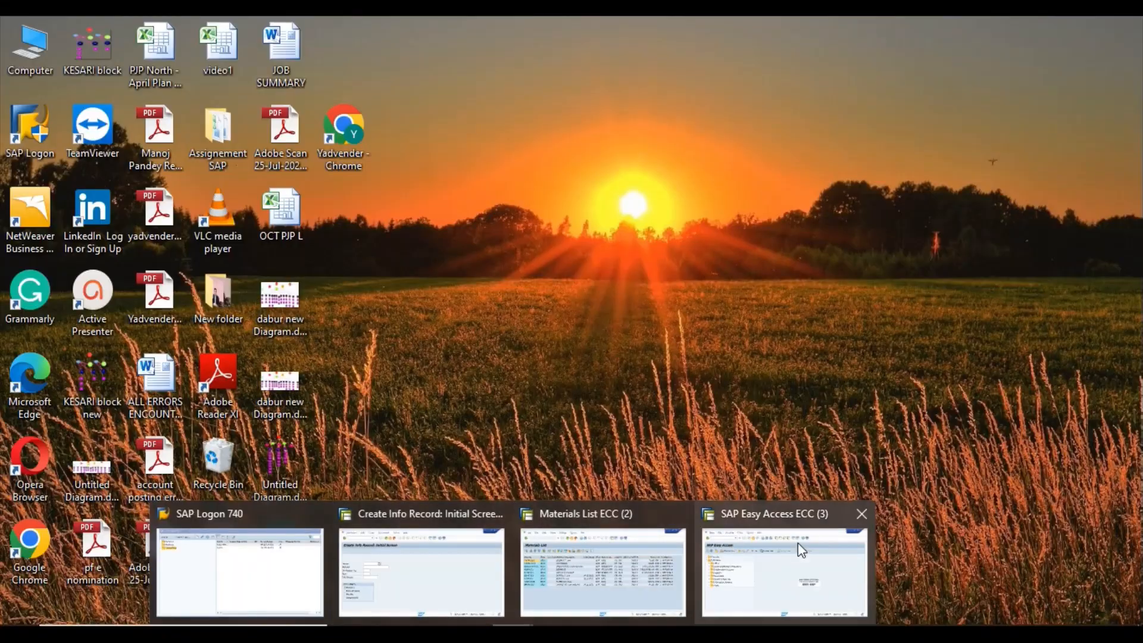
{"action": "left_click", "coordinate": [797, 548]}
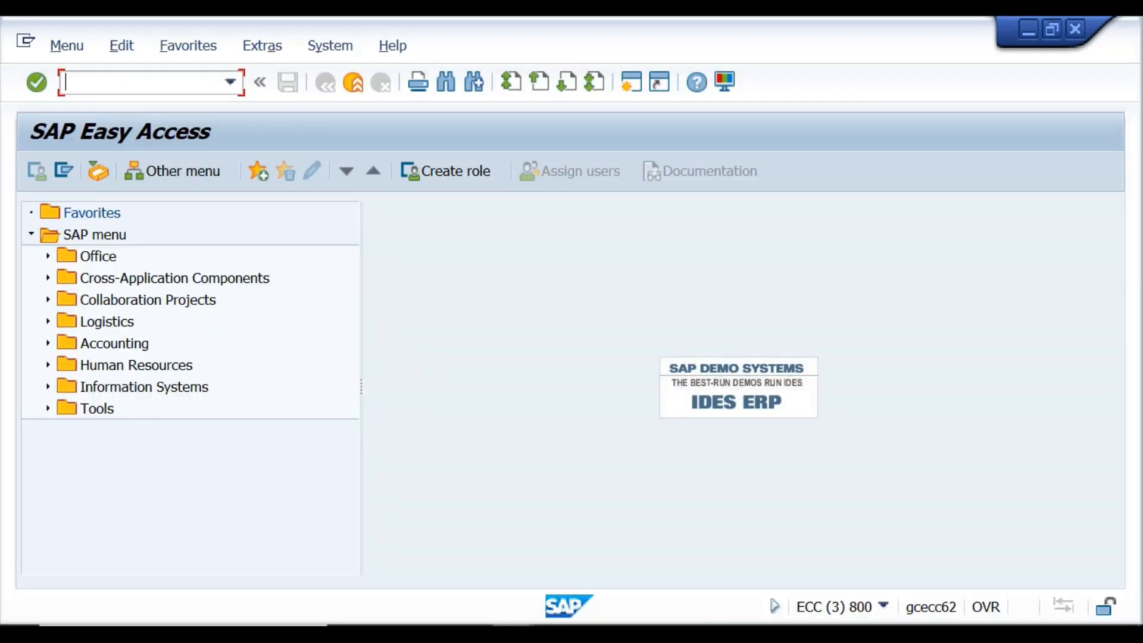
{"action": "left_click", "coordinate": [512, 633]}
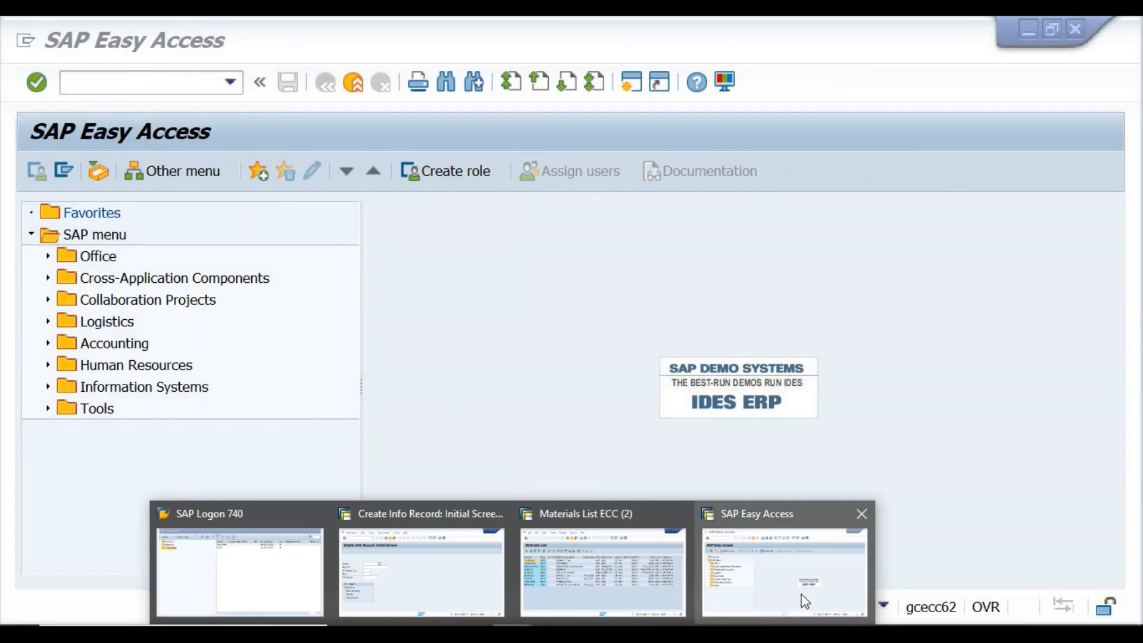
Return to SAP Easy Access and enter transaction mkvz in the command field.
{"action": "left_click", "coordinate": [805, 601]}
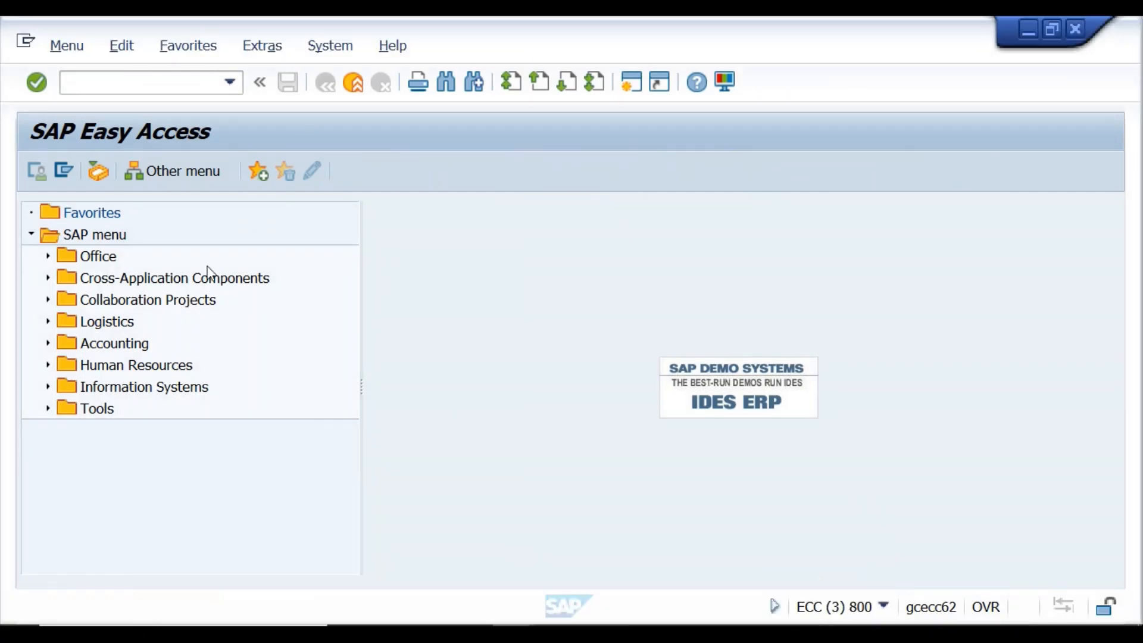
{"action": "left_click", "coordinate": [107, 84]}
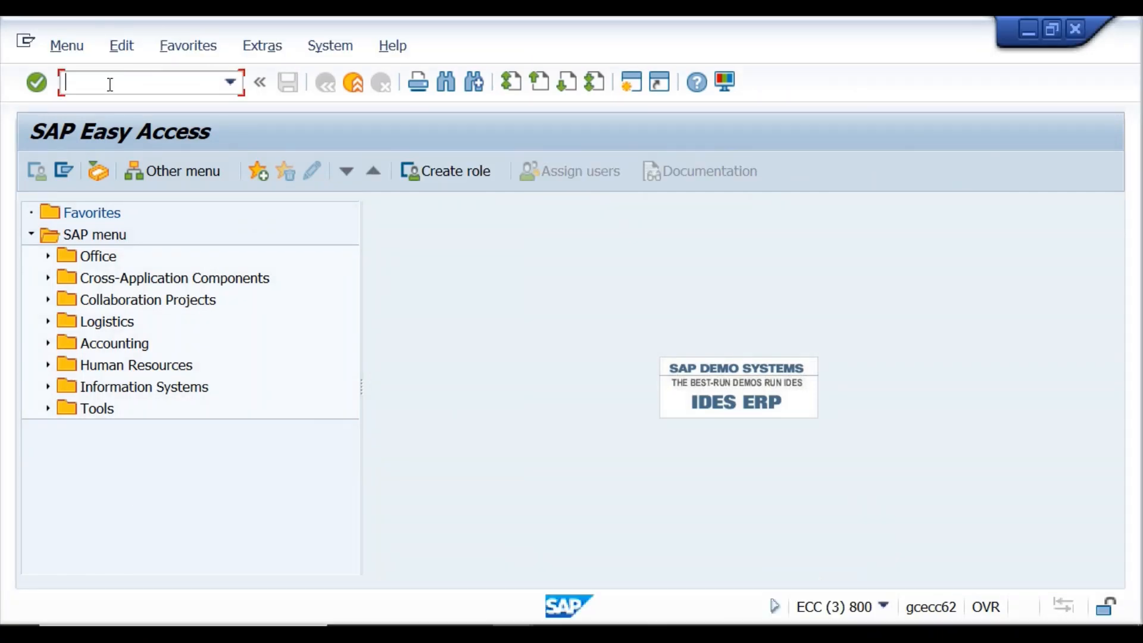
{"action": "type", "text": "mkvz"}
{"action": "key", "text": "Return"}
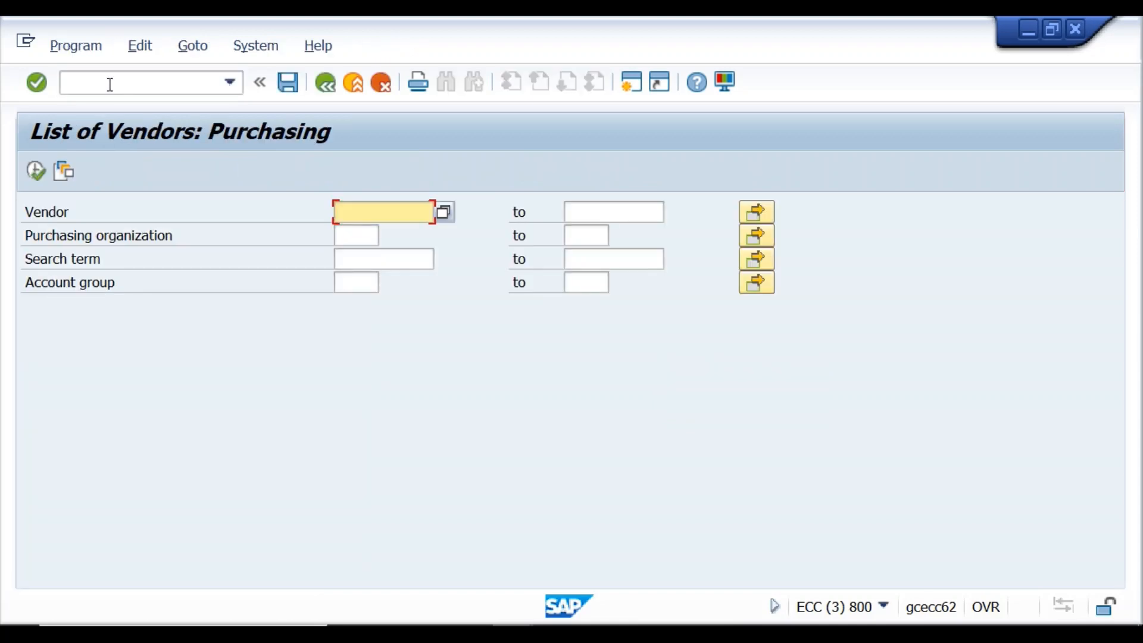
{"action": "left_click", "coordinate": [365, 243]}
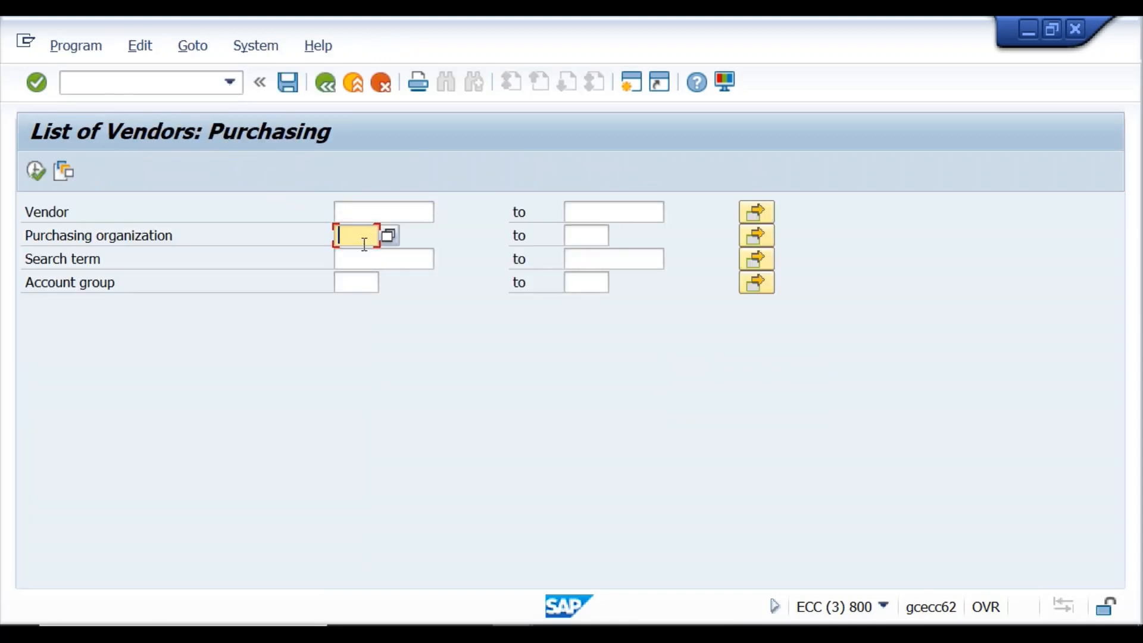
{"action": "type", "text": "KR"}
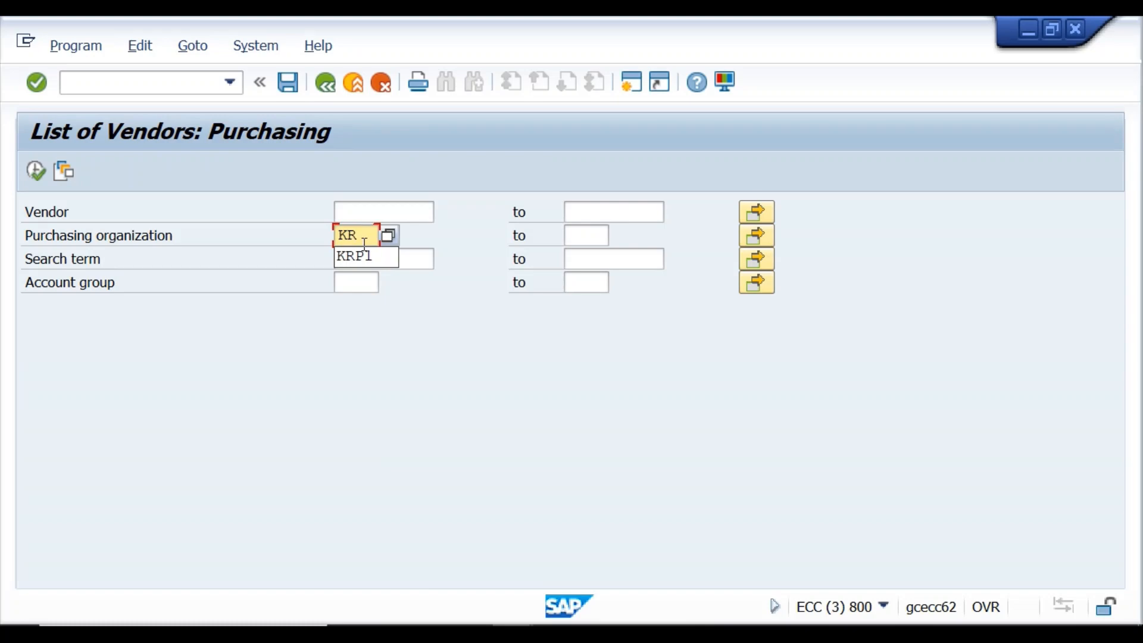
{"action": "left_click", "coordinate": [365, 256]}
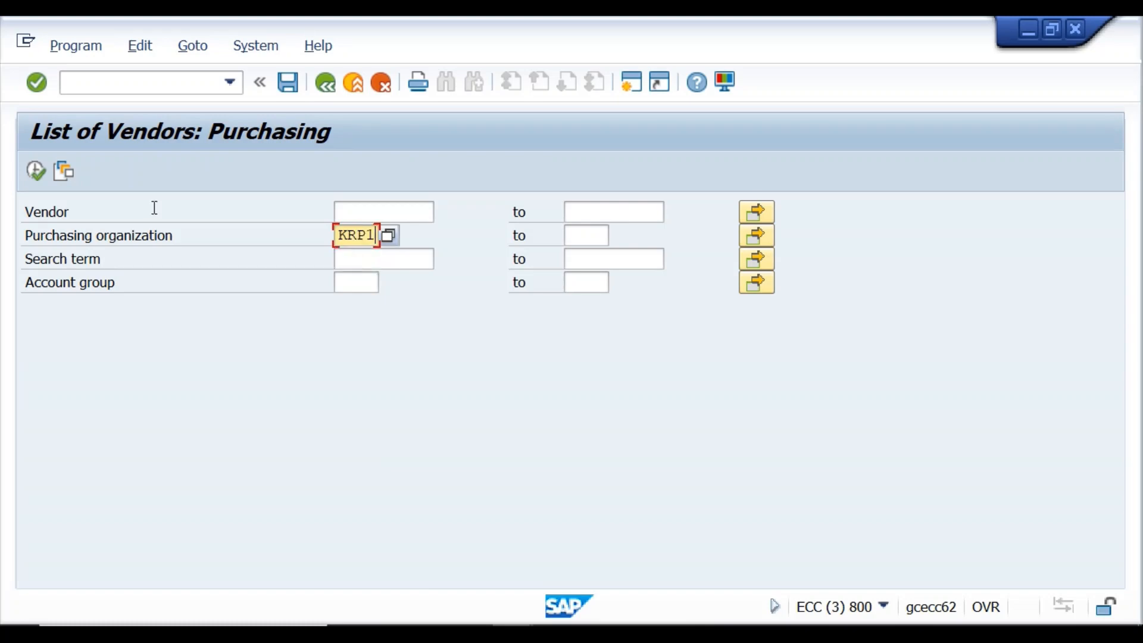
{"action": "left_click", "coordinate": [36, 170]}
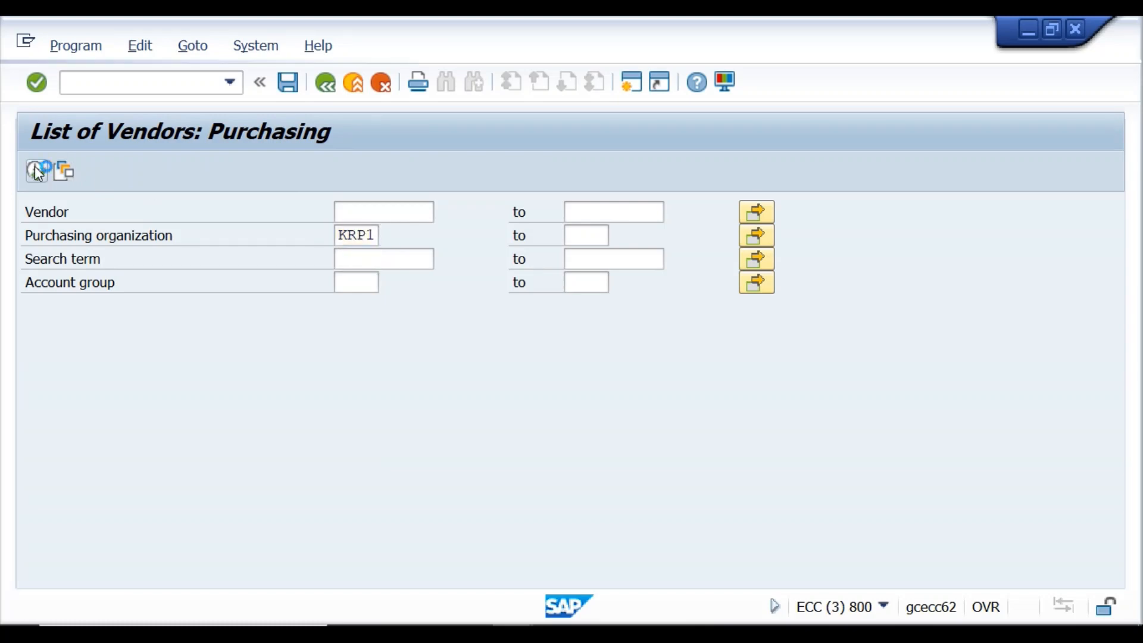
{"action": "scroll", "coordinate": [98, 322], "scroll_direction": "down", "scroll_amount": 3}
{"action": "scroll", "coordinate": [98, 322], "scroll_direction": "up", "scroll_amount": 3}
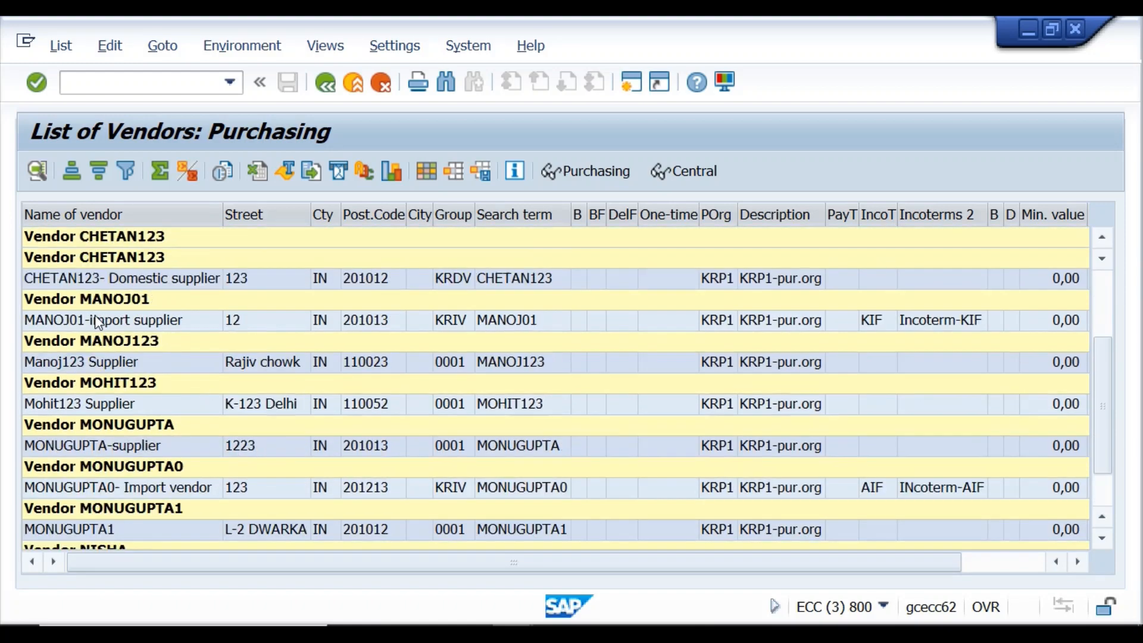
{"action": "scroll", "coordinate": [97, 321], "scroll_direction": "down", "scroll_amount": 3}
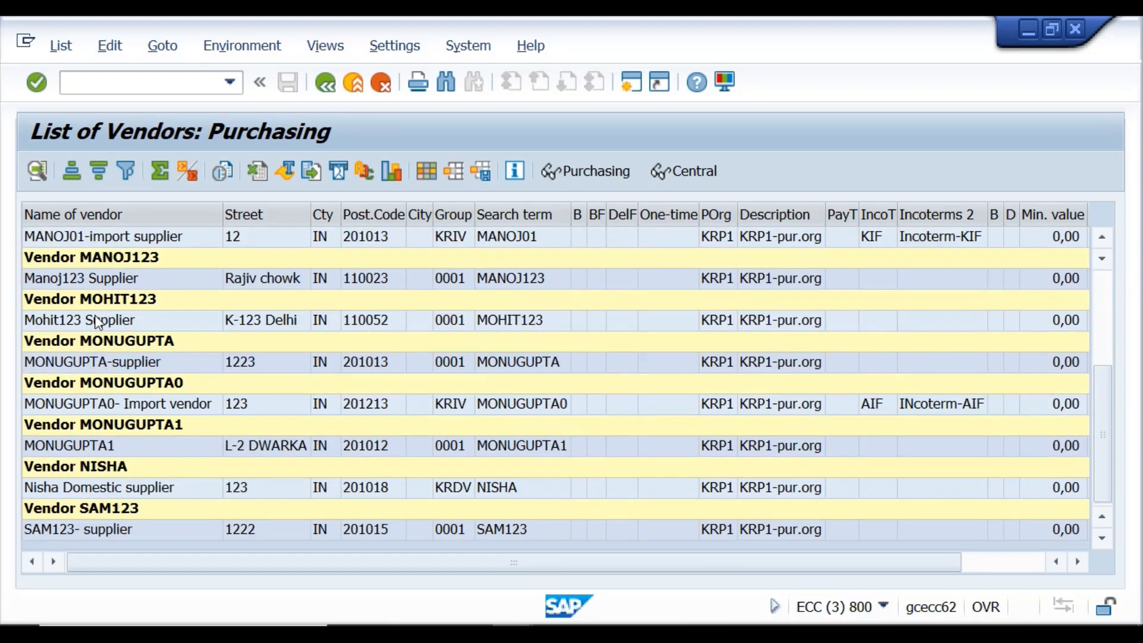
{"action": "scroll", "coordinate": [95, 320], "scroll_direction": "up", "scroll_amount": 3}
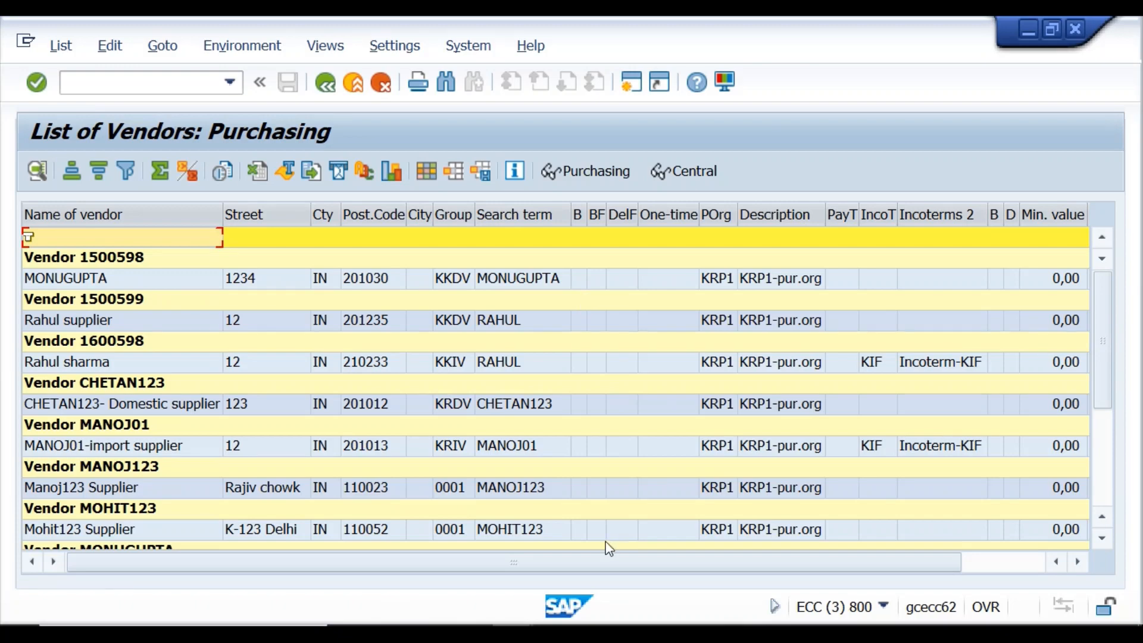
{"action": "mouse_move", "coordinate": [512, 634]}
{"action": "mouse_move", "coordinate": [609, 562]}
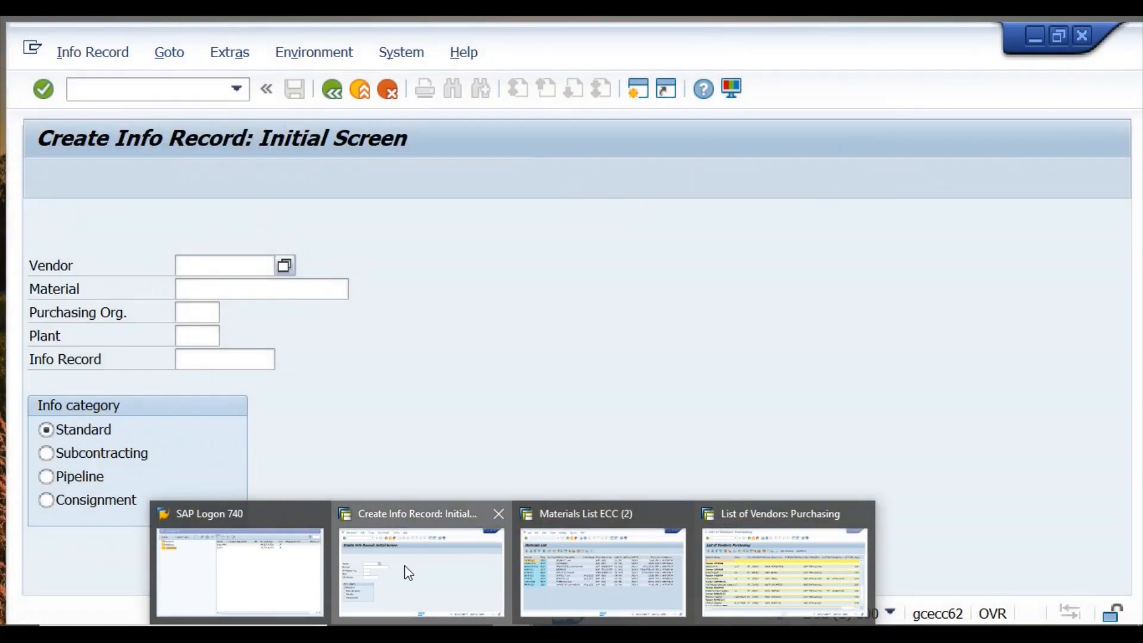
Switch back to List of Vendors: Purchasing and select vendor 1500598.
{"action": "left_click", "coordinate": [403, 571]}
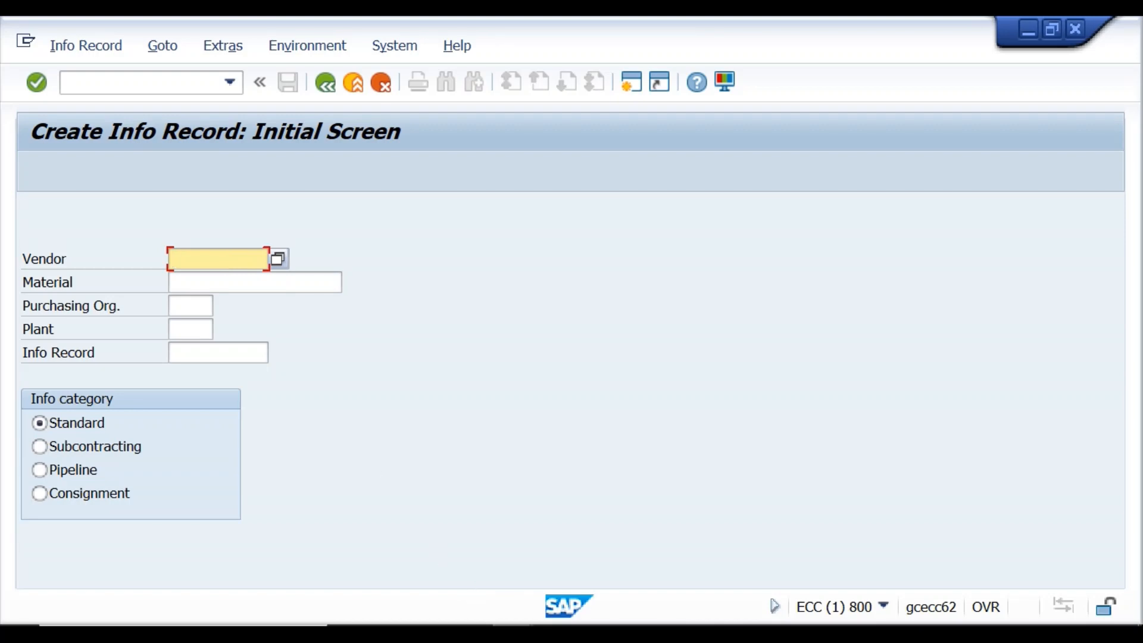
{"action": "mouse_move", "coordinate": [506, 632]}
{"action": "left_click", "coordinate": [754, 562]}
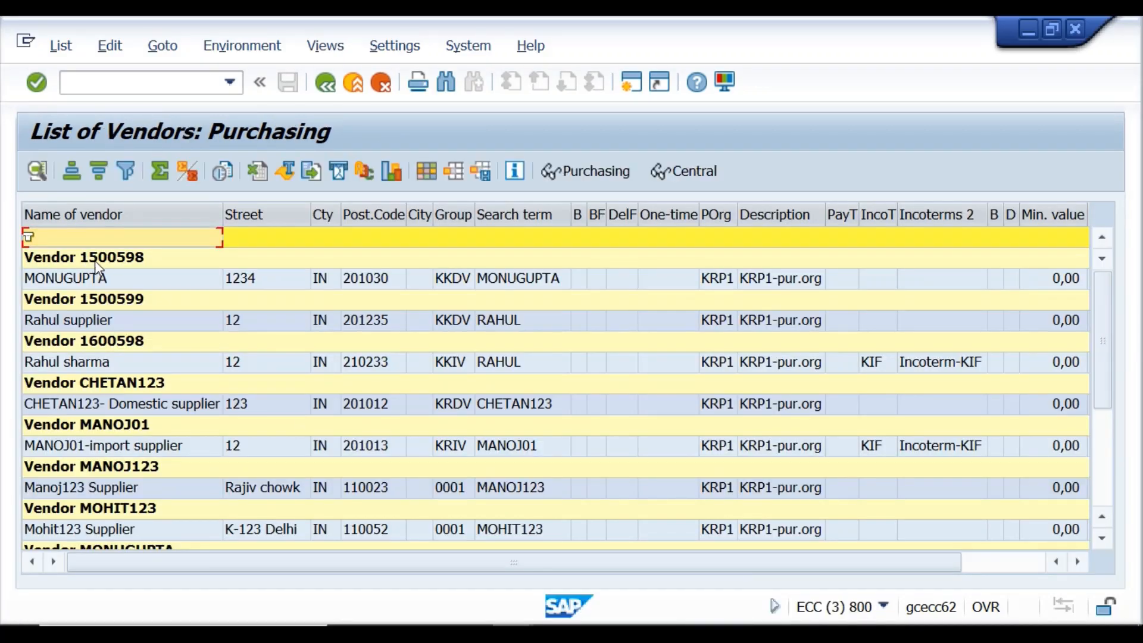
{"action": "left_click", "coordinate": [150, 257]}
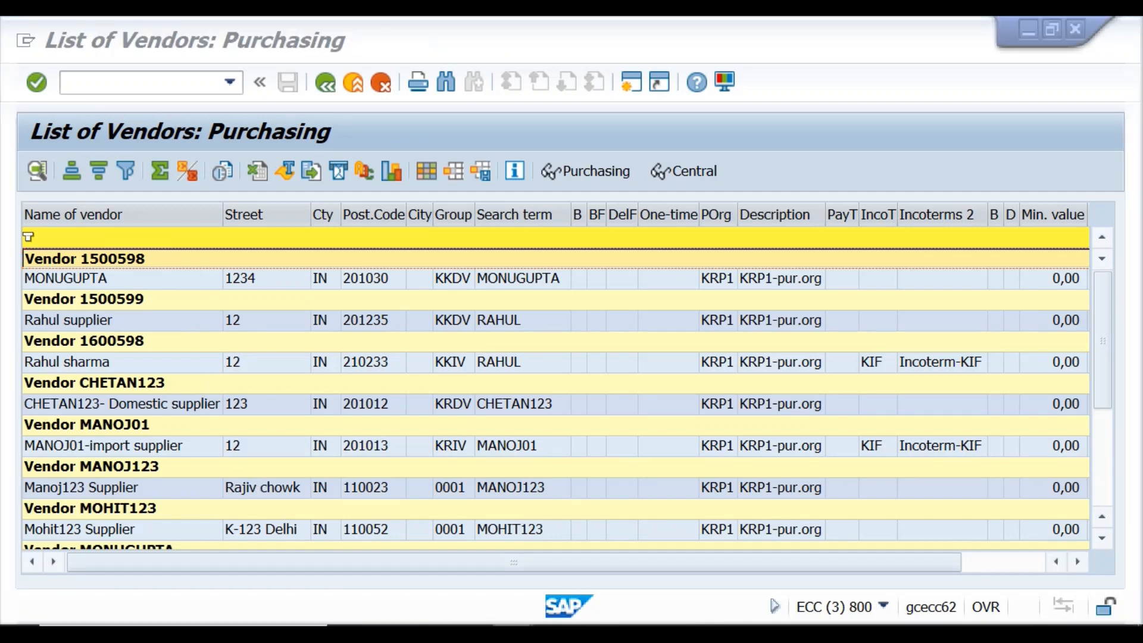
Enter vendor 1500598 on the Create Info Record initial screen.
{"action": "left_click", "coordinate": [424, 545]}
{"action": "left_click", "coordinate": [233, 265]}
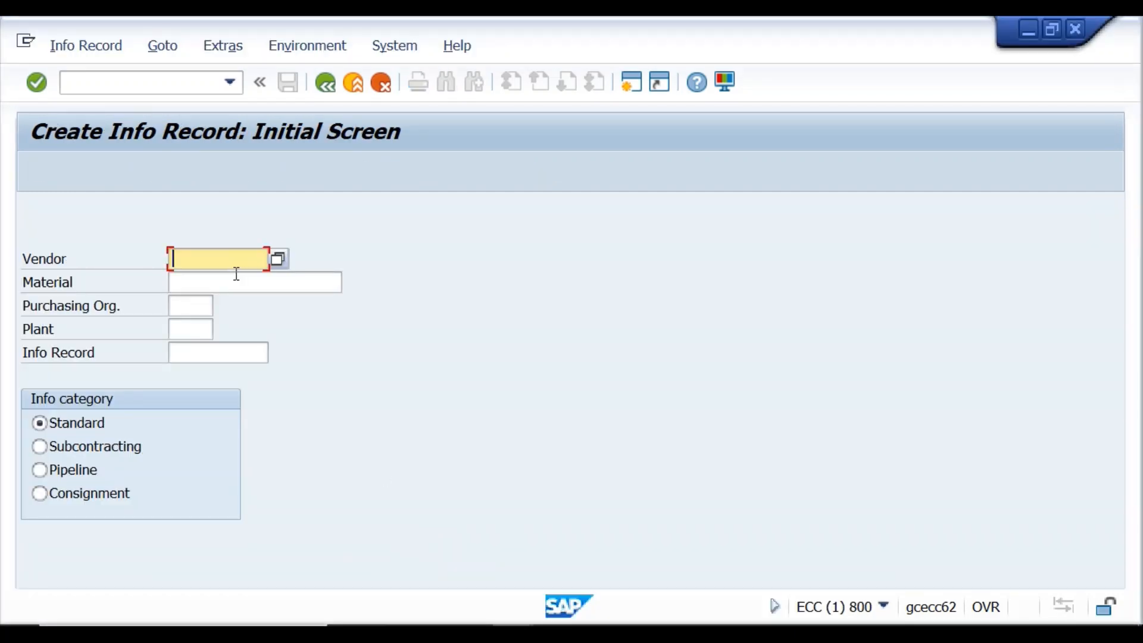
{"action": "type", "text": "1500598"}
Check the materials and vendor lists, then fill Material with chomu123 from history.
{"action": "left_click", "coordinate": [225, 283]}
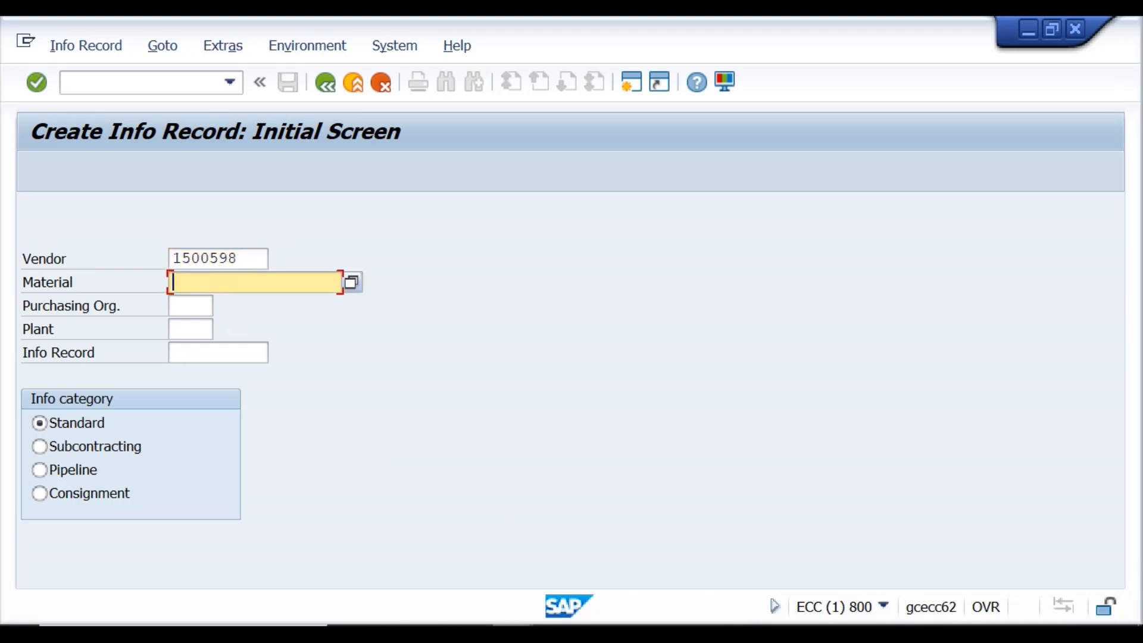
{"action": "mouse_move", "coordinate": [508, 632]}
{"action": "left_click", "coordinate": [573, 577]}
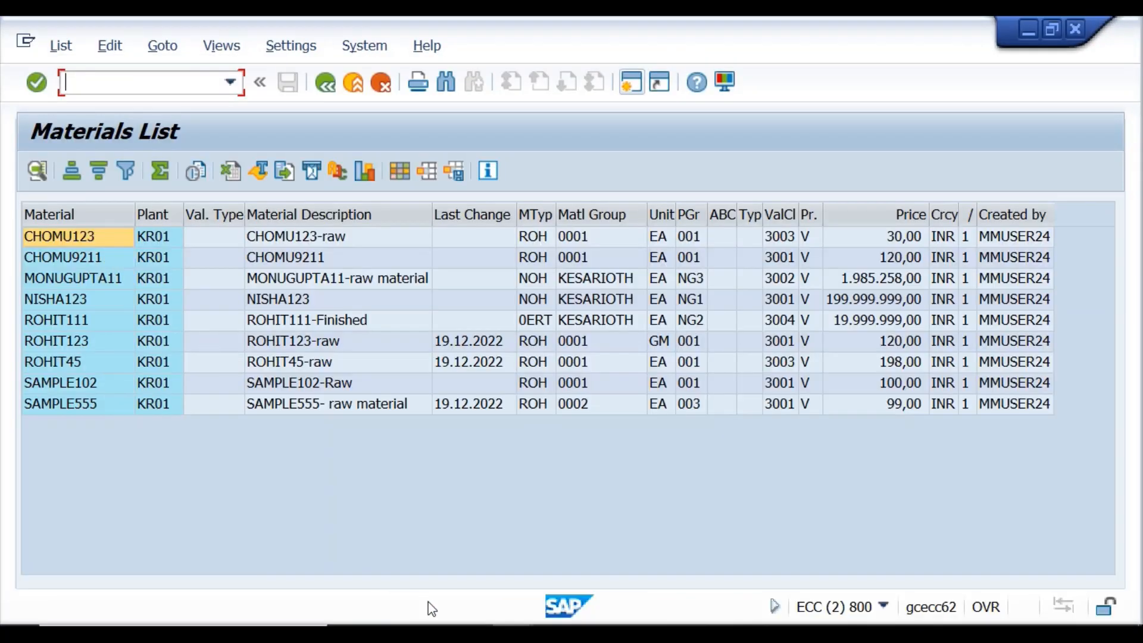
{"action": "mouse_move", "coordinate": [508, 633]}
{"action": "left_click", "coordinate": [756, 561]}
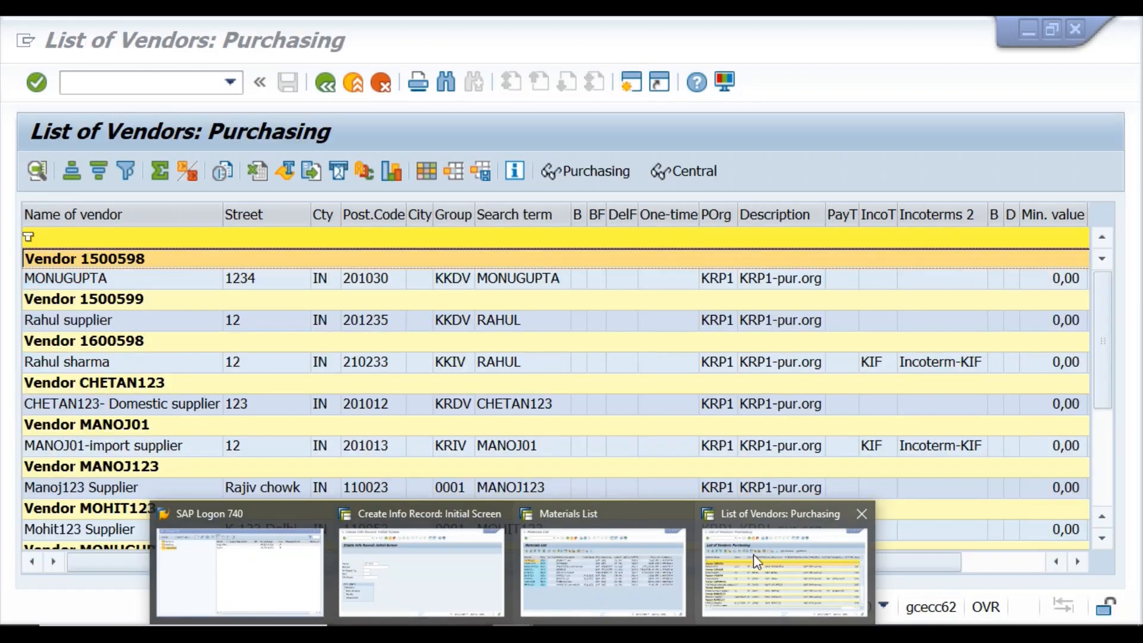
{"action": "left_click", "coordinate": [429, 542]}
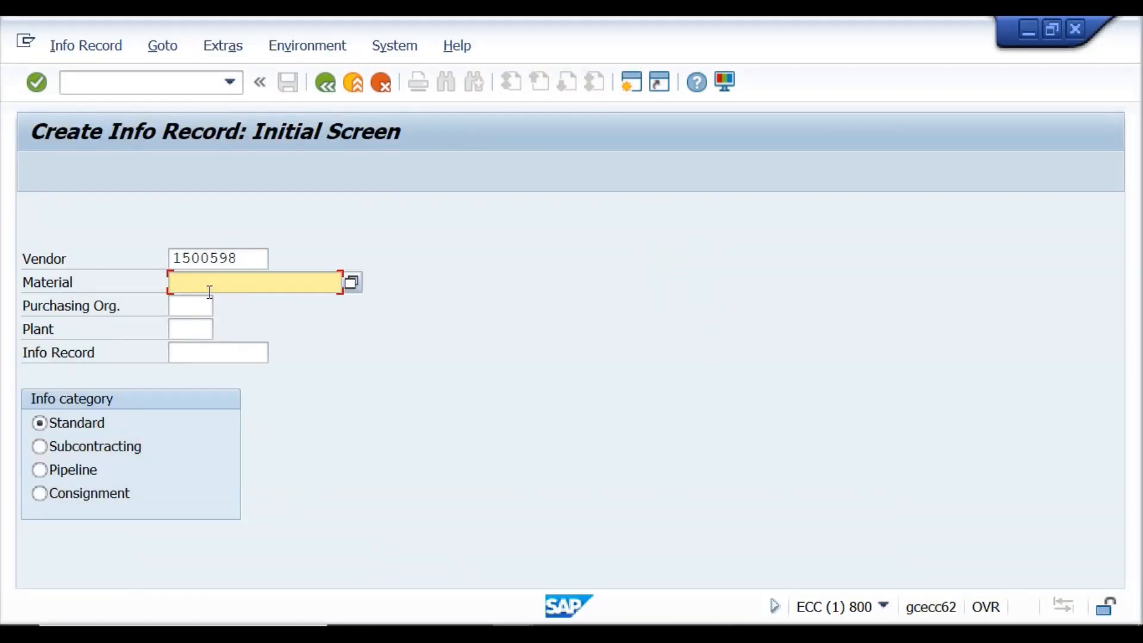
{"action": "type", "text": "c"}
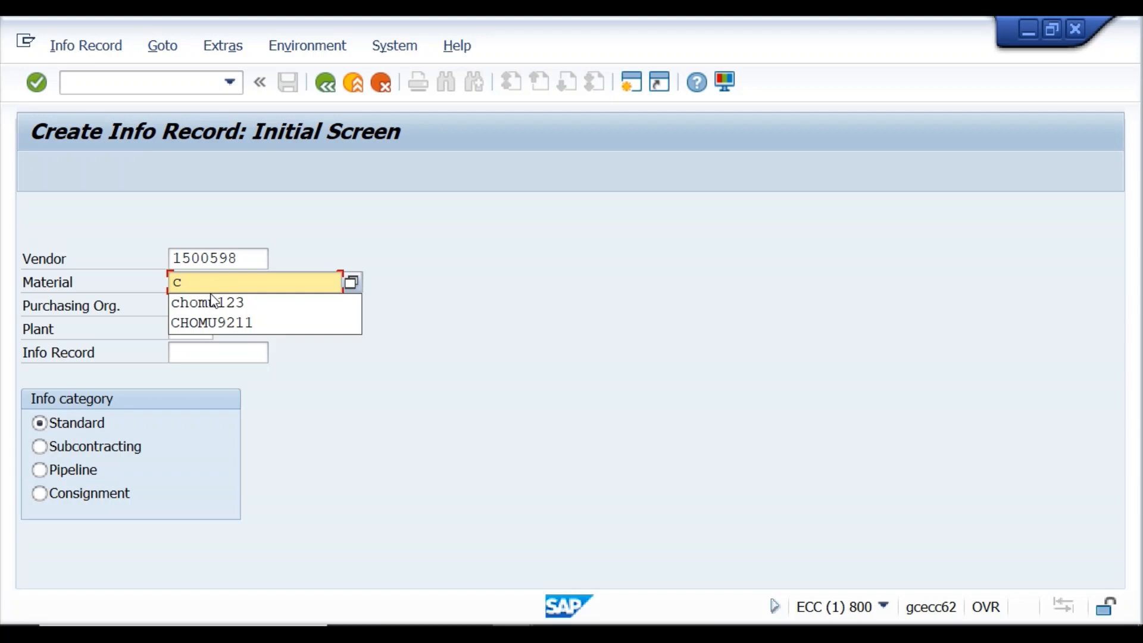
{"action": "left_click", "coordinate": [214, 302]}
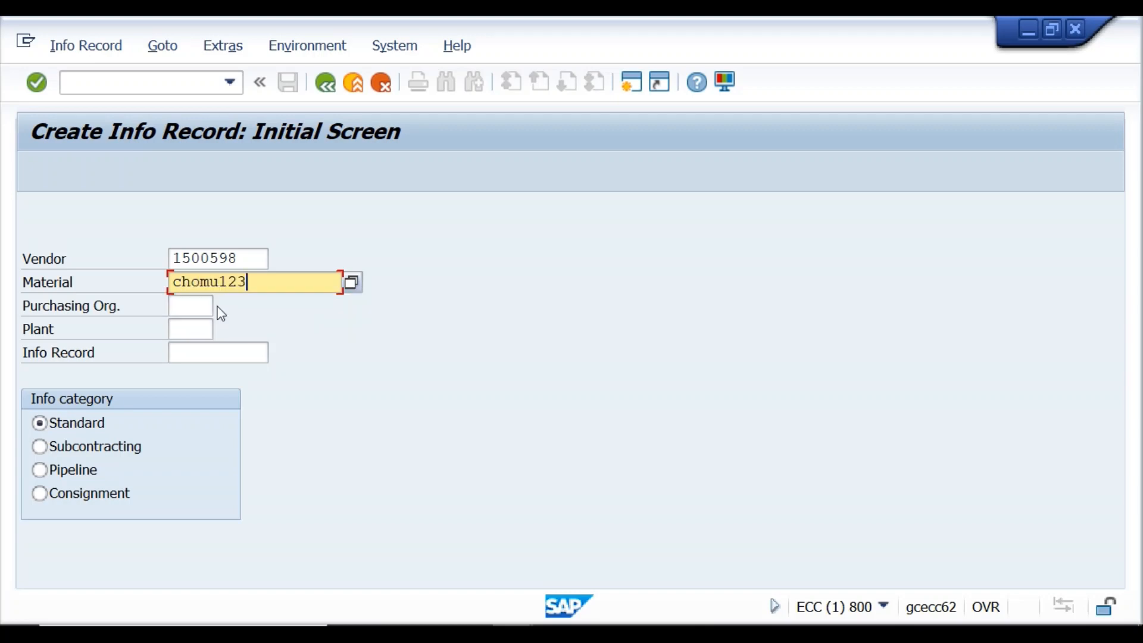
Enter 'goods supplier' as the info record's short text and continue to the save prompt.
{"action": "left_click", "coordinate": [30, 89]}
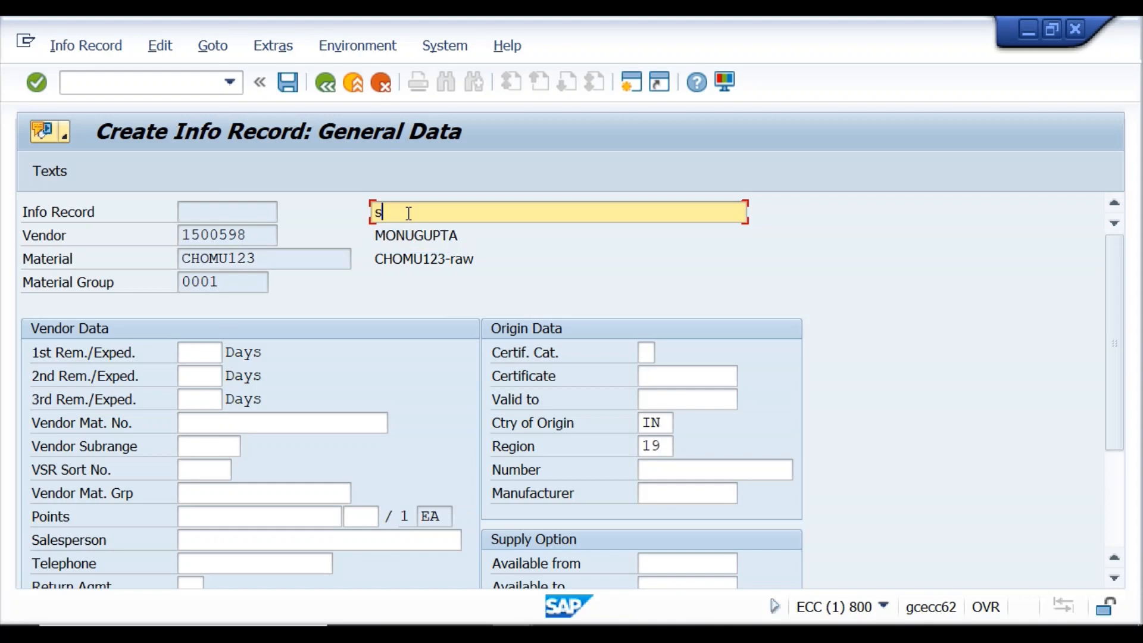
{"action": "type", "text": "su"}
{"action": "key", "text": "BackSpace"}
{"action": "key", "text": "BackSpace"}
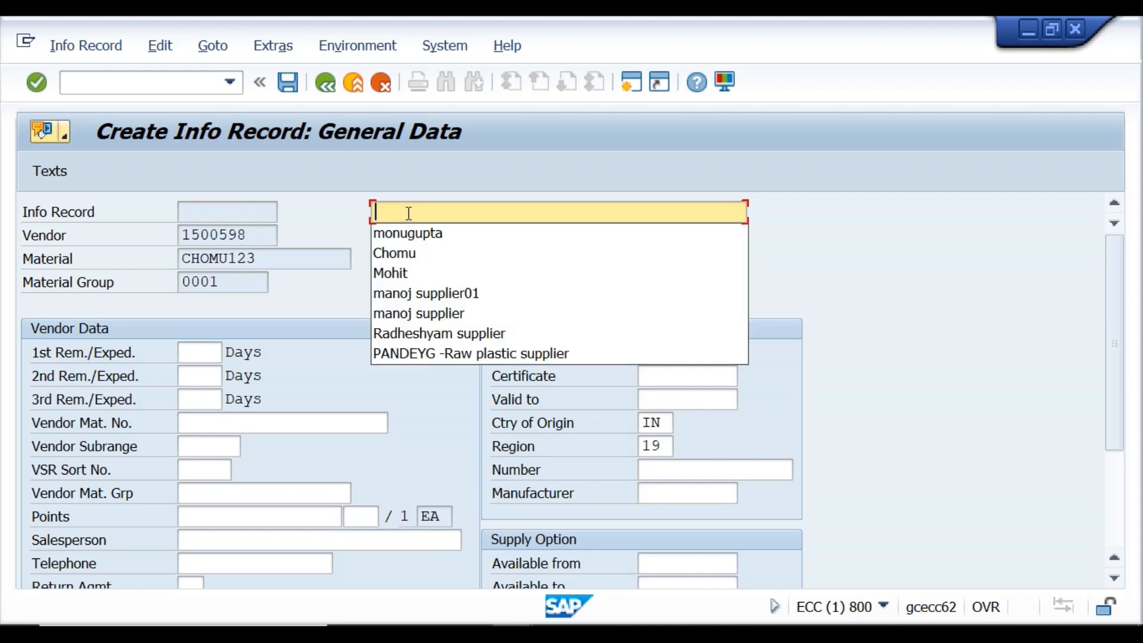
{"action": "type", "text": "goods s"}
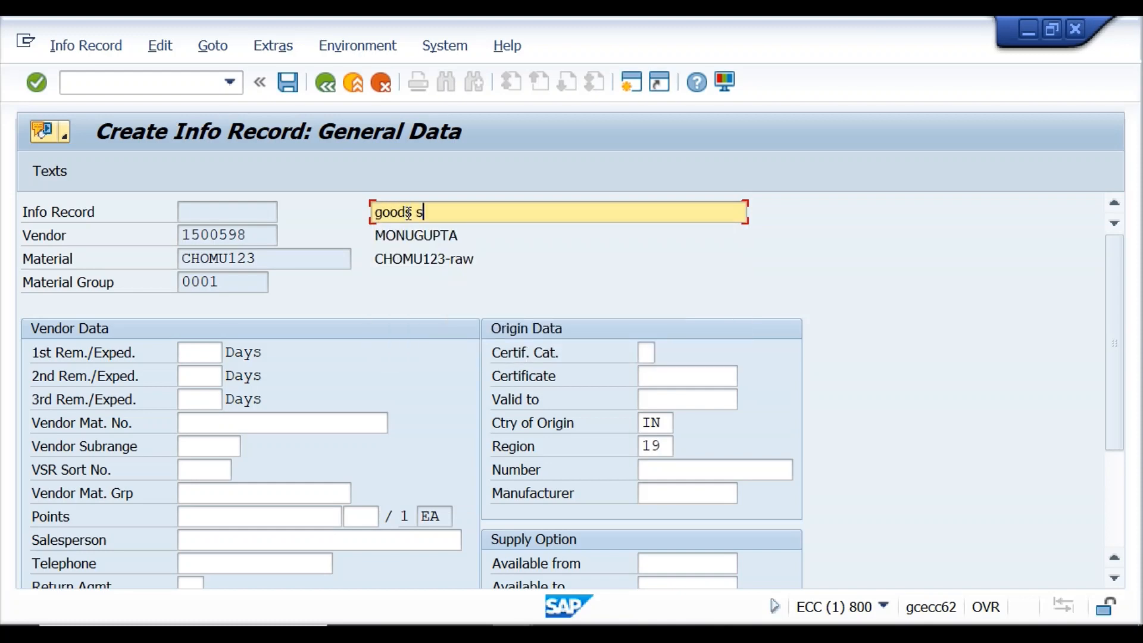
{"action": "type", "text": "upplier"}
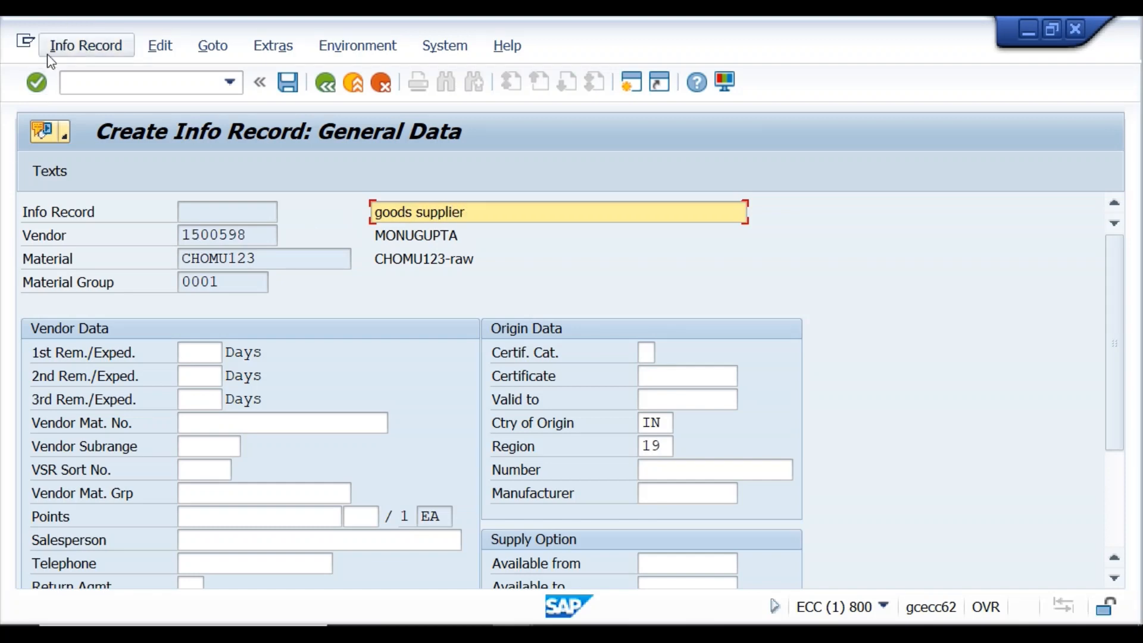
{"action": "left_click", "coordinate": [35, 83]}
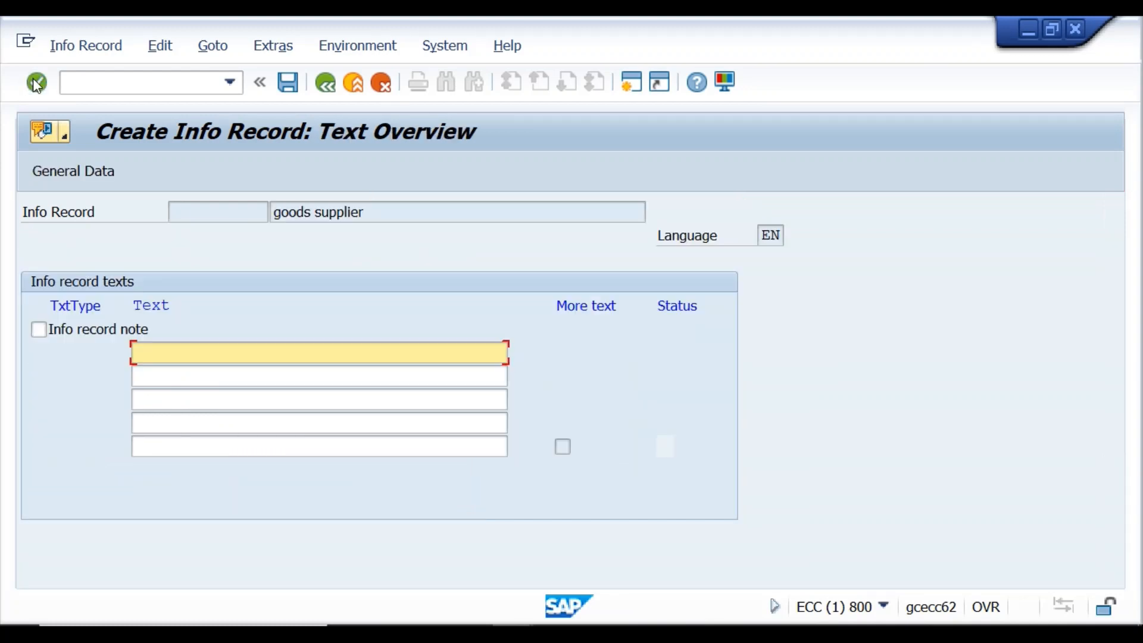
{"action": "left_click", "coordinate": [35, 83]}
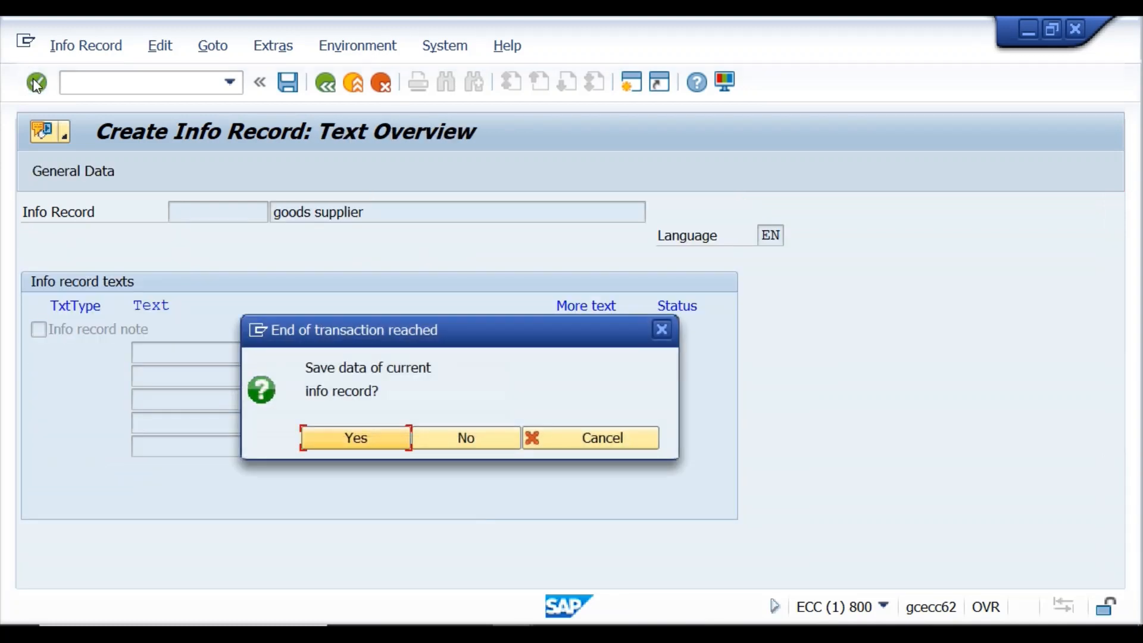
Save the info record as 500030029 and clear the previous material CHOMU123.
{"action": "left_click", "coordinate": [384, 442]}
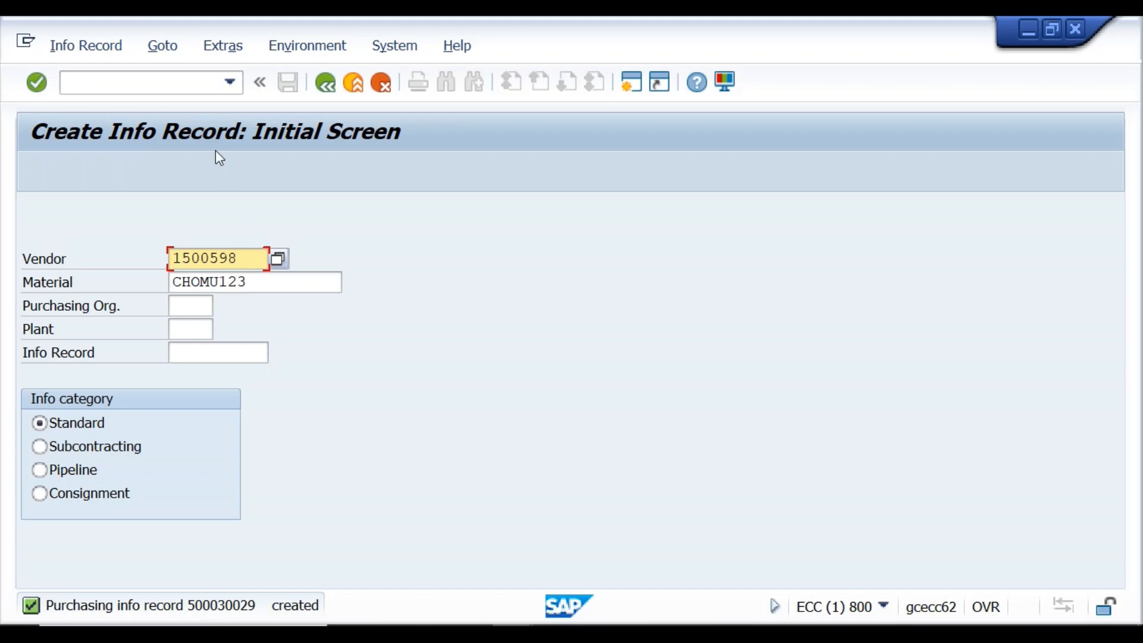
{"action": "left_click", "coordinate": [263, 285]}
{"action": "key", "text": "BackSpace"}
{"action": "key", "text": "BackSpace"}
{"action": "key", "text": "BackSpace"}
{"action": "key", "text": "BackSpace"}
{"action": "key", "text": "BackSpace"}
{"action": "key", "text": "BackSpace"}
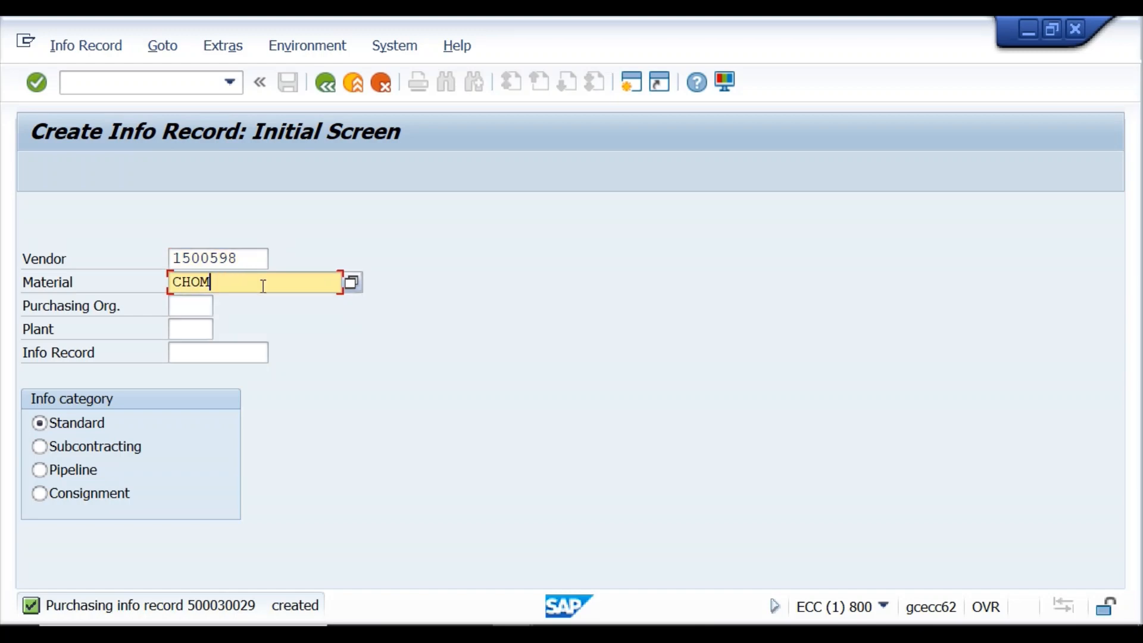
{"action": "key", "text": "BackSpace"}
{"action": "key", "text": "BackSpace"}
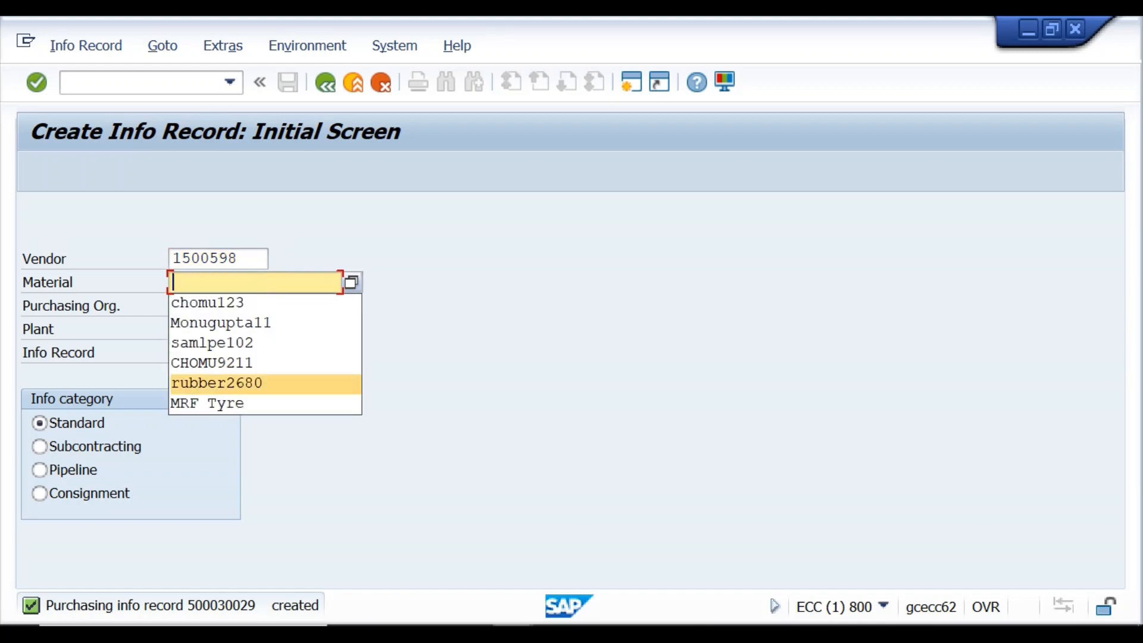
{"action": "key", "text": "Down"}
{"action": "key", "text": "Down"}
{"action": "key", "text": "Down"}
{"action": "key", "text": "Down"}
{"action": "key", "text": "Down"}
Check the materials list and purchasing vendor list, then return to Create Info Record.
{"action": "left_click", "coordinate": [512, 633]}
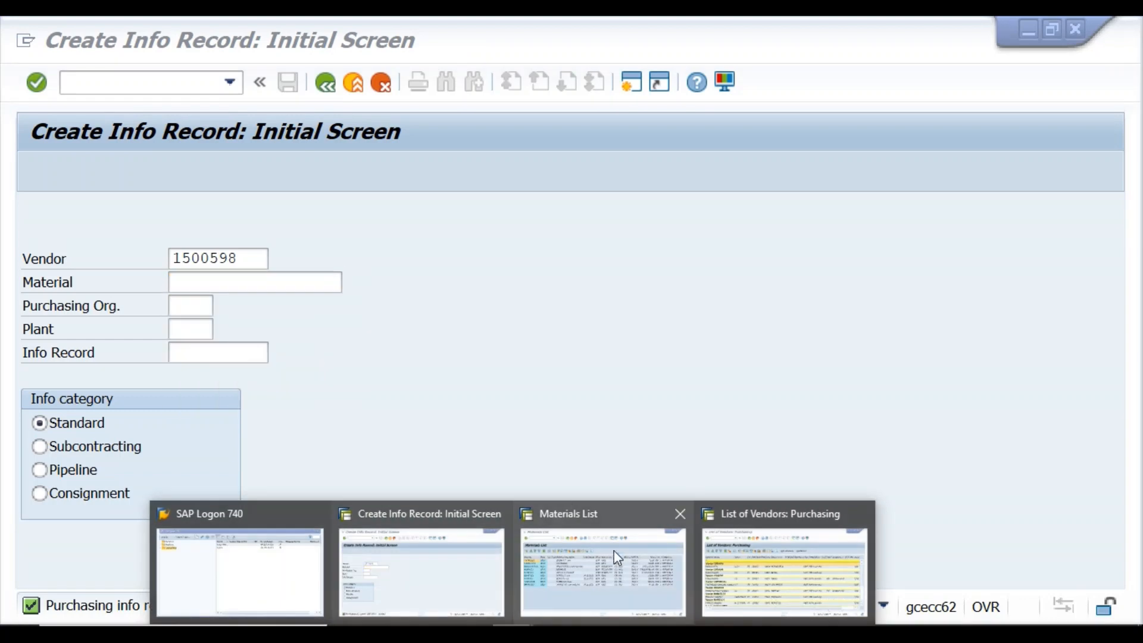
{"action": "left_click", "coordinate": [610, 572]}
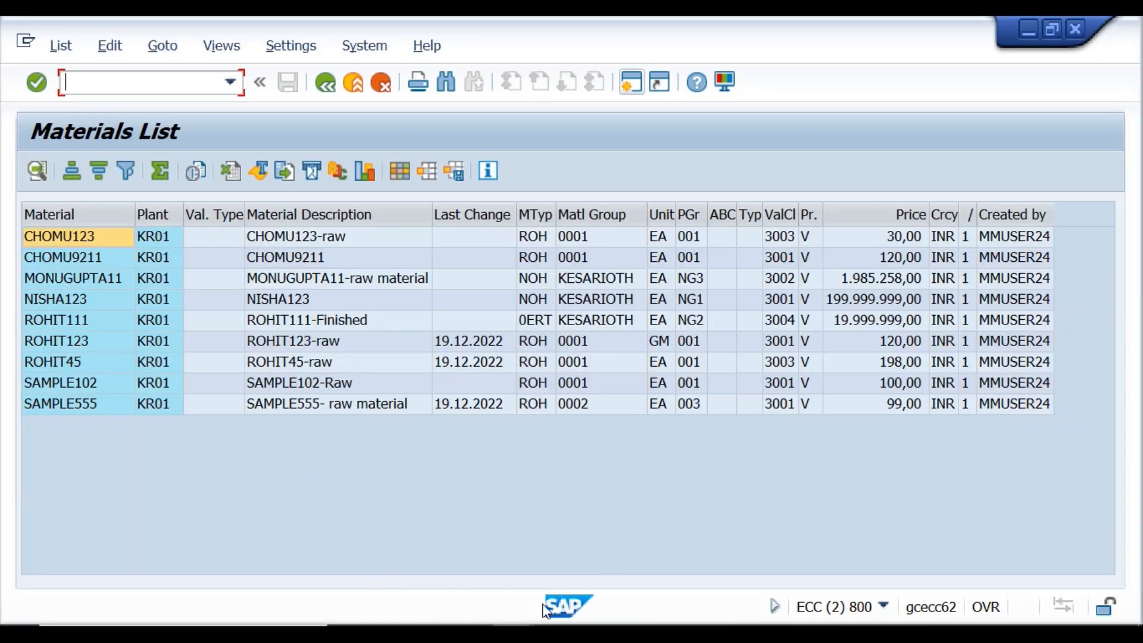
{"action": "left_click", "coordinate": [512, 633]}
{"action": "left_click", "coordinate": [784, 568]}
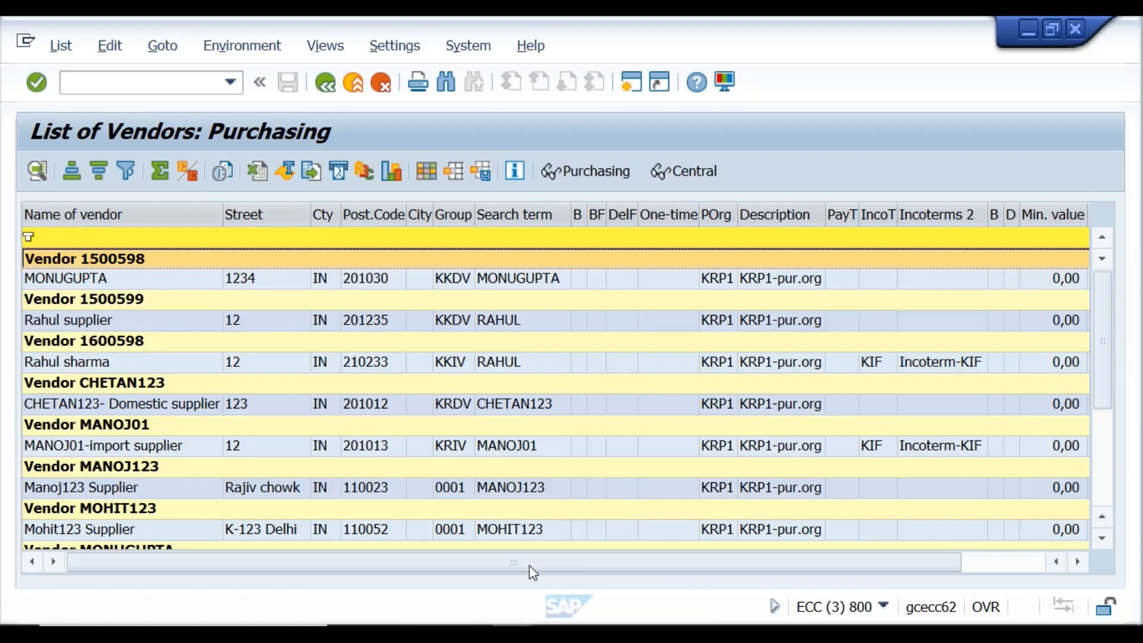
{"action": "left_click", "coordinate": [512, 634]}
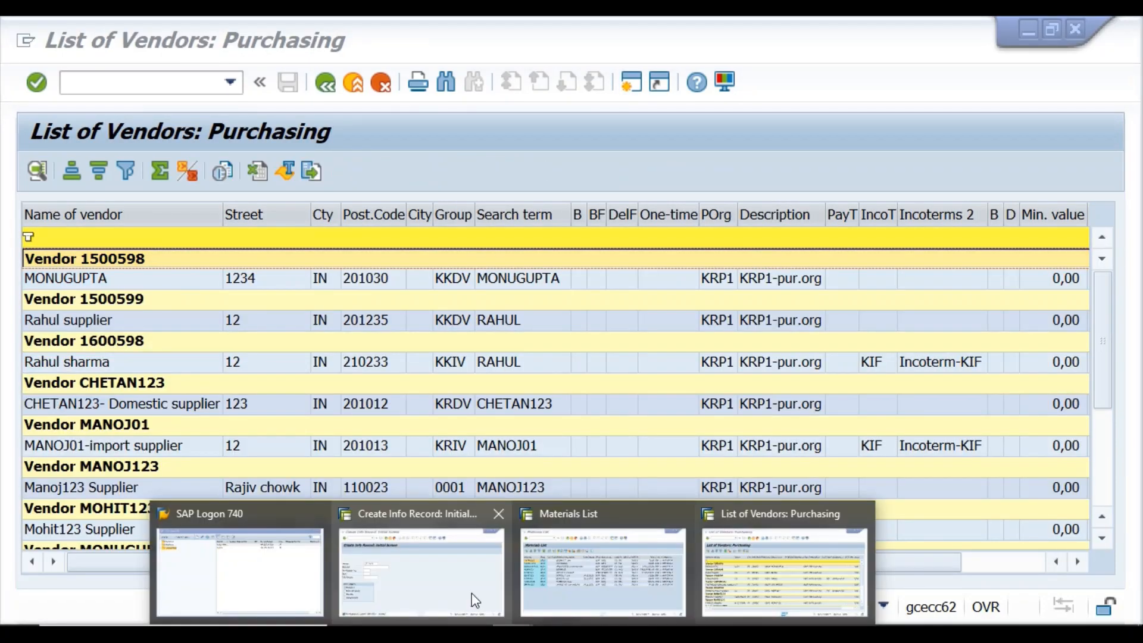
{"action": "left_click", "coordinate": [474, 600]}
Enter material CHOMU9211 for vendor 1500598 and confirm.
{"action": "type", "text": "c"}
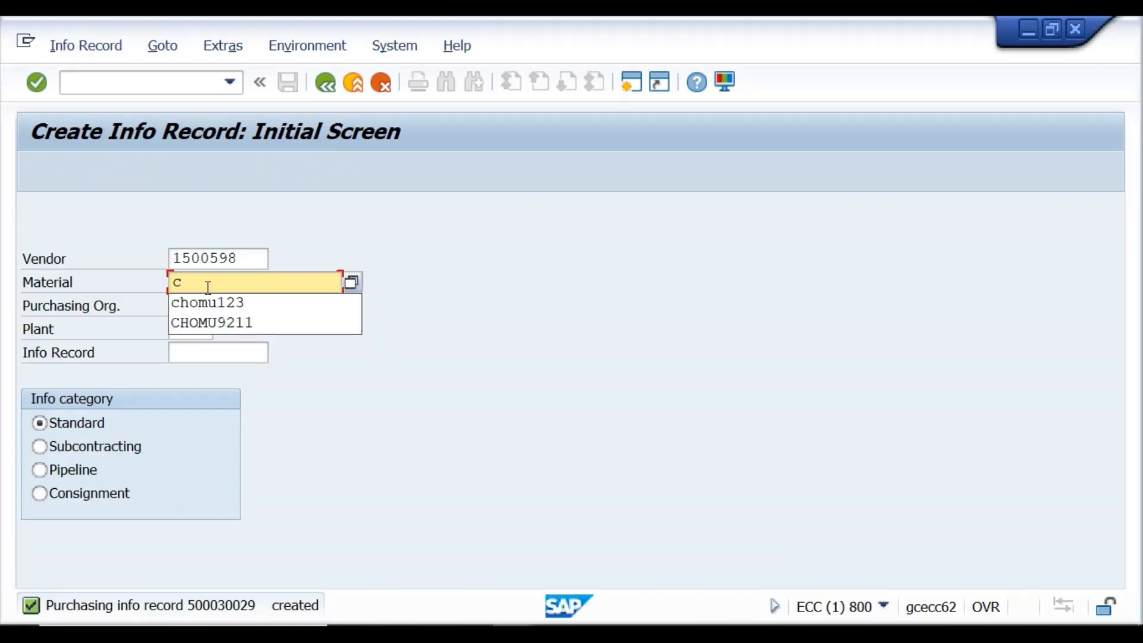
{"action": "type", "text": "ho mu"}
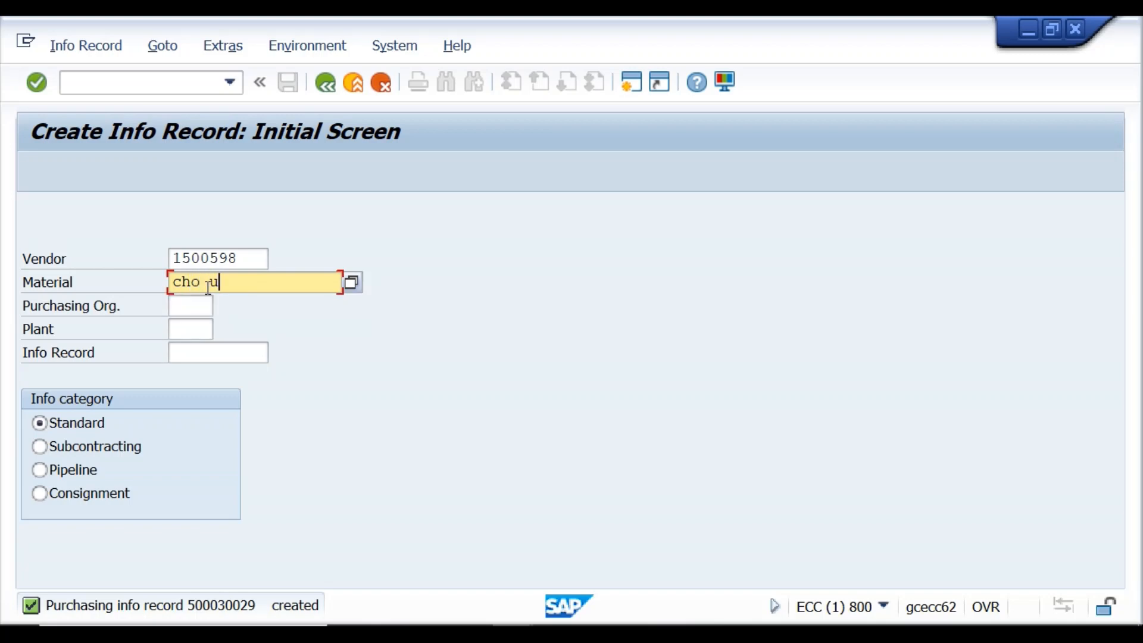
{"action": "key", "text": "BackSpace"}
{"action": "key", "text": "BackSpace"}
{"action": "key", "text": "BackSpace"}
{"action": "type", "text": "omu"}
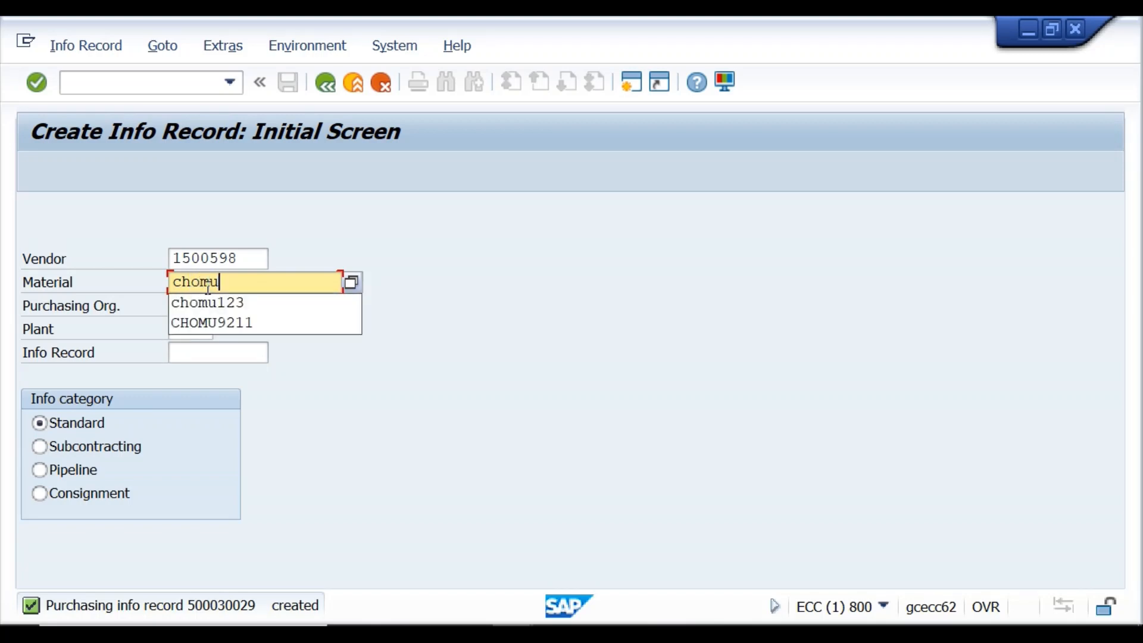
{"action": "type", "text": "921"}
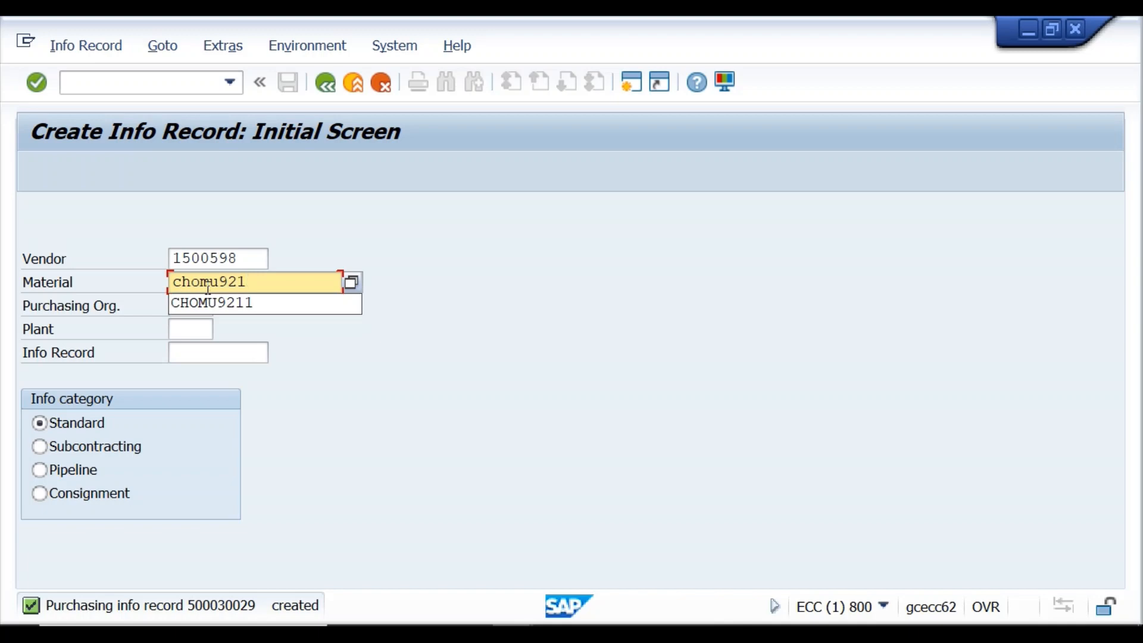
{"action": "type", "text": "1"}
{"action": "left_click", "coordinate": [47, 91]}
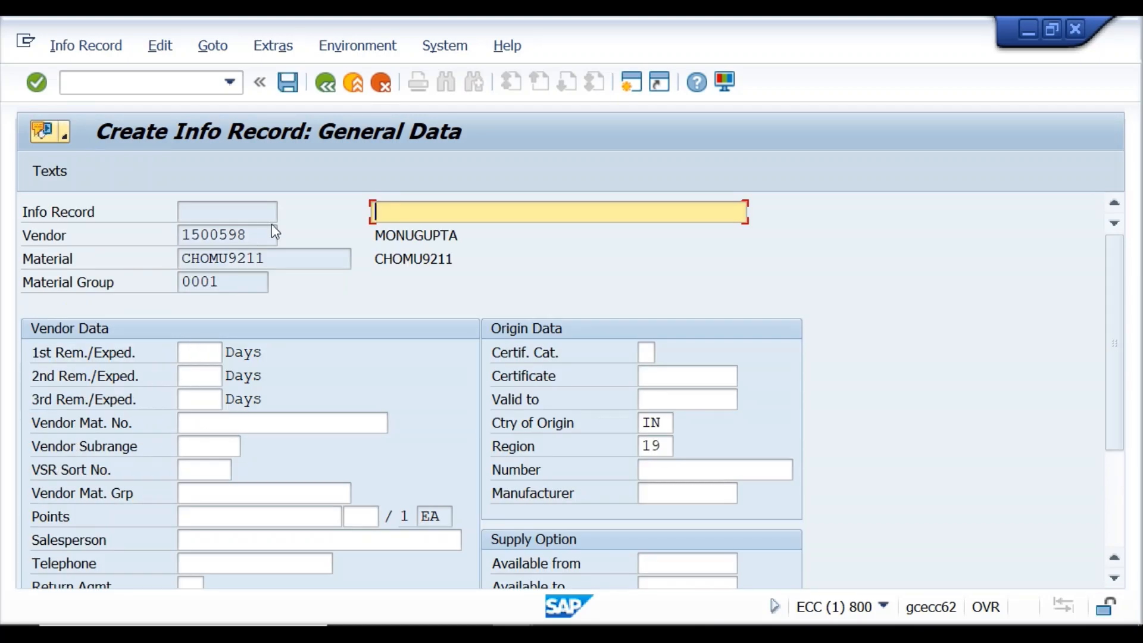
Restart the Create Info Record transaction with /nme11.
{"action": "left_click", "coordinate": [317, 89]}
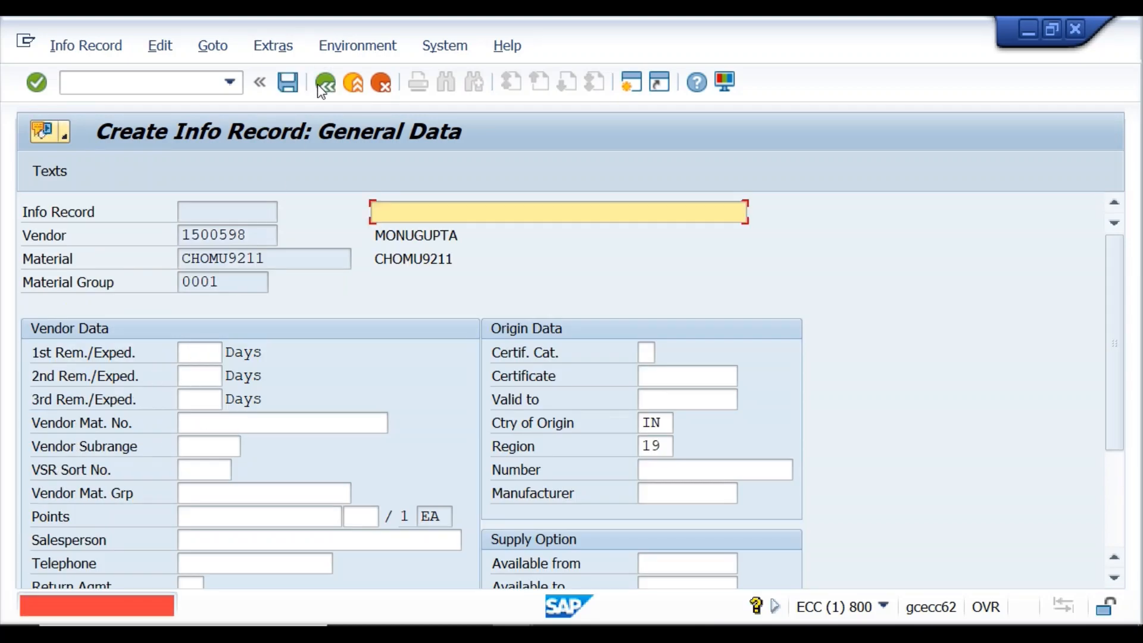
{"action": "left_click", "coordinate": [160, 90]}
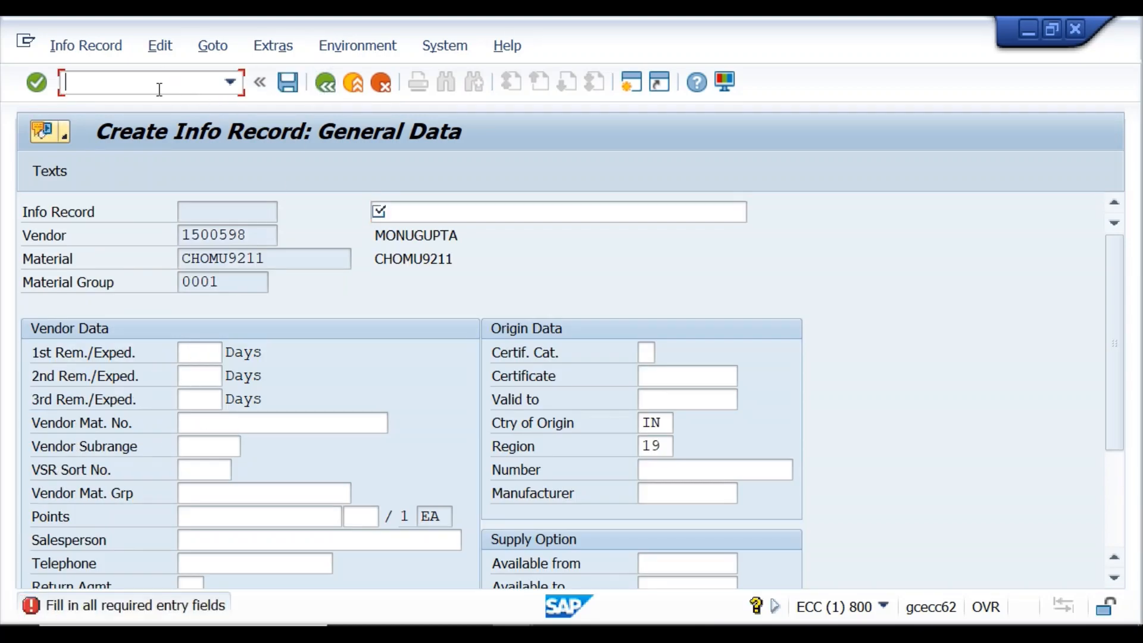
{"action": "type", "text": "/nme11"}
{"action": "key", "text": "Return"}
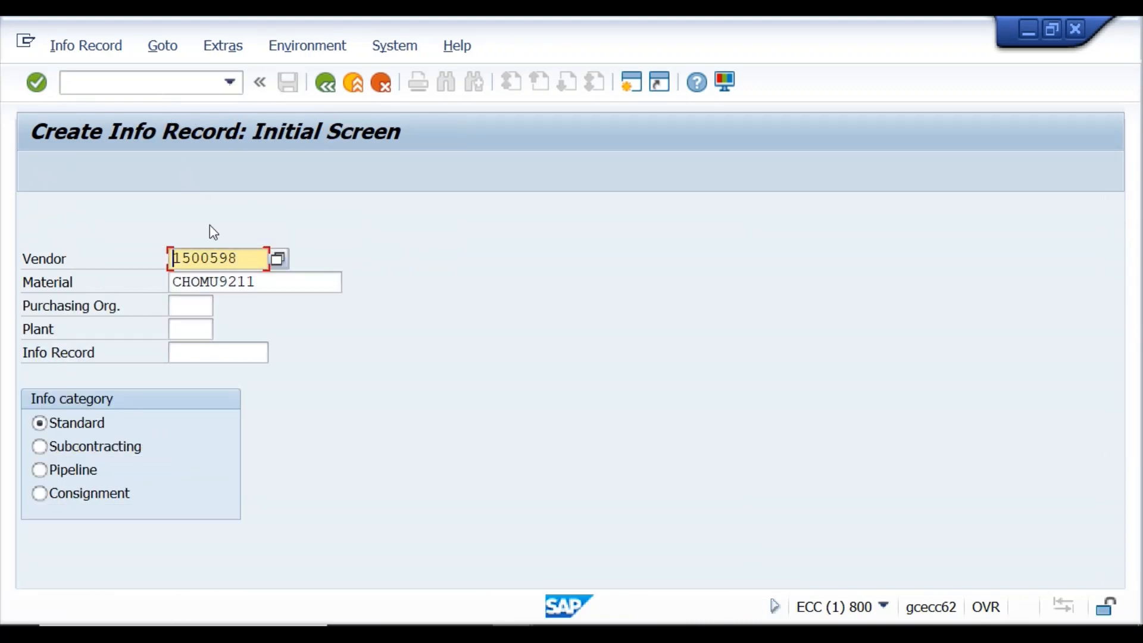
Set purchasing organization KRP1 and plant KR01.
{"action": "left_click", "coordinate": [191, 305]}
{"action": "type", "text": "kr"}
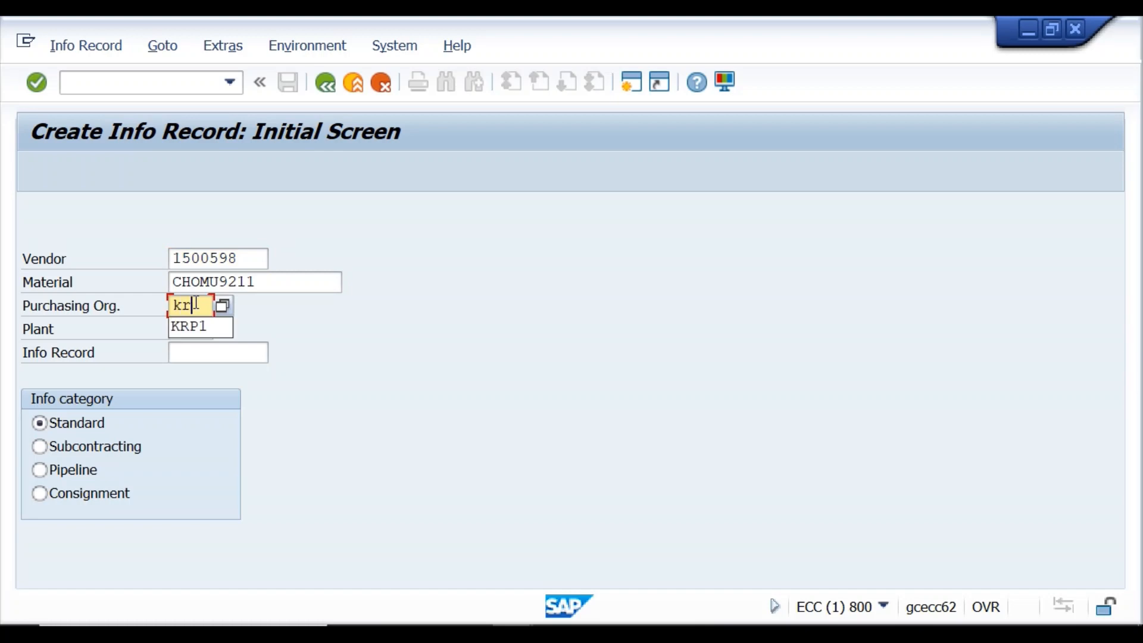
{"action": "type", "text": "p1"}
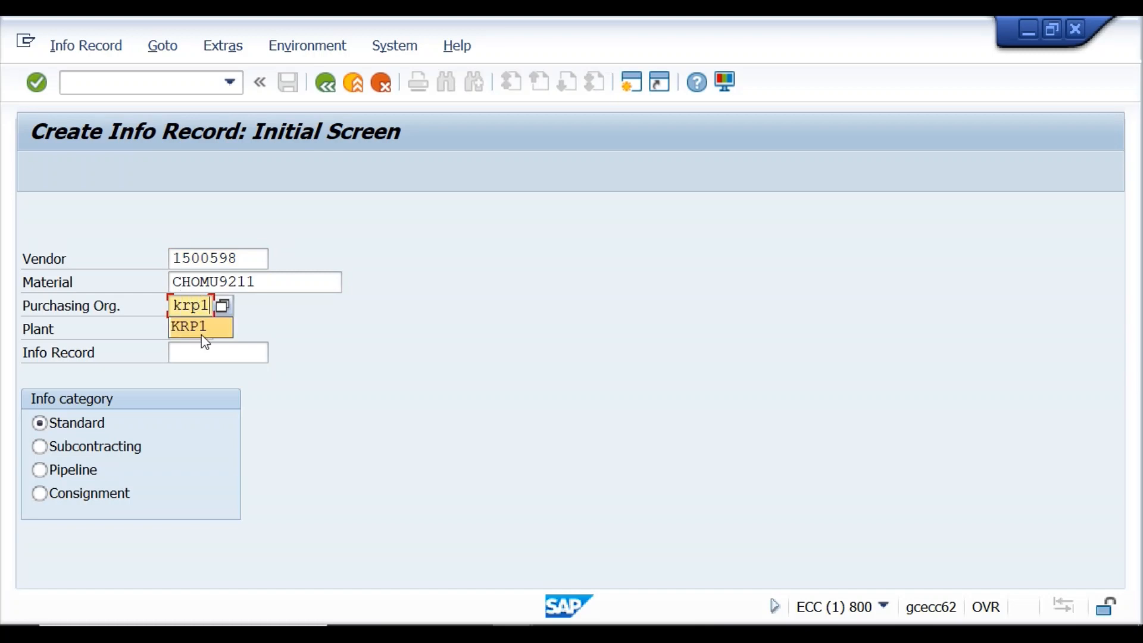
{"action": "left_click", "coordinate": [198, 324]}
{"action": "type", "text": "kr"}
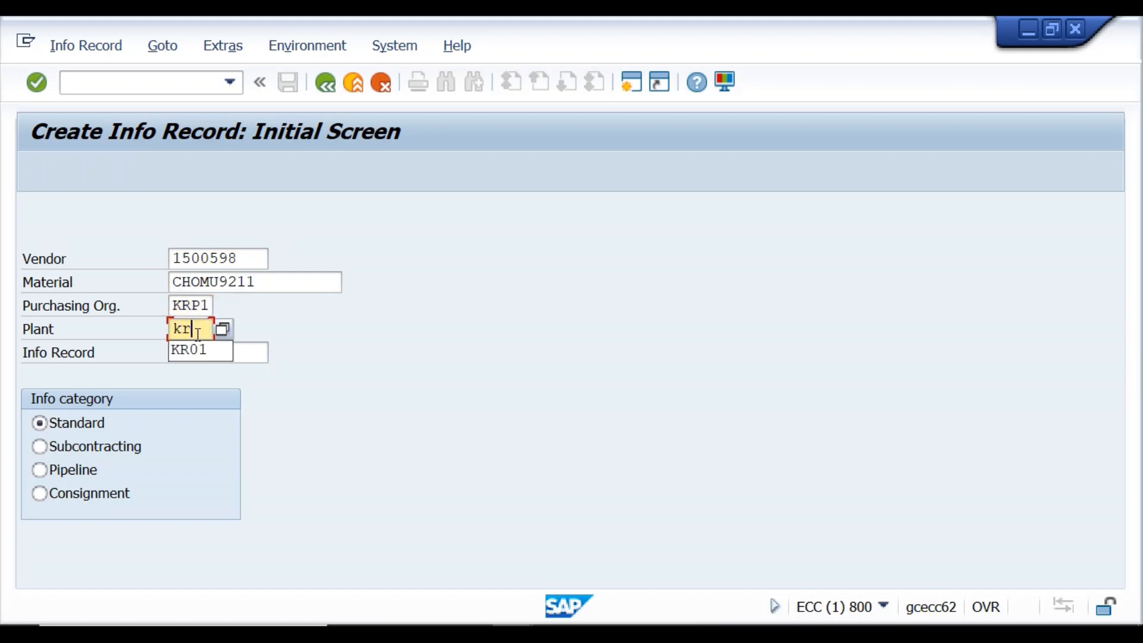
{"action": "type", "text": "01"}
Give the record the short text 'monu supplier' and continue to purchasing organization data.
{"action": "left_click", "coordinate": [37, 83]}
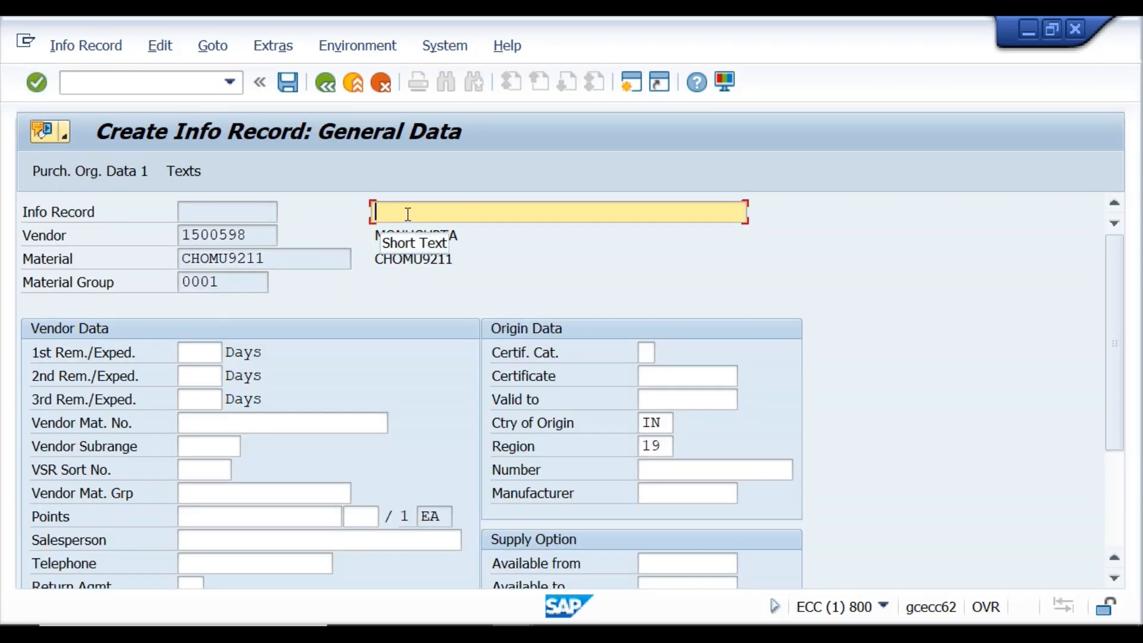
{"action": "type", "text": "m"}
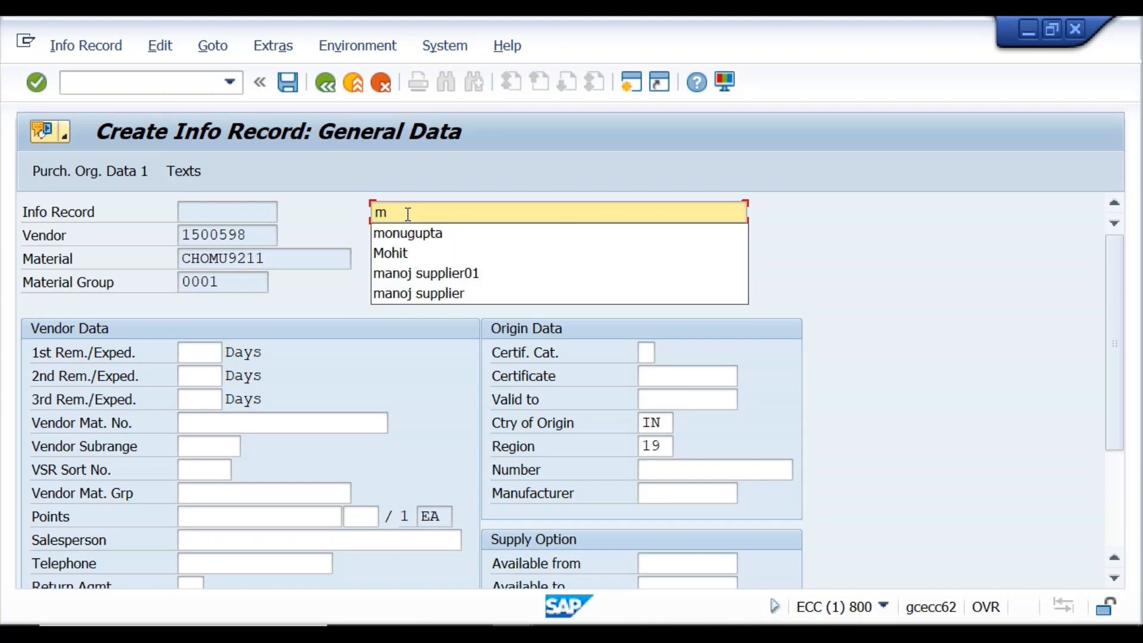
{"action": "type", "text": "onu su"}
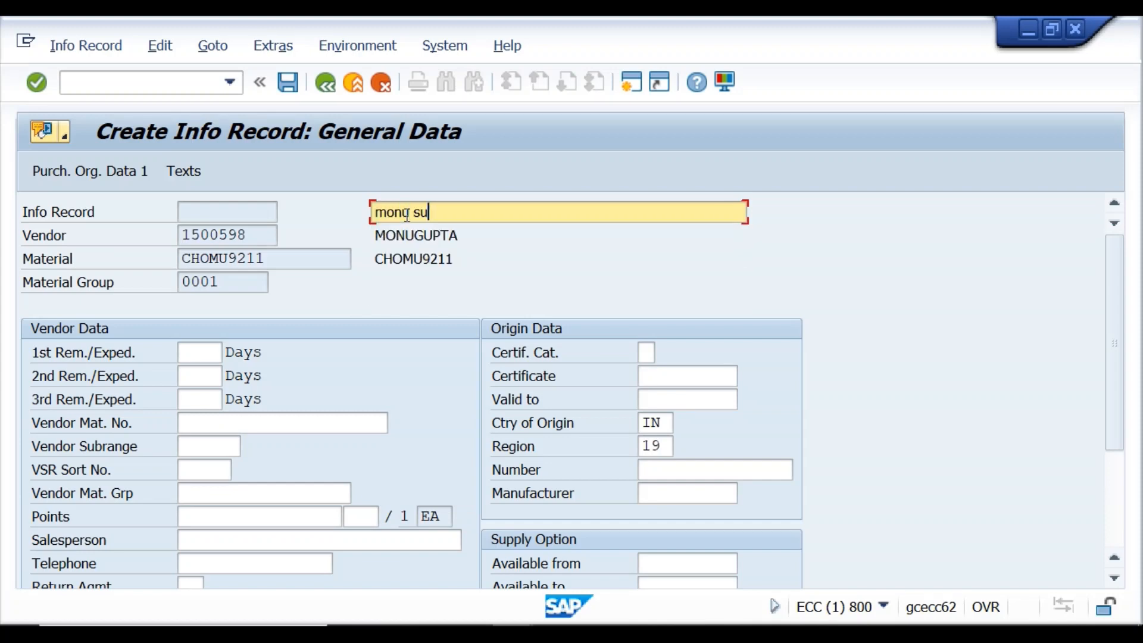
{"action": "type", "text": "pplier"}
{"action": "left_click", "coordinate": [40, 87]}
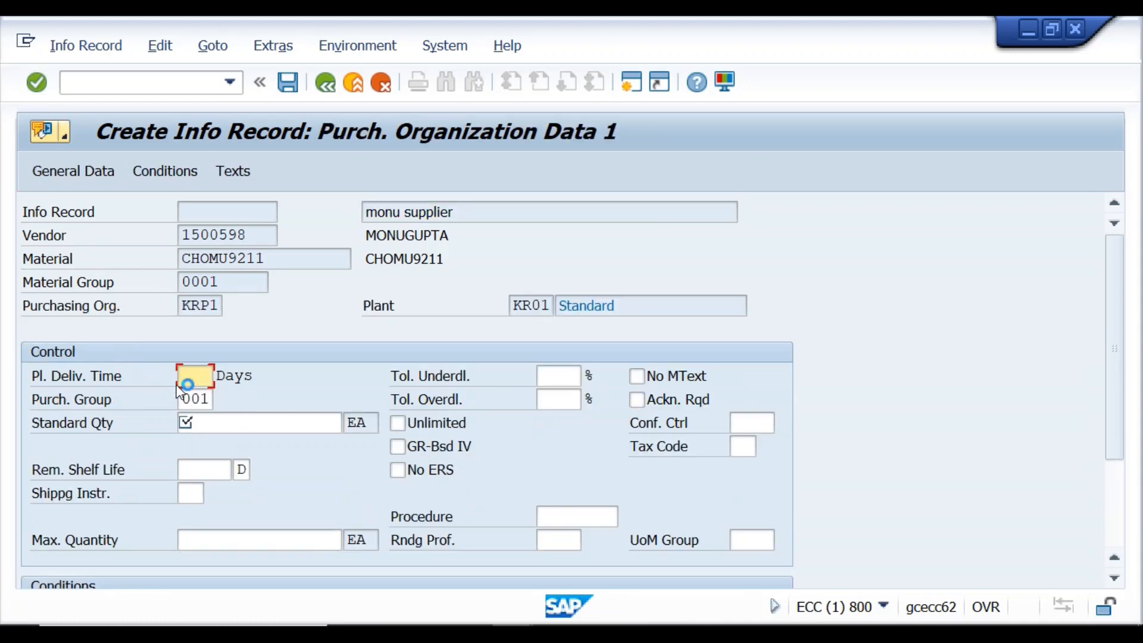
Set planned delivery time to 5 days and standard quantity to 100.
{"action": "left_click", "coordinate": [195, 375]}
{"action": "type", "text": "5"}
{"action": "left_click", "coordinate": [193, 399]}
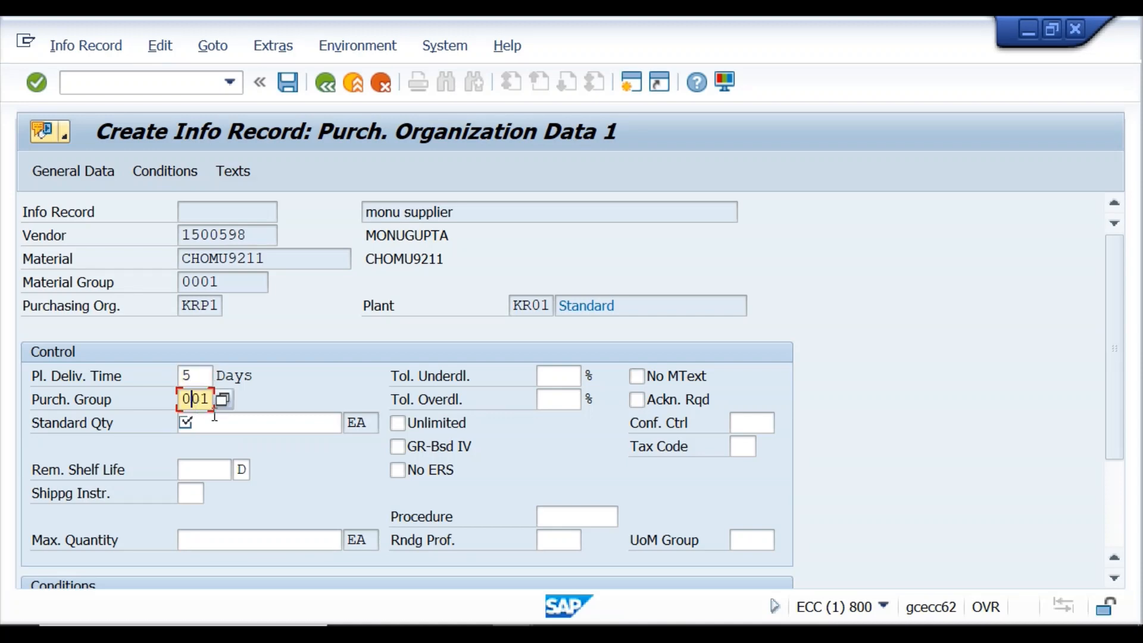
{"action": "left_click", "coordinate": [216, 423]}
{"action": "type", "text": "100"}
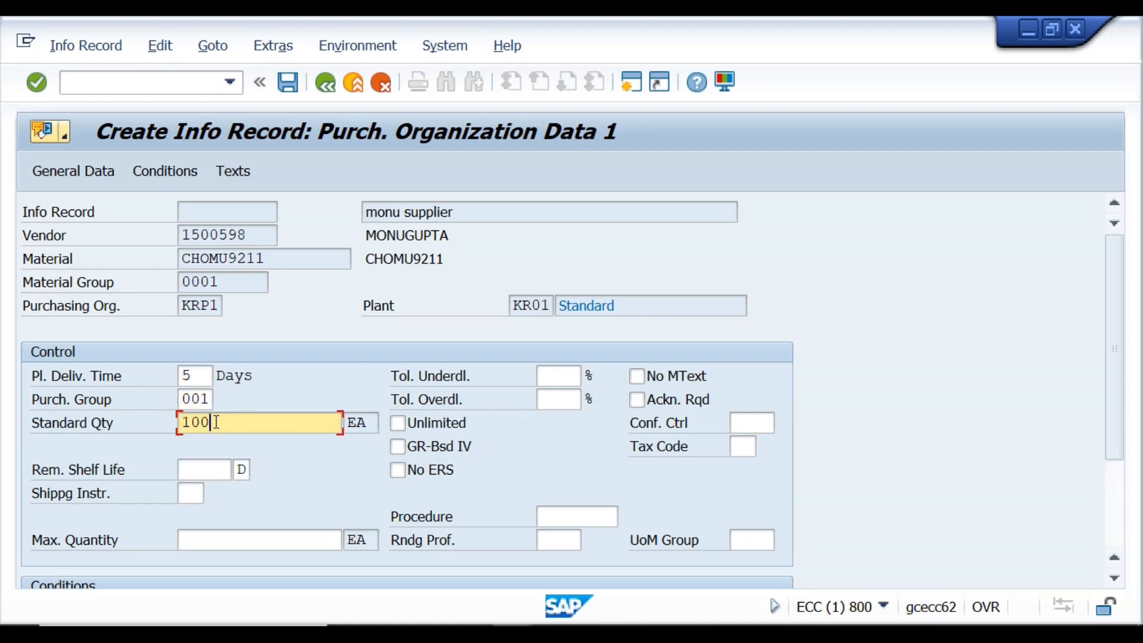
{"action": "left_click", "coordinate": [37, 83]}
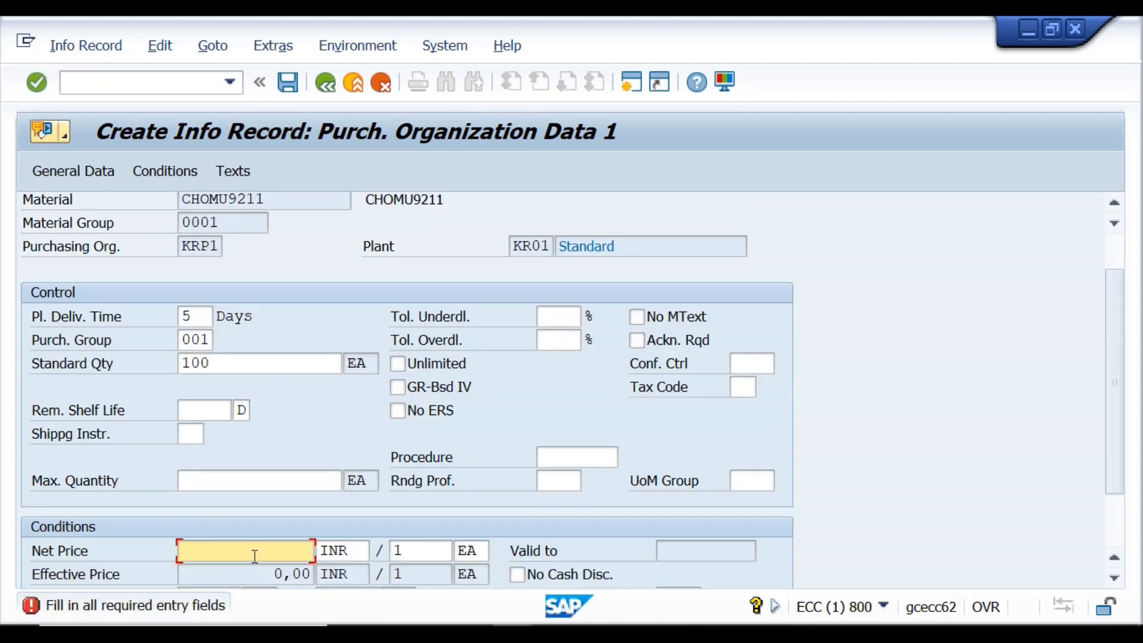
Enter a net price of 199 INR and continue.
{"action": "scroll", "coordinate": [253, 554], "scroll_direction": "down", "scroll_amount": 1}
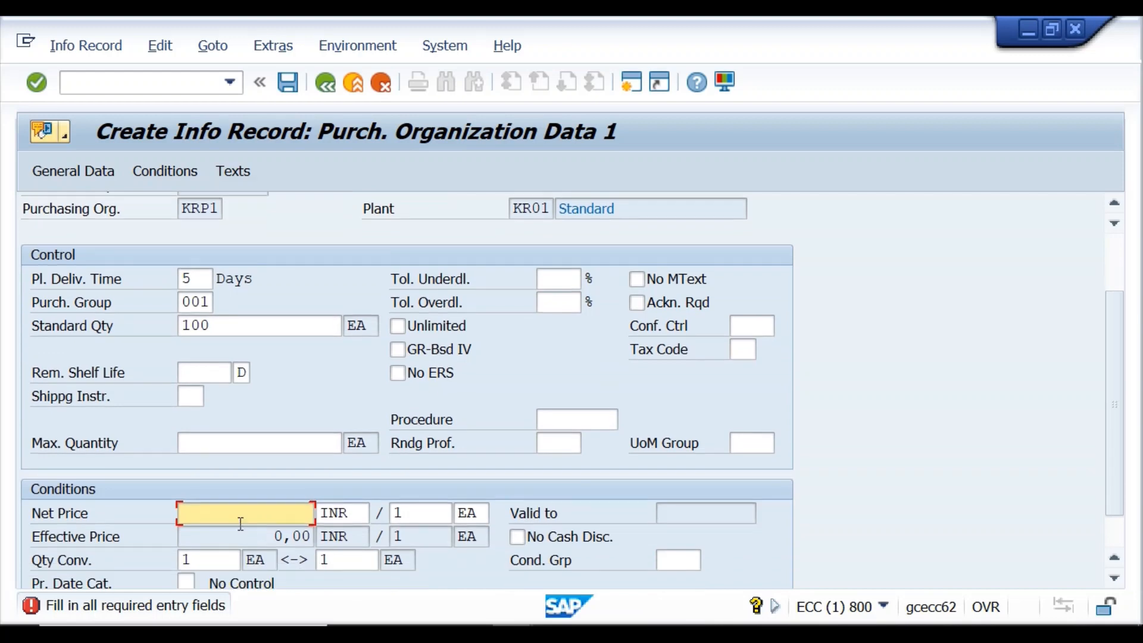
{"action": "type", "text": "199"}
{"action": "left_click", "coordinate": [36, 84]}
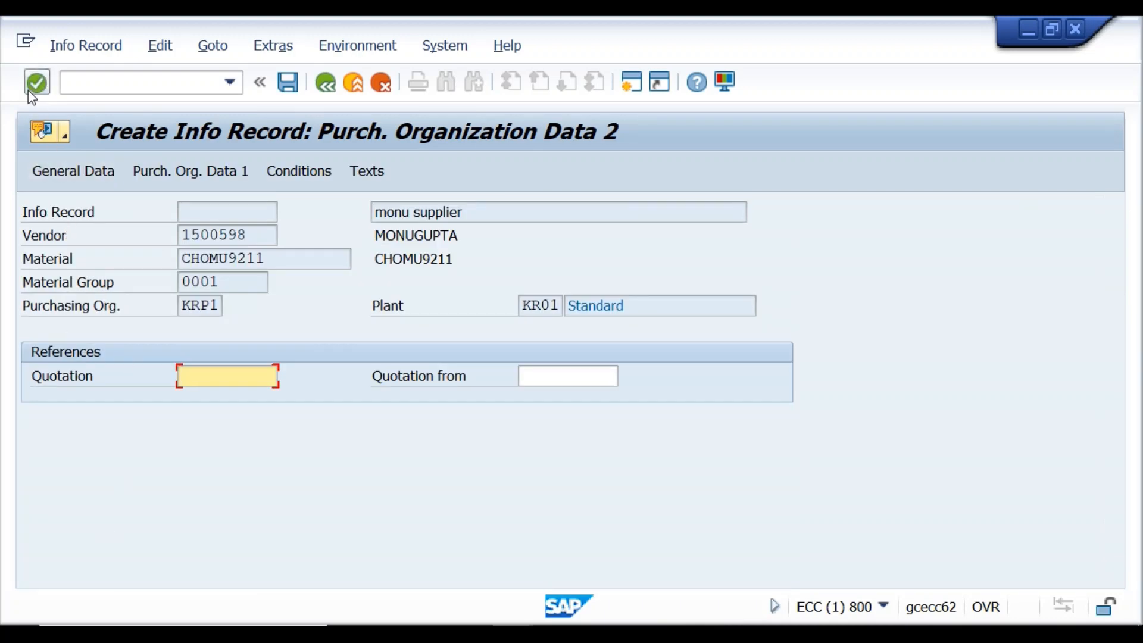
Pass through Purch. Org. Data 2 and Text Overview, then save info record 500030030.
{"action": "left_click", "coordinate": [36, 83]}
{"action": "left_click", "coordinate": [36, 83]}
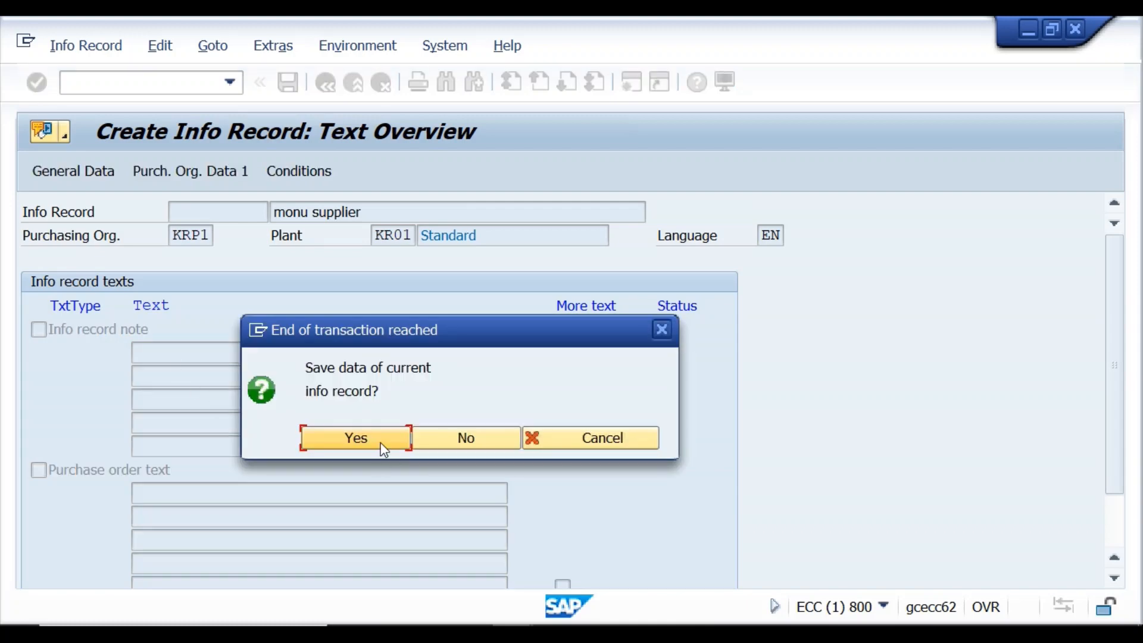
{"action": "left_click", "coordinate": [357, 439]}
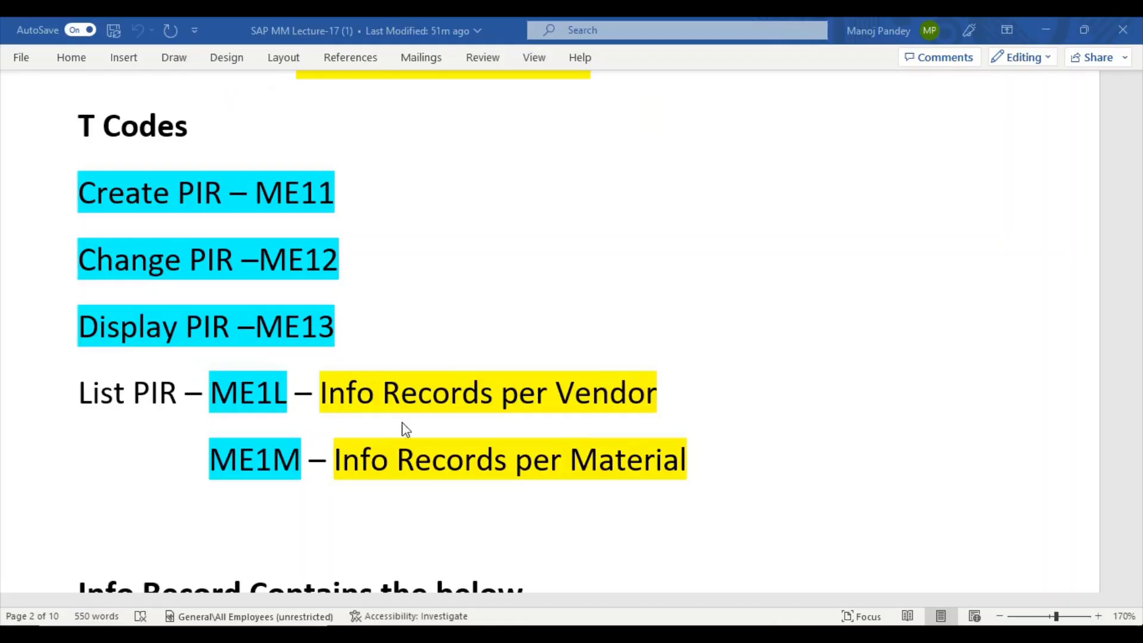
Scroll the SAP MM Lecture-17 notes to the green Purchase Requisition heading on page 3.
{"action": "scroll", "coordinate": [396, 412], "scroll_direction": "down", "scroll_amount": 15}
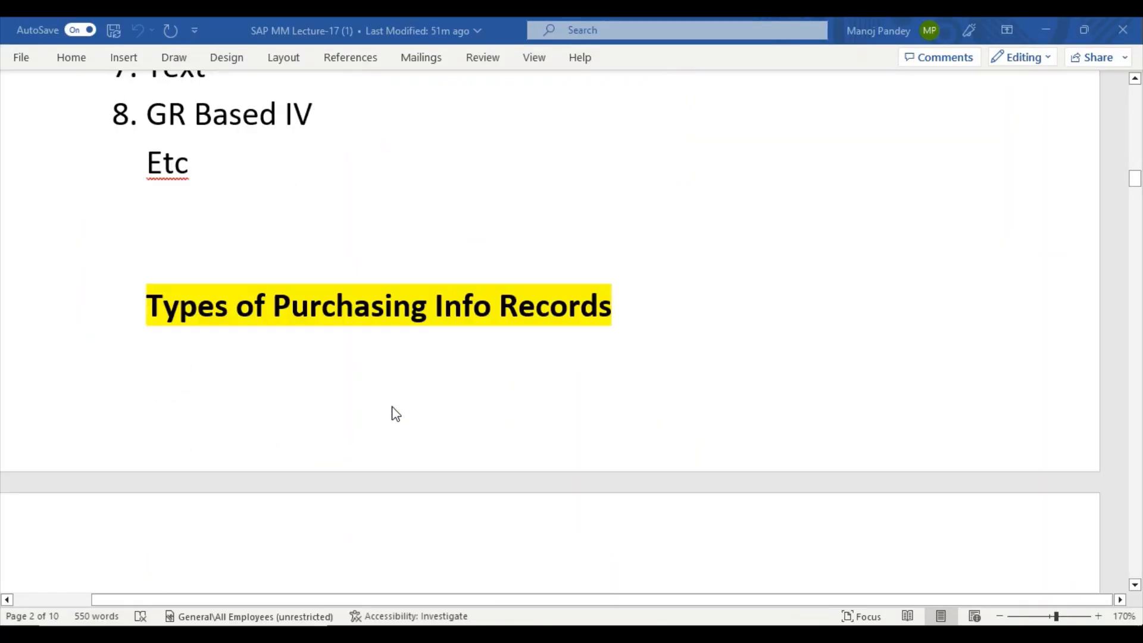
{"action": "scroll", "coordinate": [392, 408], "scroll_direction": "down", "scroll_amount": 4}
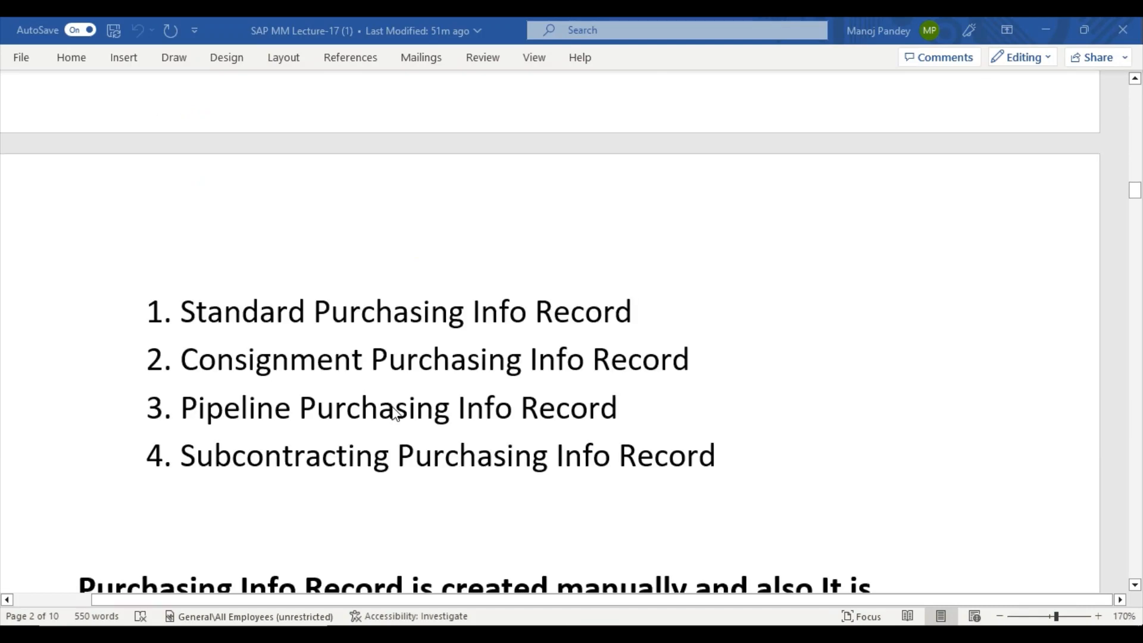
{"action": "scroll", "coordinate": [394, 414], "scroll_direction": "down", "scroll_amount": 3}
{"action": "scroll", "coordinate": [394, 414], "scroll_direction": "up", "scroll_amount": 3}
{"action": "scroll", "coordinate": [394, 413], "scroll_direction": "up", "scroll_amount": 3}
{"action": "scroll", "coordinate": [391, 409], "scroll_direction": "down", "scroll_amount": 11}
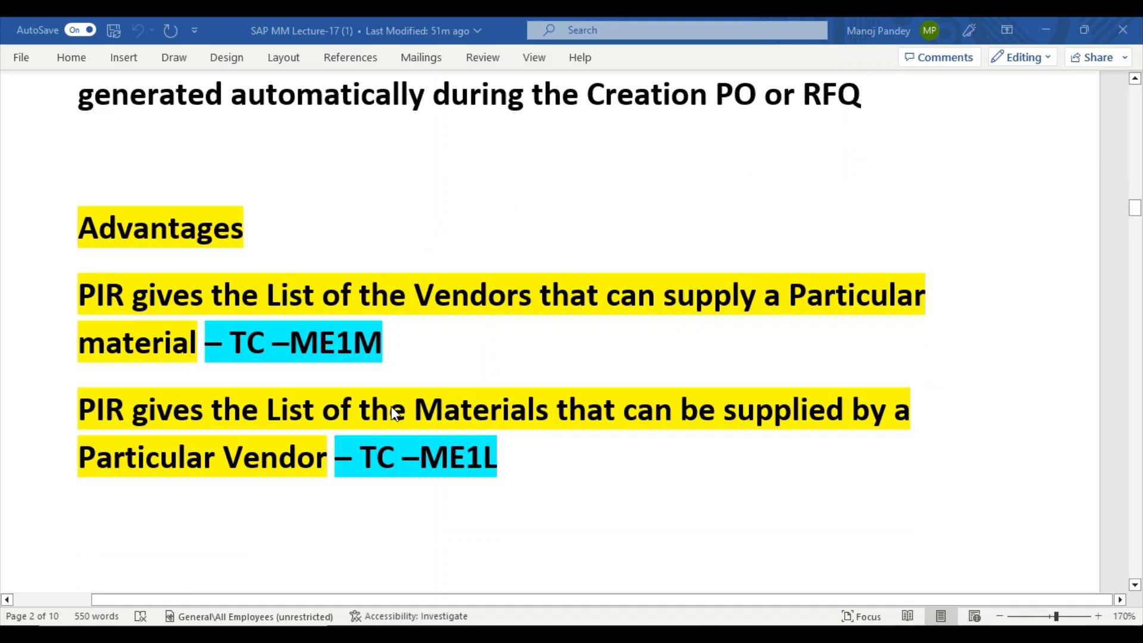
{"action": "scroll", "coordinate": [393, 413], "scroll_direction": "down", "scroll_amount": 14}
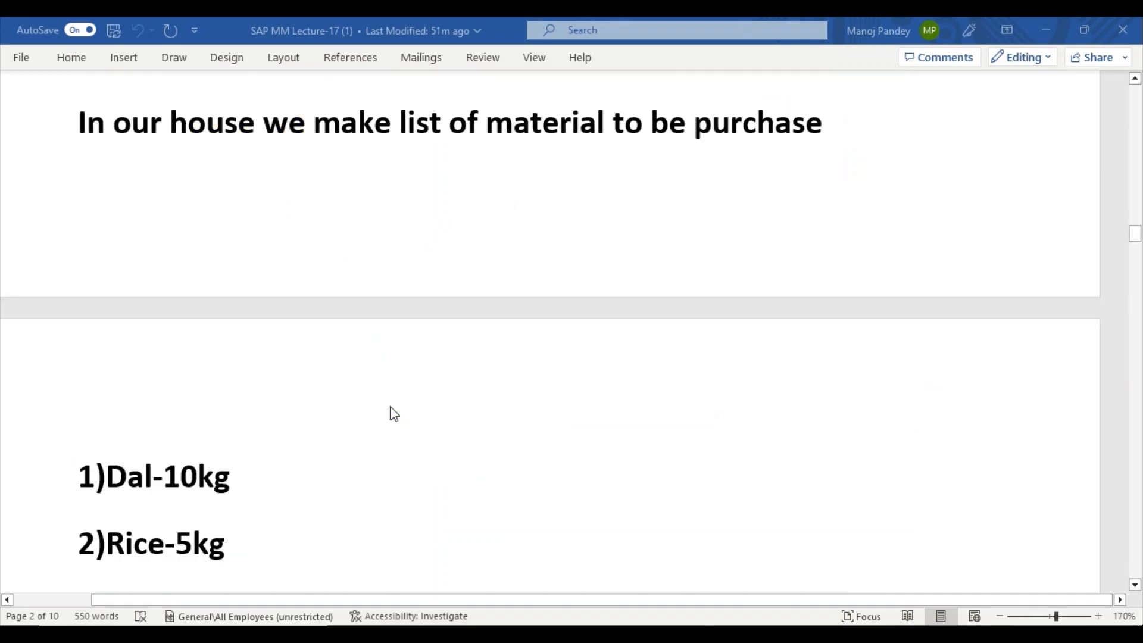
{"action": "scroll", "coordinate": [394, 413], "scroll_direction": "up", "scroll_amount": 3}
{"action": "scroll", "coordinate": [394, 414], "scroll_direction": "up", "scroll_amount": 5}
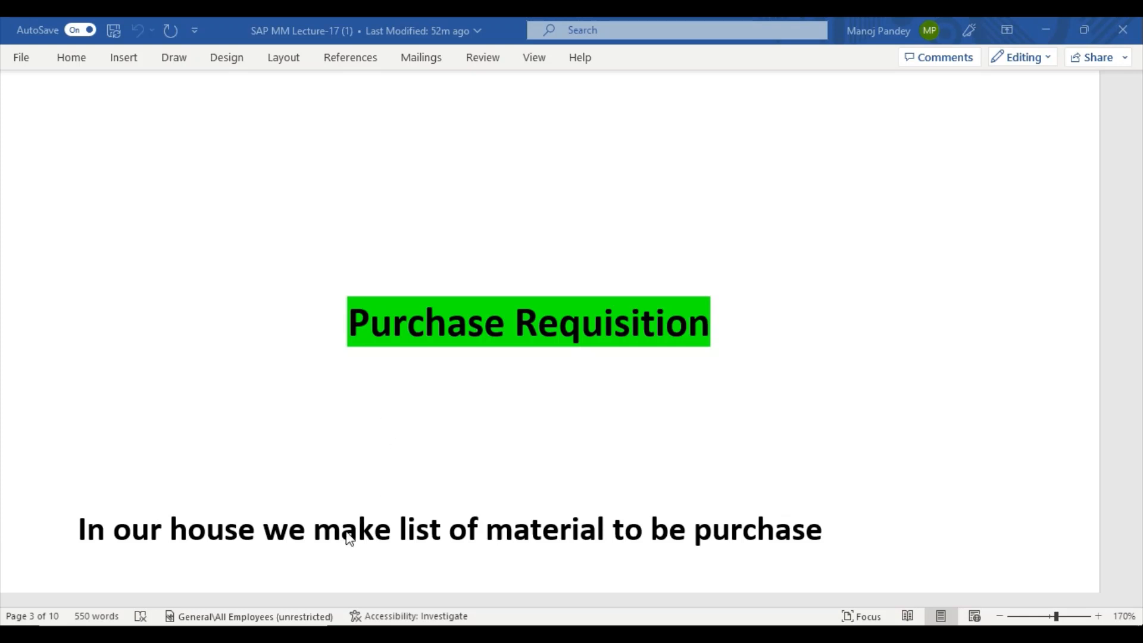
{"action": "scroll", "coordinate": [348, 535], "scroll_direction": "down", "scroll_amount": 1}
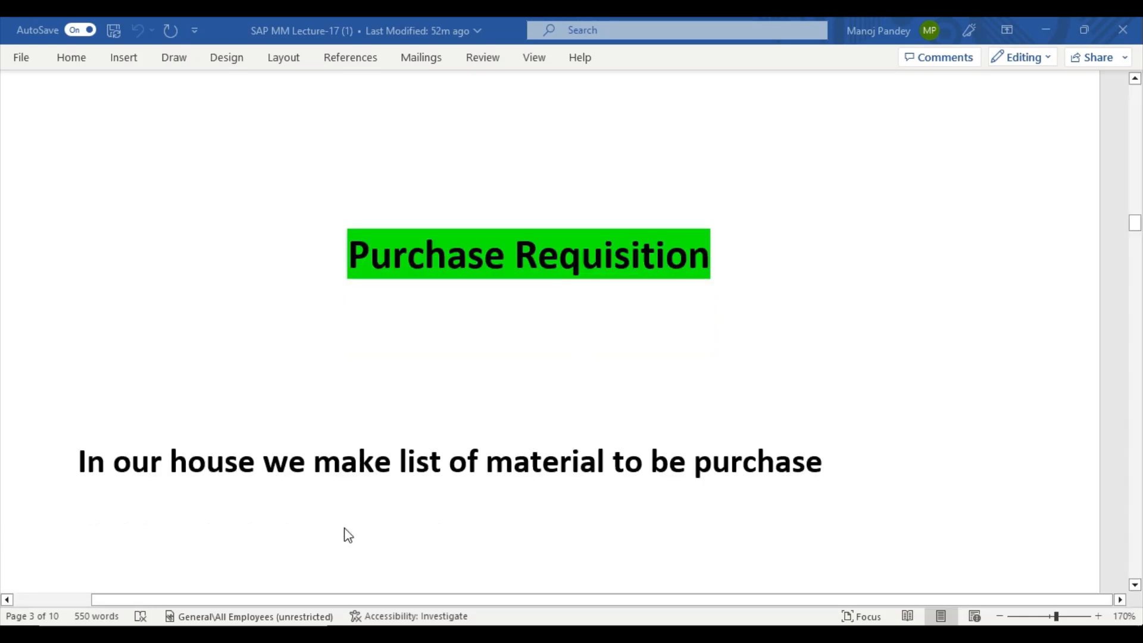
{"action": "scroll", "coordinate": [348, 534], "scroll_direction": "down", "scroll_amount": 1}
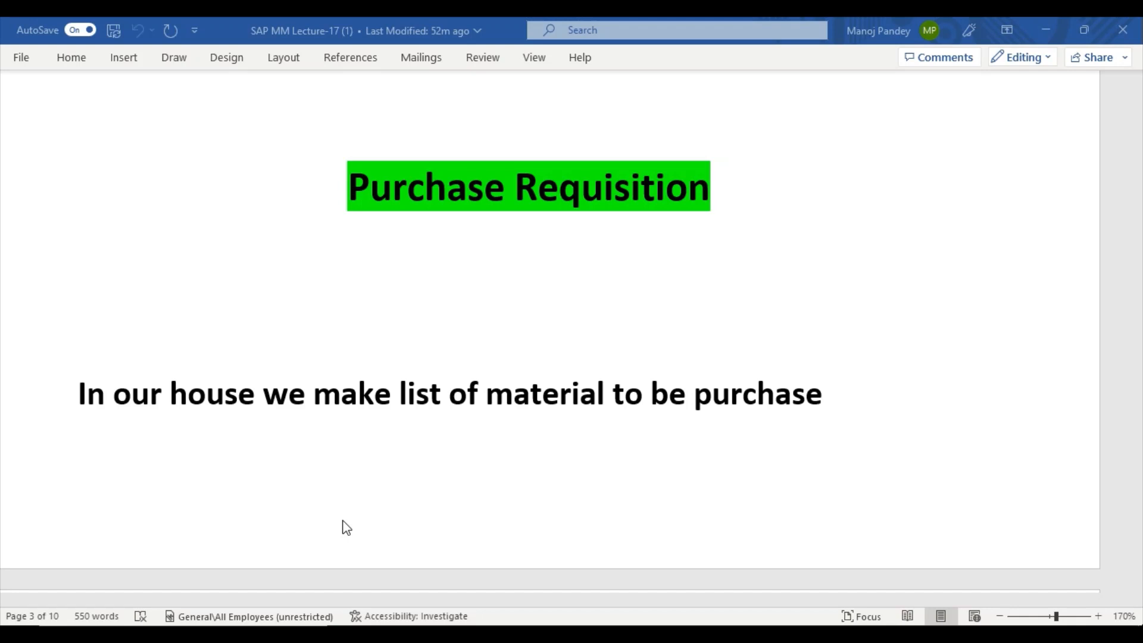
{"action": "scroll", "coordinate": [347, 527], "scroll_direction": "down", "scroll_amount": 2}
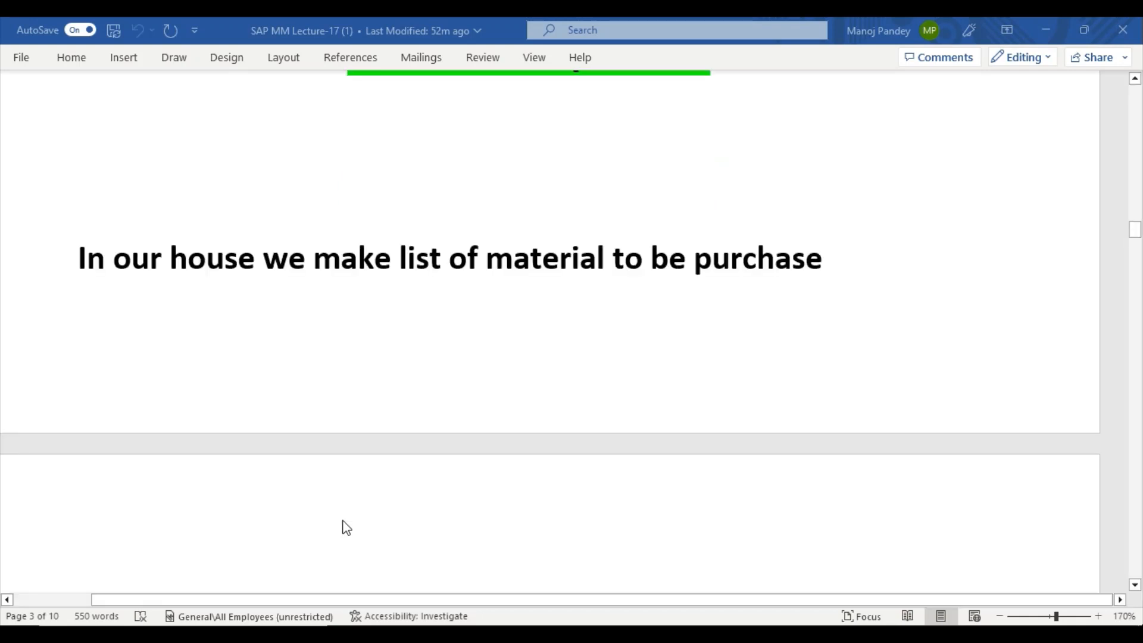
{"action": "scroll", "coordinate": [347, 527], "scroll_direction": "down", "scroll_amount": 4}
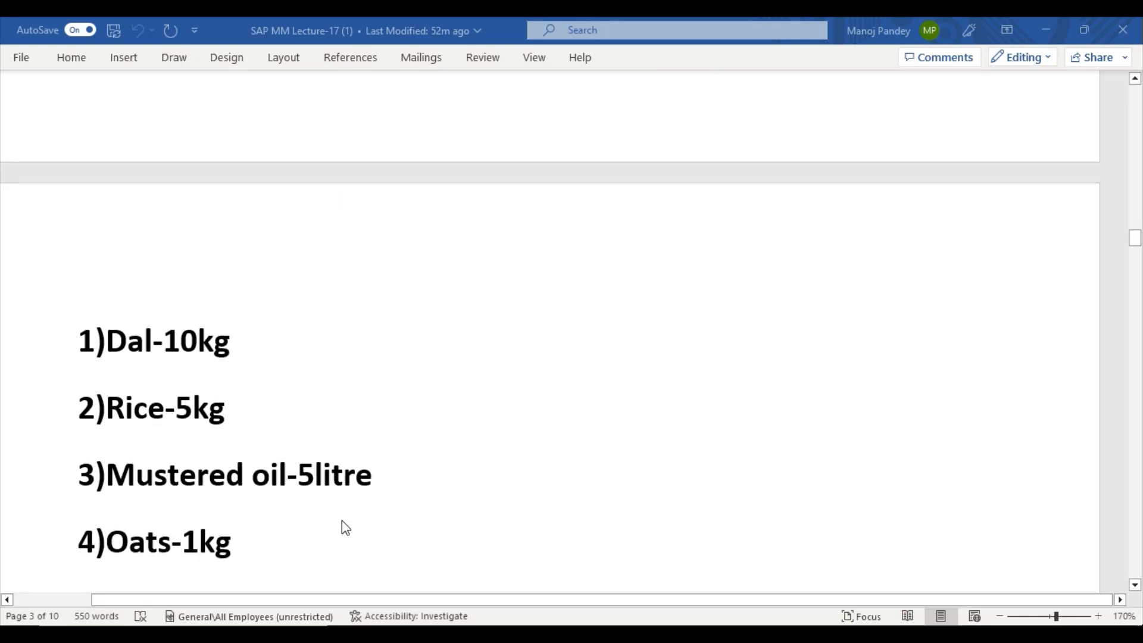
{"action": "scroll", "coordinate": [345, 528], "scroll_direction": "down", "scroll_amount": 1}
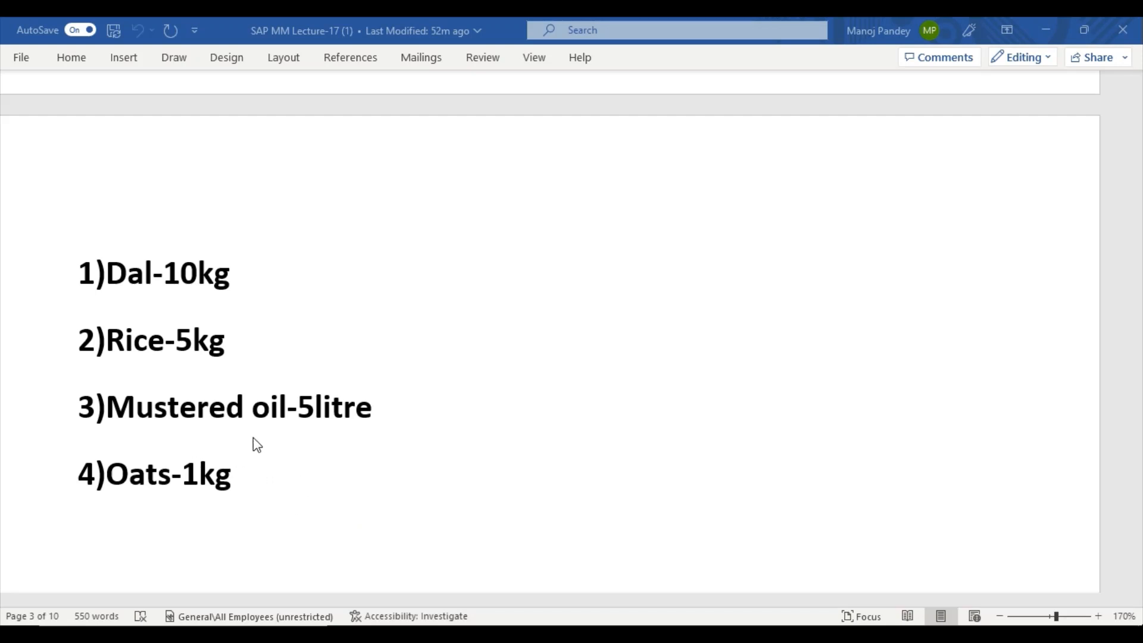
{"action": "scroll", "coordinate": [252, 437], "scroll_direction": "down", "scroll_amount": 2}
{"action": "scroll", "coordinate": [252, 437], "scroll_direction": "up", "scroll_amount": 1}
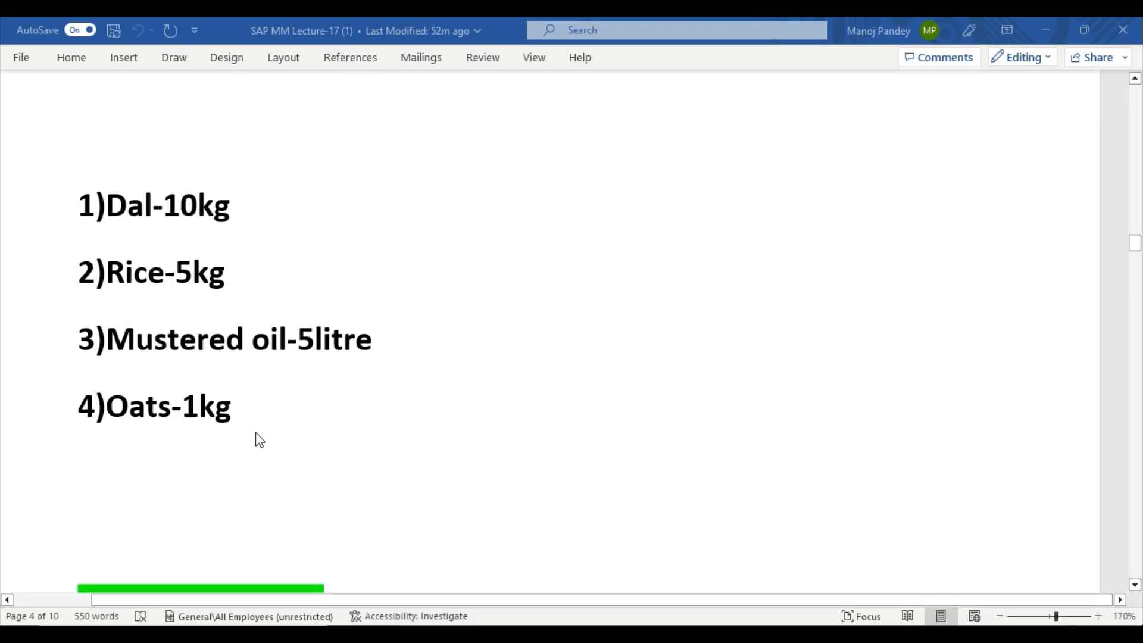
{"action": "scroll", "coordinate": [259, 439], "scroll_direction": "up", "scroll_amount": 1}
{"action": "scroll", "coordinate": [259, 440], "scroll_direction": "up", "scroll_amount": 1}
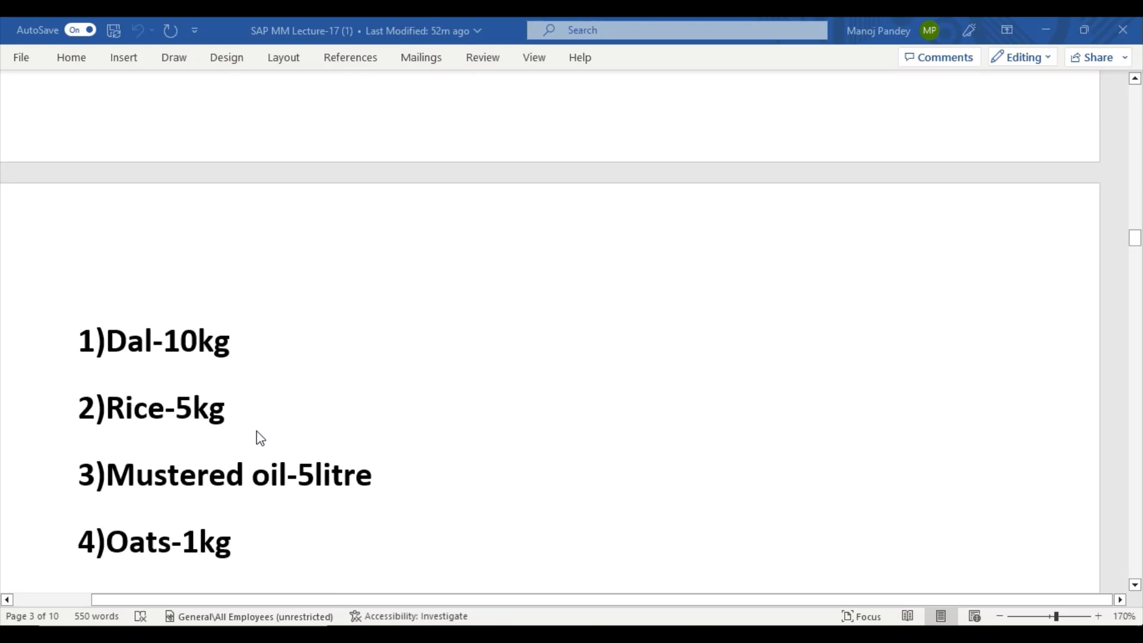
{"action": "scroll", "coordinate": [258, 437], "scroll_direction": "down", "scroll_amount": 4}
{"action": "scroll", "coordinate": [260, 438], "scroll_direction": "down", "scroll_amount": 1}
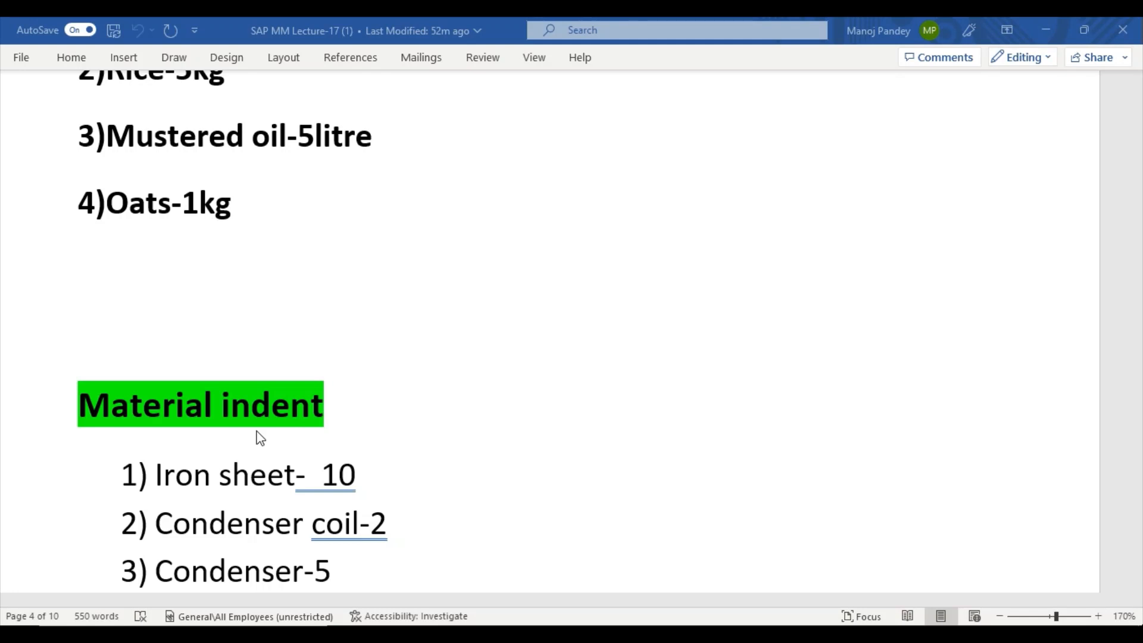
{"action": "scroll", "coordinate": [260, 439], "scroll_direction": "down", "scroll_amount": 1}
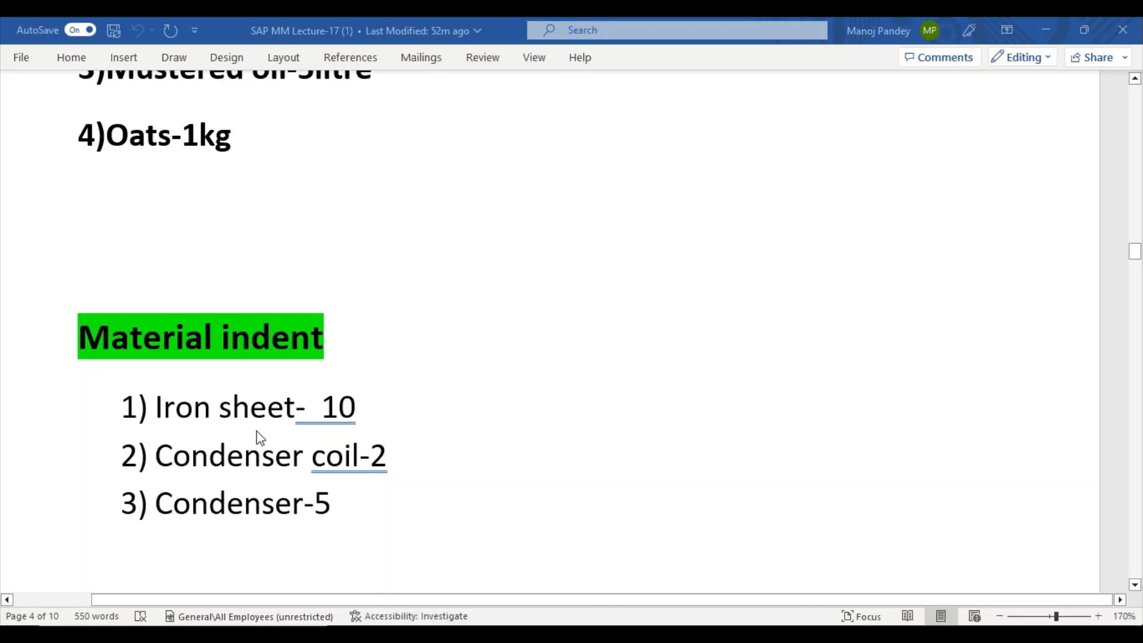
{"action": "scroll", "coordinate": [260, 438], "scroll_direction": "down", "scroll_amount": 1}
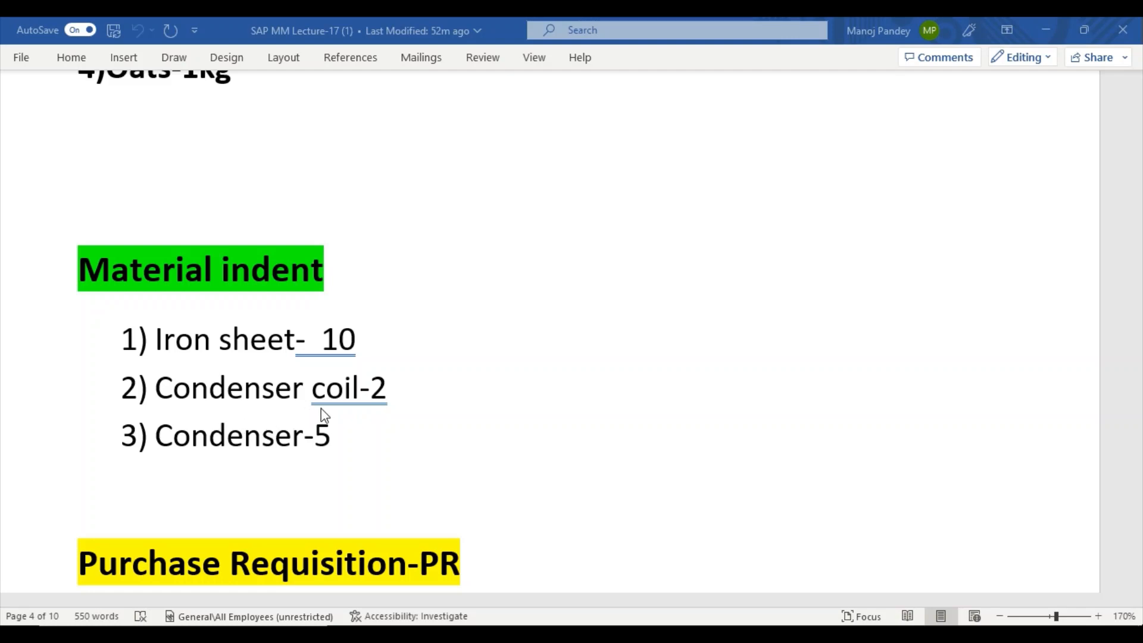
{"action": "scroll", "coordinate": [273, 459], "scroll_direction": "down", "scroll_amount": 1}
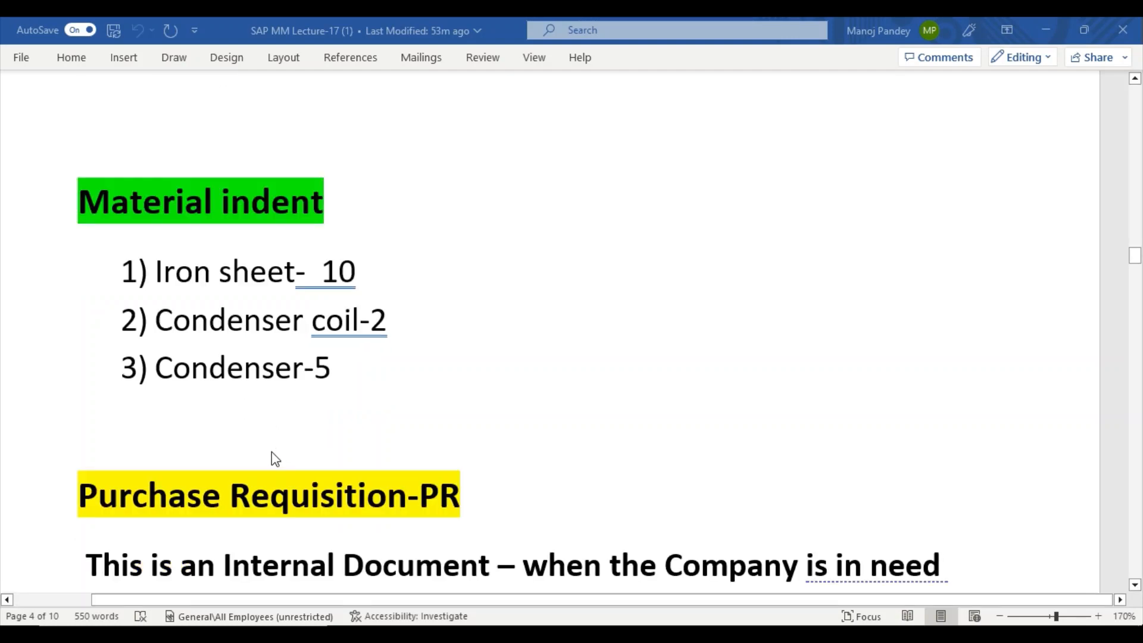
{"action": "scroll", "coordinate": [273, 459], "scroll_direction": "down", "scroll_amount": 1}
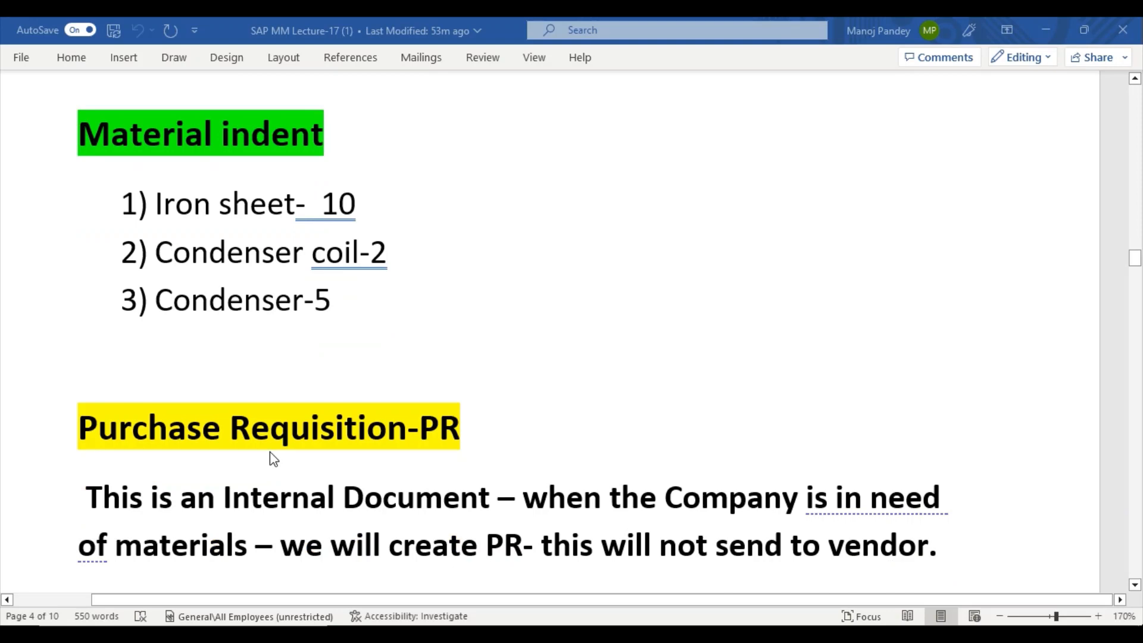
{"action": "scroll", "coordinate": [273, 458], "scroll_direction": "down", "scroll_amount": 1}
{"action": "scroll", "coordinate": [272, 458], "scroll_direction": "up", "scroll_amount": 3}
{"action": "scroll", "coordinate": [273, 458], "scroll_direction": "up", "scroll_amount": 1}
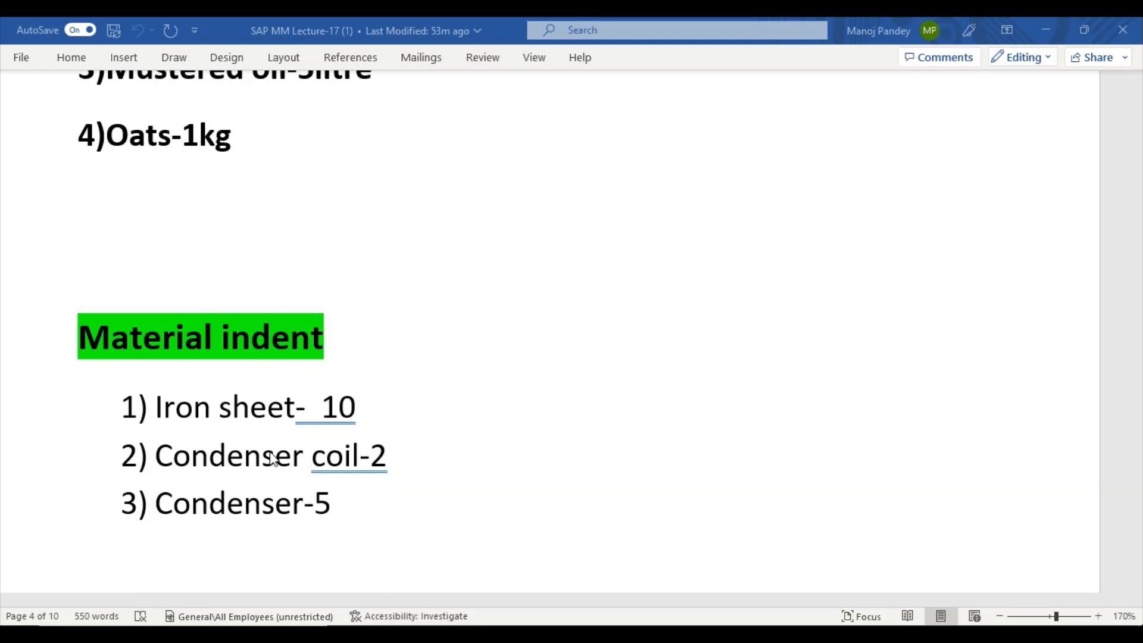
{"action": "scroll", "coordinate": [272, 459], "scroll_direction": "down", "scroll_amount": 5}
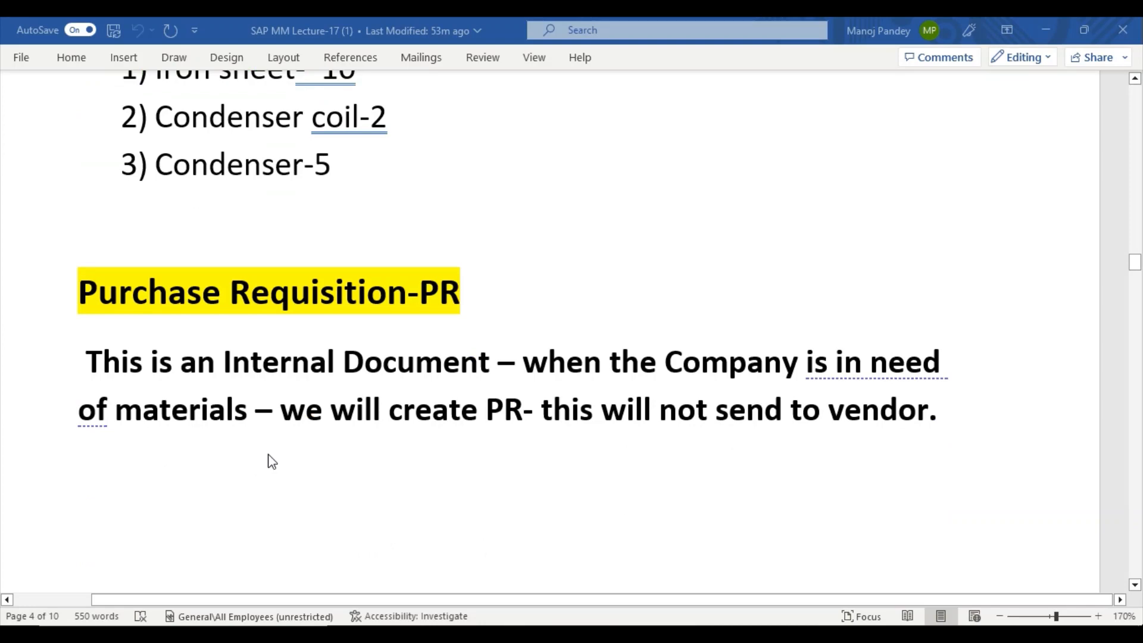
{"action": "scroll", "coordinate": [272, 461], "scroll_direction": "down", "scroll_amount": 1}
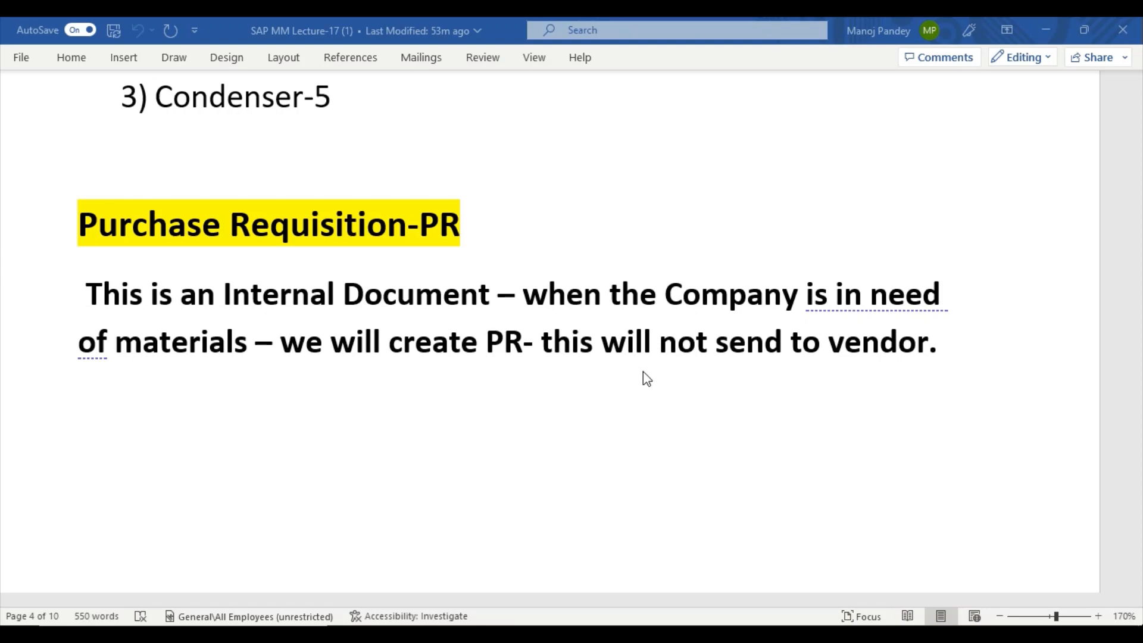
{"action": "scroll", "coordinate": [584, 350], "scroll_direction": "up", "scroll_amount": 1}
{"action": "scroll", "coordinate": [586, 352], "scroll_direction": "down", "scroll_amount": 1}
Add a period, then highlight 'this will not send to vendor' in yellow.
{"action": "type", "text": "."}
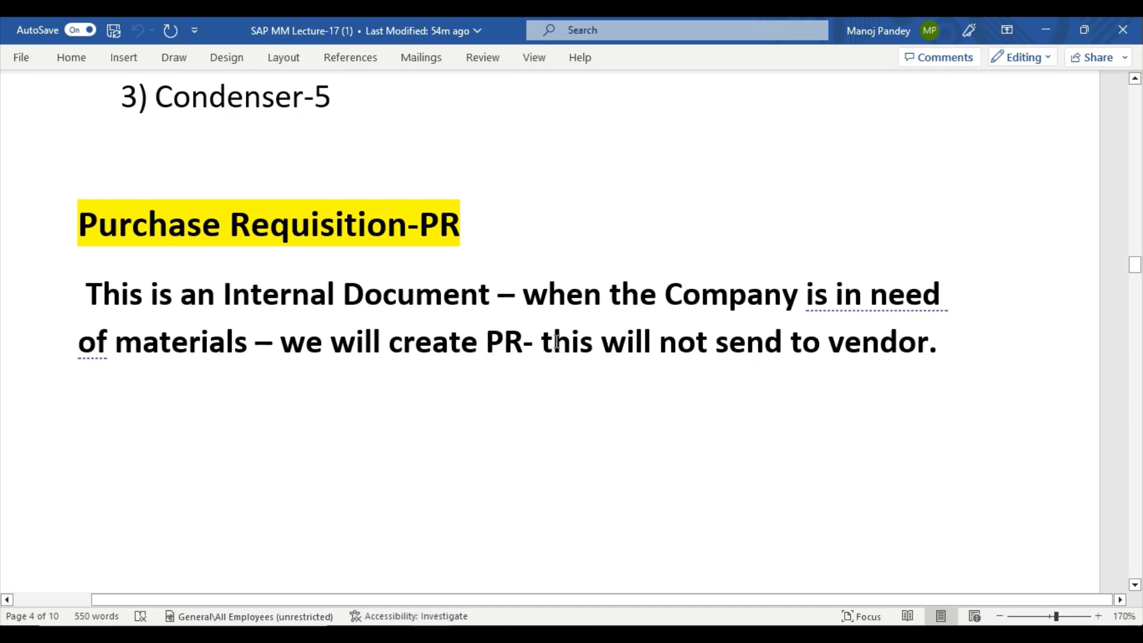
{"action": "left_click_drag", "start_coordinate": [541, 343], "coordinate": [823, 372]}
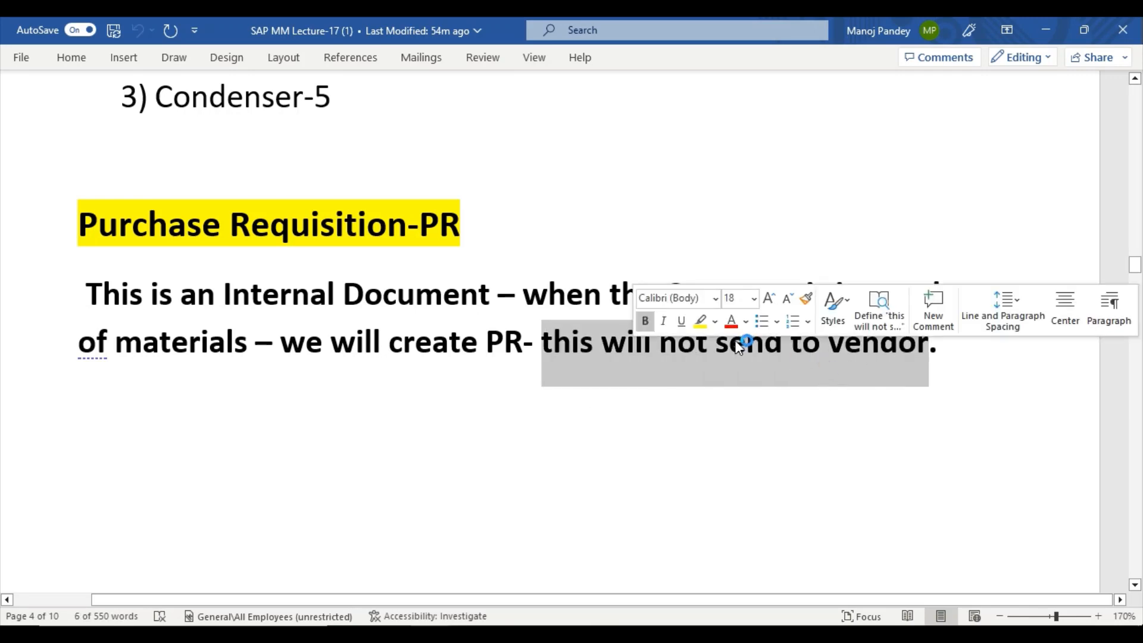
{"action": "left_click", "coordinate": [713, 323]}
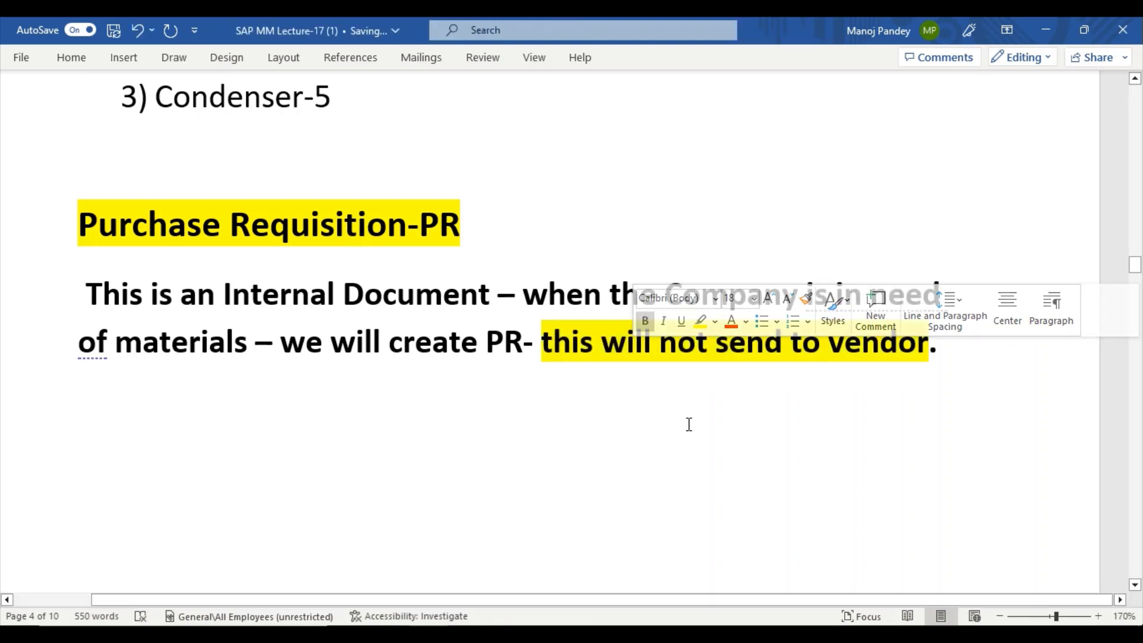
{"action": "scroll", "coordinate": [689, 424], "scroll_direction": "down", "scroll_amount": 6}
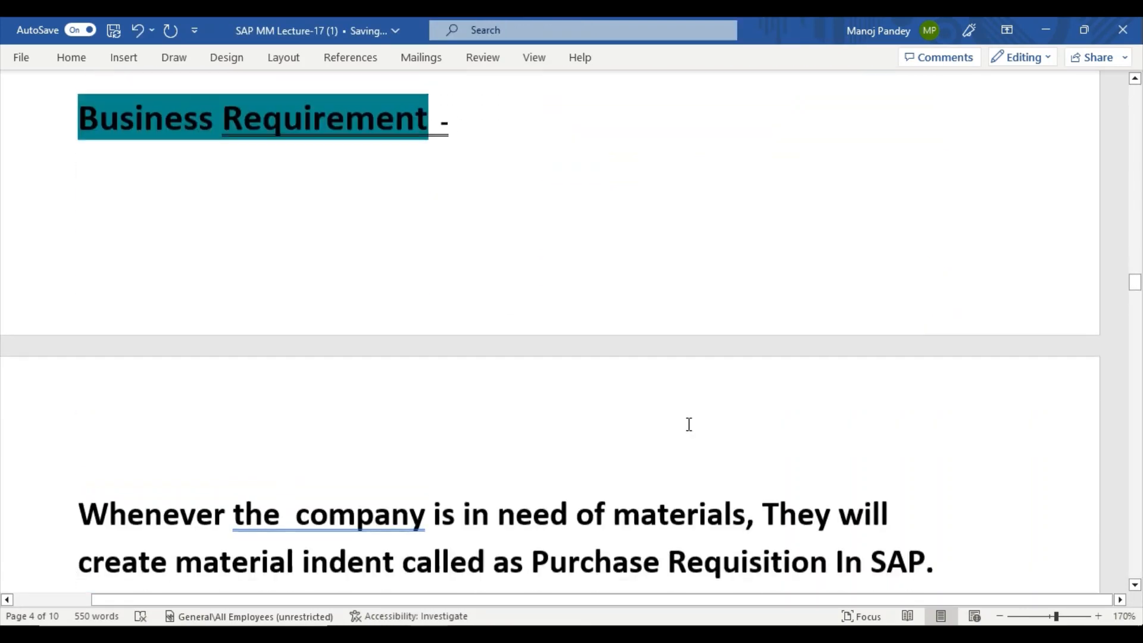
{"action": "scroll", "coordinate": [689, 424], "scroll_direction": "up", "scroll_amount": 4}
{"action": "scroll", "coordinate": [688, 423], "scroll_direction": "up", "scroll_amount": 2}
{"action": "scroll", "coordinate": [689, 423], "scroll_direction": "down", "scroll_amount": 4}
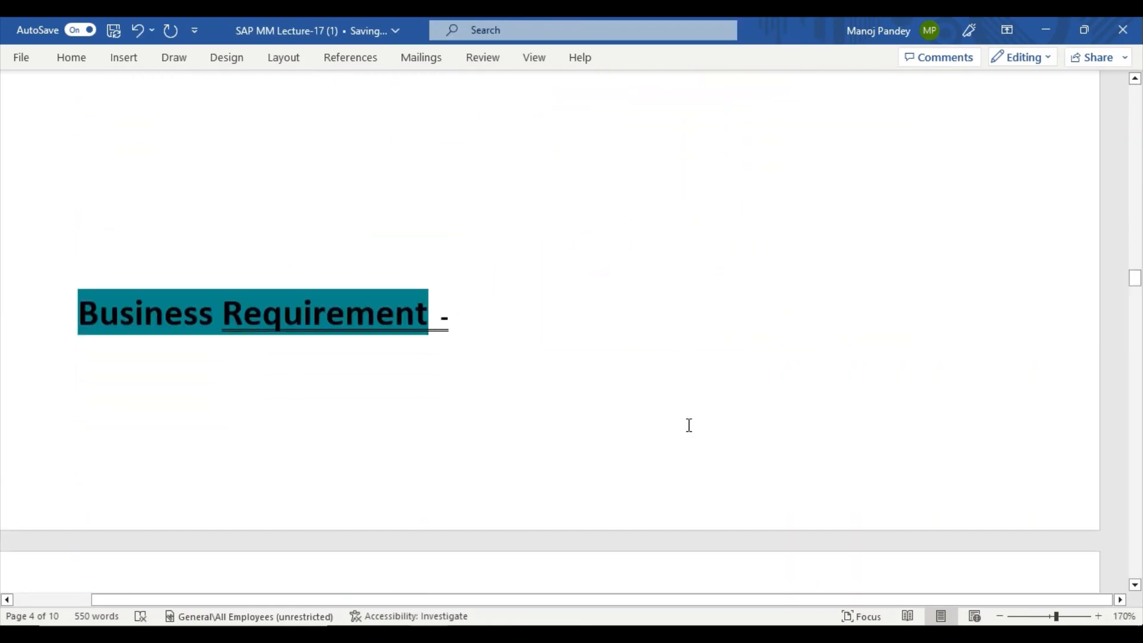
{"action": "scroll", "coordinate": [688, 424], "scroll_direction": "up", "scroll_amount": 4}
{"action": "scroll", "coordinate": [689, 424], "scroll_direction": "up", "scroll_amount": 2}
{"action": "scroll", "coordinate": [689, 424], "scroll_direction": "down", "scroll_amount": 4}
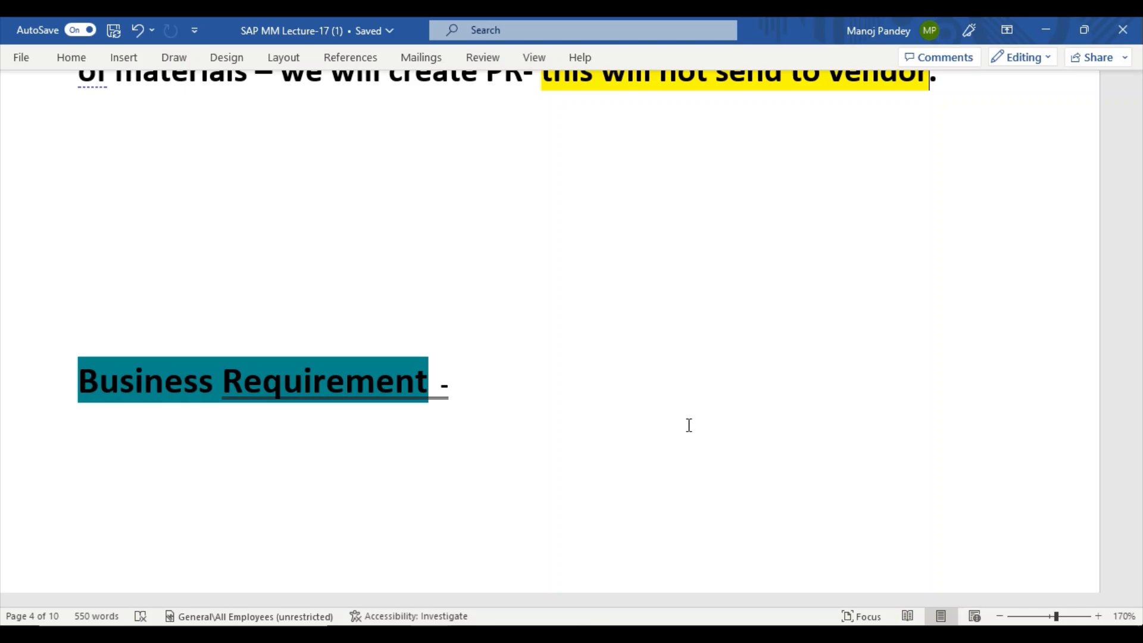
Insert 'etc' after 'qty' so the sentence reads 'contains mat , qty etc for the plant'.
{"action": "scroll", "coordinate": [689, 425], "scroll_direction": "down", "scroll_amount": 5}
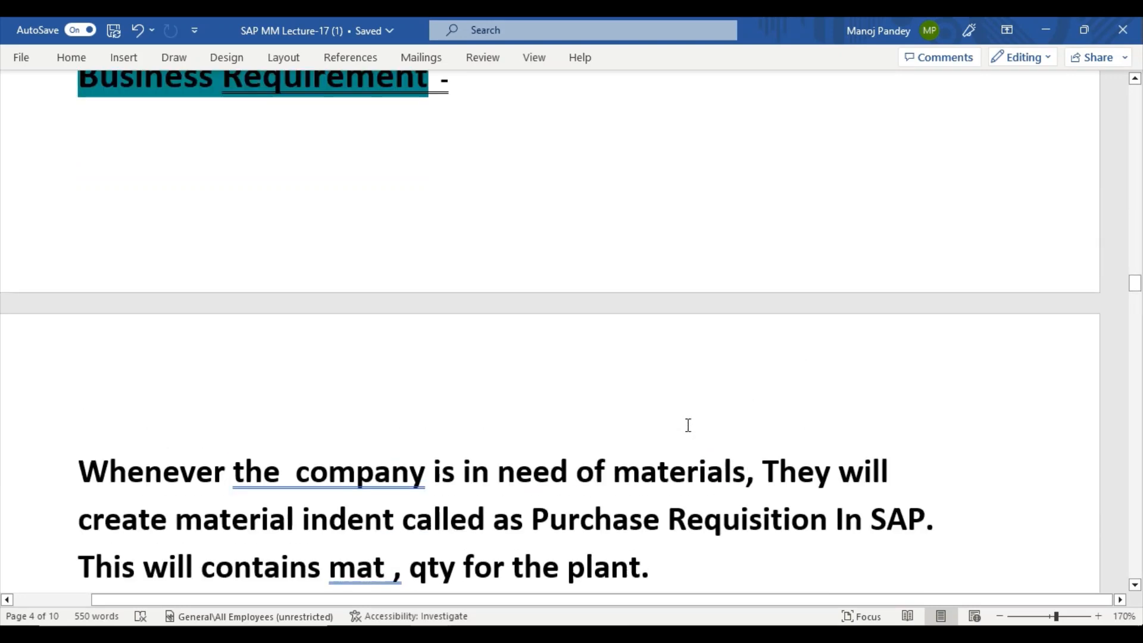
{"action": "scroll", "coordinate": [688, 425], "scroll_direction": "up", "scroll_amount": 4}
{"action": "scroll", "coordinate": [687, 425], "scroll_direction": "down", "scroll_amount": 7}
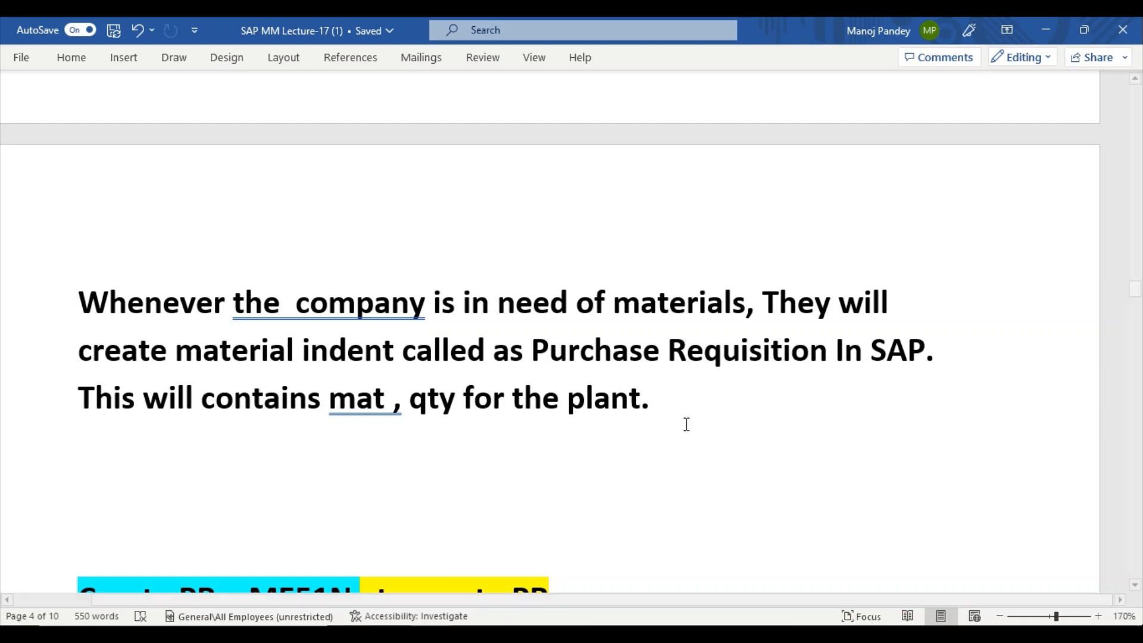
{"action": "left_click", "coordinate": [462, 405]}
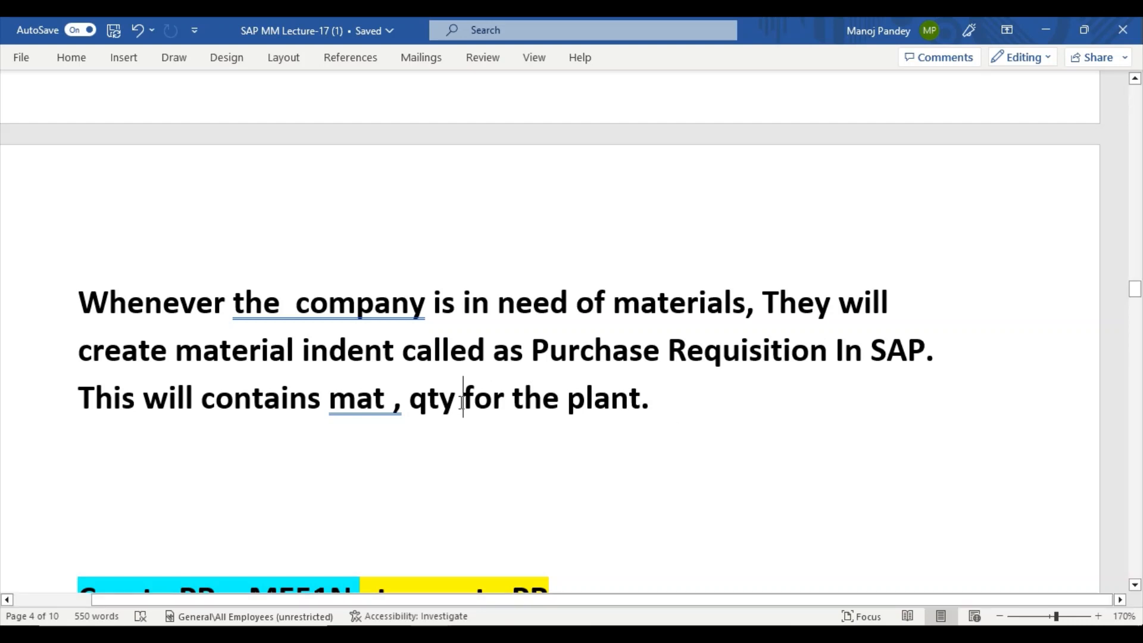
{"action": "type", "text": "etc"}
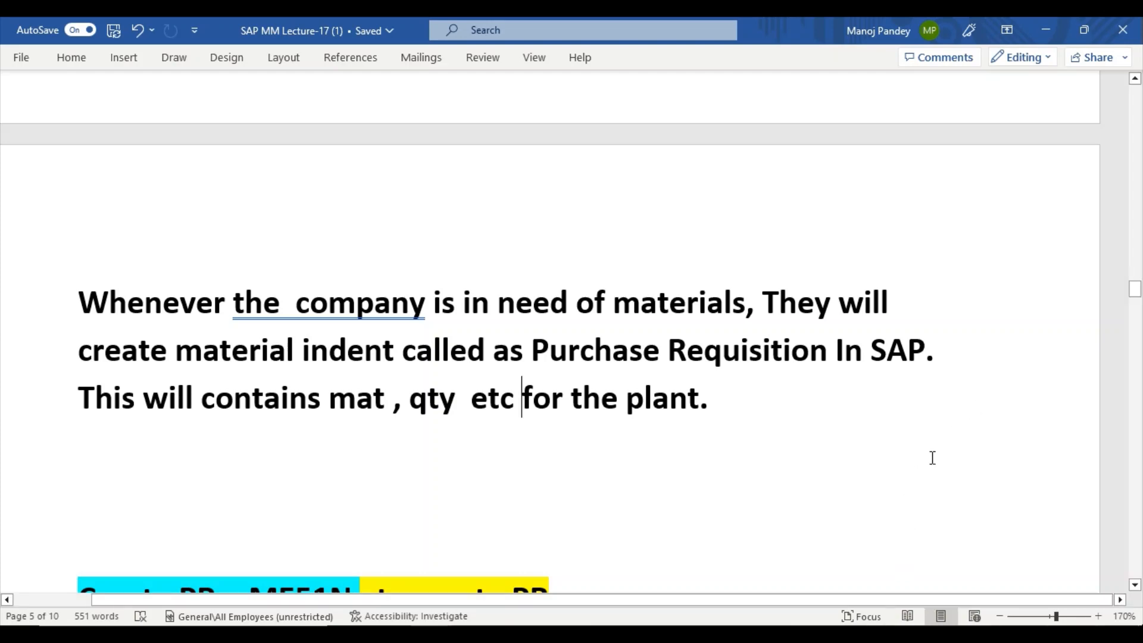
{"action": "scroll", "coordinate": [834, 487], "scroll_direction": "down", "scroll_amount": 5}
{"action": "scroll", "coordinate": [834, 487], "scroll_direction": "up", "scroll_amount": 2}
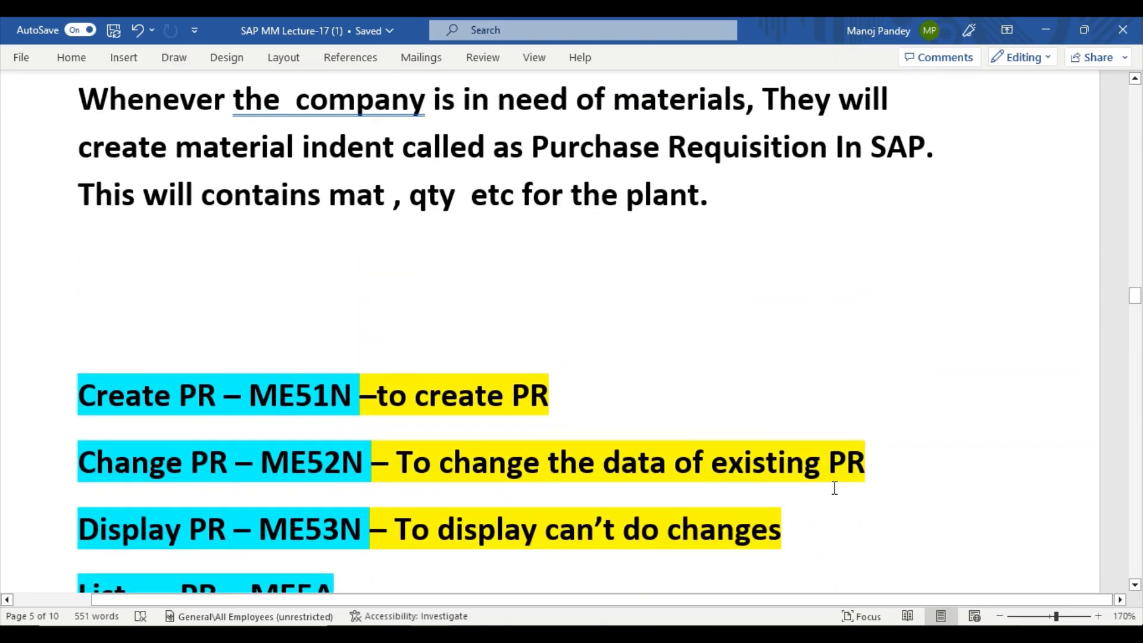
{"action": "scroll", "coordinate": [835, 487], "scroll_direction": "down", "scroll_amount": 2}
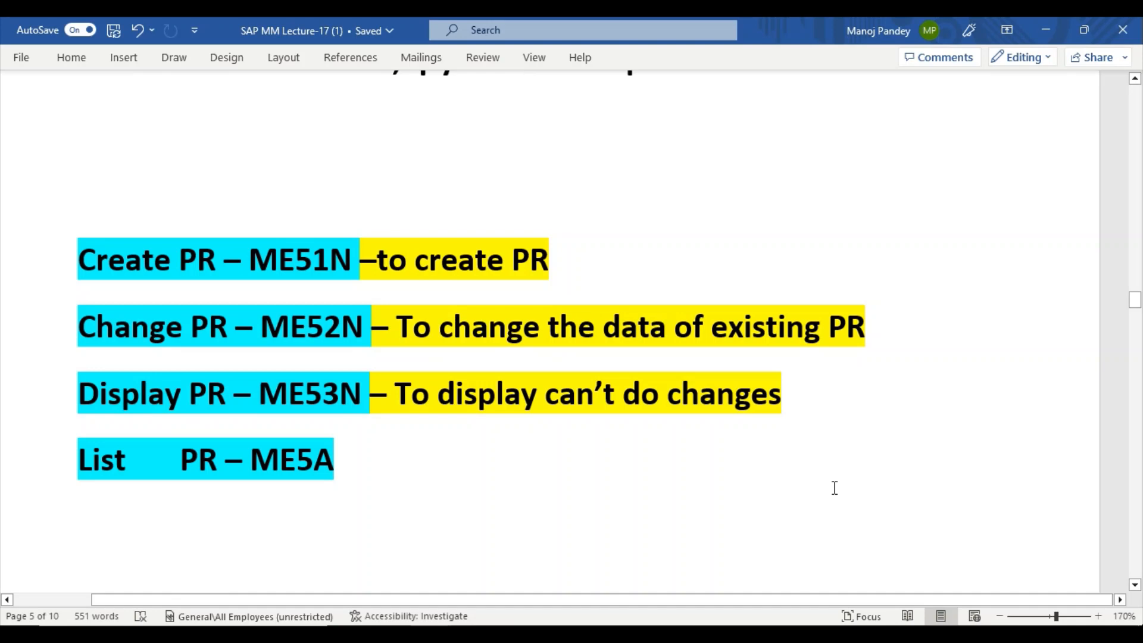
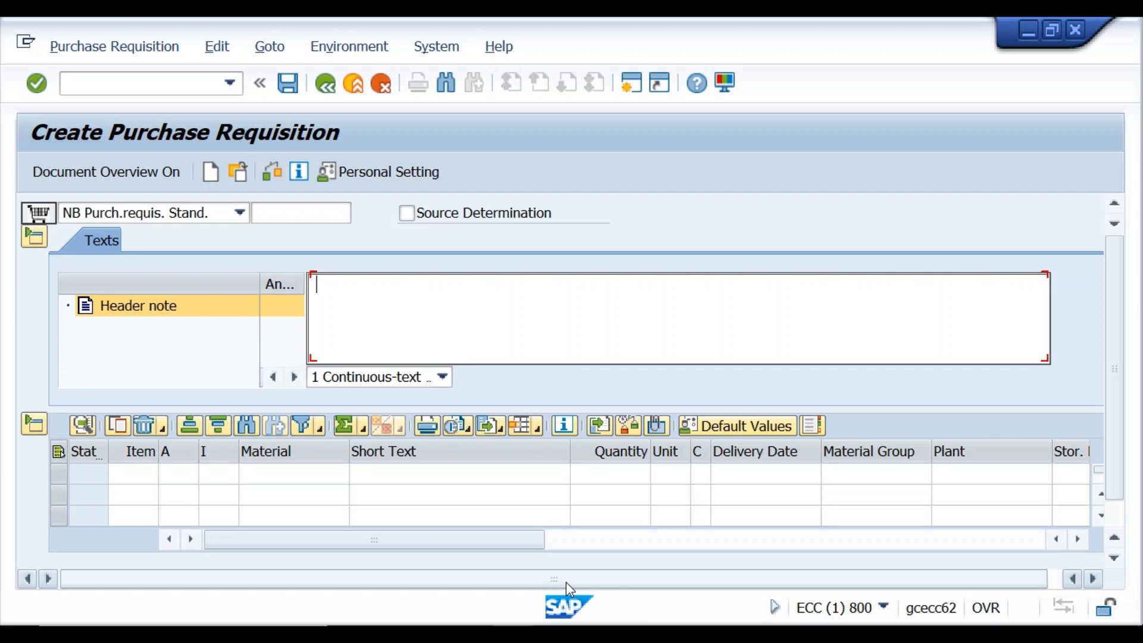
Enter the header note 'this info is for all the material' and open a second SAP session.
{"action": "type", "text": "this info is for "}
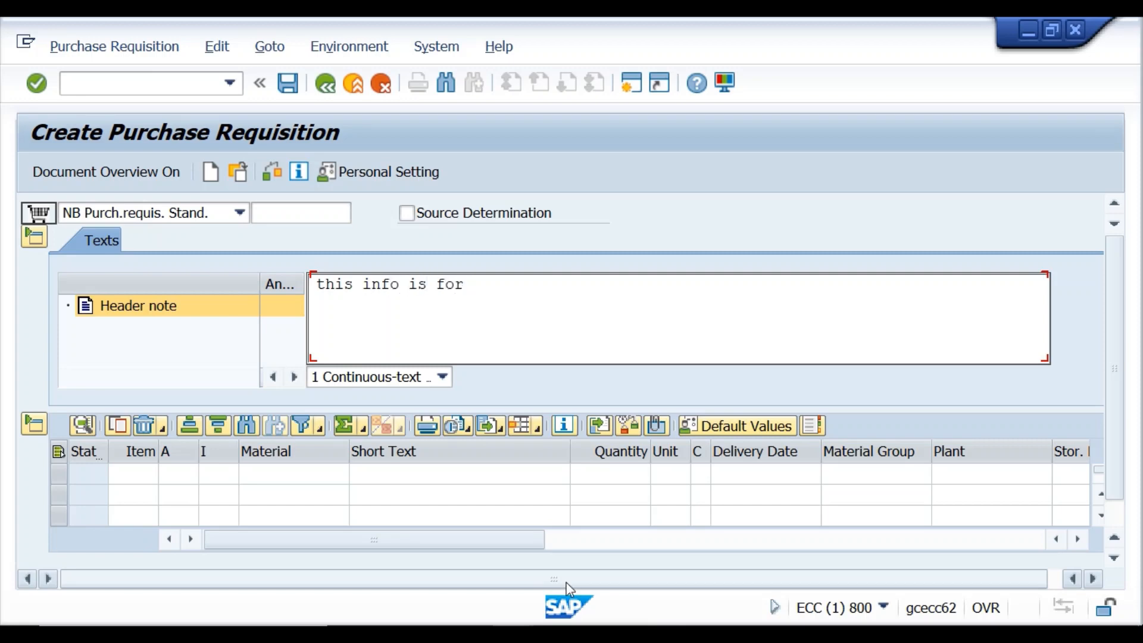
{"action": "type", "text": "all the material"}
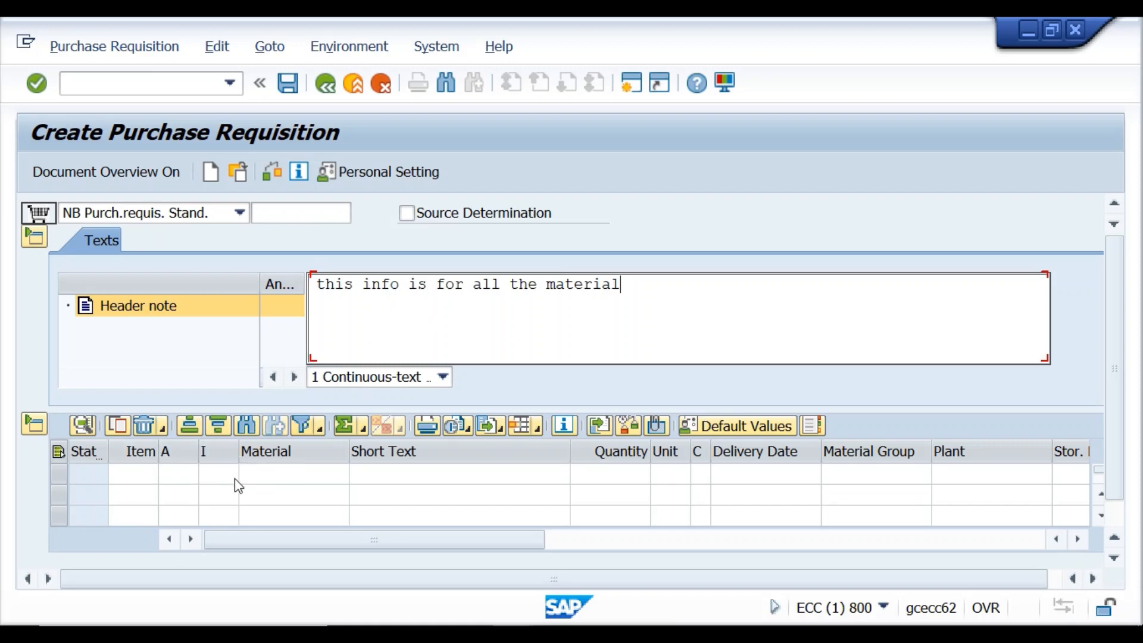
{"action": "left_click", "coordinate": [258, 476]}
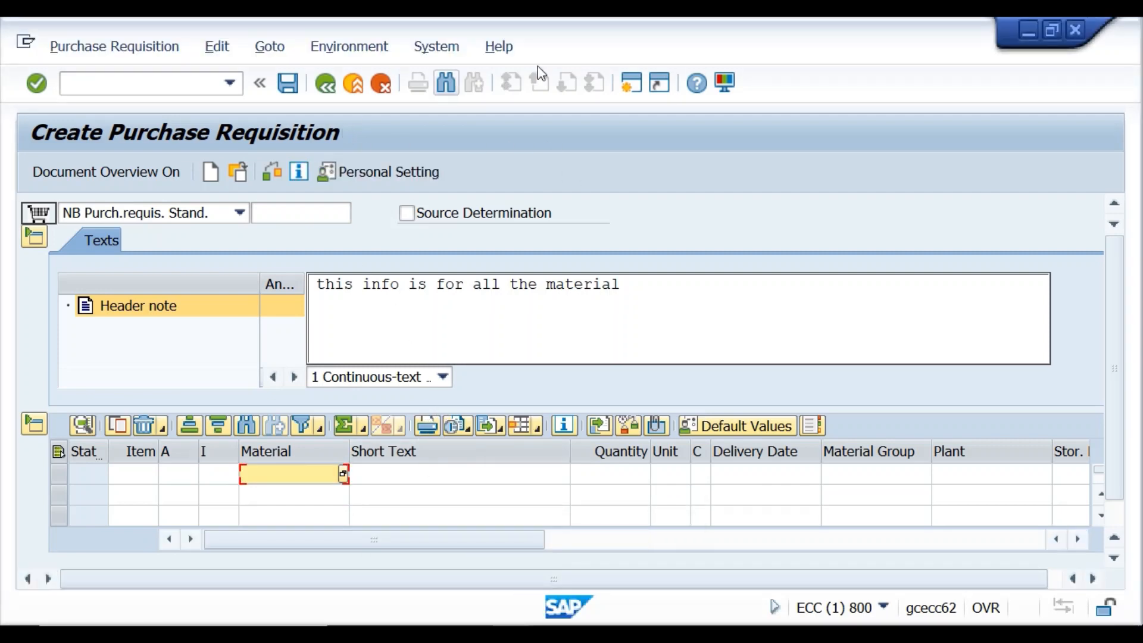
{"action": "left_click", "coordinate": [630, 89]}
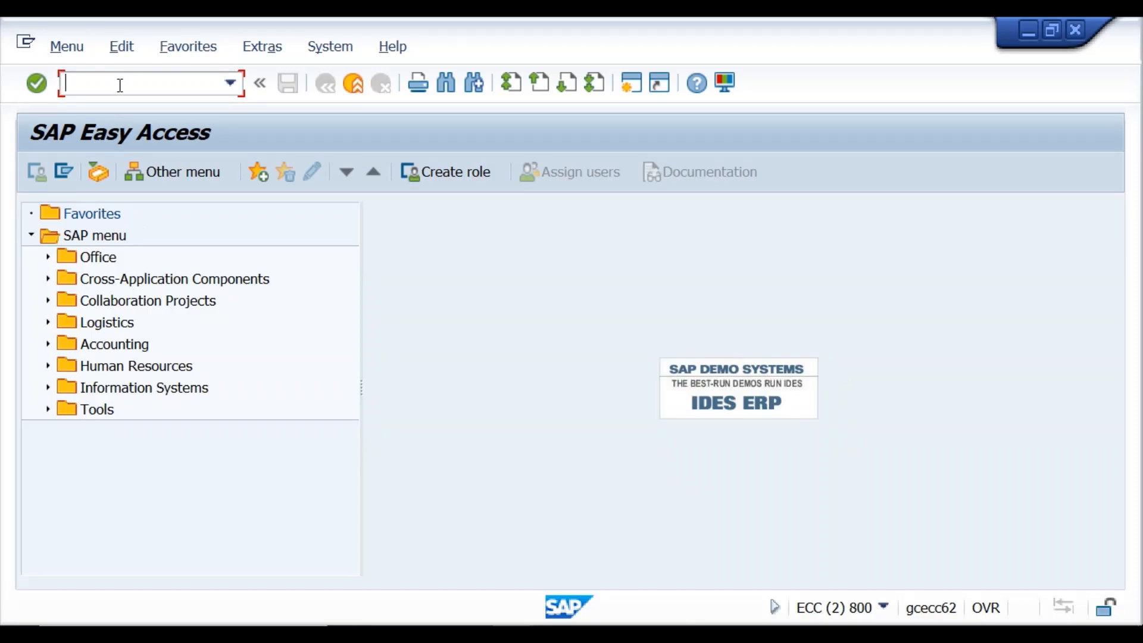
Run MM60 for plant KR01 to list its nine materials with prices, then return to the requisition.
{"action": "type", "text": "mm60"}
{"action": "key", "text": "Return"}
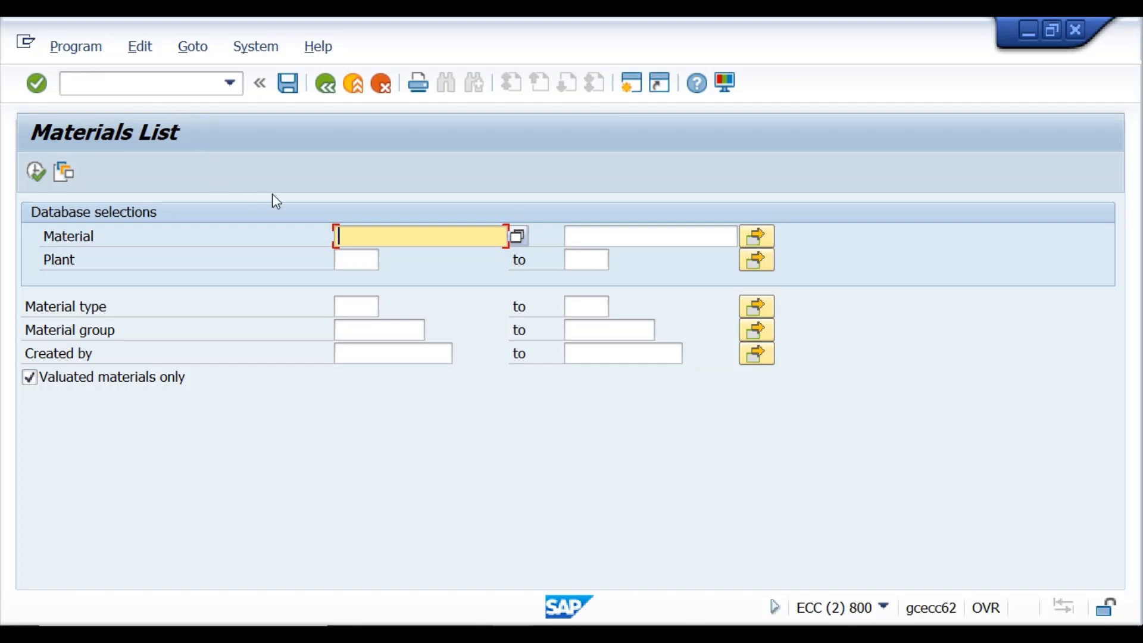
{"action": "left_click", "coordinate": [344, 267]}
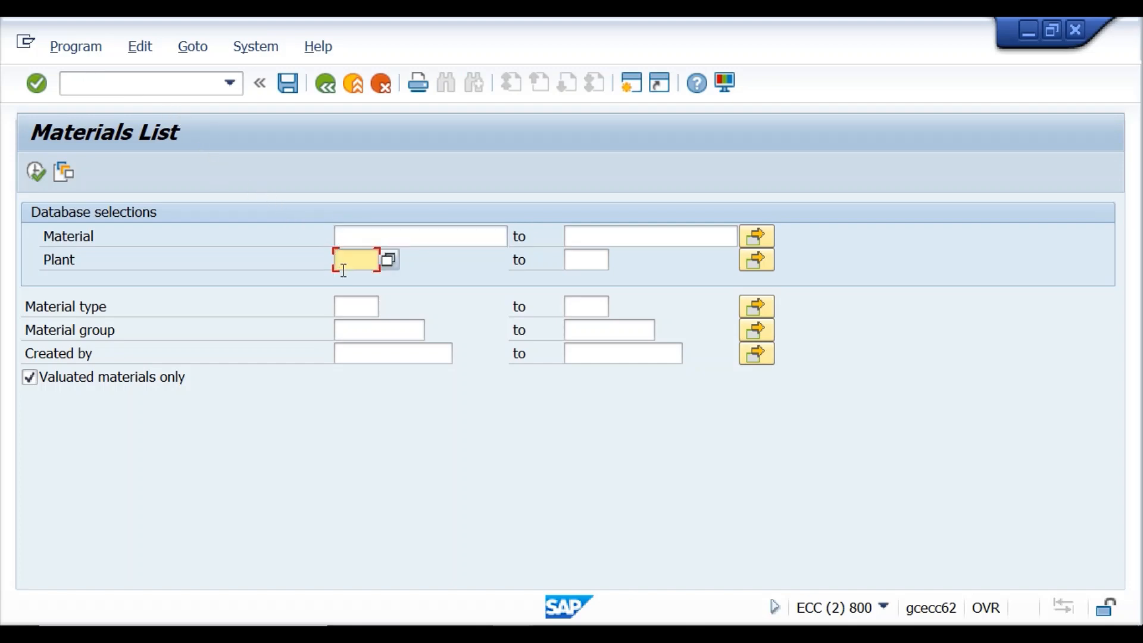
{"action": "type", "text": "kr01"}
{"action": "key", "text": "Return"}
{"action": "left_click", "coordinate": [37, 170]}
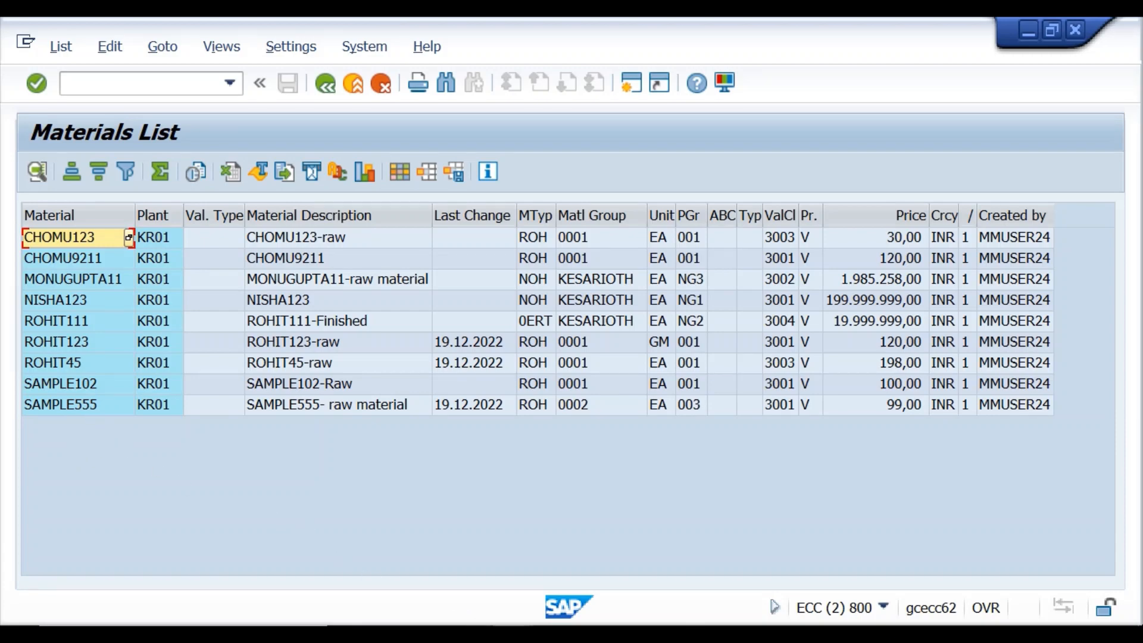
{"action": "mouse_move", "coordinate": [599, 573]}
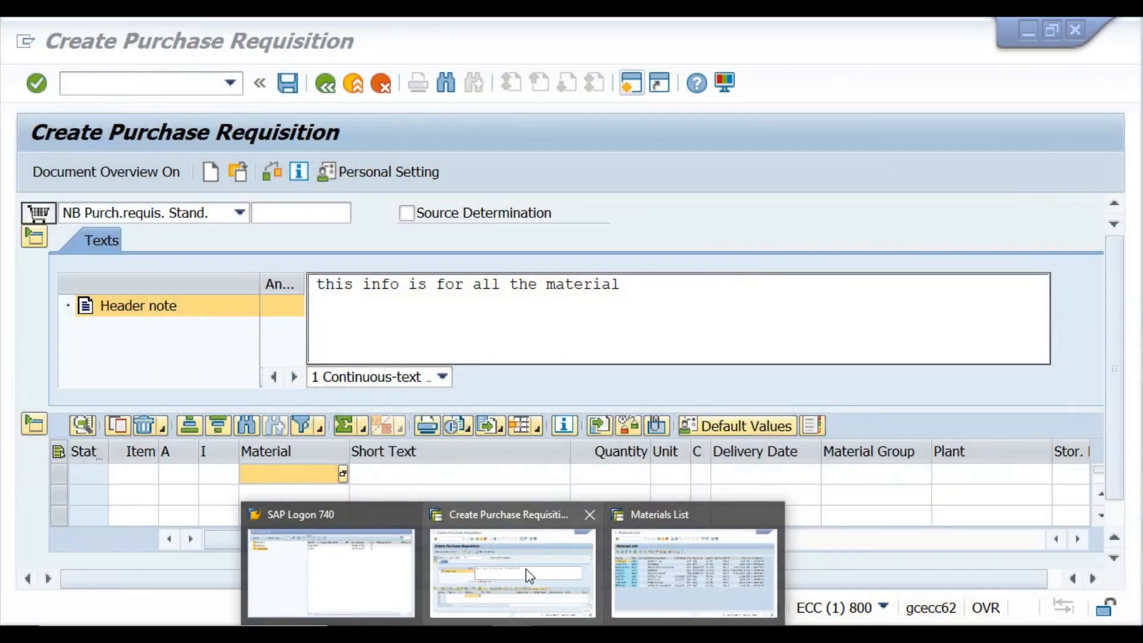
{"action": "left_click", "coordinate": [526, 570]}
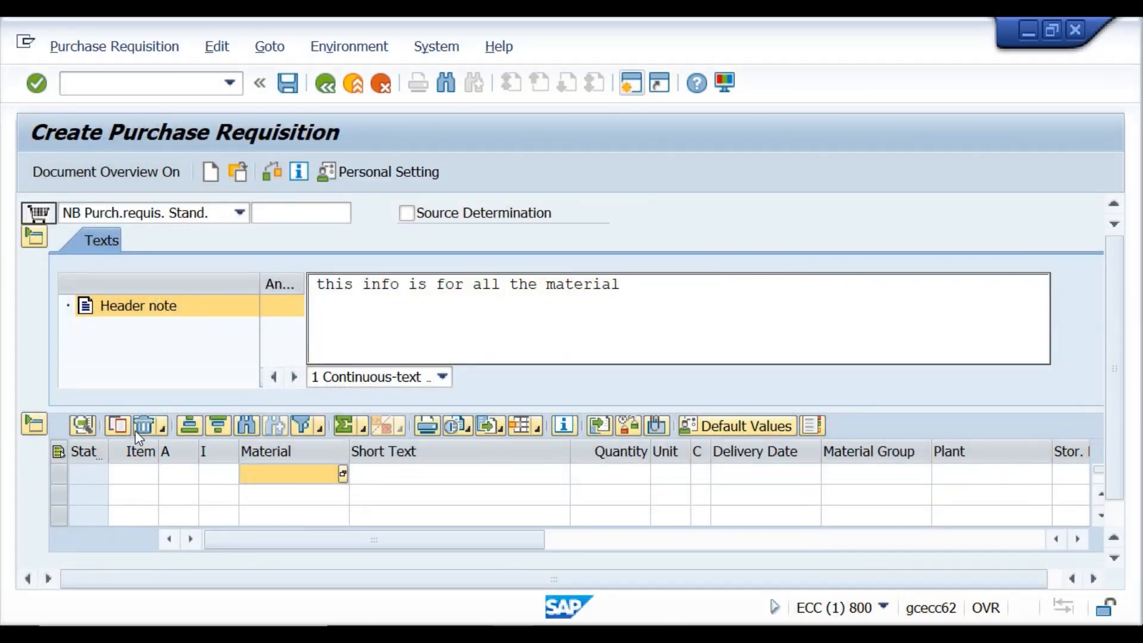
Enter item 10 as material SAMPLE555, plant KR01, quantity 100, and check the requisition.
{"action": "left_click", "coordinate": [256, 478]}
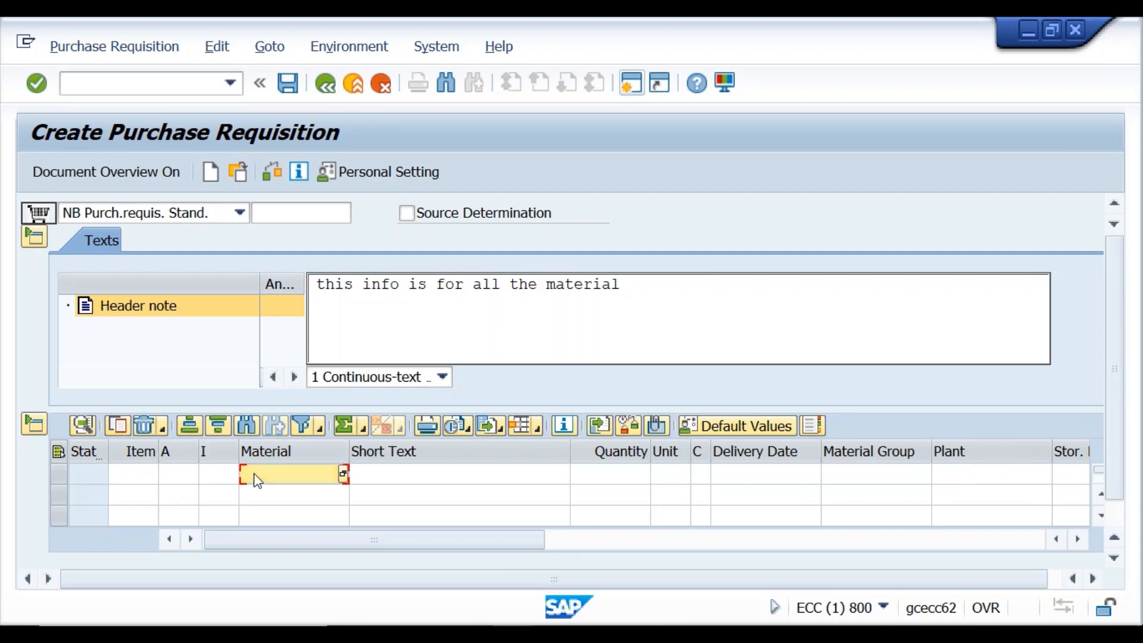
{"action": "type", "text": "sample555"}
{"action": "left_click", "coordinate": [672, 481]}
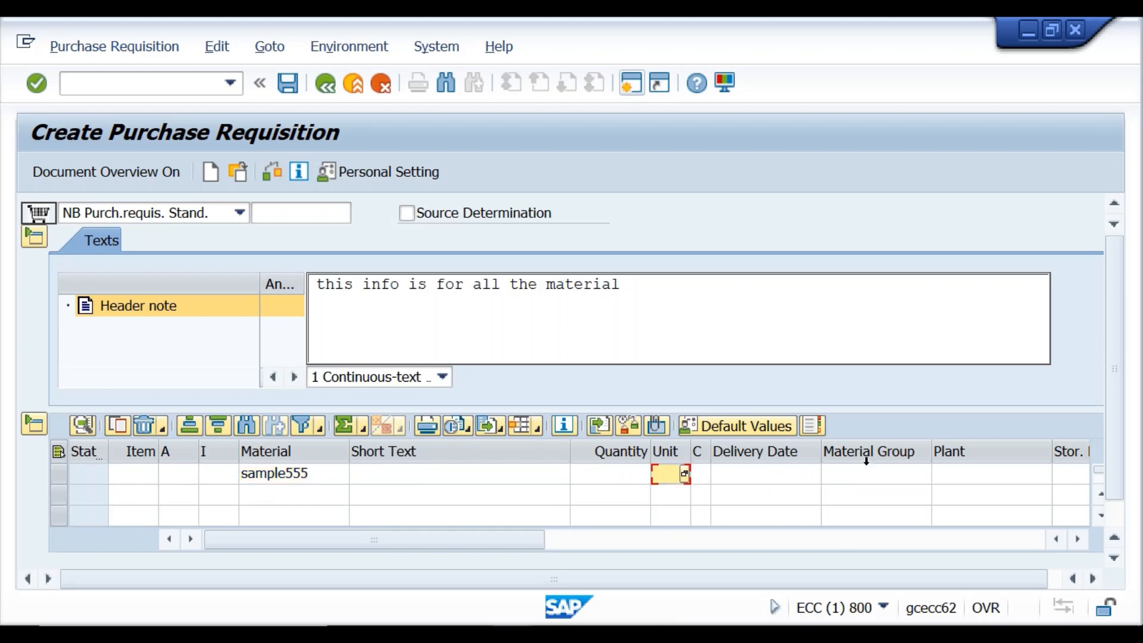
{"action": "left_click", "coordinate": [978, 478]}
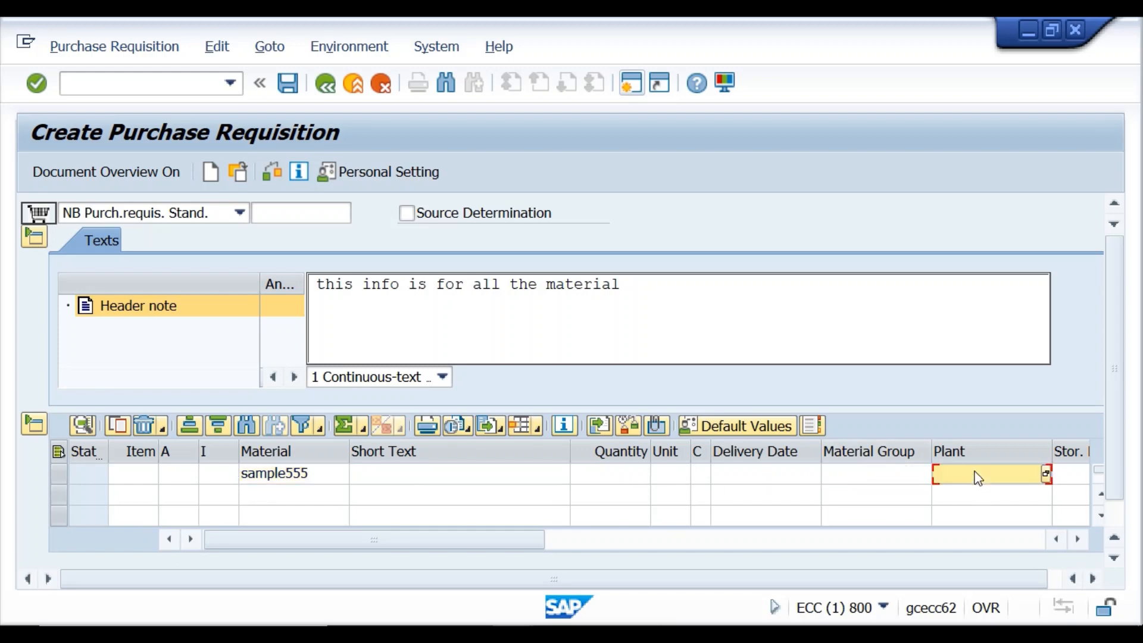
{"action": "type", "text": "kr01"}
{"action": "left_click", "coordinate": [1095, 586]}
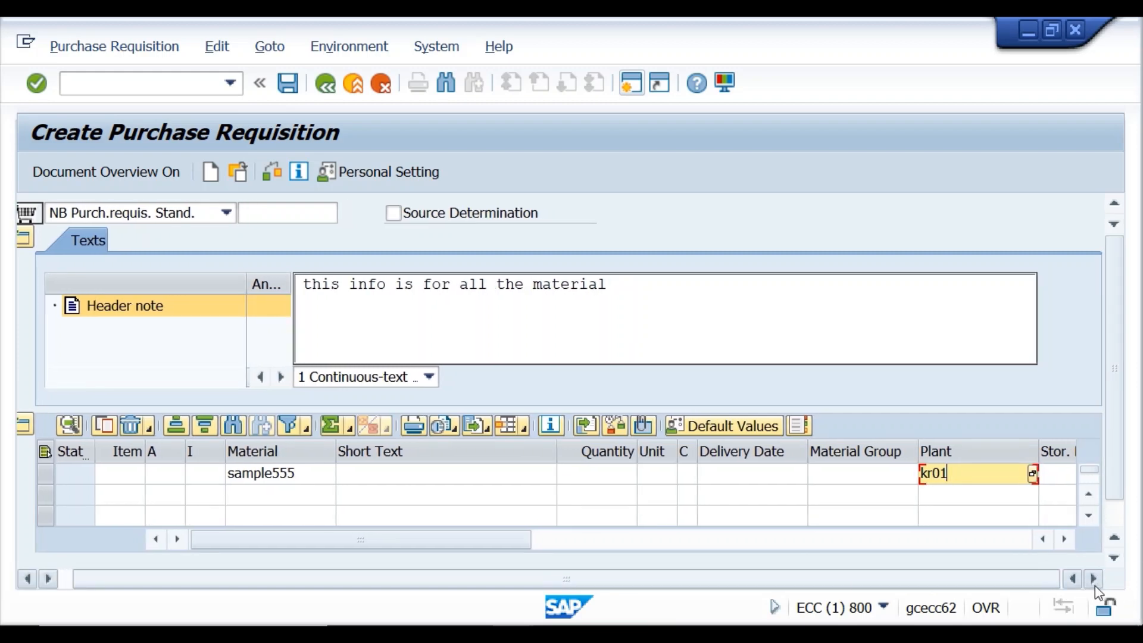
{"action": "left_click", "coordinate": [596, 483]}
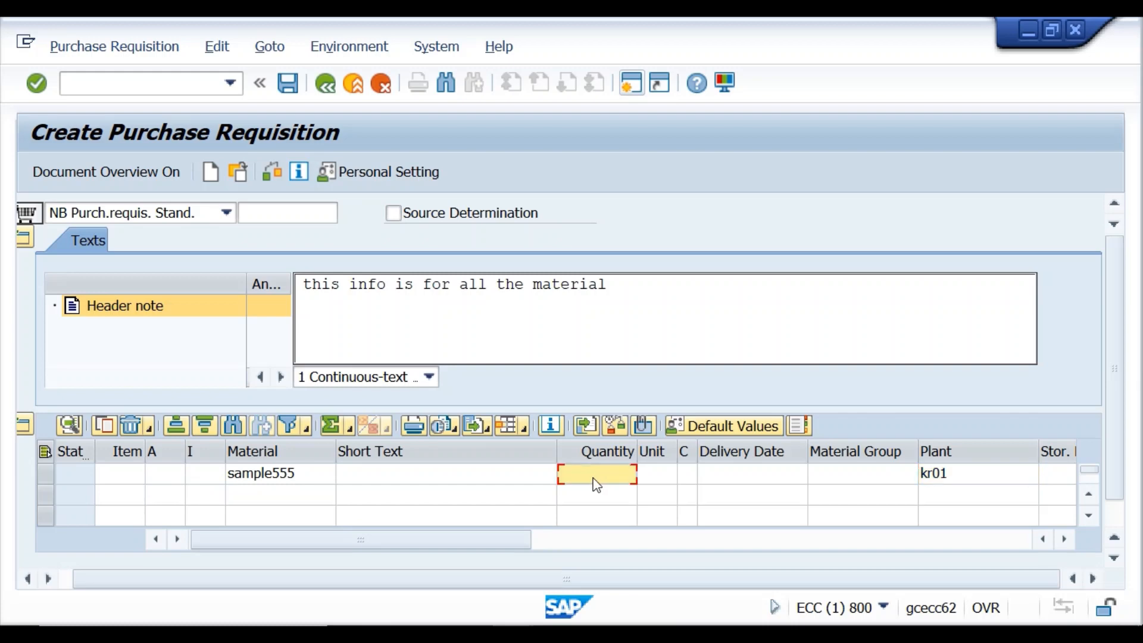
{"action": "type", "text": "100"}
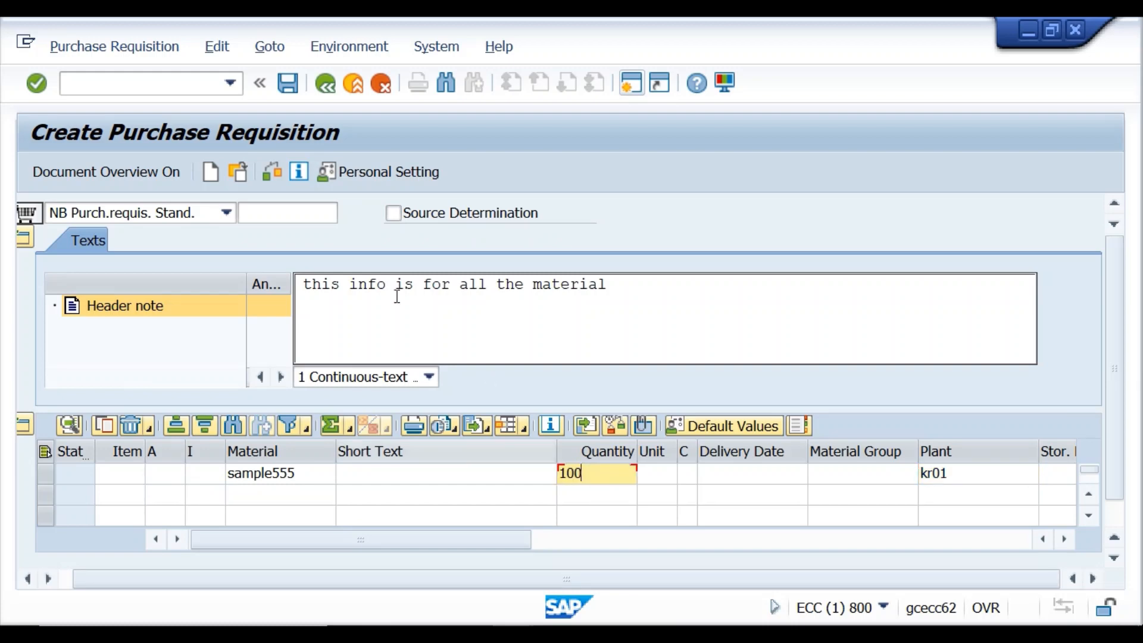
{"action": "left_click", "coordinate": [276, 171]}
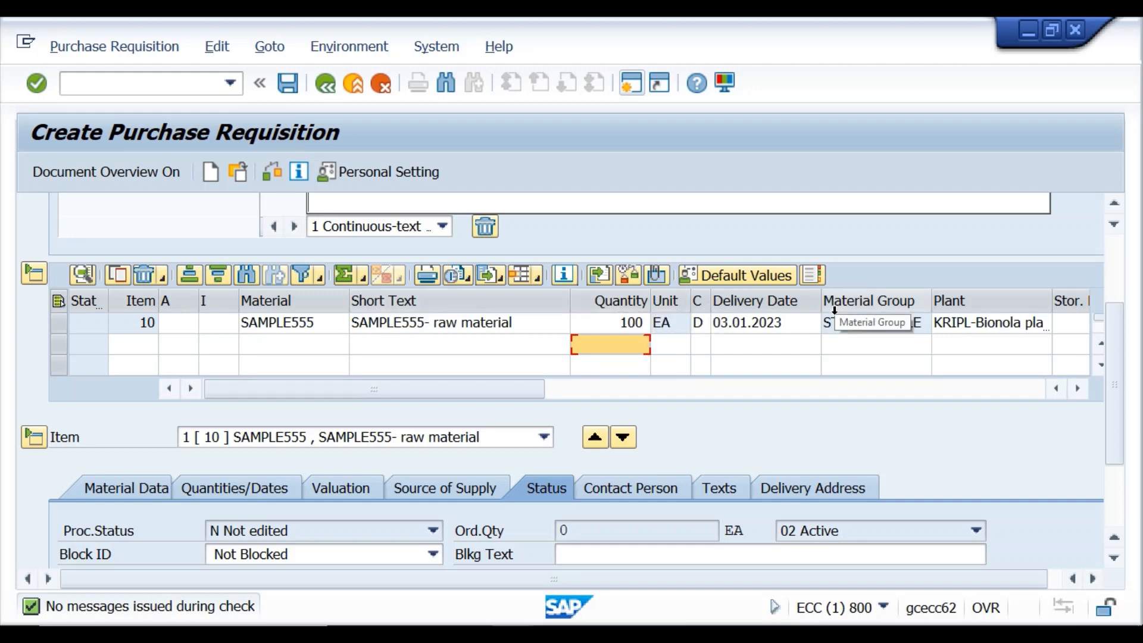
Open item 10's valuation details, showing 99,00 INR per EA and 9.900,00 INR total.
{"action": "left_click", "coordinate": [1080, 390]}
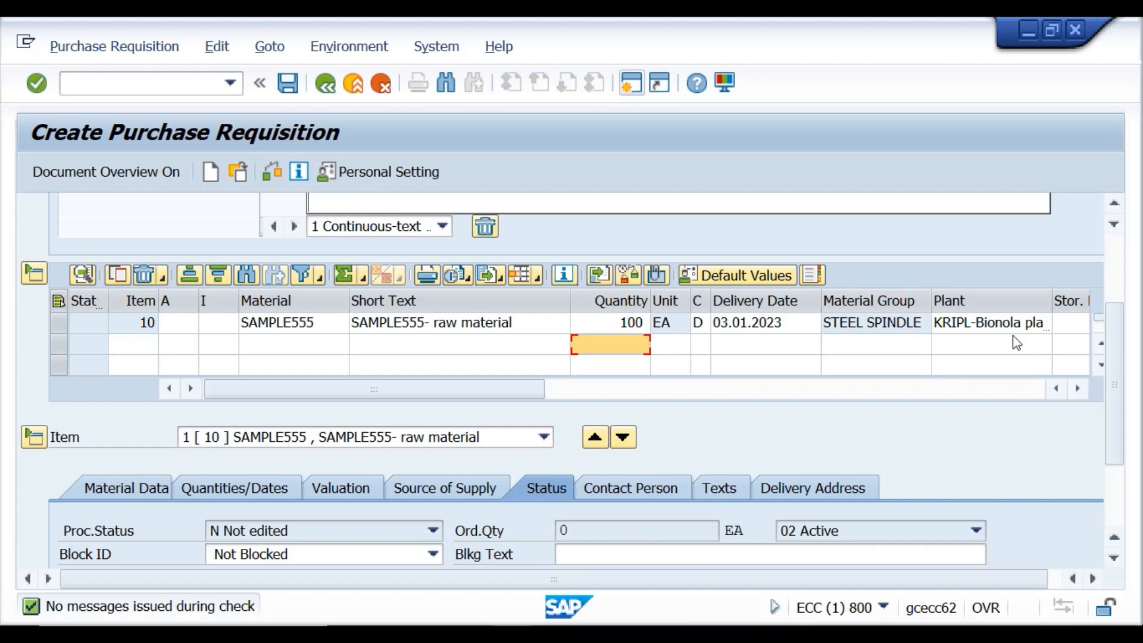
{"action": "left_click", "coordinate": [1079, 389]}
{"action": "left_click", "coordinate": [1079, 389]}
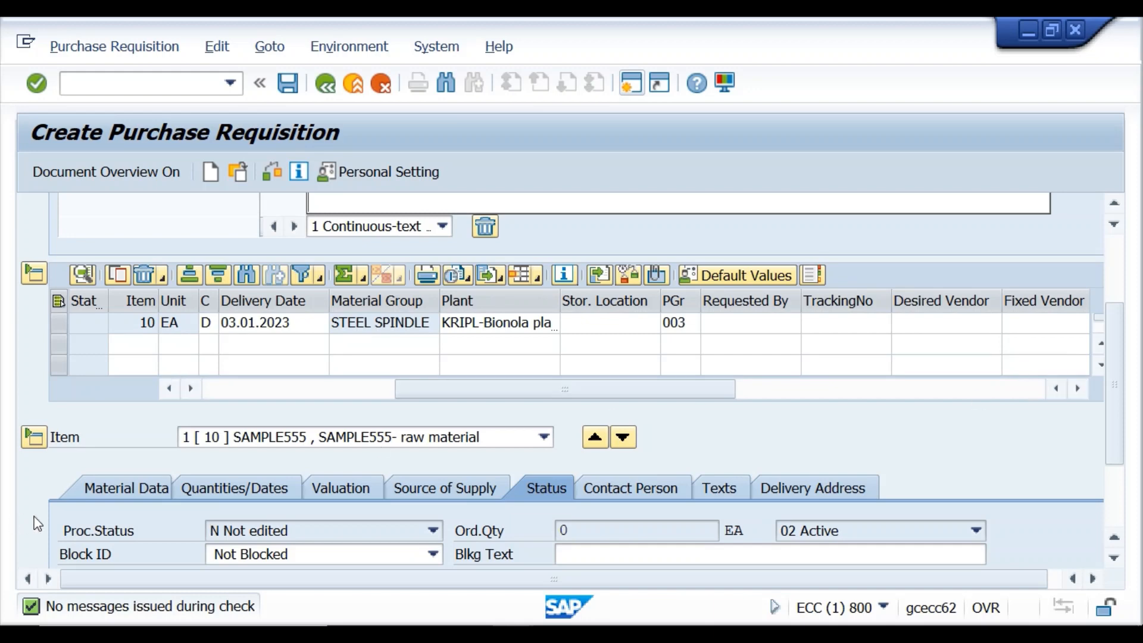
{"action": "left_click", "coordinate": [121, 530]}
{"action": "key", "text": "F4"}
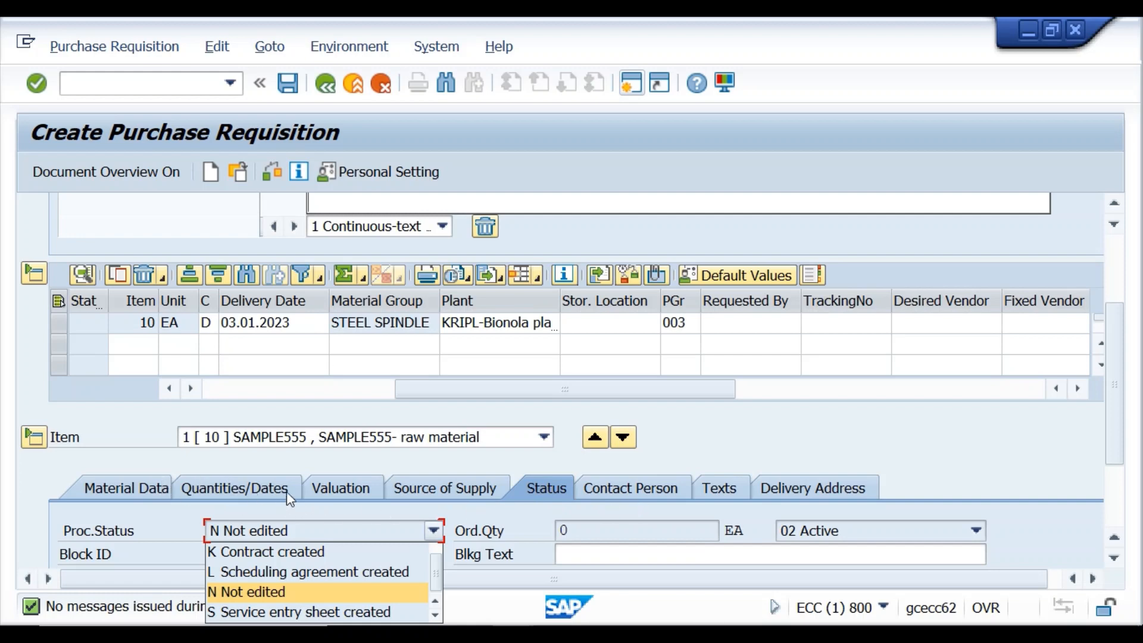
{"action": "left_click", "coordinate": [350, 489]}
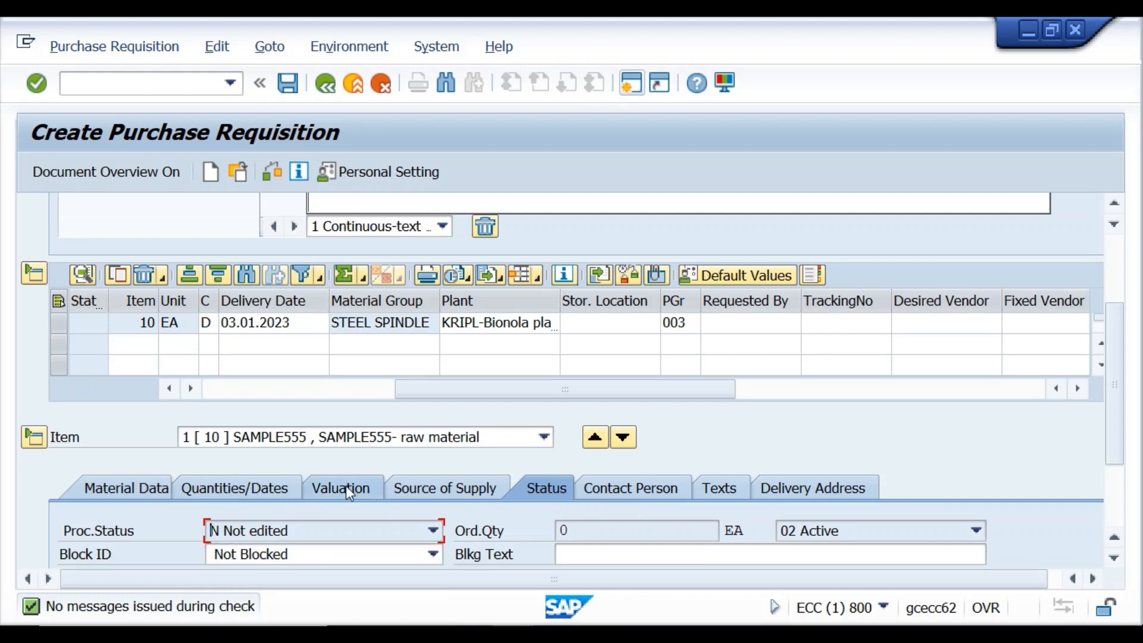
{"action": "left_click", "coordinate": [346, 485]}
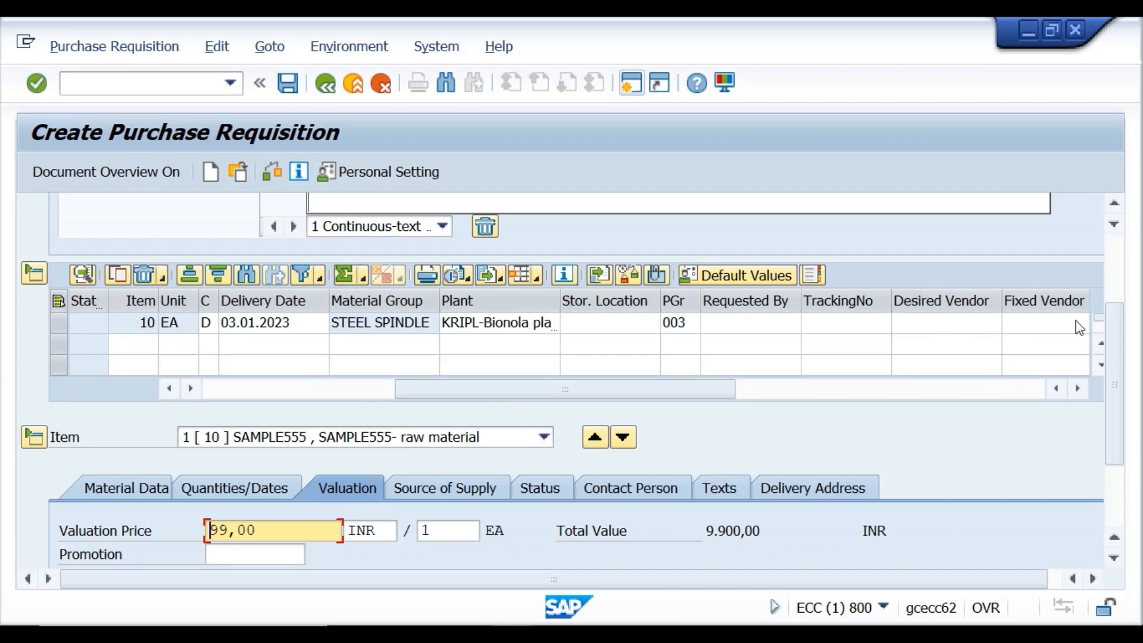
Return to the item overview and select row 2's Material cell.
{"action": "scroll", "coordinate": [1116, 306], "scroll_direction": "up", "scroll_amount": 3}
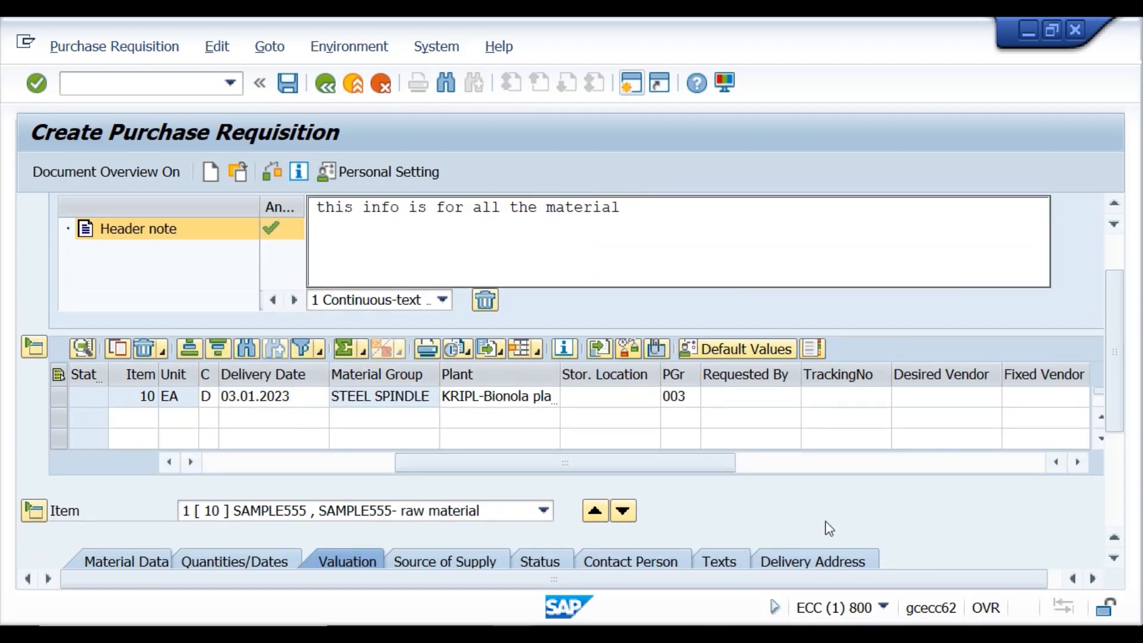
{"action": "left_click_drag", "start_coordinate": [419, 462], "coordinate": [234, 451]}
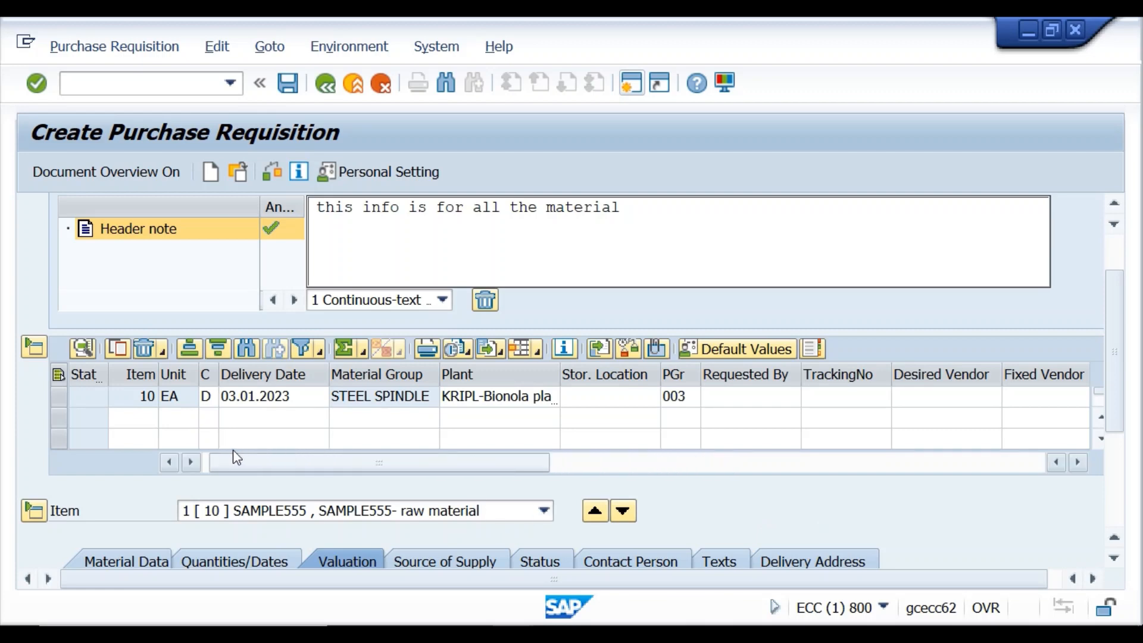
{"action": "left_click", "coordinate": [289, 418]}
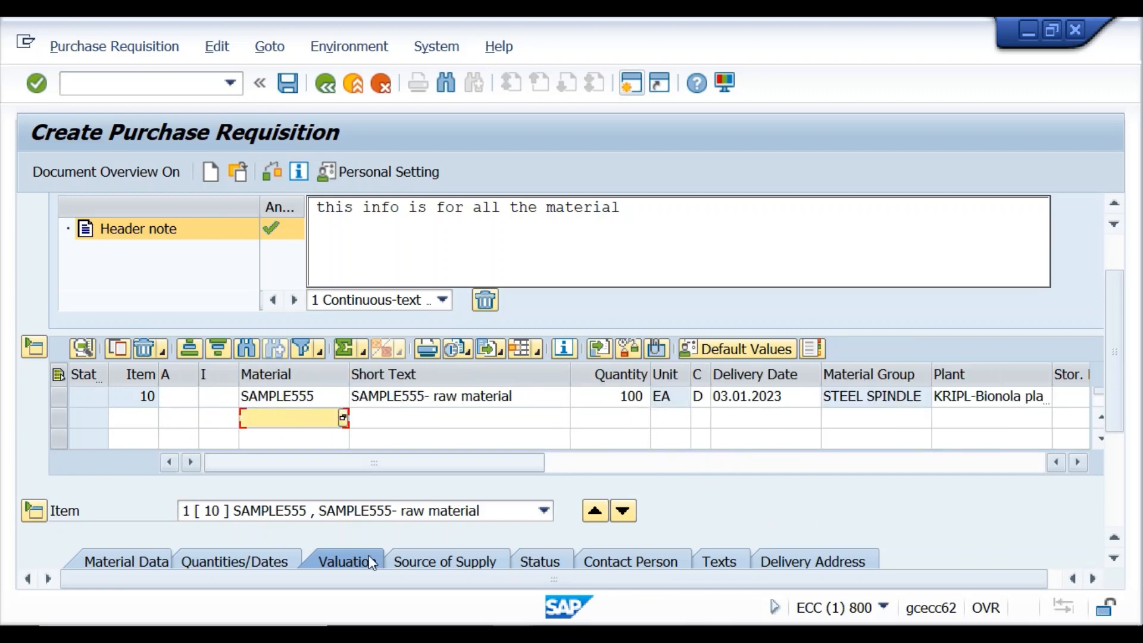
{"action": "left_click", "coordinate": [514, 633]}
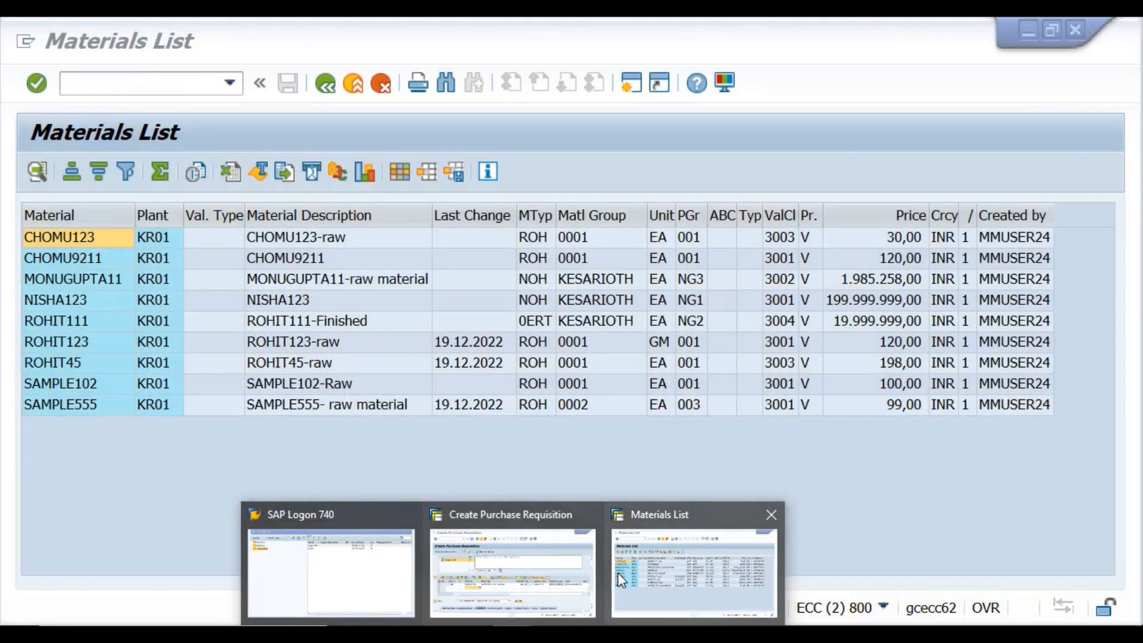
Add item 20 as material sample102, quantity 50, plant kr02, and check the requisition.
{"action": "left_click", "coordinate": [618, 572]}
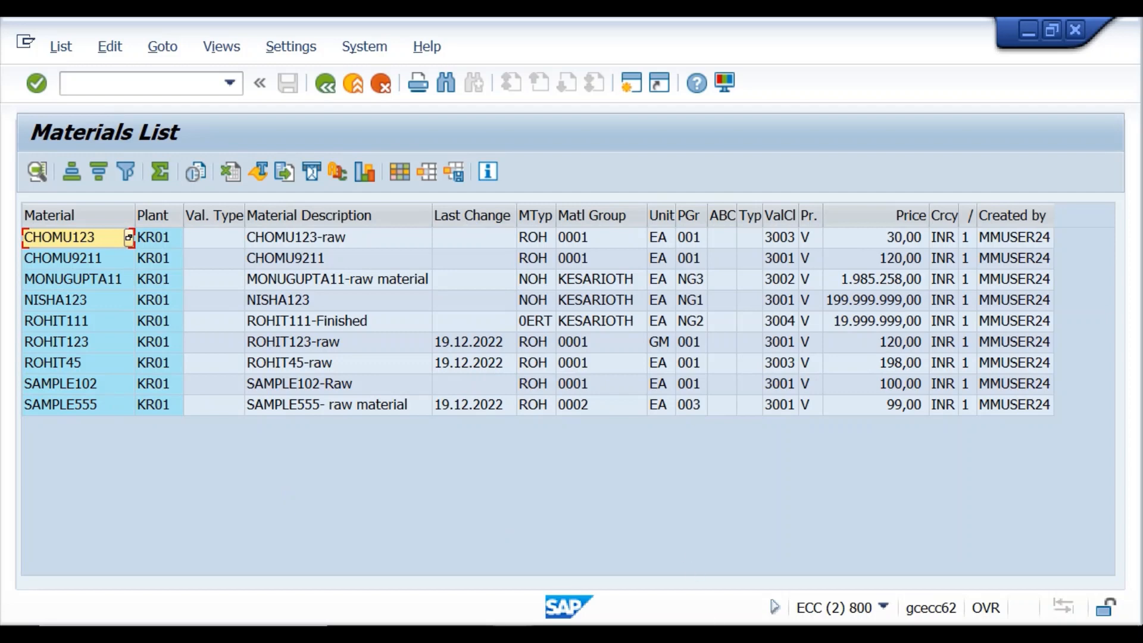
{"action": "left_click", "coordinate": [515, 633]}
{"action": "left_click", "coordinate": [509, 561]}
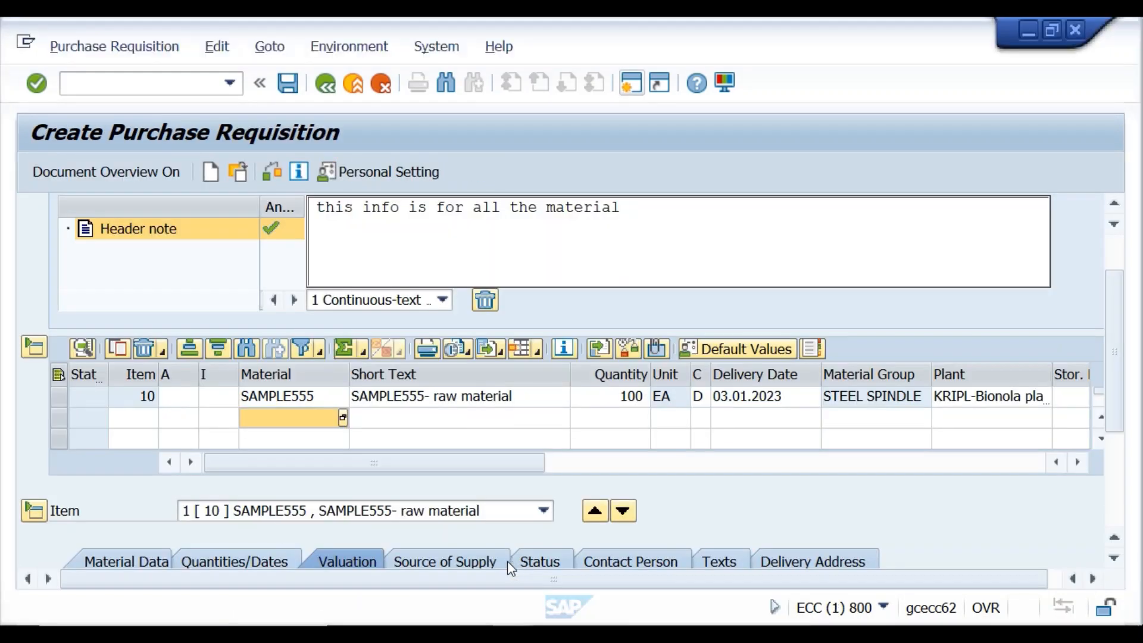
{"action": "left_click", "coordinate": [271, 415]}
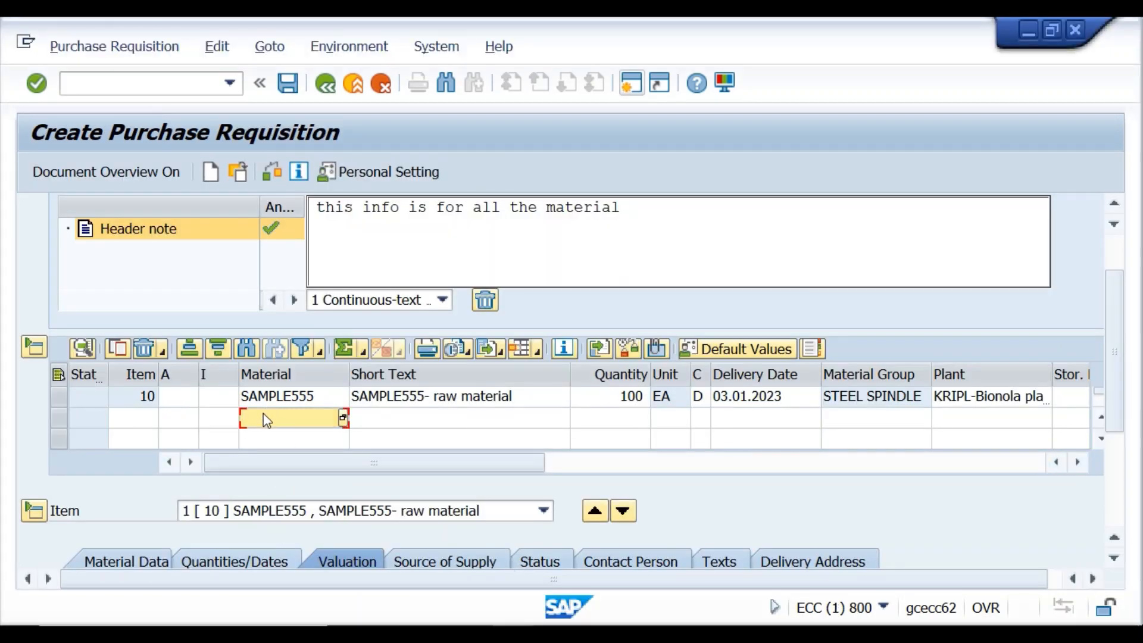
{"action": "type", "text": "sample102"}
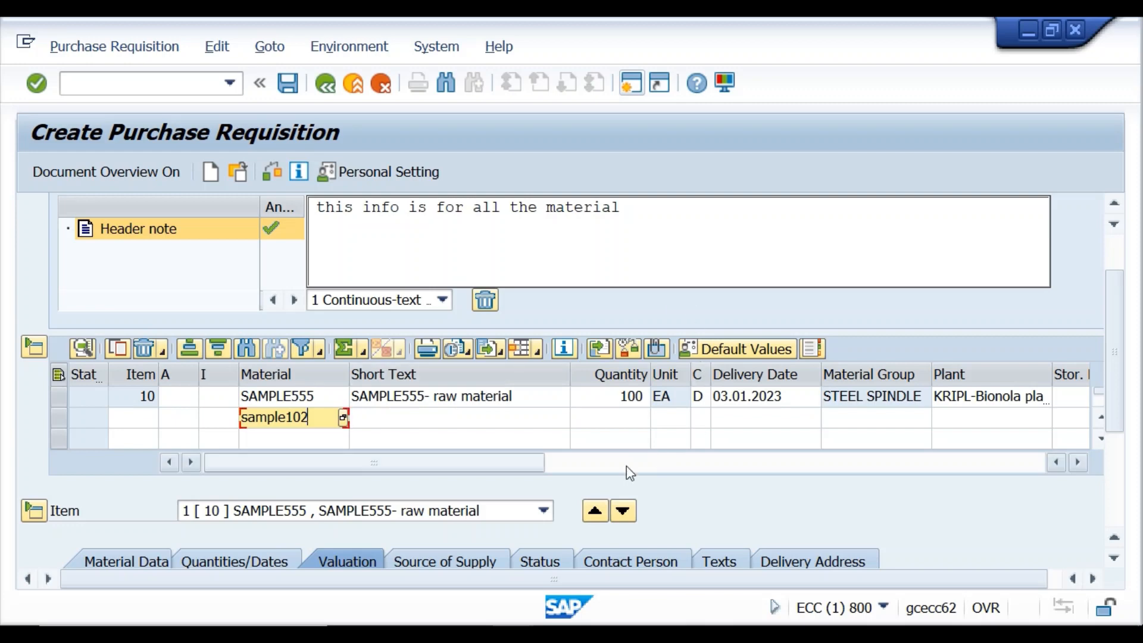
{"action": "left_click", "coordinate": [616, 422]}
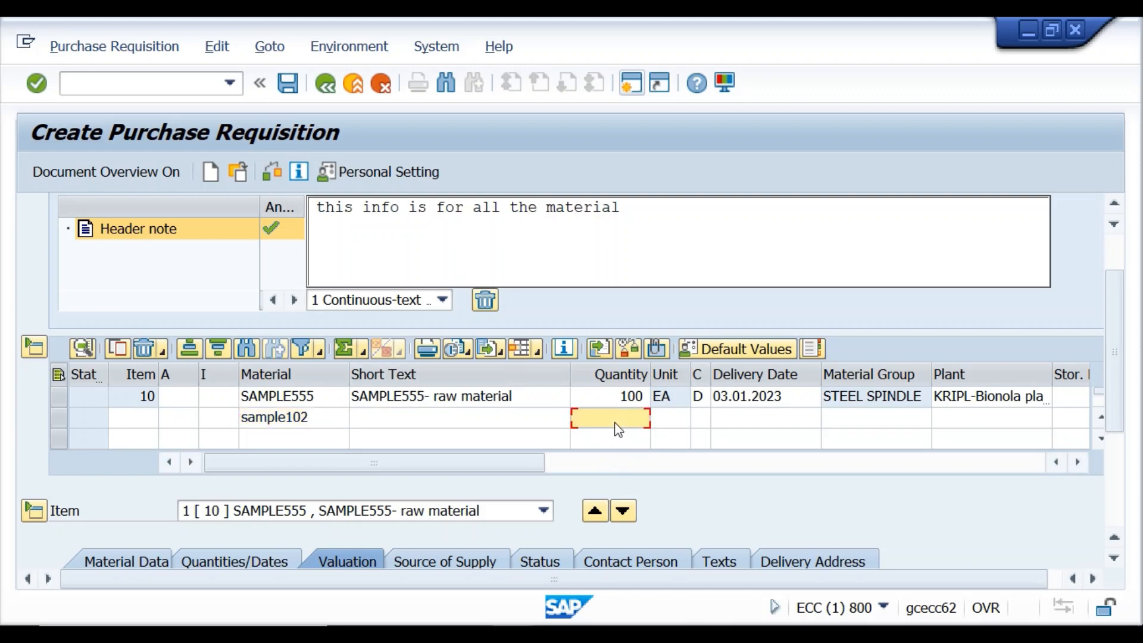
{"action": "type", "text": "50"}
{"action": "left_click", "coordinate": [983, 430]}
{"action": "type", "text": "kr02"}
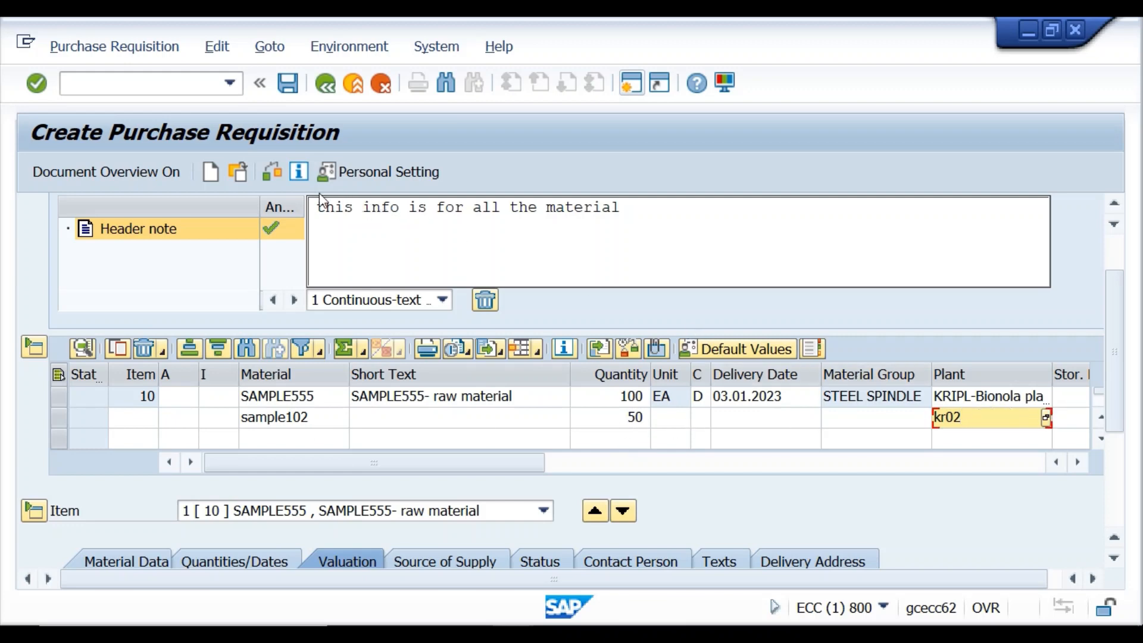
{"action": "left_click", "coordinate": [271, 173]}
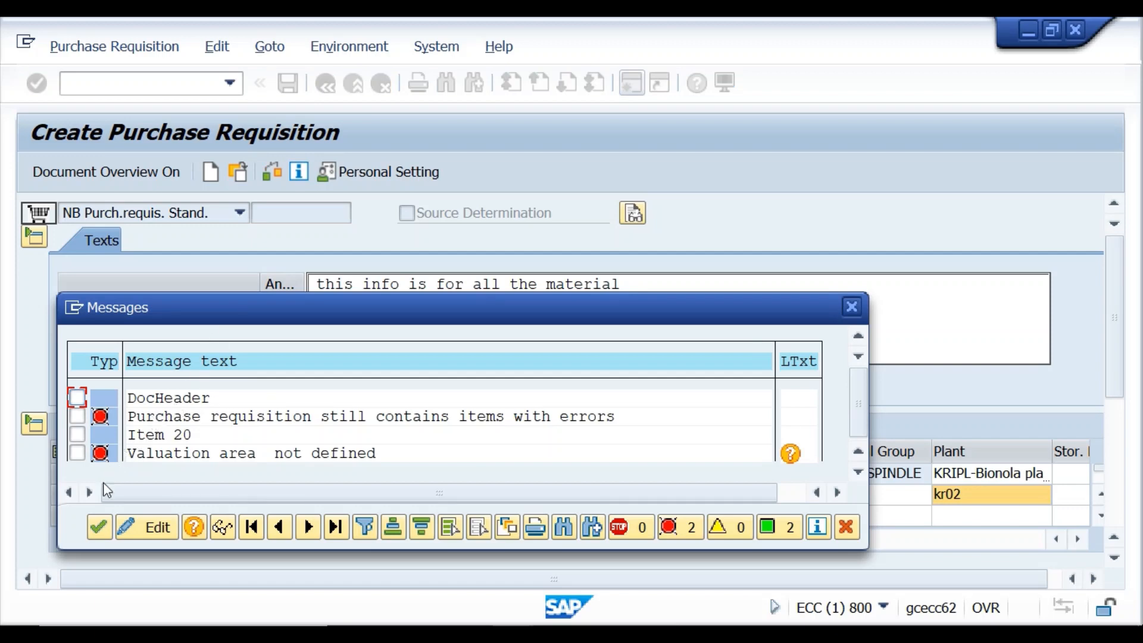
Dismiss the 'Valuation area not defined' messages, select item 20's SAMPLE102, and bring up the Materials List.
{"action": "left_click", "coordinate": [99, 527]}
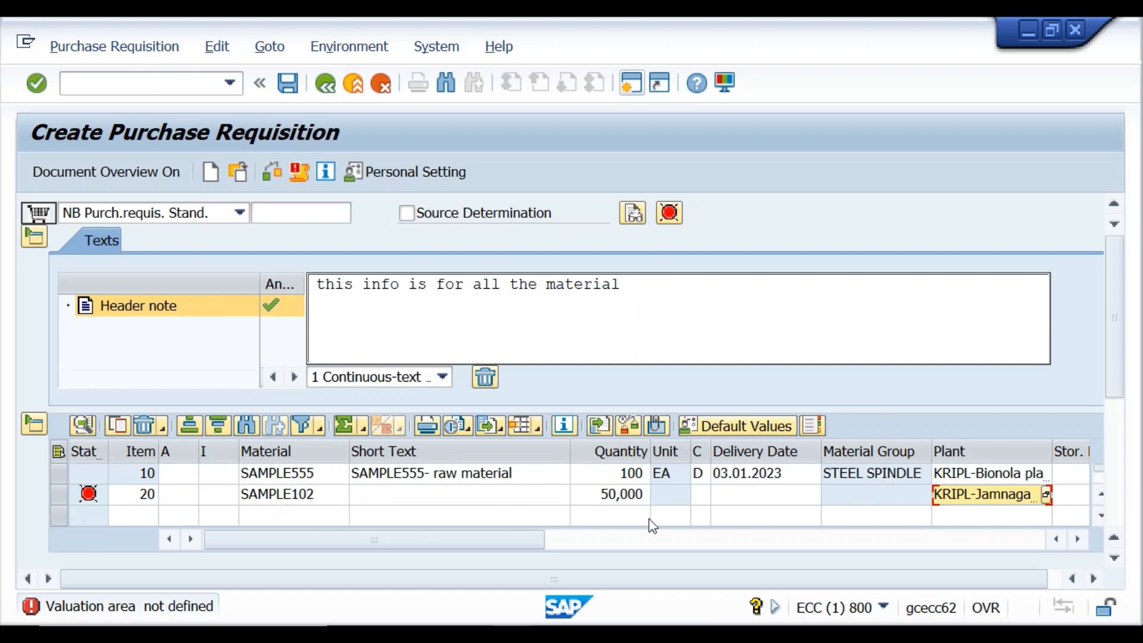
{"action": "left_click", "coordinate": [311, 496]}
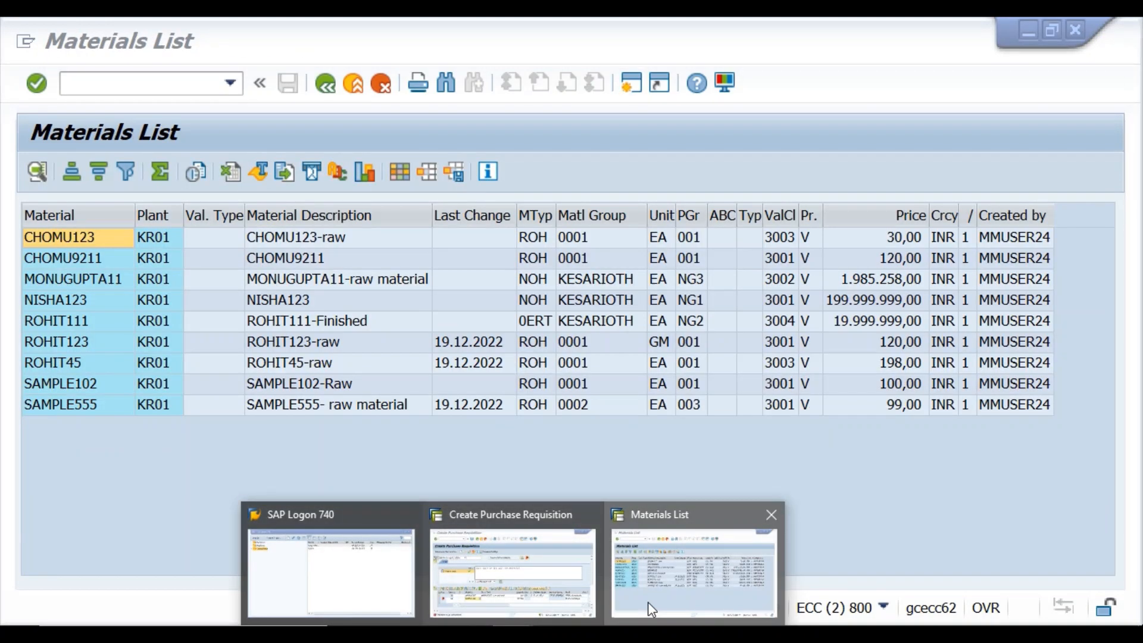
{"action": "left_click", "coordinate": [648, 602]}
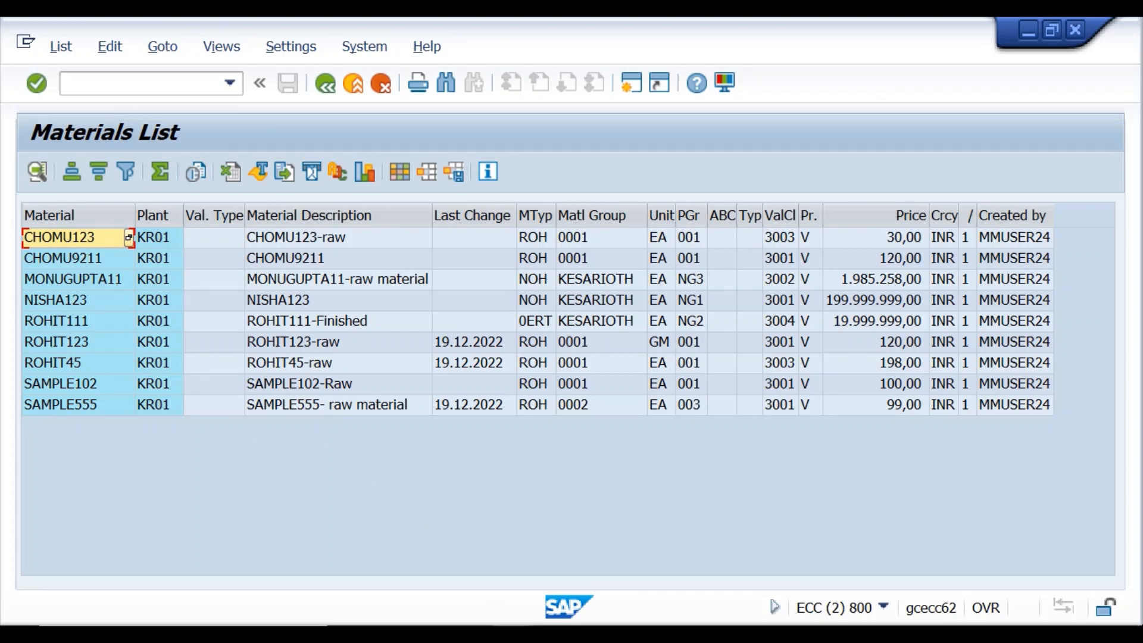
Replace item 20's material with CHOMU123 and check the requisition.
{"action": "left_click", "coordinate": [513, 633]}
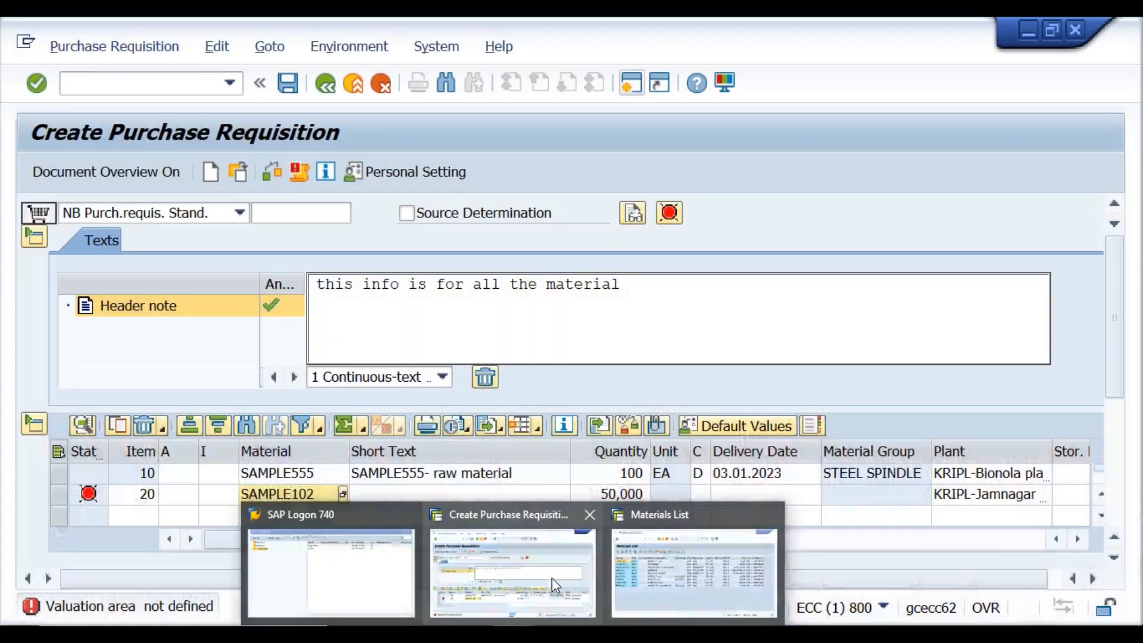
{"action": "left_click", "coordinate": [512, 569]}
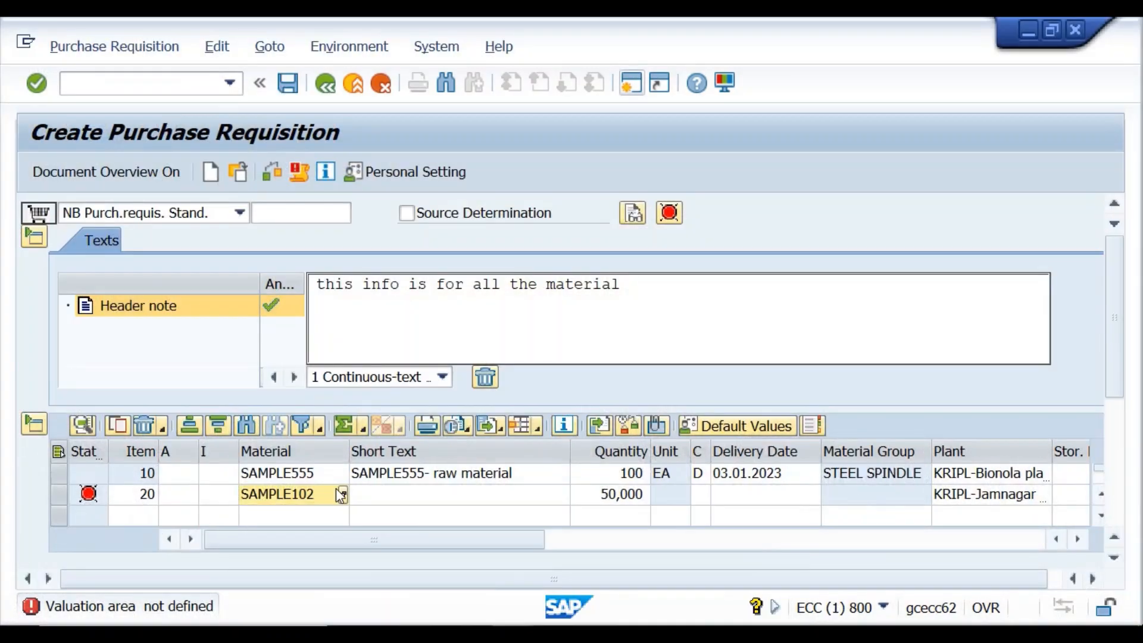
{"action": "left_click", "coordinate": [331, 494]}
{"action": "key", "text": "BackSpace"}
{"action": "key", "text": "BackSpace"}
{"action": "key", "text": "BackSpace"}
{"action": "key", "text": "BackSpace"}
{"action": "key", "text": "BackSpace"}
{"action": "key", "text": "BackSpace"}
{"action": "key", "text": "BackSpace"}
{"action": "key", "text": "BackSpace"}
{"action": "type", "text": "ch"}
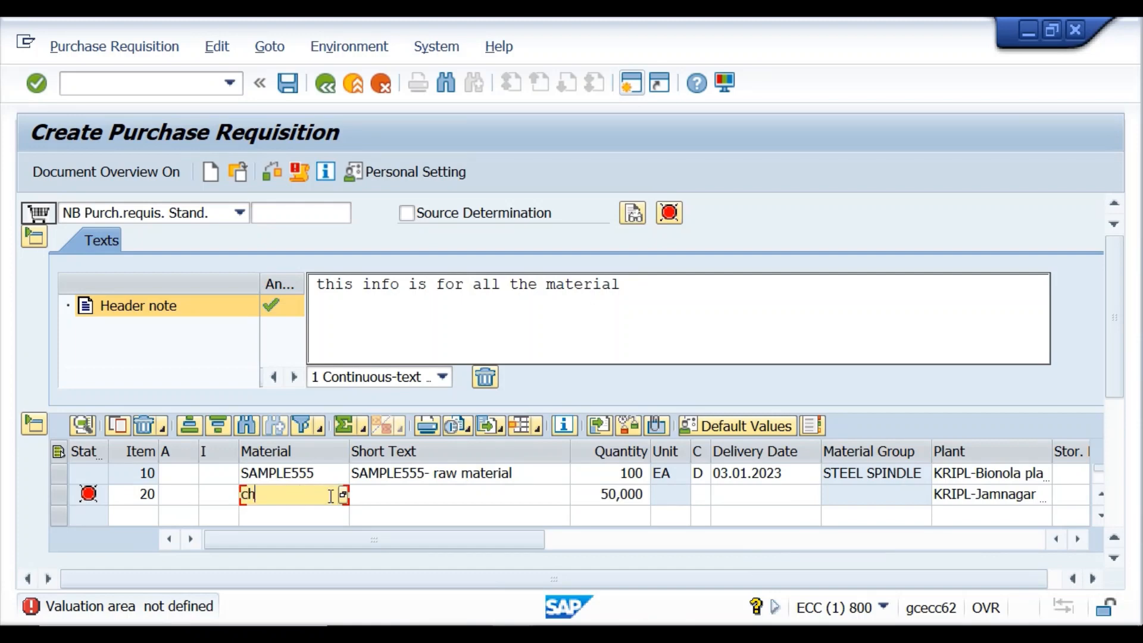
{"action": "type", "text": "omu123"}
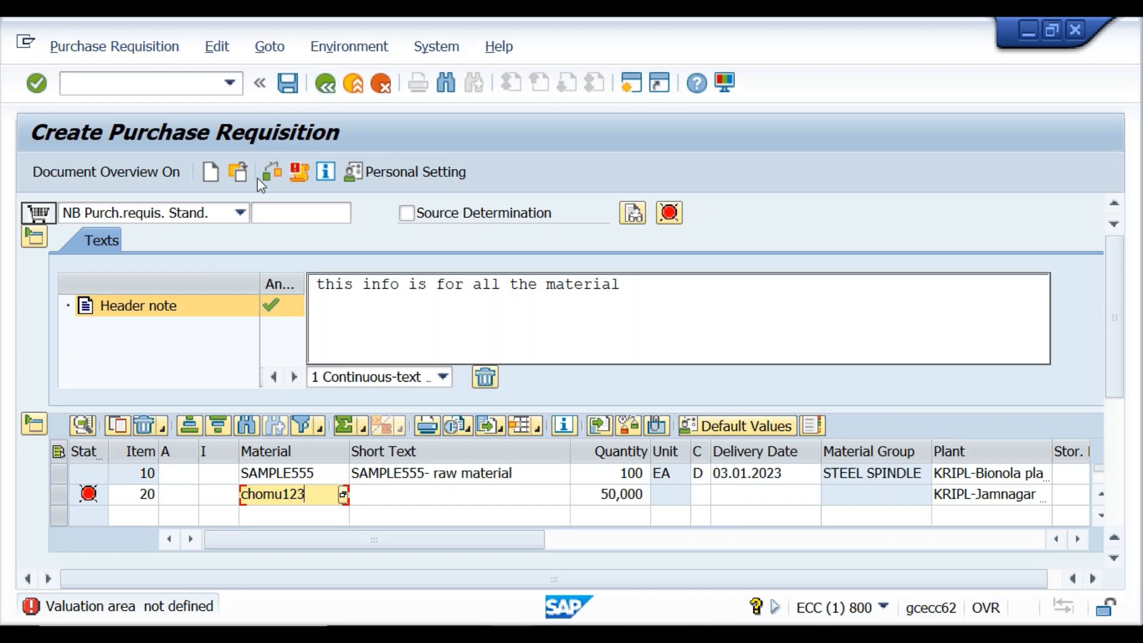
{"action": "left_click", "coordinate": [274, 173]}
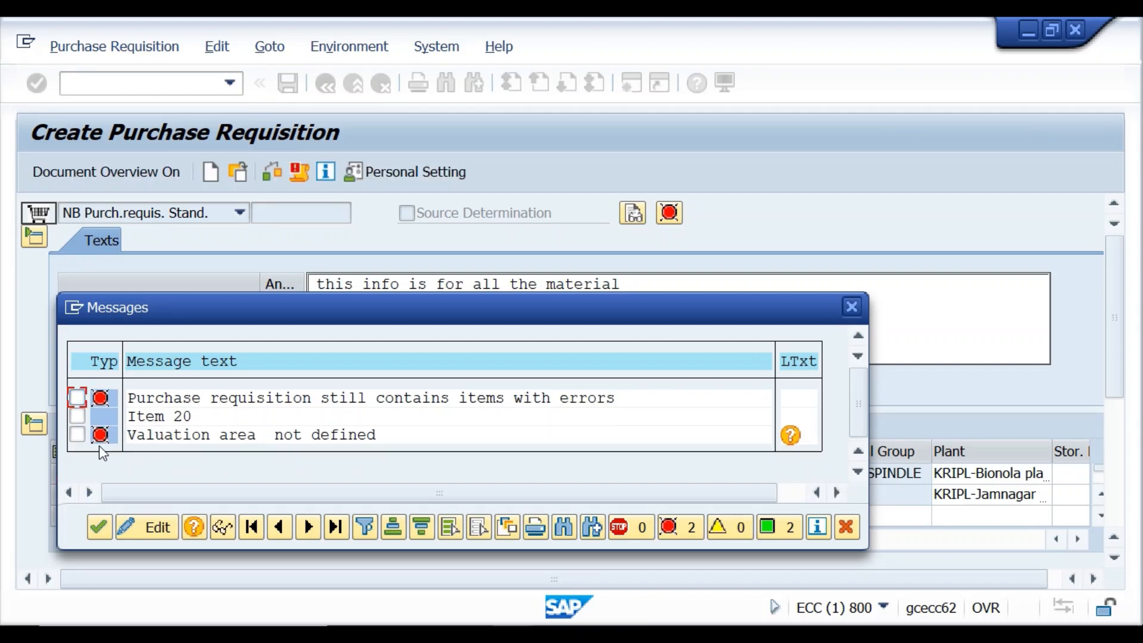
Jump to the item with the valuation area error, then bring up the Materials List.
{"action": "double_click", "coordinate": [101, 436]}
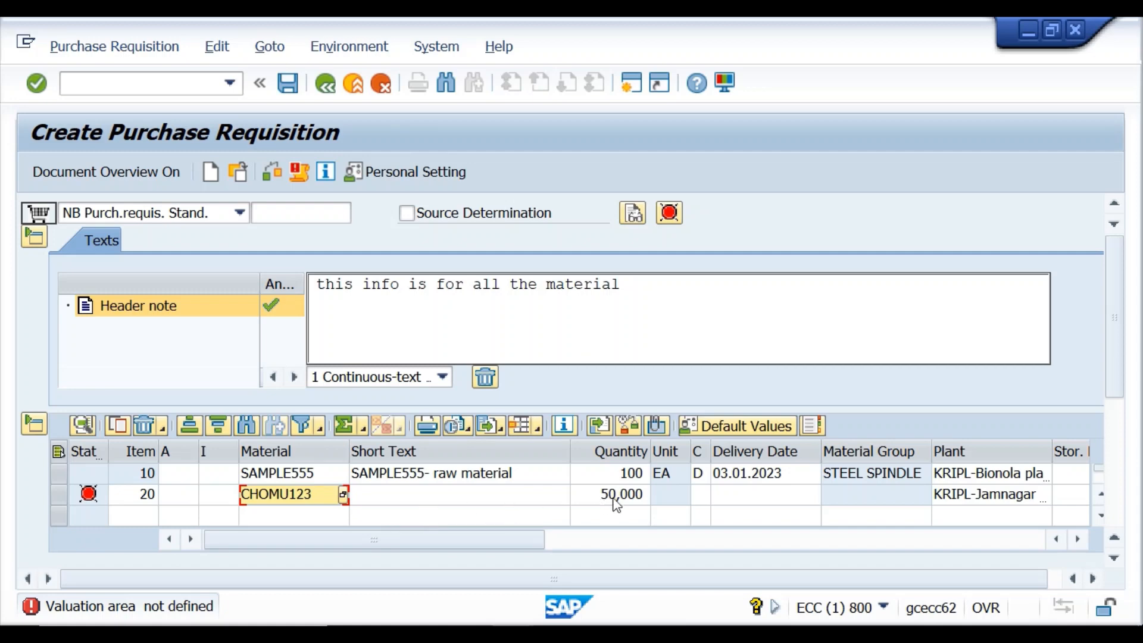
{"action": "left_click", "coordinate": [893, 495]}
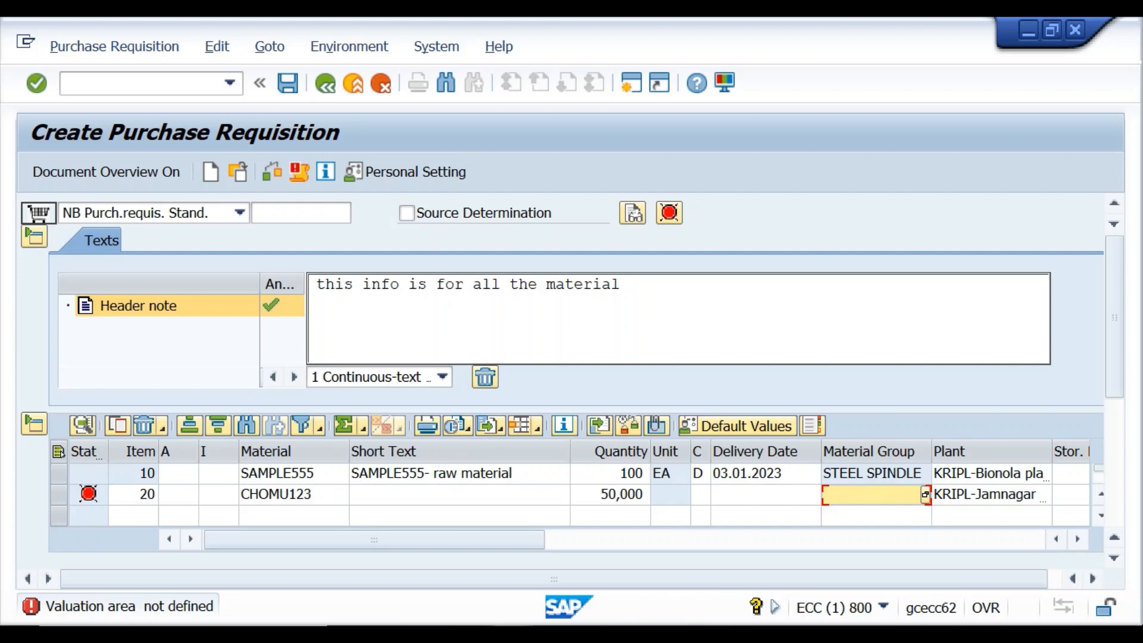
{"action": "mouse_move", "coordinate": [533, 608]}
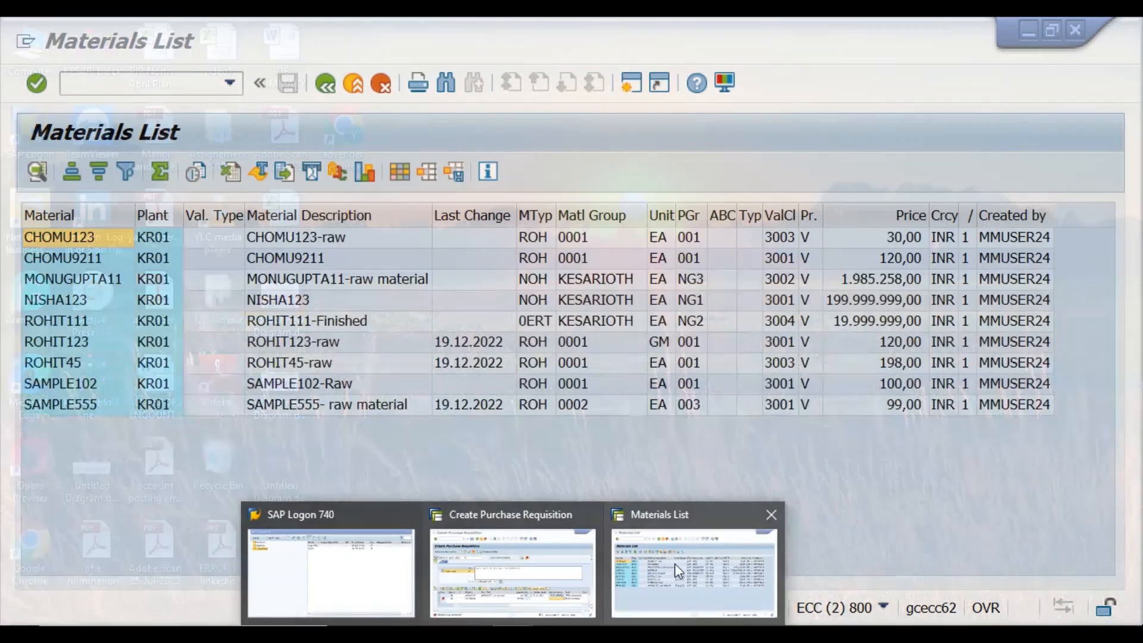
{"action": "left_click", "coordinate": [677, 566]}
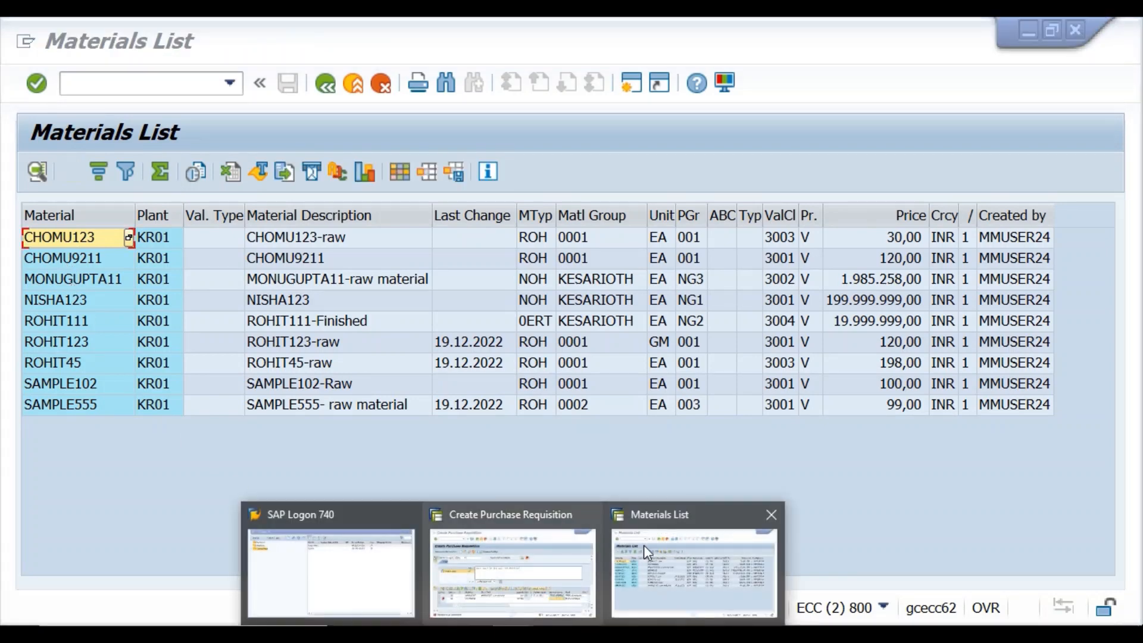
Change item 20 to material MONUGUPTA11 with quantity 60 and look up its plant options.
{"action": "left_click", "coordinate": [532, 565]}
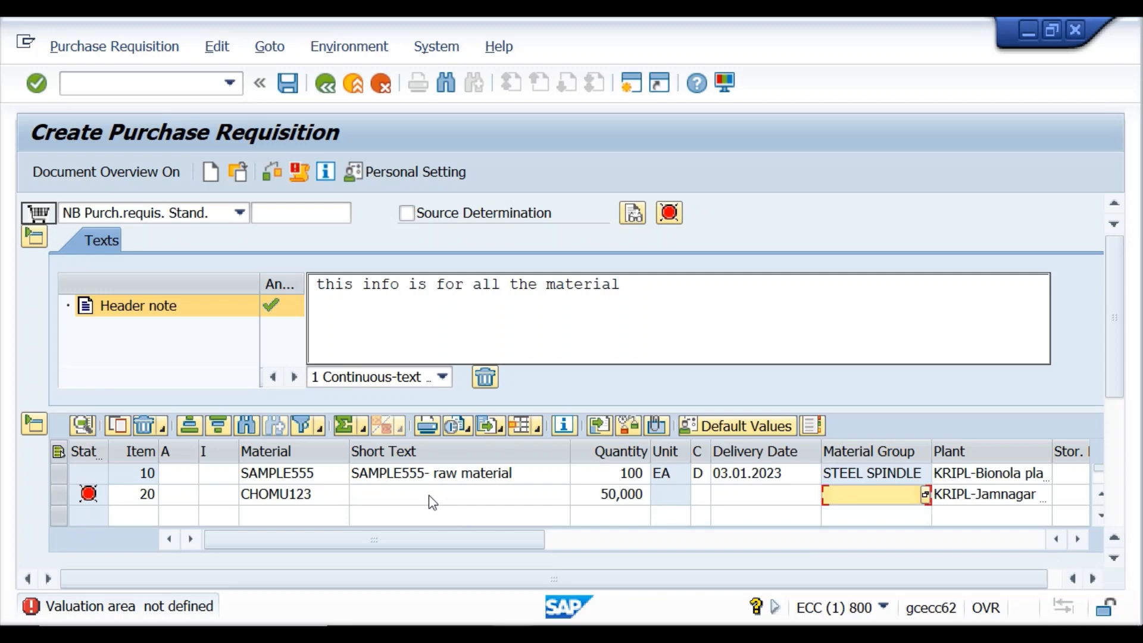
{"action": "left_click", "coordinate": [318, 493]}
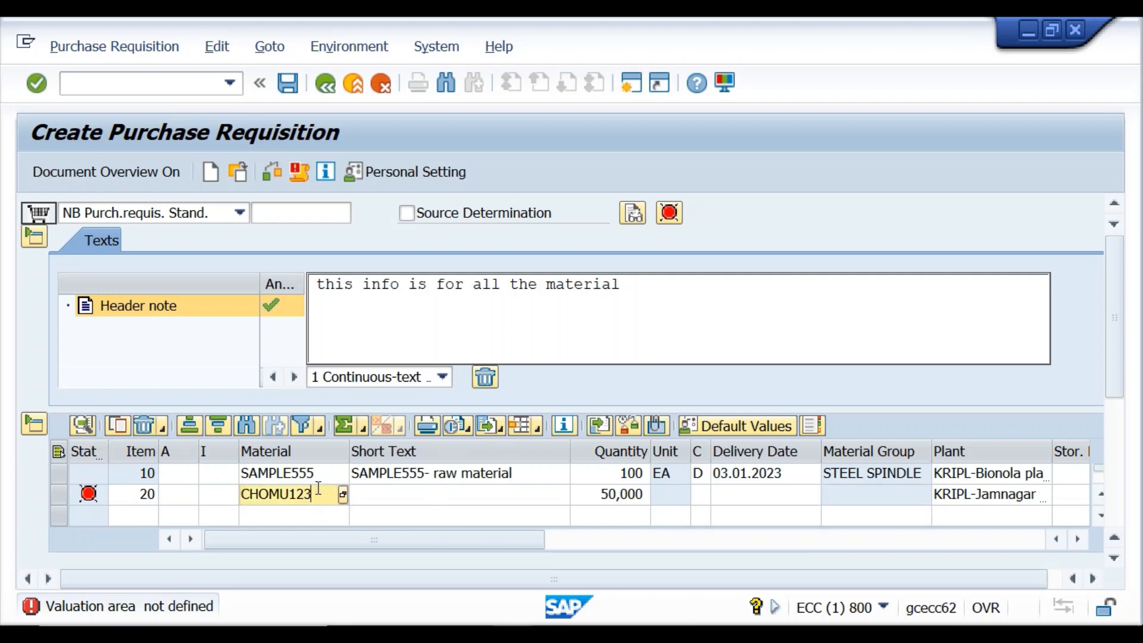
{"action": "key", "text": "BackSpace"}
{"action": "key", "text": "BackSpace"}
{"action": "key", "text": "BackSpace"}
{"action": "key", "text": "BackSpace"}
{"action": "key", "text": "BackSpace"}
{"action": "key", "text": "BackSpace"}
{"action": "key", "text": "BackSpace"}
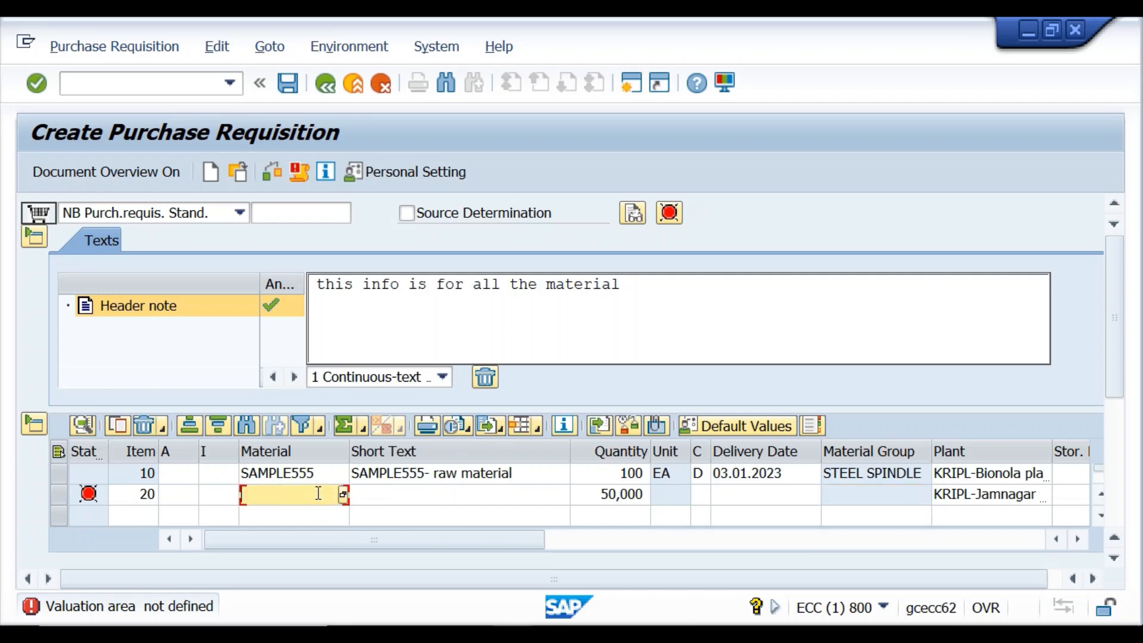
{"action": "type", "text": "monugupta11"}
{"action": "left_click", "coordinate": [641, 495]}
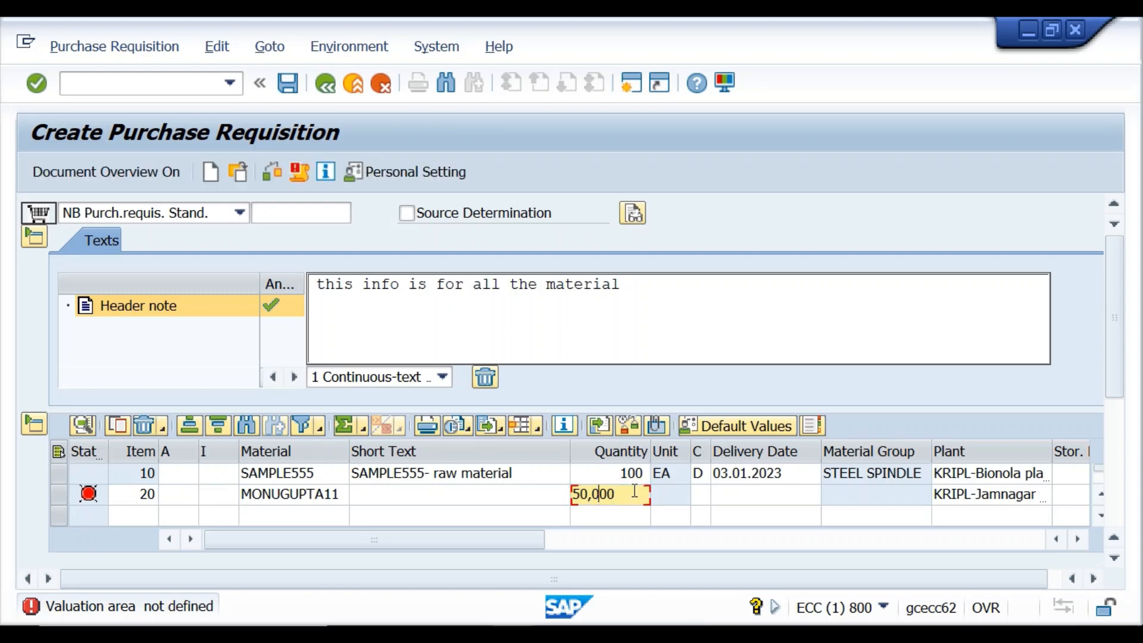
{"action": "key", "text": "BackSpace"}
{"action": "key", "text": "BackSpace"}
{"action": "key", "text": "BackSpace"}
{"action": "key", "text": "BackSpace"}
{"action": "type", "text": "60"}
{"action": "left_click", "coordinate": [1012, 503]}
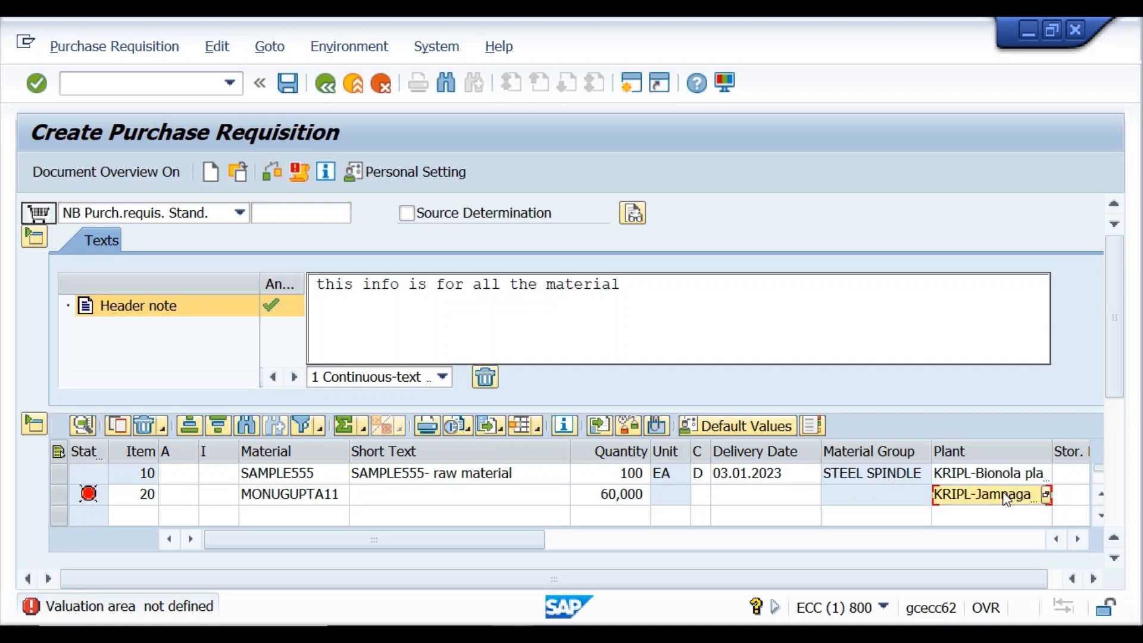
{"action": "left_click", "coordinate": [1042, 496]}
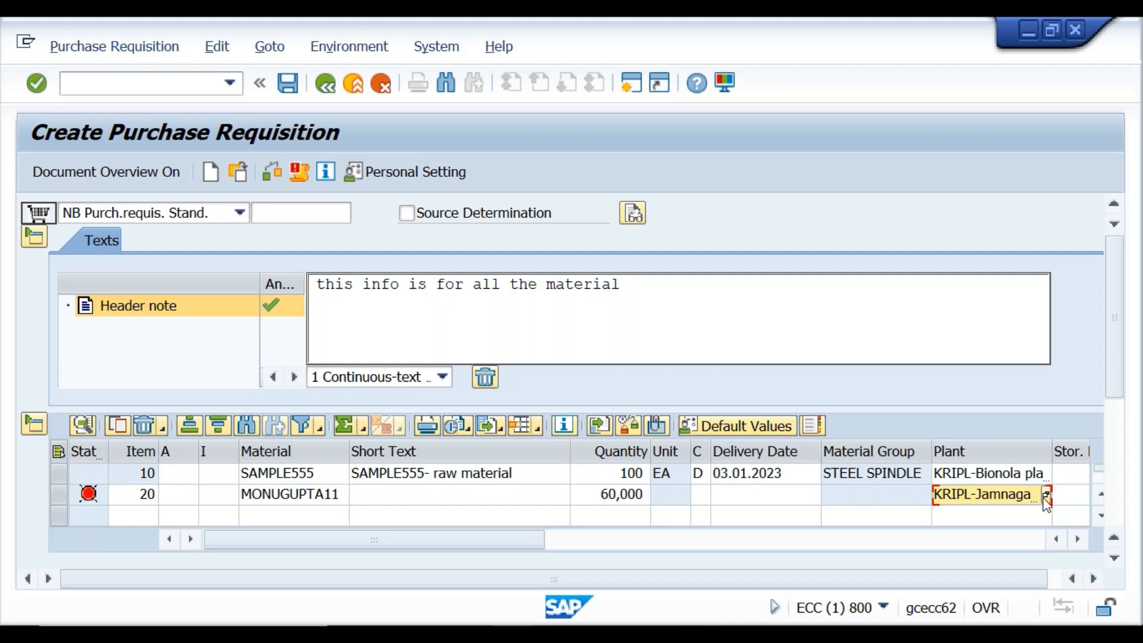
Switch item 20's plant from KRIPL-Jamnagar to the Bionola plant and check it passes cleanly.
{"action": "left_click", "coordinate": [1046, 495]}
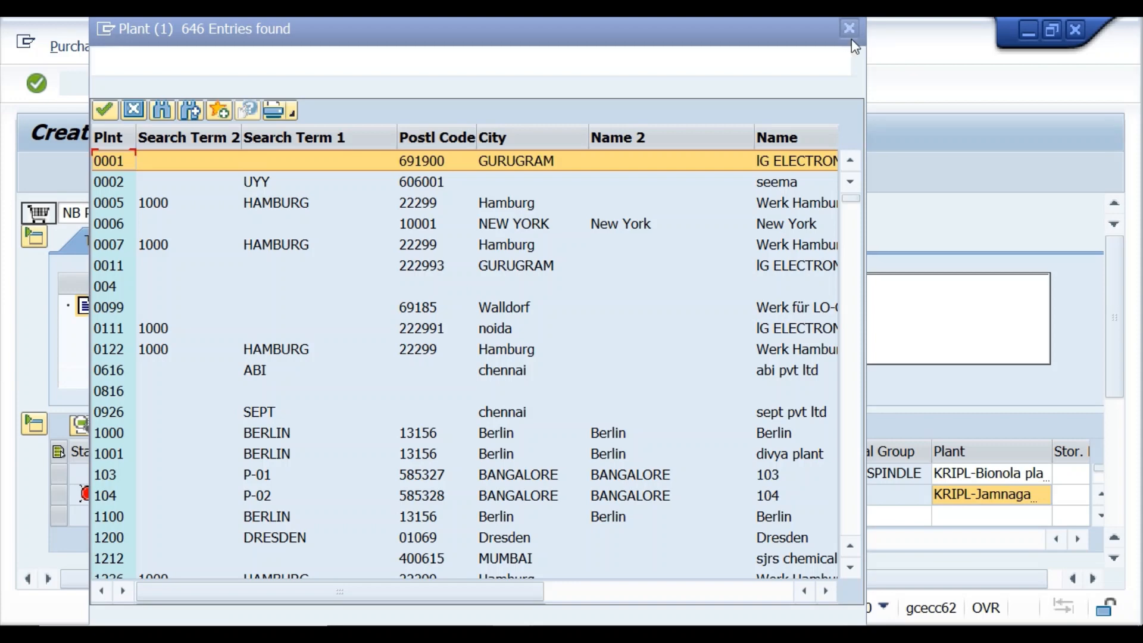
{"action": "left_click", "coordinate": [850, 31]}
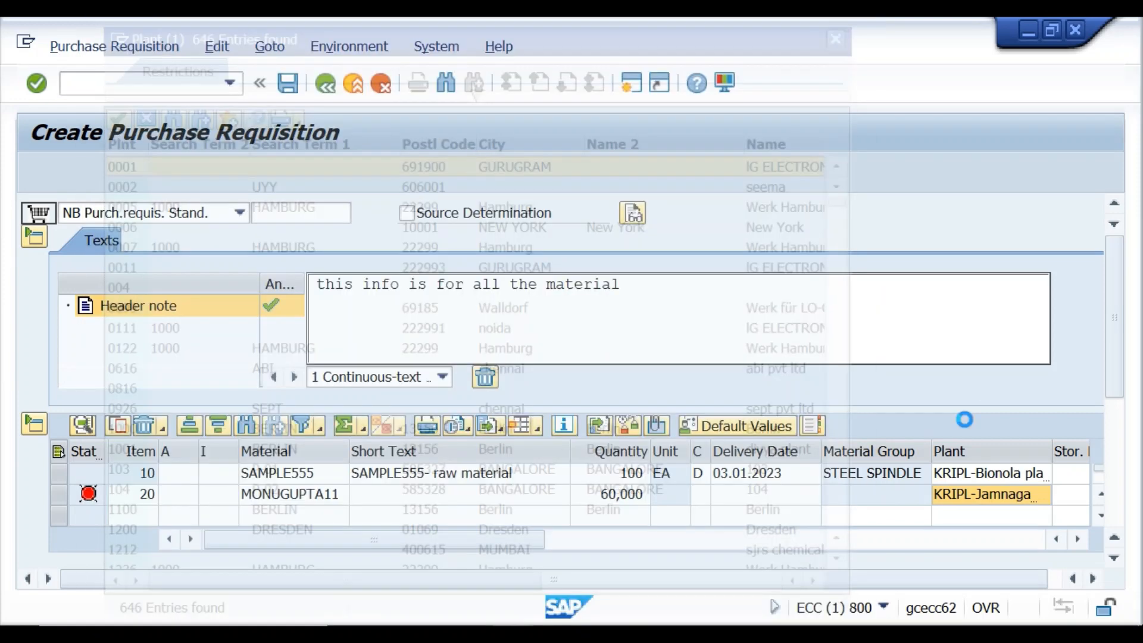
{"action": "left_click", "coordinate": [966, 495]}
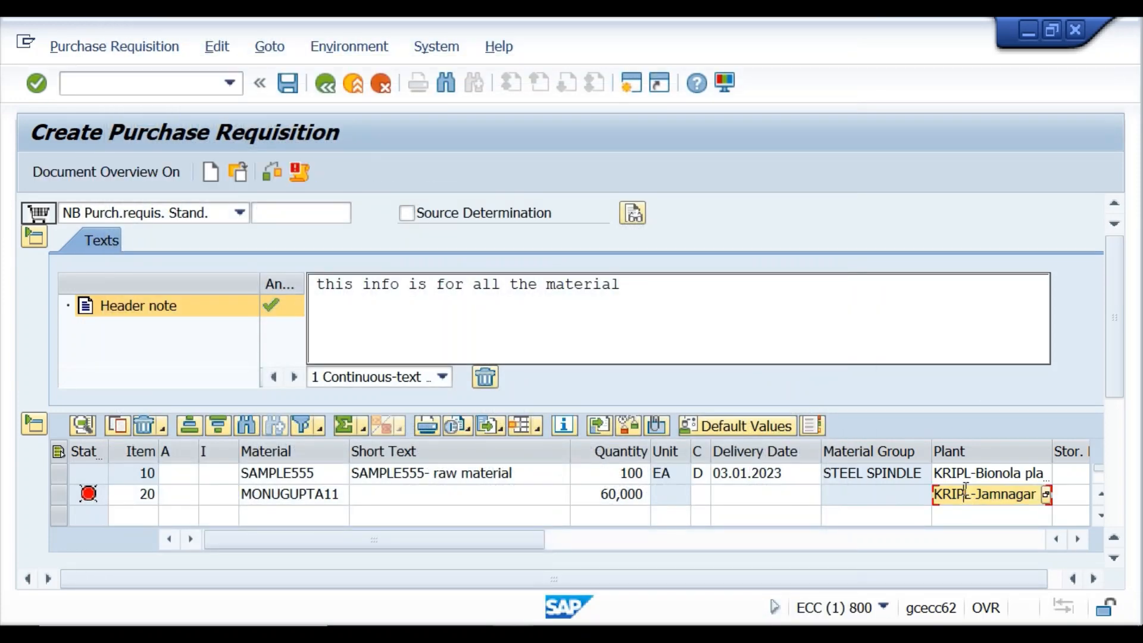
{"action": "type", "text": "plant"}
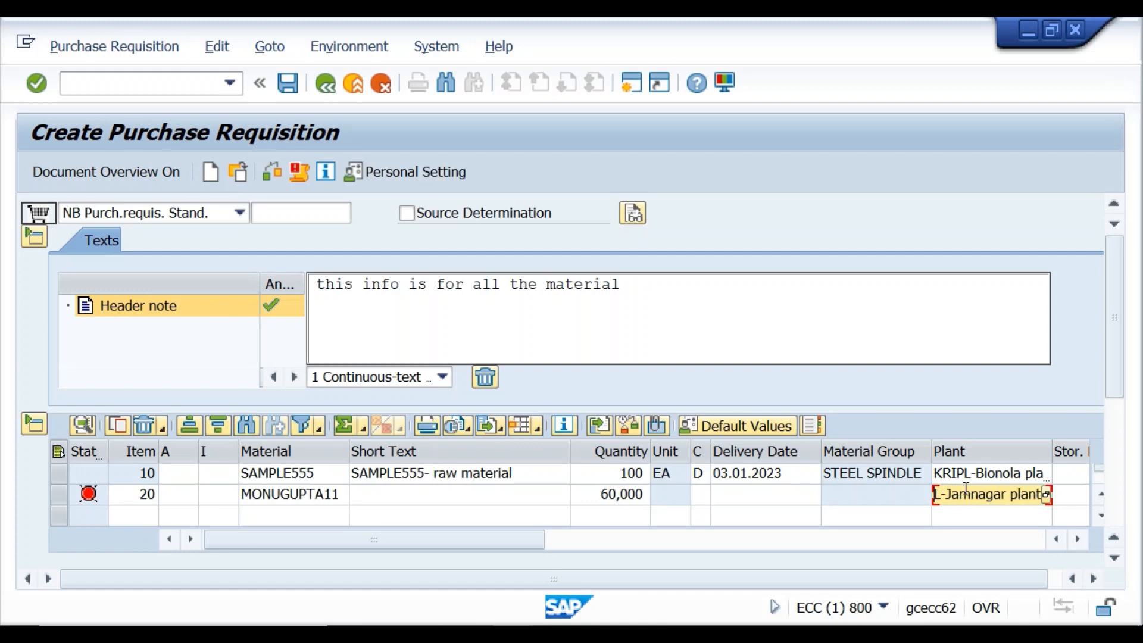
{"action": "key", "text": "Delete"}
{"action": "key", "text": "Delete"}
{"action": "key", "text": "Delete"}
{"action": "key", "text": "Delete"}
{"action": "key", "text": "Delete"}
{"action": "key", "text": "Delete"}
{"action": "key", "text": "Delete"}
{"action": "key", "text": "Delete"}
{"action": "key", "text": "Delete"}
{"action": "key", "text": "Delete"}
{"action": "key", "text": "Delete"}
{"action": "key", "text": "Delete"}
{"action": "key", "text": "Delete"}
{"action": "key", "text": "Delete"}
{"action": "type", "text": "kr0"}
{"action": "left_click", "coordinate": [276, 171]}
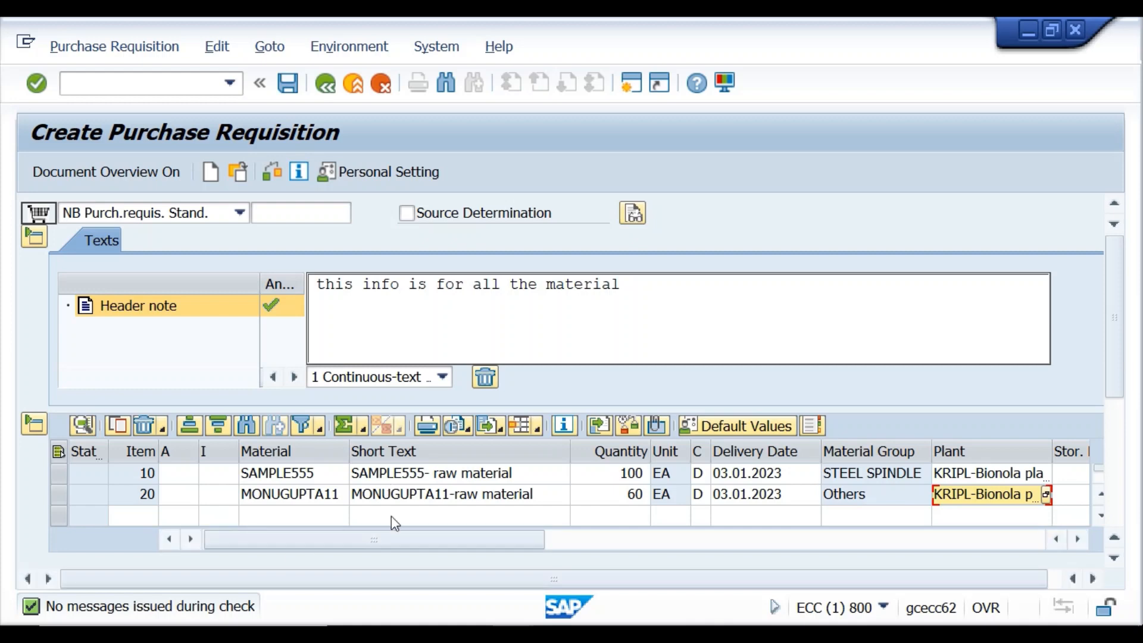
Confirm item 20's valuation price of 1.985.258,00 INR, then switch to the Word notes.
{"action": "scroll", "coordinate": [415, 514], "scroll_direction": "down", "scroll_amount": 1}
{"action": "scroll", "coordinate": [414, 513], "scroll_direction": "up", "scroll_amount": 1}
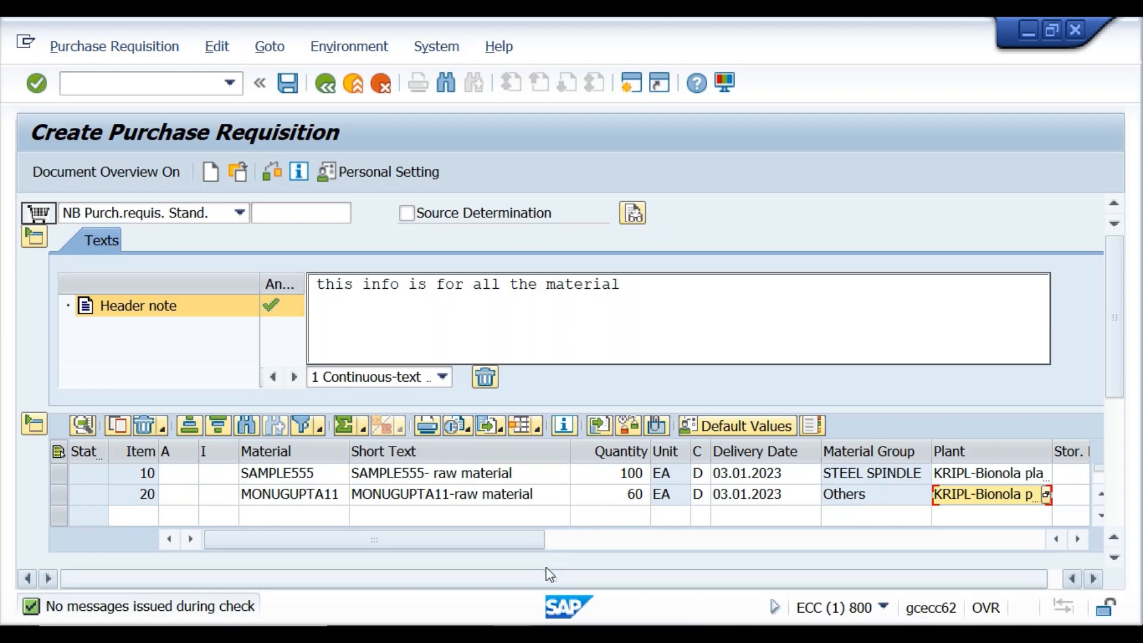
{"action": "scroll", "coordinate": [546, 561], "scroll_direction": "down", "scroll_amount": 1}
{"action": "scroll", "coordinate": [548, 564], "scroll_direction": "down", "scroll_amount": 5}
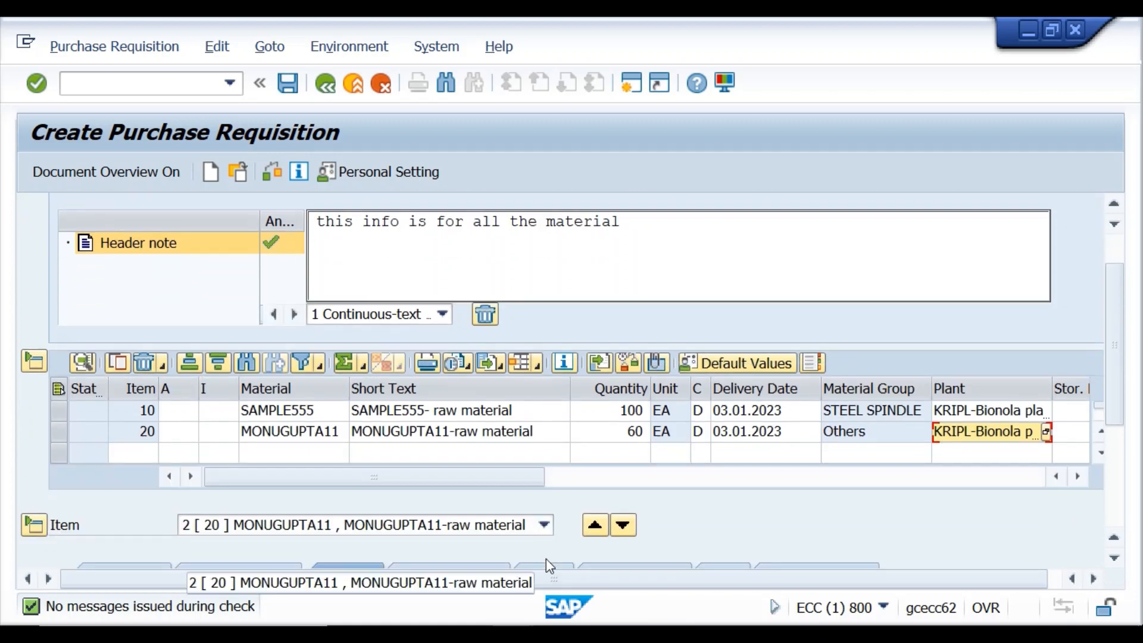
{"action": "scroll", "coordinate": [545, 559], "scroll_direction": "down", "scroll_amount": 2}
{"action": "scroll", "coordinate": [546, 559], "scroll_direction": "up", "scroll_amount": 6}
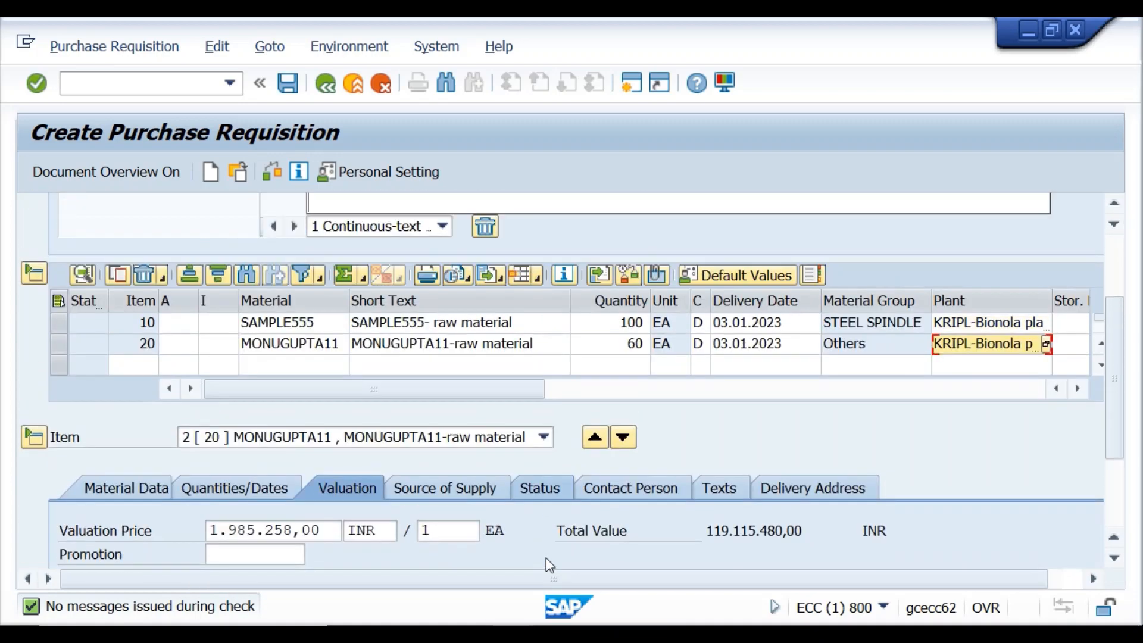
{"action": "scroll", "coordinate": [545, 554], "scroll_direction": "up", "scroll_amount": 5}
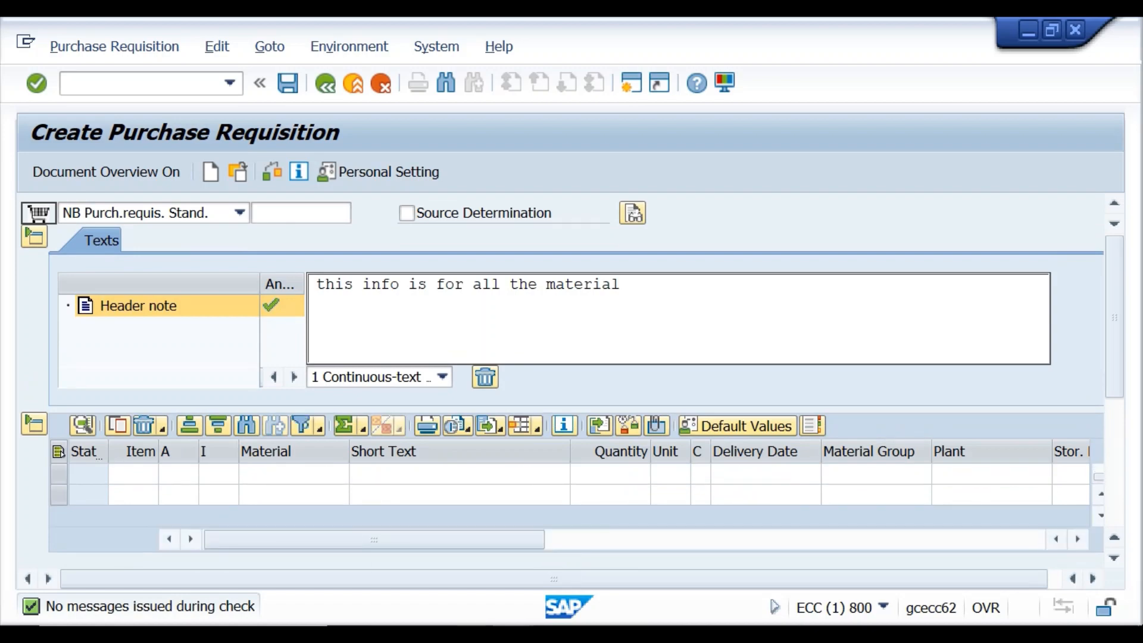
{"action": "left_click", "coordinate": [510, 553]}
Scroll the Word notes to page 6 ('3.Item Details', '4.Document Overview ON') and show the SAP window previews.
{"action": "scroll", "coordinate": [324, 477], "scroll_direction": "down", "scroll_amount": 1}
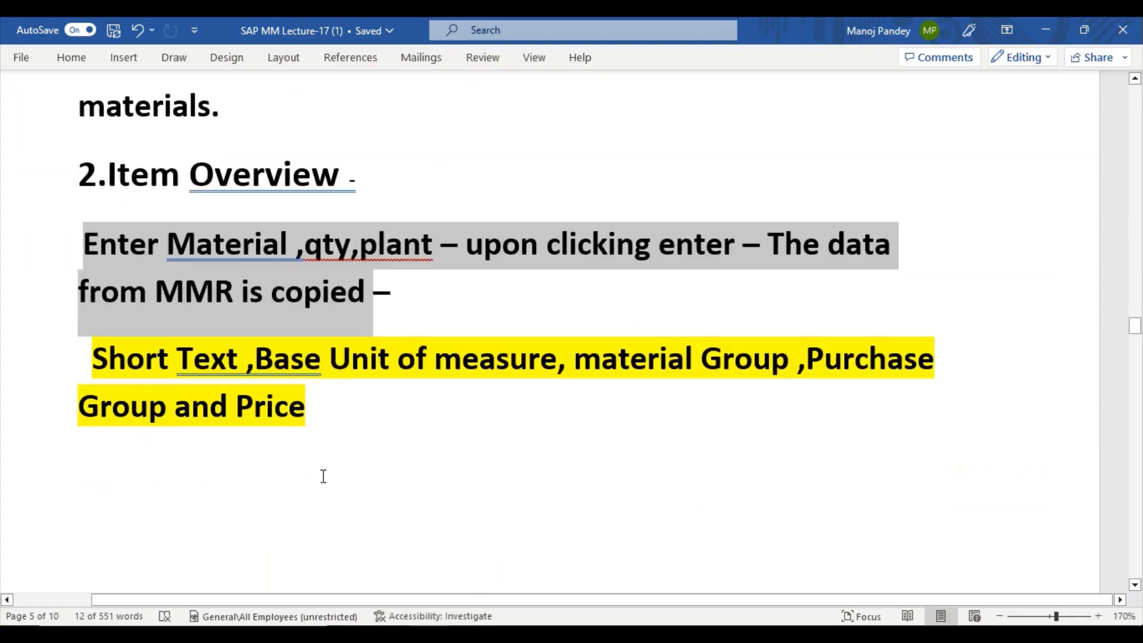
{"action": "scroll", "coordinate": [322, 475], "scroll_direction": "down", "scroll_amount": 3}
{"action": "scroll", "coordinate": [280, 429], "scroll_direction": "up", "scroll_amount": 1}
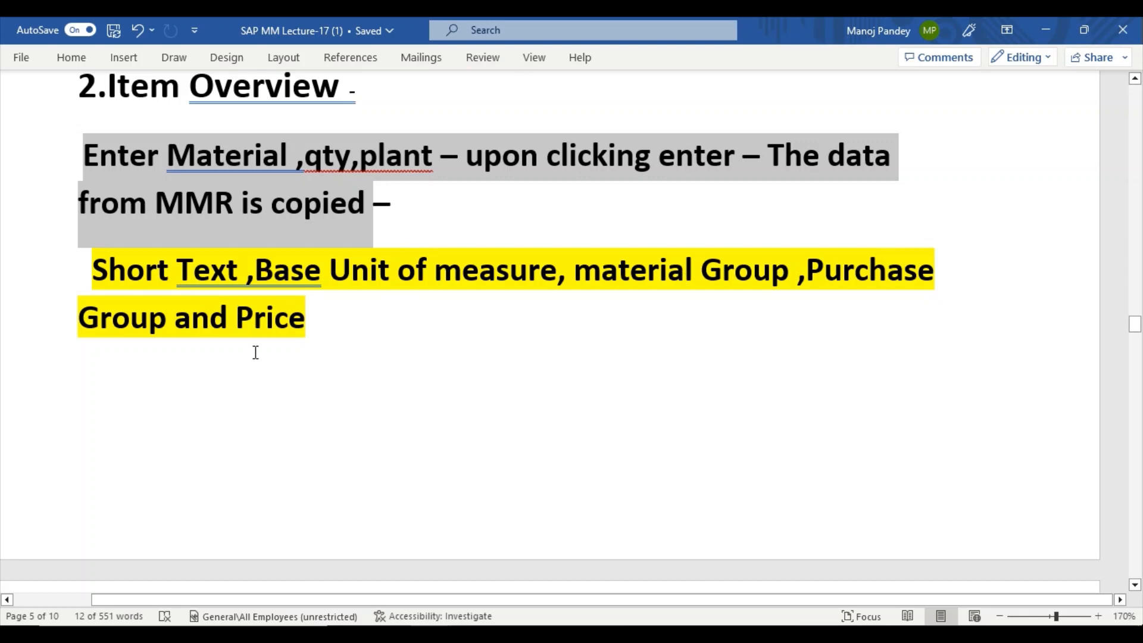
{"action": "scroll", "coordinate": [243, 368], "scroll_direction": "down", "scroll_amount": 10}
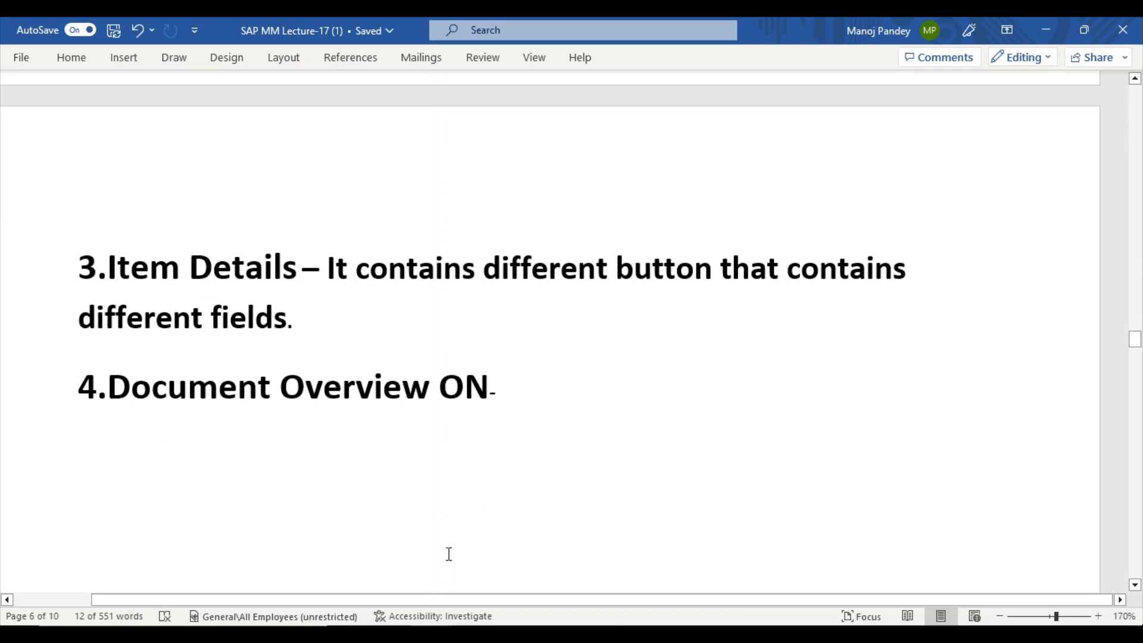
{"action": "mouse_move", "coordinate": [512, 634]}
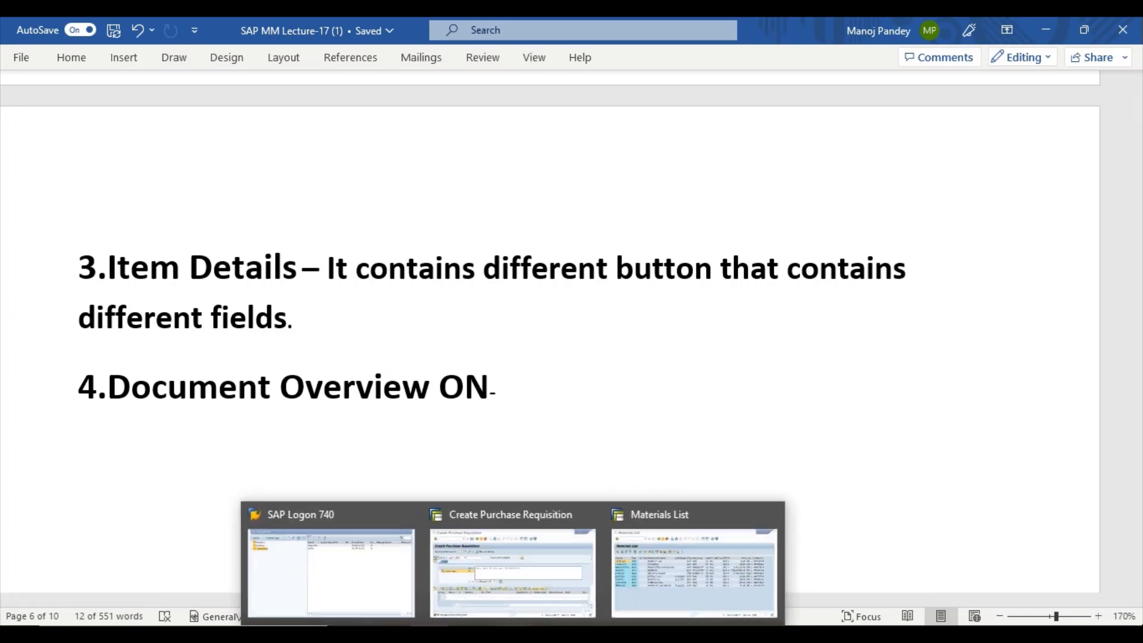
Bring the purchase requisition forward and expand its Item Overview to list items 10 and 20.
{"action": "left_click", "coordinate": [520, 585]}
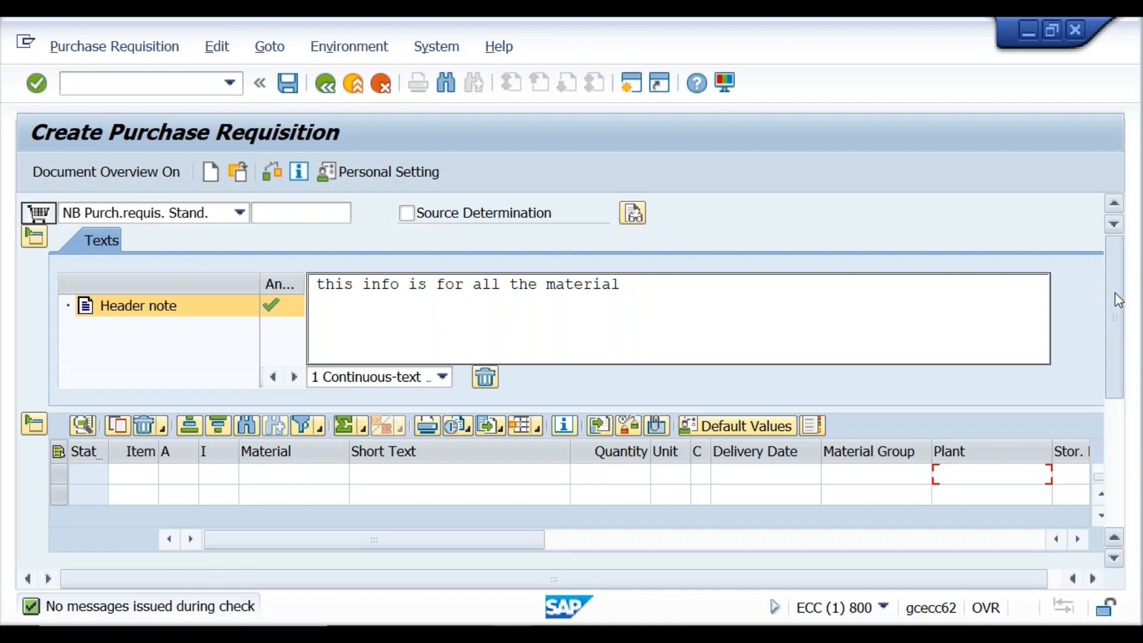
{"action": "left_click_drag", "start_coordinate": [1114, 322], "coordinate": [1116, 532]}
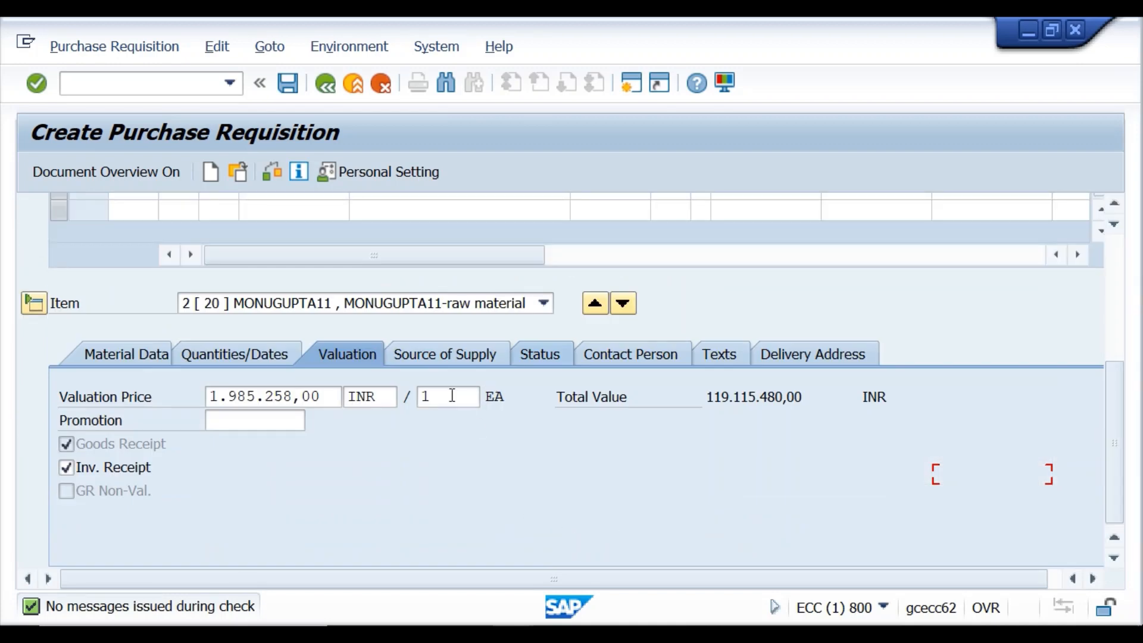
{"action": "left_click", "coordinate": [33, 304]}
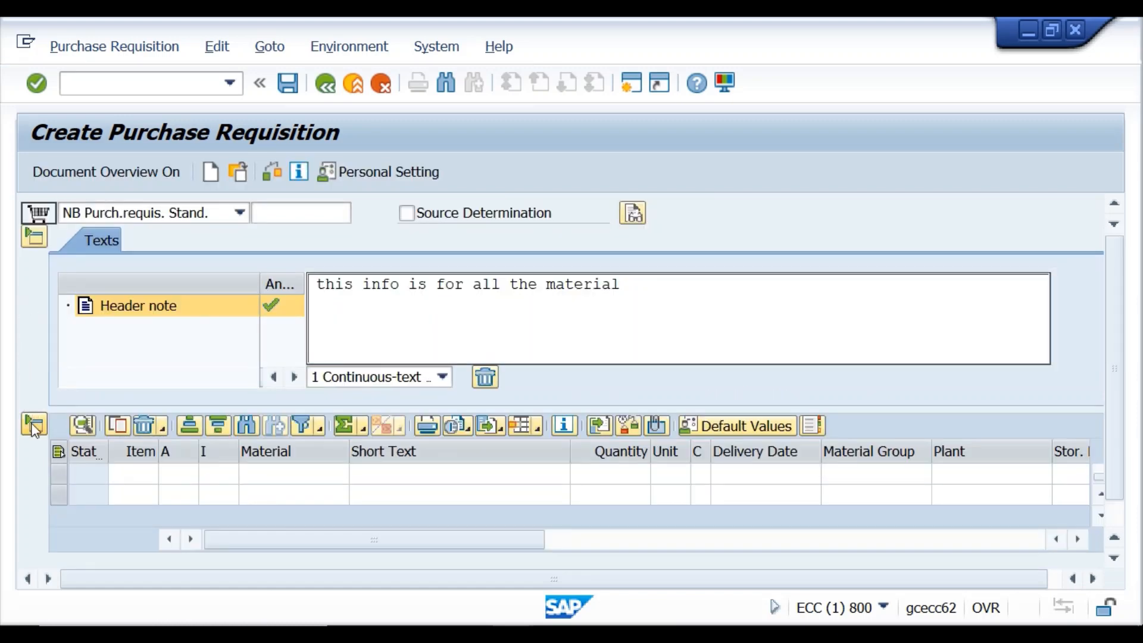
{"action": "left_click", "coordinate": [34, 426]}
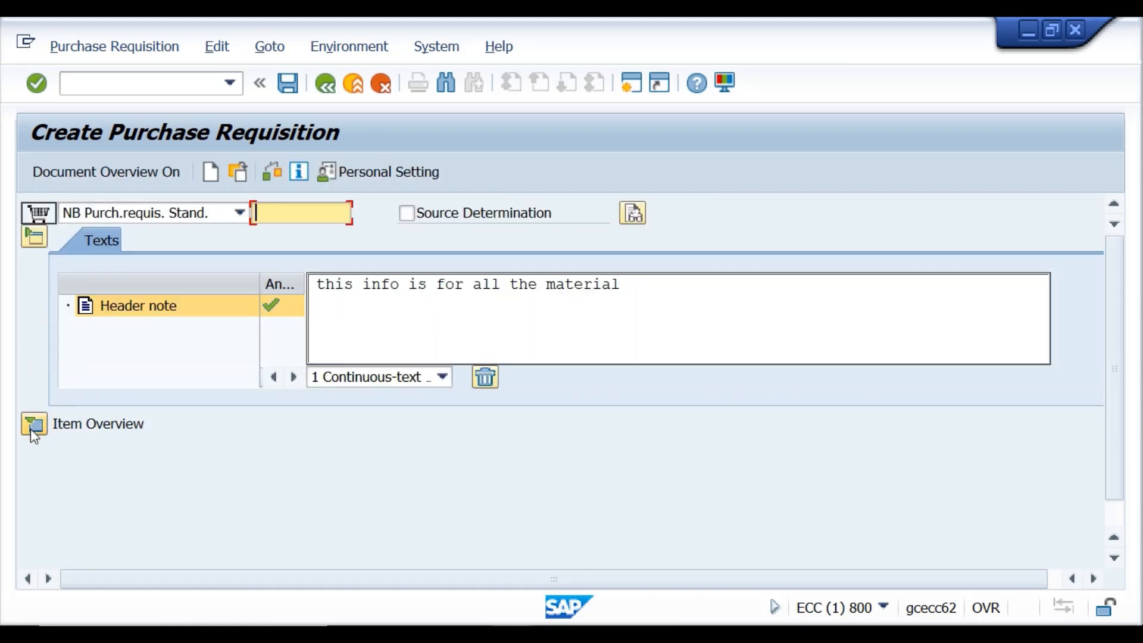
{"action": "left_click", "coordinate": [42, 430]}
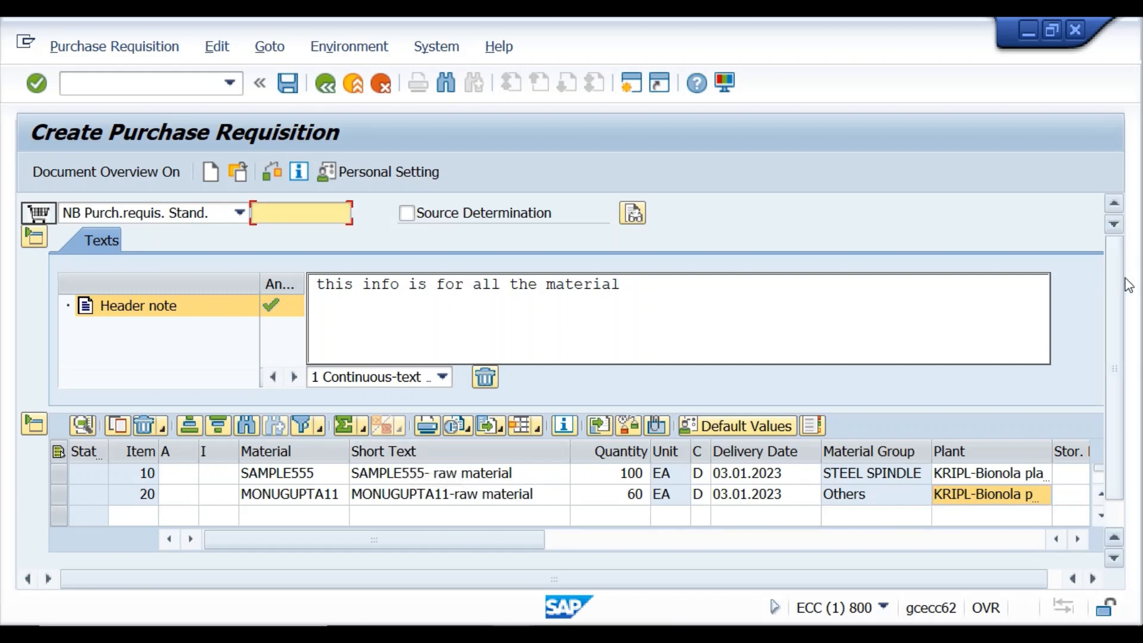
Expand item 20's Item Detail to its Material Data tab, then return to the Word notes.
{"action": "left_click_drag", "start_coordinate": [1119, 282], "coordinate": [1116, 631]}
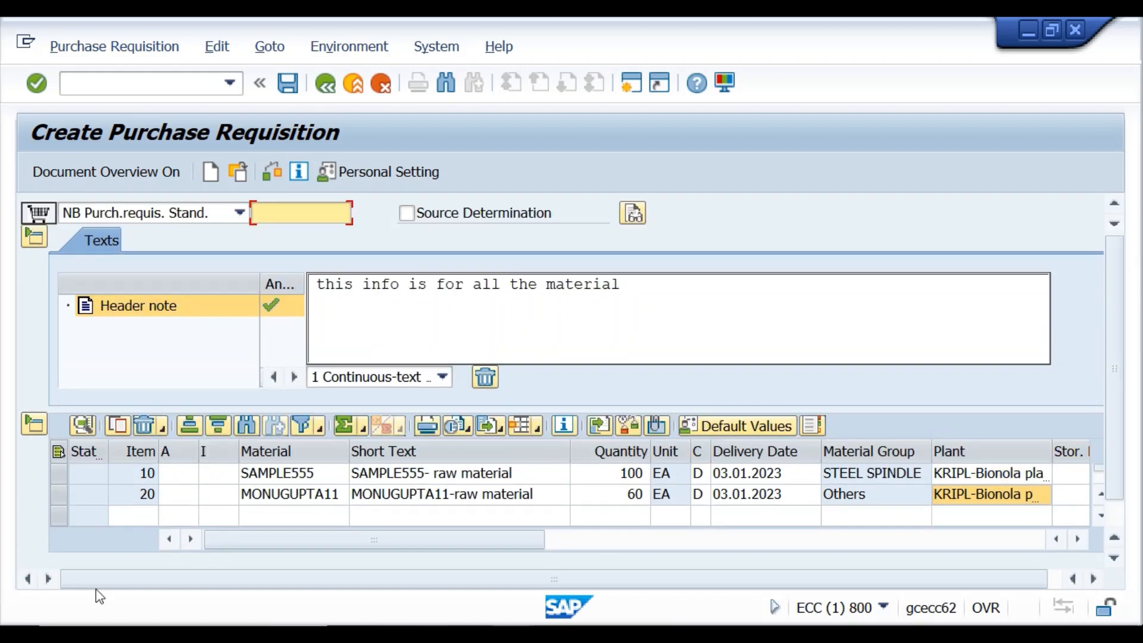
{"action": "left_click_drag", "start_coordinate": [1119, 286], "coordinate": [1122, 465]}
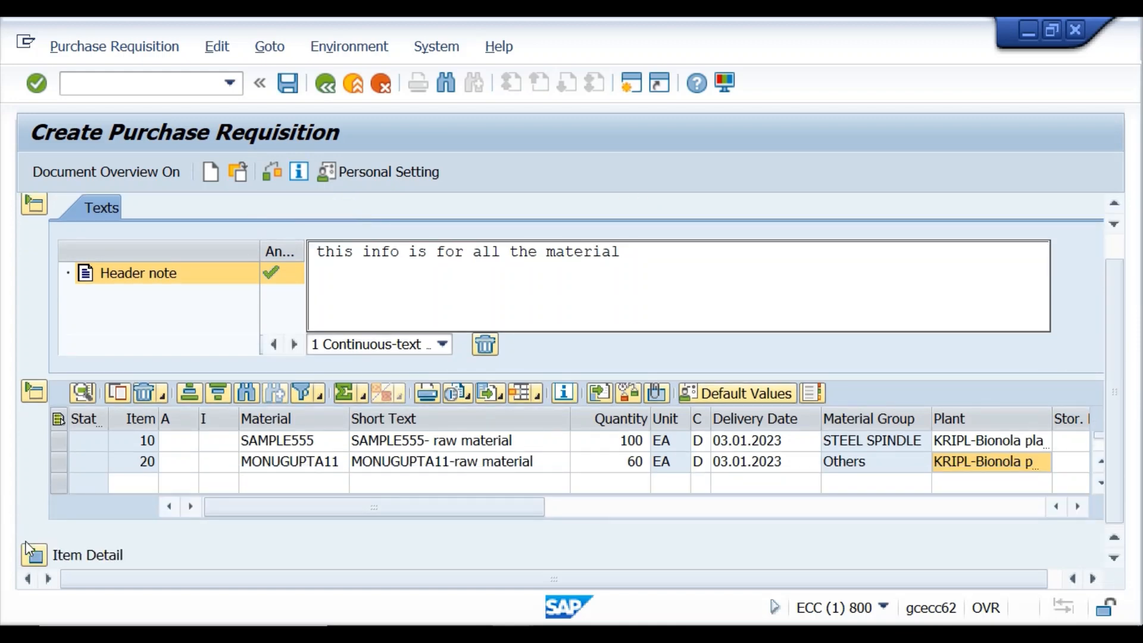
{"action": "left_click", "coordinate": [28, 549]}
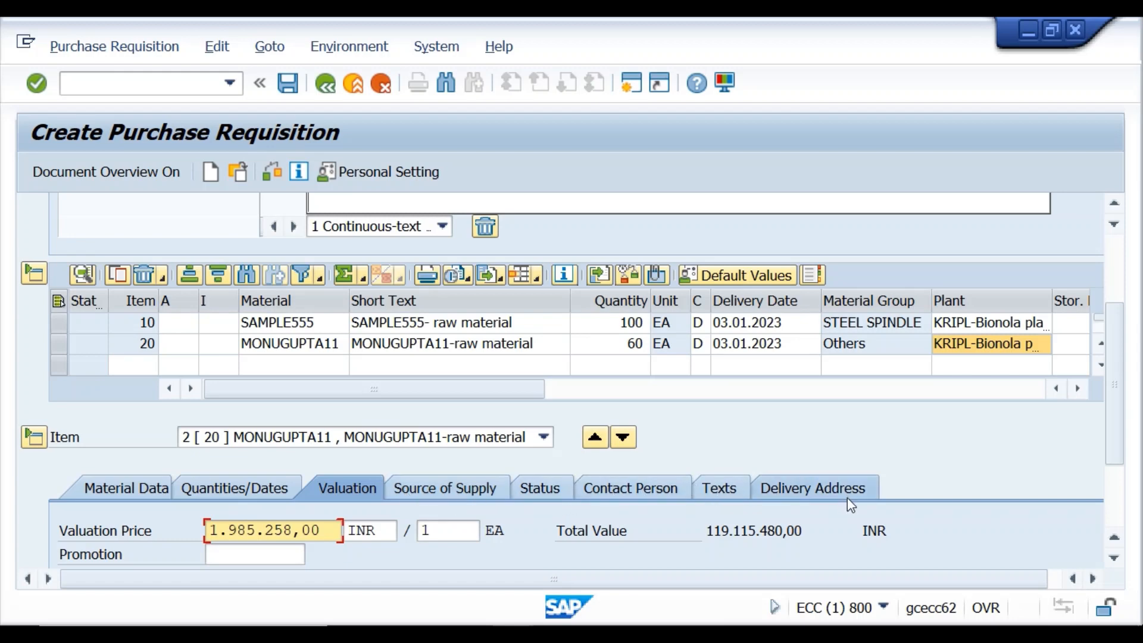
{"action": "left_click", "coordinate": [118, 497]}
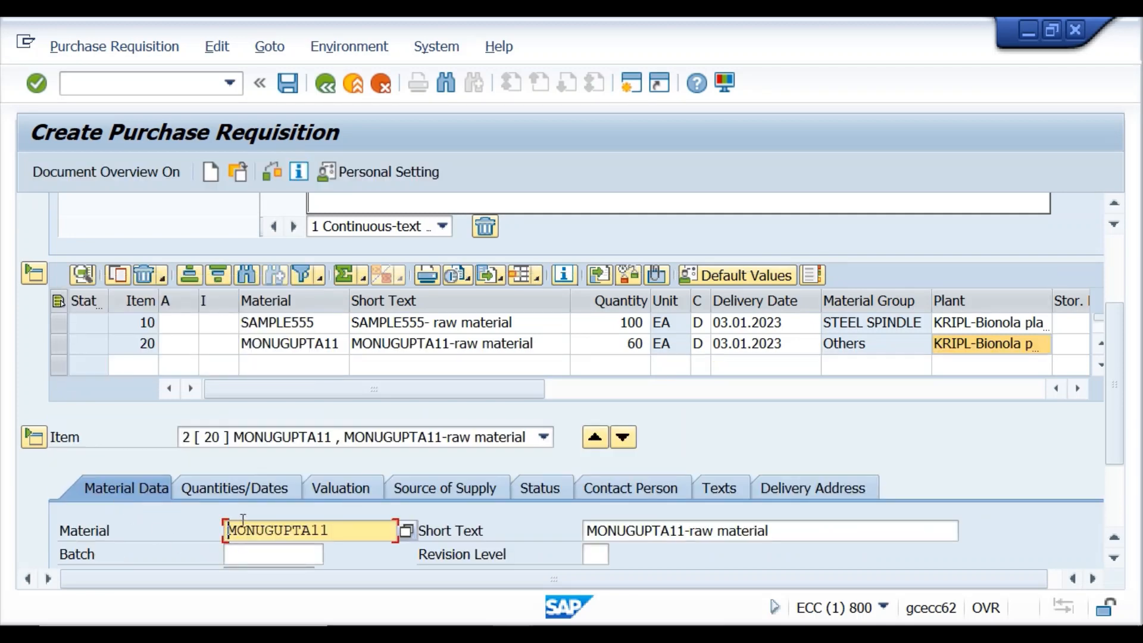
{"action": "left_click", "coordinate": [485, 589]}
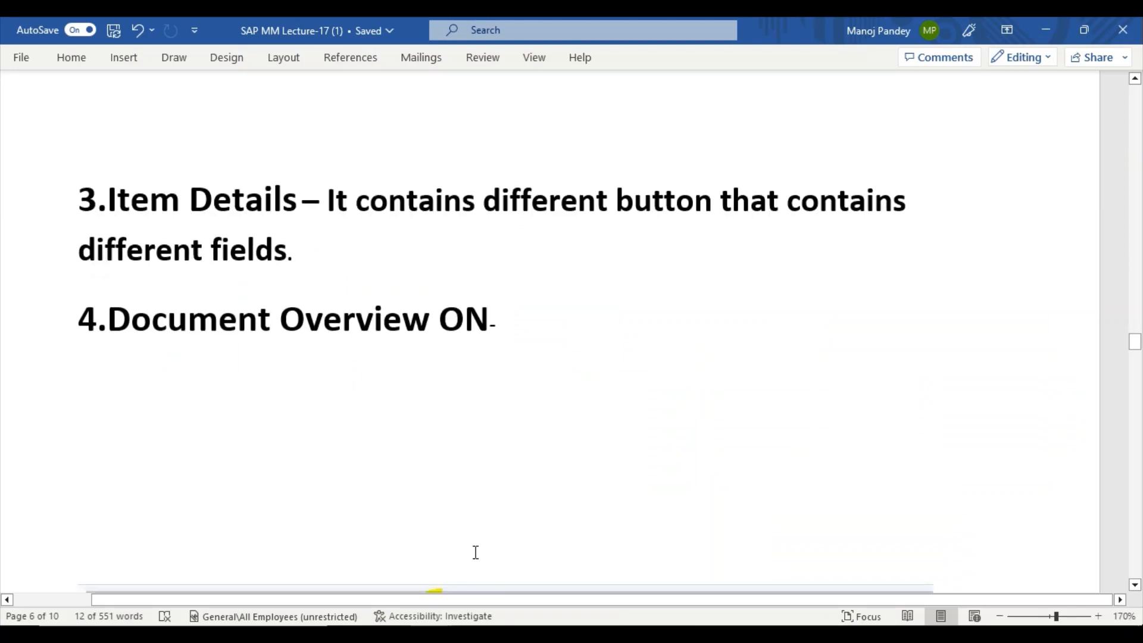
Bring the SAP requisition forward and turn the Document Overview on, then off again.
{"action": "mouse_move", "coordinate": [552, 608]}
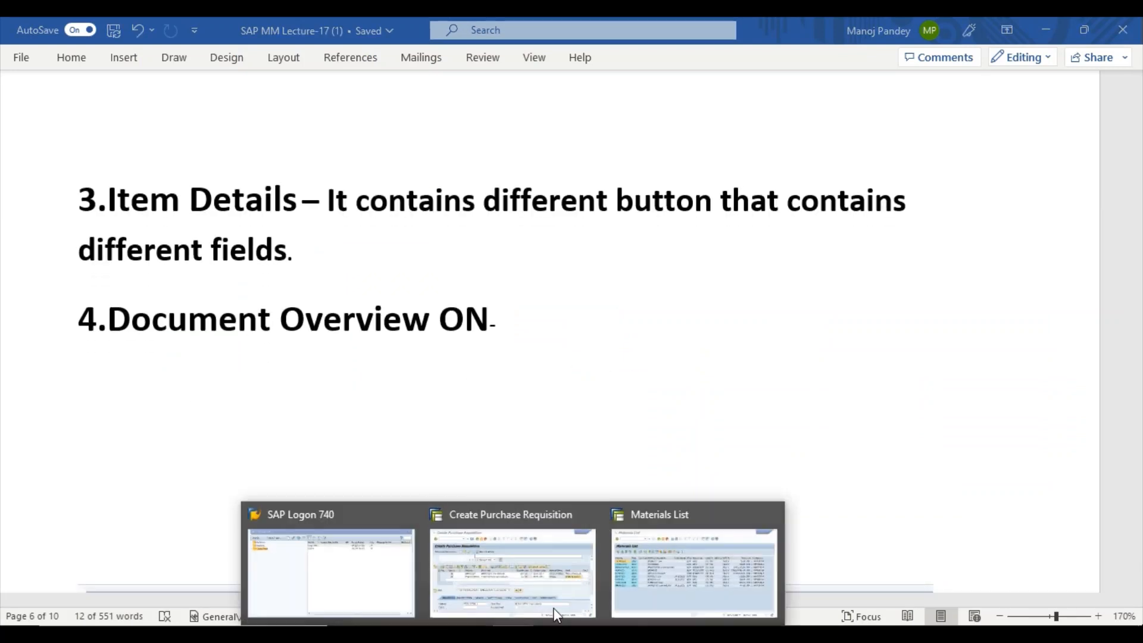
{"action": "left_click", "coordinate": [552, 560]}
{"action": "left_click", "coordinate": [132, 172]}
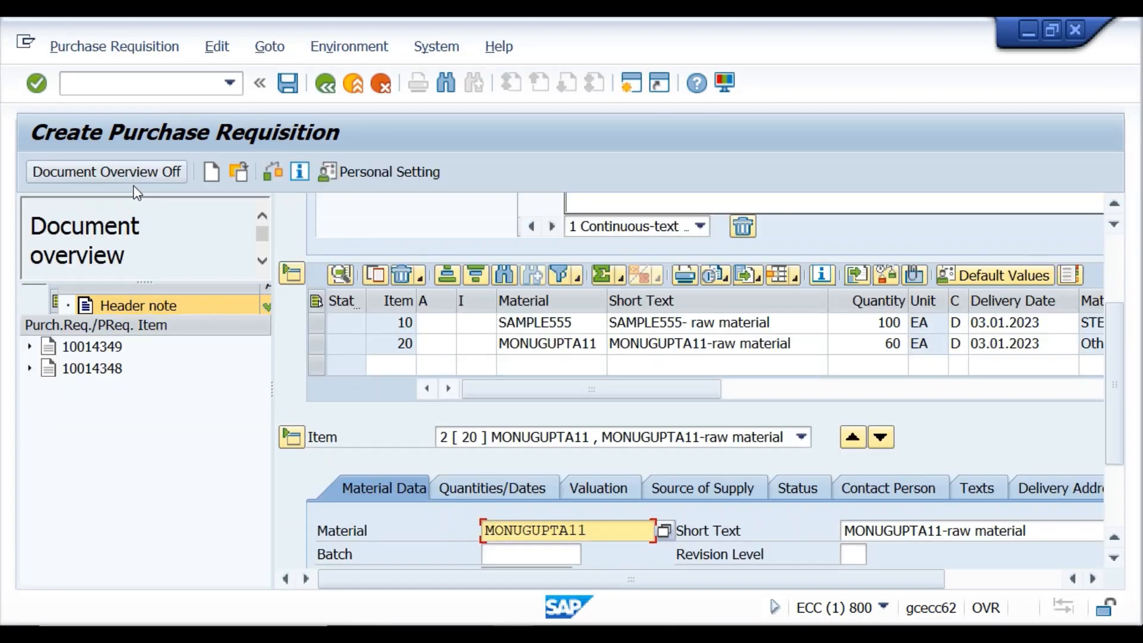
{"action": "left_click", "coordinate": [141, 175]}
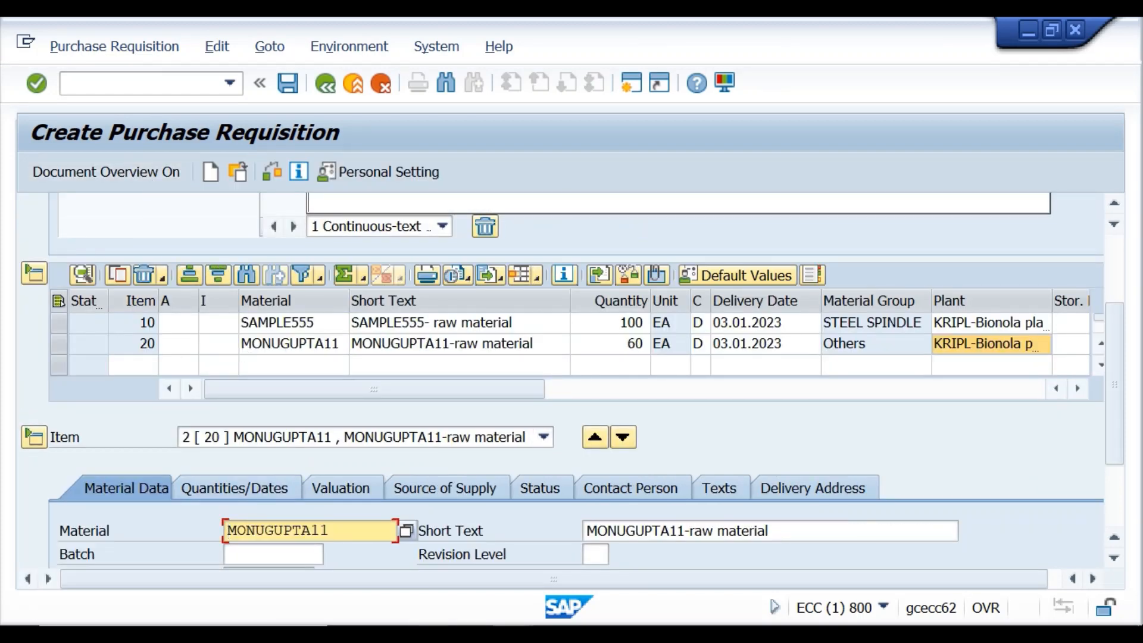
In the Word notes, highlight the words 'all material' in yellow.
{"action": "left_click", "coordinate": [510, 574]}
{"action": "scroll", "coordinate": [355, 363], "scroll_direction": "down", "scroll_amount": 5}
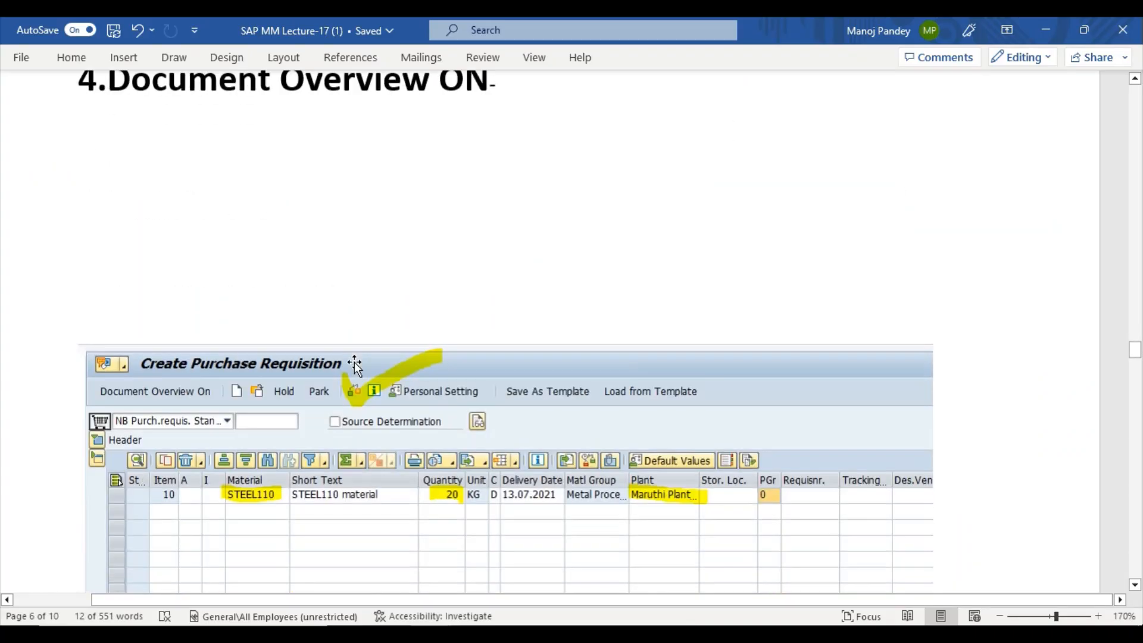
{"action": "scroll", "coordinate": [355, 365], "scroll_direction": "down", "scroll_amount": 5}
{"action": "scroll", "coordinate": [355, 364], "scroll_direction": "down", "scroll_amount": 3}
{"action": "scroll", "coordinate": [355, 364], "scroll_direction": "up", "scroll_amount": 5}
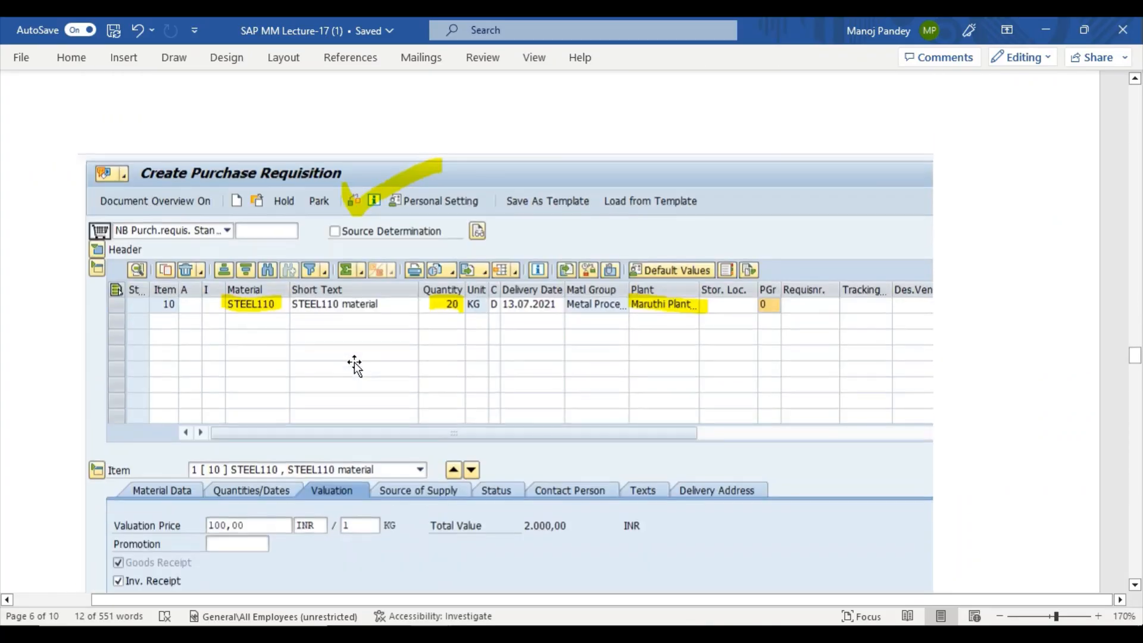
{"action": "scroll", "coordinate": [355, 364], "scroll_direction": "down", "scroll_amount": 10}
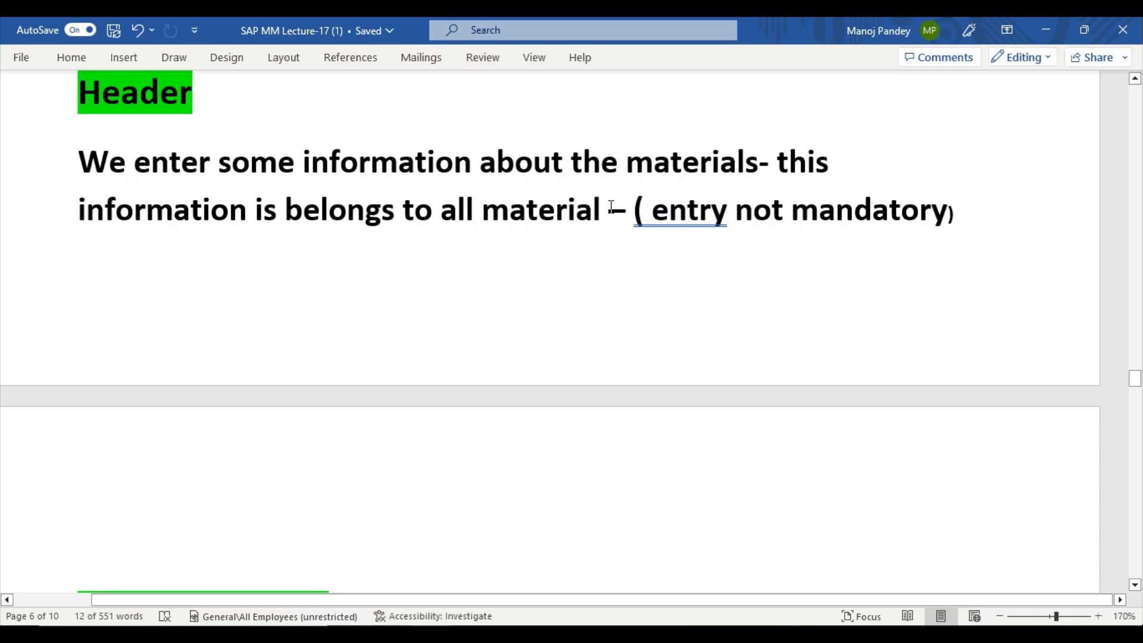
{"action": "left_click_drag", "start_coordinate": [608, 210], "coordinate": [434, 216]}
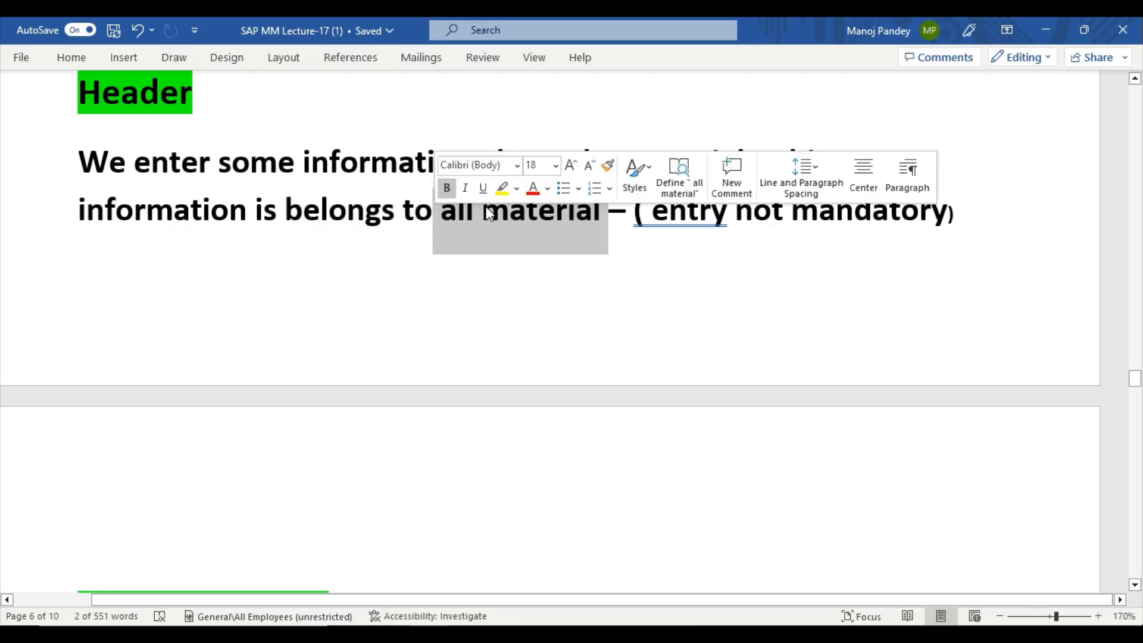
{"action": "left_click", "coordinate": [502, 188]}
{"action": "left_click", "coordinate": [597, 296]}
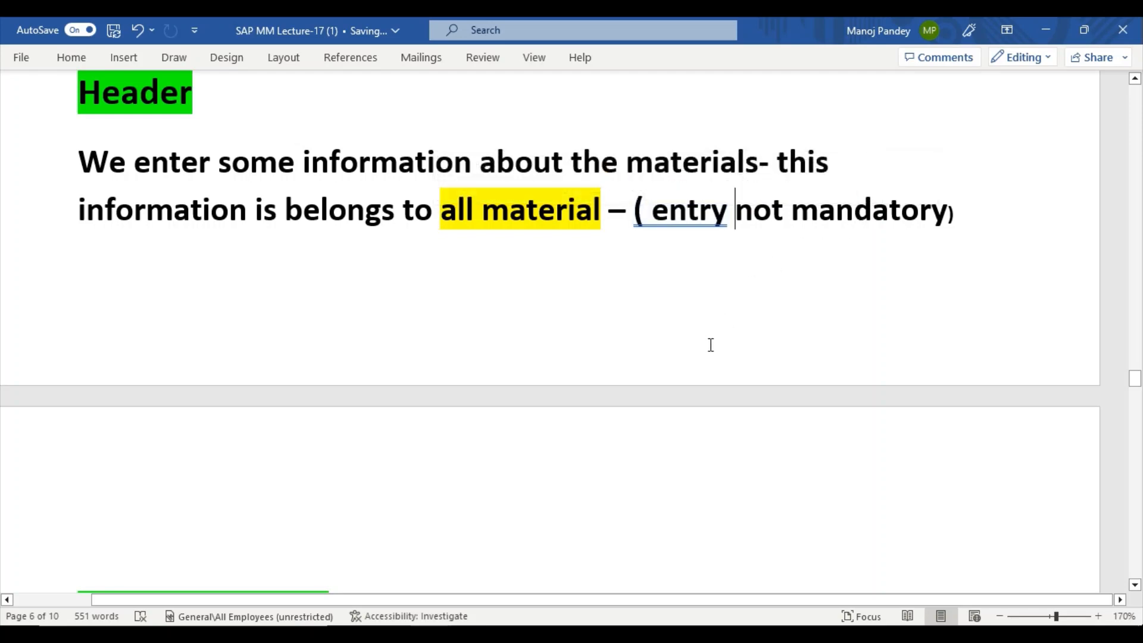
Highlight 'In this we enter Mat, Qty & Plant' and the rest of that sentence through 'PR.' in yellow.
{"action": "scroll", "coordinate": [664, 339], "scroll_direction": "down", "scroll_amount": 5}
{"action": "scroll", "coordinate": [664, 339], "scroll_direction": "down", "scroll_amount": 5}
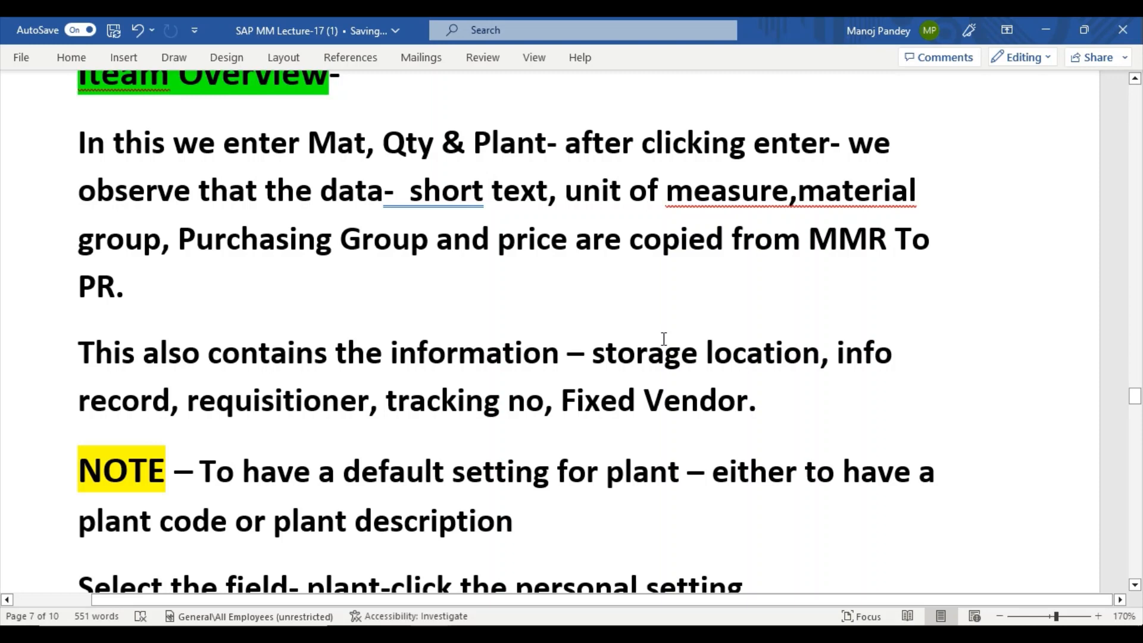
{"action": "scroll", "coordinate": [664, 339], "scroll_direction": "up", "scroll_amount": 2}
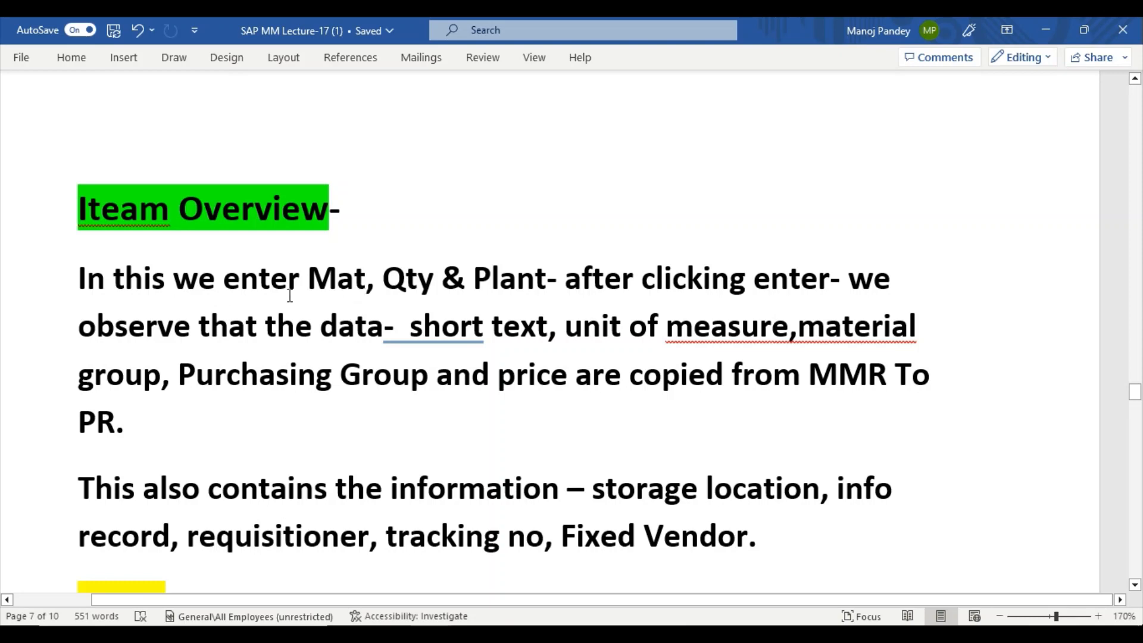
{"action": "left_click_drag", "start_coordinate": [72, 273], "coordinate": [503, 280]}
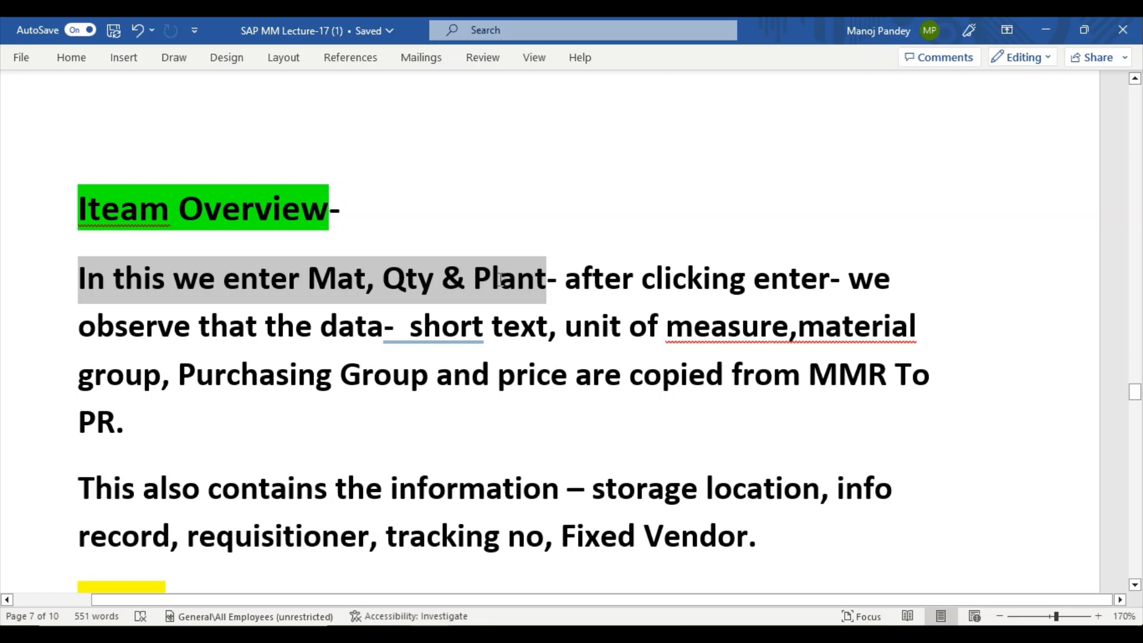
{"action": "left_click", "coordinate": [569, 250]}
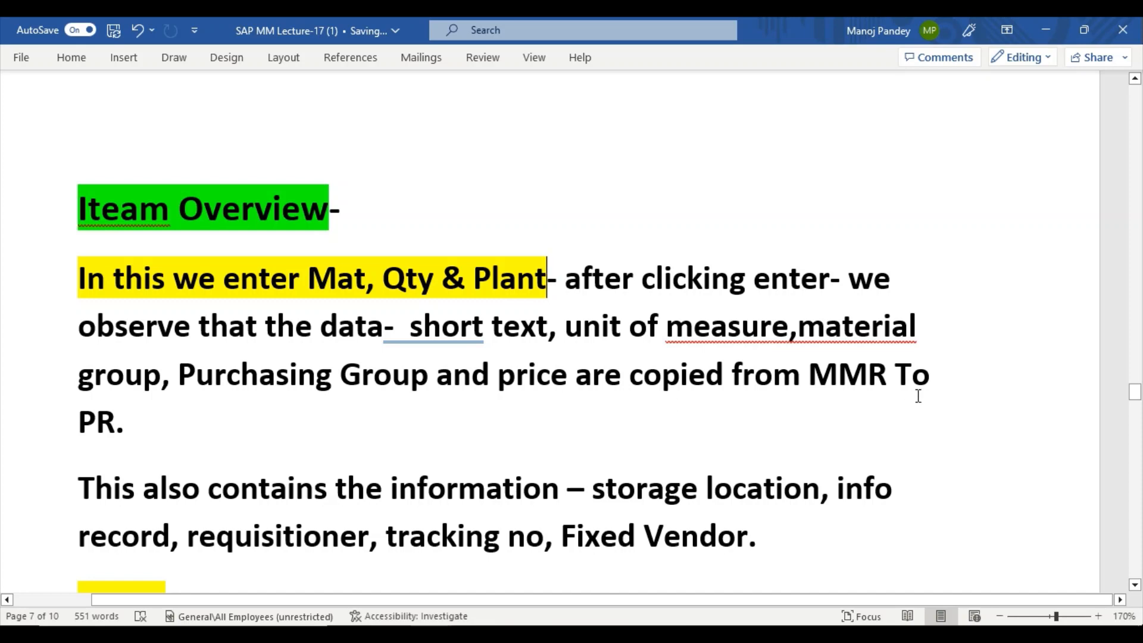
{"action": "left_click", "coordinate": [421, 320]}
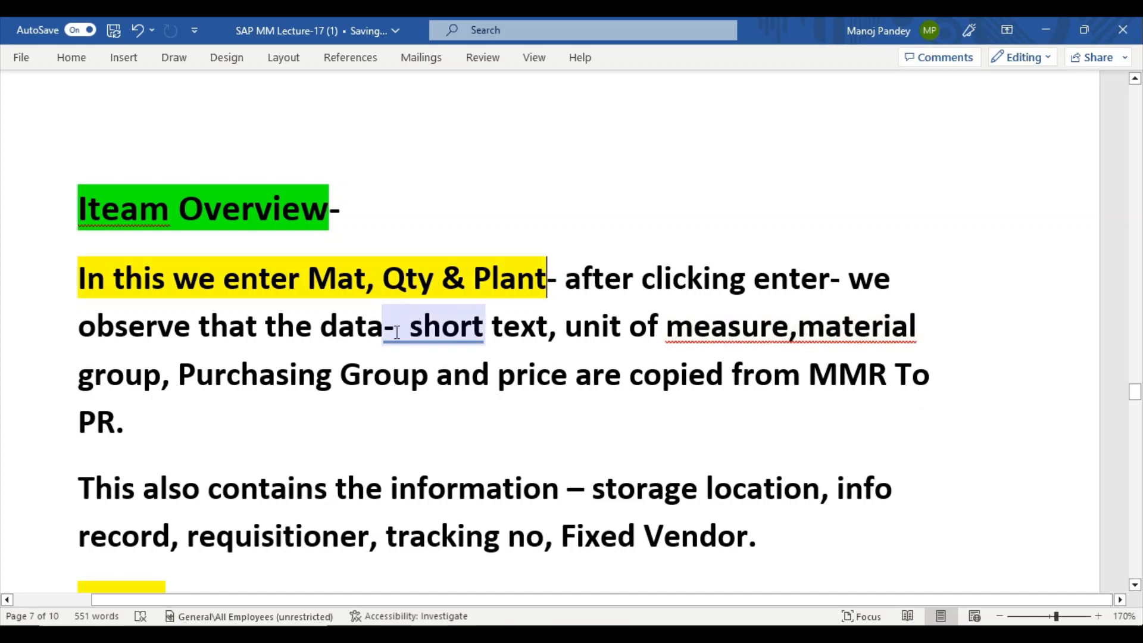
{"action": "left_click_drag", "start_coordinate": [393, 326], "coordinate": [561, 421]}
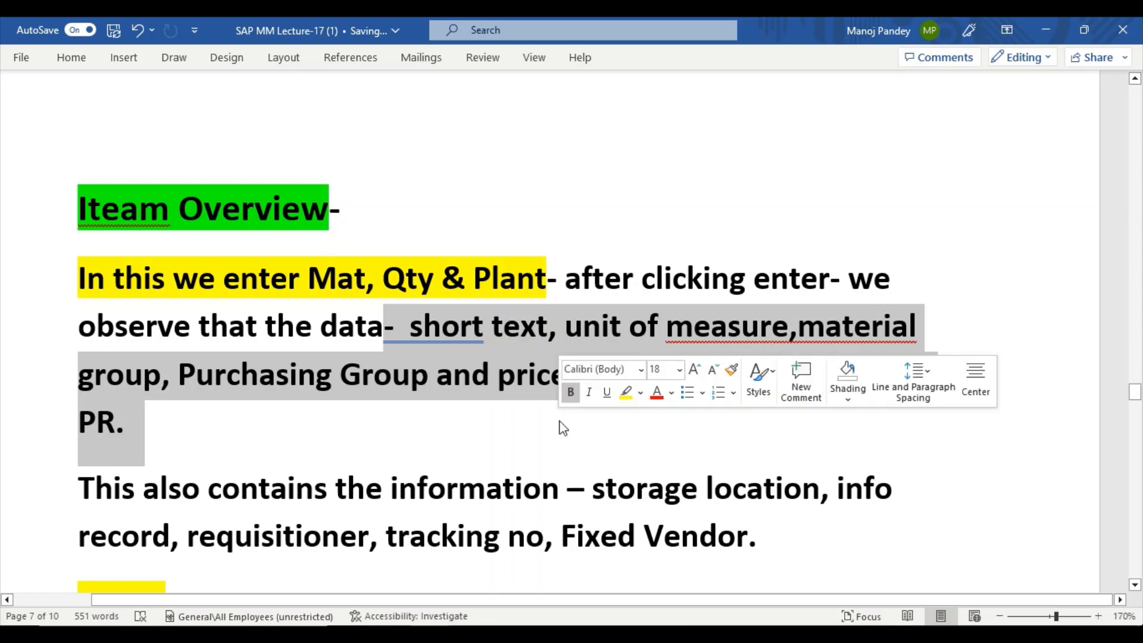
{"action": "left_click", "coordinate": [627, 393]}
{"action": "left_click", "coordinate": [285, 408]}
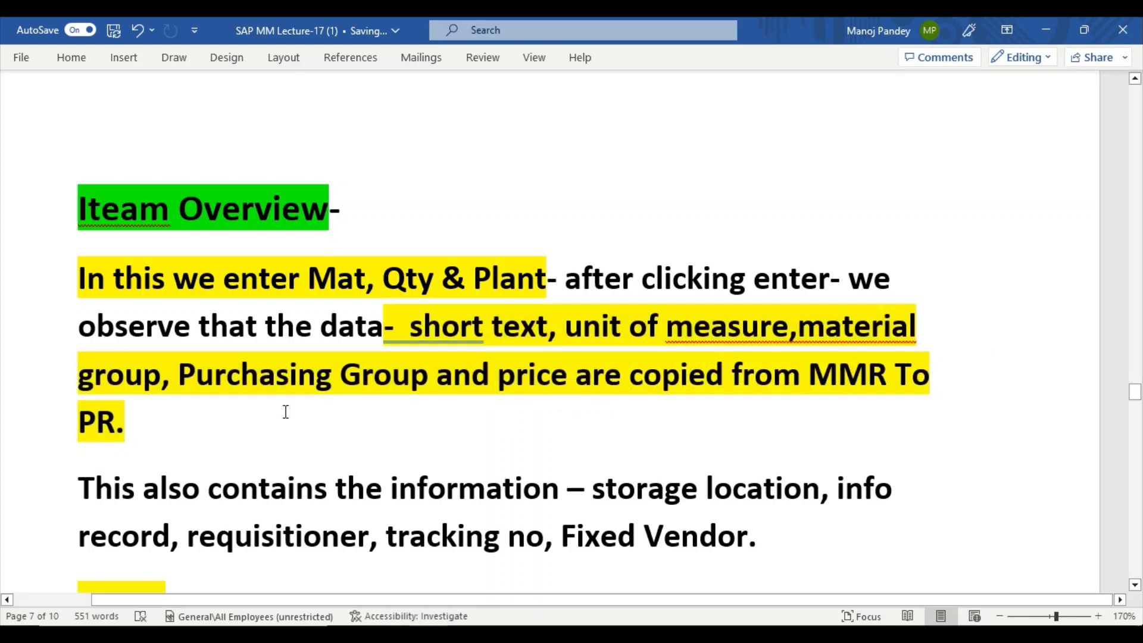
Scroll through the notes to review the NOTE on defaulting the plant.
{"action": "scroll", "coordinate": [285, 409], "scroll_direction": "down", "scroll_amount": 5}
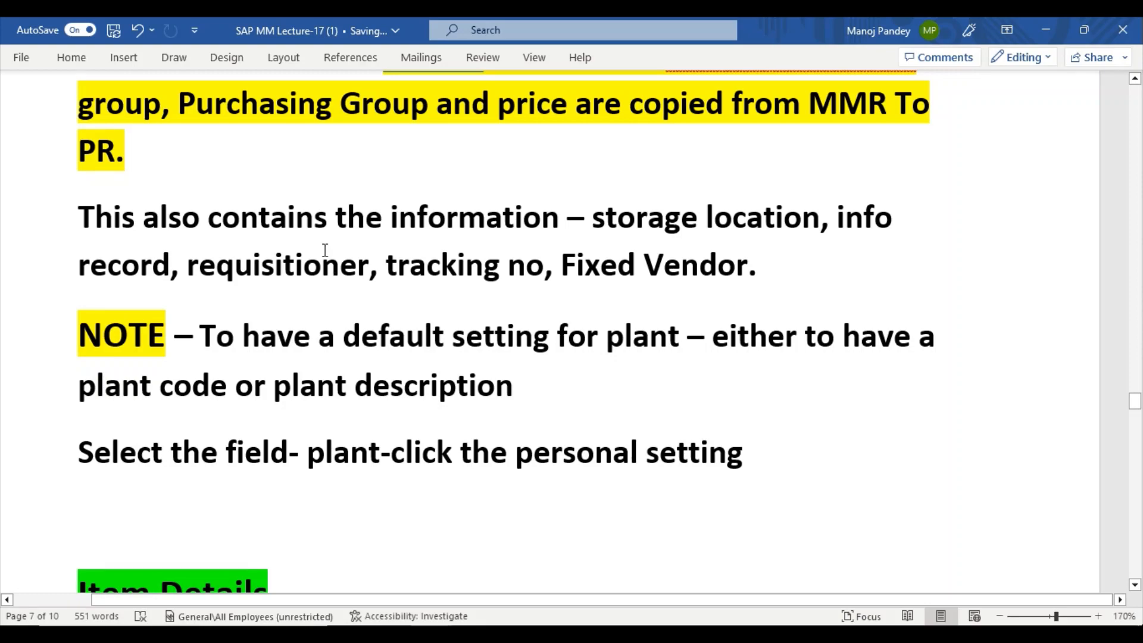
{"action": "scroll", "coordinate": [325, 250], "scroll_direction": "up", "scroll_amount": 5}
{"action": "scroll", "coordinate": [324, 250], "scroll_direction": "down", "scroll_amount": 4}
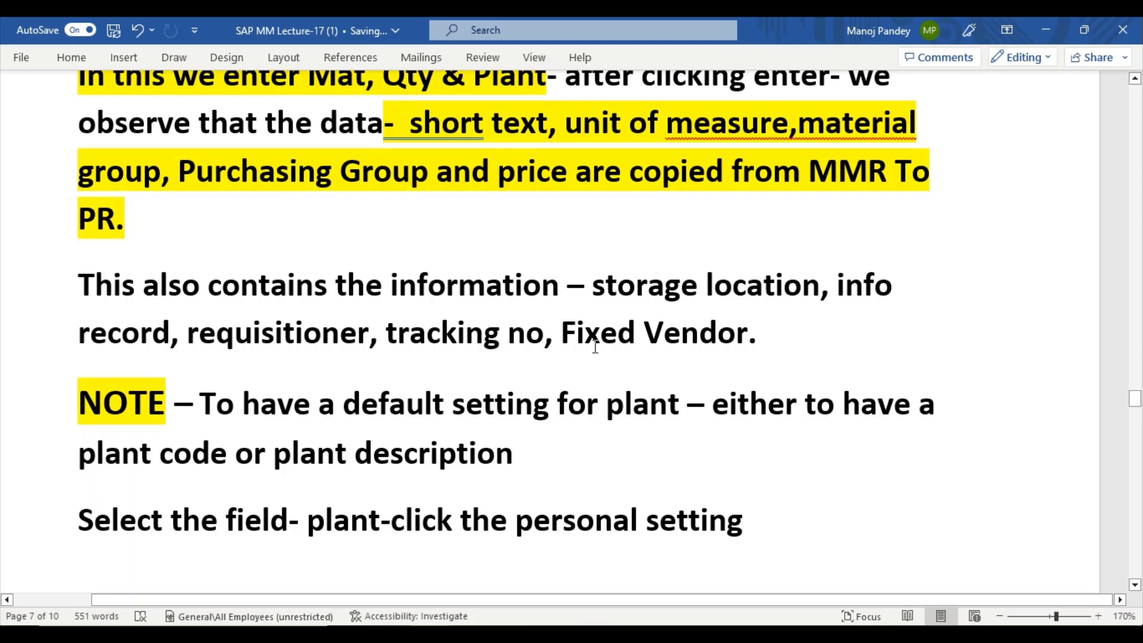
{"action": "scroll", "coordinate": [595, 333], "scroll_direction": "down", "scroll_amount": 3}
{"action": "scroll", "coordinate": [594, 326], "scroll_direction": "up", "scroll_amount": 1}
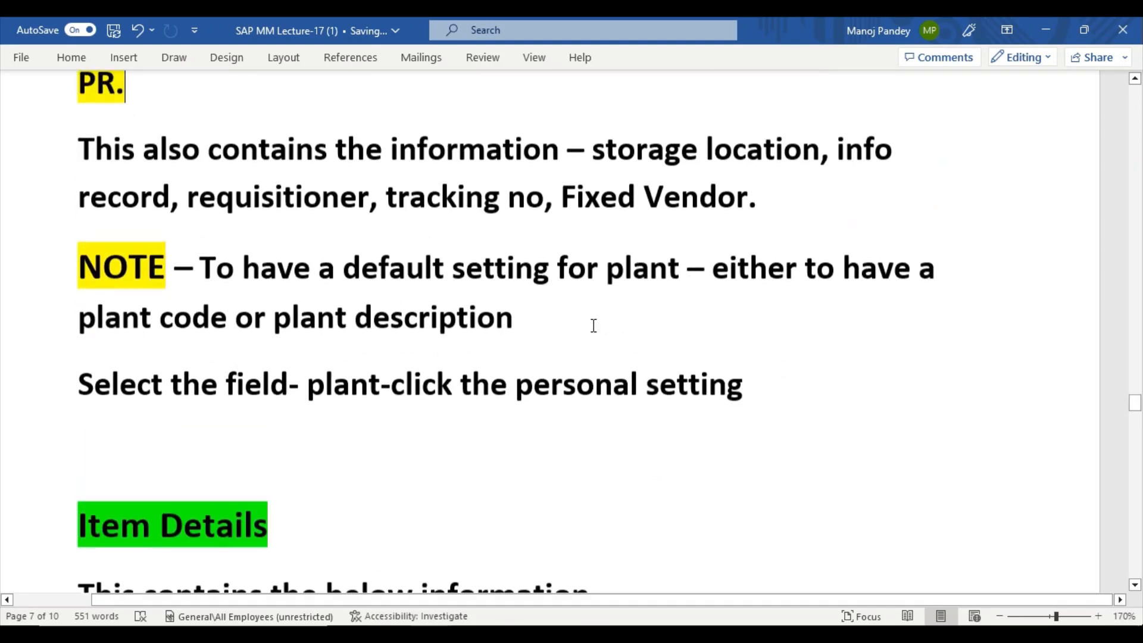
{"action": "scroll", "coordinate": [593, 326], "scroll_direction": "down", "scroll_amount": 1}
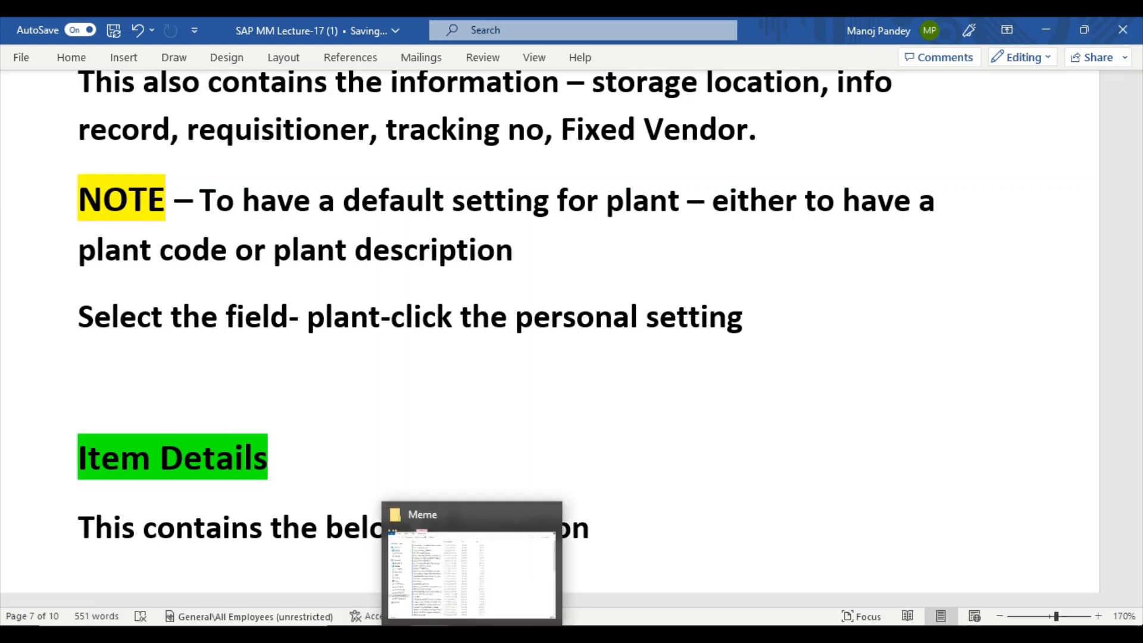
Scroll the SAP item grid to the Plant column and inspect both items' plant, KRIPL-Bionola plant.
{"action": "mouse_move", "coordinate": [514, 634]}
{"action": "left_click", "coordinate": [589, 592]}
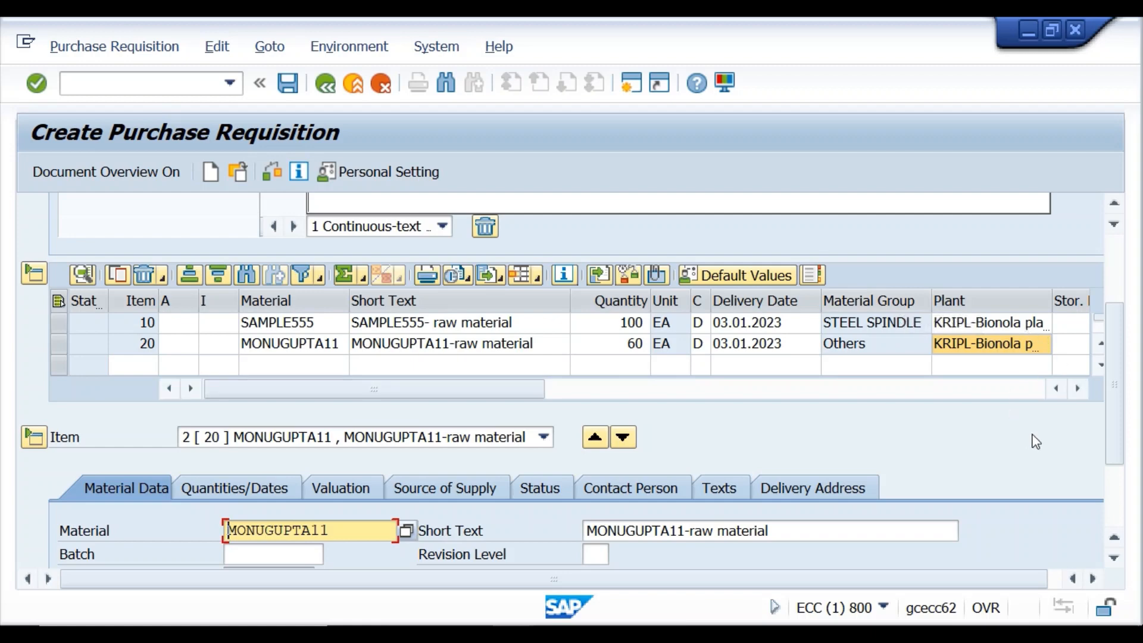
{"action": "left_click", "coordinate": [1077, 388]}
{"action": "left_click", "coordinate": [1076, 388]}
{"action": "left_click", "coordinate": [1077, 388]}
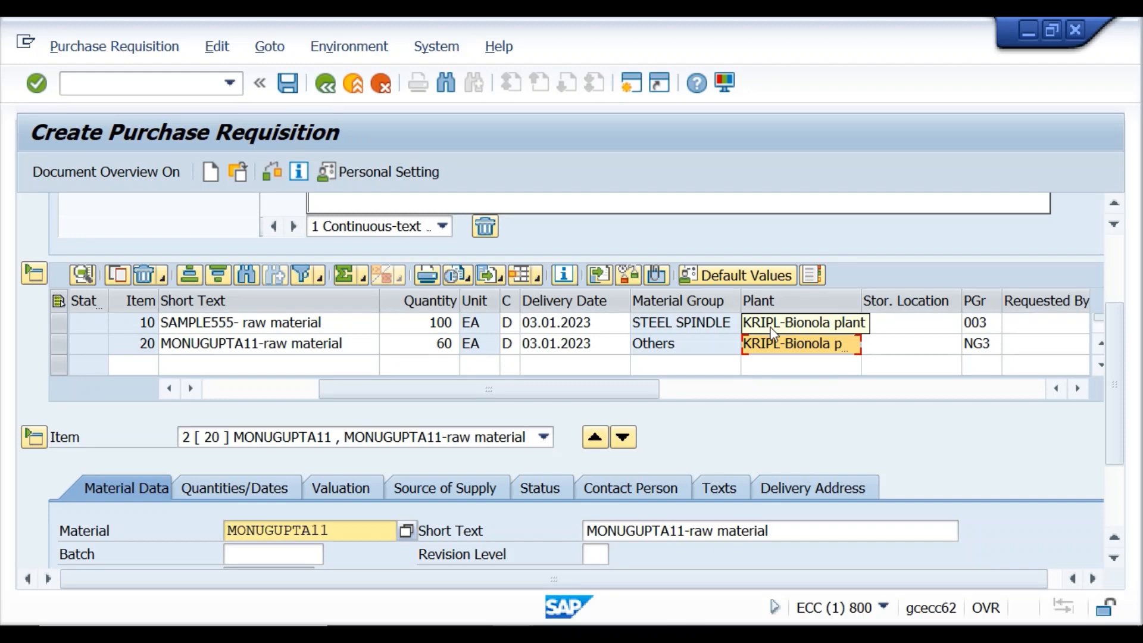
{"action": "left_click", "coordinate": [819, 347]}
{"action": "left_click", "coordinate": [766, 322]}
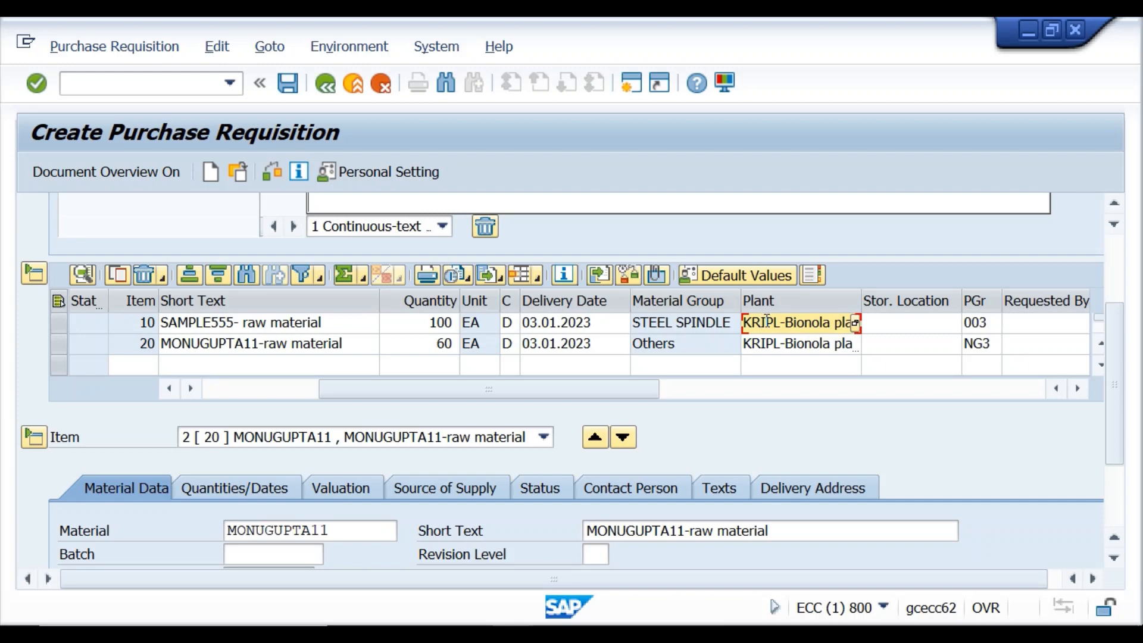
{"action": "left_click", "coordinate": [351, 47]}
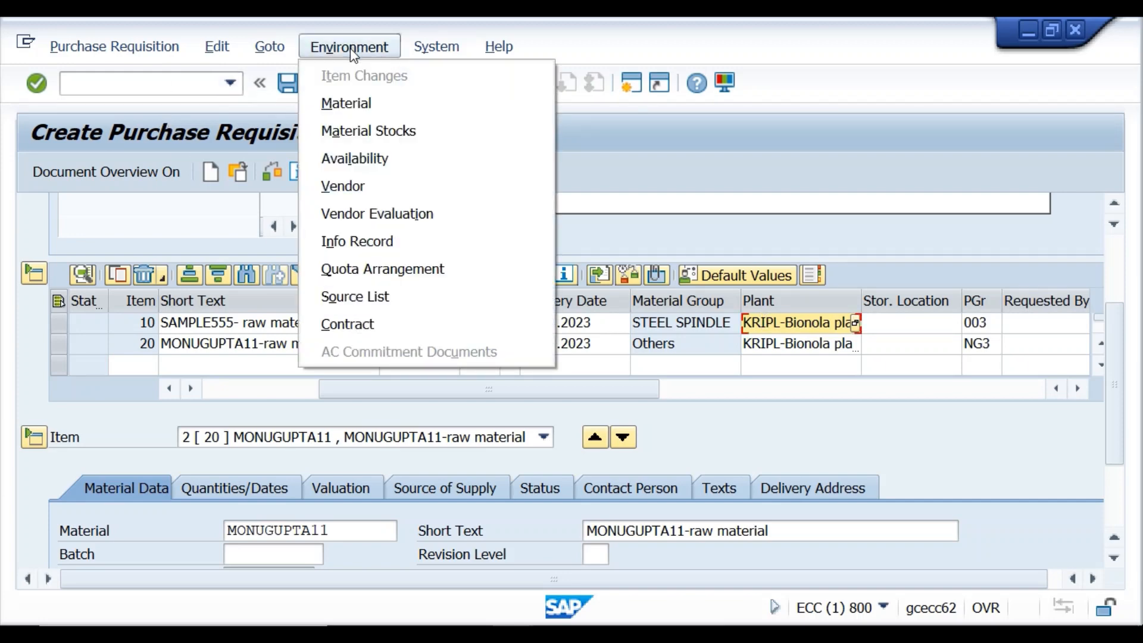
{"action": "left_click", "coordinate": [638, 177]}
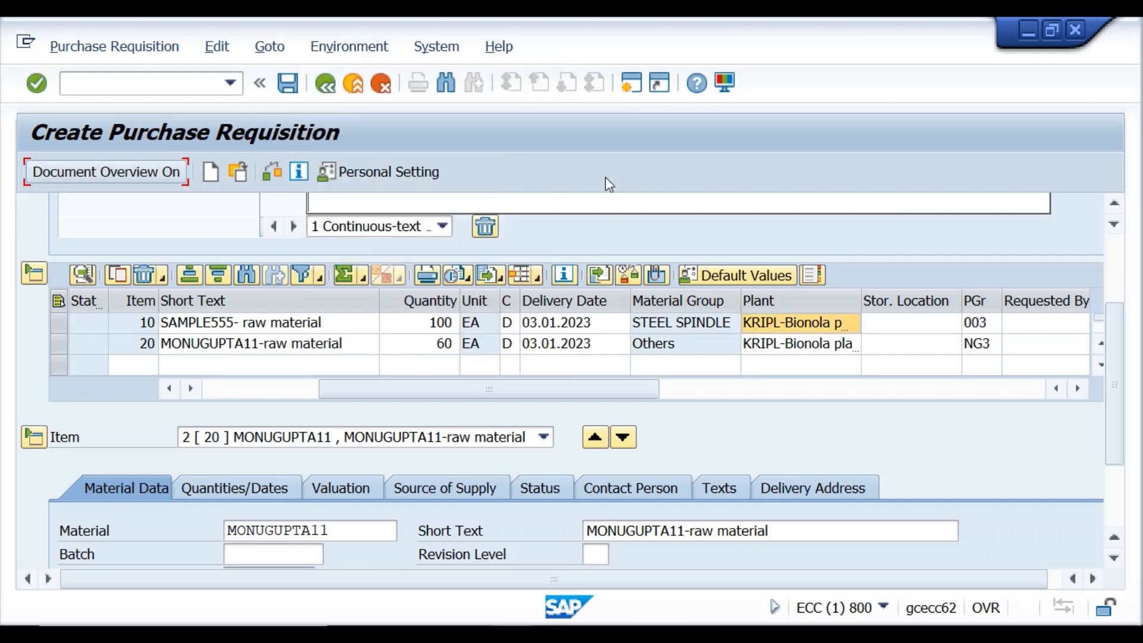
{"action": "left_click", "coordinate": [814, 328]}
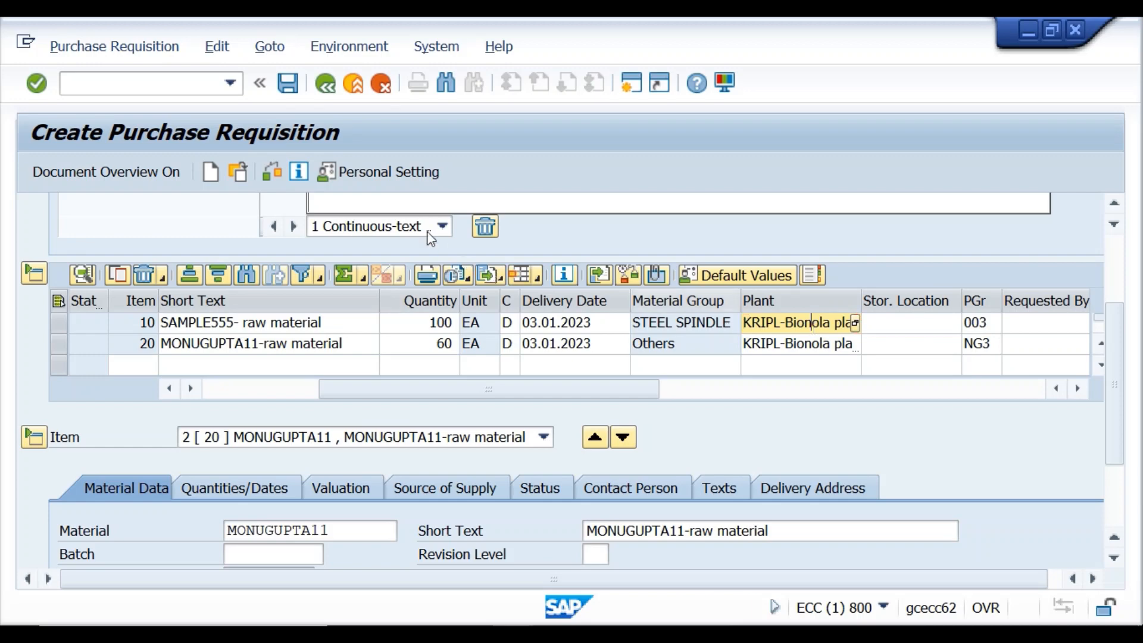
Turn on Display key in personal settings so items show plant KR01 and material groups 0002, KESARIOTH.
{"action": "left_click", "coordinate": [381, 170]}
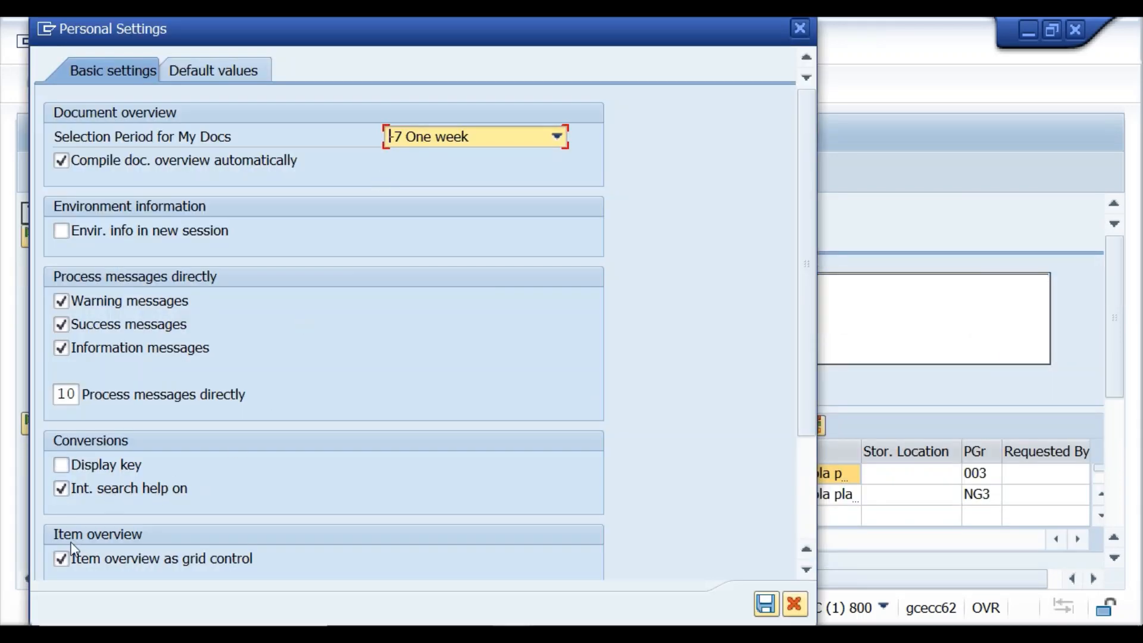
{"action": "left_click", "coordinate": [62, 465]}
{"action": "left_click", "coordinate": [765, 604]}
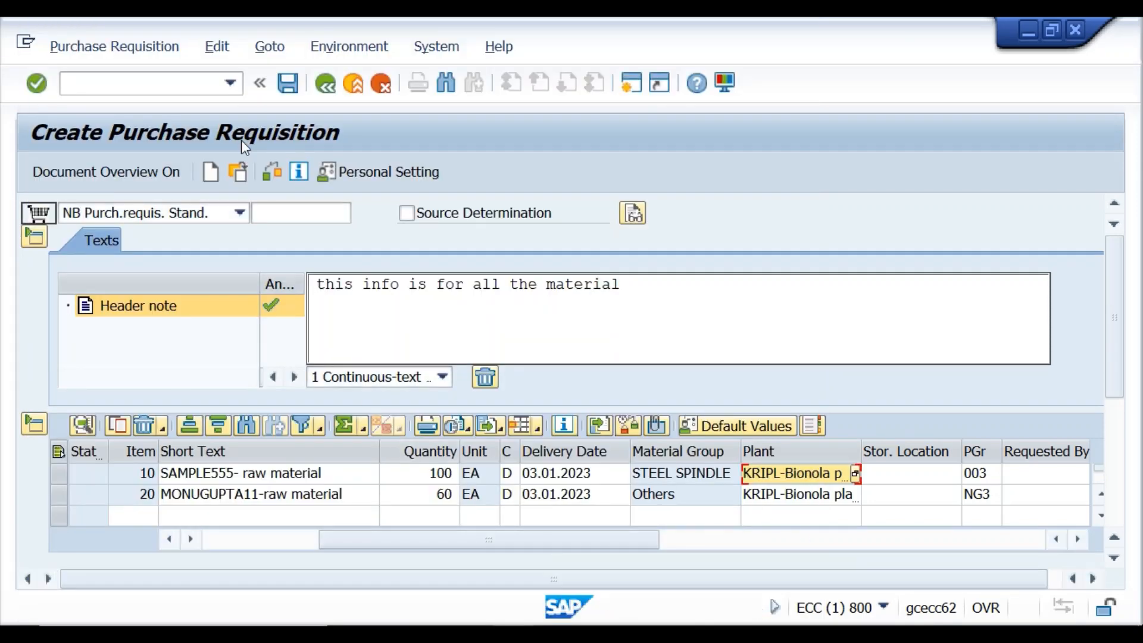
{"action": "left_click", "coordinate": [272, 171]}
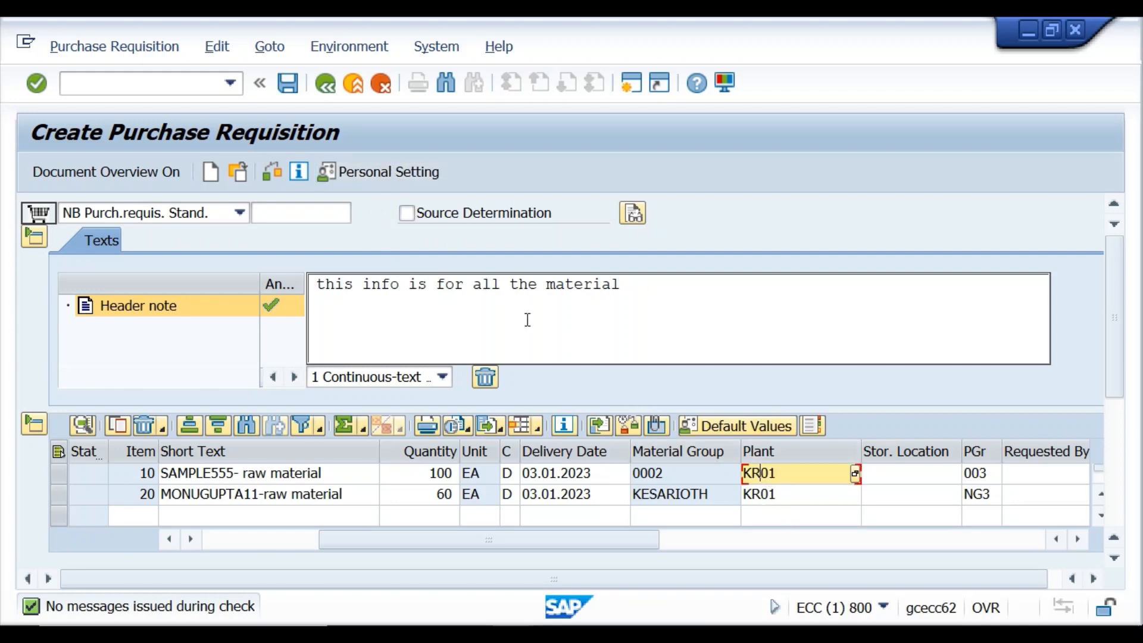
{"action": "left_click", "coordinate": [375, 175]}
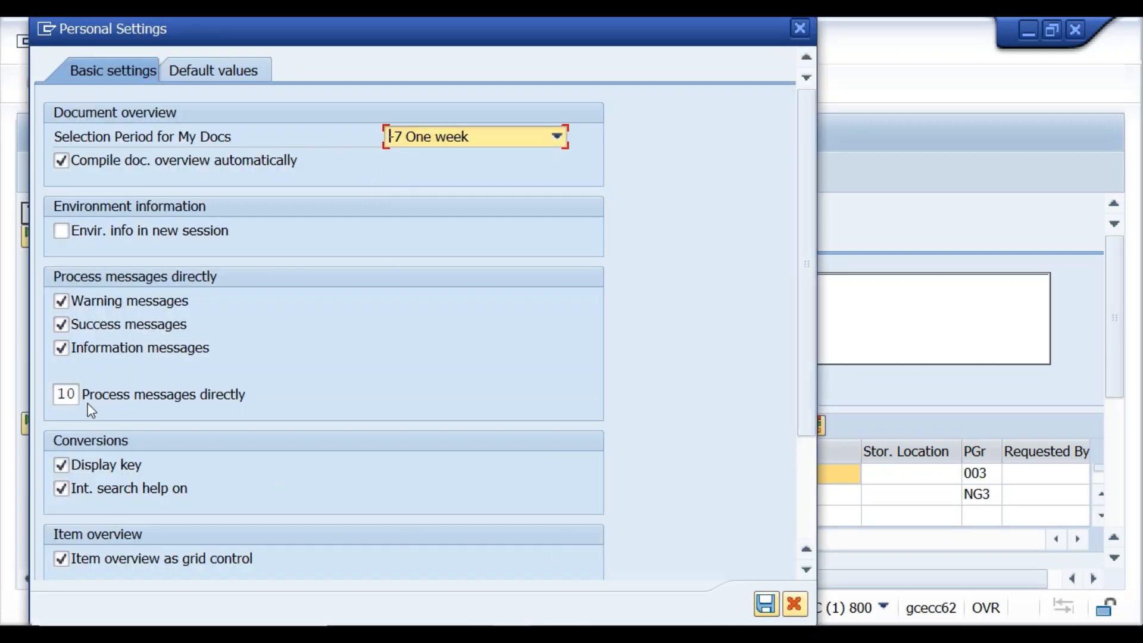
{"action": "left_click", "coordinate": [761, 613]}
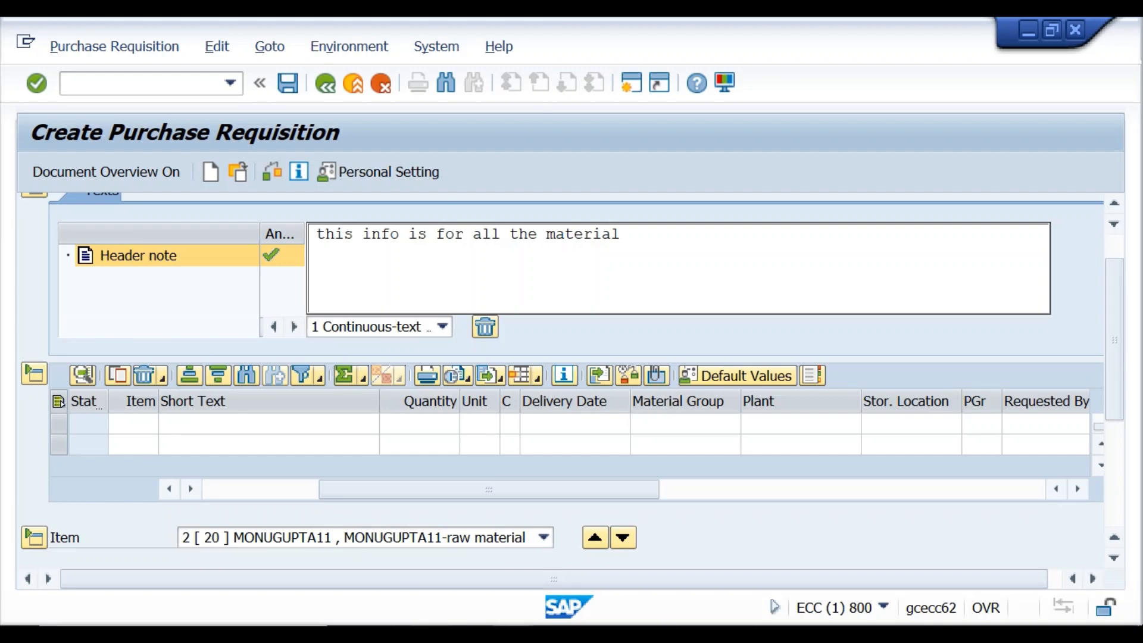
{"action": "left_click", "coordinate": [430, 633]}
Highlight the Word line 'Select the field- plant-click the personal setting' in yellow, then return to SAP.
{"action": "left_click", "coordinate": [458, 600]}
{"action": "scroll", "coordinate": [439, 515], "scroll_direction": "down", "scroll_amount": 3}
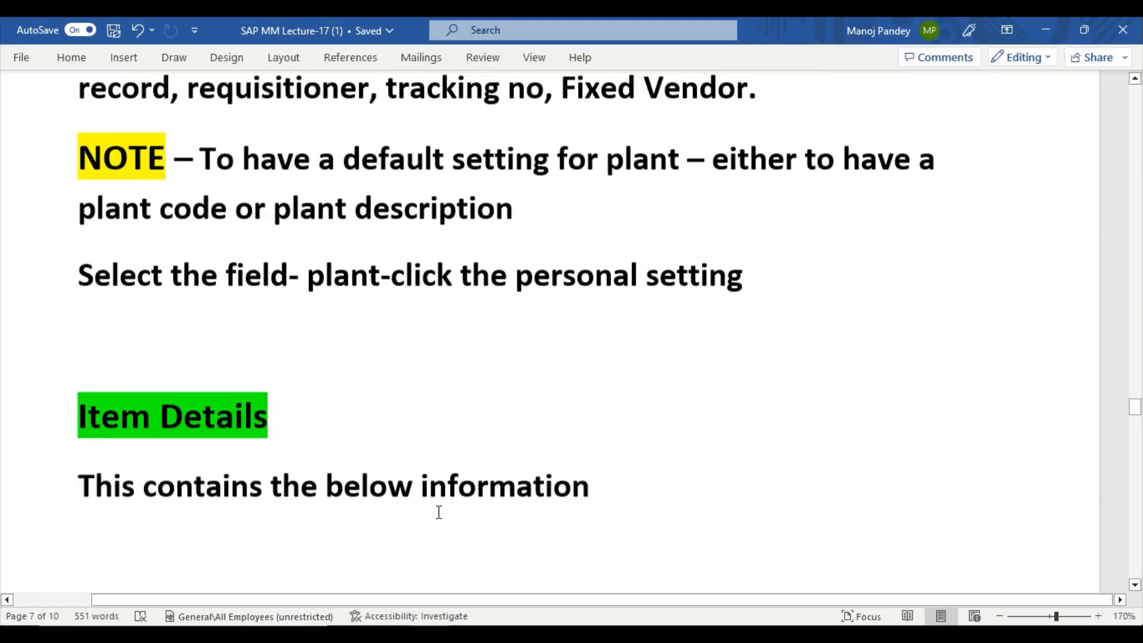
{"action": "scroll", "coordinate": [437, 511], "scroll_direction": "up", "scroll_amount": 5}
{"action": "scroll", "coordinate": [437, 510], "scroll_direction": "down", "scroll_amount": 4}
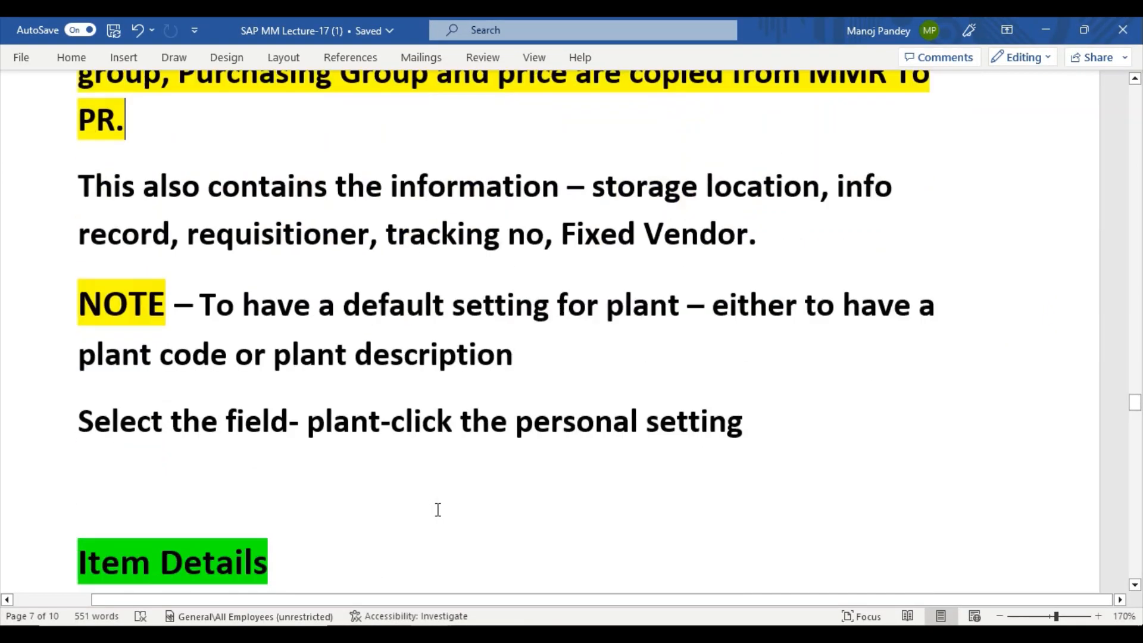
{"action": "scroll", "coordinate": [387, 488], "scroll_direction": "up", "scroll_amount": 3}
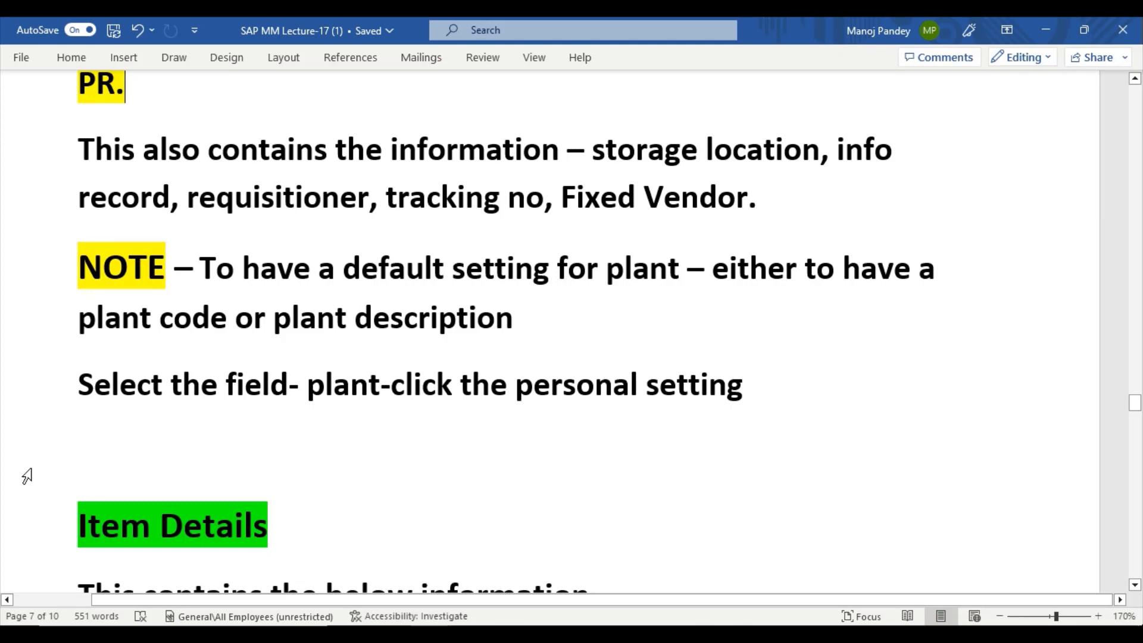
{"action": "left_click_drag", "start_coordinate": [80, 387], "coordinate": [734, 395]}
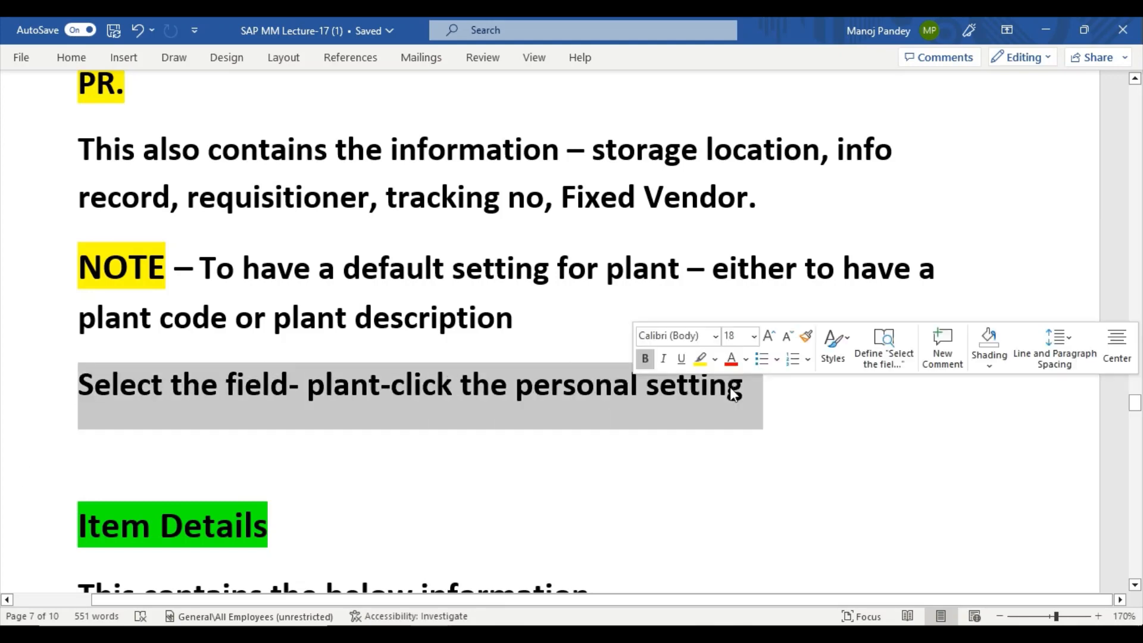
{"action": "left_click", "coordinate": [702, 360]}
{"action": "key", "text": "Right"}
{"action": "scroll", "coordinate": [530, 494], "scroll_direction": "down", "scroll_amount": 4}
{"action": "scroll", "coordinate": [474, 492], "scroll_direction": "down", "scroll_amount": 3}
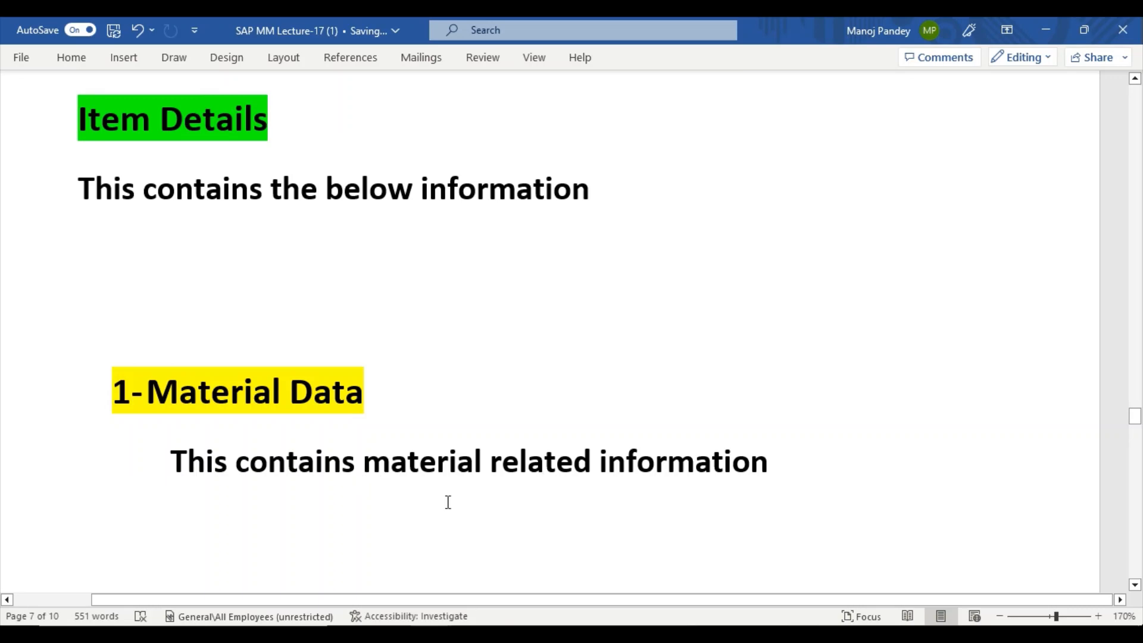
{"action": "mouse_move", "coordinate": [529, 631]}
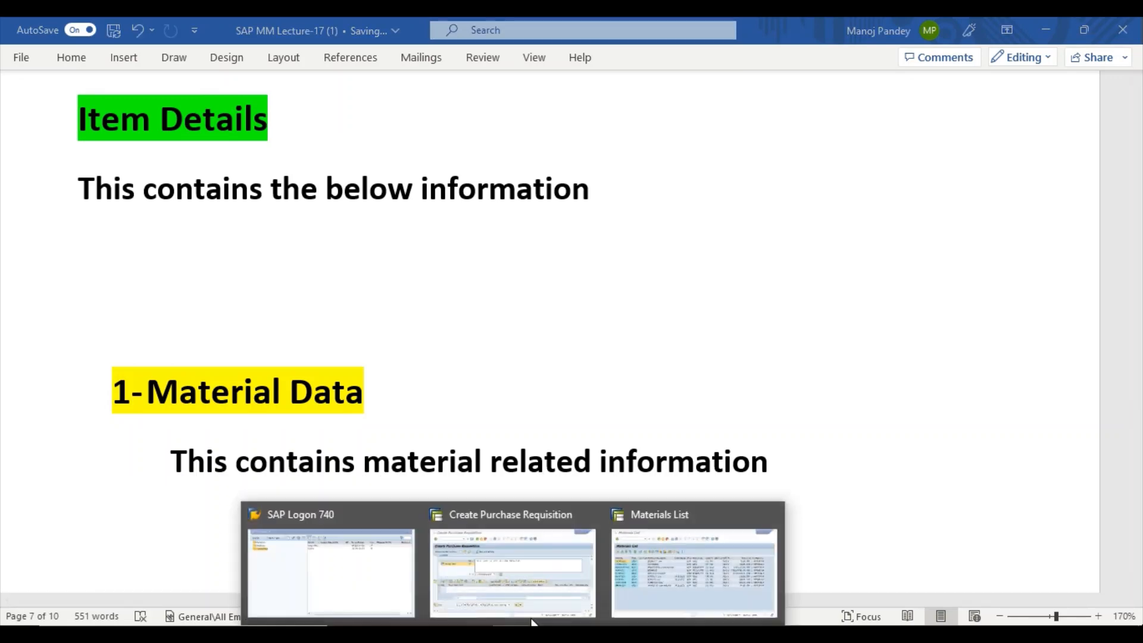
{"action": "left_click", "coordinate": [549, 577]}
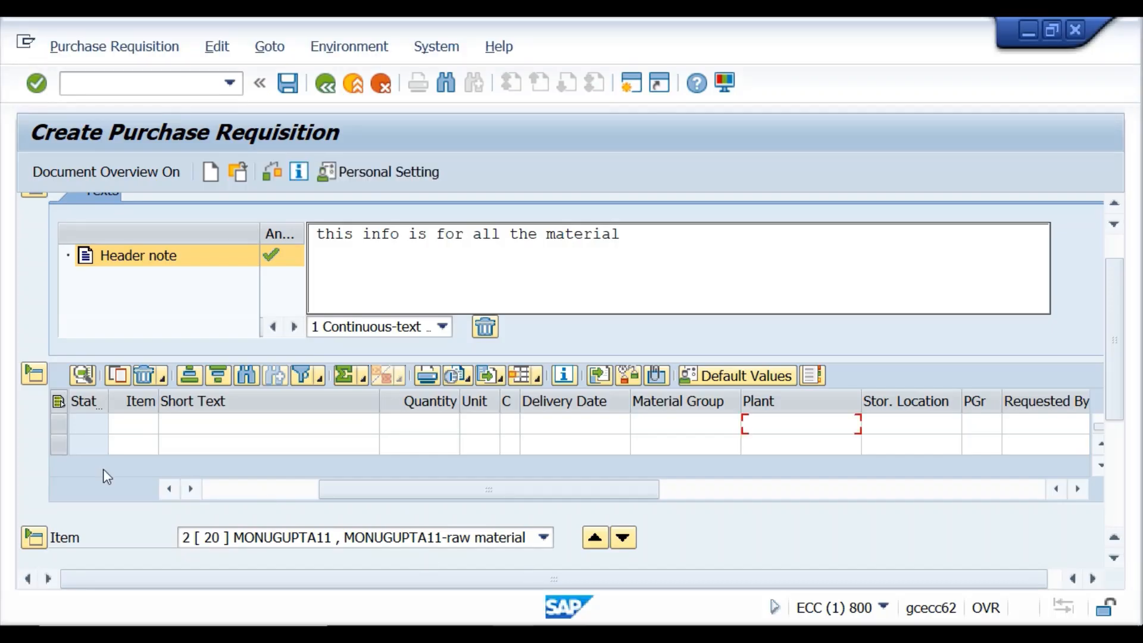
Review item 20's material number, material group and short text in its Material Data.
{"action": "scroll", "coordinate": [118, 530], "scroll_direction": "down", "scroll_amount": 5}
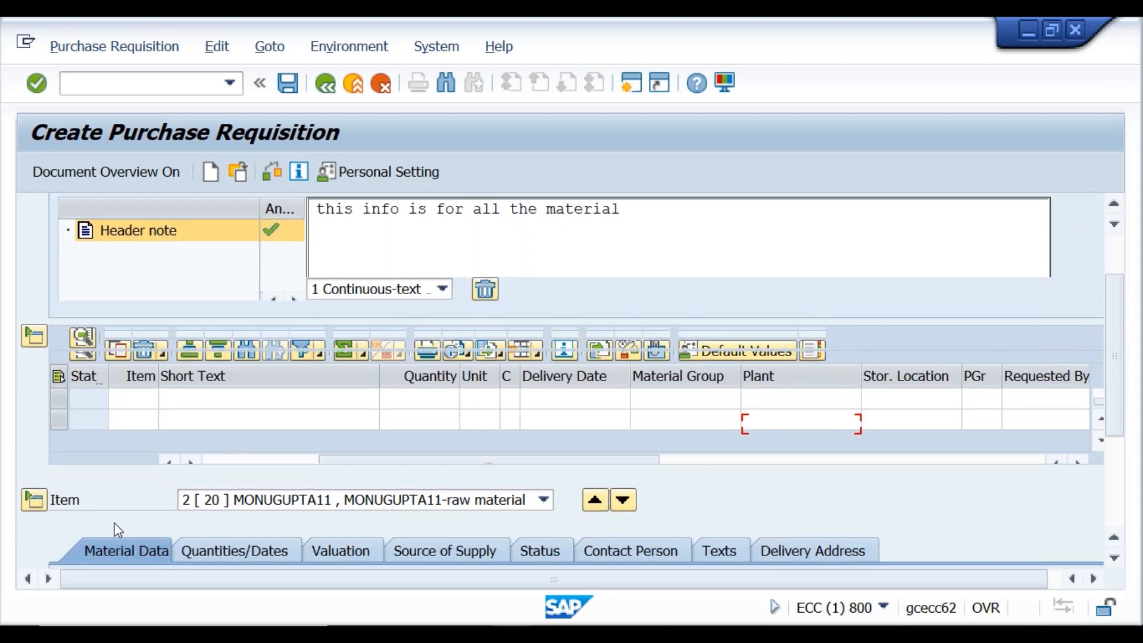
{"action": "scroll", "coordinate": [119, 509], "scroll_direction": "down", "scroll_amount": 2}
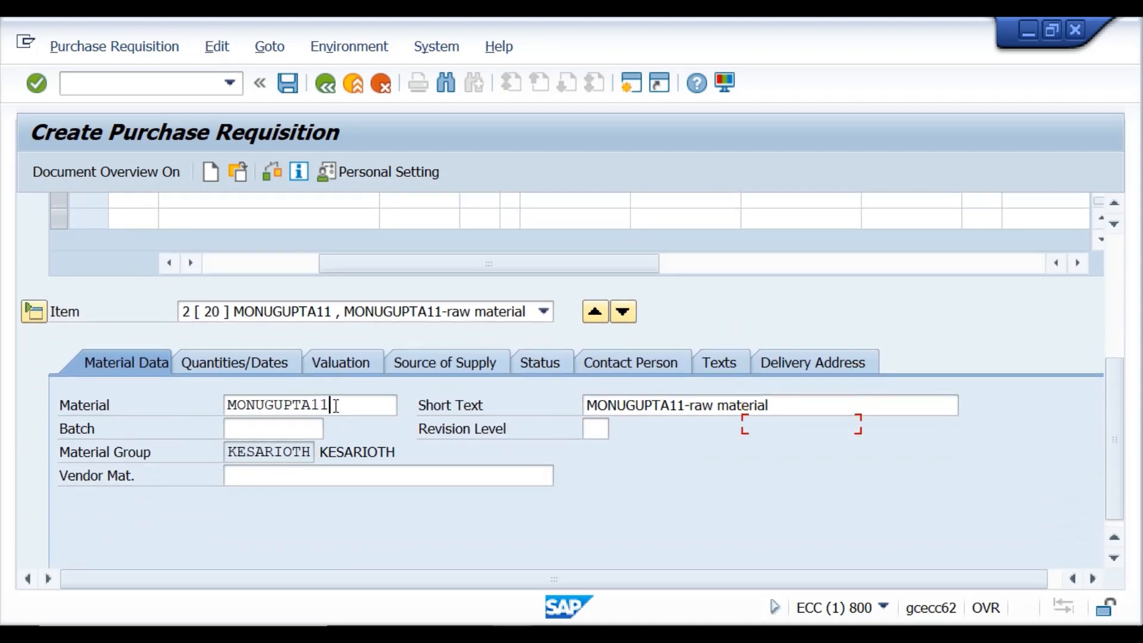
{"action": "left_click_drag", "start_coordinate": [336, 405], "coordinate": [225, 405]}
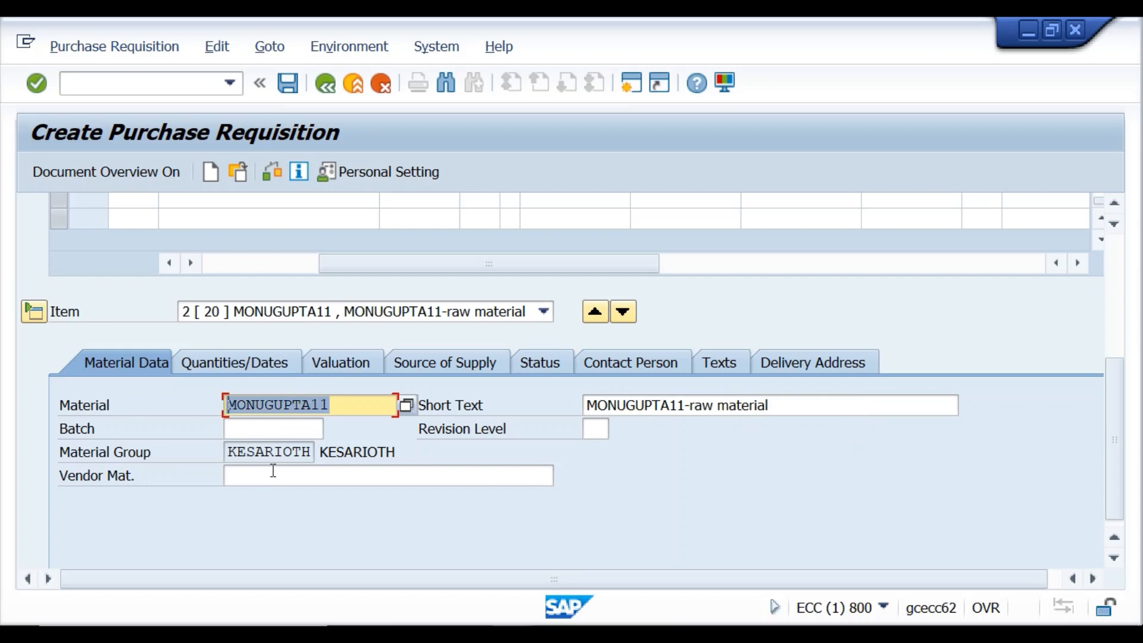
{"action": "left_click", "coordinate": [276, 452]}
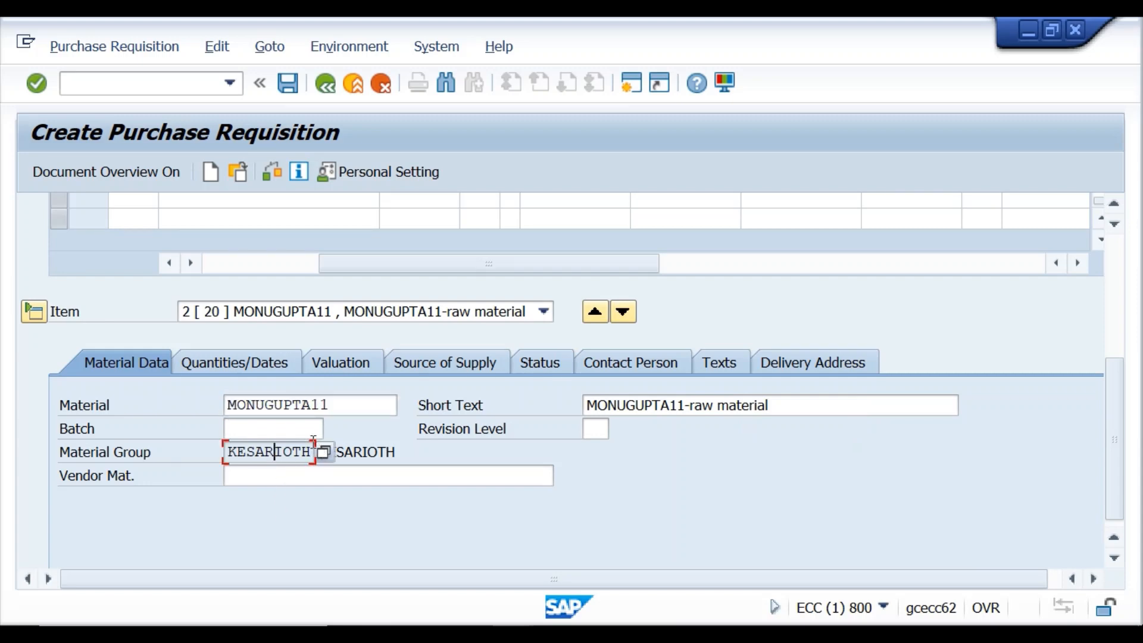
{"action": "left_click_drag", "start_coordinate": [311, 453], "coordinate": [246, 456]}
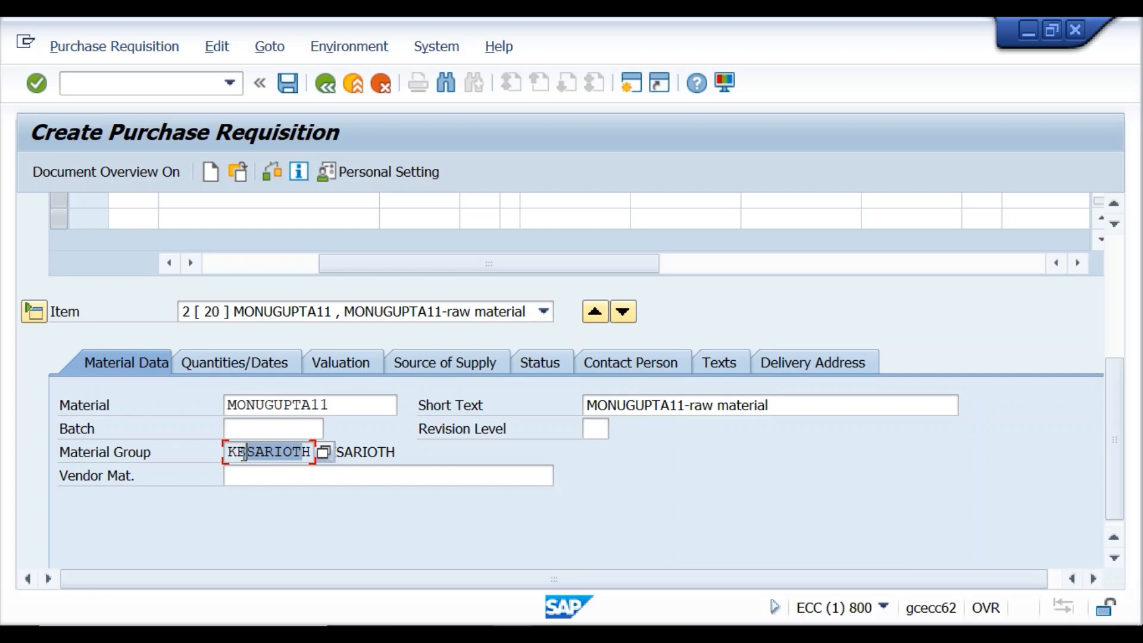
{"action": "left_click_drag", "start_coordinate": [586, 405], "coordinate": [798, 403]}
{"action": "scroll", "coordinate": [316, 543], "scroll_direction": "down", "scroll_amount": 1}
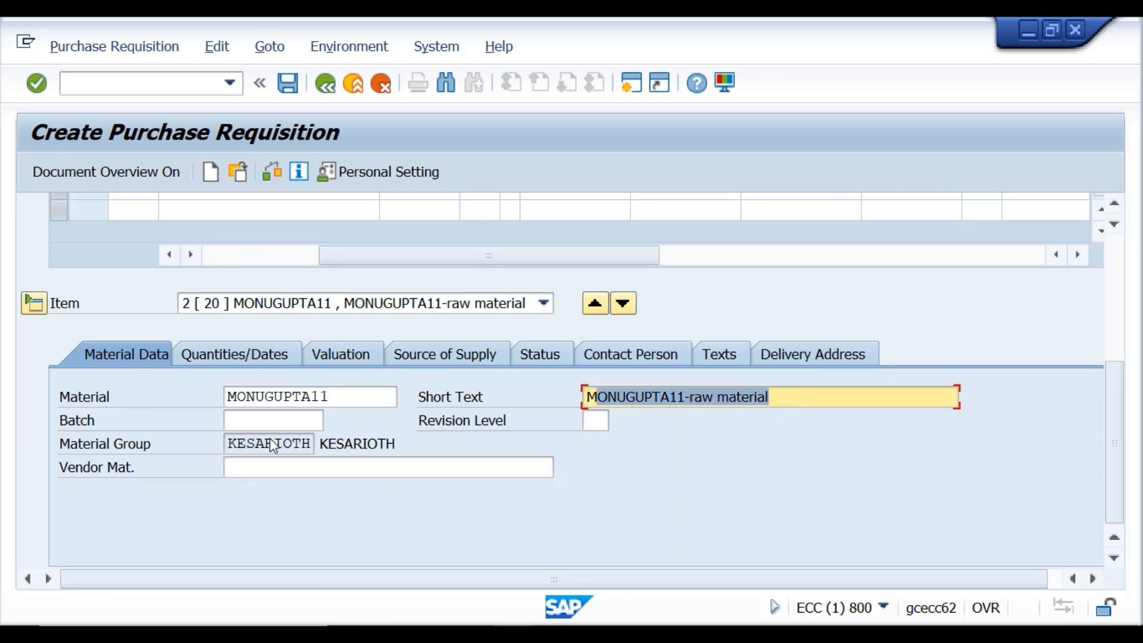
Check item 20's Quantities/Dates and its valuation price on the Valuation tab.
{"action": "left_click", "coordinate": [249, 357]}
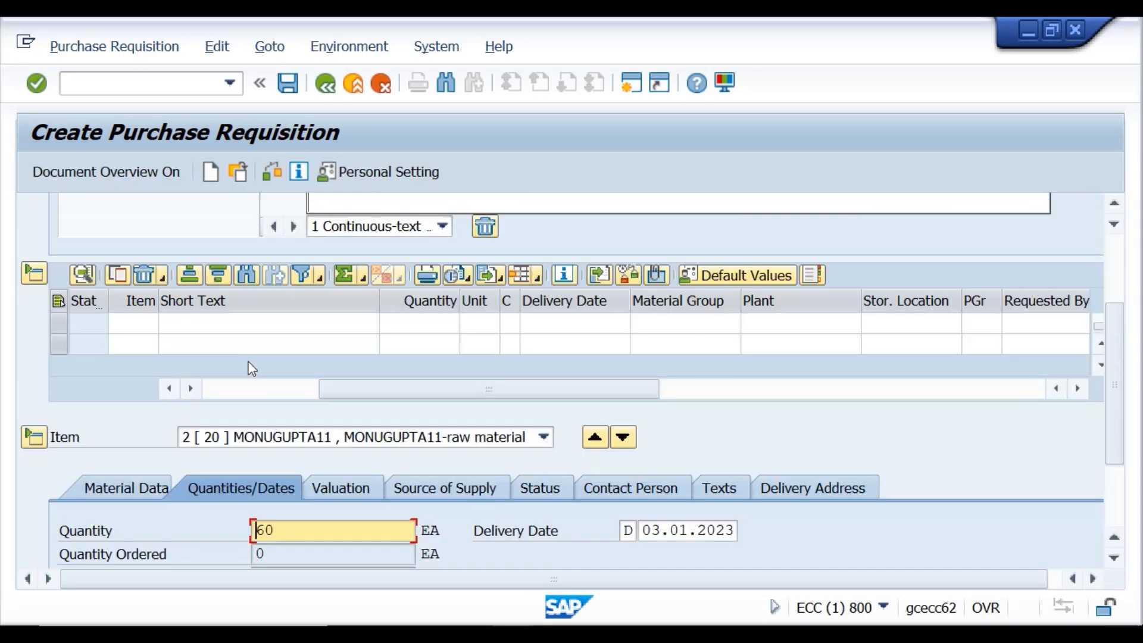
{"action": "scroll", "coordinate": [269, 536], "scroll_direction": "down", "scroll_amount": 3}
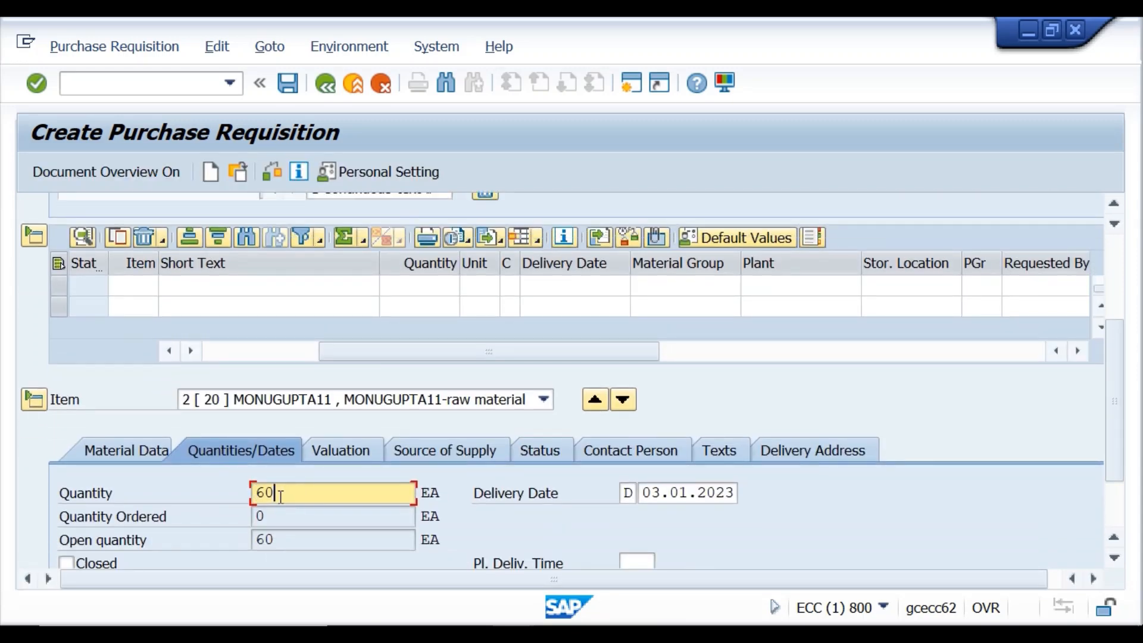
{"action": "scroll", "coordinate": [278, 525], "scroll_direction": "down", "scroll_amount": 8}
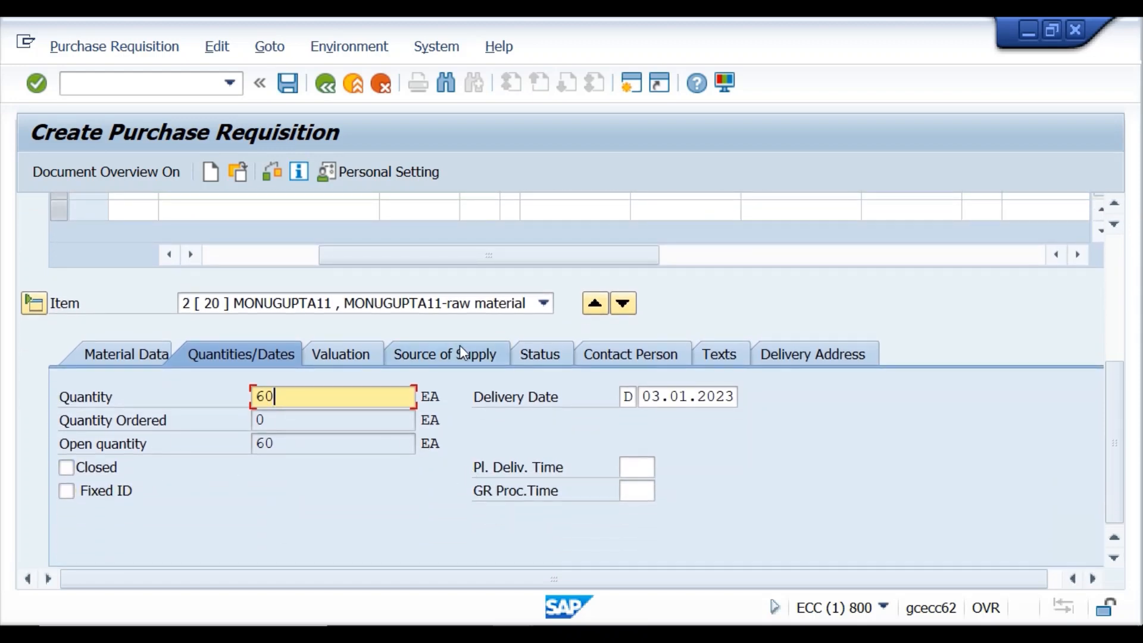
{"action": "left_click", "coordinate": [344, 352]}
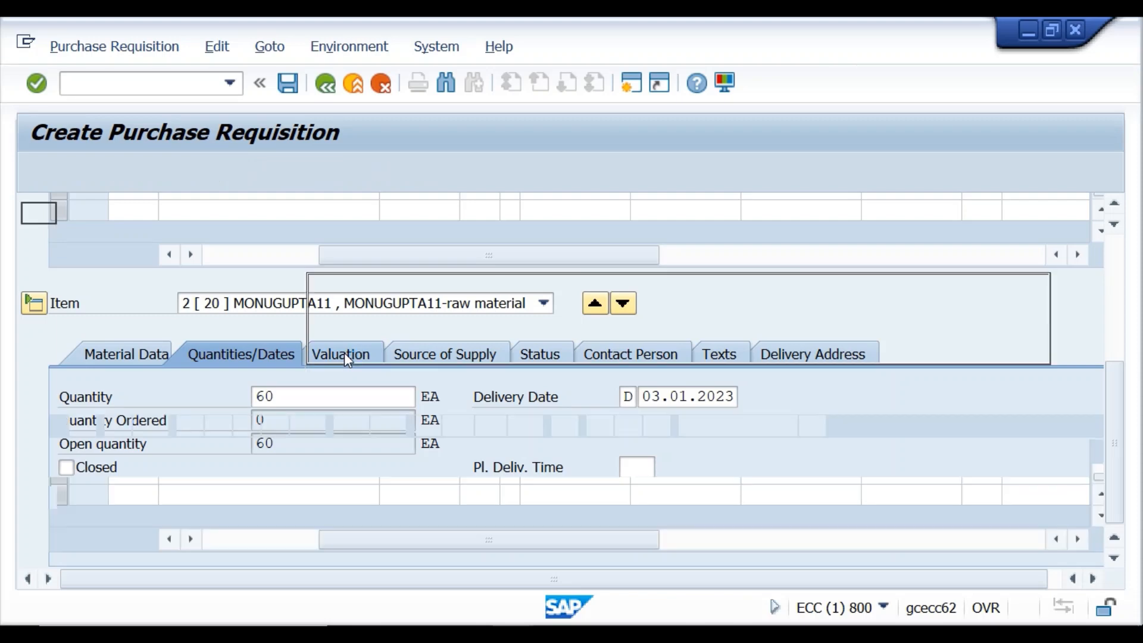
{"action": "scroll", "coordinate": [266, 506], "scroll_direction": "down", "scroll_amount": 6}
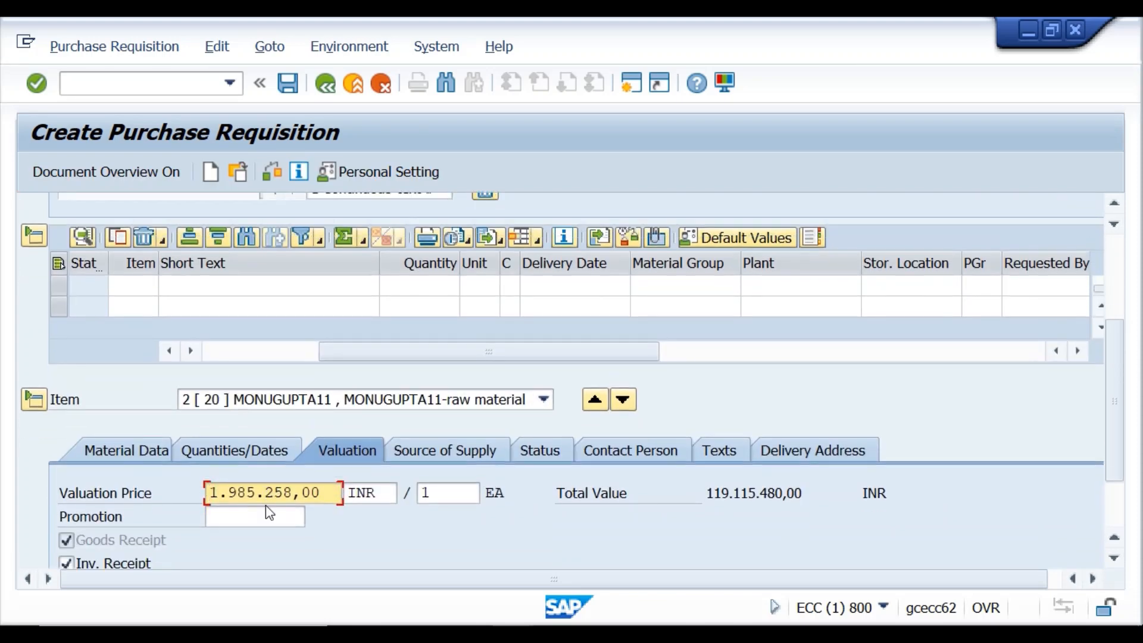
{"action": "scroll", "coordinate": [265, 505], "scroll_direction": "down", "scroll_amount": 3}
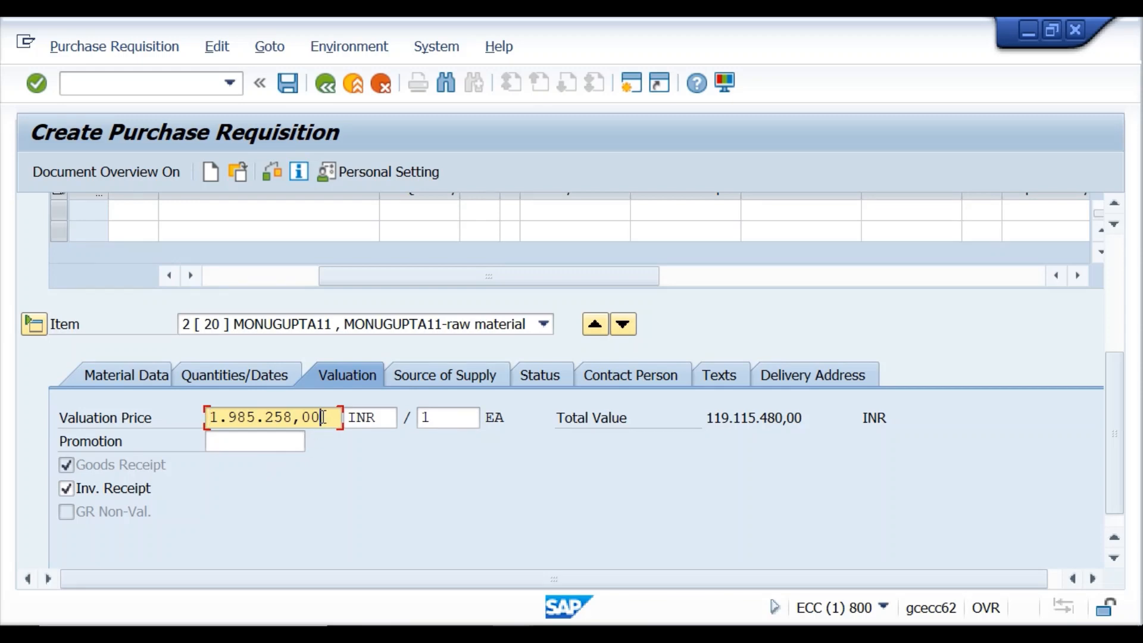
{"action": "scroll", "coordinate": [321, 415], "scroll_direction": "up", "scroll_amount": 11}
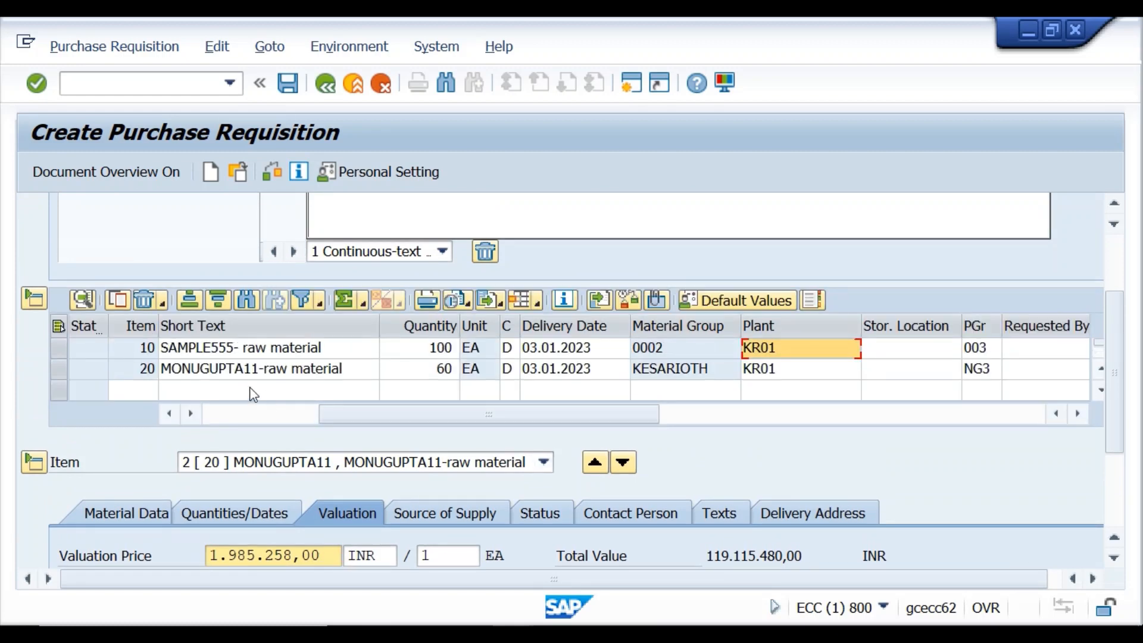
{"action": "scroll", "coordinate": [270, 524], "scroll_direction": "down", "scroll_amount": 2}
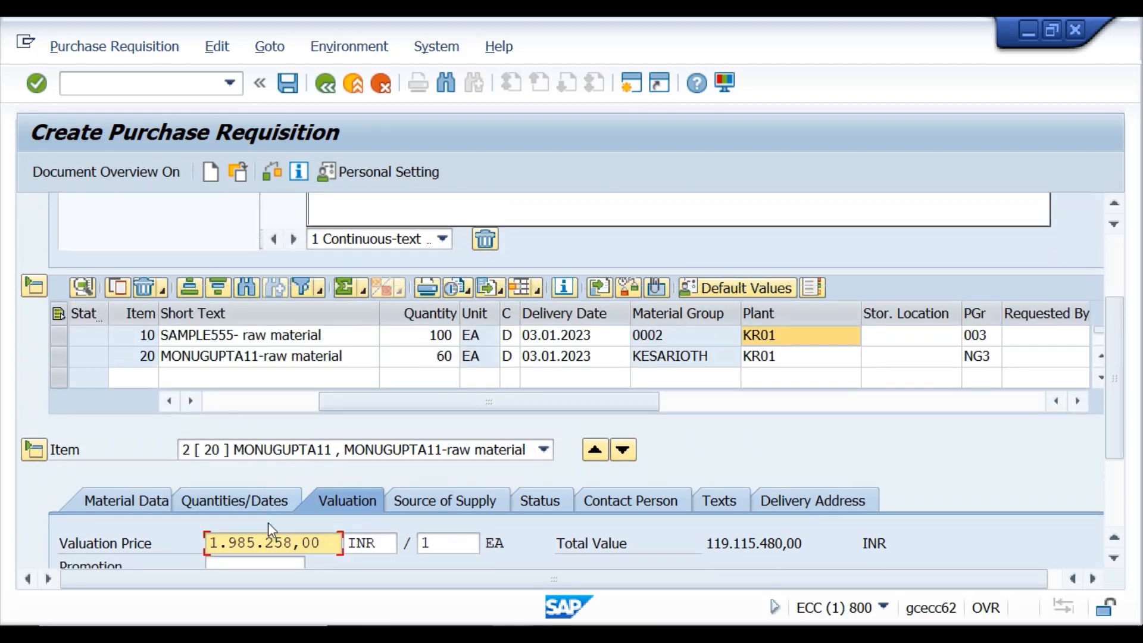
{"action": "scroll", "coordinate": [270, 523], "scroll_direction": "up", "scroll_amount": 4}
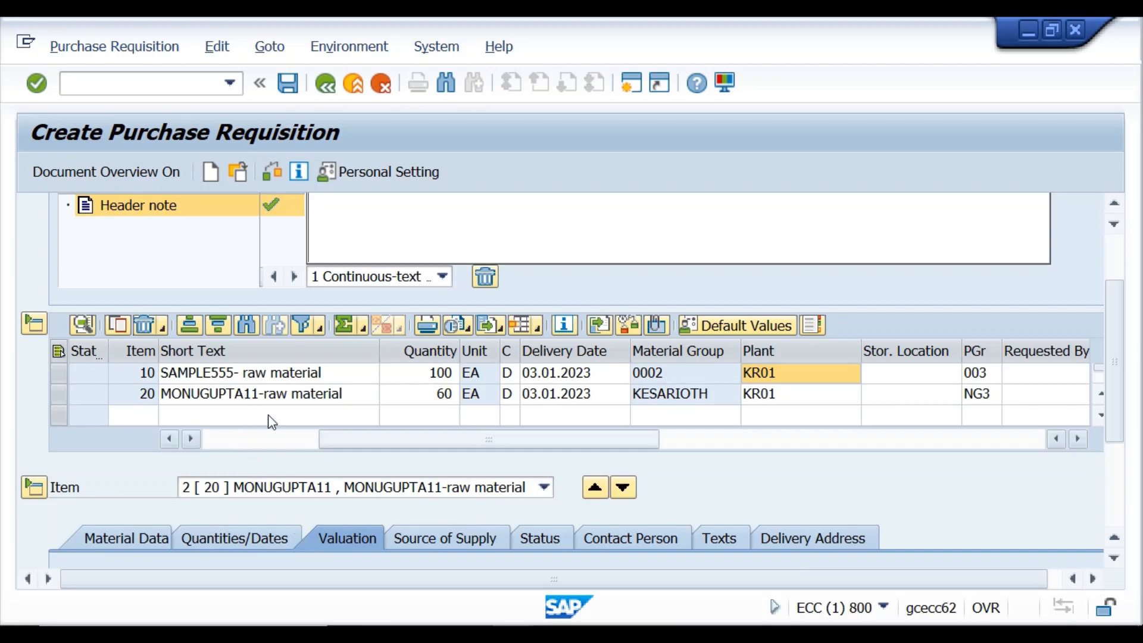
Compare items 10 and 20, then scroll the item table left to the Material column (SAMPLE555, MONUGUPTA11).
{"action": "left_click", "coordinate": [268, 397]}
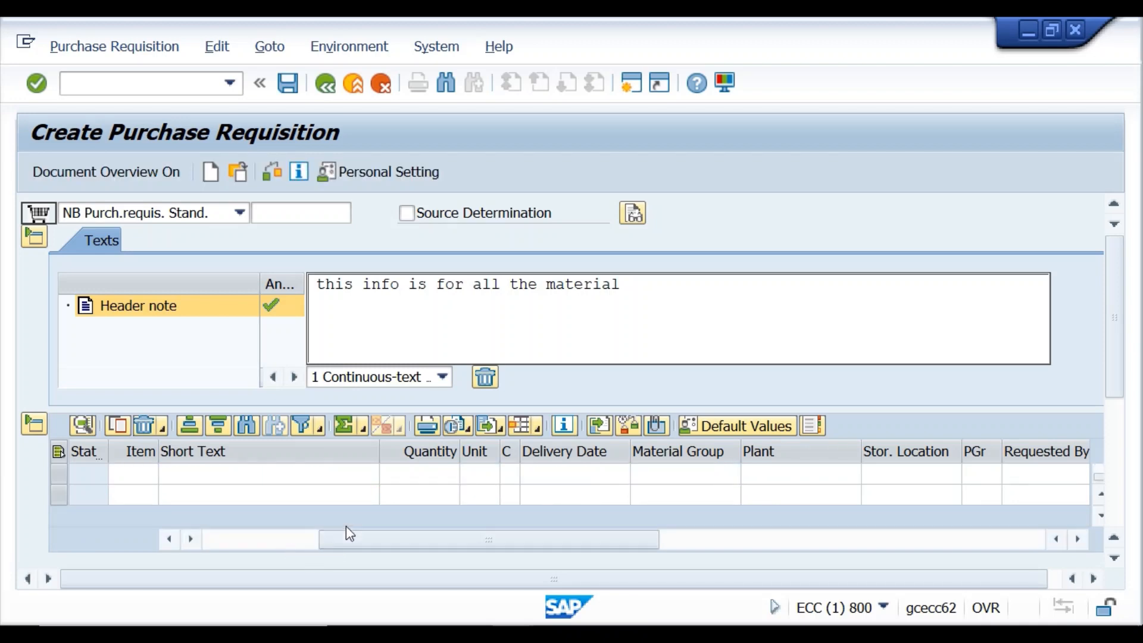
{"action": "left_click", "coordinate": [304, 476]}
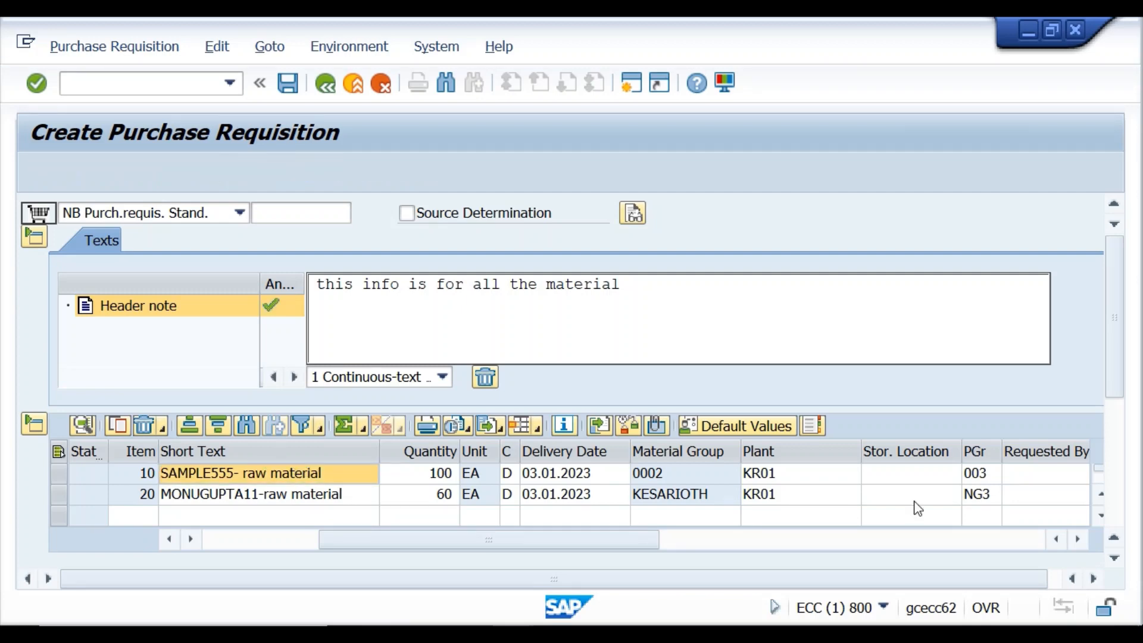
{"action": "left_click_drag", "start_coordinate": [1113, 369], "coordinate": [1135, 545]}
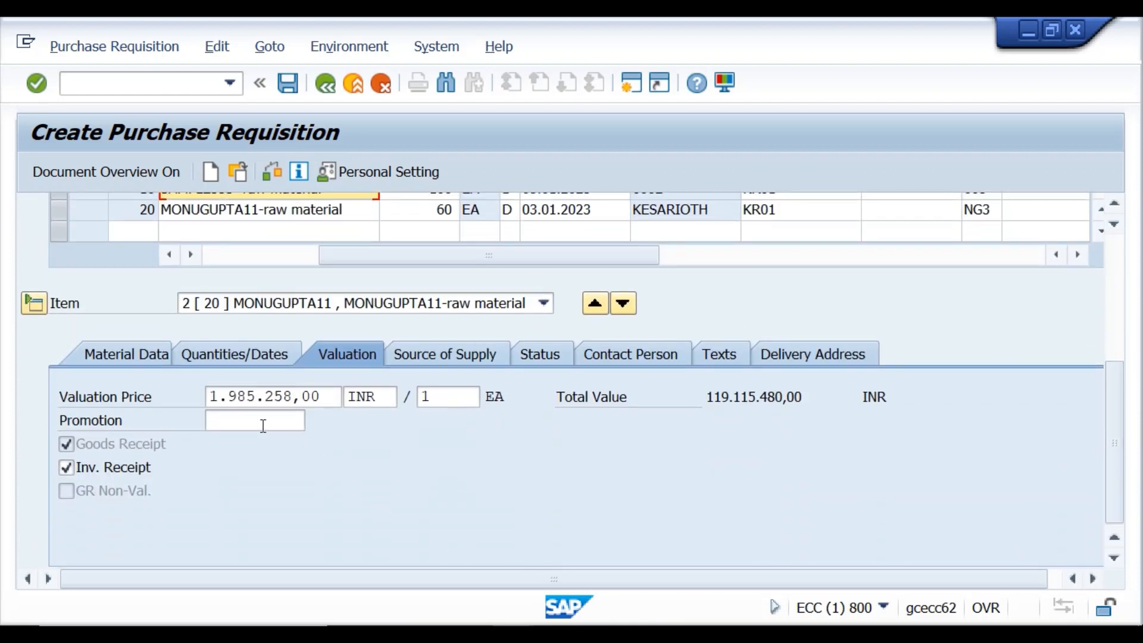
{"action": "left_click", "coordinate": [248, 394]}
{"action": "scroll", "coordinate": [246, 395], "scroll_direction": "up", "scroll_amount": 3}
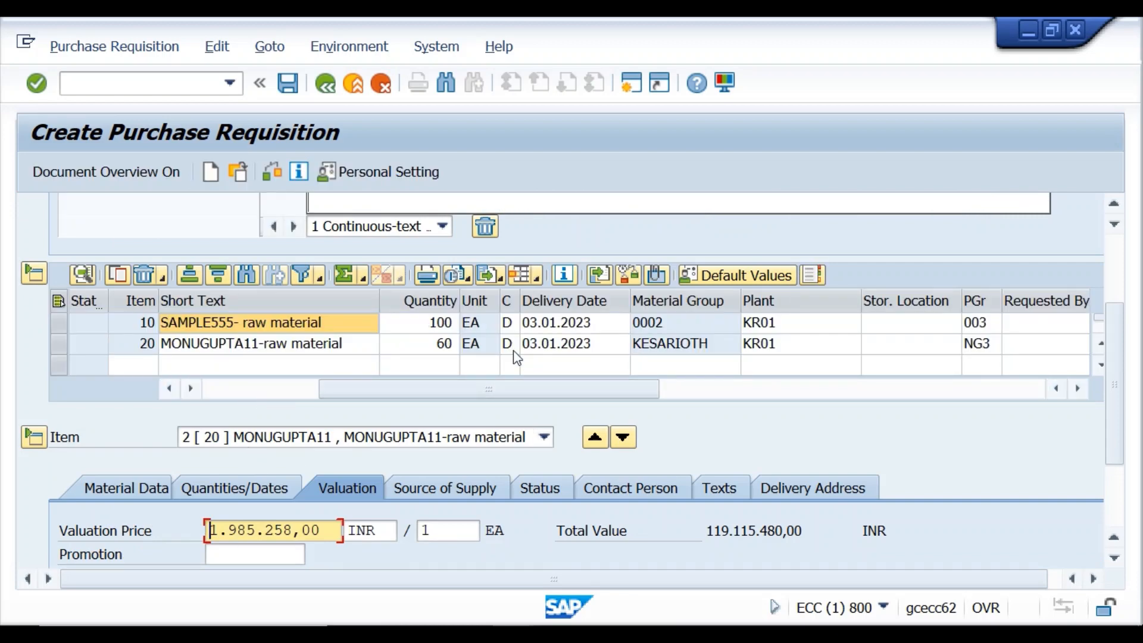
{"action": "scroll", "coordinate": [513, 352], "scroll_direction": "down", "scroll_amount": 1}
{"action": "scroll", "coordinate": [515, 357], "scroll_direction": "up", "scroll_amount": 1}
{"action": "scroll", "coordinate": [1125, 429], "scroll_direction": "down", "scroll_amount": 3}
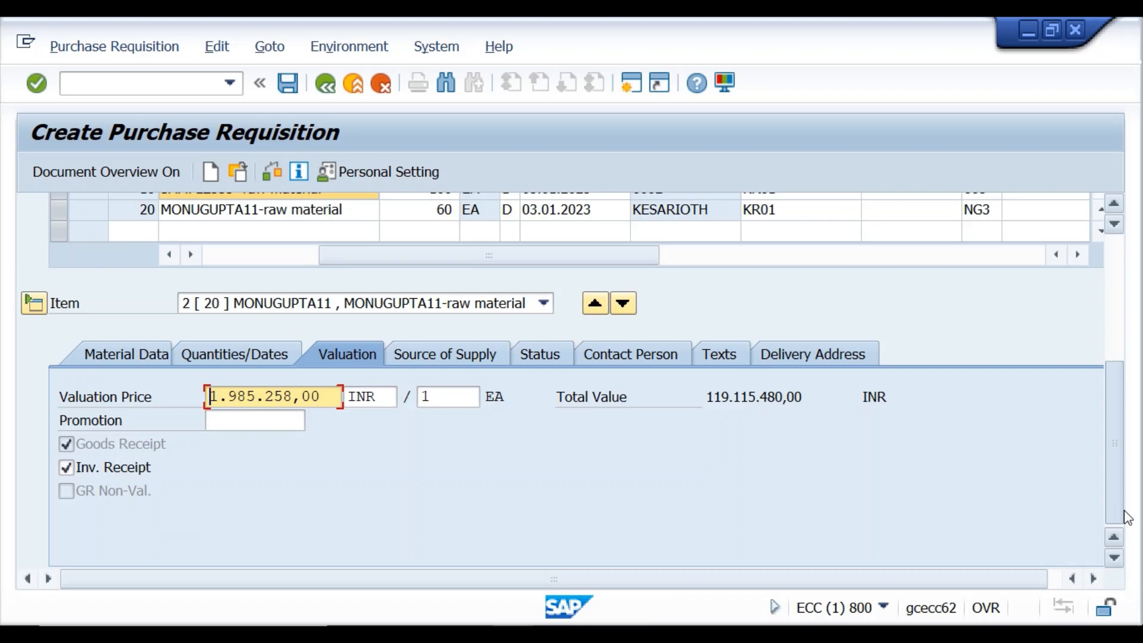
{"action": "left_click_drag", "start_coordinate": [1124, 486], "coordinate": [1118, 390]}
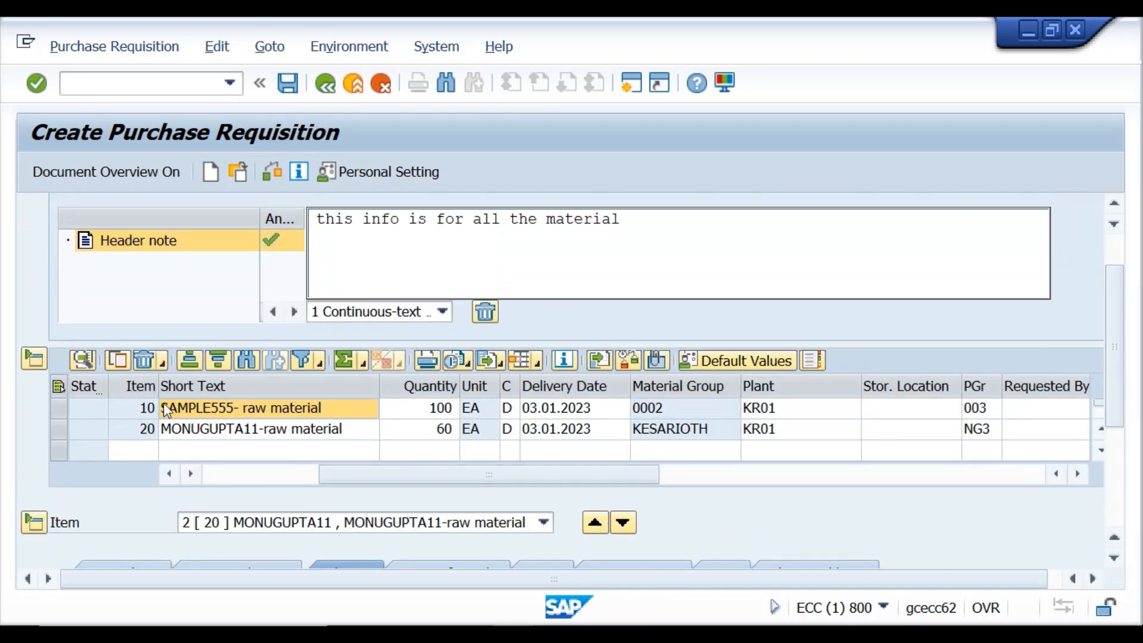
{"action": "left_click", "coordinate": [167, 409]}
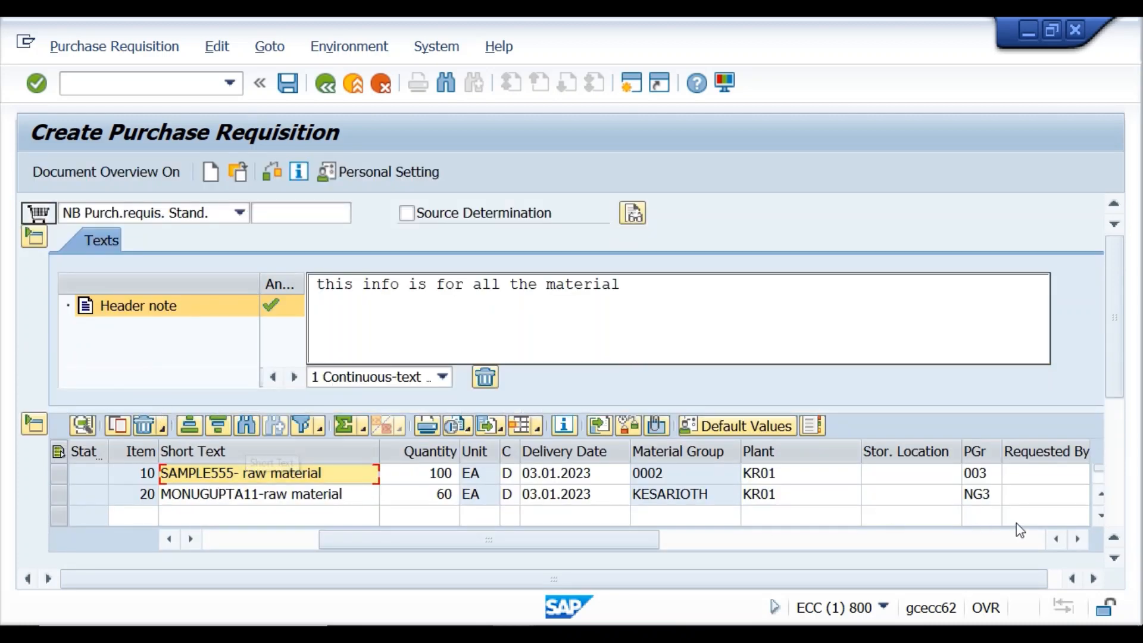
{"action": "left_click", "coordinate": [1055, 541]}
{"action": "left_click", "coordinate": [1055, 541]}
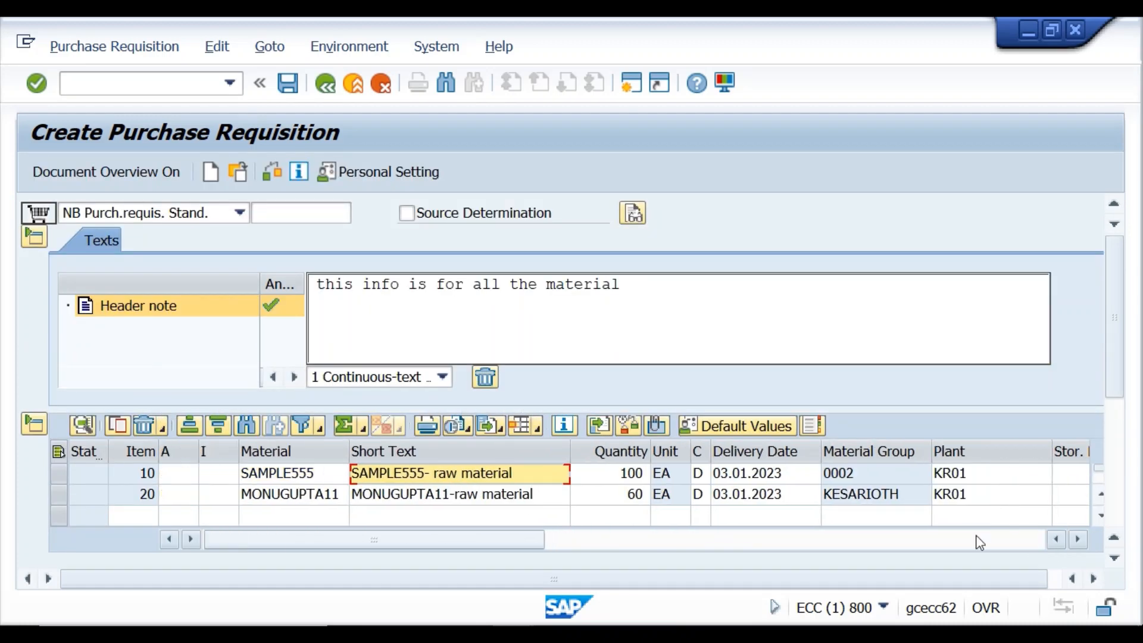
{"action": "double_click", "coordinate": [284, 497]}
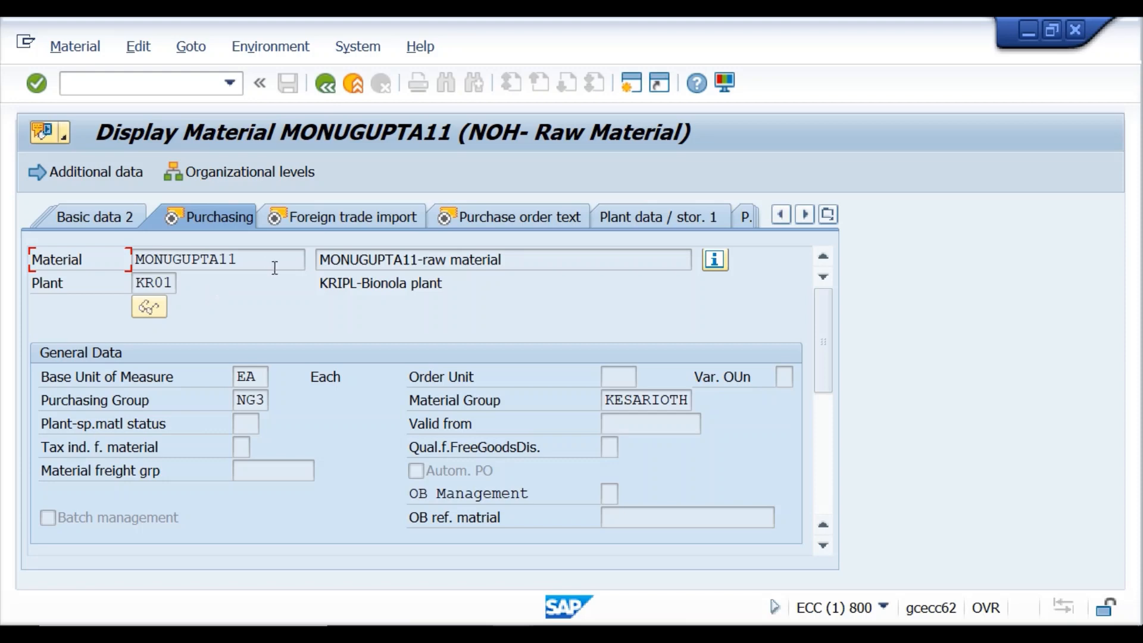
{"action": "left_click", "coordinate": [826, 215]}
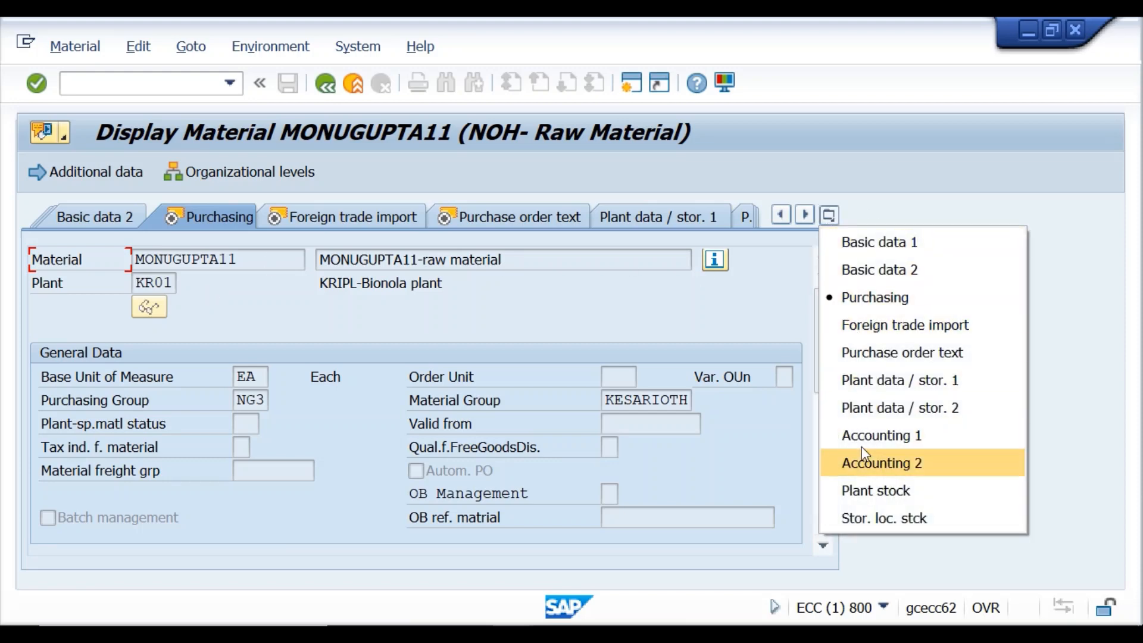
{"action": "left_click", "coordinate": [862, 450]}
{"action": "left_click", "coordinate": [827, 215]}
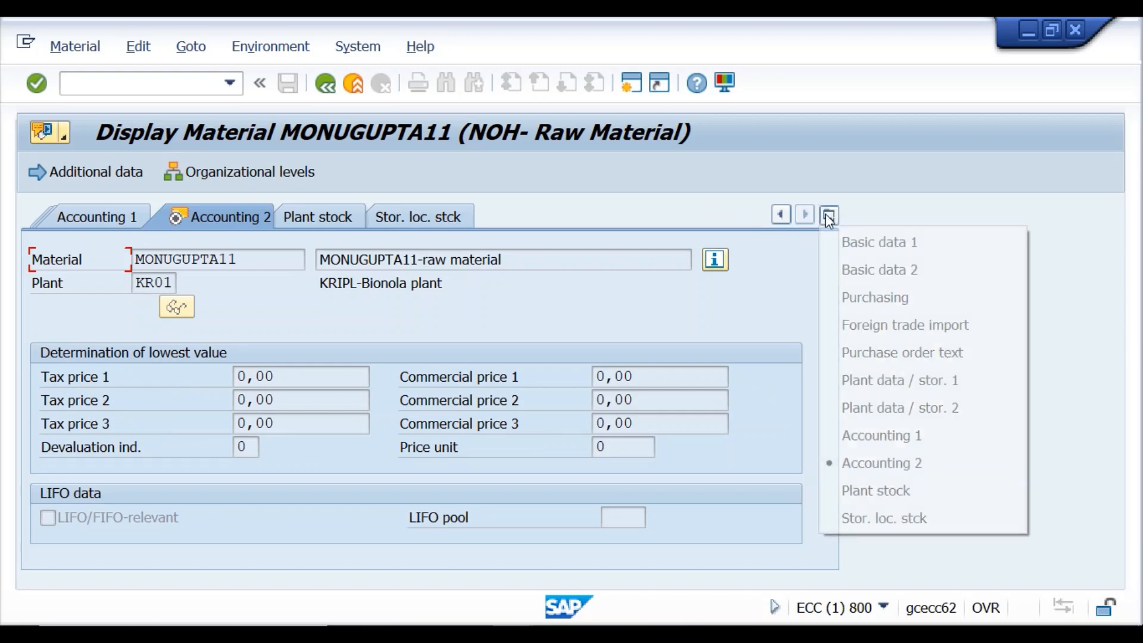
{"action": "left_click", "coordinate": [883, 436]}
{"action": "scroll", "coordinate": [355, 429], "scroll_direction": "down", "scroll_amount": 1}
{"action": "scroll", "coordinate": [355, 430], "scroll_direction": "down", "scroll_amount": 1}
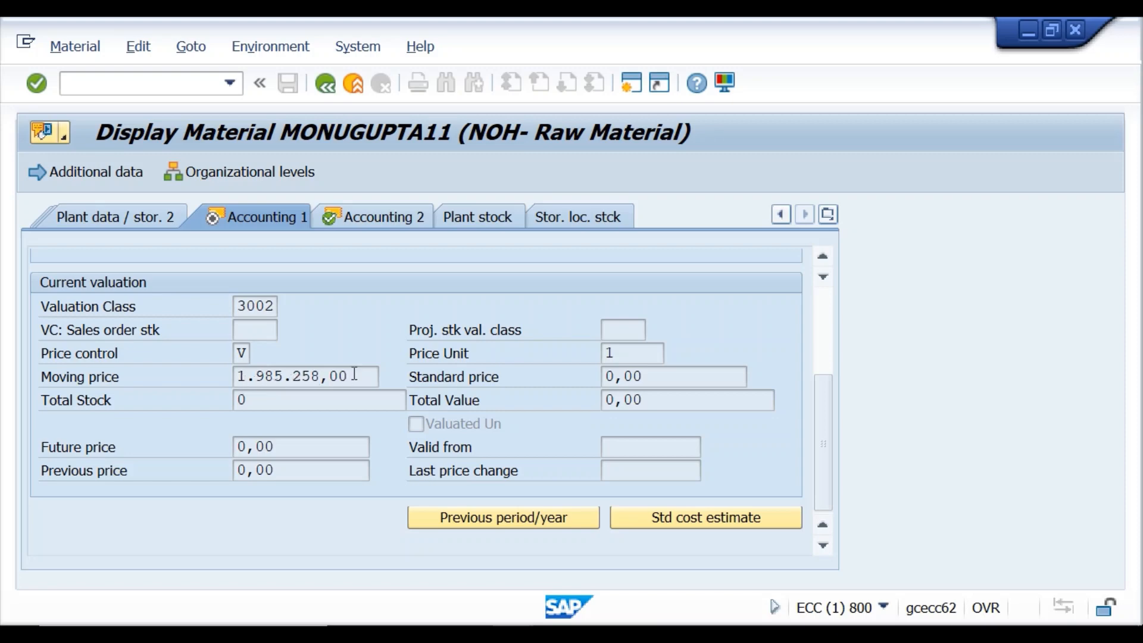
{"action": "left_click_drag", "start_coordinate": [354, 374], "coordinate": [236, 371]}
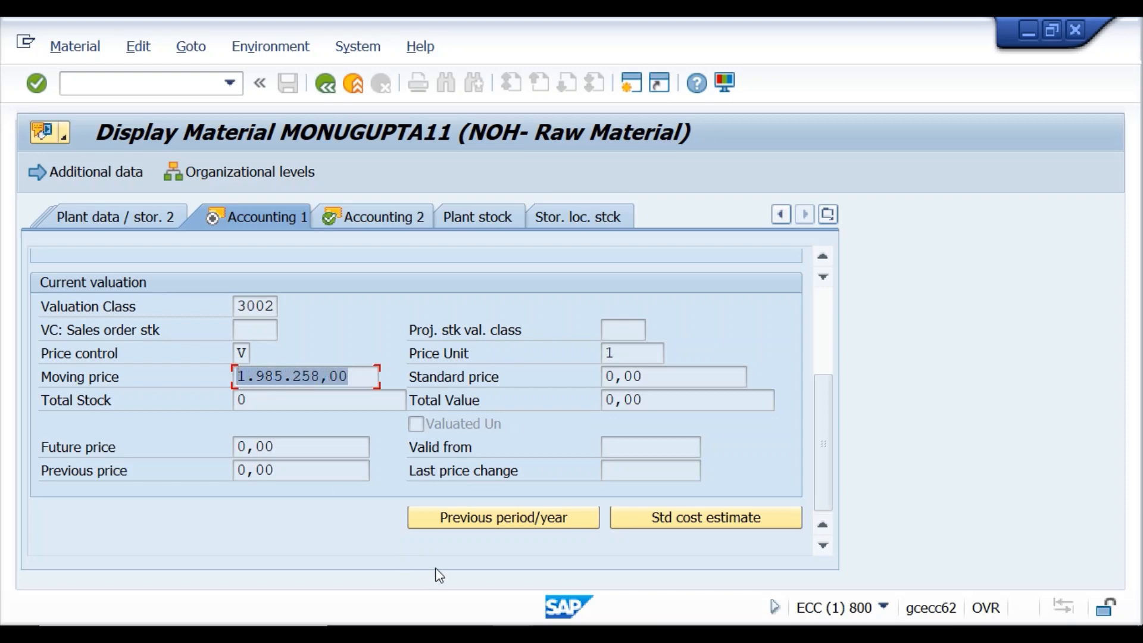
{"action": "mouse_move", "coordinate": [514, 634]}
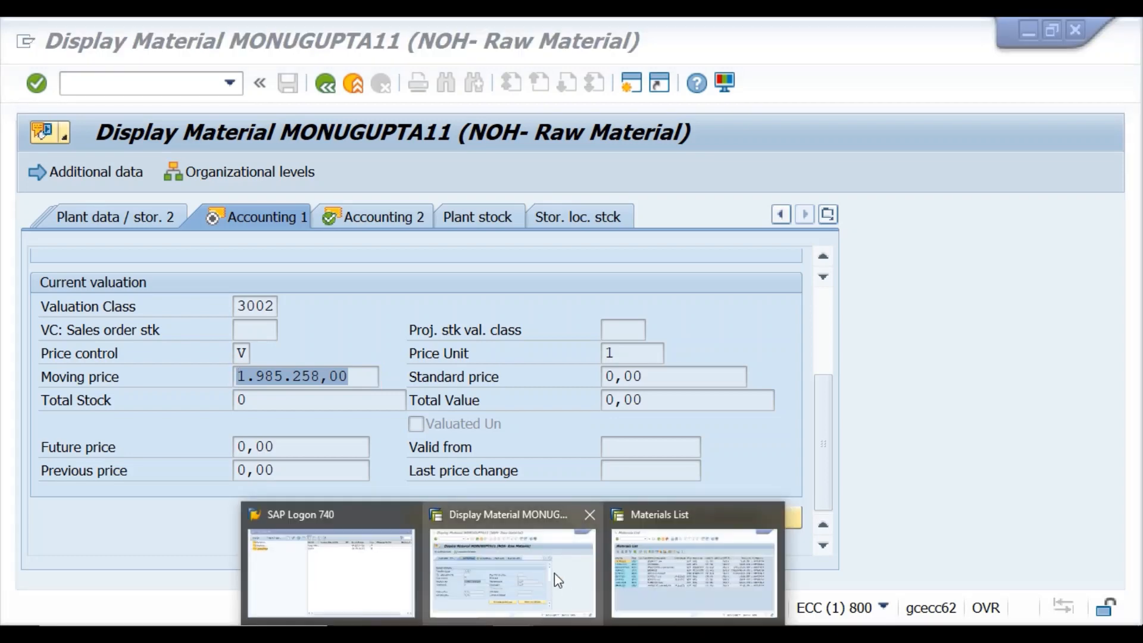
{"action": "left_click", "coordinate": [526, 579]}
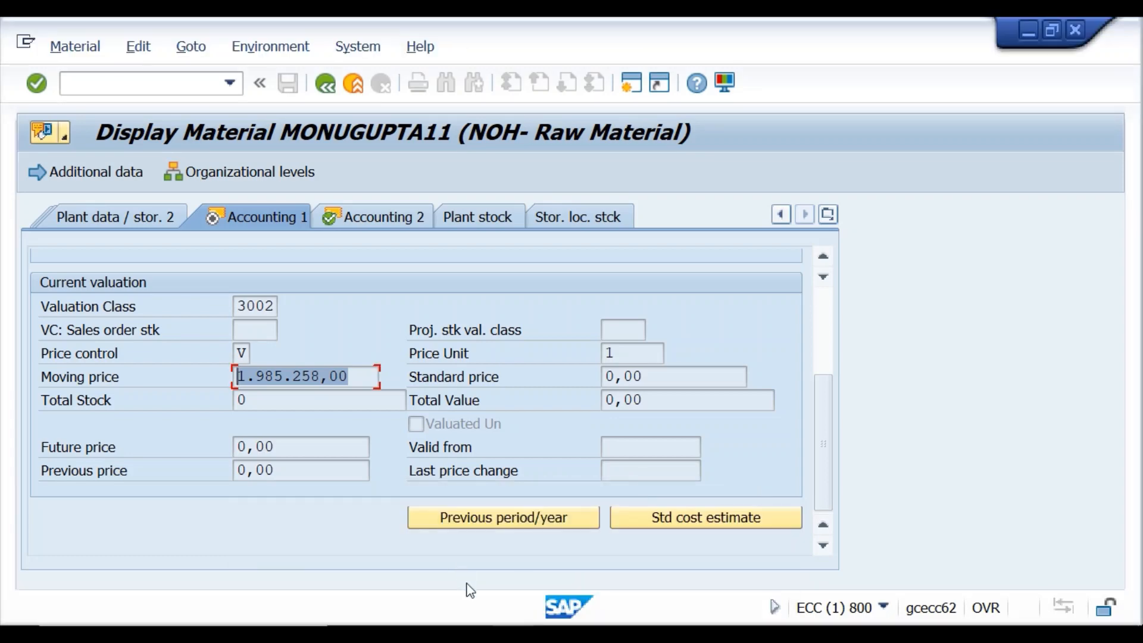
{"action": "left_click", "coordinate": [511, 634]}
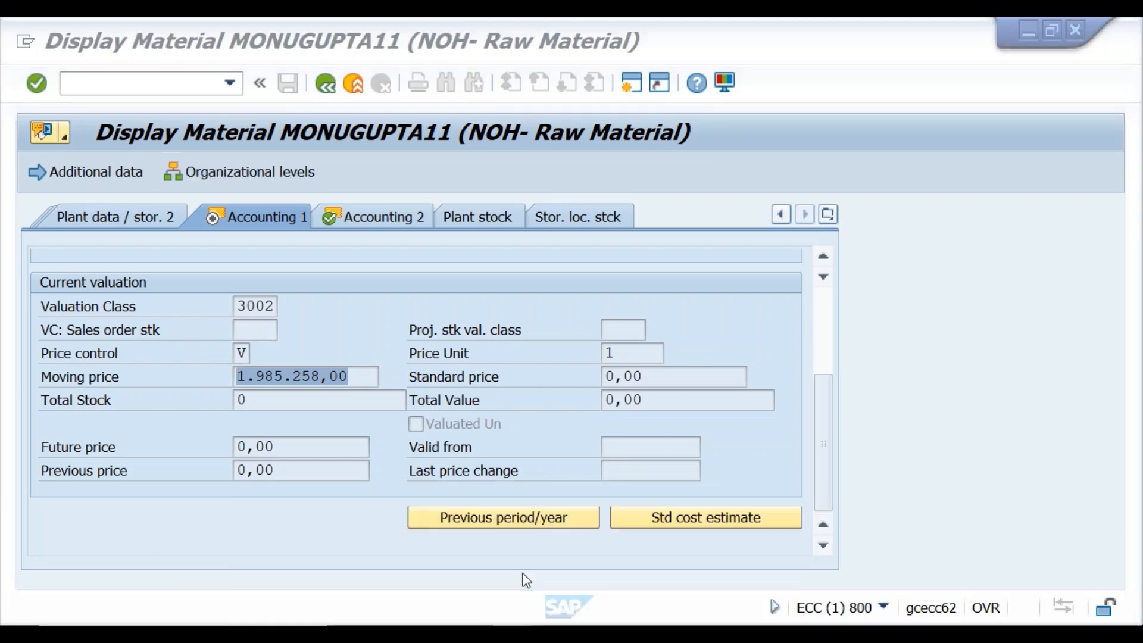
{"action": "left_click", "coordinate": [326, 83]}
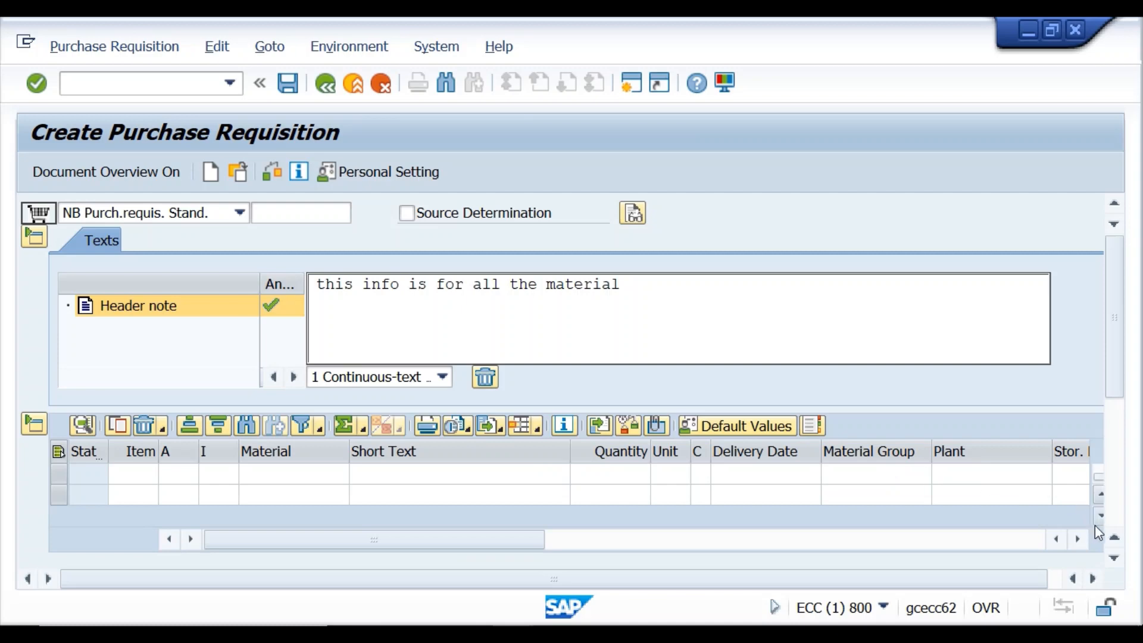
Mark item 20's valuation price, then view its Source of Supply details with vendor fields still empty.
{"action": "left_click", "coordinate": [1115, 559]}
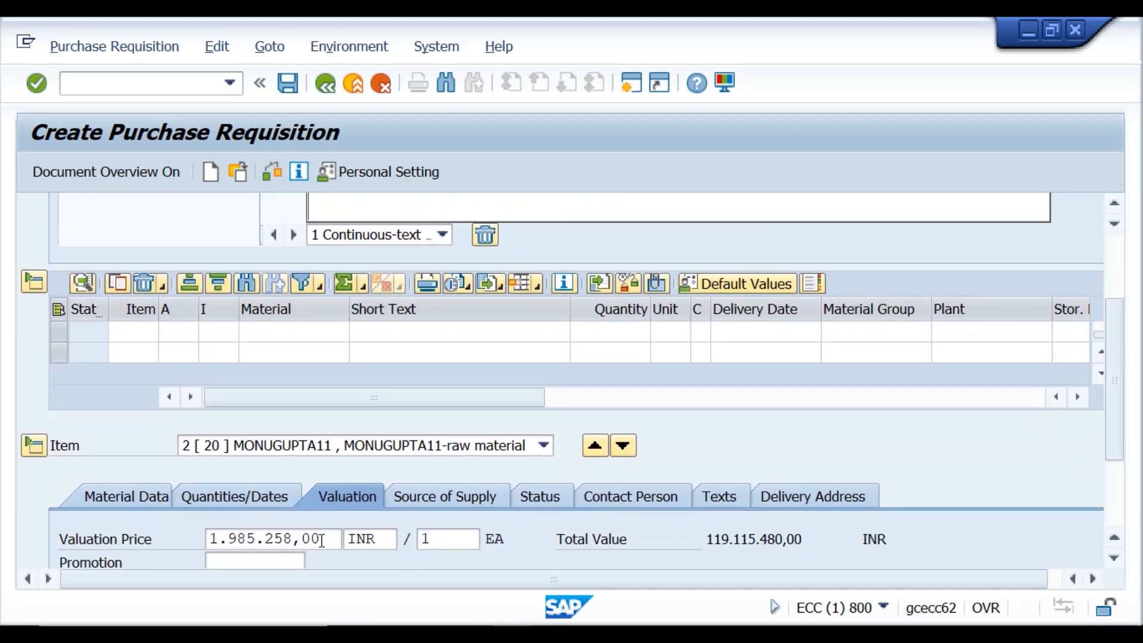
{"action": "left_click_drag", "start_coordinate": [321, 541], "coordinate": [209, 537]}
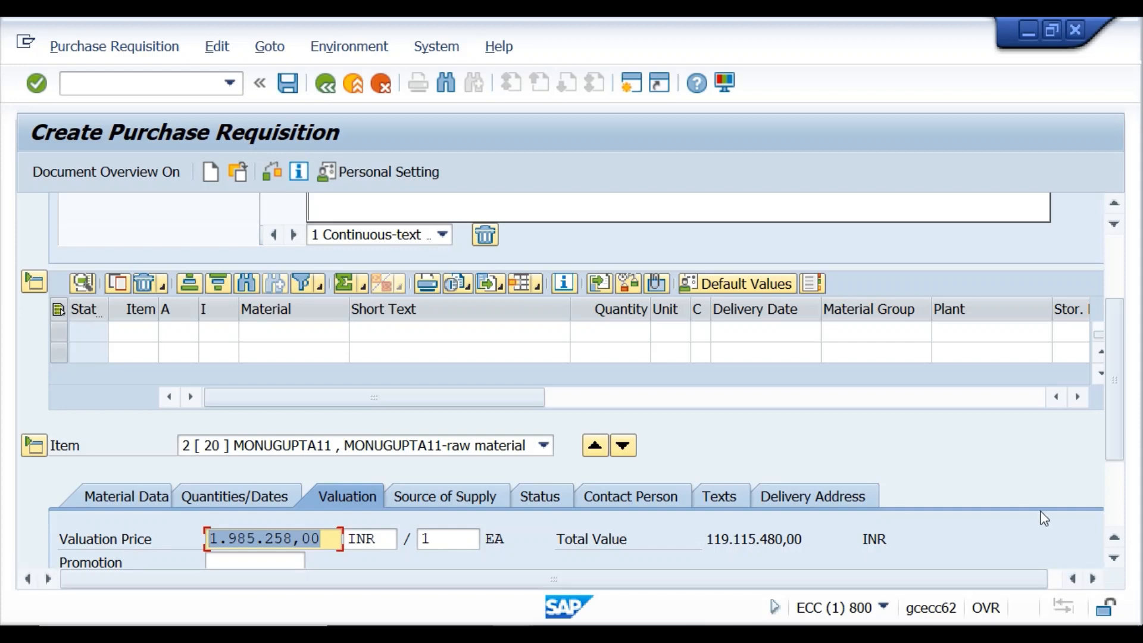
{"action": "left_click", "coordinate": [1111, 517]}
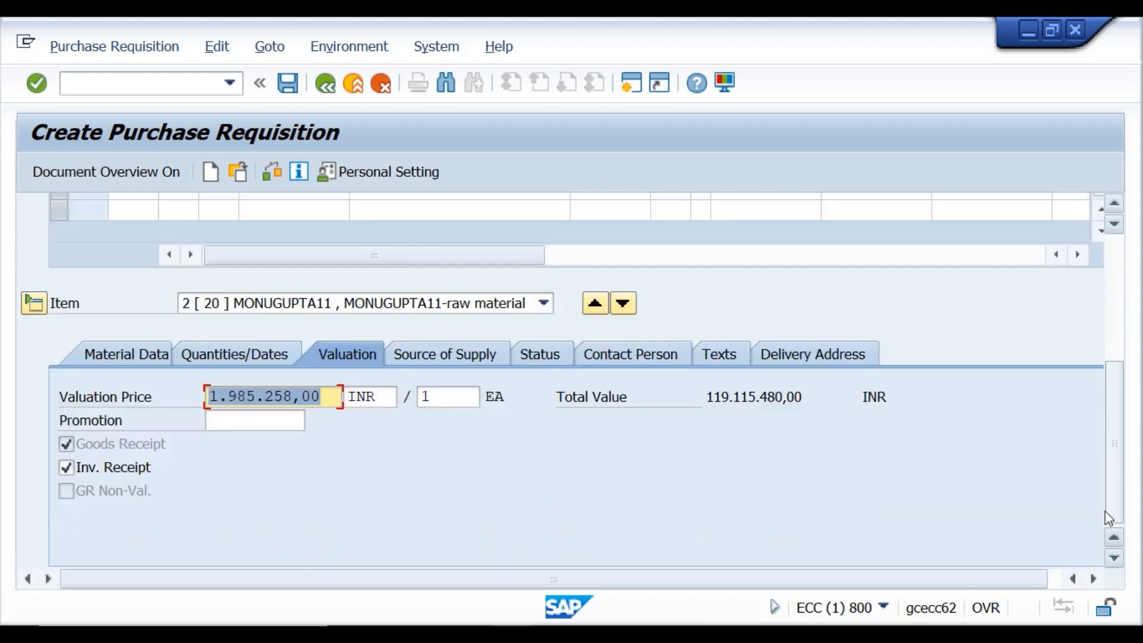
{"action": "left_click", "coordinate": [437, 357]}
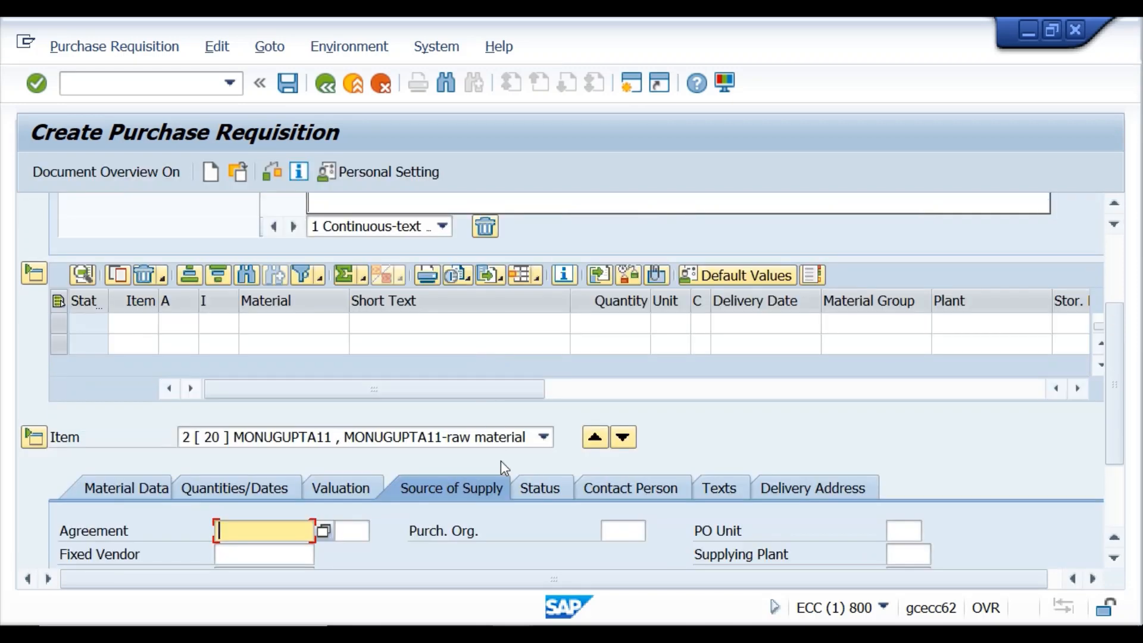
{"action": "left_click", "coordinate": [526, 492]}
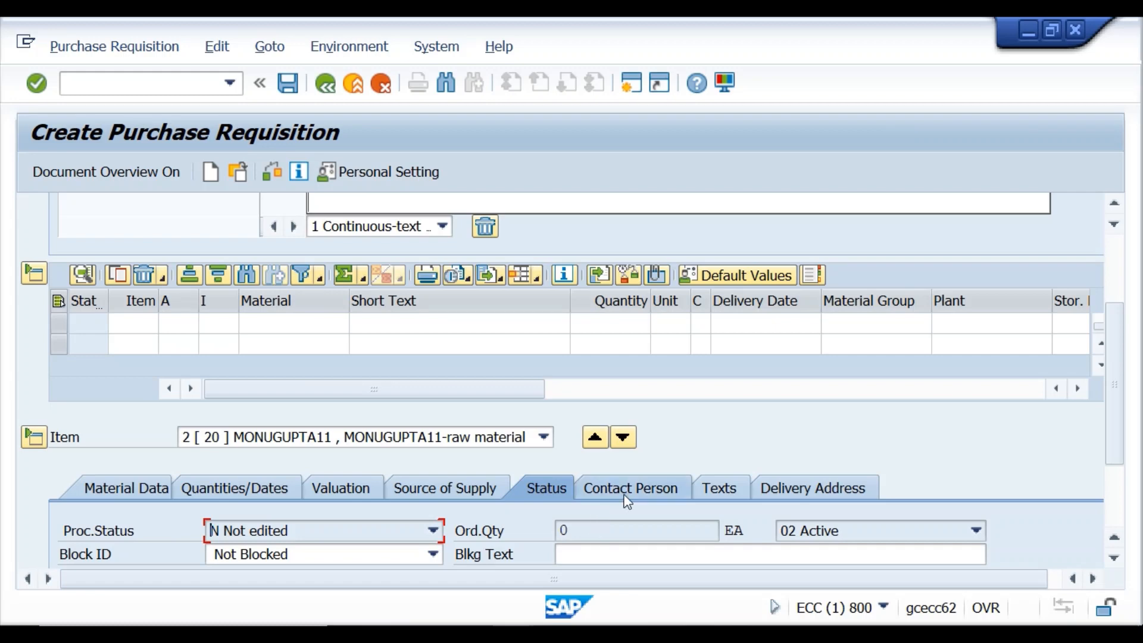
{"action": "left_click", "coordinate": [621, 488]}
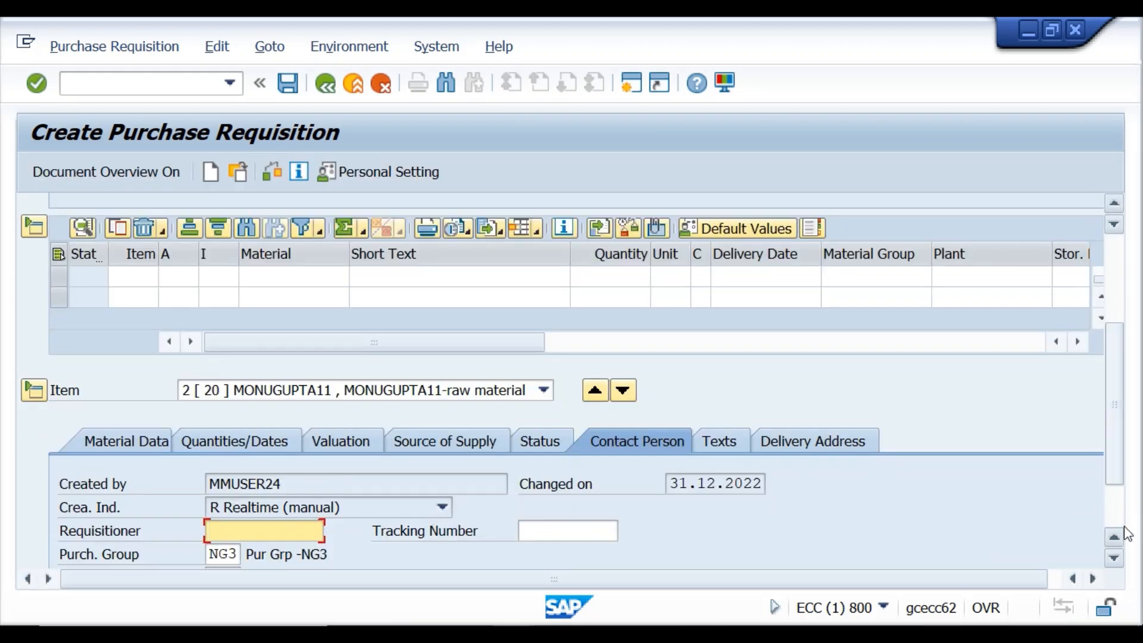
{"action": "left_click", "coordinate": [1115, 559]}
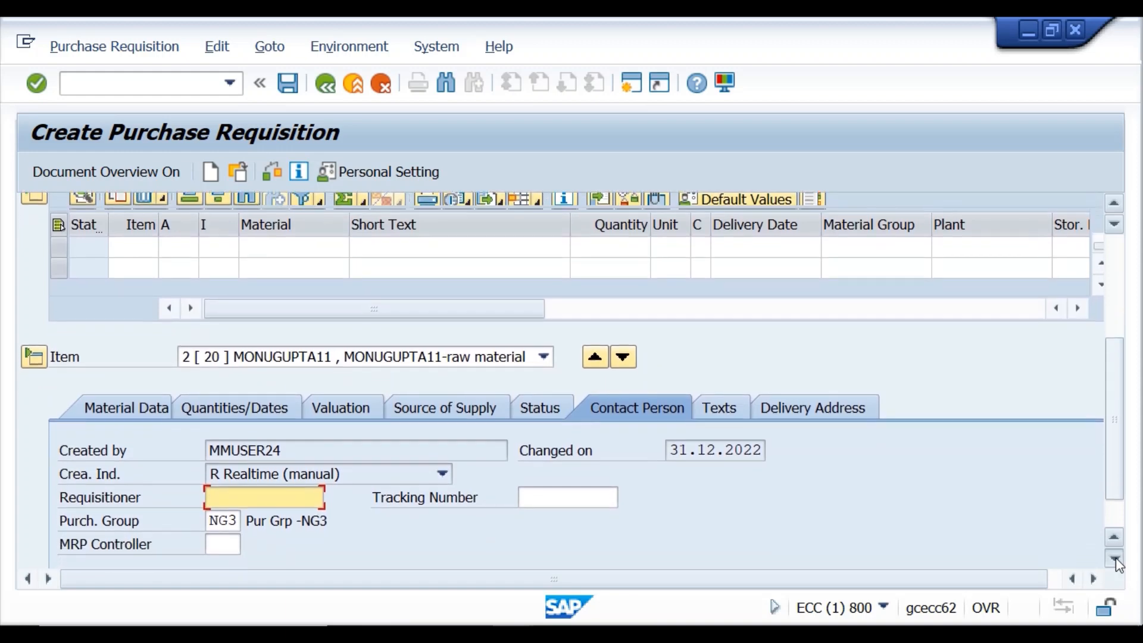
{"action": "left_click", "coordinate": [1116, 560]}
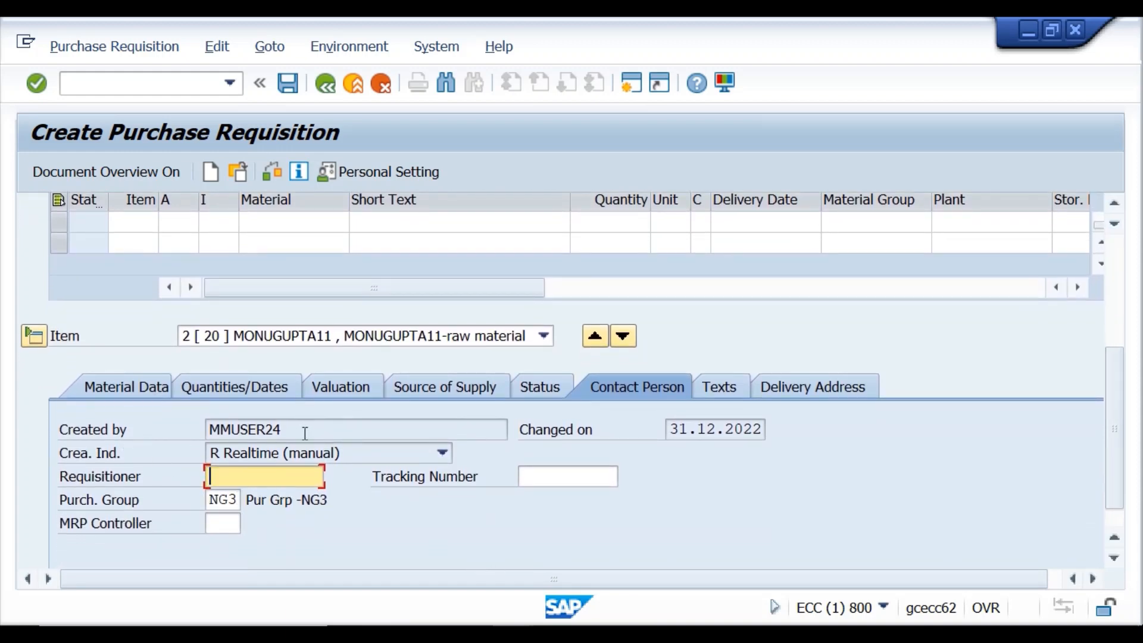
{"action": "left_click_drag", "start_coordinate": [305, 432], "coordinate": [210, 429]}
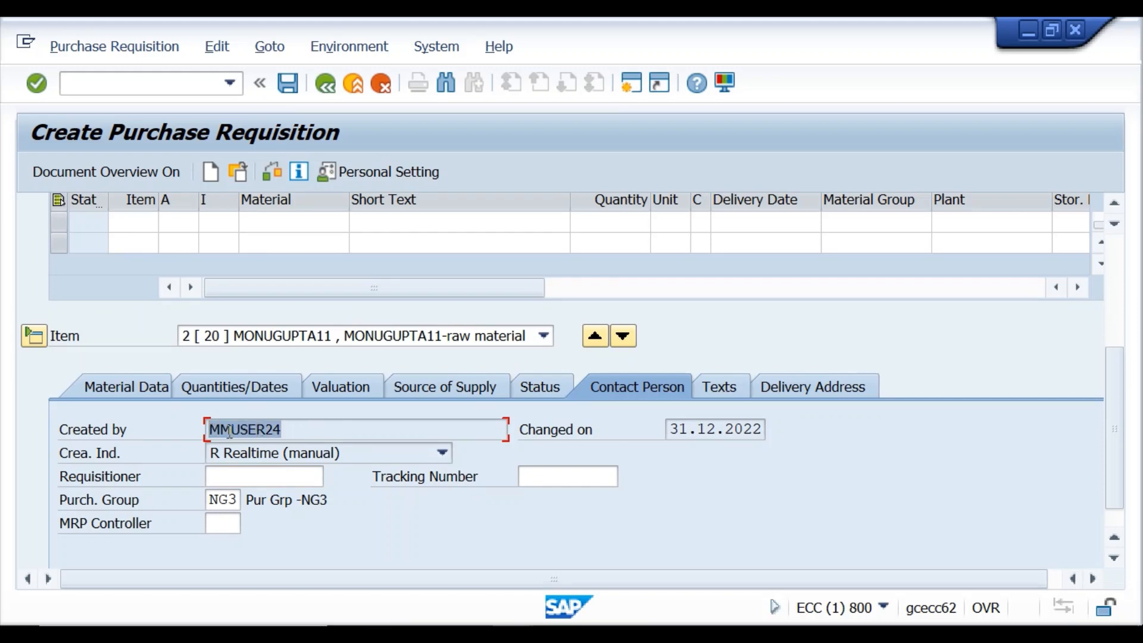
{"action": "left_click", "coordinate": [264, 481]}
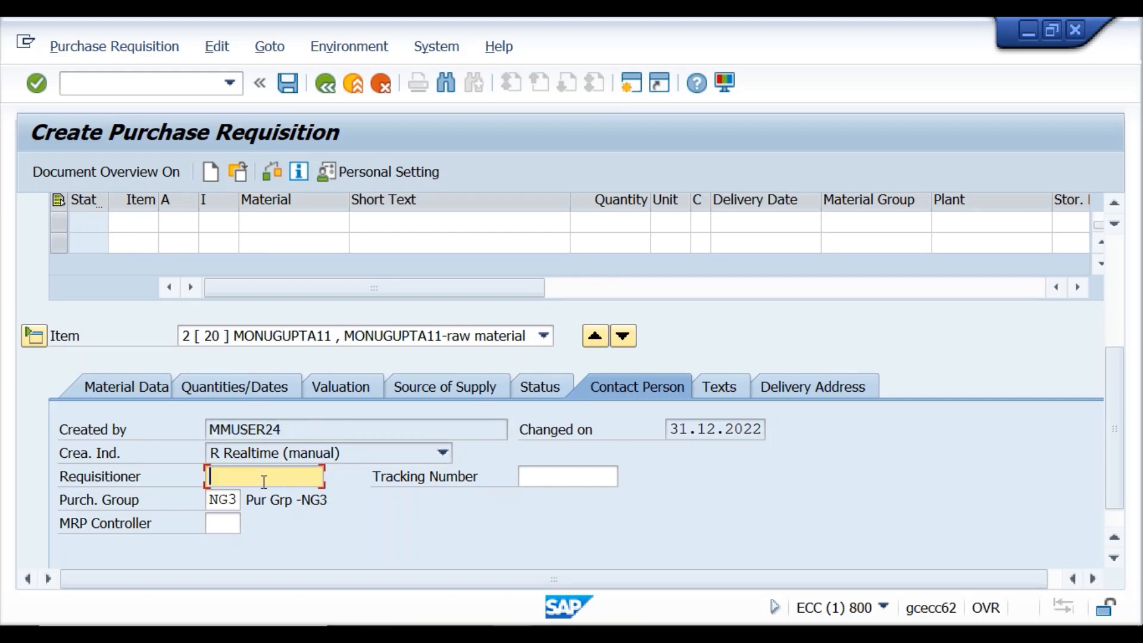
{"action": "left_click", "coordinate": [234, 499]}
{"action": "left_click_drag", "start_coordinate": [227, 500], "coordinate": [219, 500]}
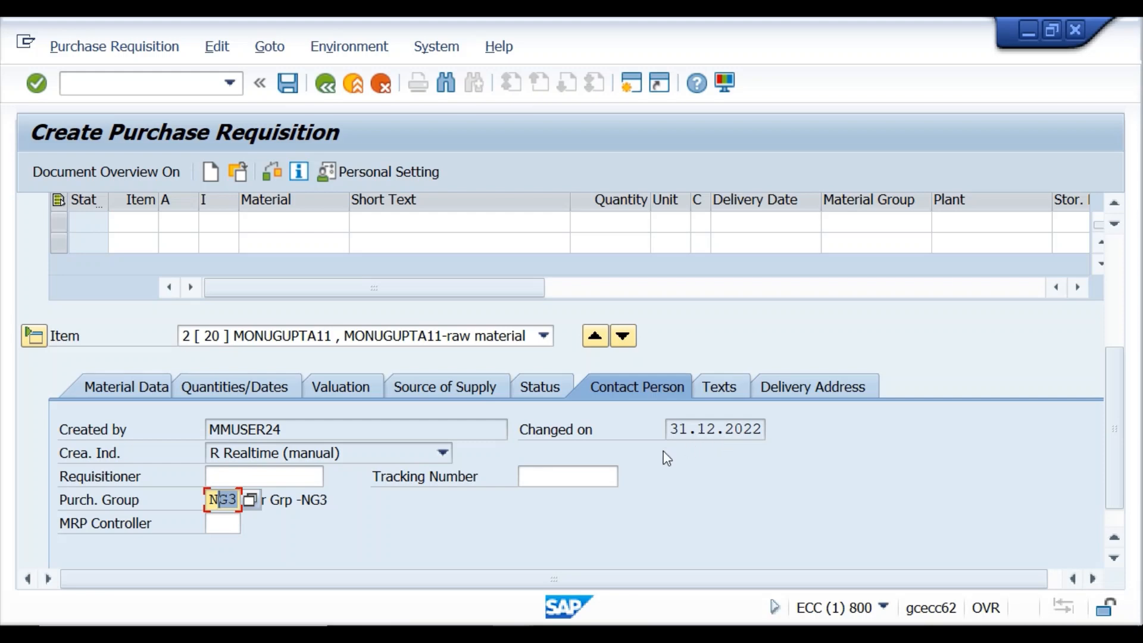
{"action": "left_click", "coordinate": [288, 478]}
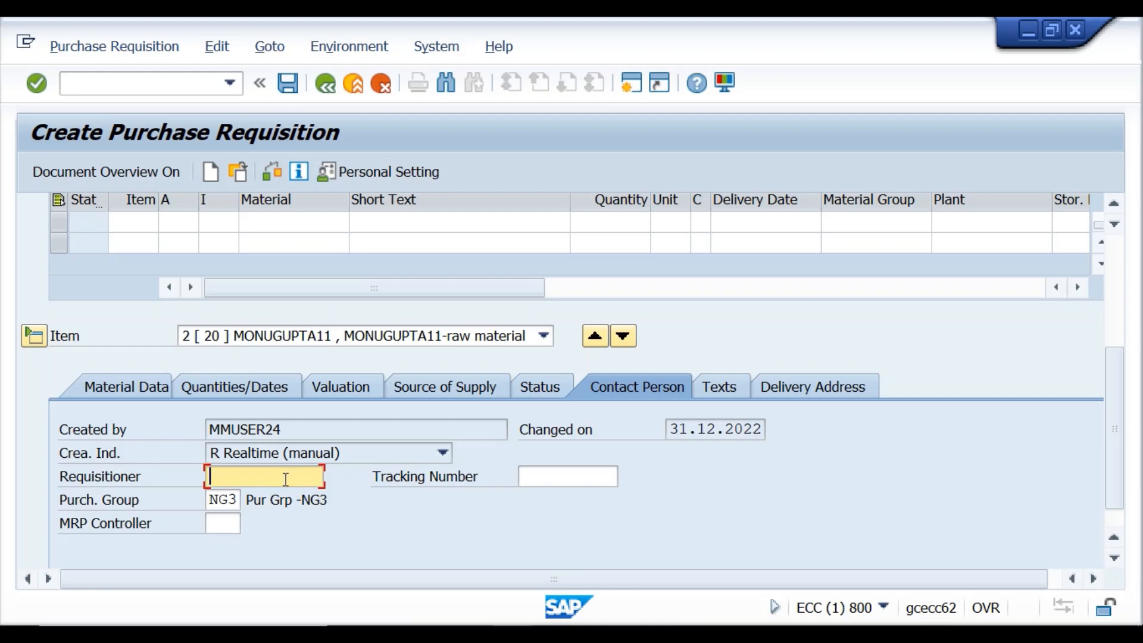
{"action": "scroll", "coordinate": [285, 478], "scroll_direction": "down", "scroll_amount": 1}
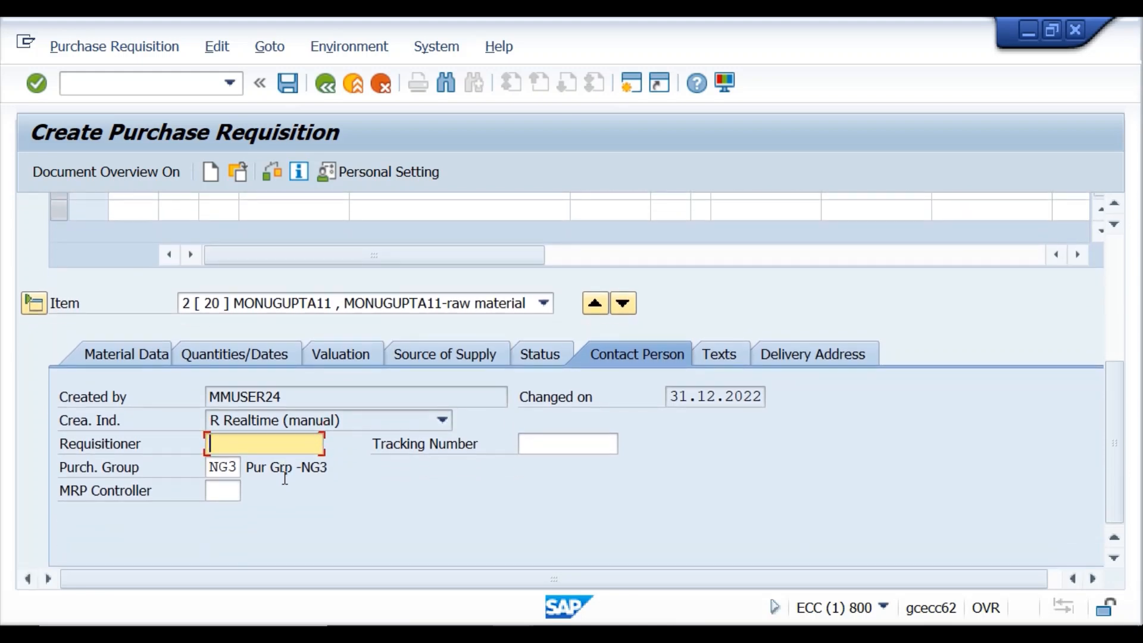
{"action": "scroll", "coordinate": [283, 478], "scroll_direction": "up", "scroll_amount": 6}
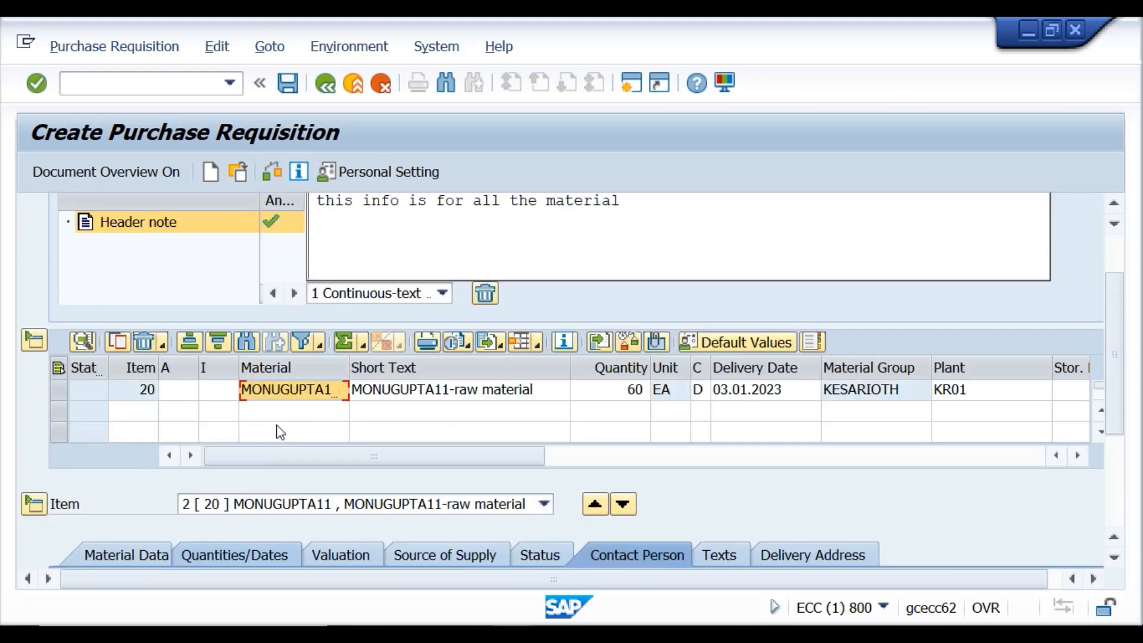
Save the purchase requisition and read the creation message's details in Performance Assistant.
{"action": "left_click", "coordinate": [288, 84]}
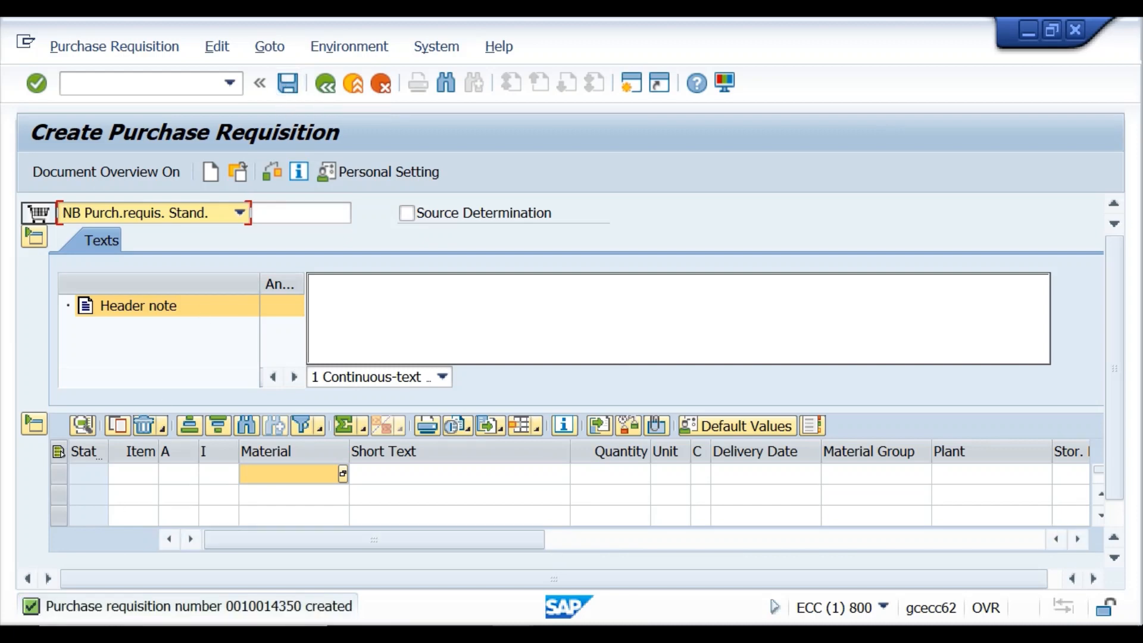
{"action": "double_click", "coordinate": [219, 609]}
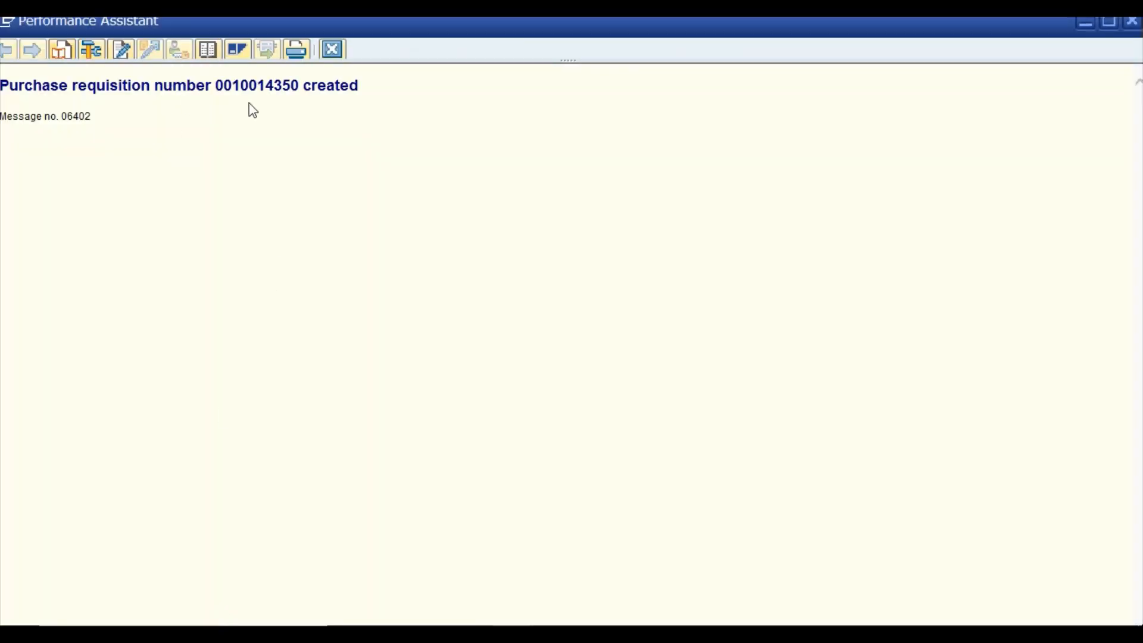
{"action": "left_click", "coordinate": [339, 54]}
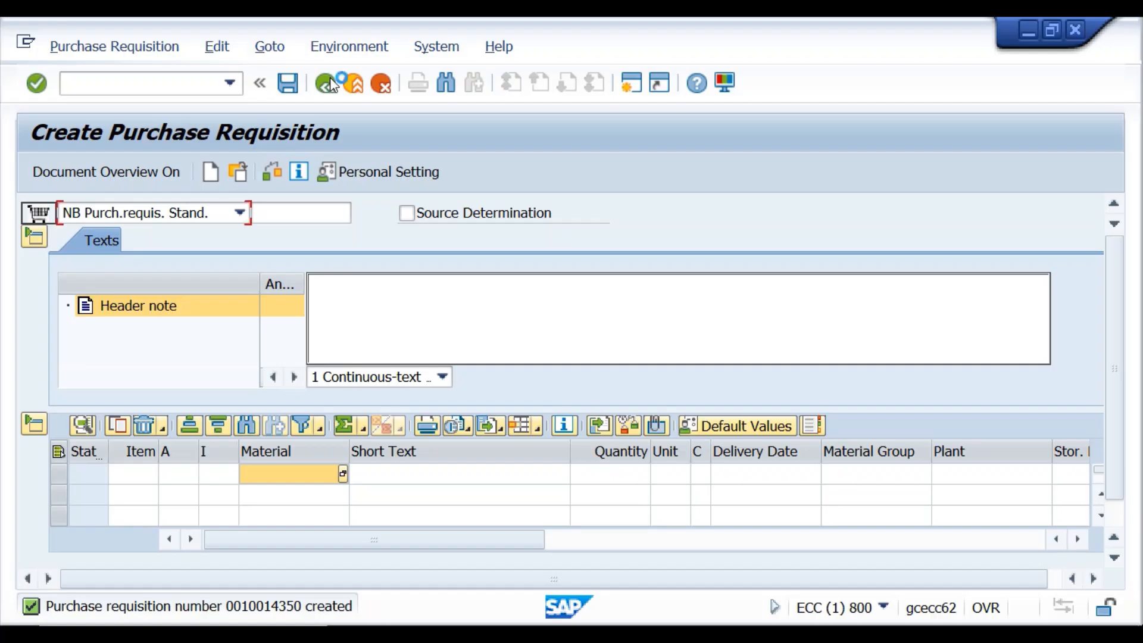
{"action": "left_click", "coordinate": [122, 82]}
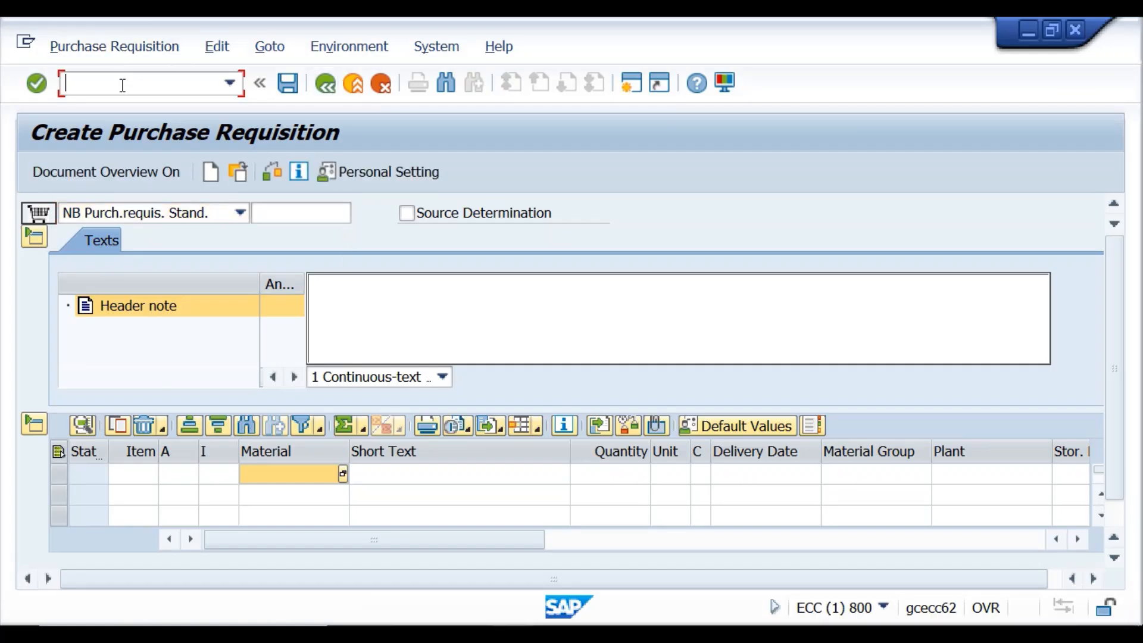
Enter the header note 'this info is for all material', adding 'info' after 'this'.
{"action": "left_click", "coordinate": [345, 318]}
{"action": "type", "text": "this is for "}
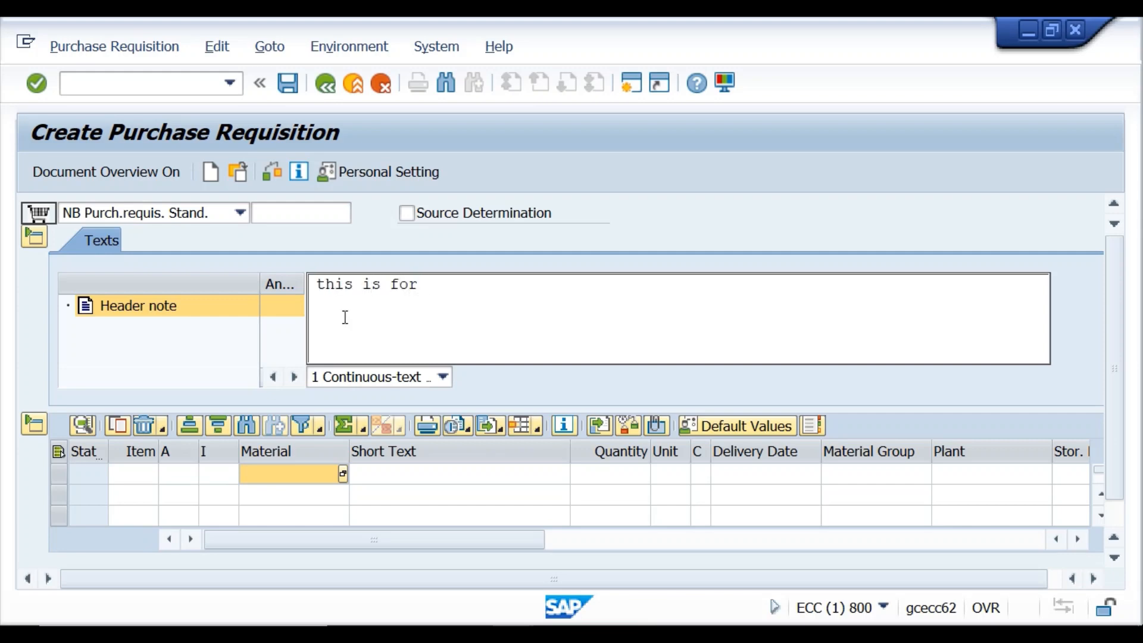
{"action": "type", "text": "all material"}
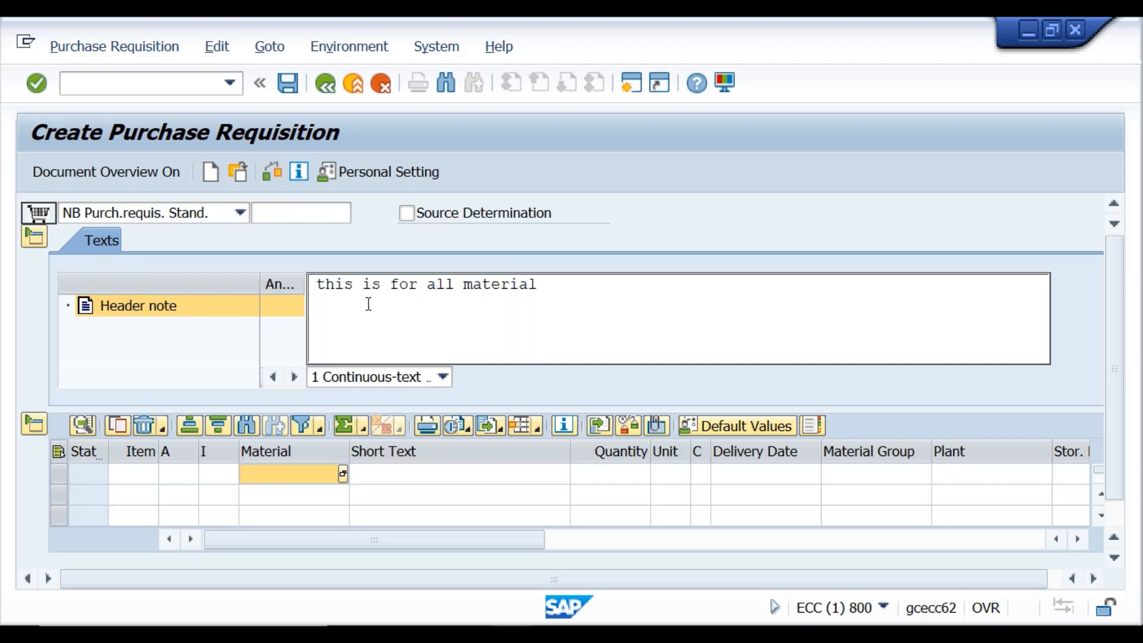
{"action": "left_click", "coordinate": [356, 284]}
{"action": "type", "text": "info is for all "}
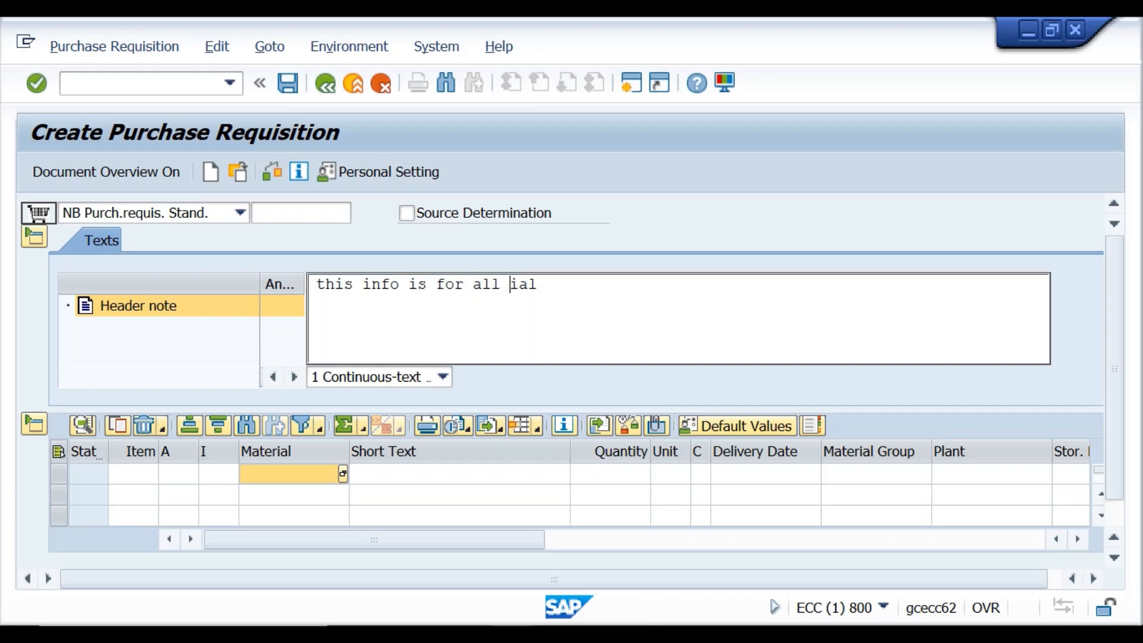
{"action": "type", "text": "material"}
{"action": "left_click", "coordinate": [260, 471]}
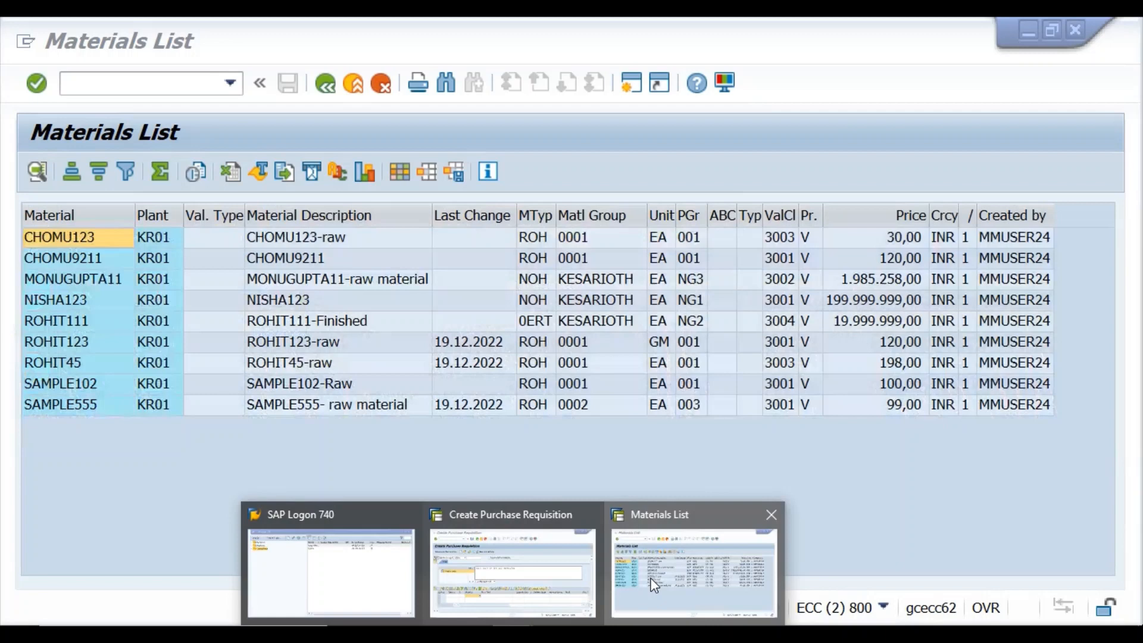
Consult the materials list window, then return to the requisition being created.
{"action": "left_click", "coordinate": [694, 563]}
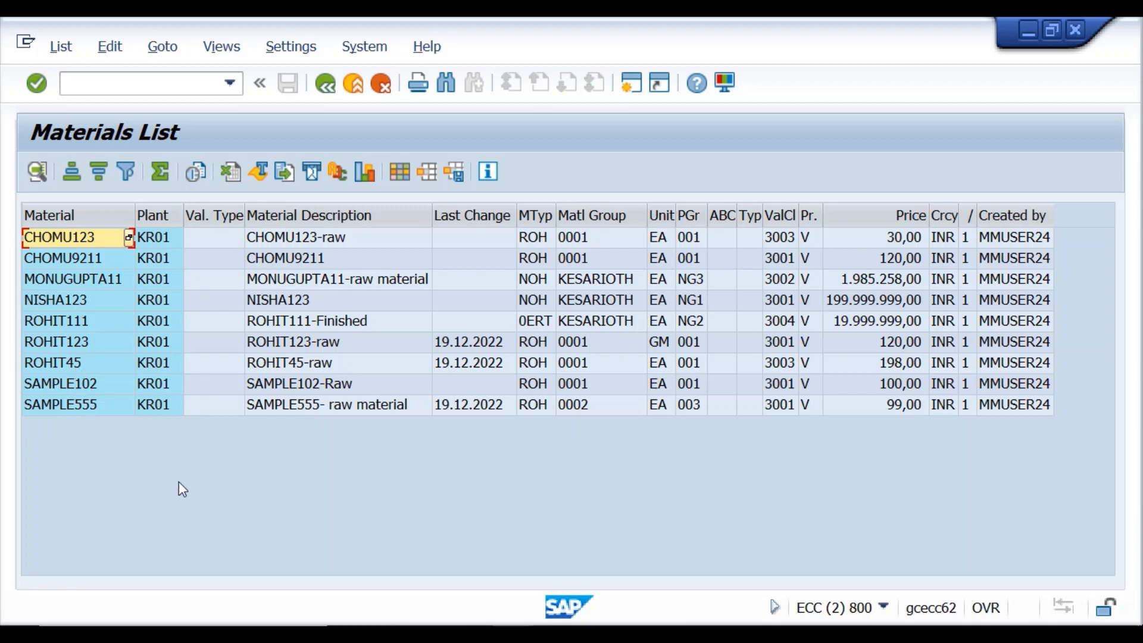
{"action": "left_click", "coordinate": [512, 634]}
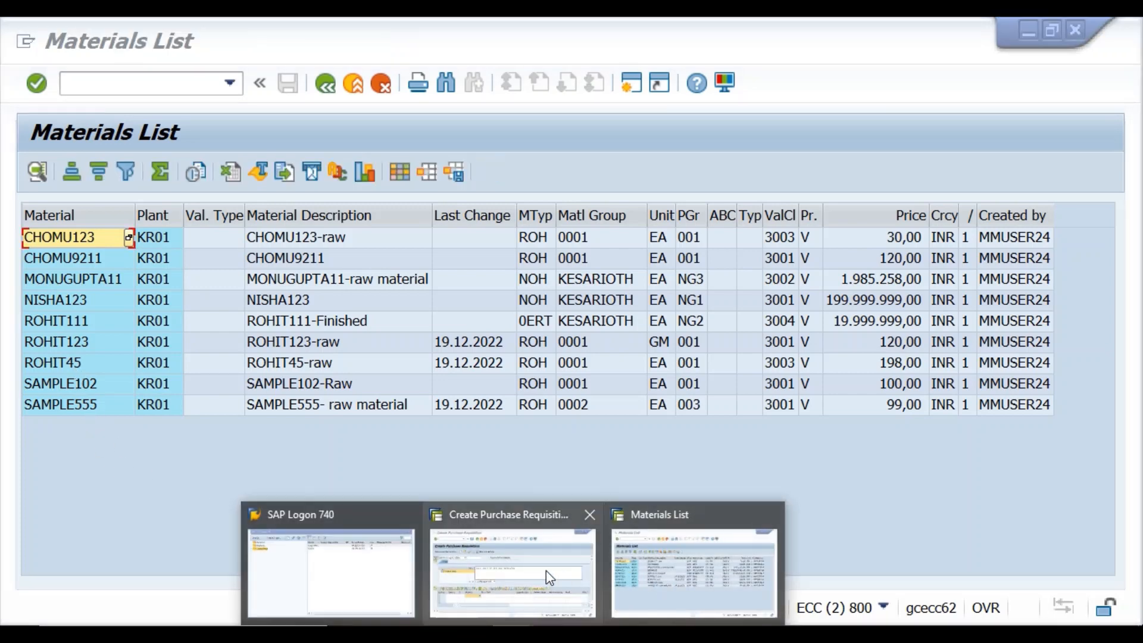
{"action": "left_click", "coordinate": [545, 570]}
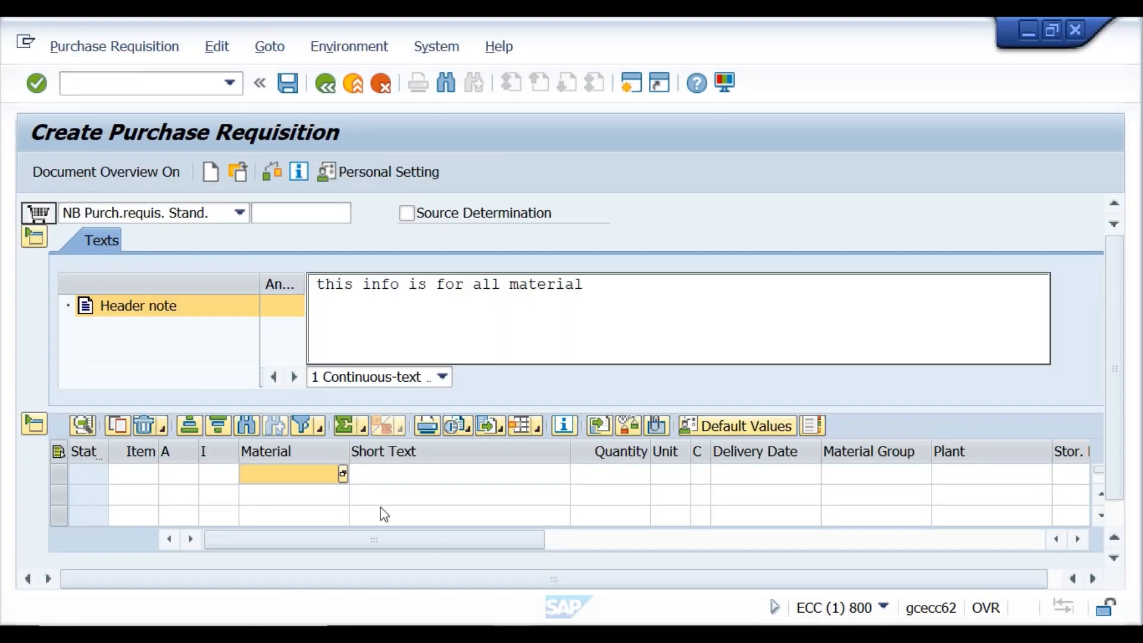
Add item 10: material ROHIT45, quantity 50, plant KR01, and check it.
{"action": "left_click", "coordinate": [295, 473]}
{"action": "type", "text": "roh"}
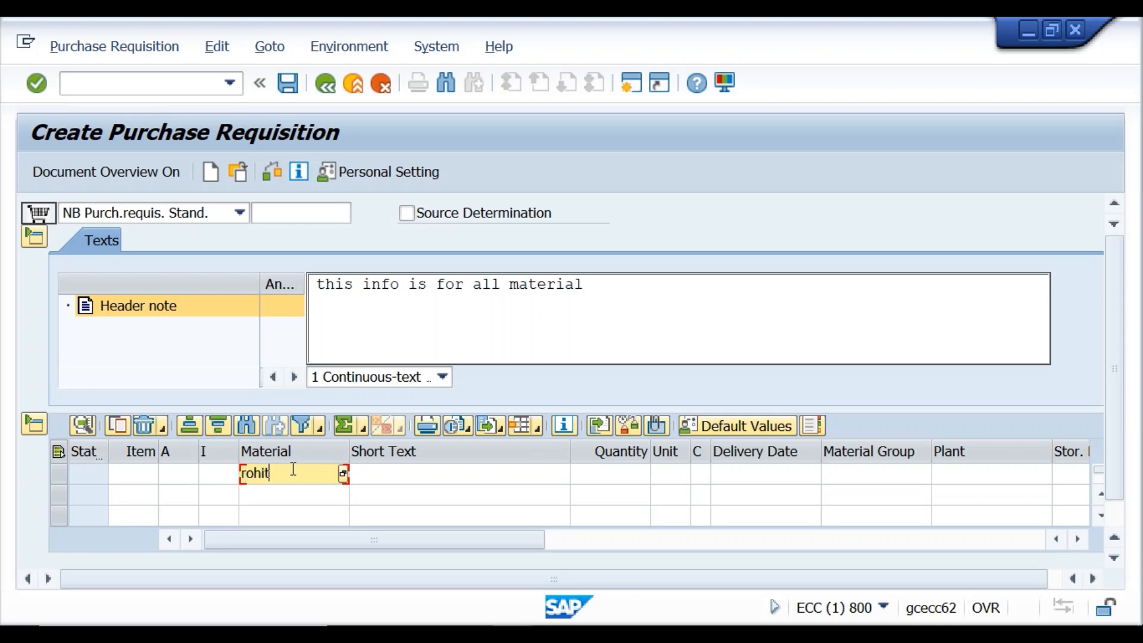
{"action": "type", "text": "it45"}
{"action": "left_click", "coordinate": [607, 479]}
{"action": "type", "text": "50"}
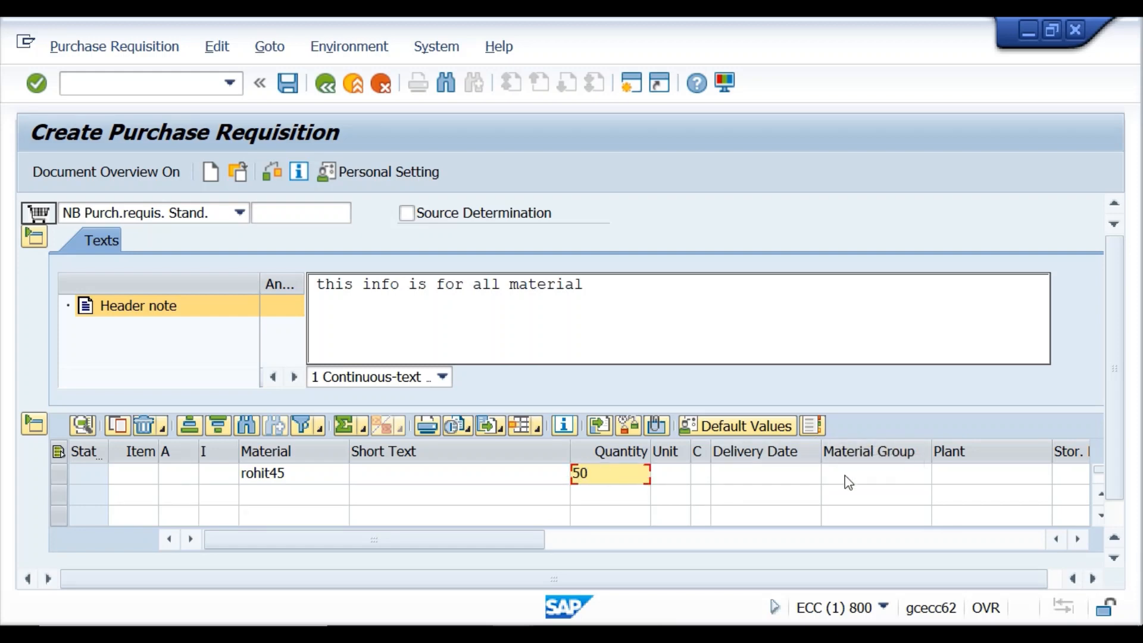
{"action": "left_click", "coordinate": [953, 484]}
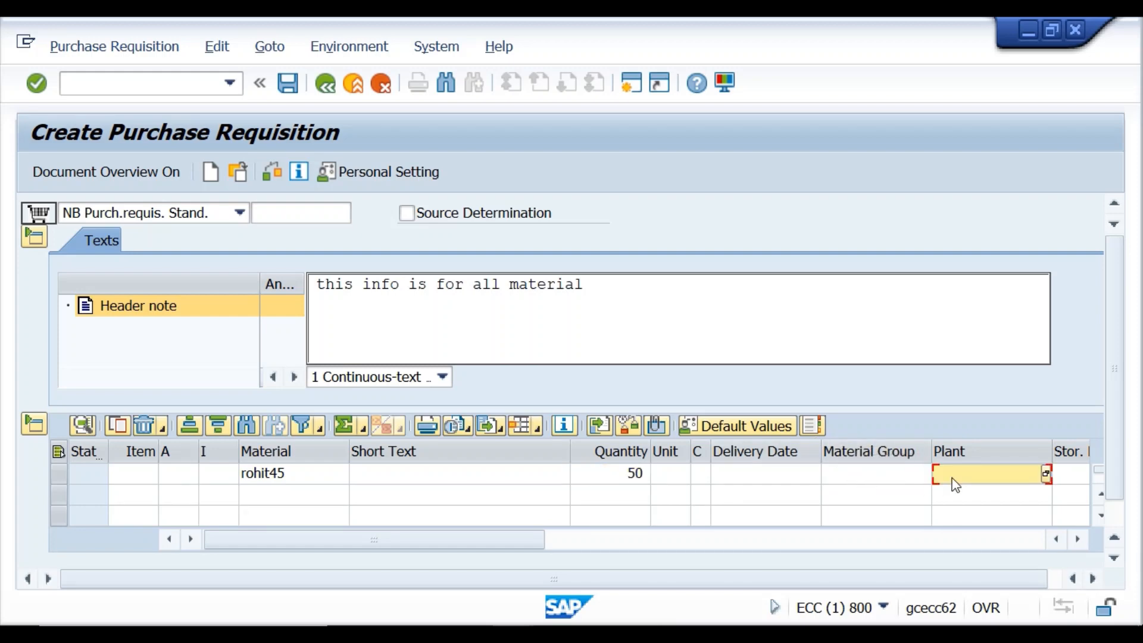
{"action": "type", "text": "kr01"}
{"action": "left_click", "coordinate": [276, 174]}
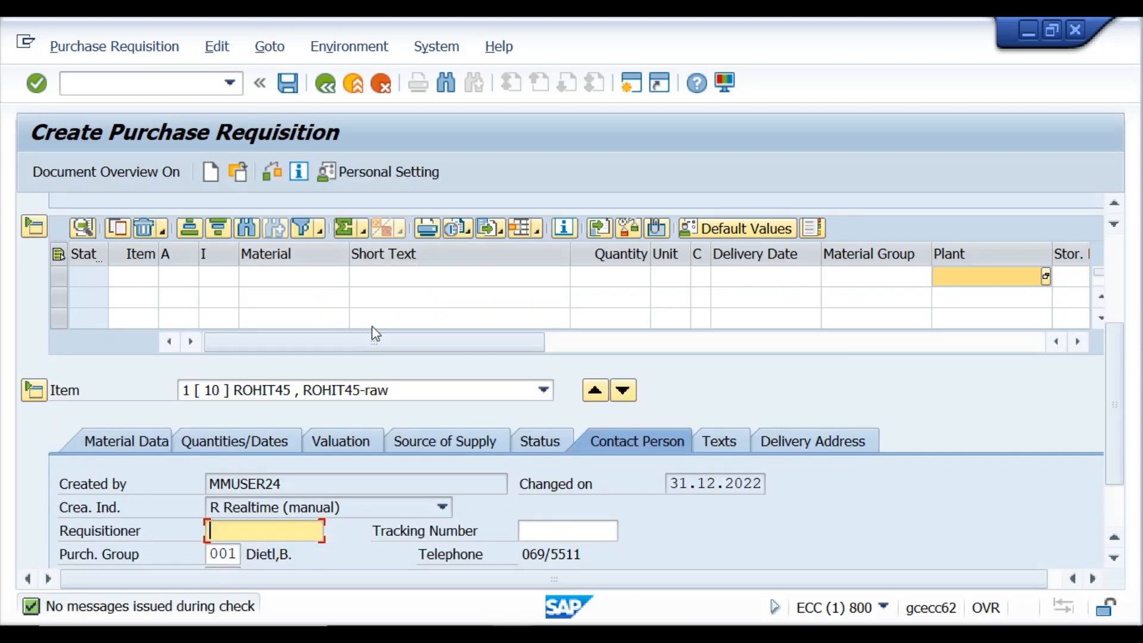
Add item 20: material SAMPLE555, quantity 100, plant KR01, and check it.
{"action": "left_click", "coordinate": [278, 297]}
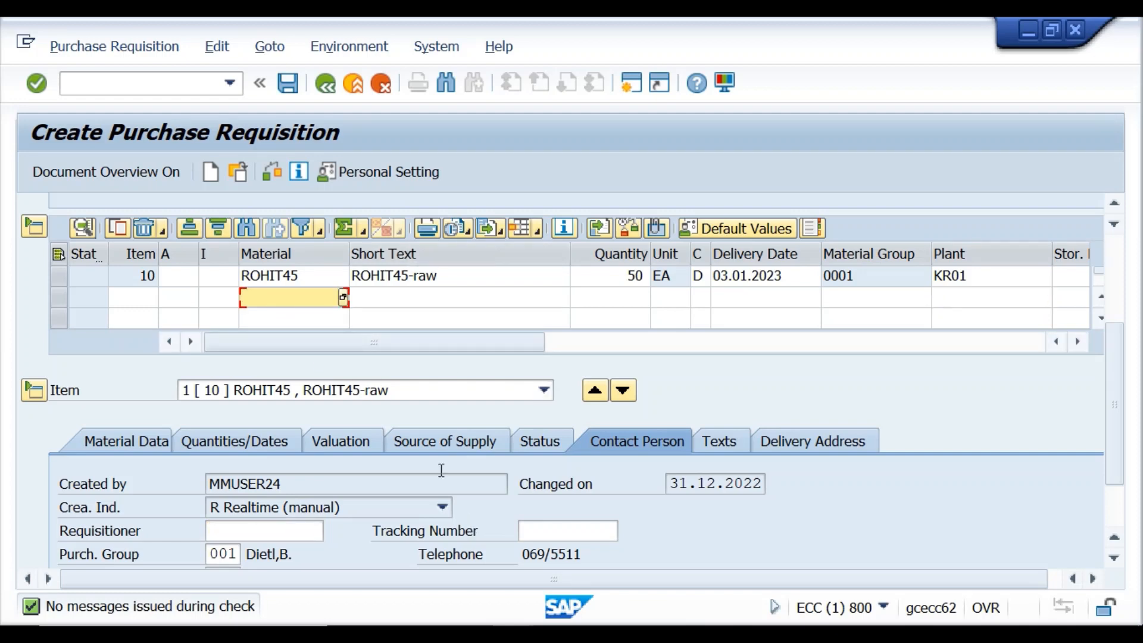
{"action": "type", "text": "Sample555"}
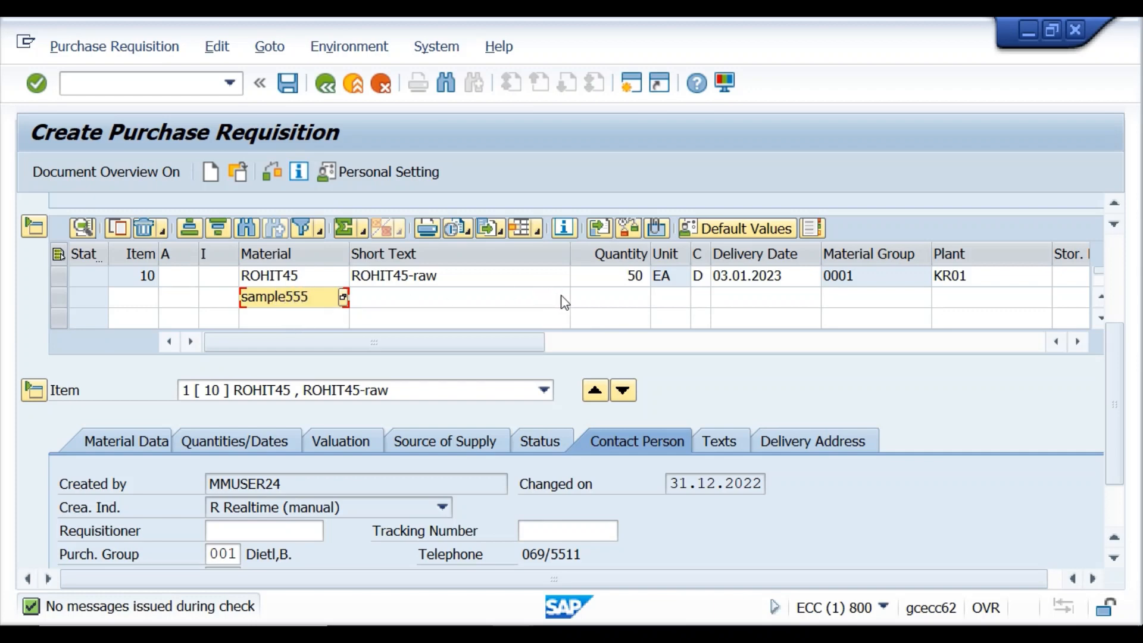
{"action": "left_click", "coordinate": [578, 300]}
{"action": "type", "text": "100"}
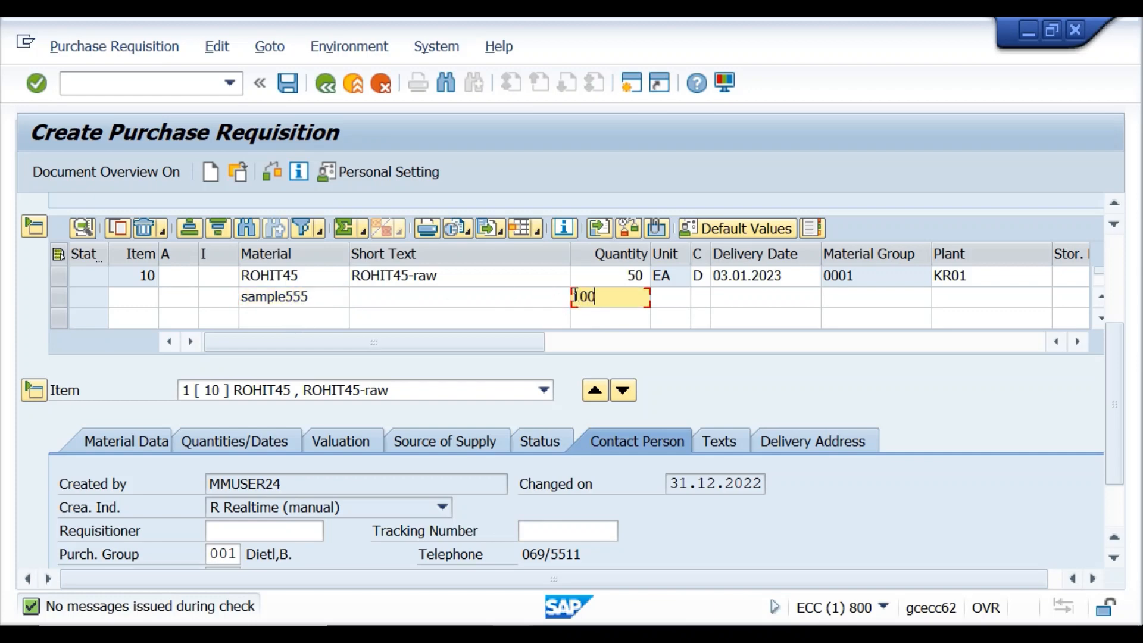
{"action": "left_click", "coordinate": [955, 304]}
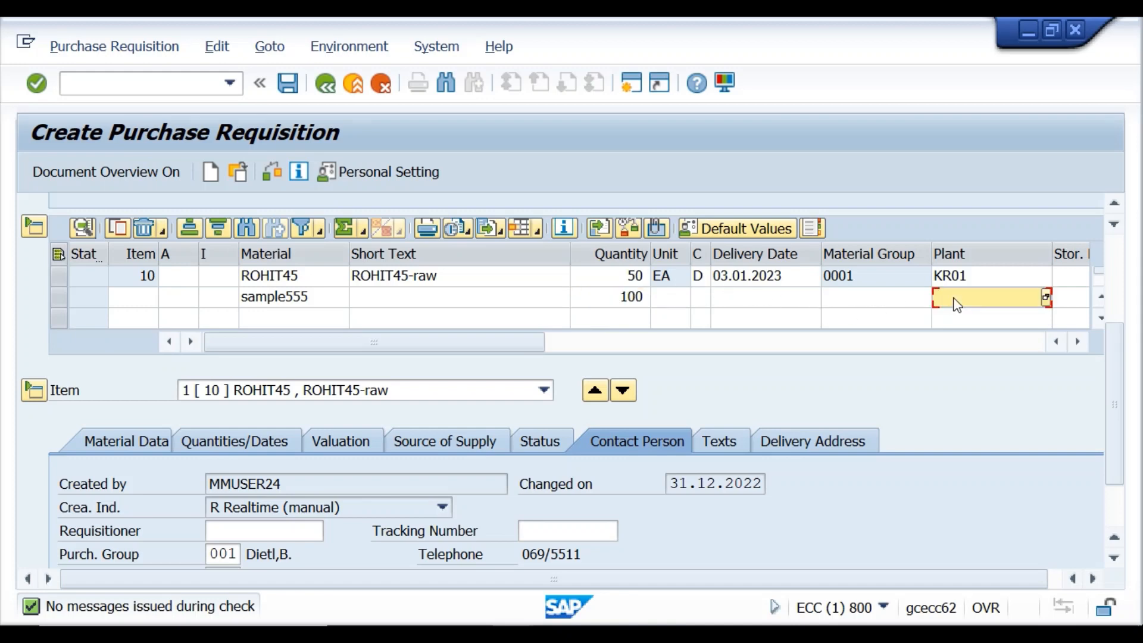
{"action": "type", "text": "K"}
{"action": "left_click", "coordinate": [272, 172]}
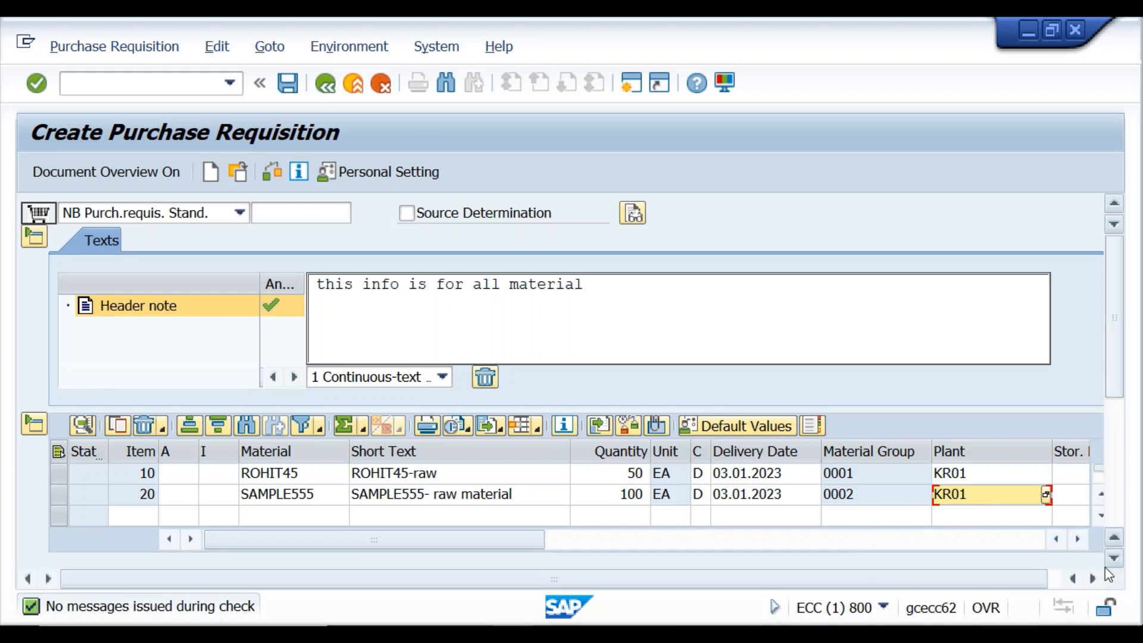
{"action": "scroll", "coordinate": [1108, 571], "scroll_direction": "down", "scroll_amount": 3}
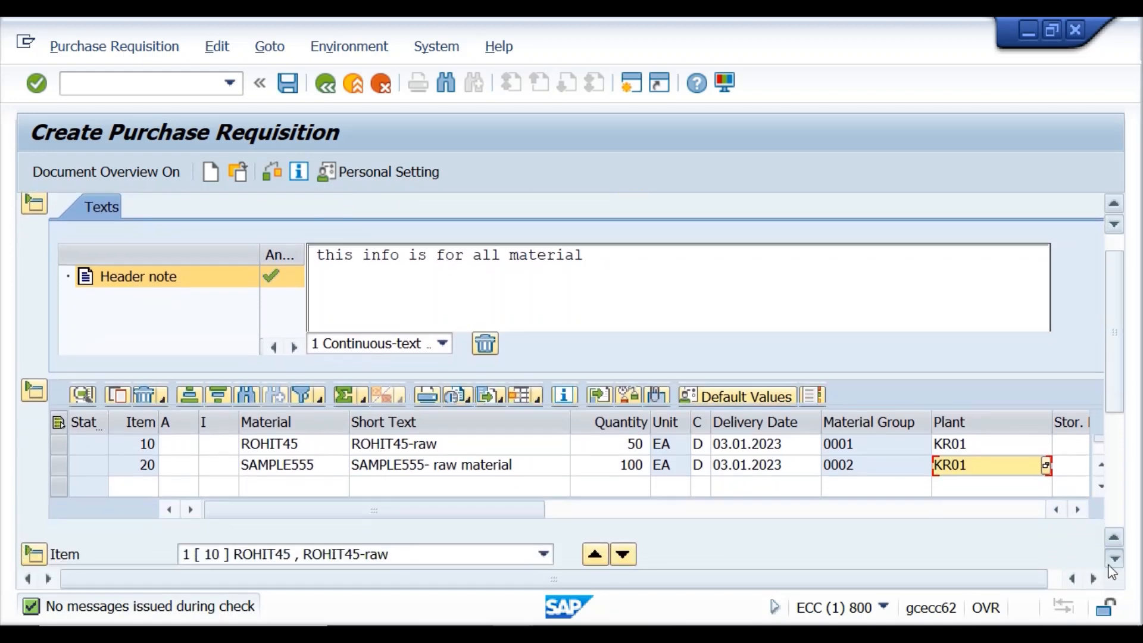
{"action": "scroll", "coordinate": [1108, 568], "scroll_direction": "down", "scroll_amount": 5}
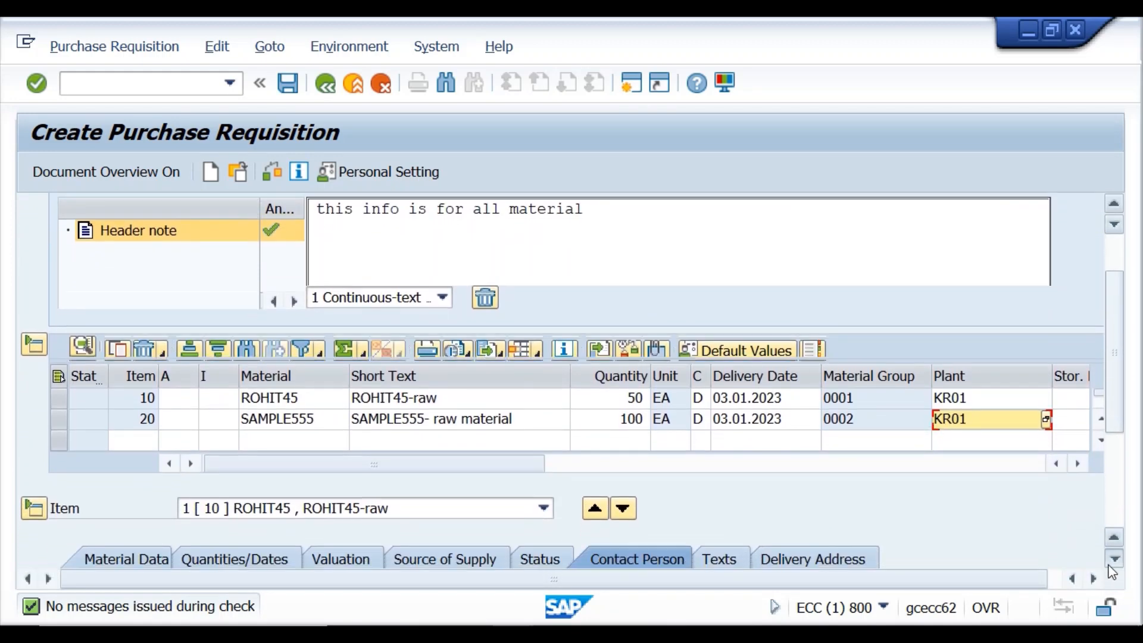
{"action": "scroll", "coordinate": [1111, 570], "scroll_direction": "down", "scroll_amount": 5}
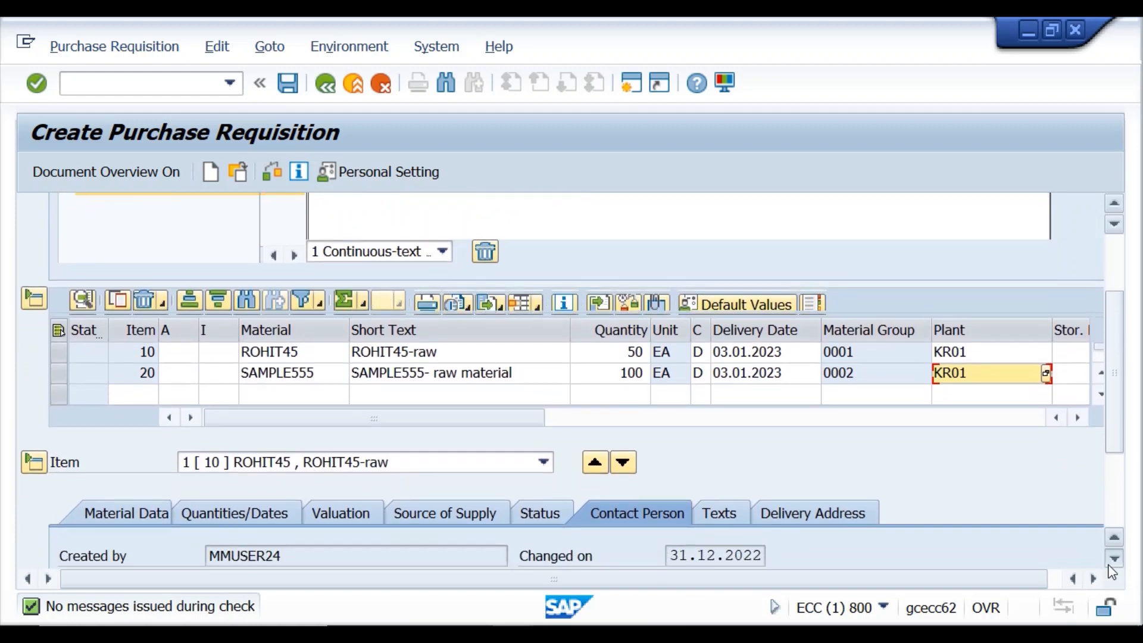
{"action": "scroll", "coordinate": [1110, 569], "scroll_direction": "down", "scroll_amount": 5}
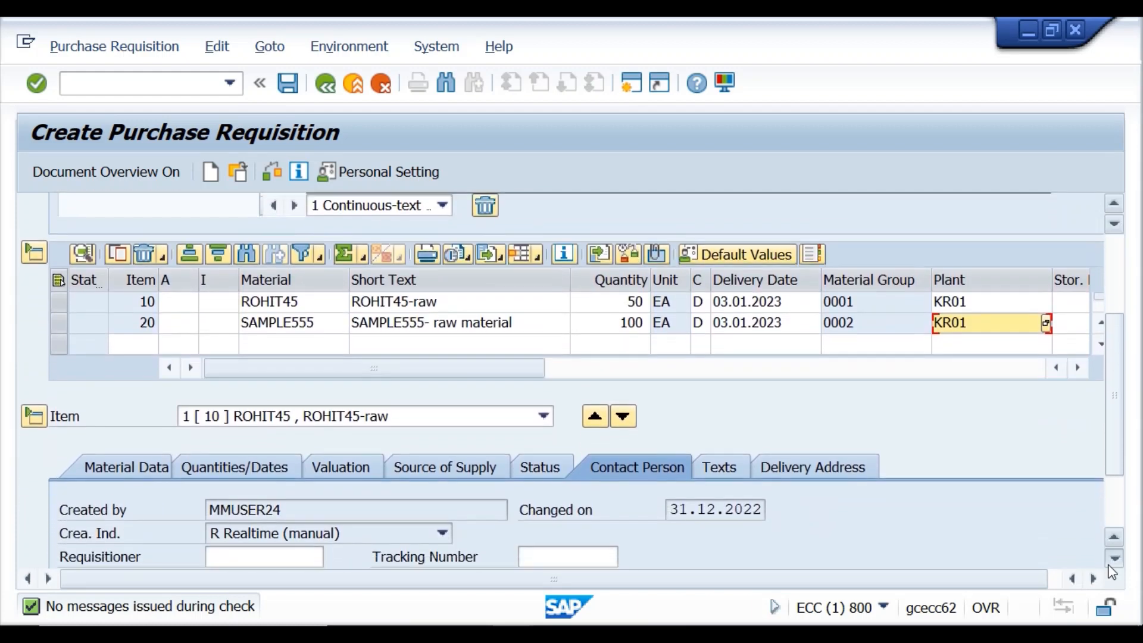
{"action": "scroll", "coordinate": [1111, 570], "scroll_direction": "down", "scroll_amount": 5}
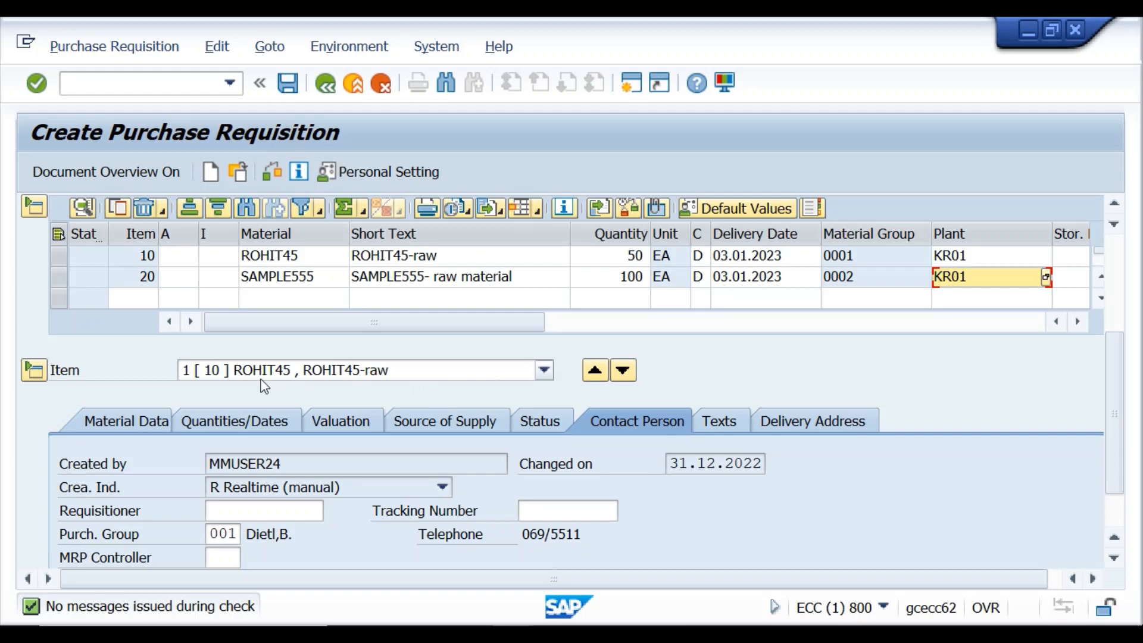
Show item 10's valuation: 198,00 INR per EA, 9.900,00 INR total.
{"action": "left_click", "coordinate": [153, 422]}
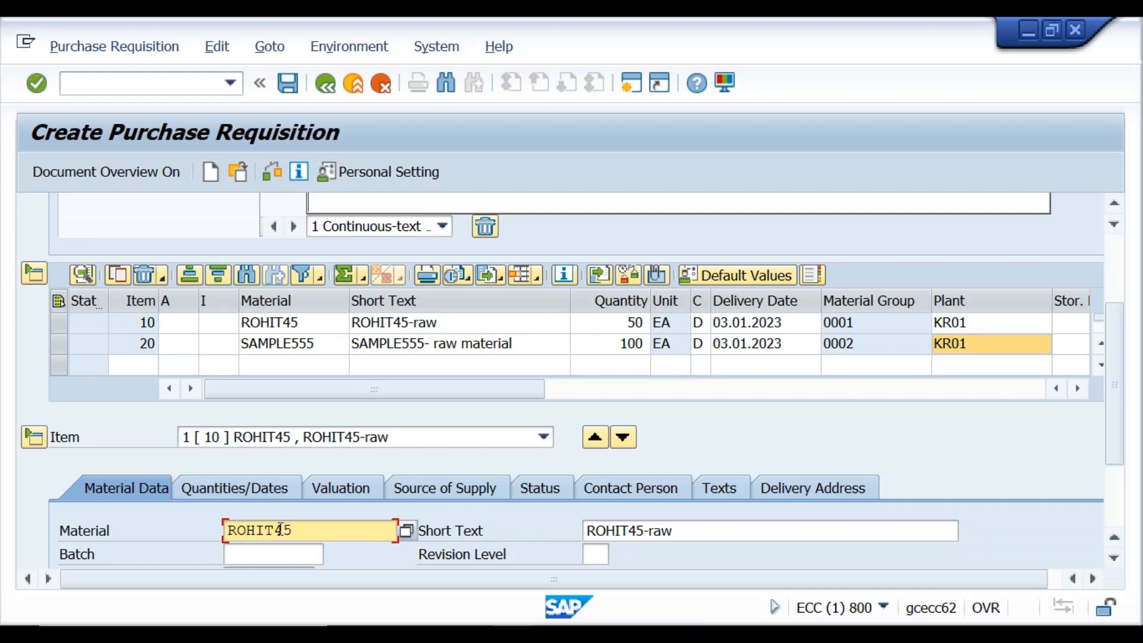
{"action": "left_click", "coordinate": [253, 489]}
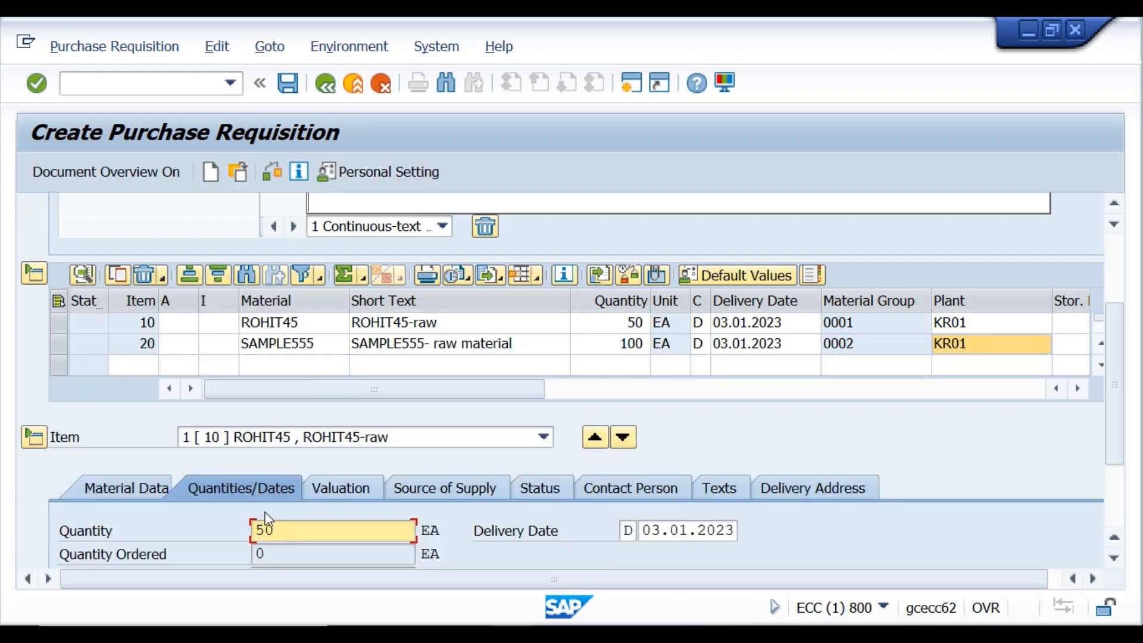
{"action": "left_click", "coordinate": [321, 493]}
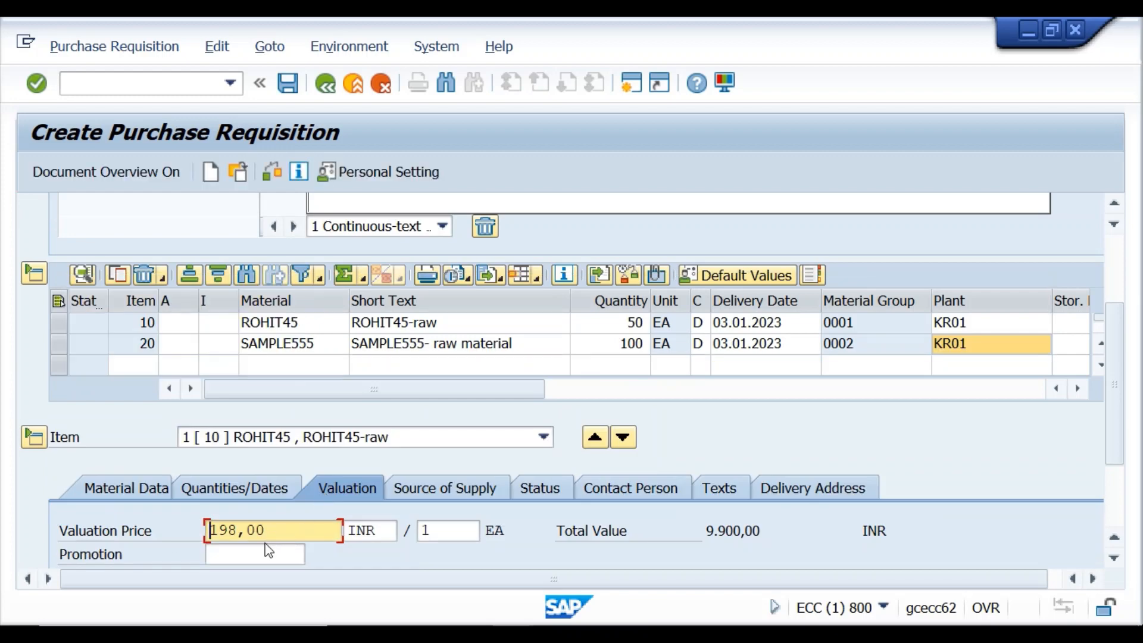
Confirm ROHIT45's Accounting 1 moving price of 198,00 in its material master, then go back.
{"action": "double_click", "coordinate": [269, 323]}
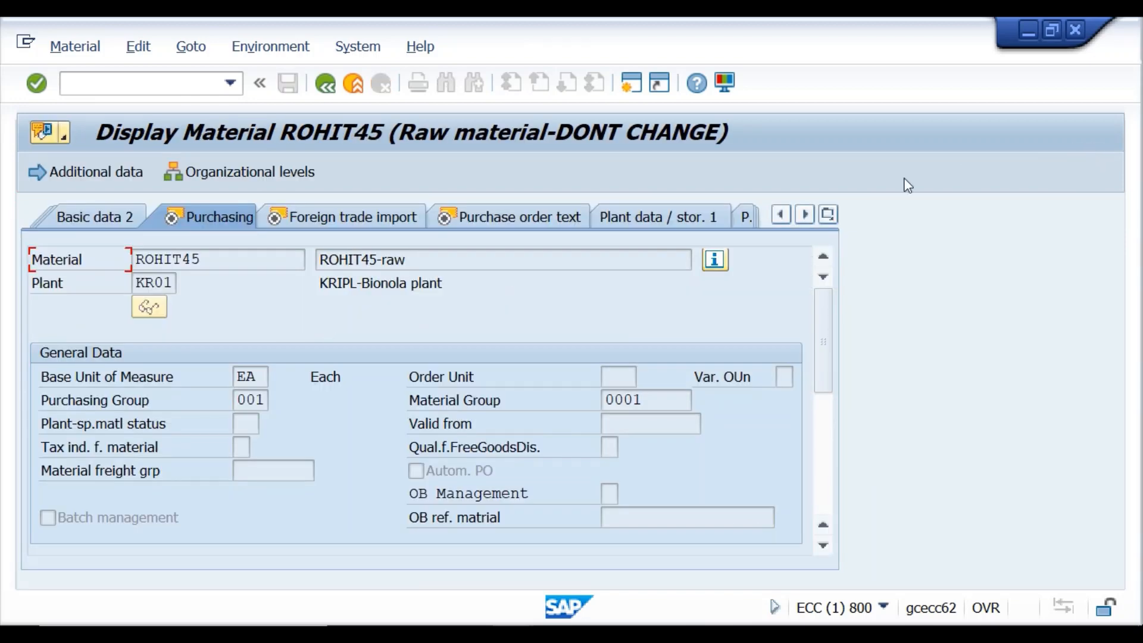
{"action": "left_click", "coordinate": [805, 214]}
{"action": "left_click", "coordinate": [805, 214]}
{"action": "left_click", "coordinate": [805, 215]}
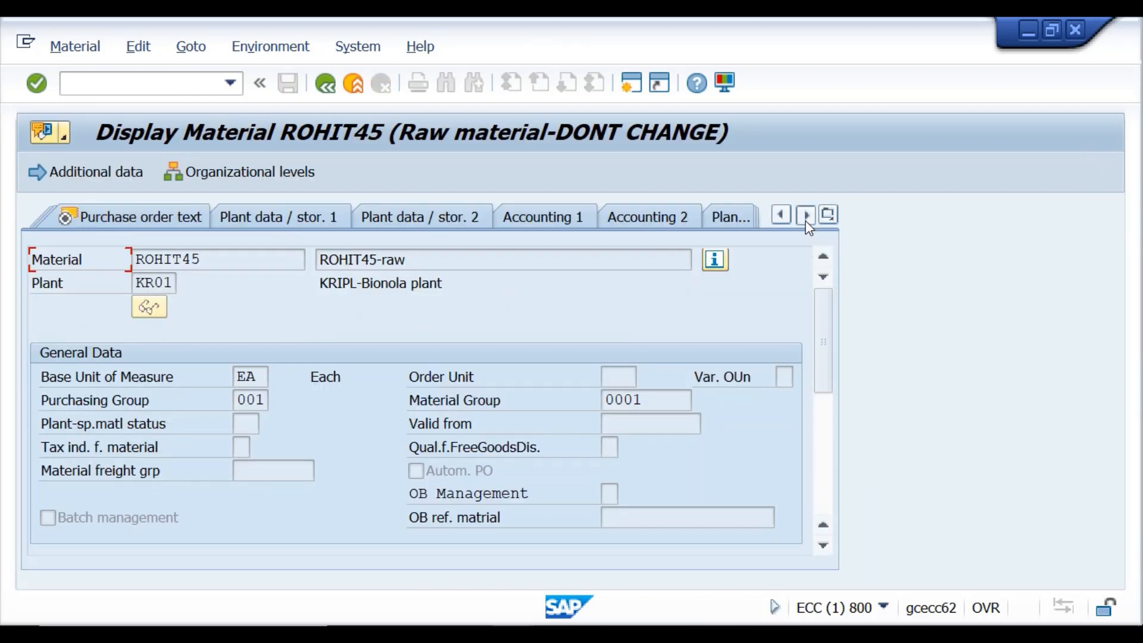
{"action": "left_click", "coordinate": [805, 215]}
{"action": "left_click", "coordinate": [377, 219]}
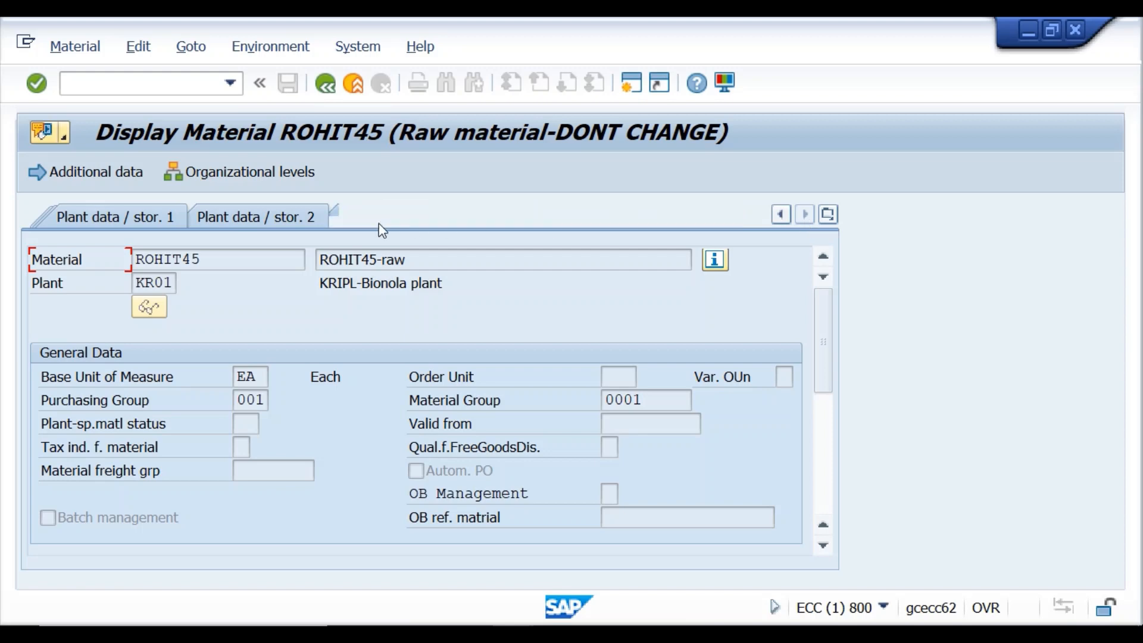
{"action": "scroll", "coordinate": [276, 518], "scroll_direction": "down", "scroll_amount": 3}
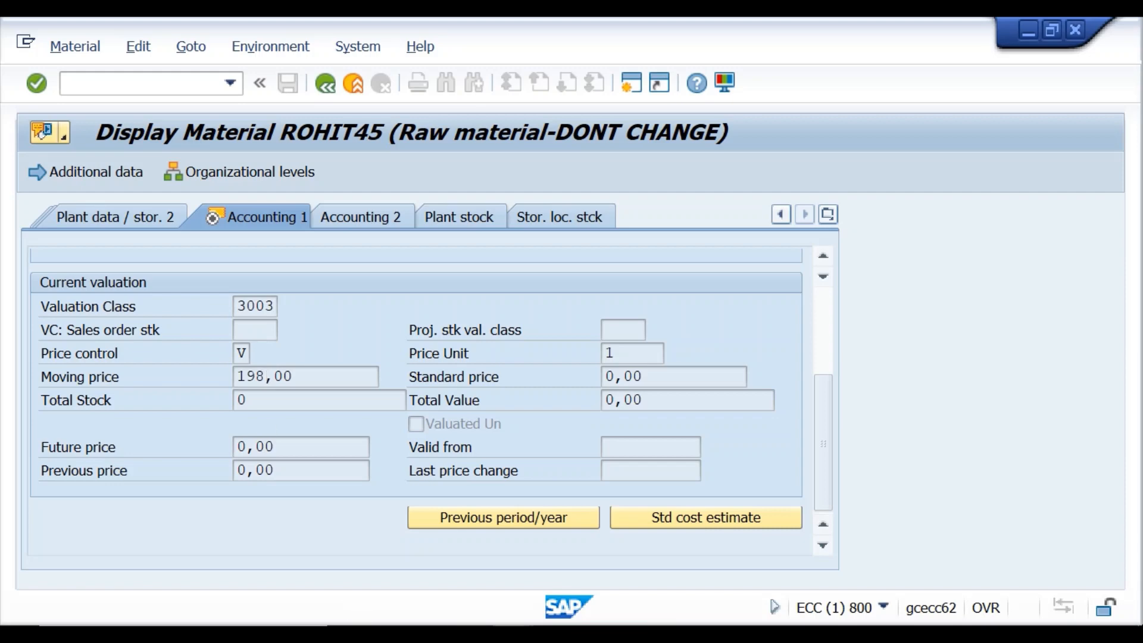
{"action": "left_click", "coordinate": [513, 634]}
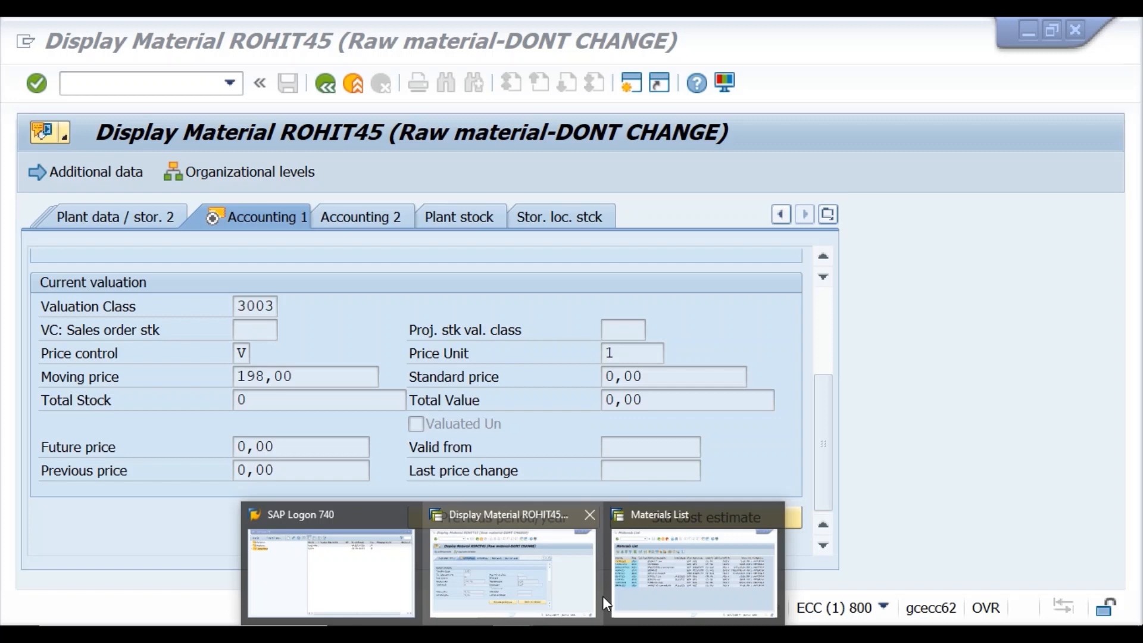
{"action": "left_click", "coordinate": [565, 595]}
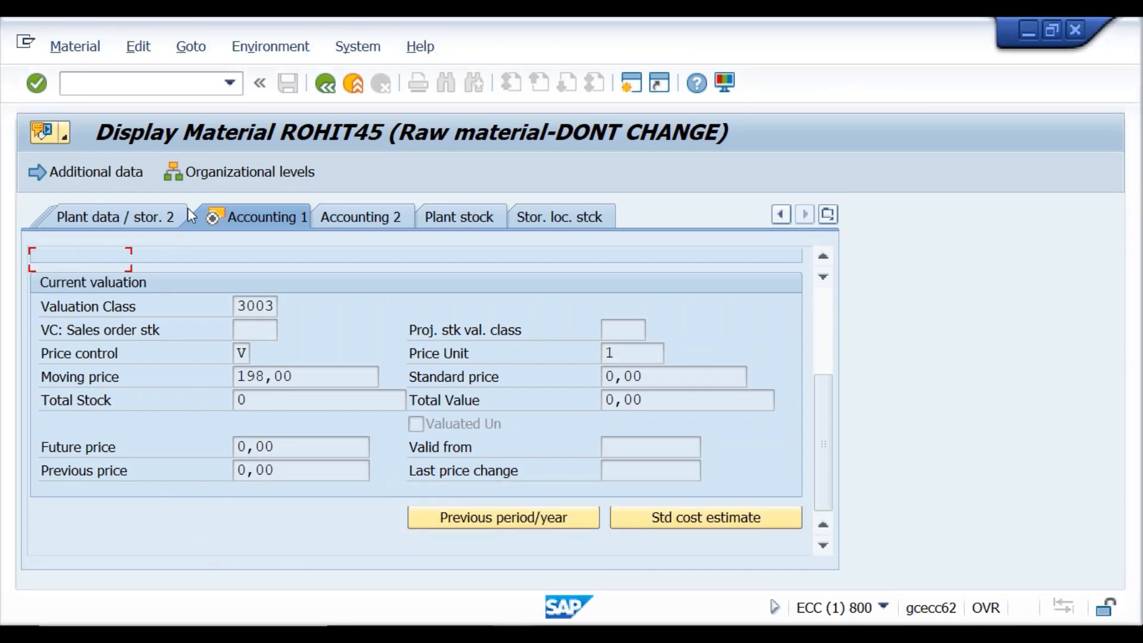
{"action": "left_click", "coordinate": [329, 90]}
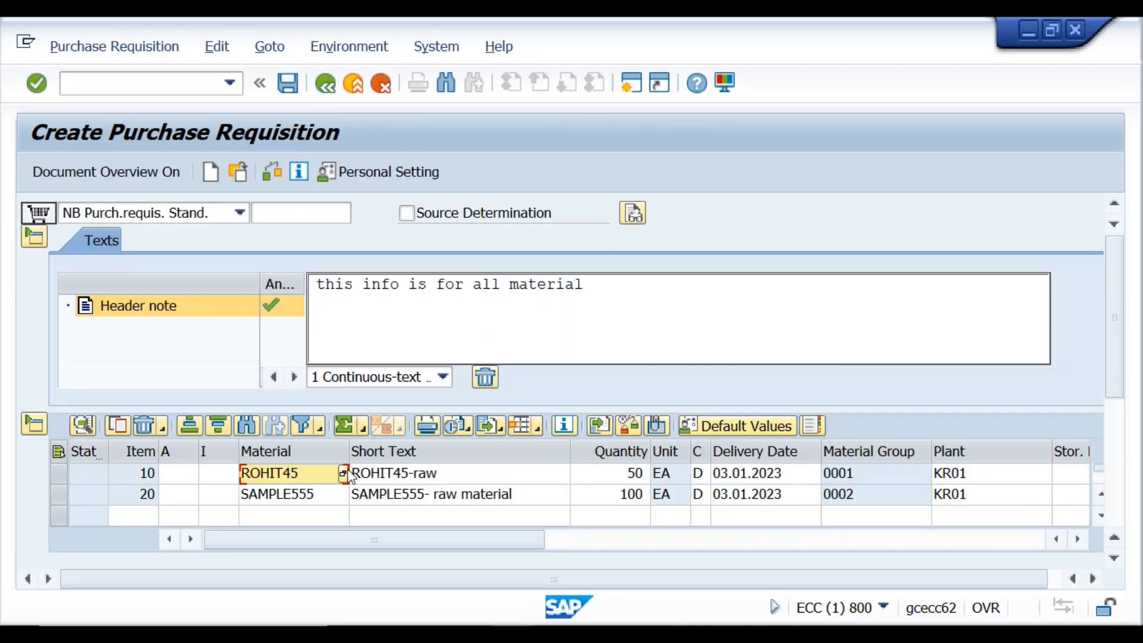
Switch the item details to item 20 SAMPLE555, showing valuation price 99,00 INR per EA.
{"action": "left_click", "coordinate": [1113, 559]}
{"action": "left_click", "coordinate": [1114, 558]}
{"action": "left_click", "coordinate": [1113, 558]}
{"action": "left_click", "coordinate": [1118, 560]}
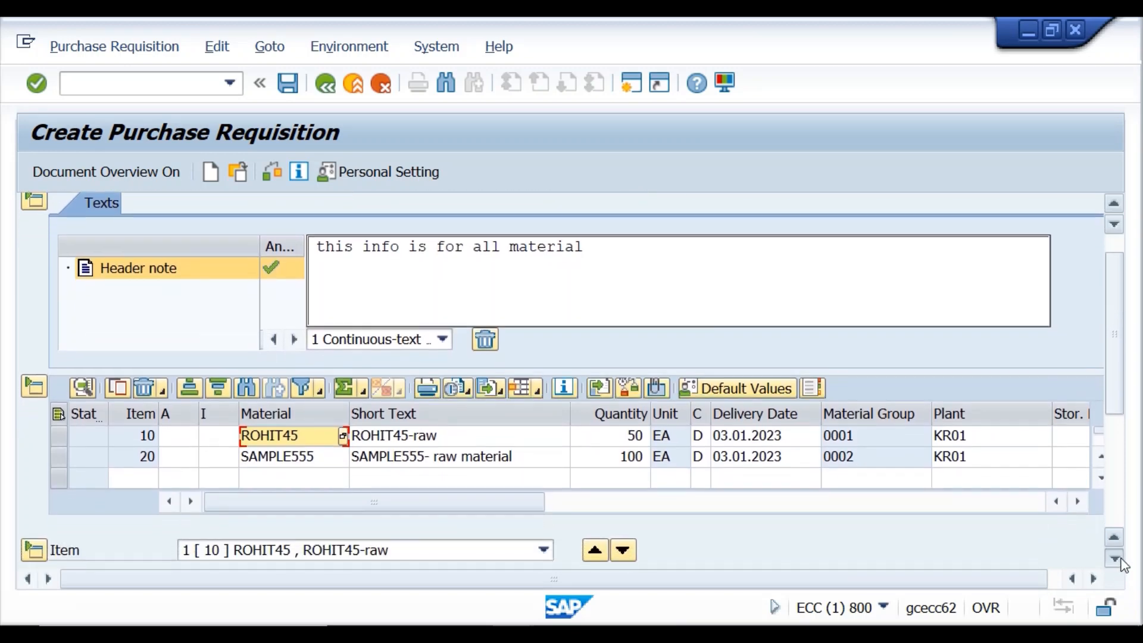
{"action": "left_click", "coordinate": [1118, 560]}
{"action": "left_click", "coordinate": [1118, 559]}
{"action": "left_click", "coordinate": [1114, 537]}
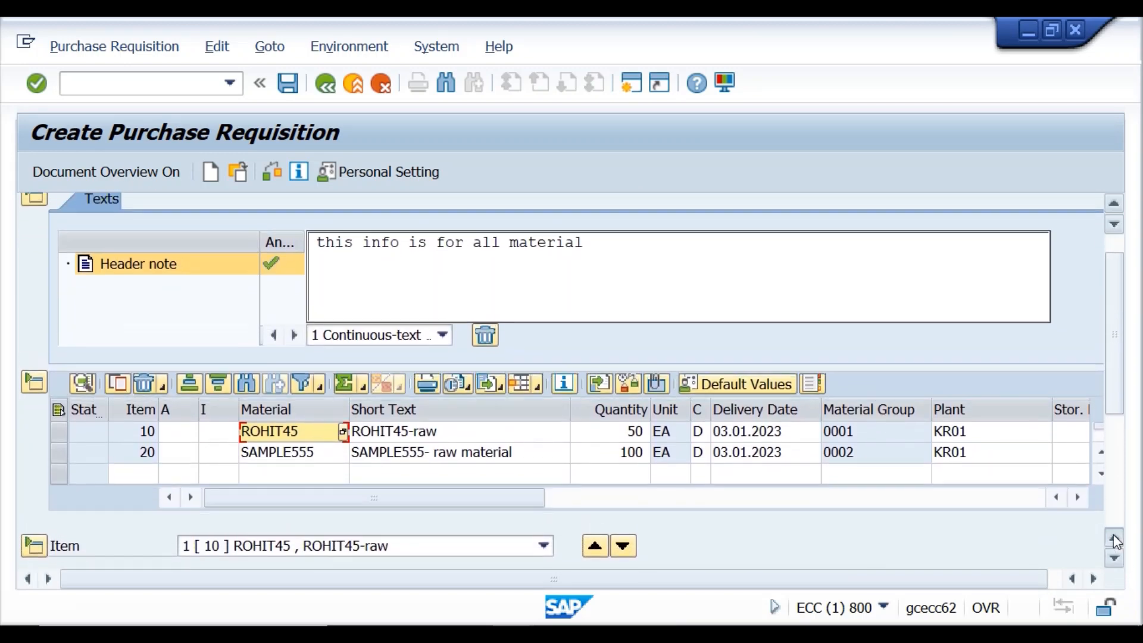
{"action": "left_click", "coordinate": [1114, 537]}
{"action": "left_click", "coordinate": [1113, 536]}
{"action": "left_click", "coordinate": [1113, 534]}
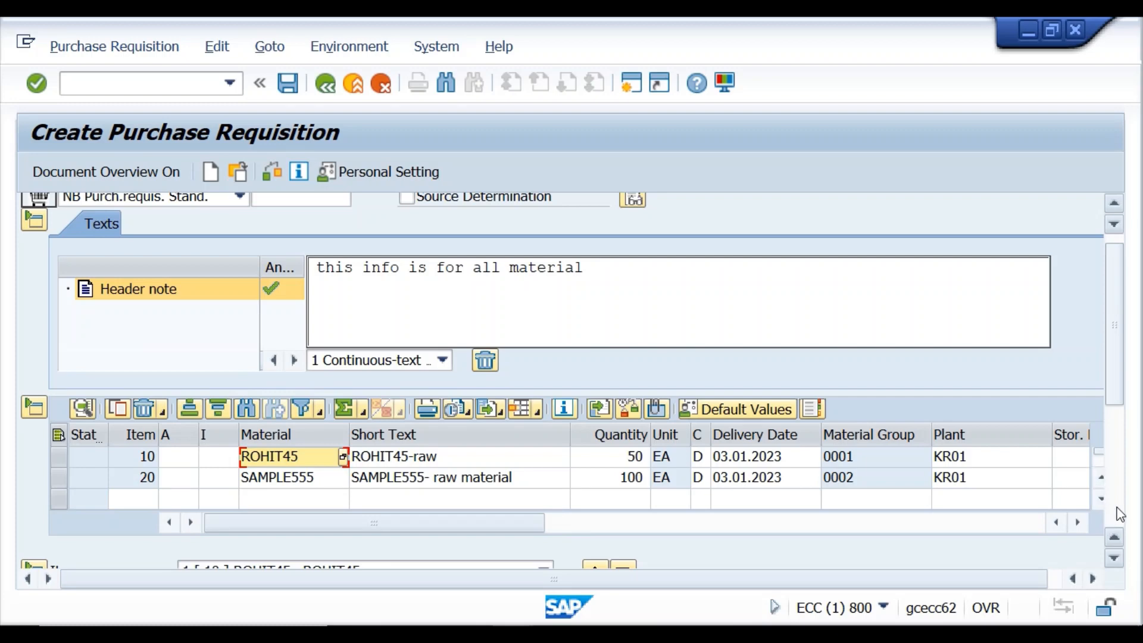
{"action": "left_click", "coordinate": [1117, 506]}
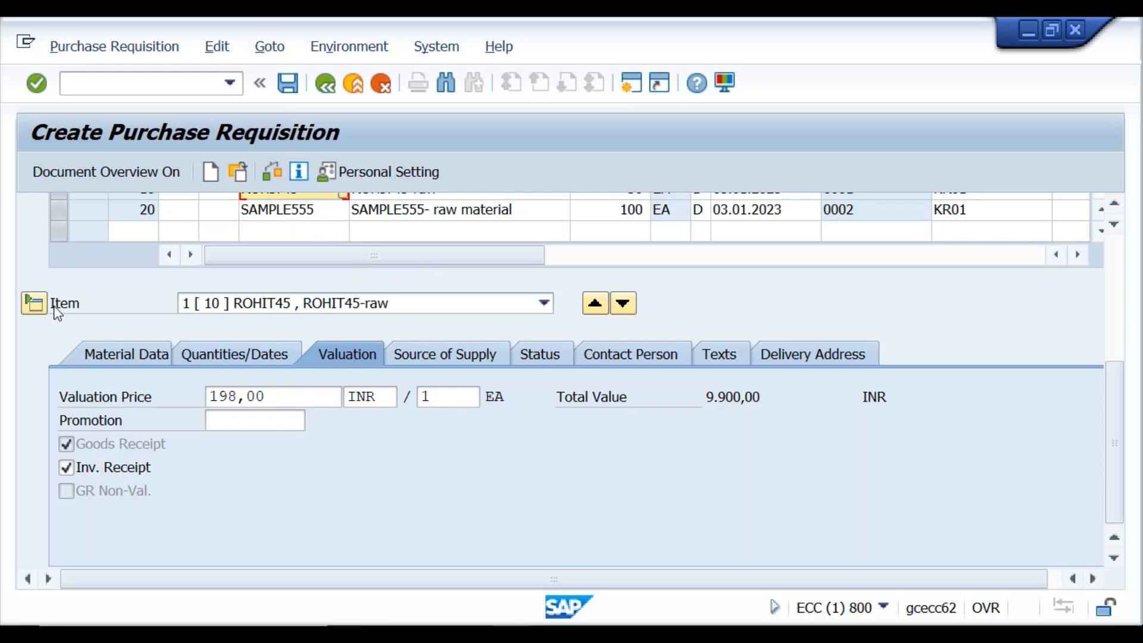
{"action": "left_click", "coordinate": [543, 304]}
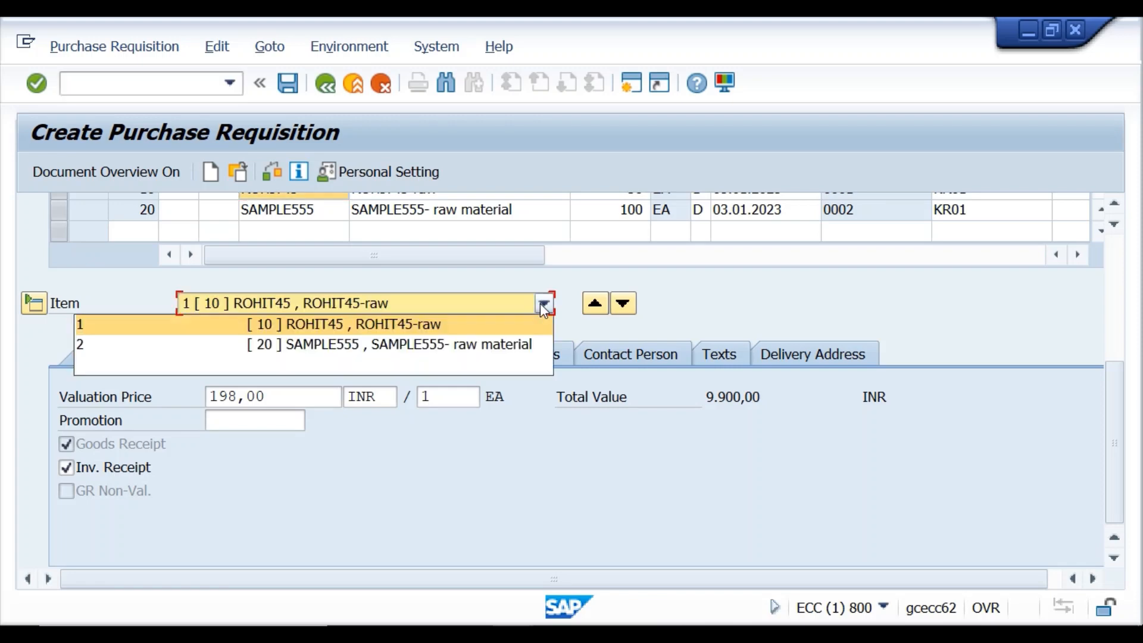
{"action": "left_click", "coordinate": [422, 344]}
{"action": "scroll", "coordinate": [420, 341], "scroll_direction": "up", "scroll_amount": 5}
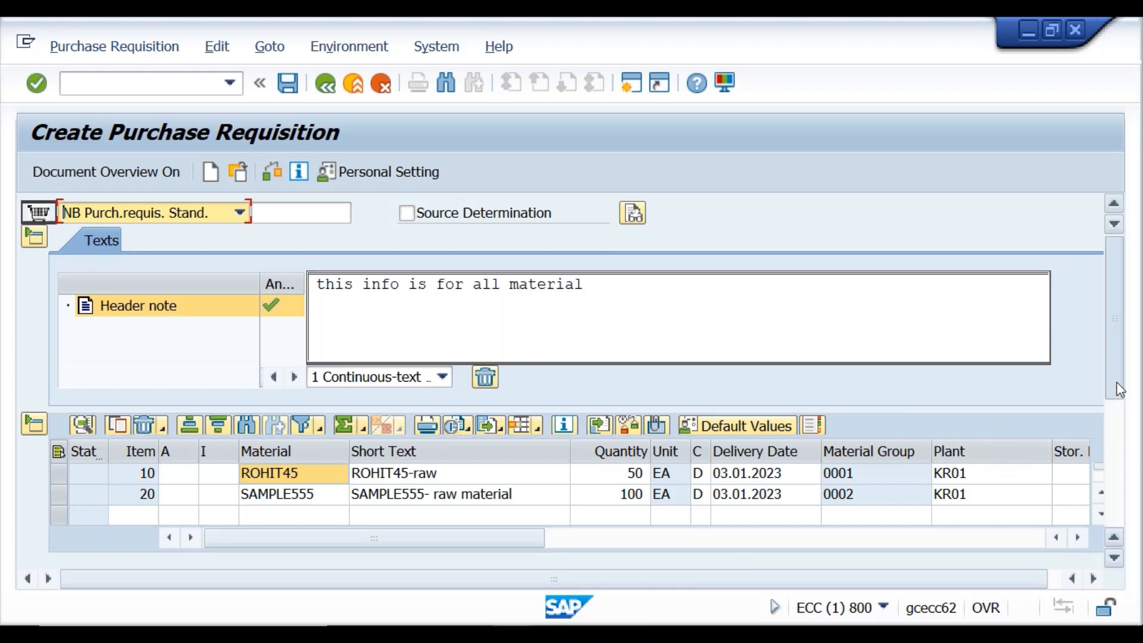
{"action": "left_click_drag", "start_coordinate": [1116, 382], "coordinate": [1121, 485]}
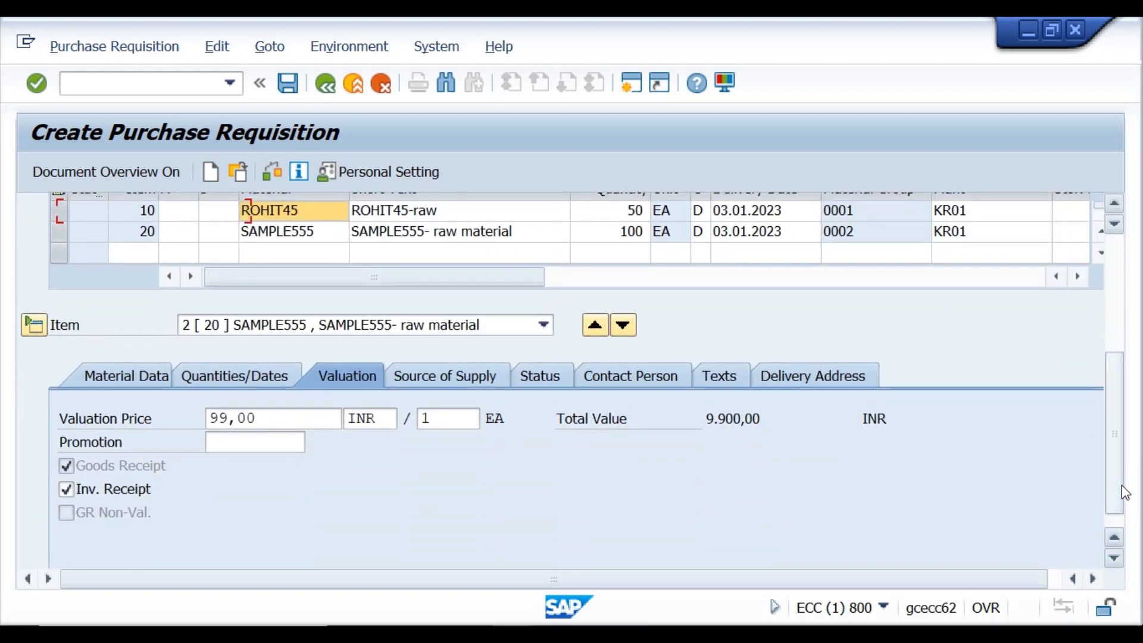
{"action": "left_click", "coordinate": [115, 381]}
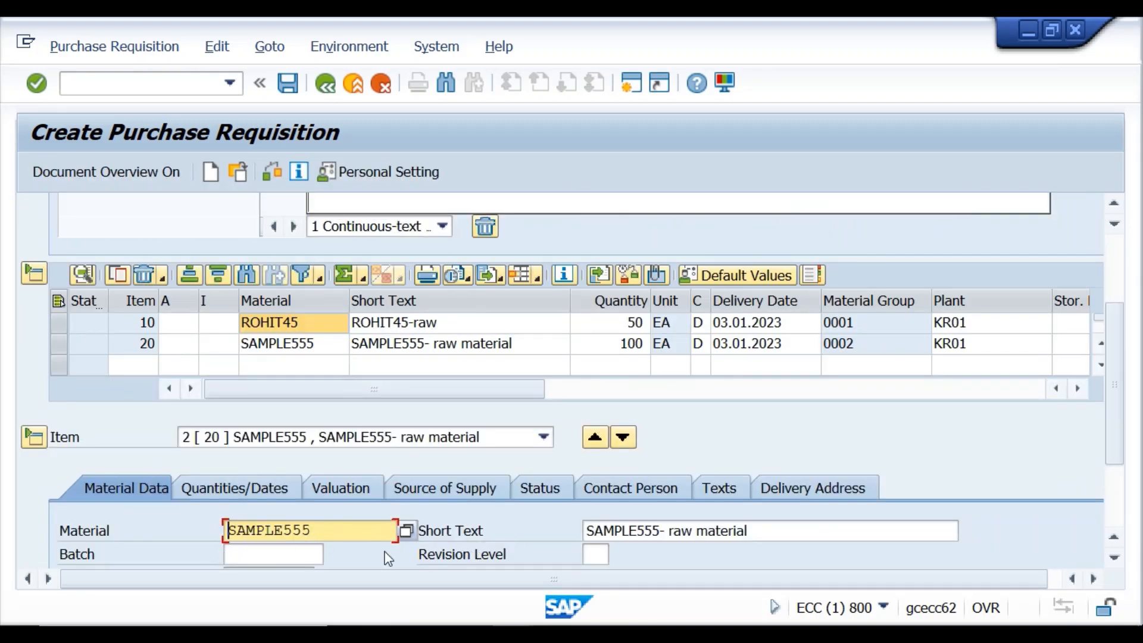
{"action": "left_click", "coordinate": [262, 494]}
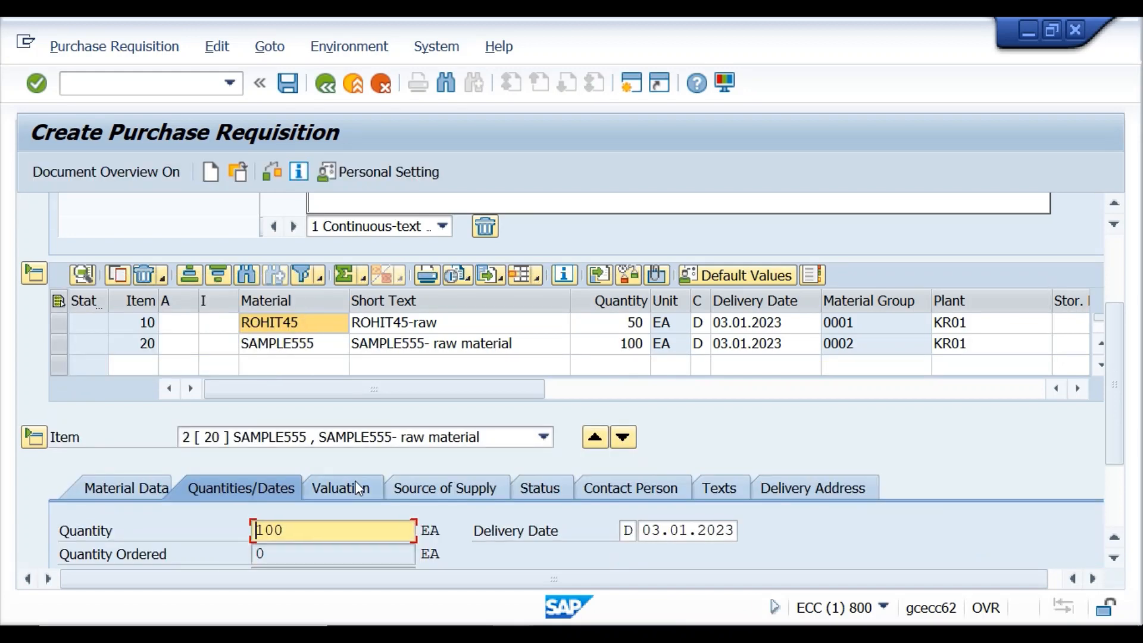
{"action": "left_click", "coordinate": [355, 485]}
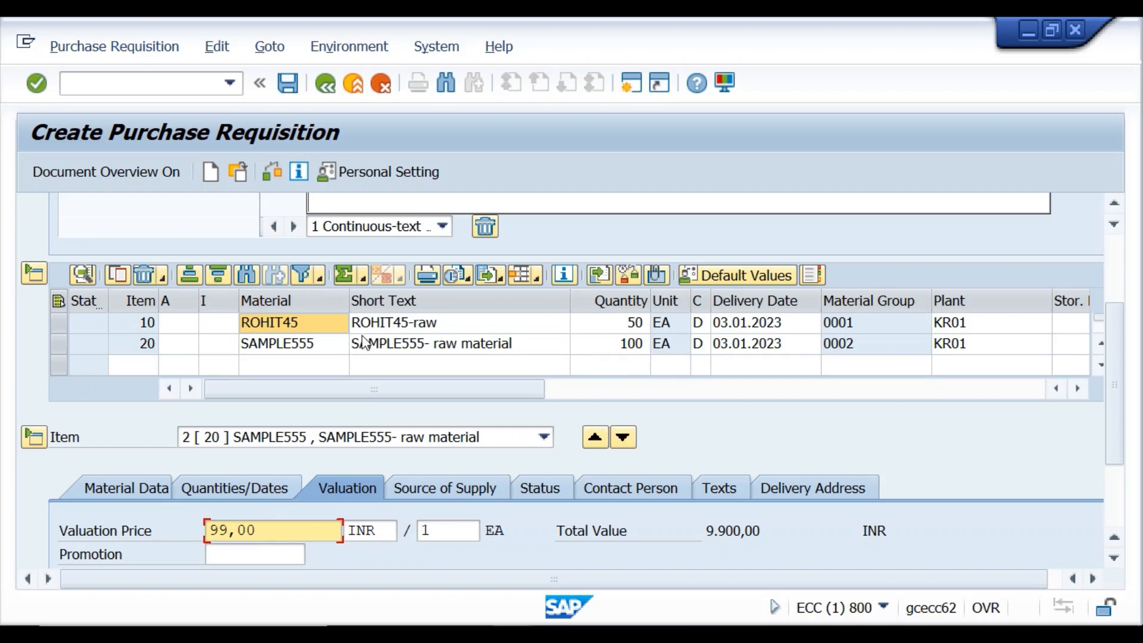
Confirm SAMPLE555's Accounting 1 moving price of 99,00 in its material master, then go back.
{"action": "double_click", "coordinate": [293, 351]}
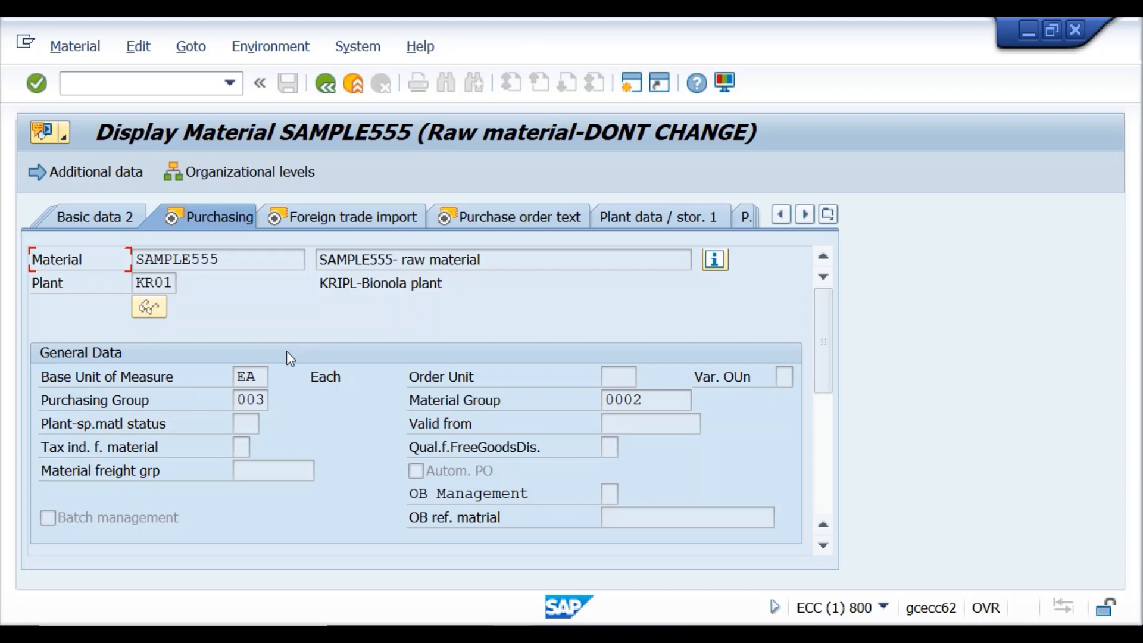
{"action": "left_click", "coordinate": [833, 218]}
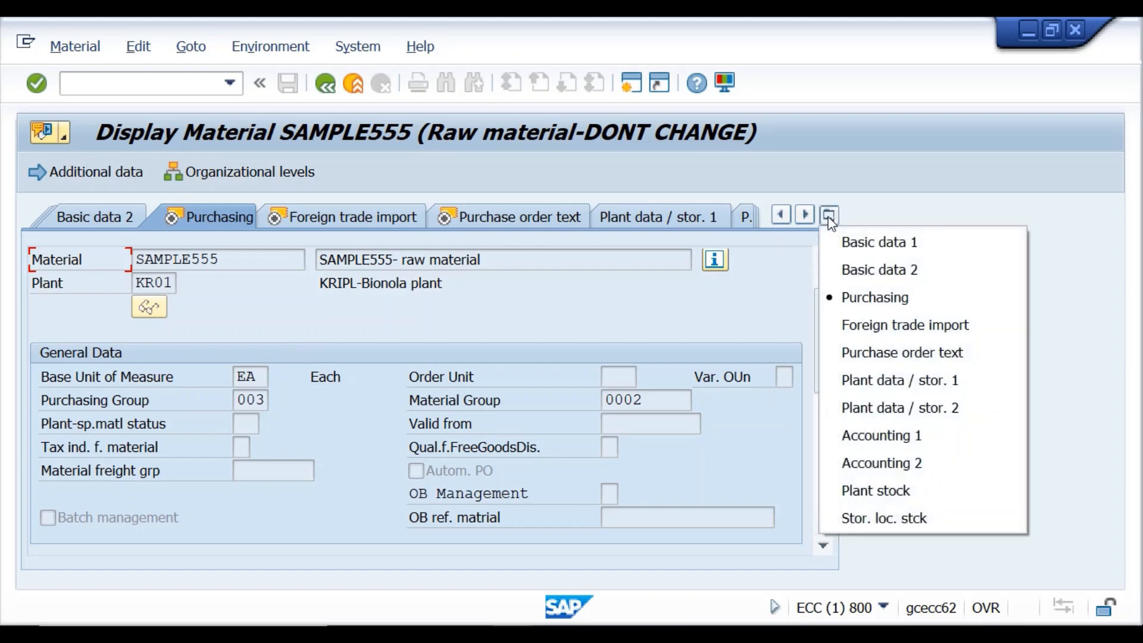
{"action": "left_click", "coordinate": [895, 438]}
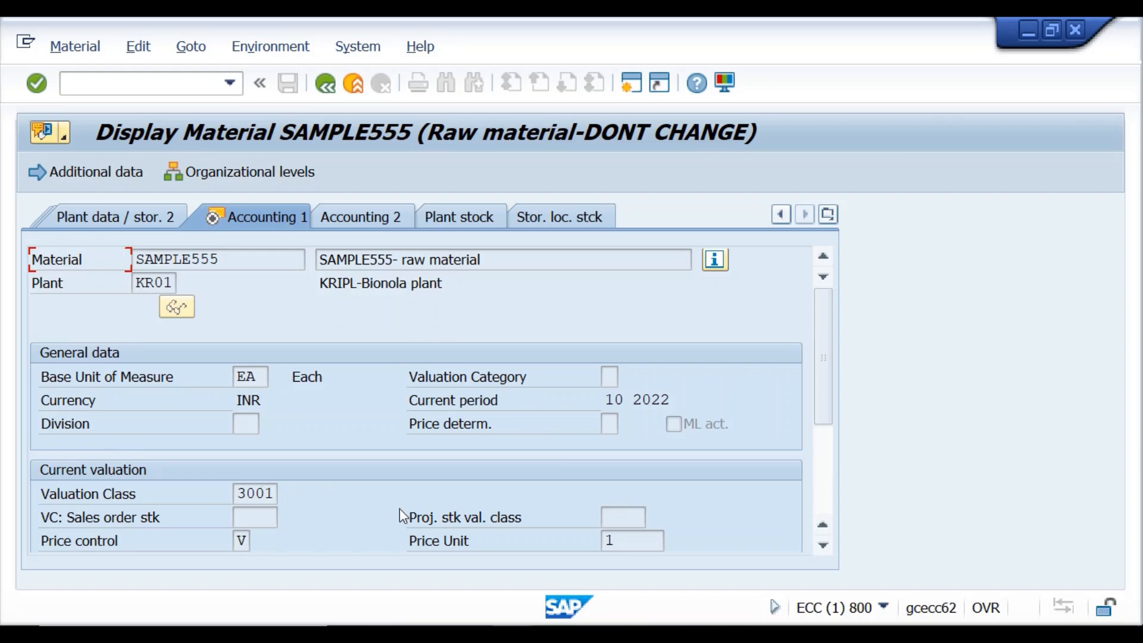
{"action": "left_click_drag", "start_coordinate": [827, 406], "coordinate": [823, 482]}
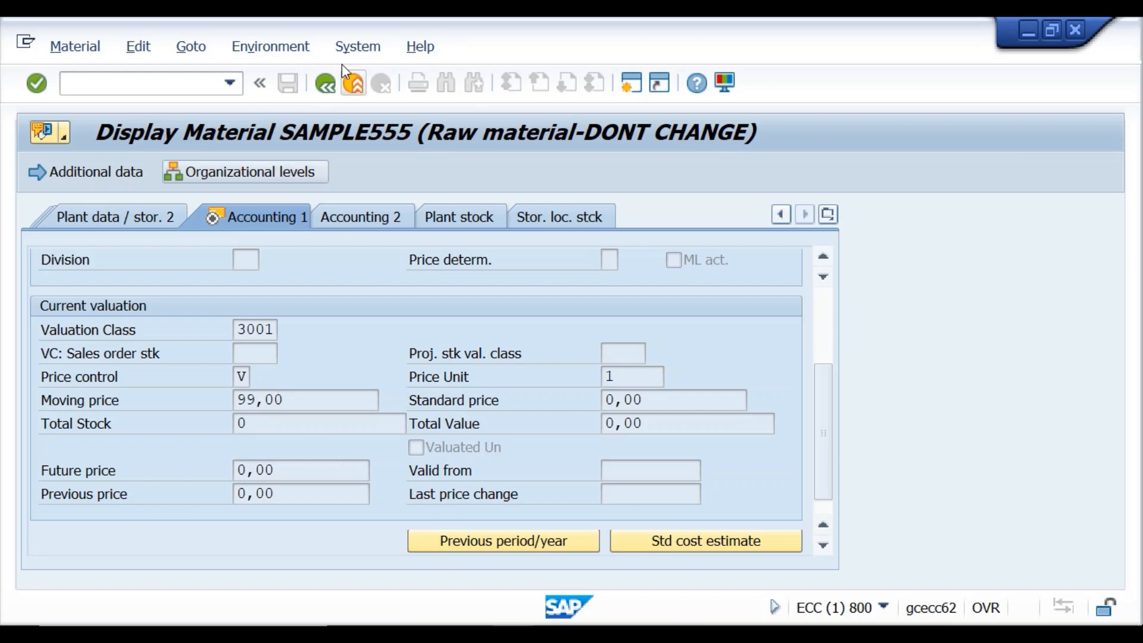
{"action": "left_click", "coordinate": [325, 87]}
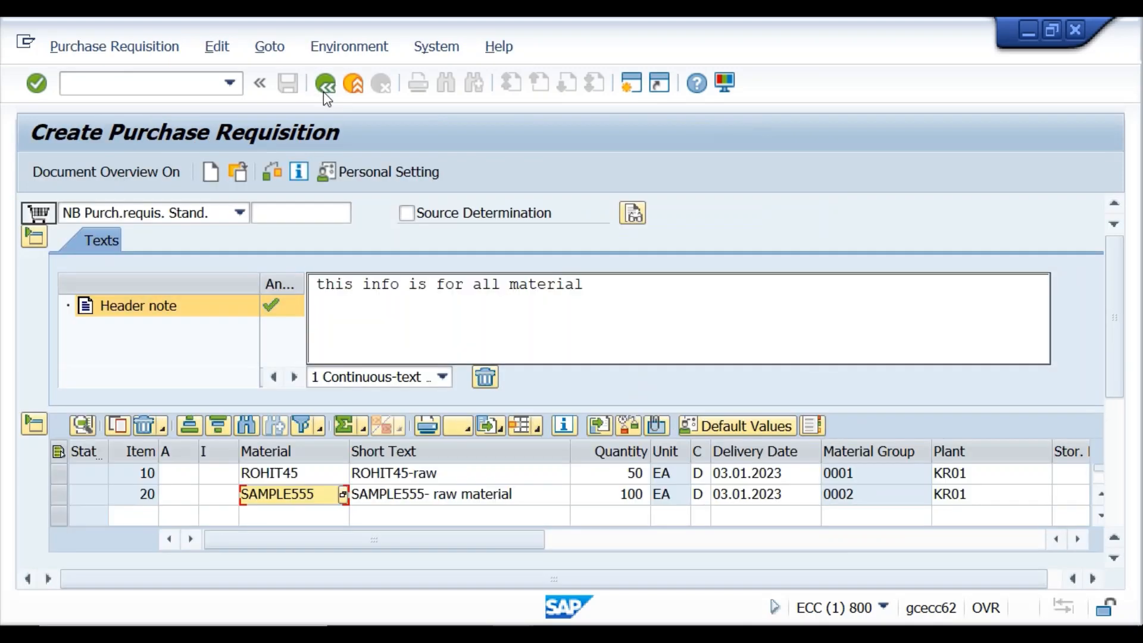
Show item 20's contact person details, with purchasing group 003 IDES USA.
{"action": "left_click", "coordinate": [1113, 396]}
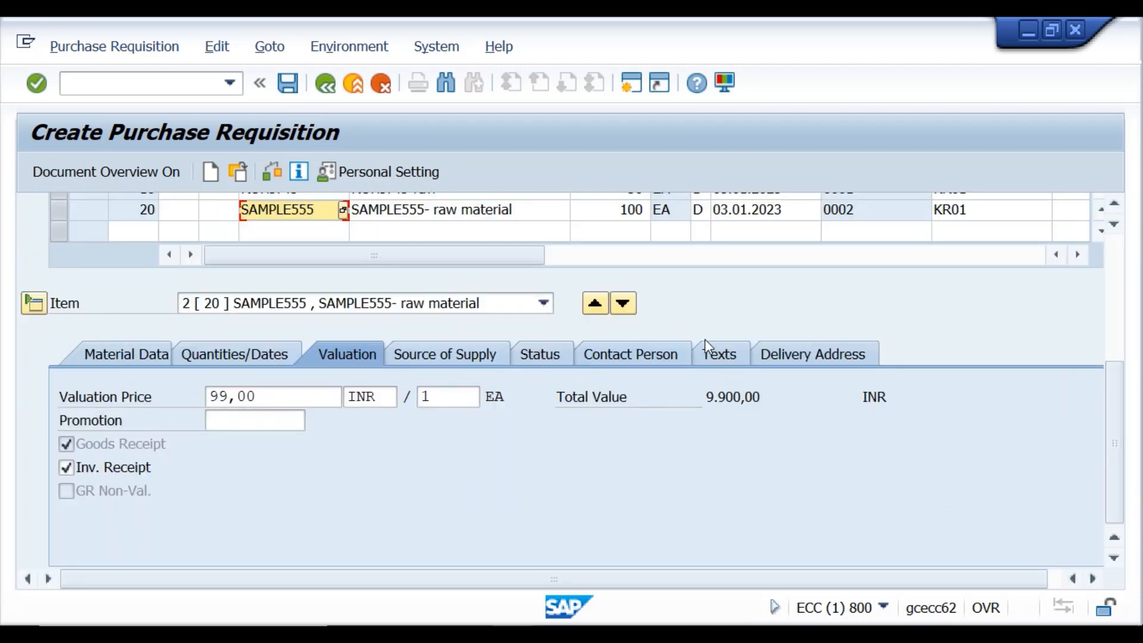
{"action": "left_click", "coordinate": [665, 360]}
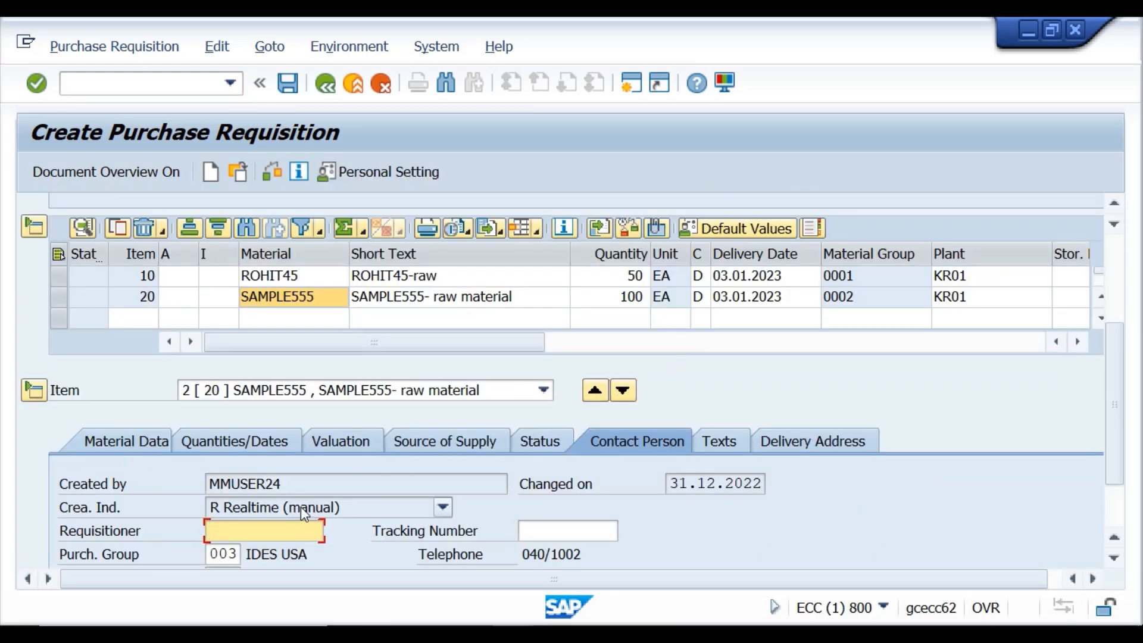
{"action": "left_click_drag", "start_coordinate": [294, 485], "coordinate": [209, 485]}
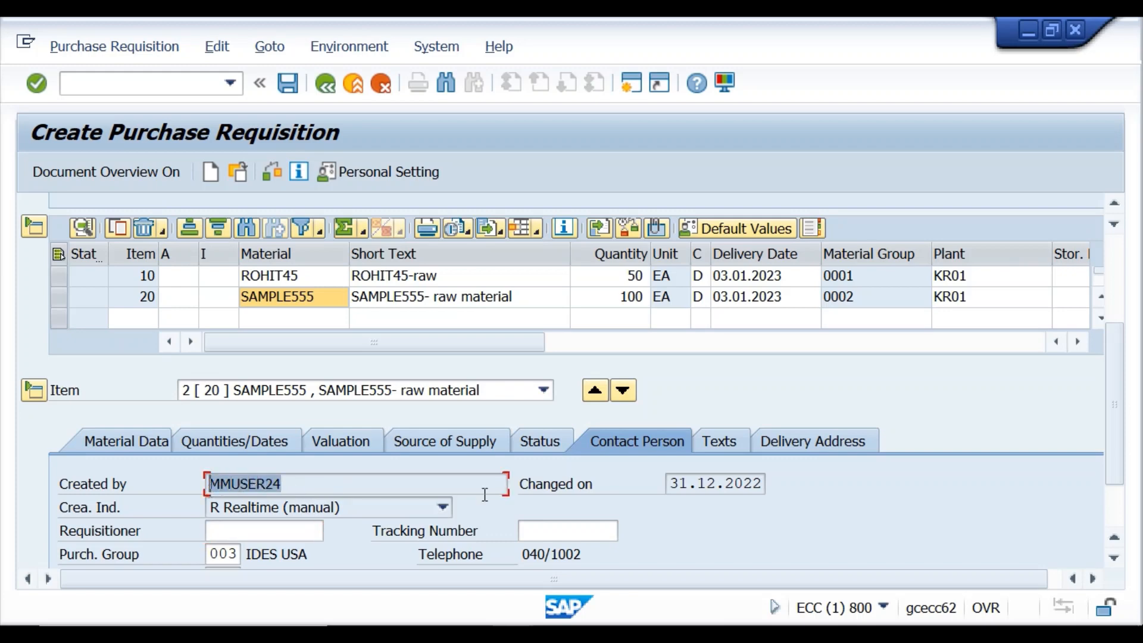
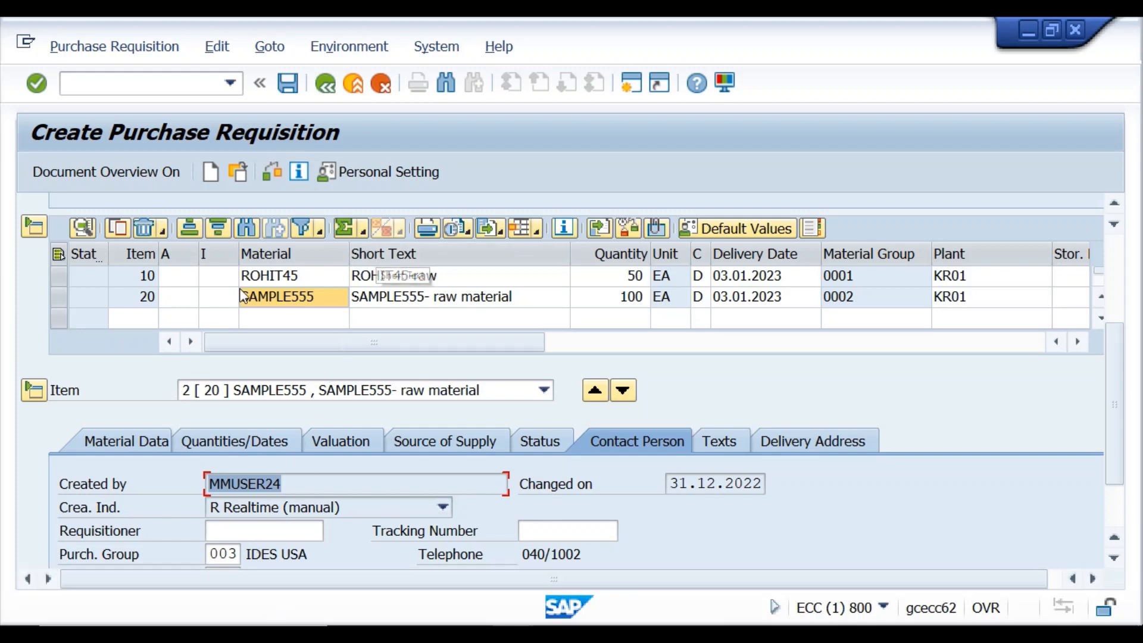
Enter the requisitioner for item 20, check the requisition, and save it.
{"action": "left_click_drag", "start_coordinate": [292, 485], "coordinate": [206, 486]}
{"action": "left_click", "coordinate": [221, 528]}
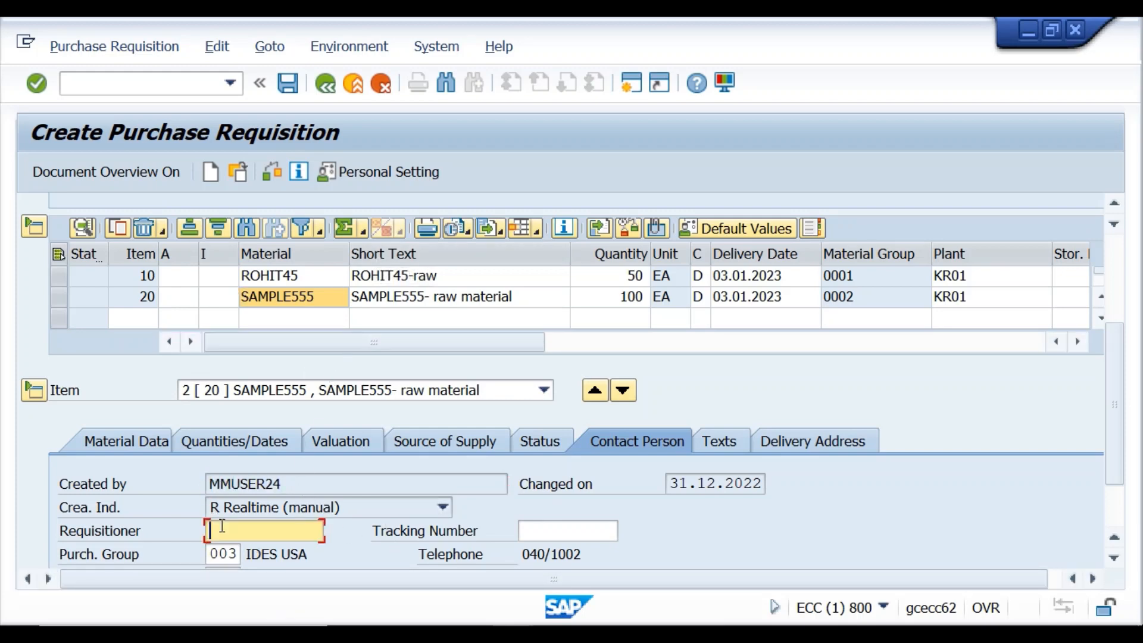
{"action": "type", "text": "chomu"}
{"action": "left_click", "coordinate": [33, 82]}
{"action": "left_click", "coordinate": [295, 90]}
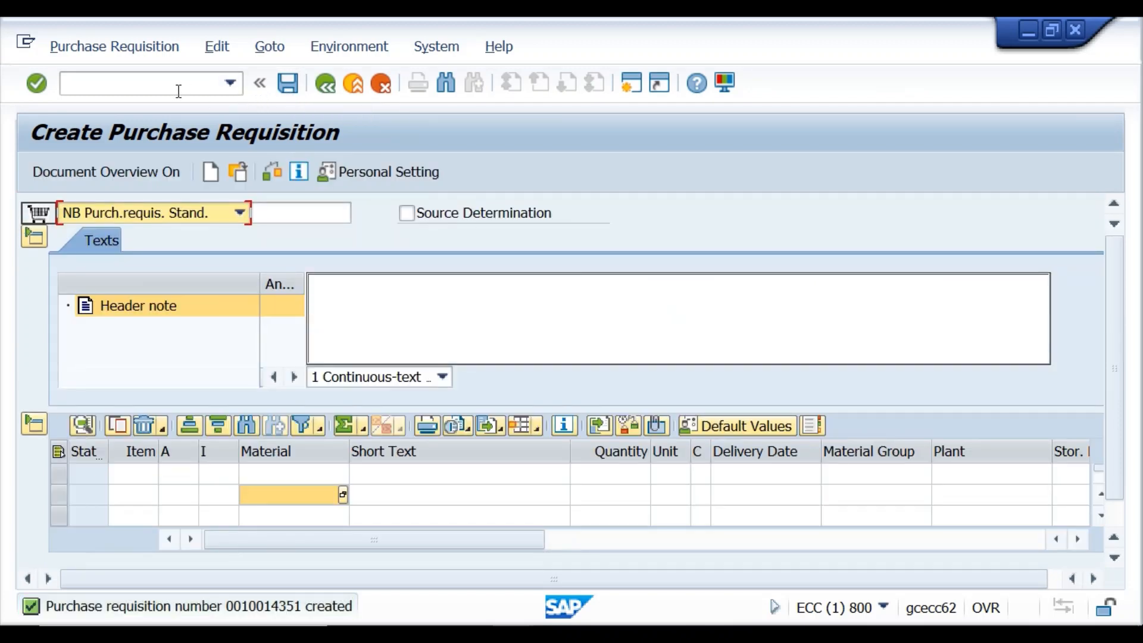
Start a new requisition item: material SAMPLE555, quantity 150, plant KR01.
{"action": "left_click", "coordinate": [177, 90]}
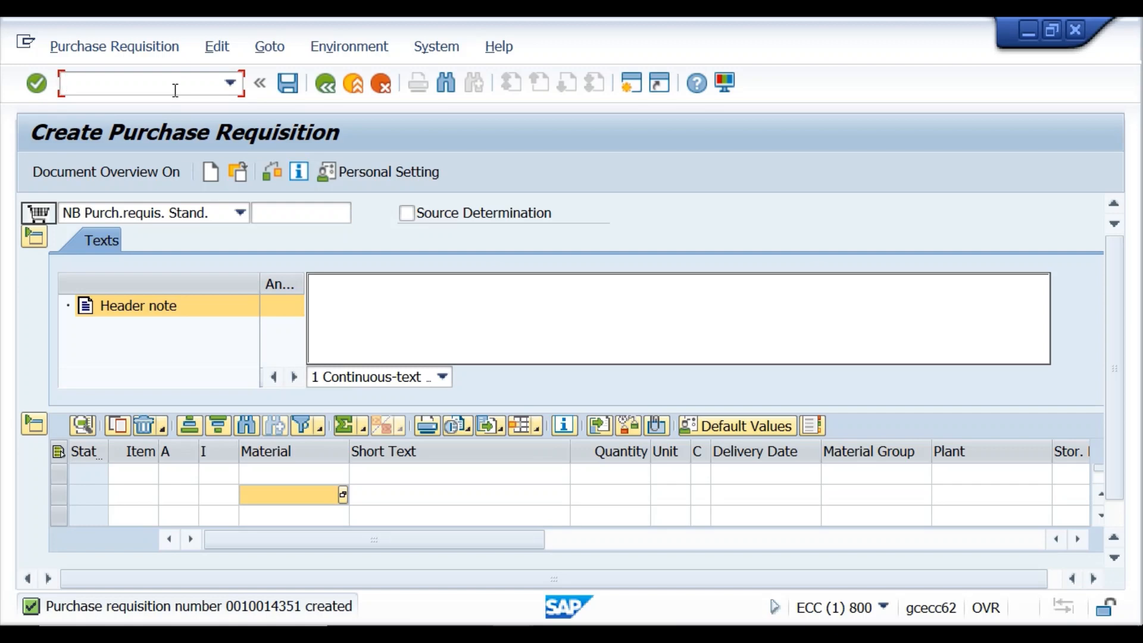
{"action": "left_click", "coordinate": [248, 476]}
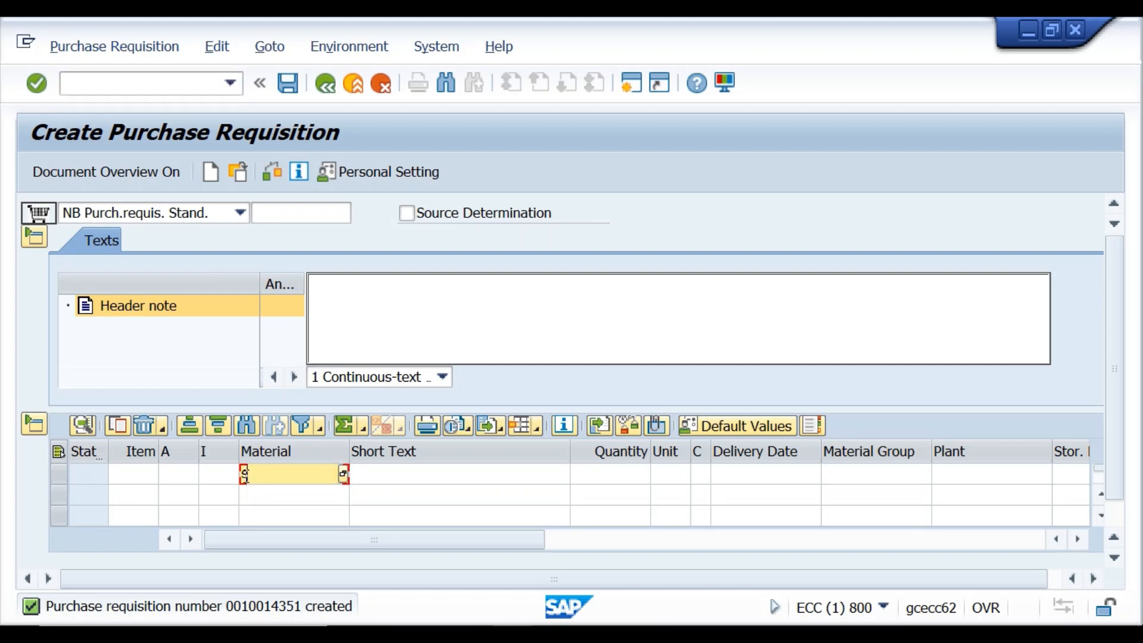
{"action": "type", "text": "sample555"}
{"action": "left_click", "coordinate": [588, 469]}
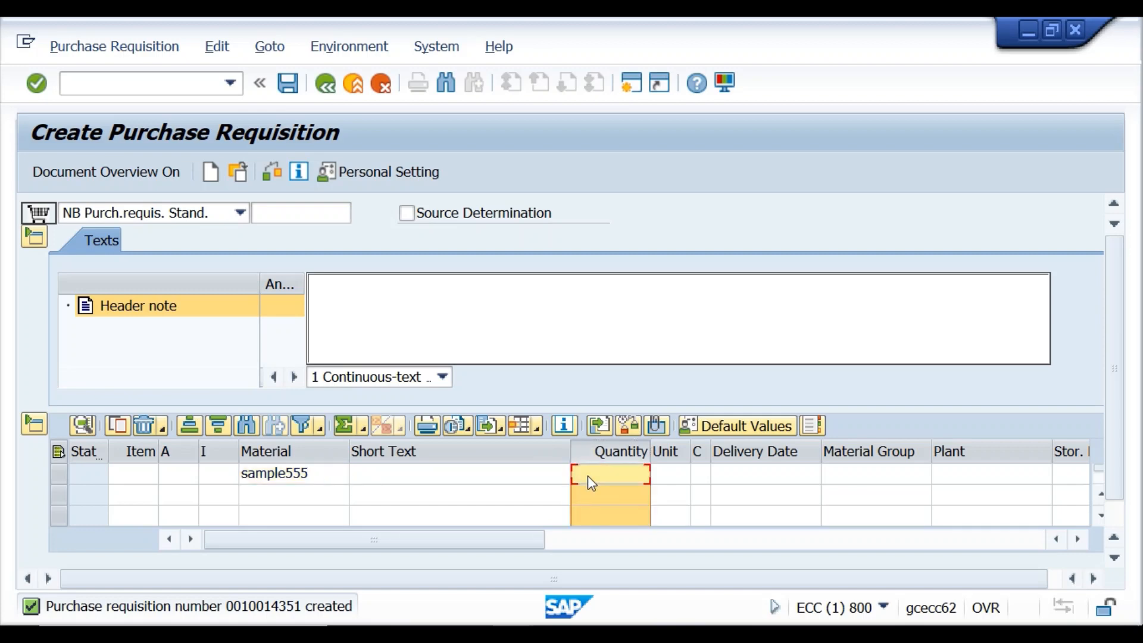
{"action": "type", "text": "150"}
{"action": "left_click", "coordinate": [955, 480]}
{"action": "type", "text": "kr01"}
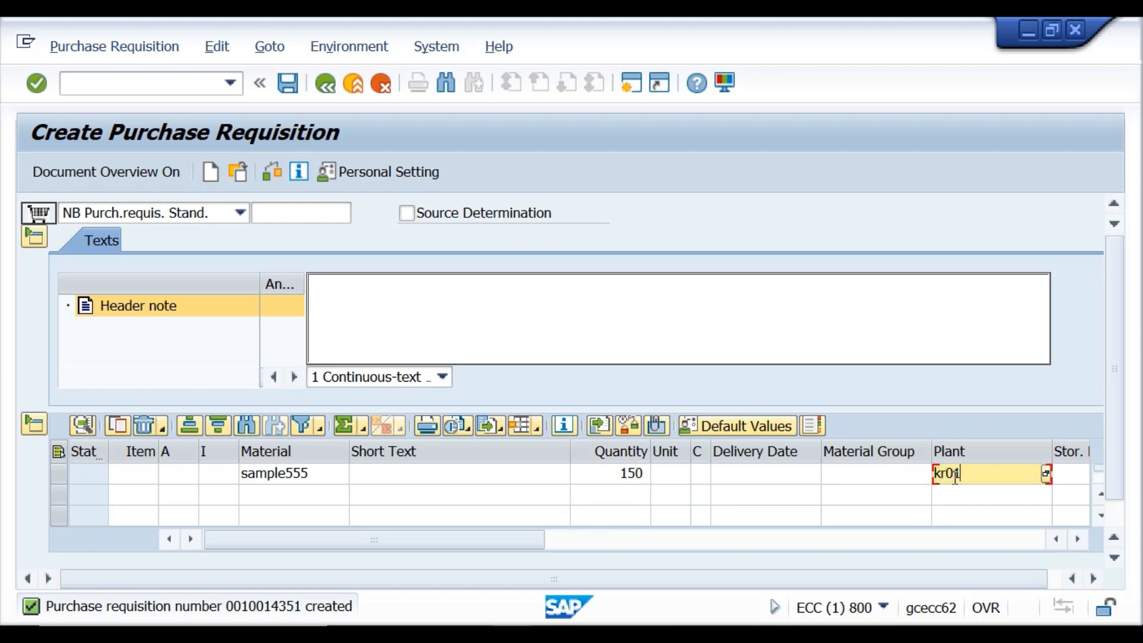
Add the item's requisitioner, recheck, and save the second requisition.
{"action": "left_click", "coordinate": [270, 173]}
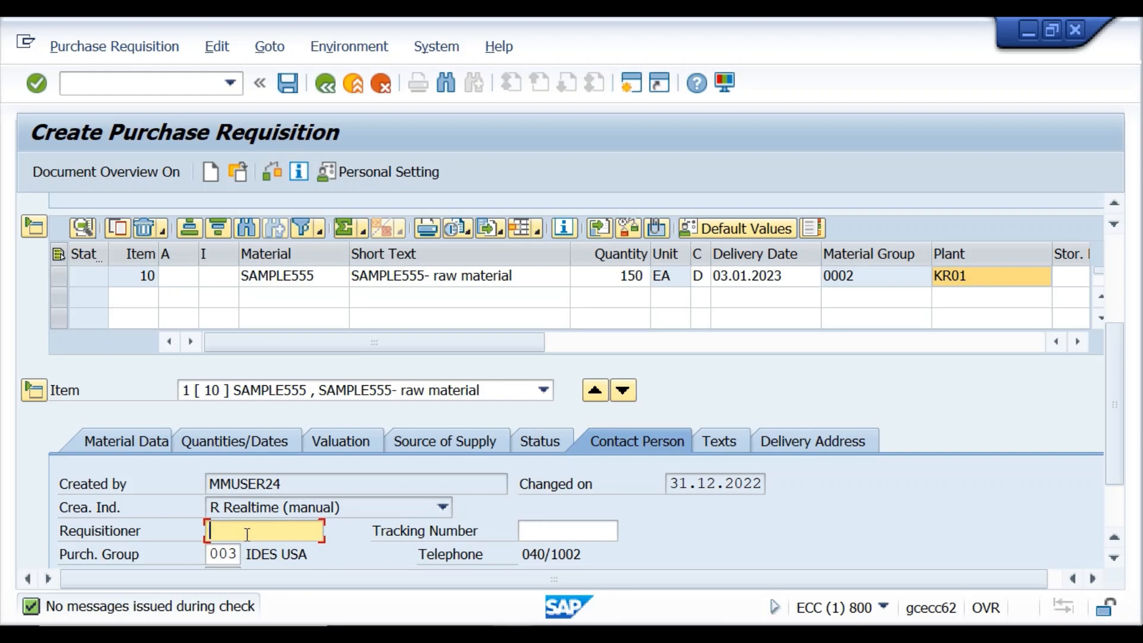
{"action": "type", "text": "ahul"}
{"action": "left_click", "coordinate": [45, 93]}
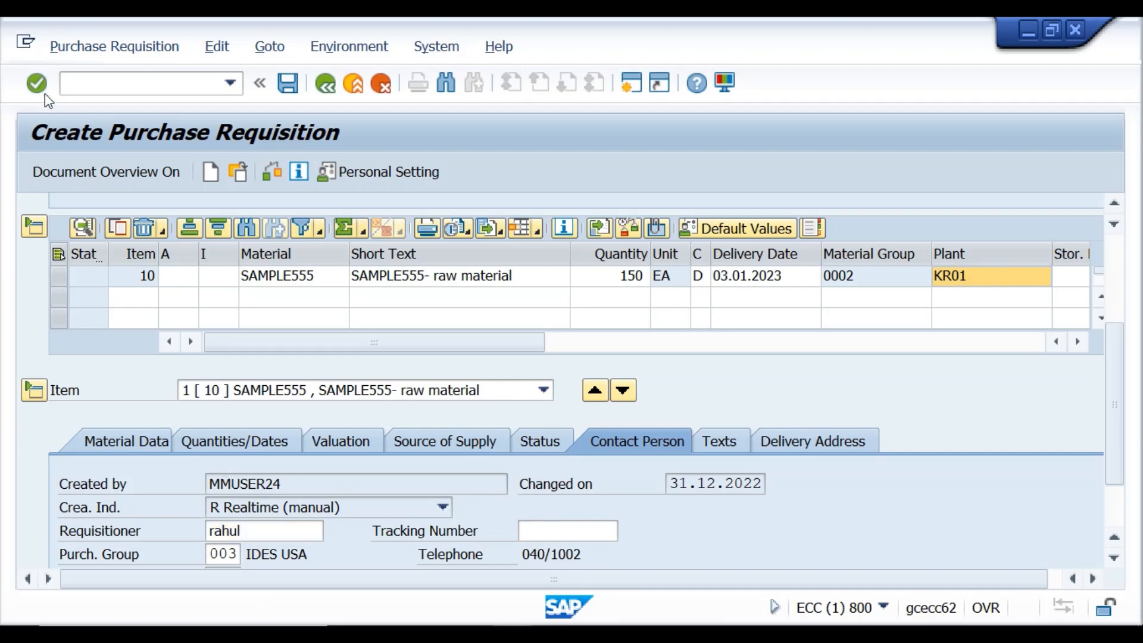
{"action": "left_click", "coordinate": [288, 89]}
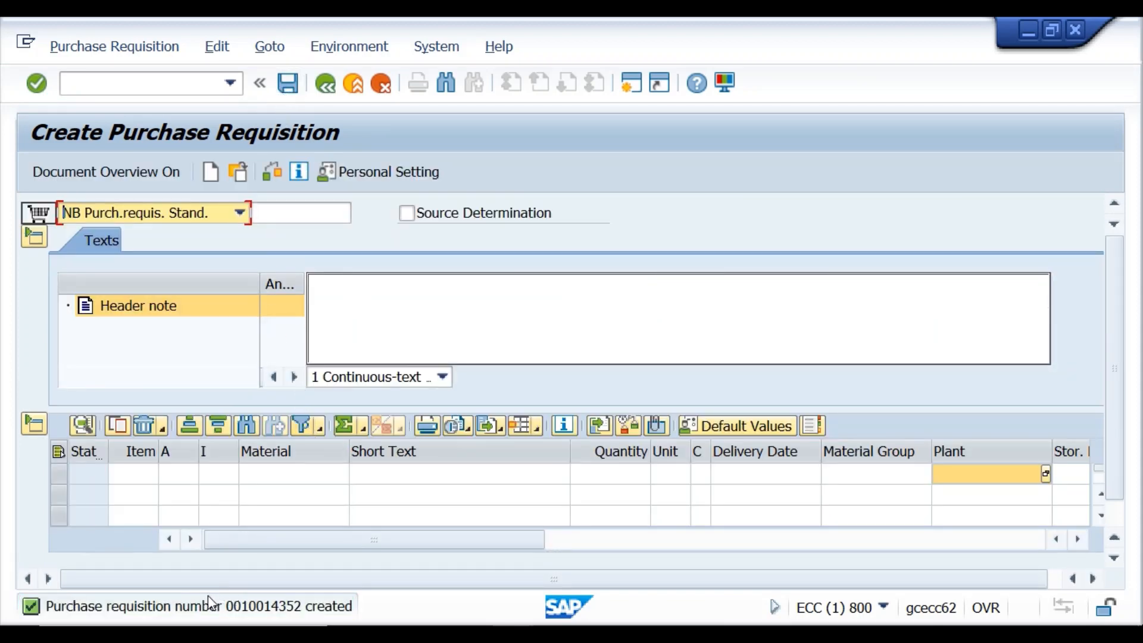
Open the creation message's full text and copy the new requisition number.
{"action": "double_click", "coordinate": [282, 609]}
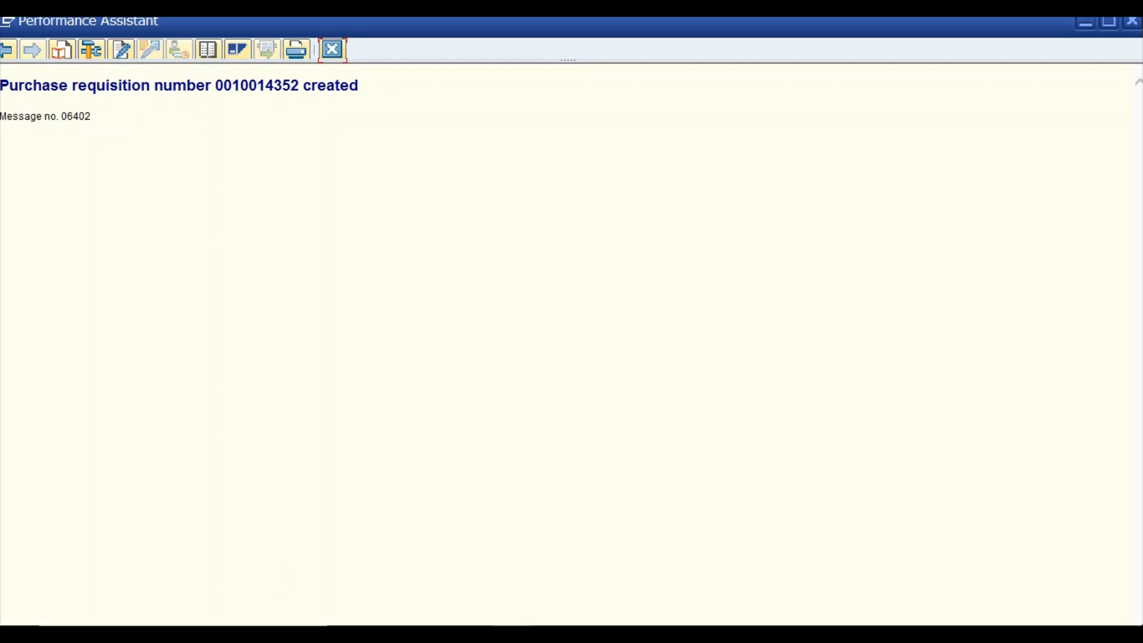
{"action": "left_click_drag", "start_coordinate": [302, 87], "coordinate": [216, 96]}
{"action": "key", "text": "ctrl+c"}
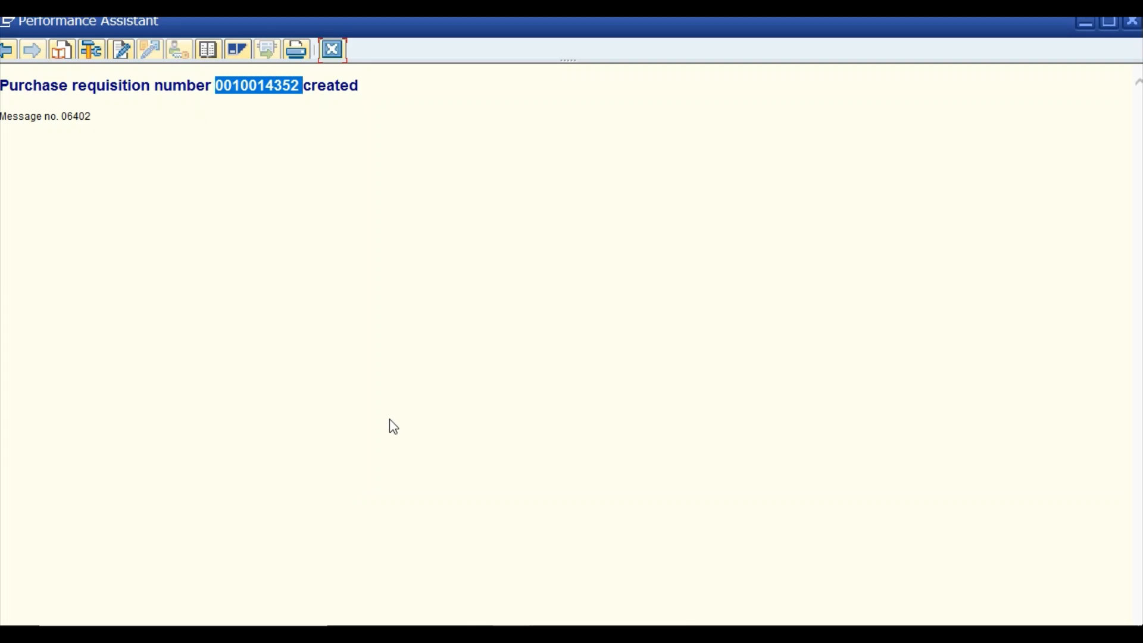
{"action": "key", "text": "super"}
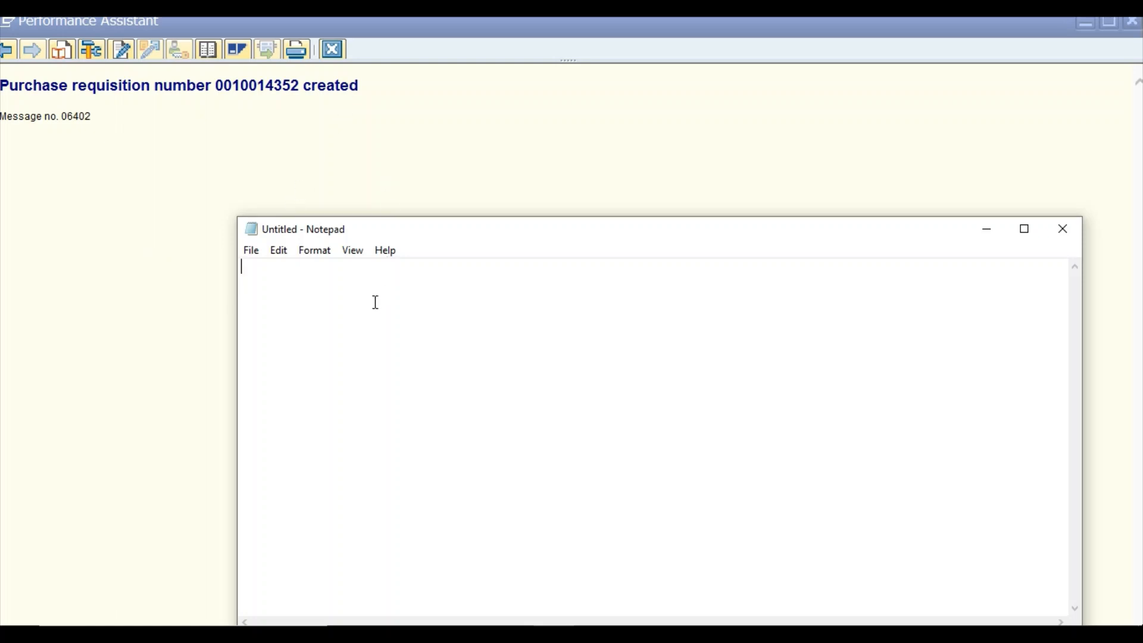
Paste the requisition number on a new line in Notepad, then minimize it.
{"action": "key", "text": "Return"}
{"action": "key", "text": "ctrl+v"}
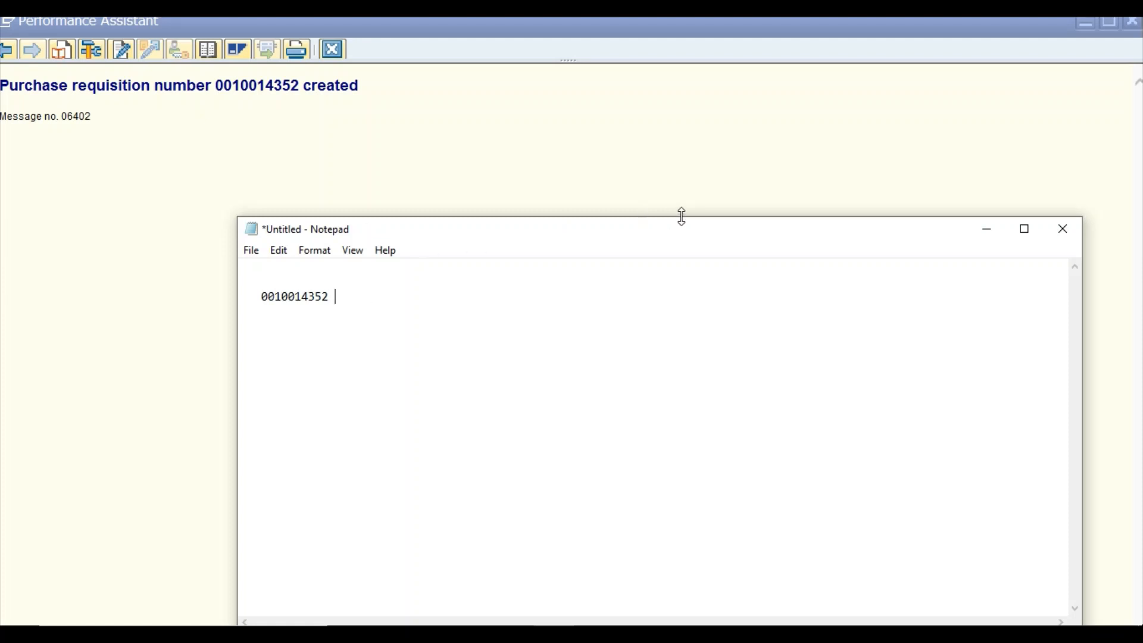
{"action": "left_click", "coordinate": [986, 232]}
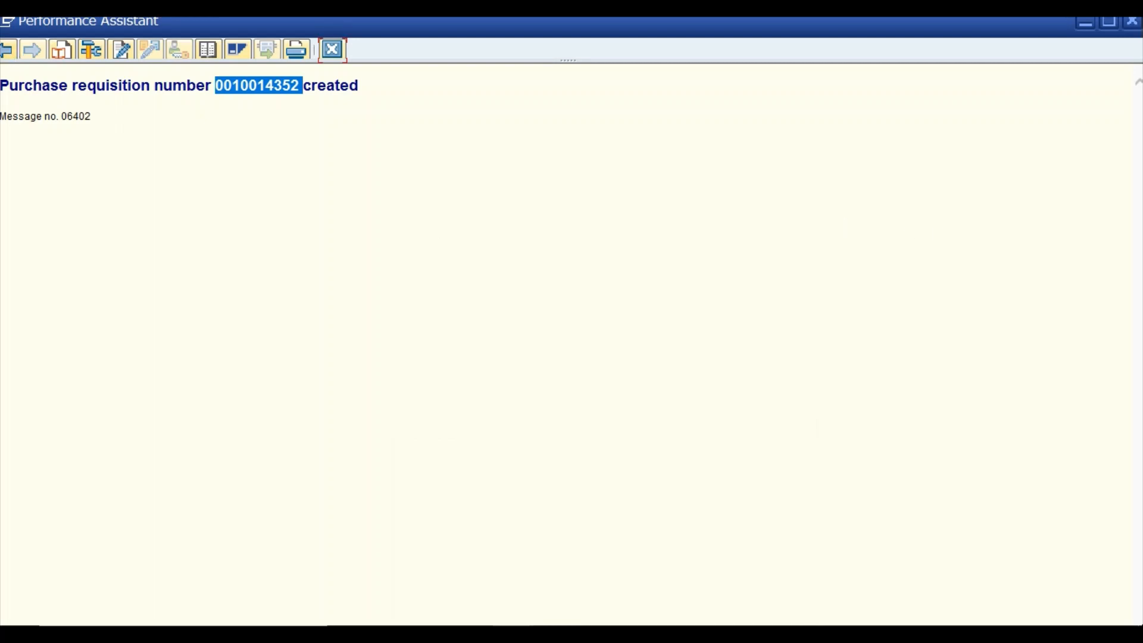
Close the message window and run transaction /nme5a, correcting the mistyped /nme51n.
{"action": "left_click", "coordinate": [332, 50]}
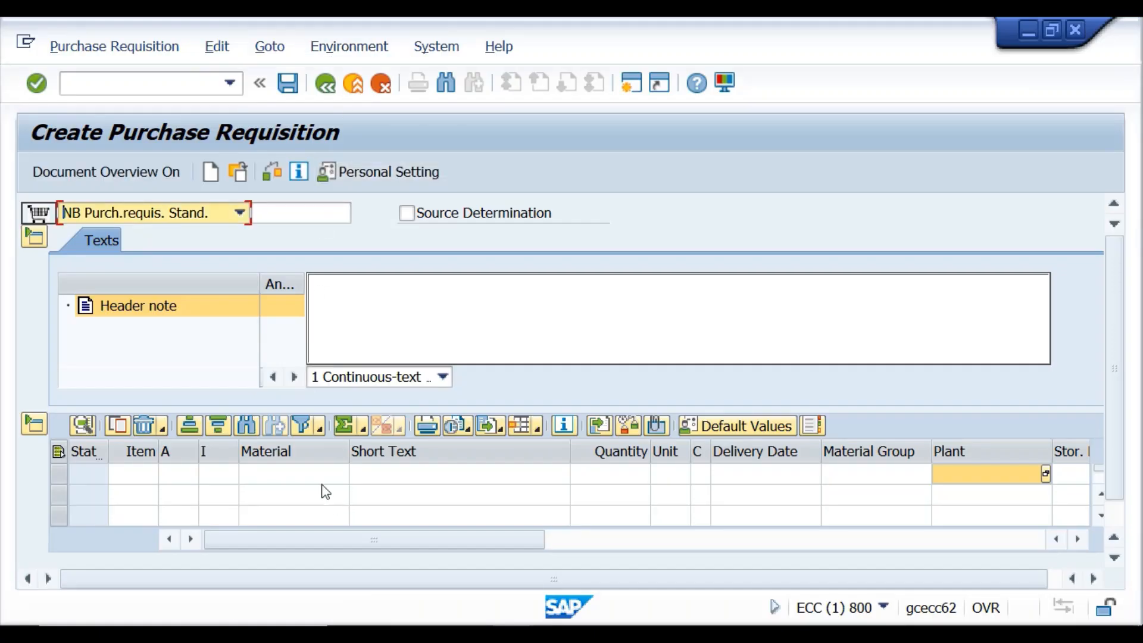
{"action": "left_click", "coordinate": [162, 87]}
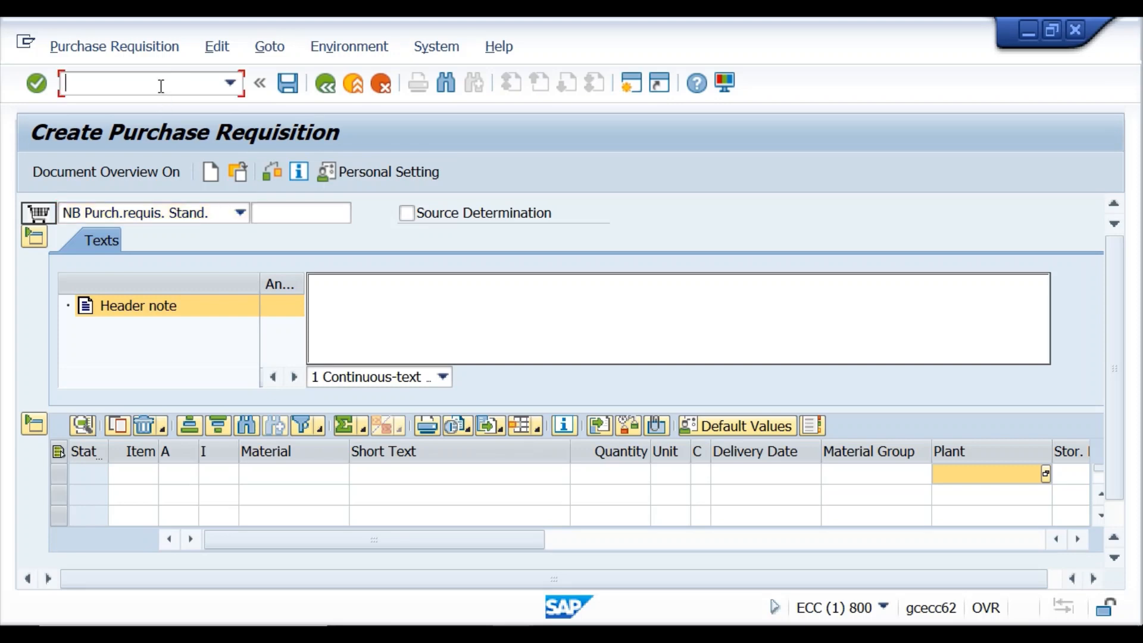
{"action": "type", "text": "/nme51n"}
{"action": "key", "text": "BackSpace"}
{"action": "key", "text": "BackSpace"}
{"action": "key", "text": "BackSpace"}
{"action": "type", "text": "5a"}
{"action": "key", "text": "Return"}
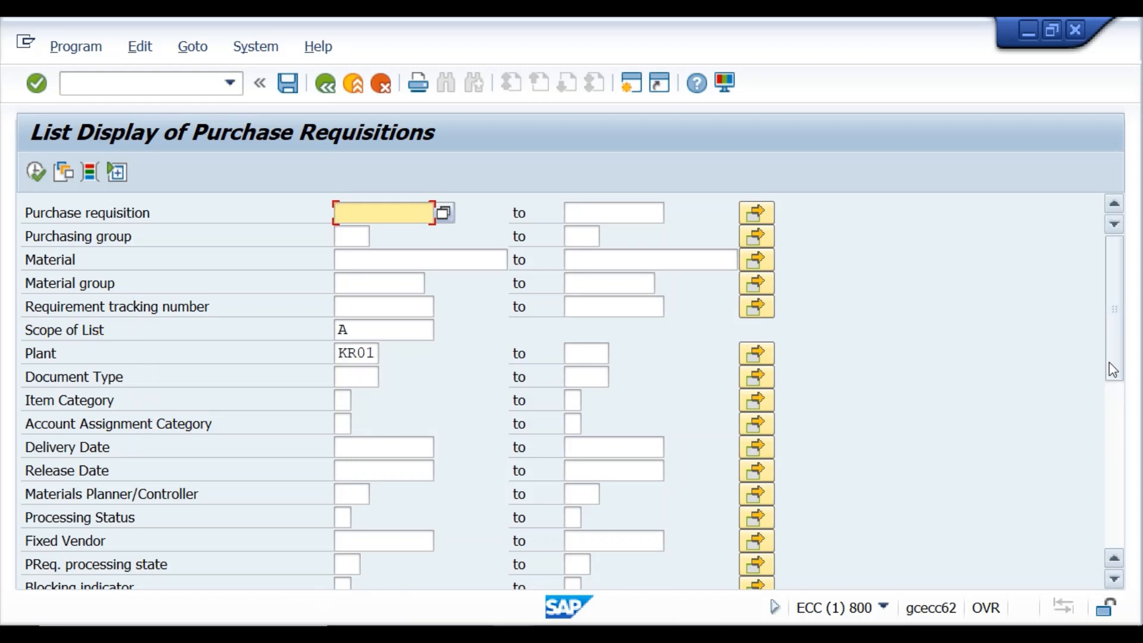
Filter the ME5A list by the first requisitioner's name and execute it.
{"action": "left_click_drag", "start_coordinate": [1109, 362], "coordinate": [1125, 423]}
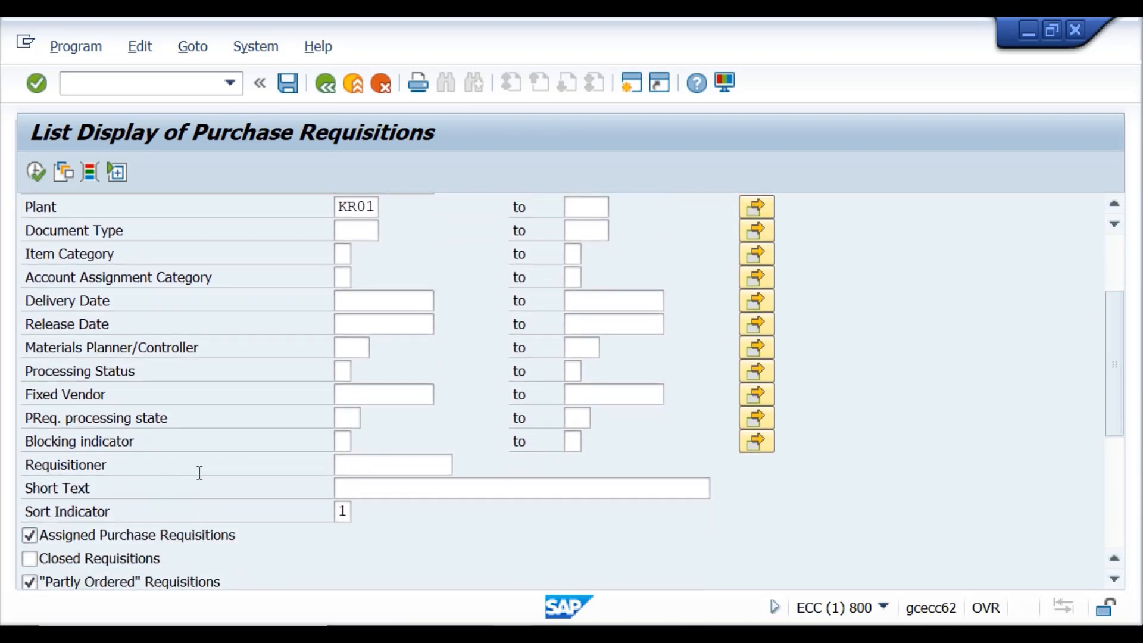
{"action": "left_click", "coordinate": [354, 470]}
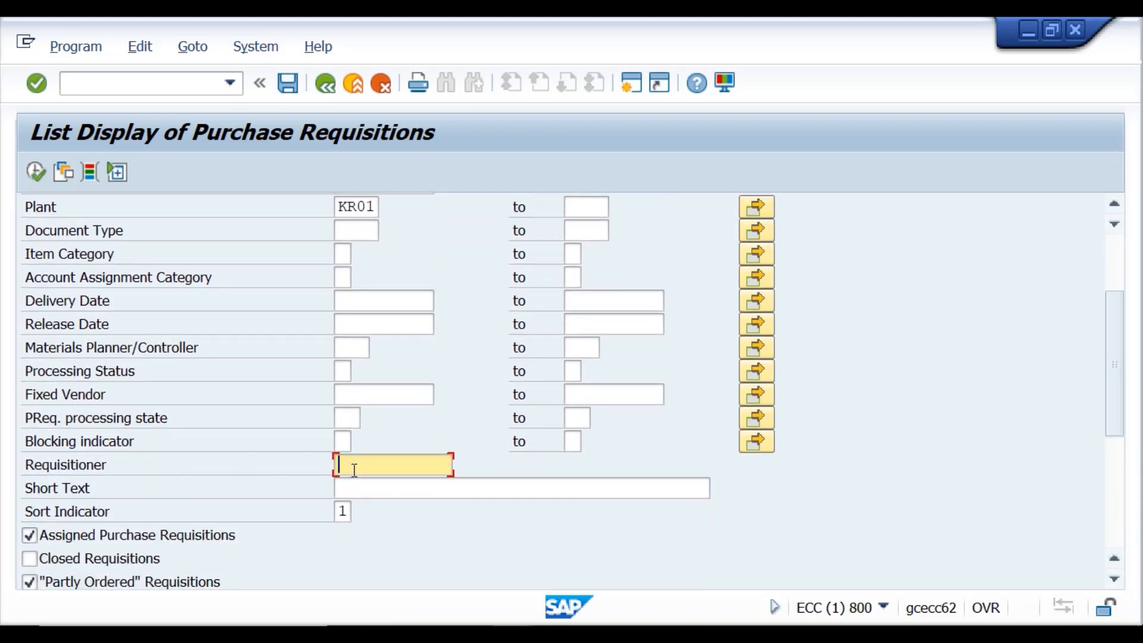
{"action": "type", "text": "chomu"}
{"action": "scroll", "coordinate": [354, 470], "scroll_direction": "up", "scroll_amount": 1}
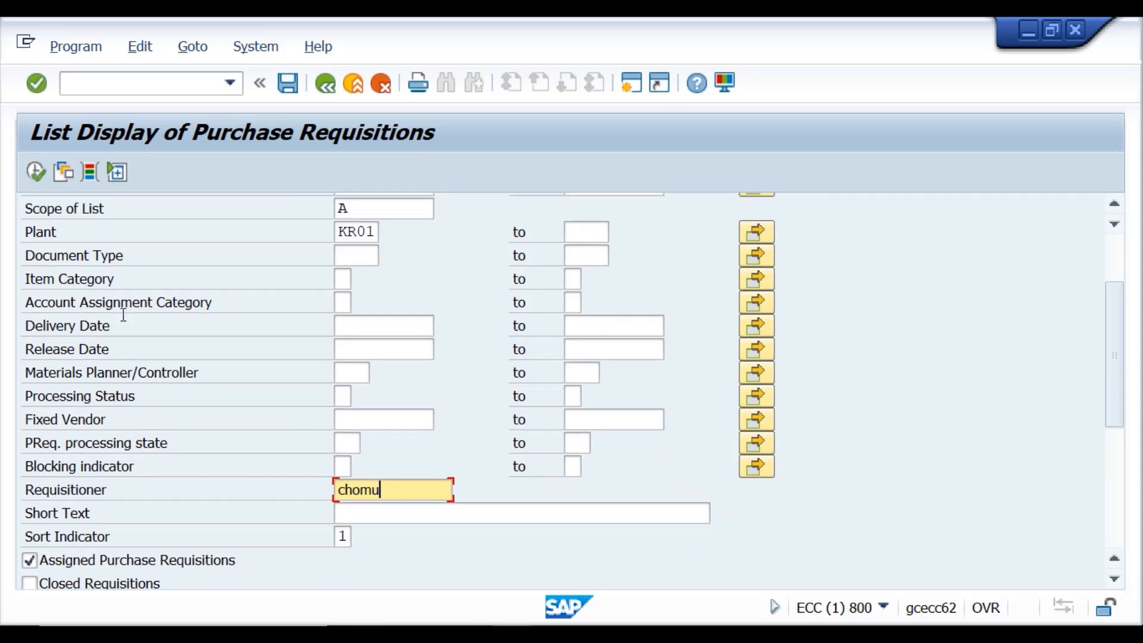
{"action": "left_click", "coordinate": [37, 172]}
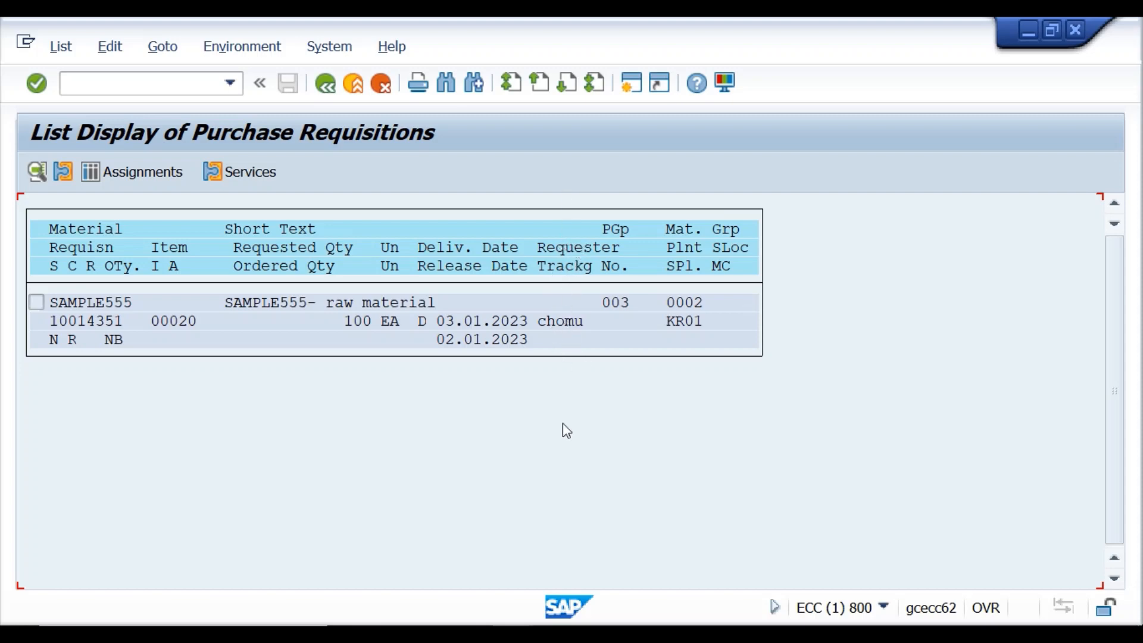
Rerun the list with the second requisitioner's name, showing 150 EA of SAMPLE555.
{"action": "left_click", "coordinate": [326, 85]}
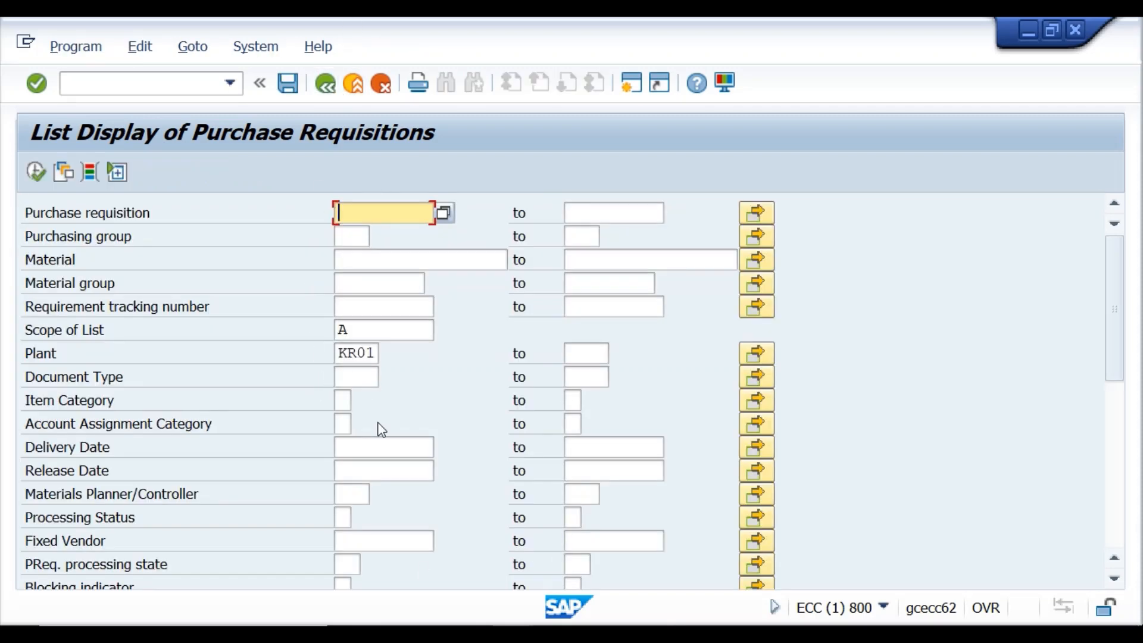
{"action": "left_click_drag", "start_coordinate": [1117, 370], "coordinate": [965, 597]}
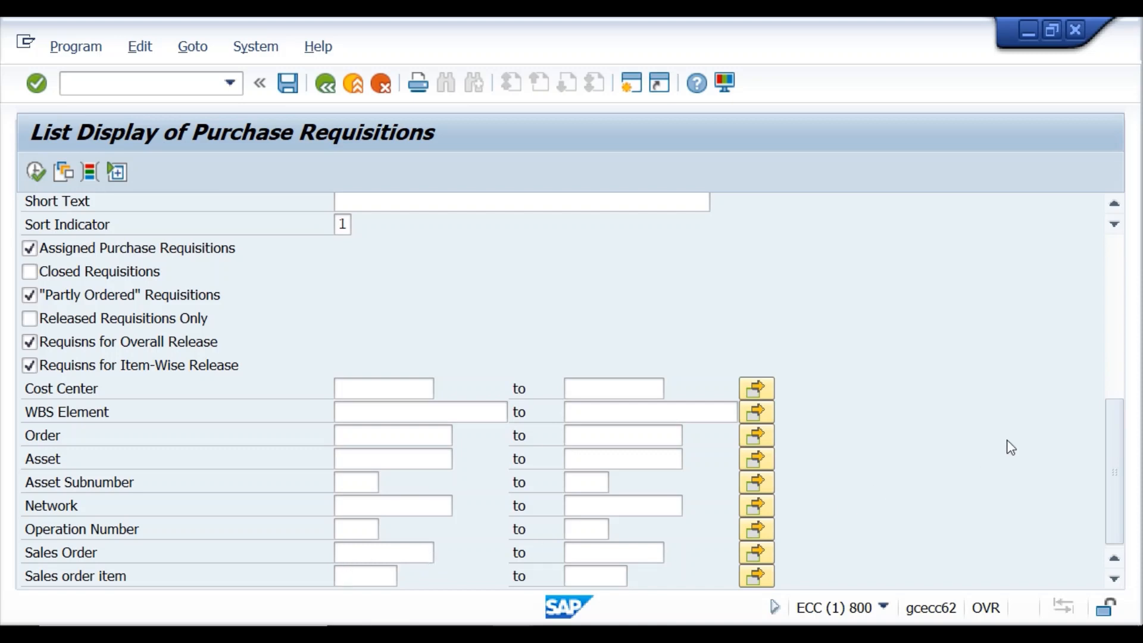
{"action": "left_click_drag", "start_coordinate": [1113, 454], "coordinate": [1120, 404]}
{"action": "left_click", "coordinate": [376, 300]}
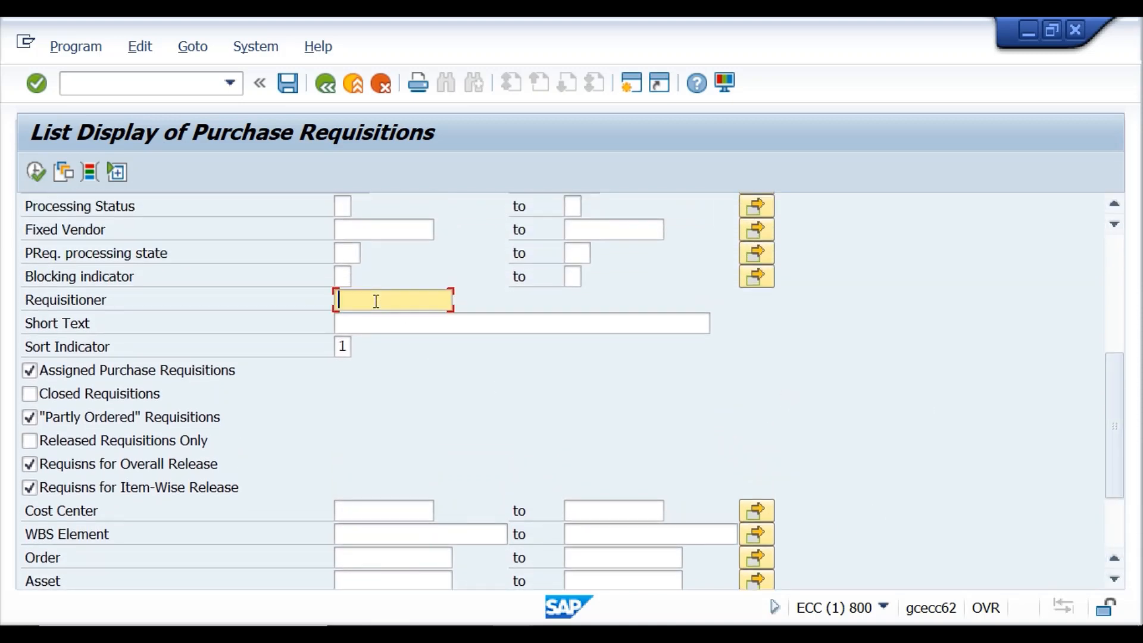
{"action": "type", "text": "rahul"}
{"action": "key", "text": "Return"}
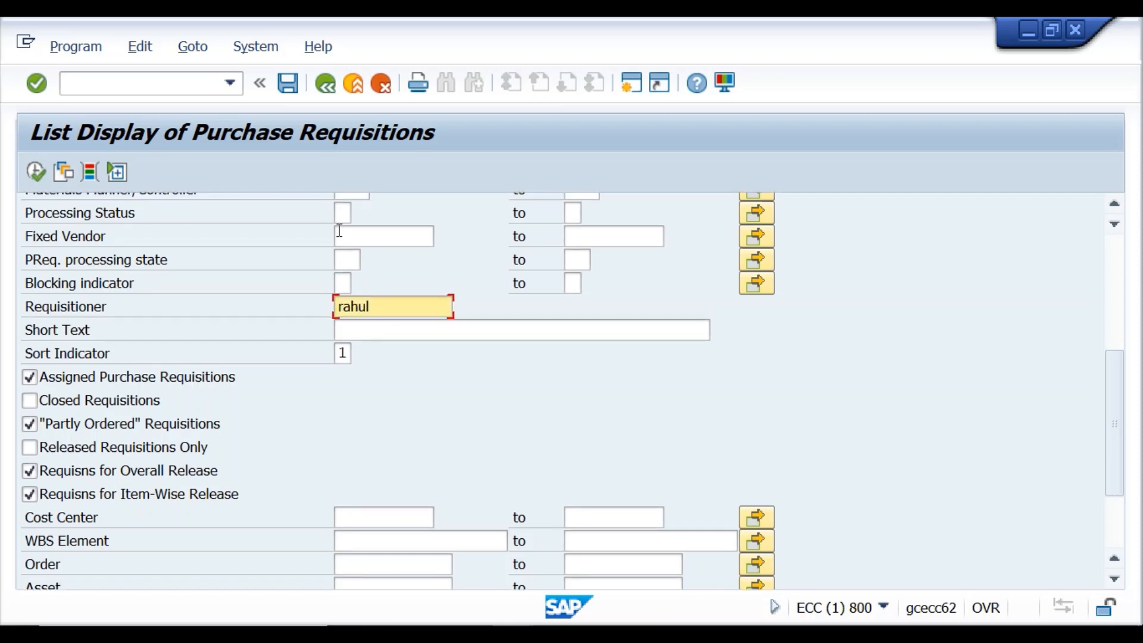
{"action": "left_click", "coordinate": [25, 177]}
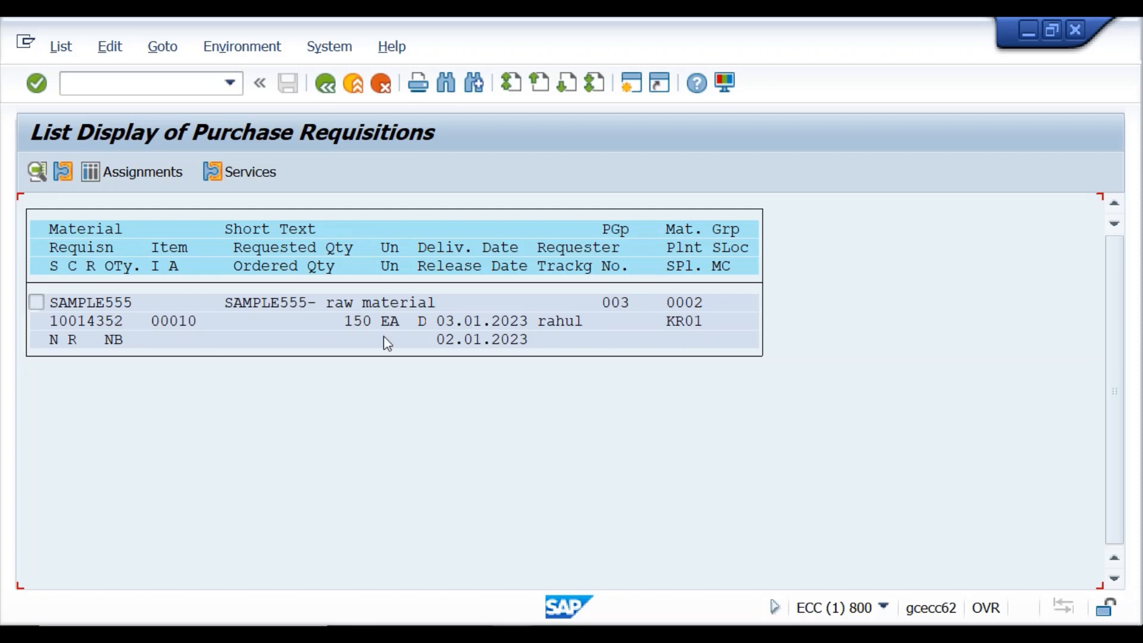
Leave the requisition list and start transaction /nme51n.
{"action": "left_click", "coordinate": [324, 86]}
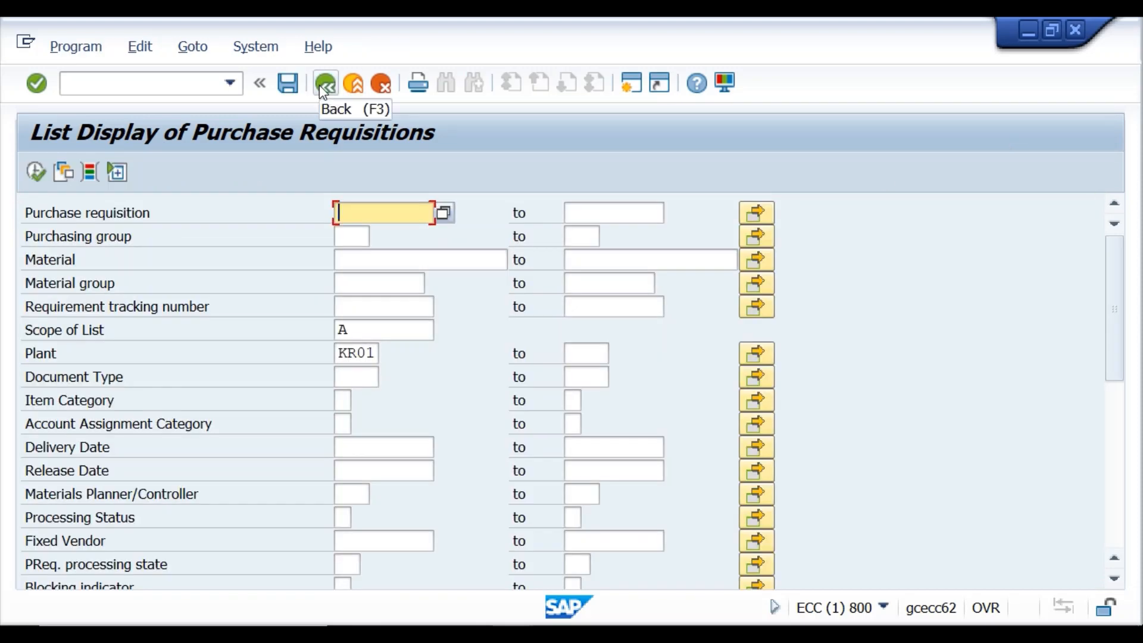
{"action": "left_click", "coordinate": [326, 89]}
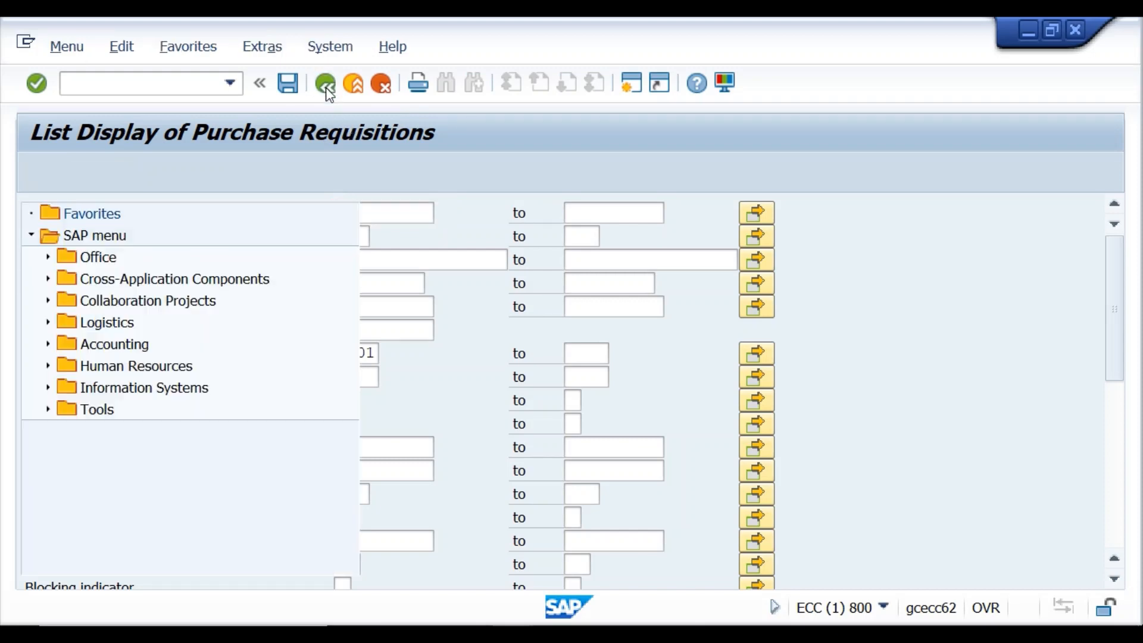
{"action": "type", "text": "/"}
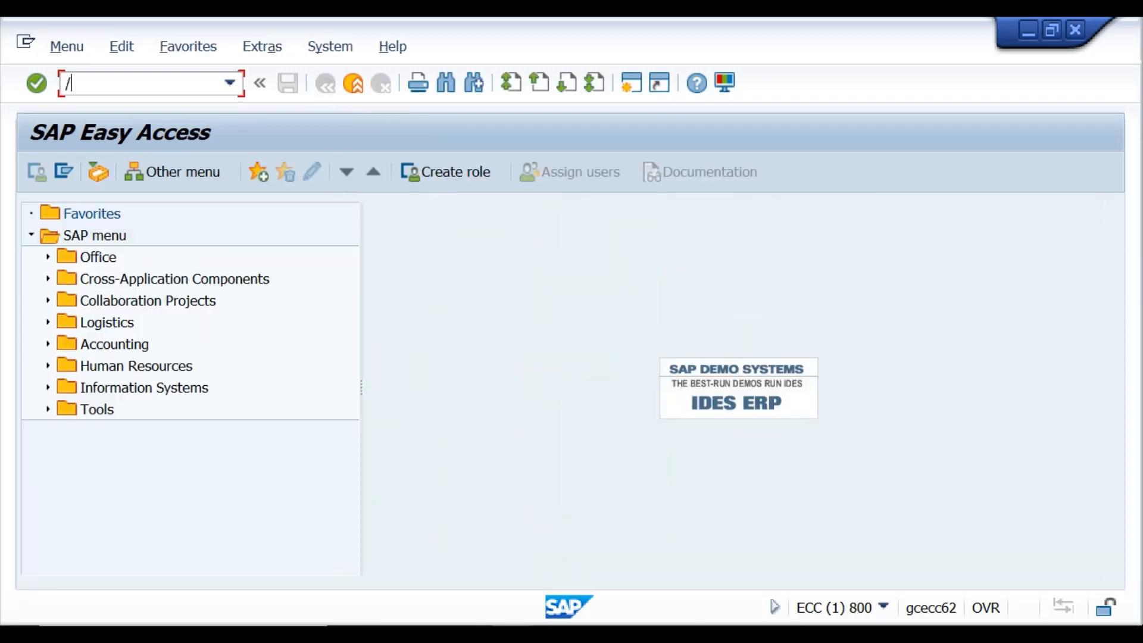
{"action": "type", "text": "nme51n"}
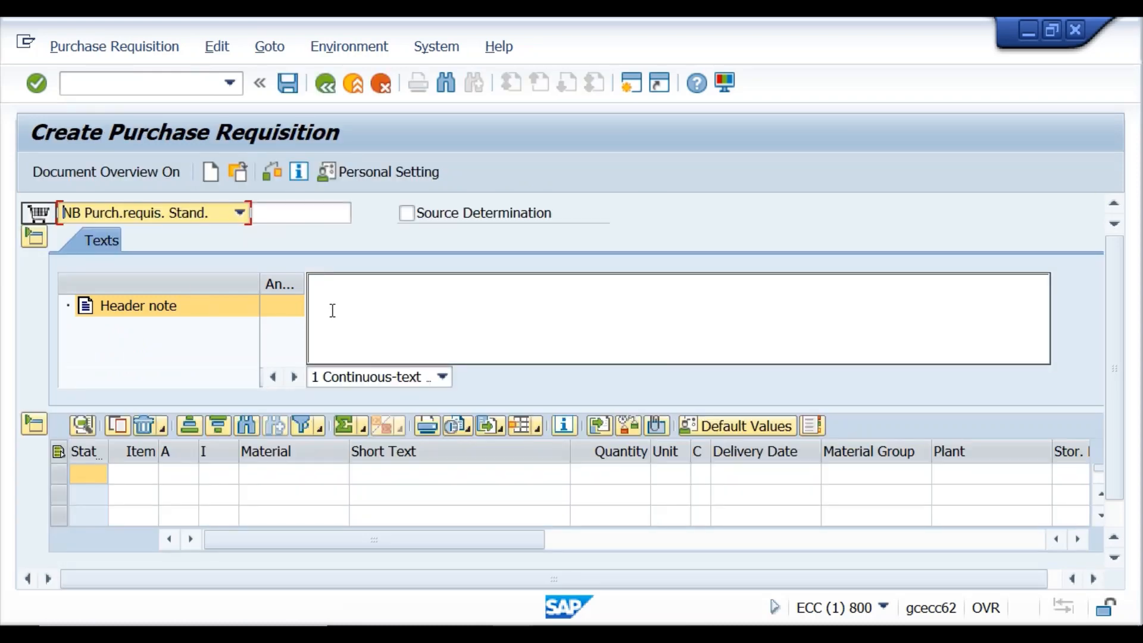
Enter material ROHIT for item 10 and close its search results popup.
{"action": "left_click", "coordinate": [256, 475]}
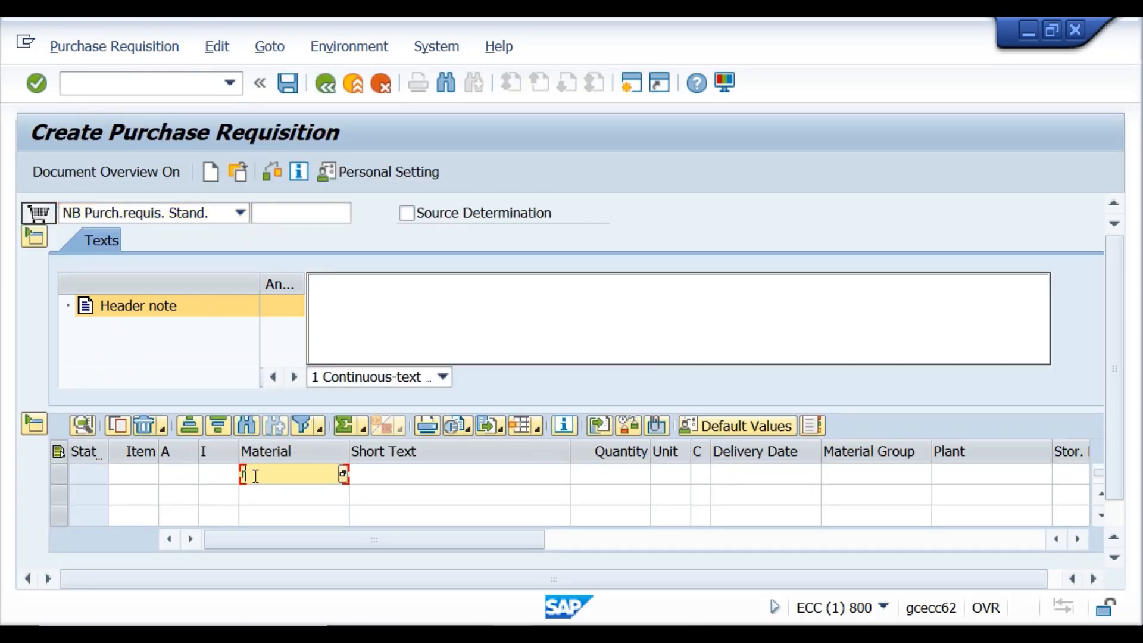
{"action": "type", "text": "rohit"}
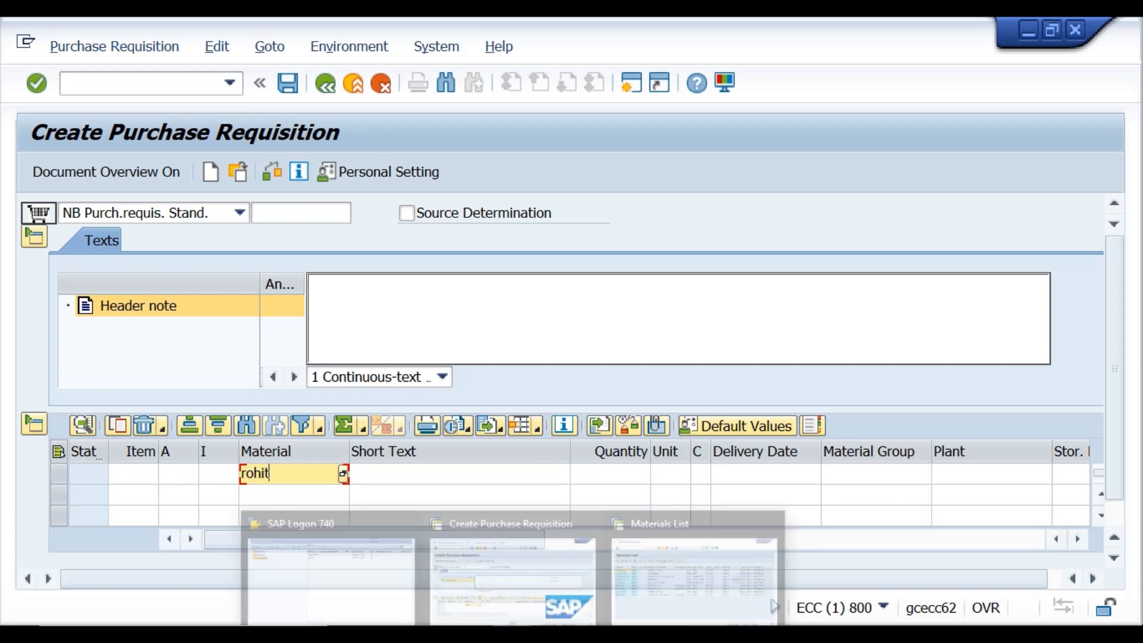
{"action": "left_click", "coordinate": [647, 556]}
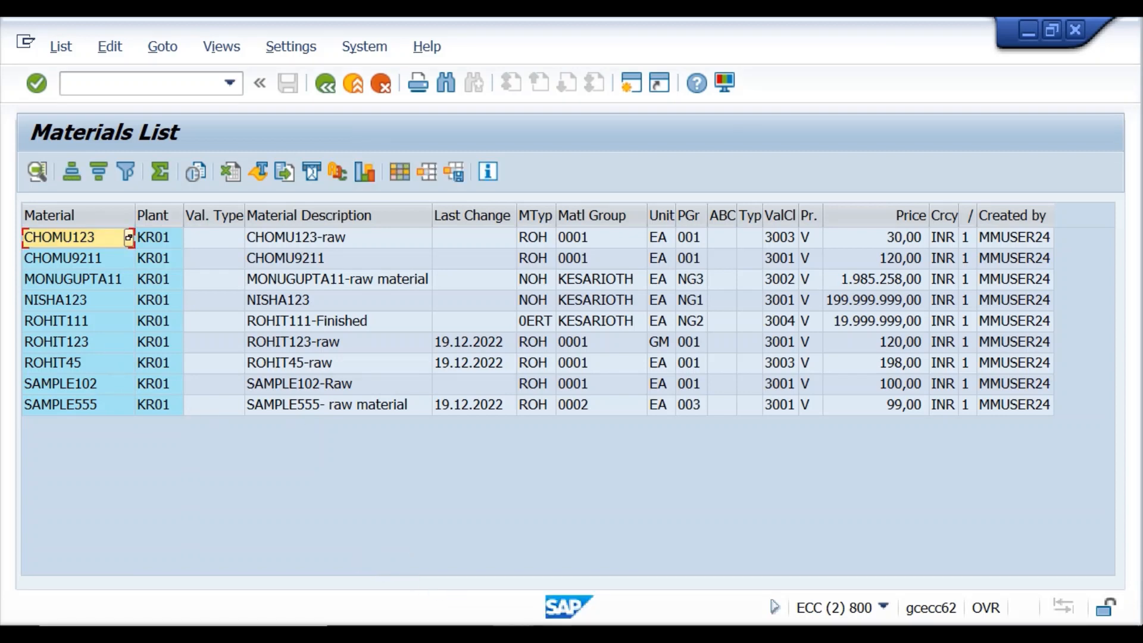
{"action": "left_click", "coordinate": [497, 554]}
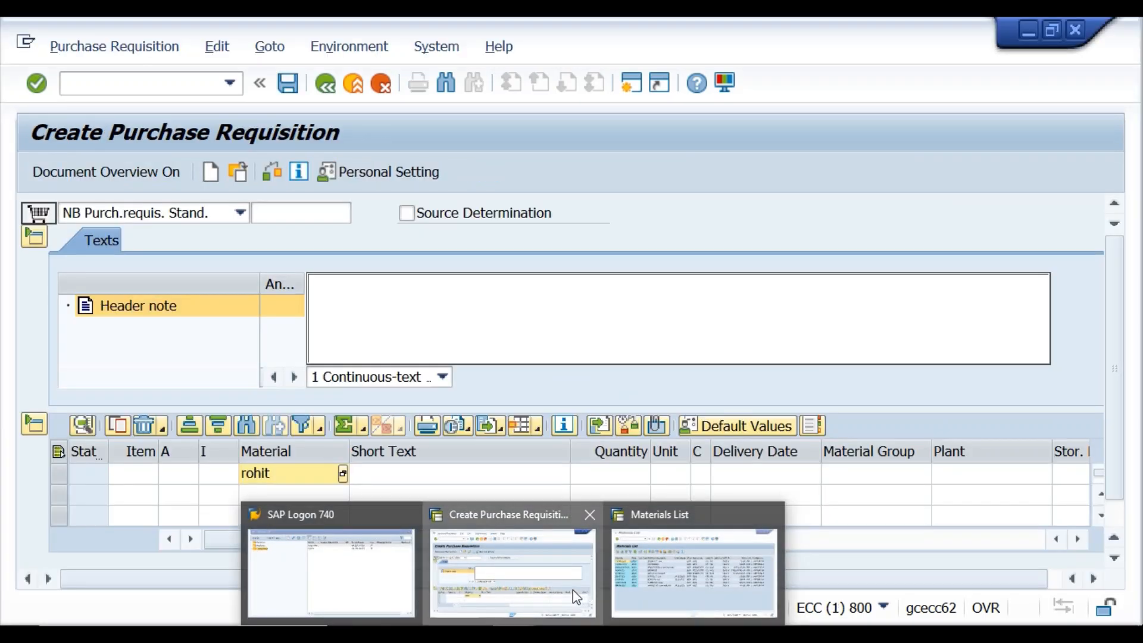
{"action": "key", "text": "F4"}
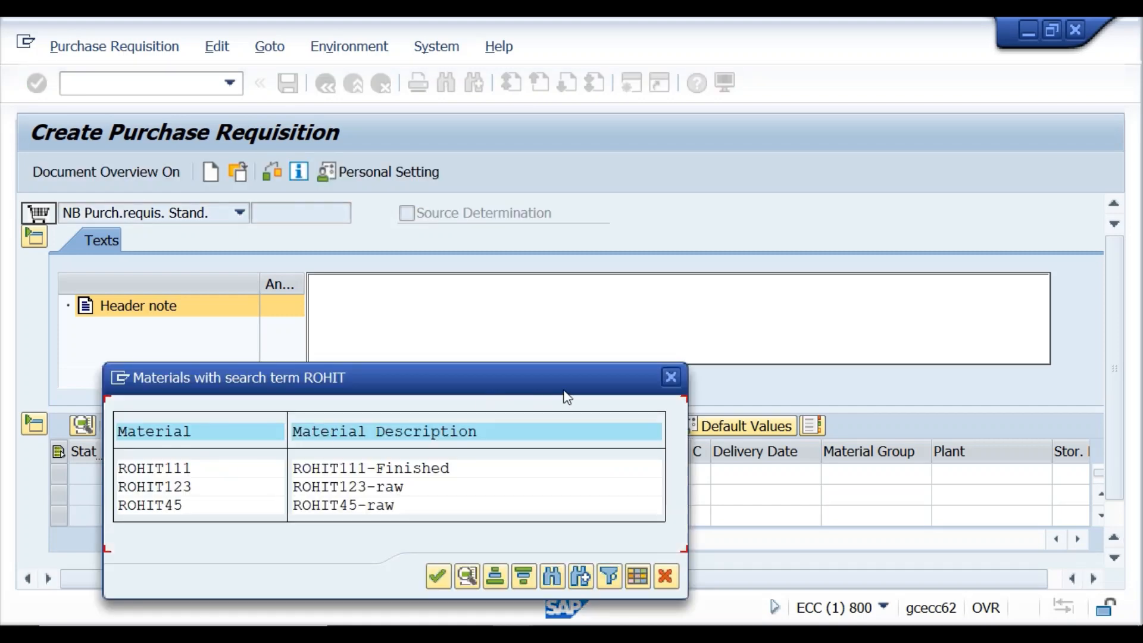
{"action": "left_click", "coordinate": [673, 376]}
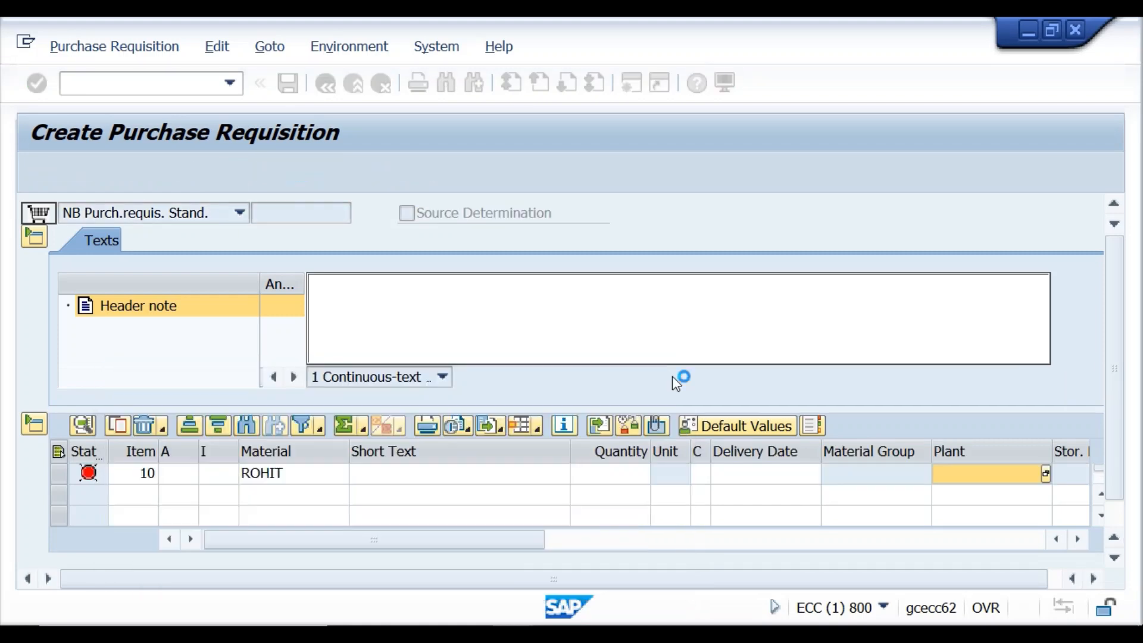
{"action": "double_click", "coordinate": [294, 476]}
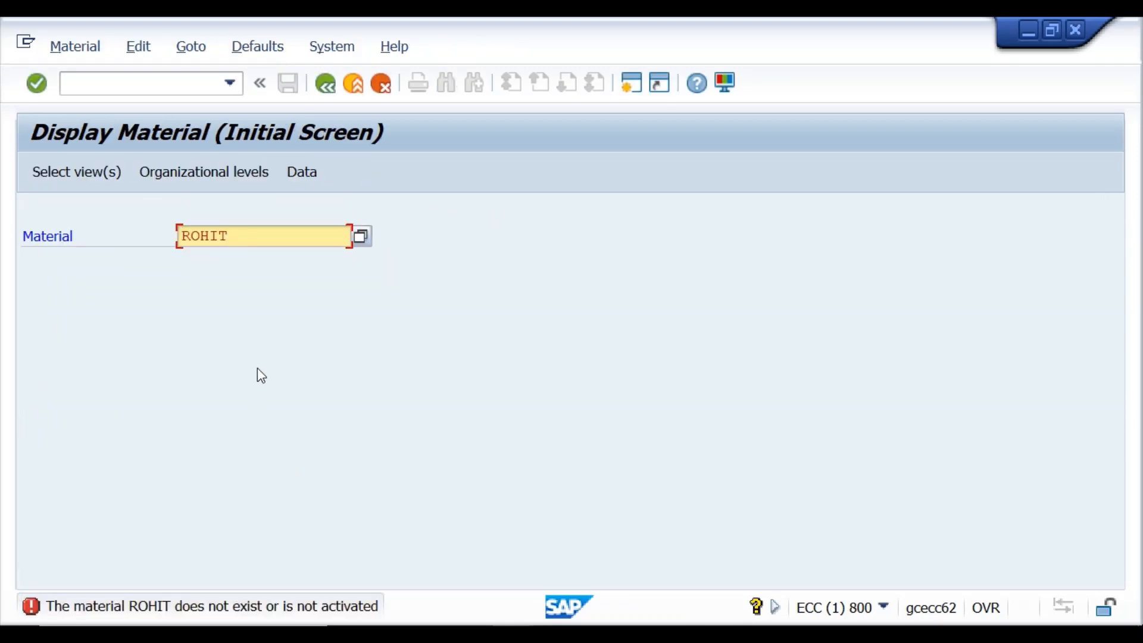
{"action": "left_click", "coordinate": [327, 87]}
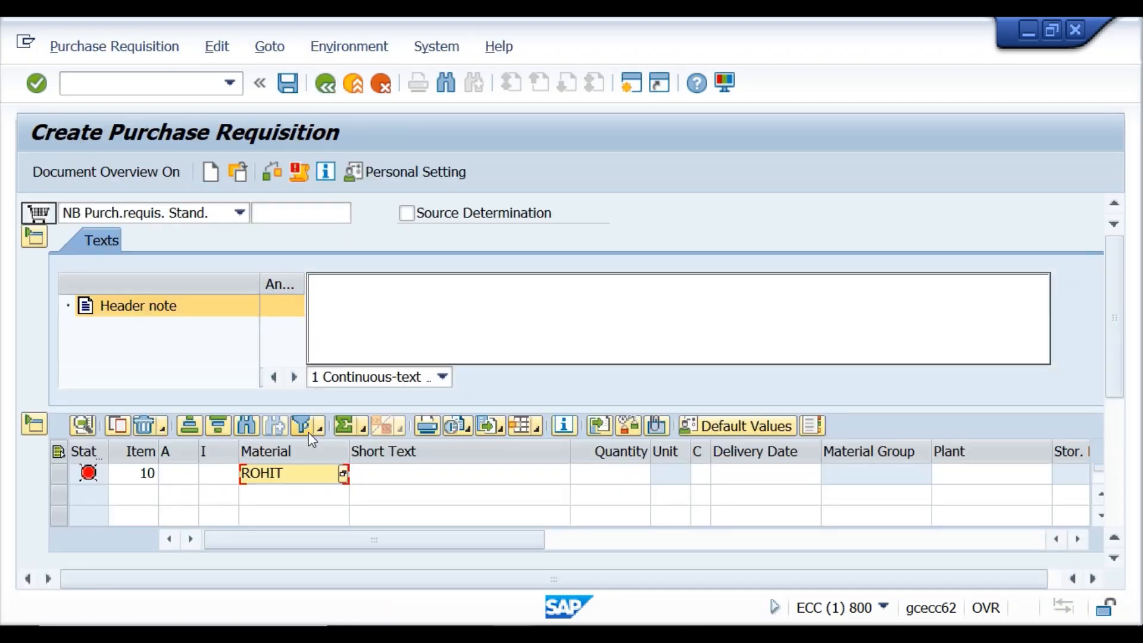
{"action": "double_click", "coordinate": [302, 475]}
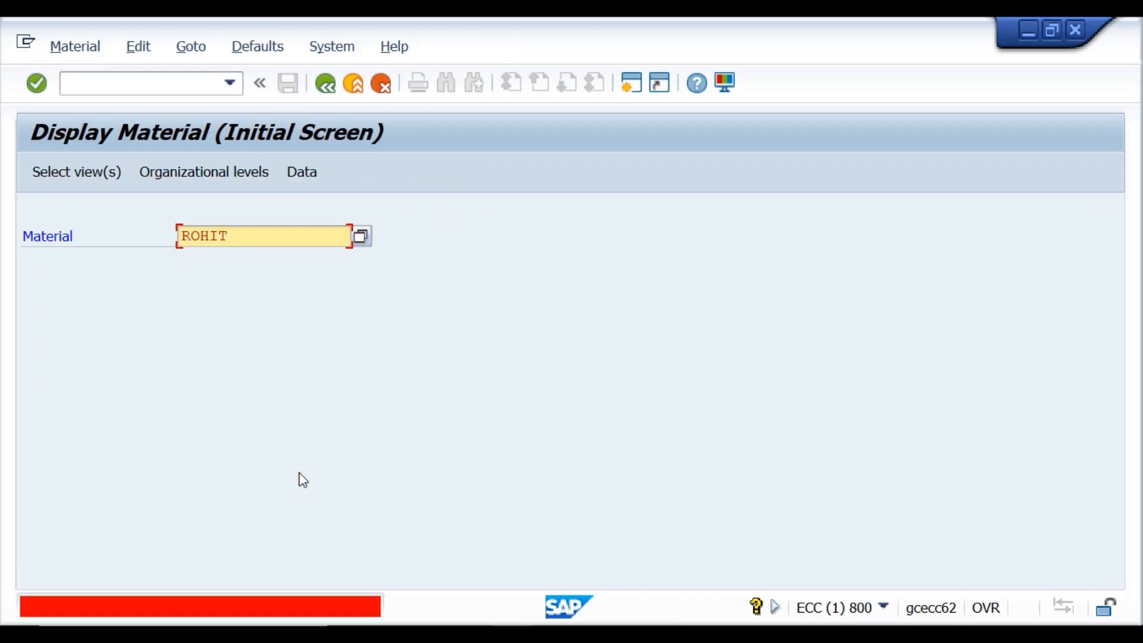
{"action": "left_click", "coordinate": [250, 236]}
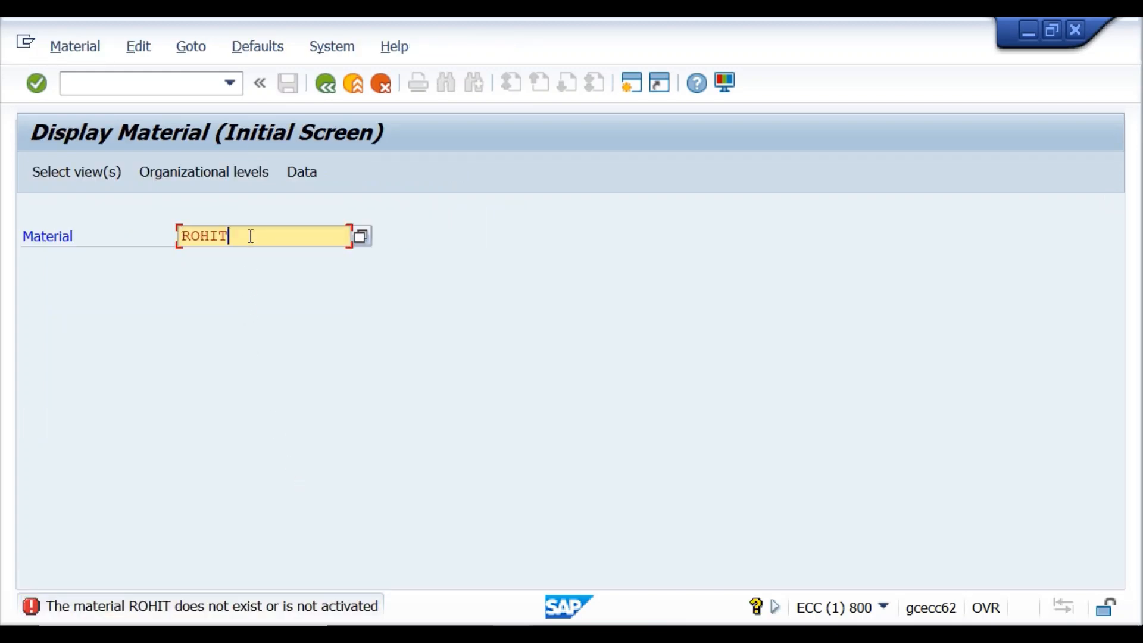
{"action": "key", "text": "BackSpace"}
{"action": "key", "text": "BackSpace"}
{"action": "key", "text": "BackSpace"}
{"action": "key", "text": "BackSpace"}
{"action": "key", "text": "BackSpace"}
{"action": "type", "text": "c"}
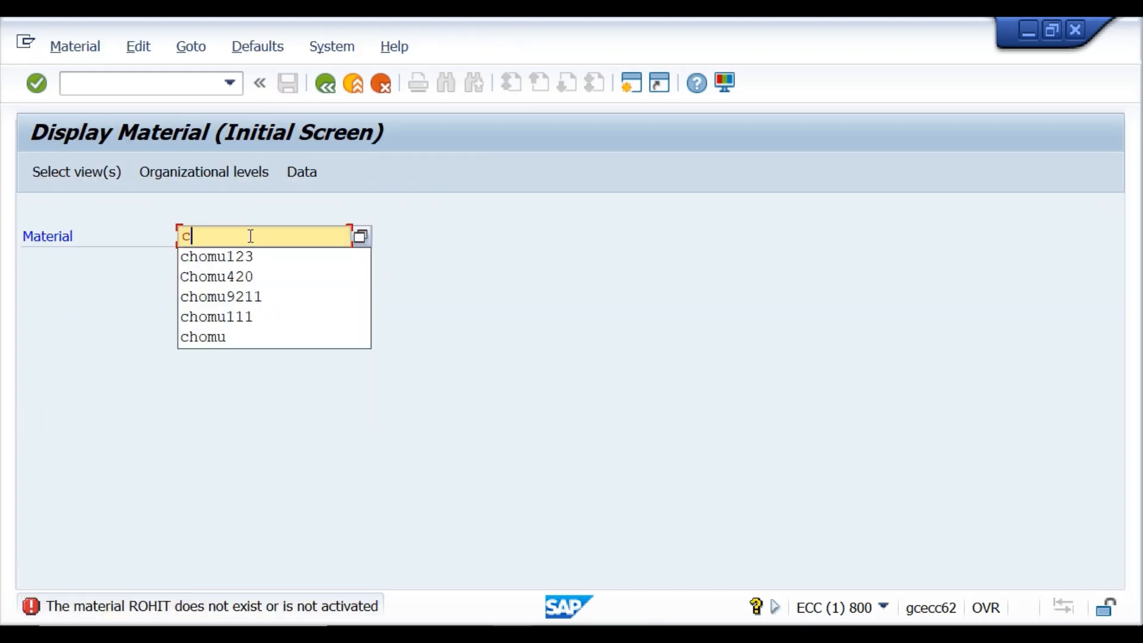
{"action": "type", "text": "homu9211"}
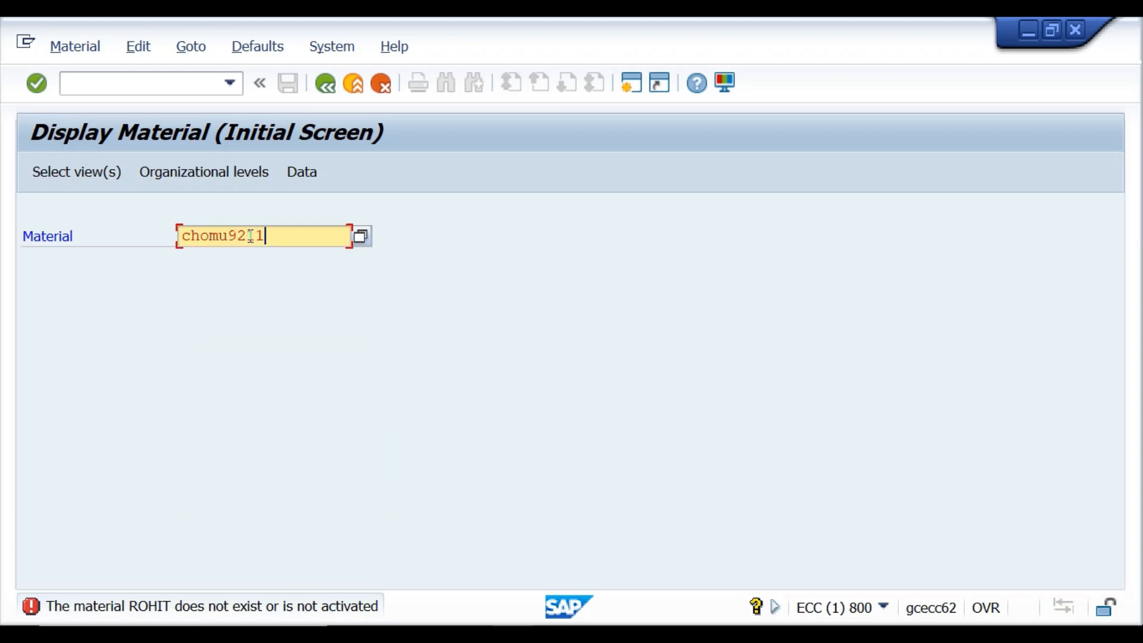
{"action": "key", "text": "Return"}
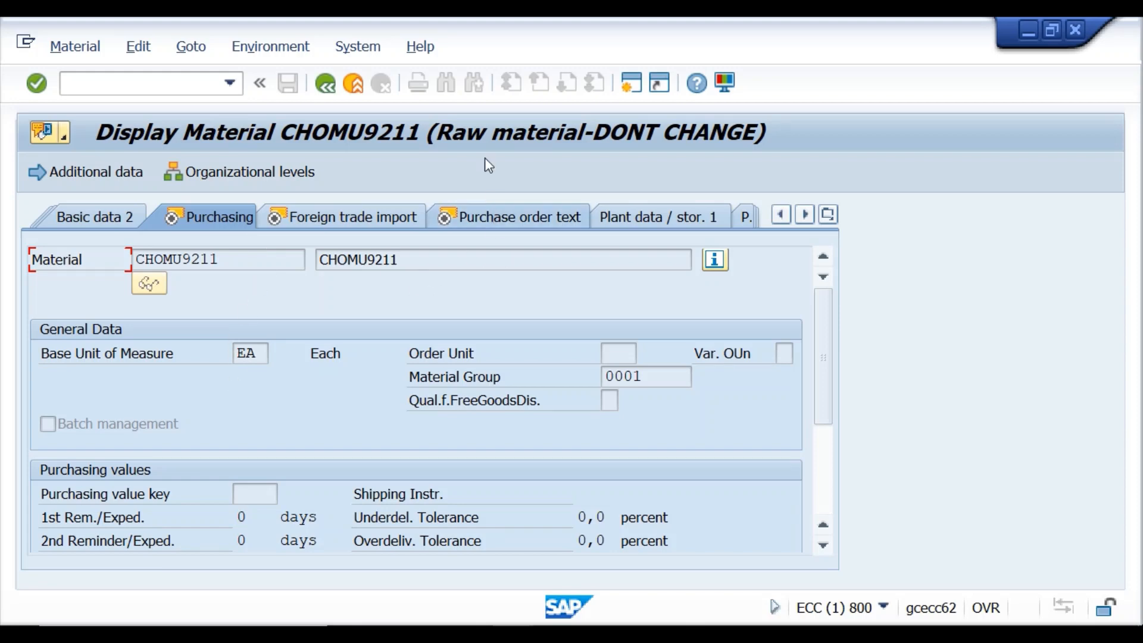
{"action": "left_click", "coordinate": [329, 89]}
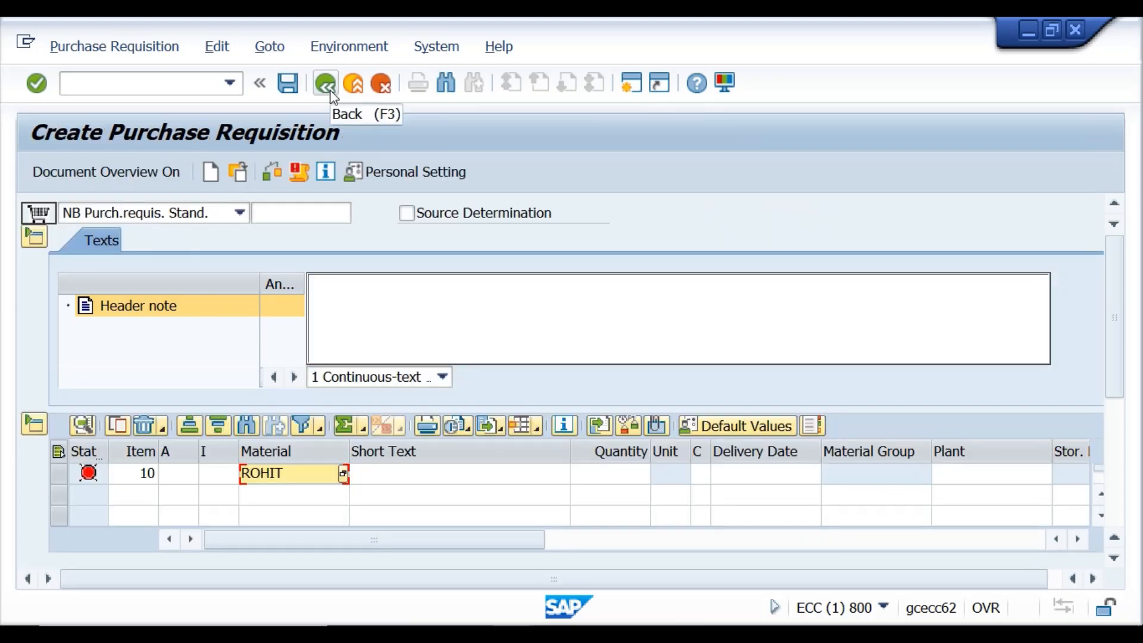
Discard the unsaved ROHIT requisition without saving and restart /nme51n.
{"action": "left_click", "coordinate": [328, 86]}
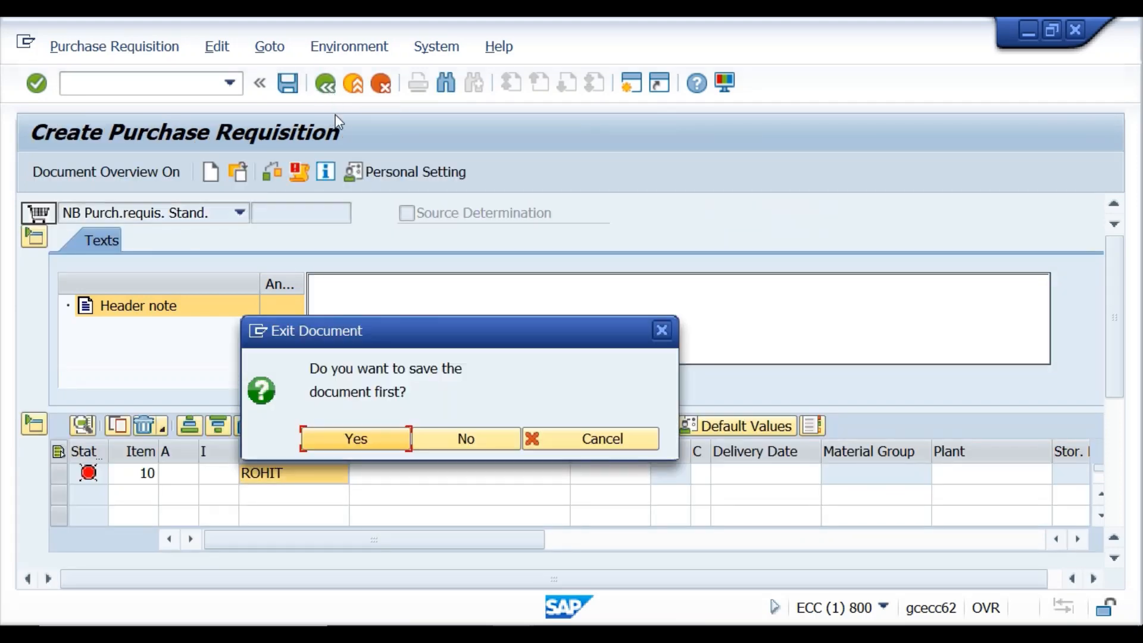
{"action": "left_click", "coordinate": [427, 429]}
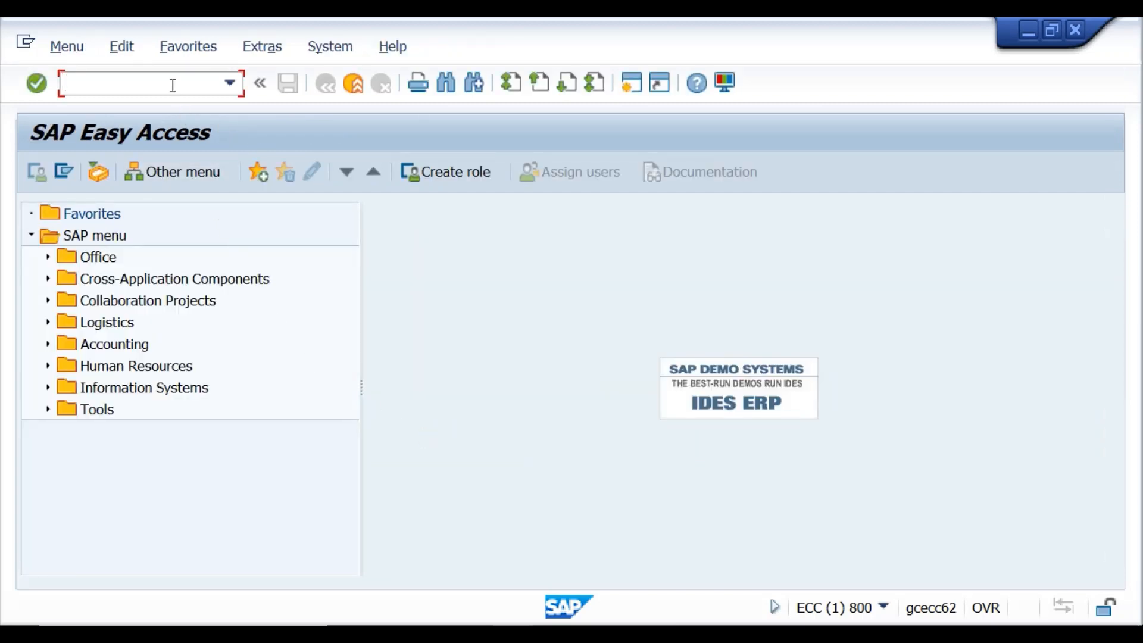
{"action": "type", "text": "/nme51n"}
{"action": "key", "text": "Return"}
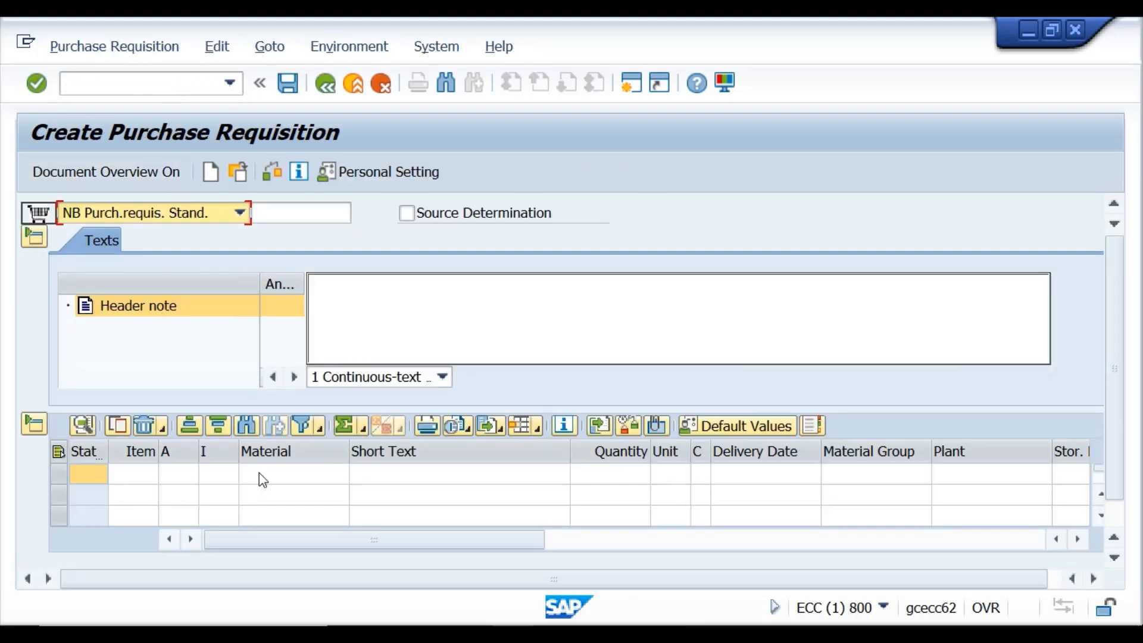
Enter item 10 as 50 EA of CHOMU9211 at plant KR01 and validate it.
{"action": "left_click", "coordinate": [264, 476]}
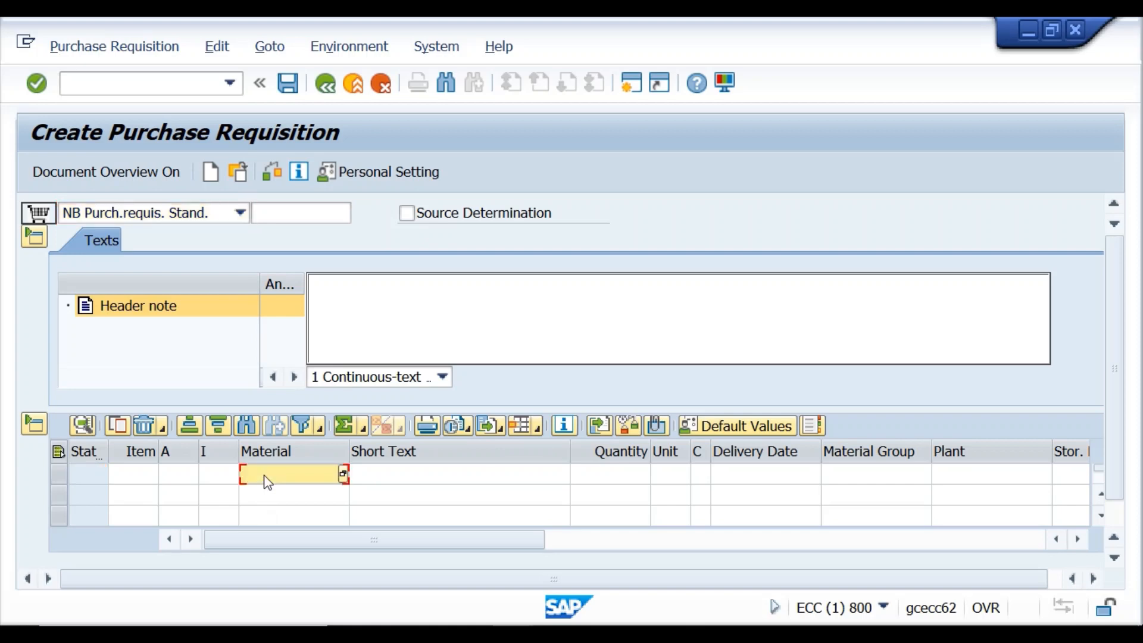
{"action": "type", "text": "chomu9211"}
{"action": "left_click", "coordinate": [586, 476]}
{"action": "type", "text": "50"}
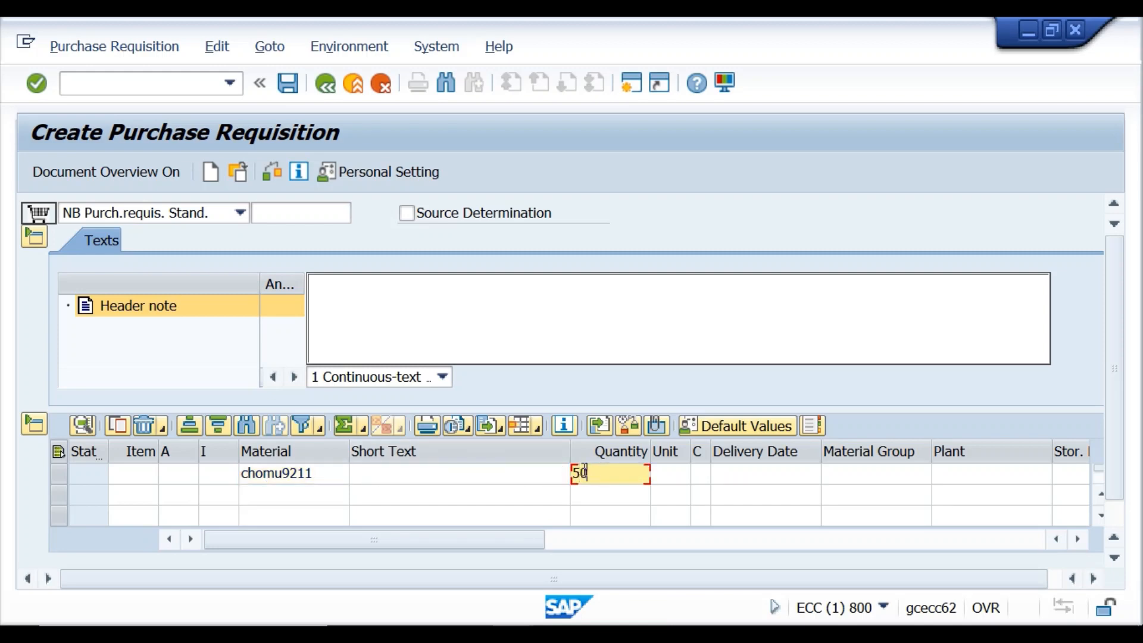
{"action": "left_click", "coordinate": [943, 479]}
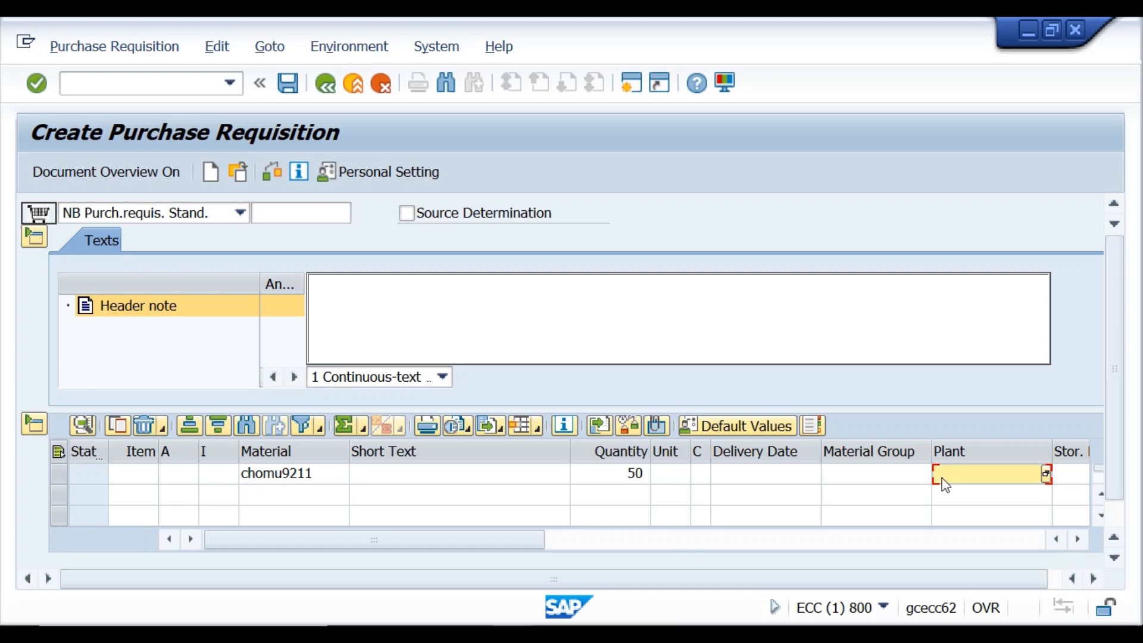
{"action": "type", "text": "kr01"}
{"action": "key", "text": "Return"}
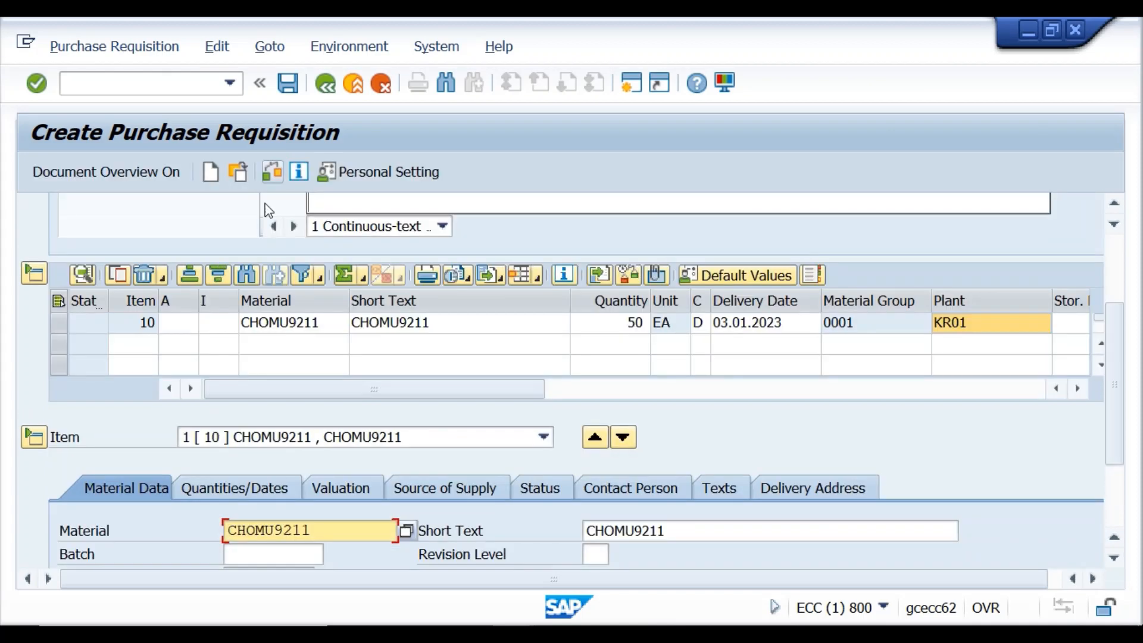
Scroll the item detail area down to reach the Contact Person tab.
{"action": "left_click", "coordinate": [1114, 557]}
{"action": "left_click", "coordinate": [1114, 558]}
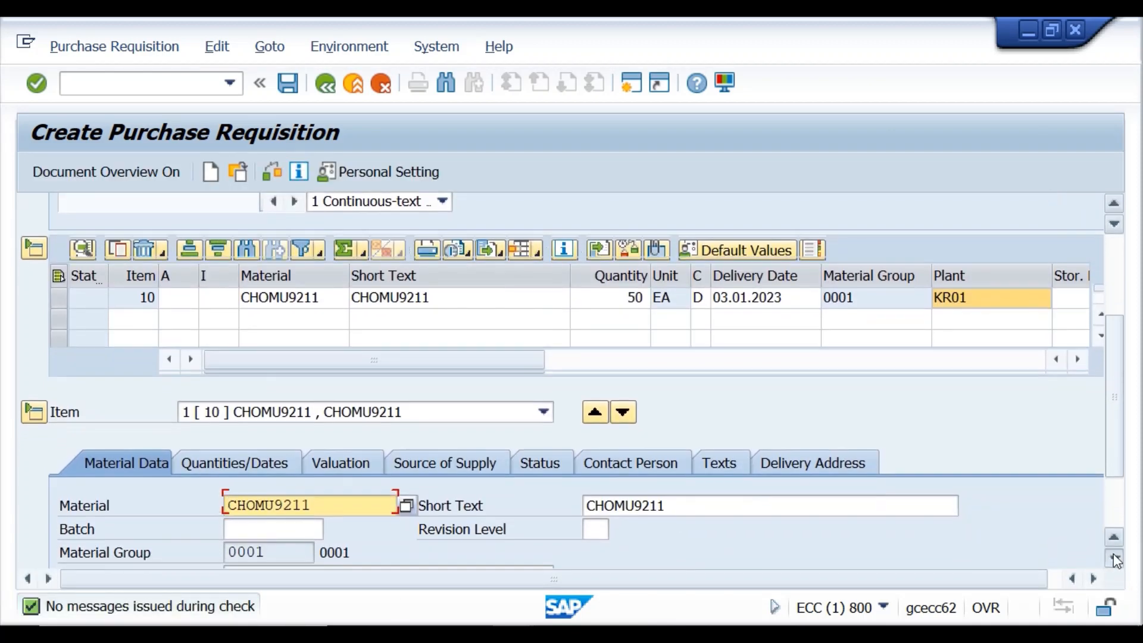
{"action": "left_click", "coordinate": [1115, 560]}
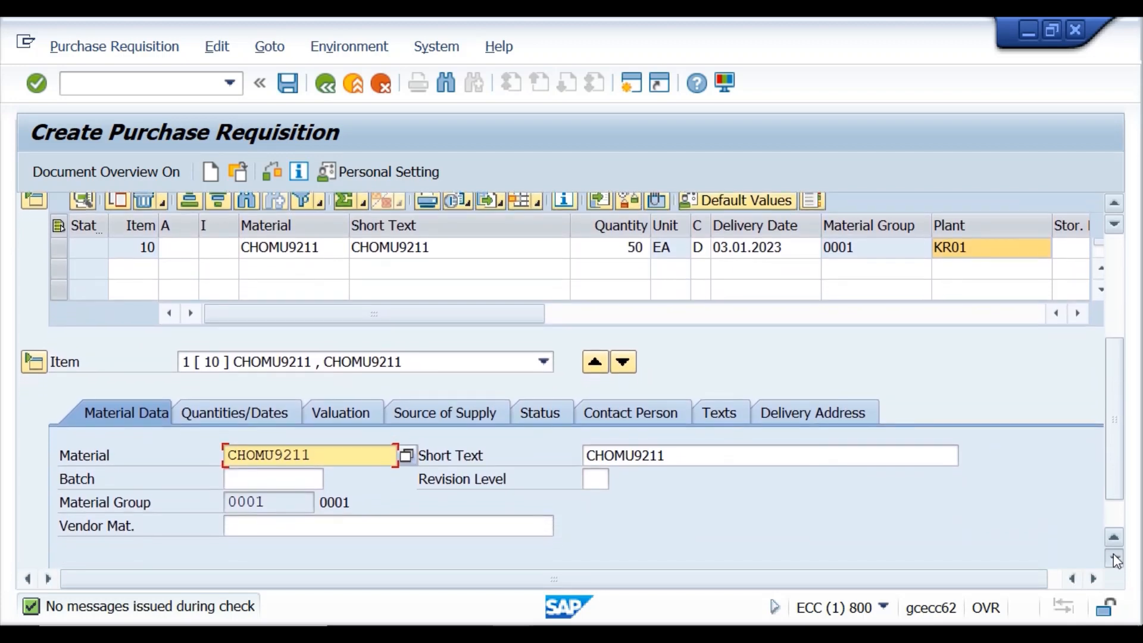
{"action": "left_click", "coordinate": [1115, 560]}
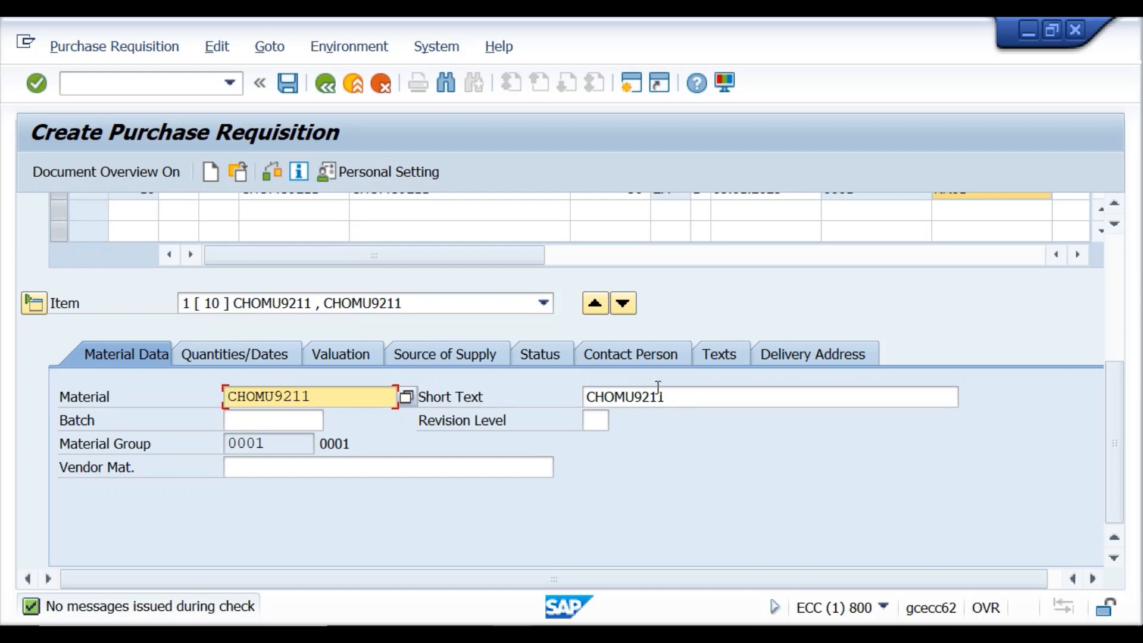
In item 10's contact person details, change the tracking number from 1111 to 3333 and check the entries.
{"action": "left_click", "coordinate": [645, 360]}
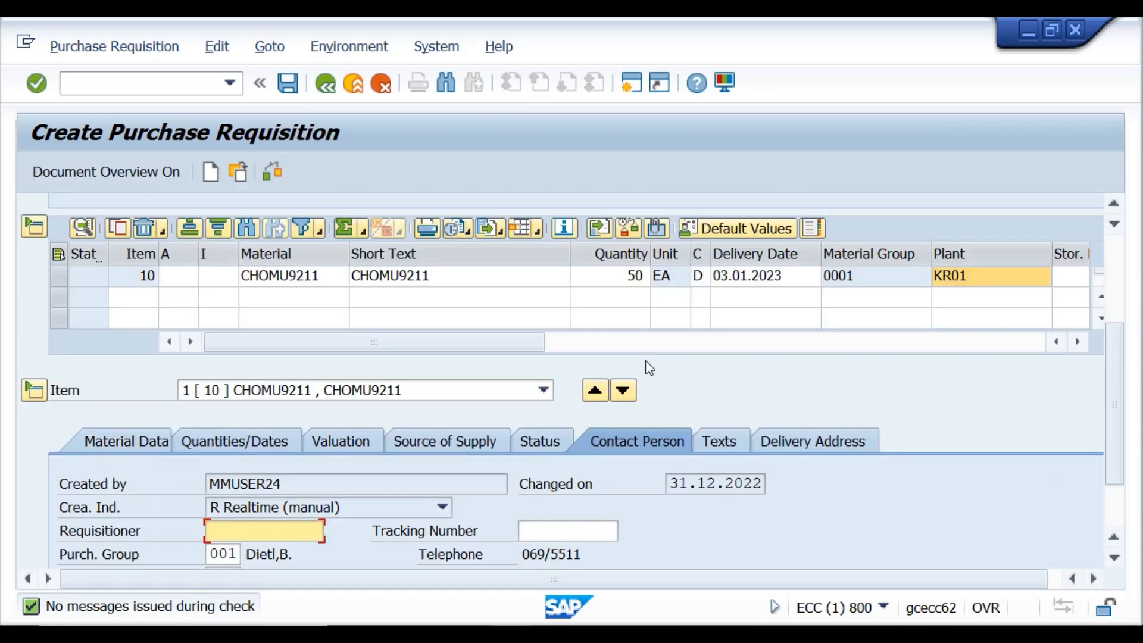
{"action": "left_click", "coordinate": [525, 534]}
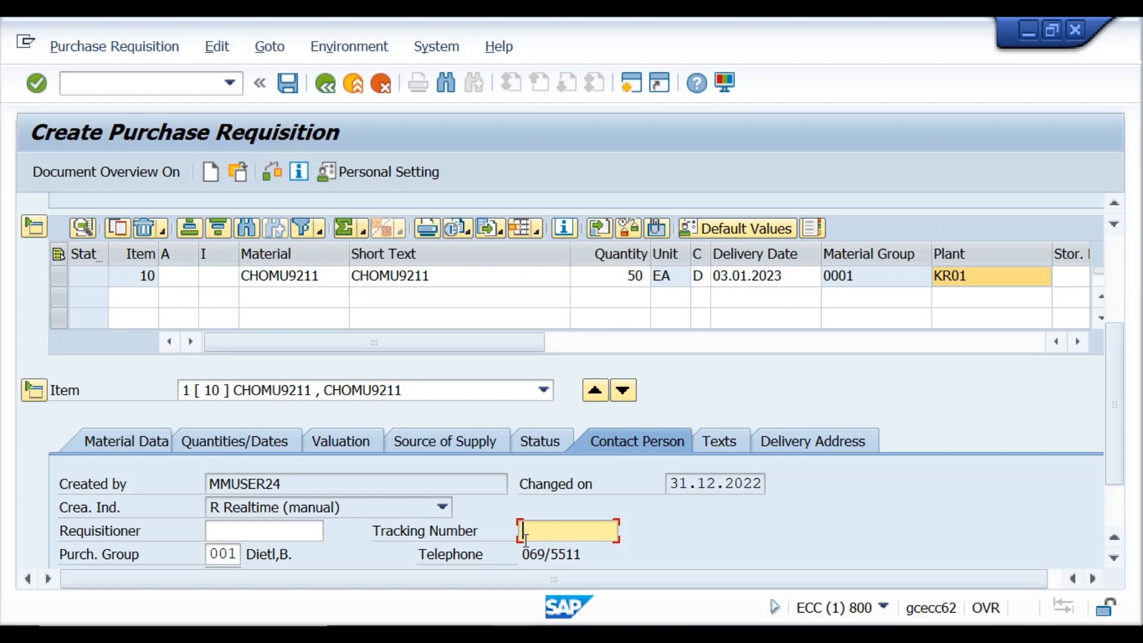
{"action": "type", "text": "1111"}
{"action": "key", "text": "BackSpace"}
{"action": "key", "text": "BackSpace"}
{"action": "key", "text": "BackSpace"}
{"action": "key", "text": "BackSpace"}
{"action": "type", "text": "3333"}
{"action": "left_click", "coordinate": [38, 85]}
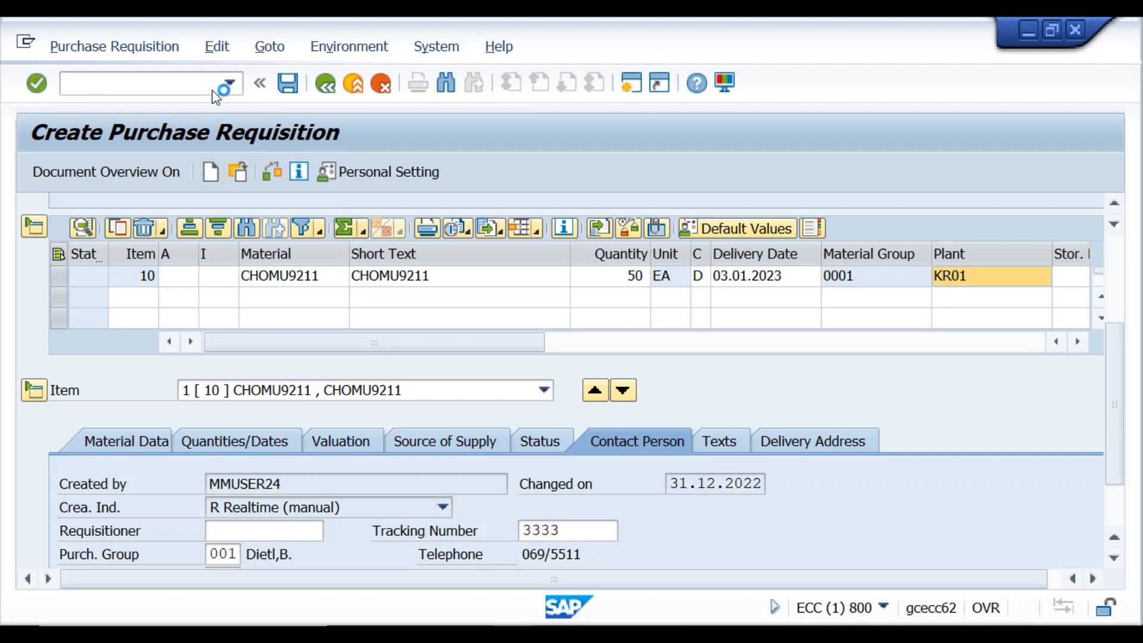
Save the first requisition, then look up materials in the Materials List for the new one.
{"action": "left_click", "coordinate": [288, 83]}
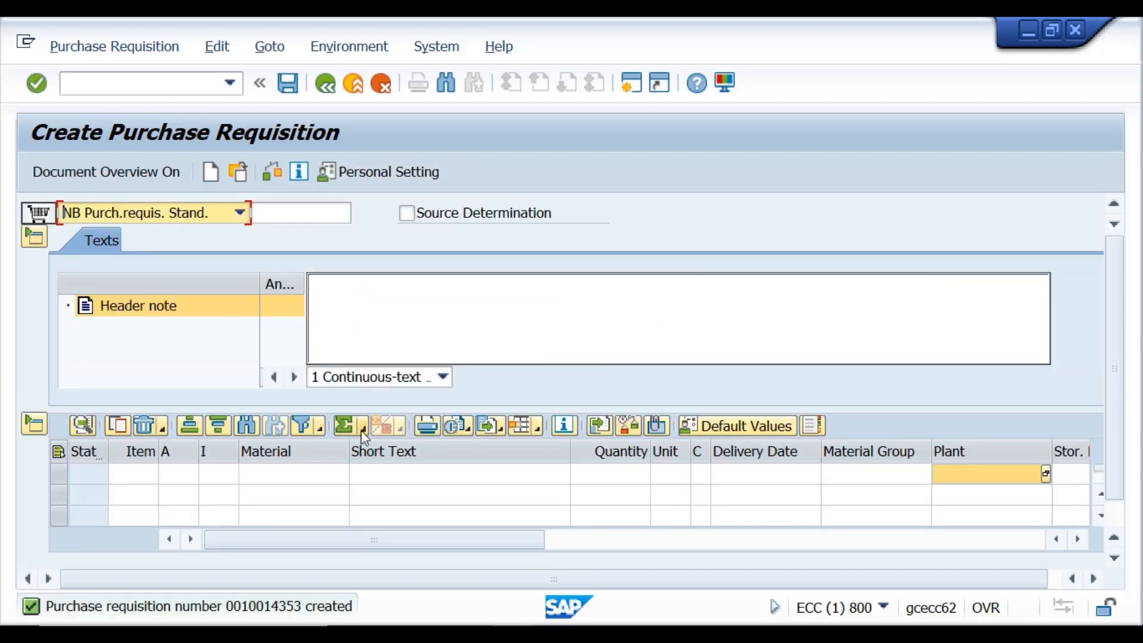
{"action": "left_click", "coordinate": [265, 475]}
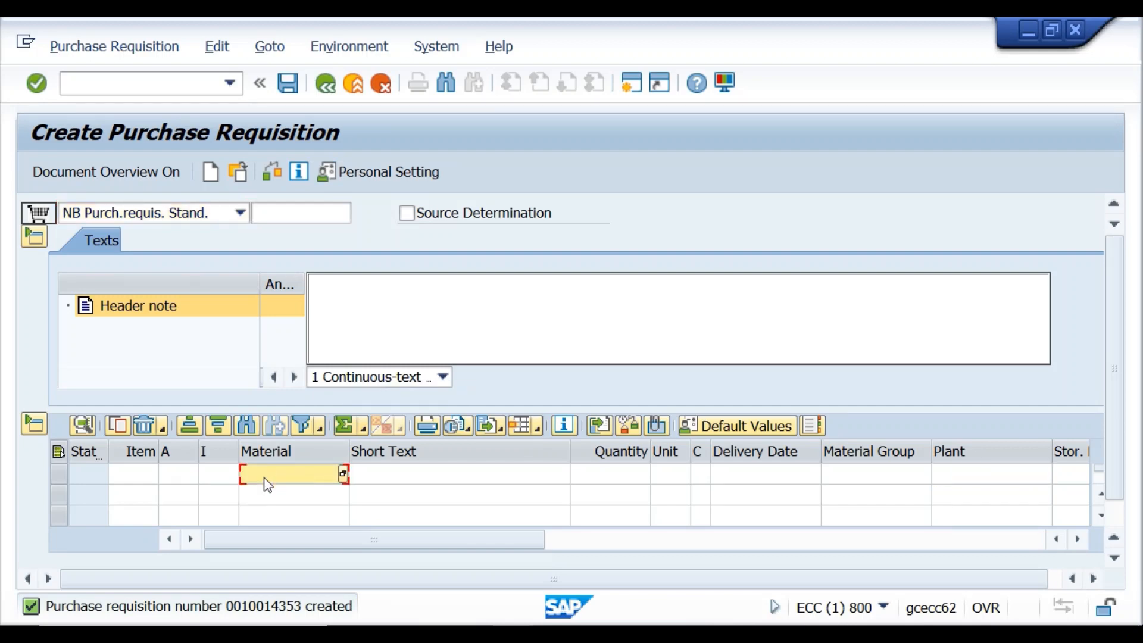
{"action": "type", "text": "sample"}
{"action": "mouse_move", "coordinate": [472, 634]}
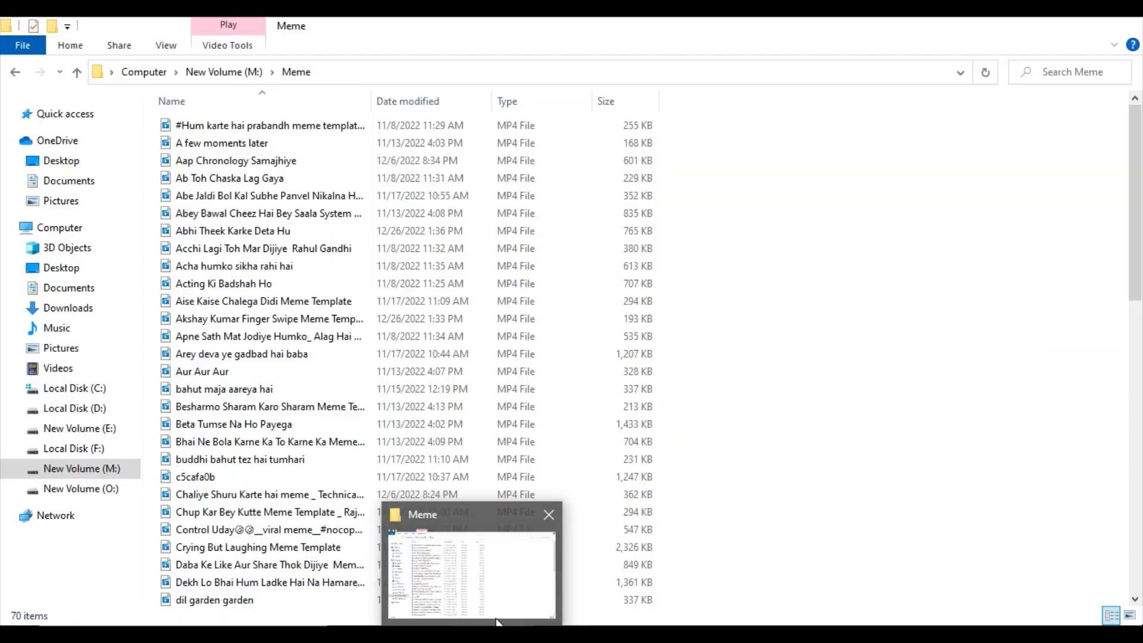
{"action": "mouse_move", "coordinate": [520, 620]}
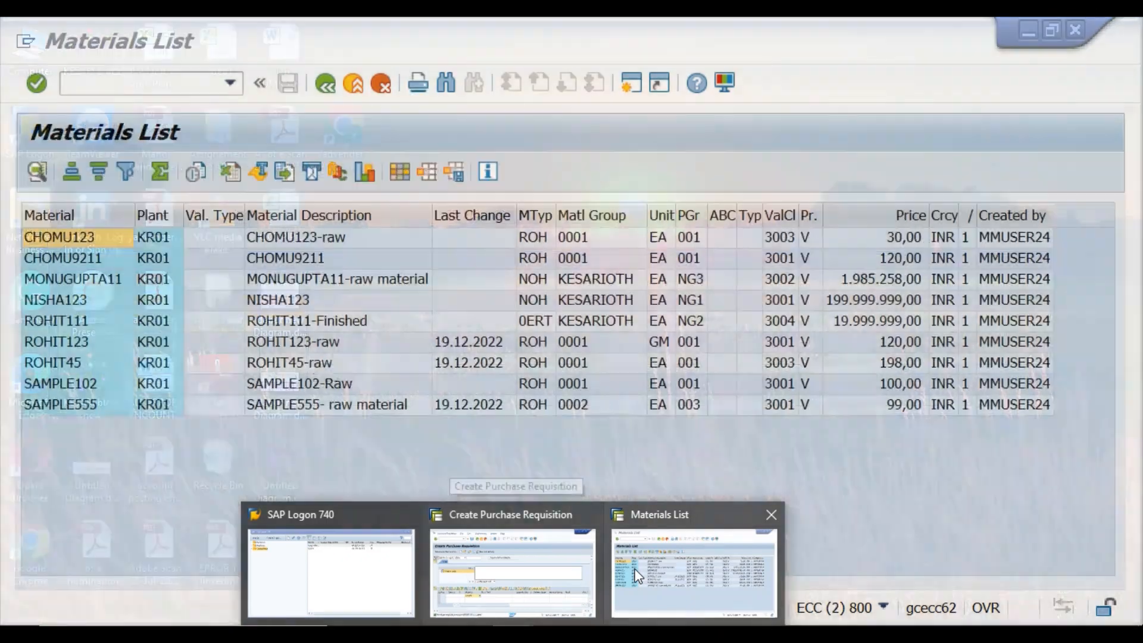
{"action": "left_click", "coordinate": [636, 572]}
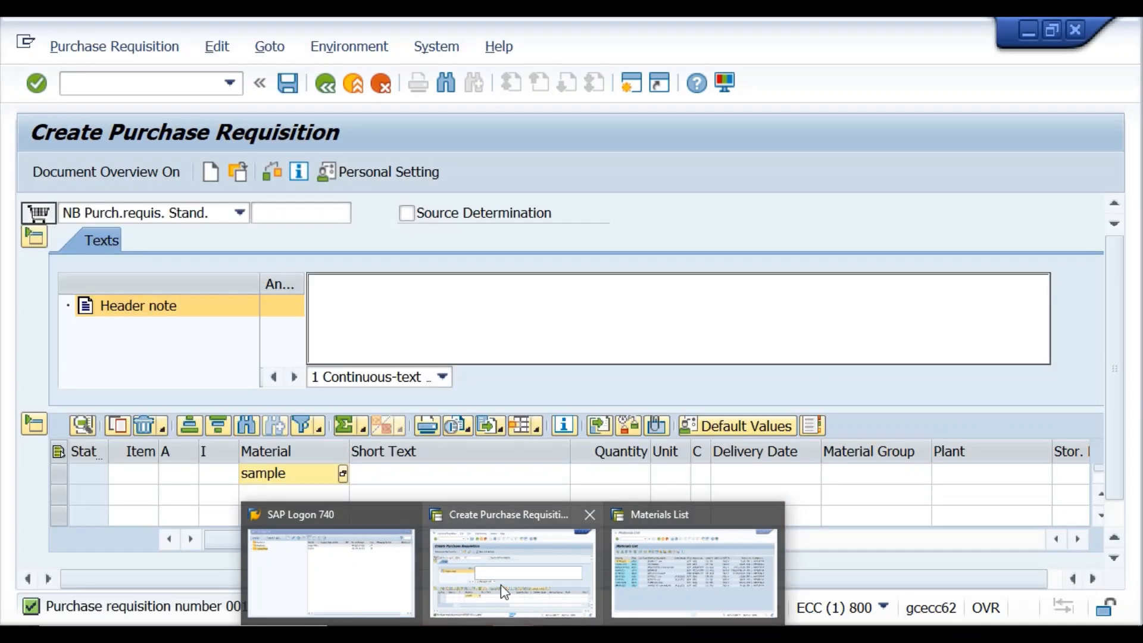
{"action": "left_click", "coordinate": [501, 585]}
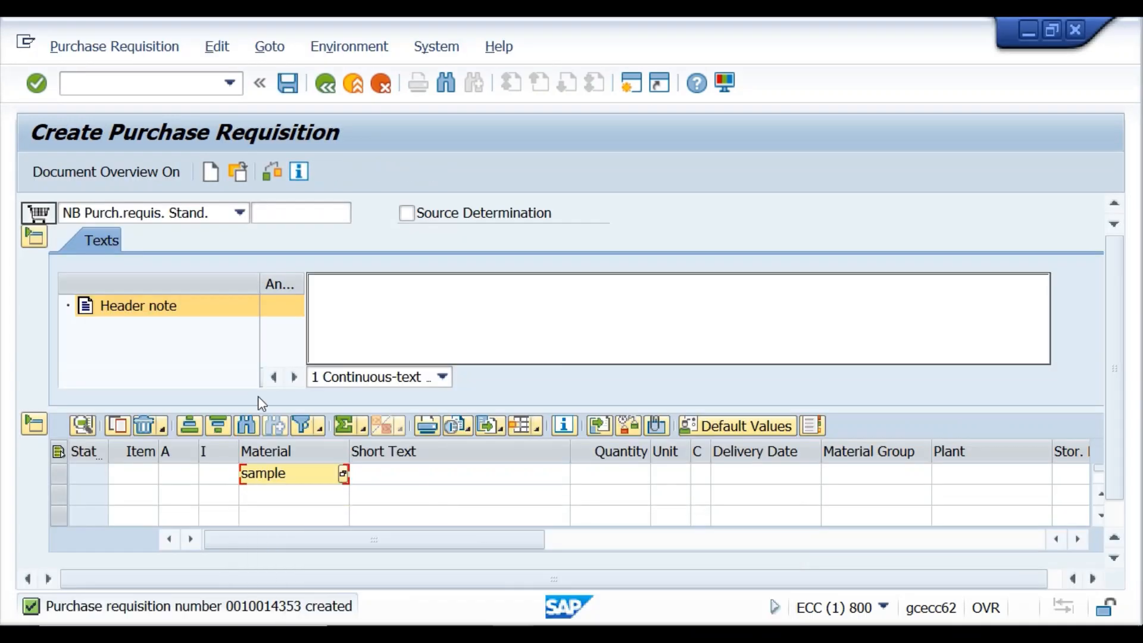
Enter and confirm a first material number for item 10, correcting typos along the way.
{"action": "left_click", "coordinate": [309, 476]}
{"action": "key", "text": "BackSpace"}
{"action": "key", "text": "BackSpace"}
{"action": "key", "text": "BackSpace"}
{"action": "key", "text": "BackSpace"}
{"action": "key", "text": "BackSpace"}
{"action": "key", "text": "BackSpace"}
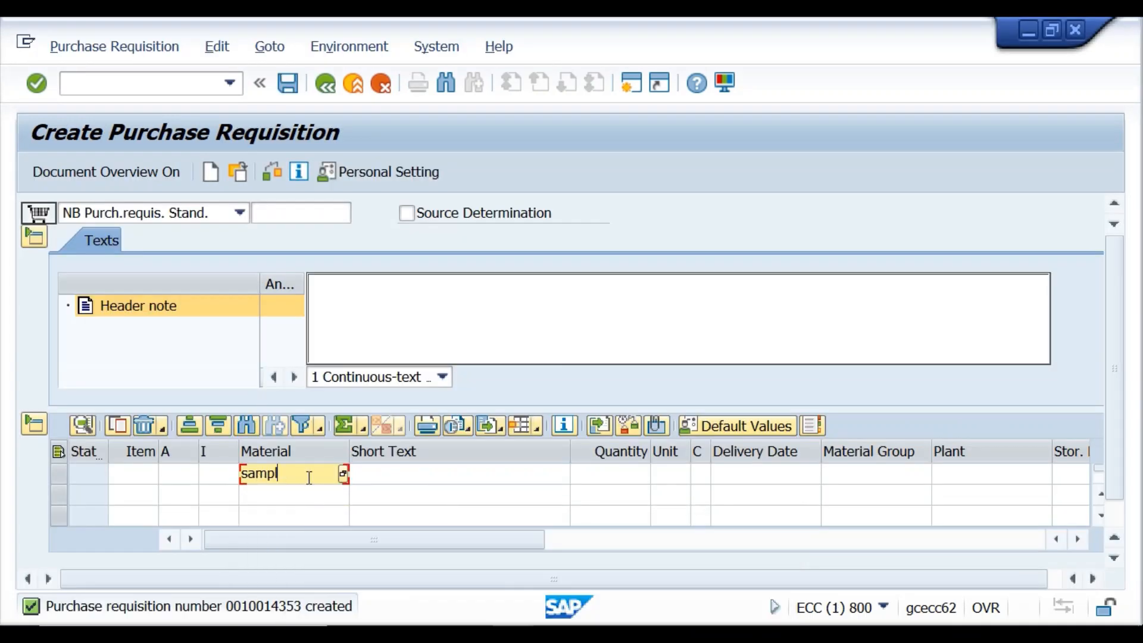
{"action": "type", "text": "chou"}
{"action": "key", "text": "BackSpace"}
{"action": "key", "text": "BackSpace"}
{"action": "type", "text": "on"}
{"action": "key", "text": "BackSpace"}
{"action": "key", "text": "BackSpace"}
{"action": "type", "text": "omu111"}
{"action": "mouse_move", "coordinate": [515, 633]}
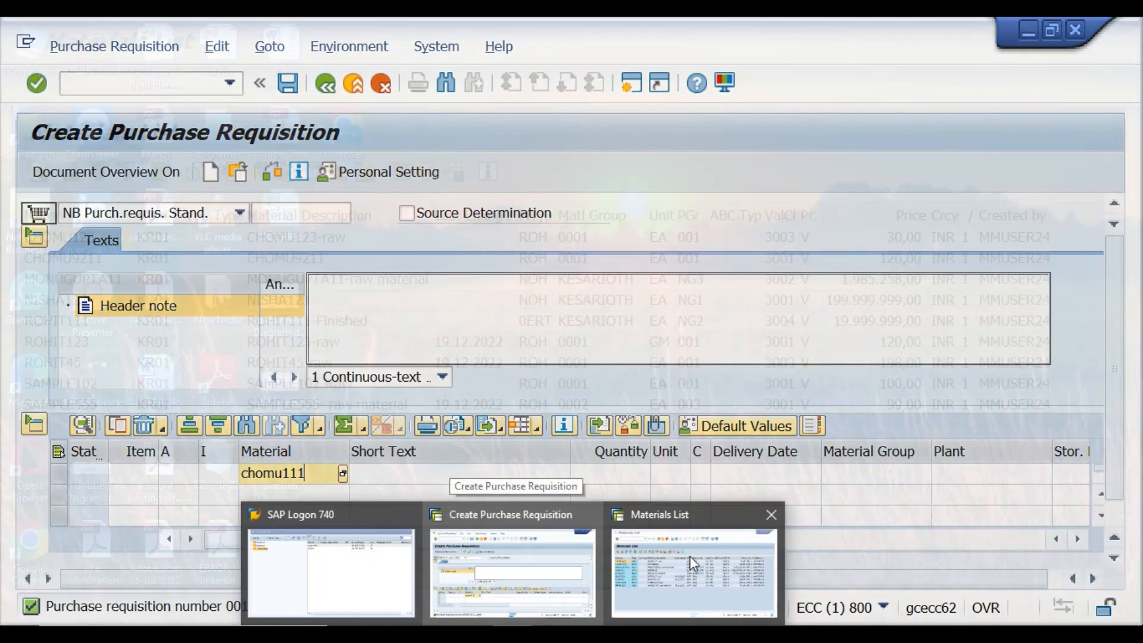
{"action": "mouse_move", "coordinate": [690, 556]}
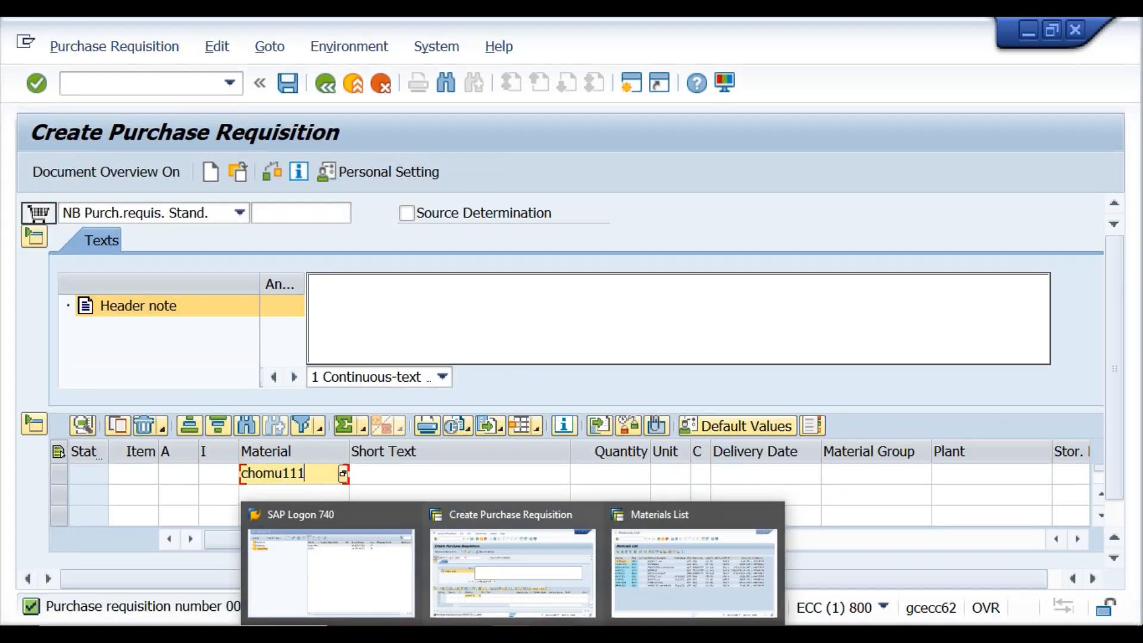
{"action": "mouse_move", "coordinate": [514, 591]}
{"action": "left_click", "coordinate": [510, 598]}
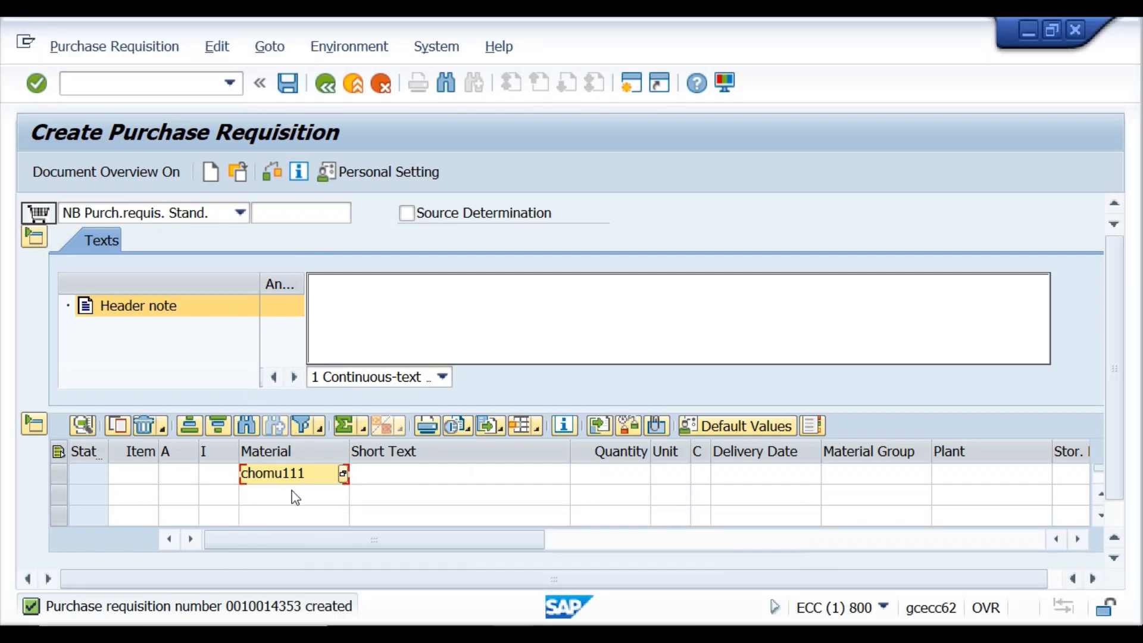
{"action": "left_click", "coordinate": [307, 476]}
{"action": "key", "text": "Return"}
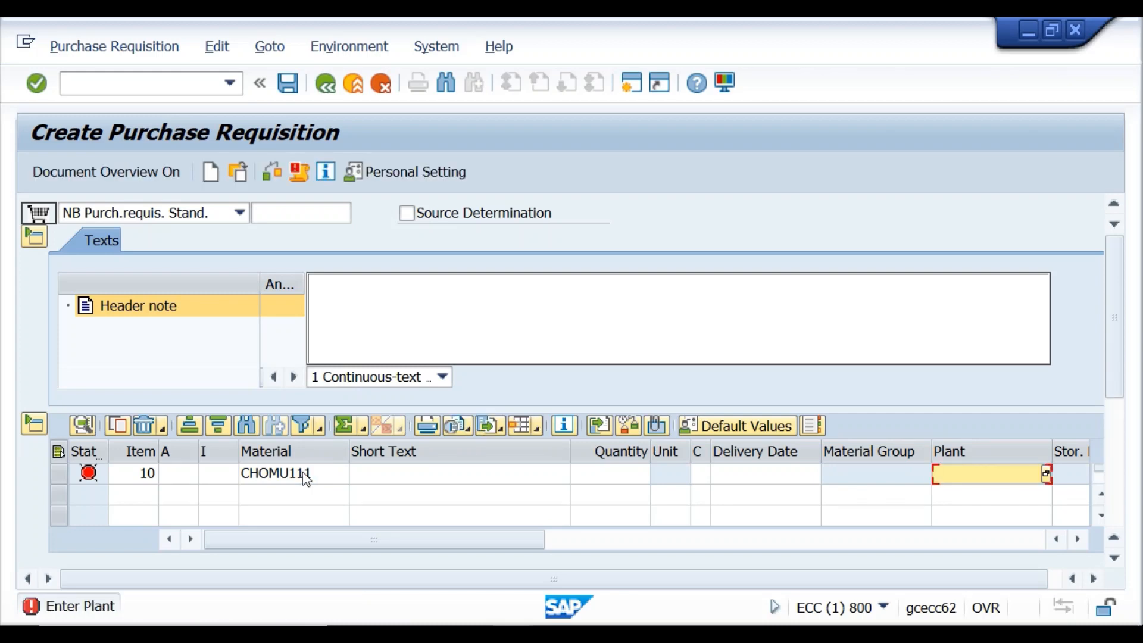
Change item 10 to material chomu123 with quantity 120 and plant kr01, then check it.
{"action": "left_click", "coordinate": [153, 472]}
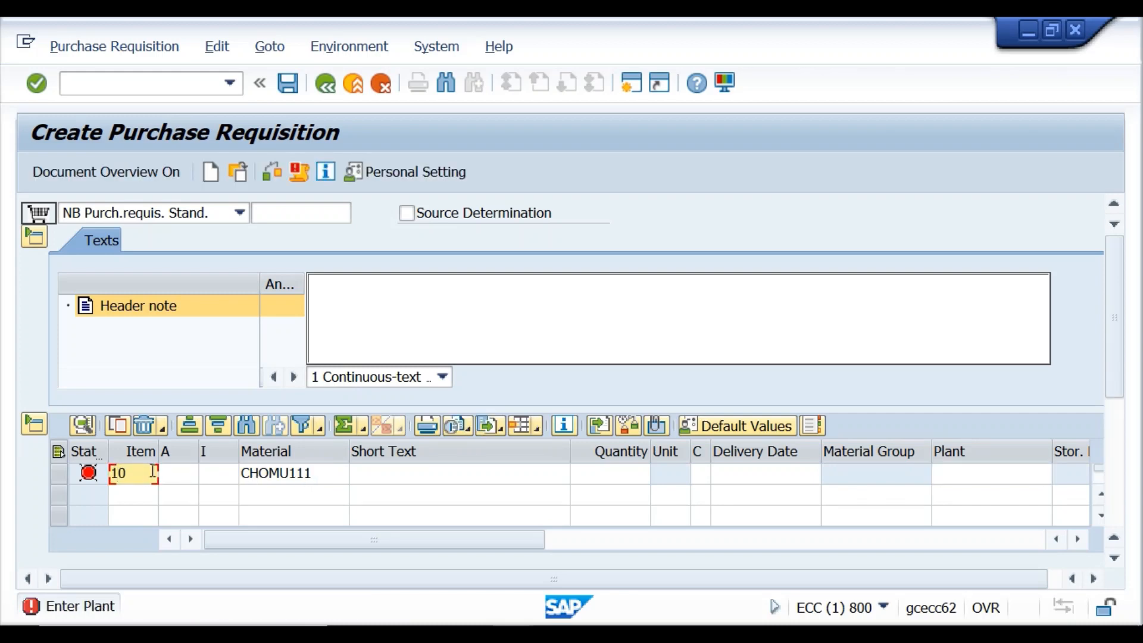
{"action": "left_click", "coordinate": [298, 474]}
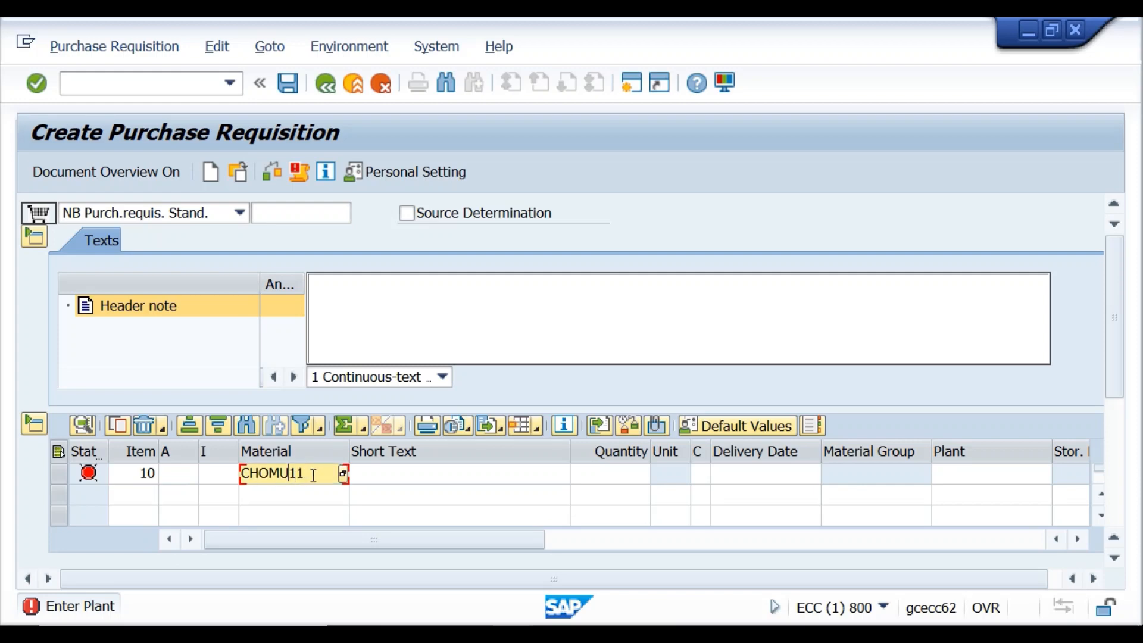
{"action": "key", "text": "BackSpace"}
{"action": "key", "text": "BackSpace"}
{"action": "key", "text": "BackSpace"}
{"action": "key", "text": "BackSpace"}
{"action": "key", "text": "BackSpace"}
{"action": "key", "text": "BackSpace"}
{"action": "type", "text": "chomu123"}
{"action": "left_click", "coordinate": [610, 483]}
{"action": "type", "text": "120"}
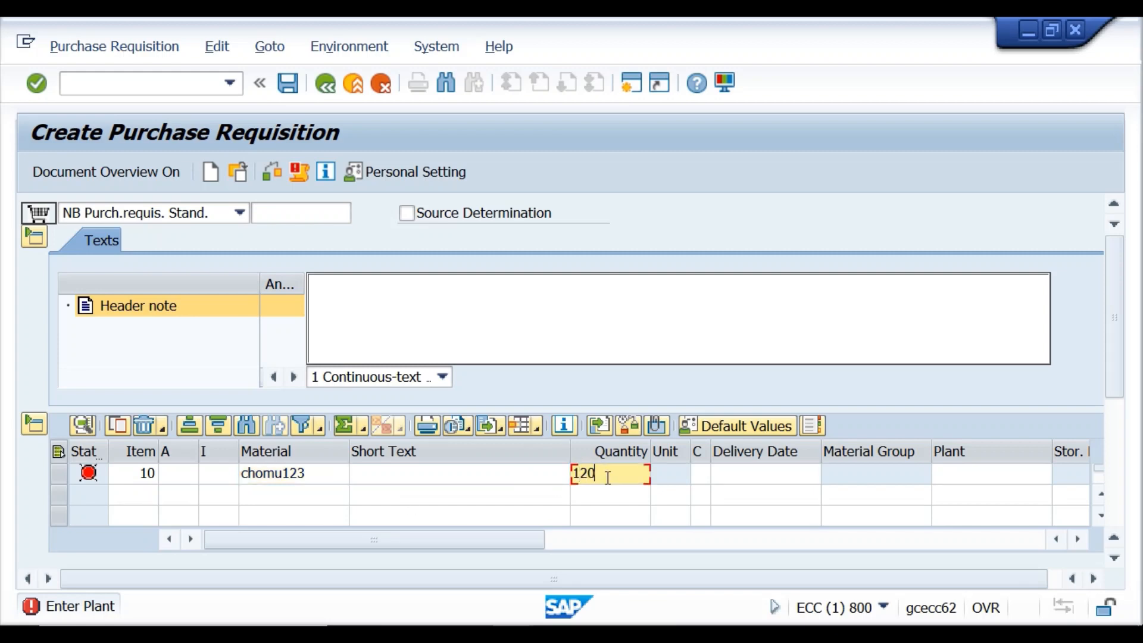
{"action": "left_click", "coordinate": [950, 479]}
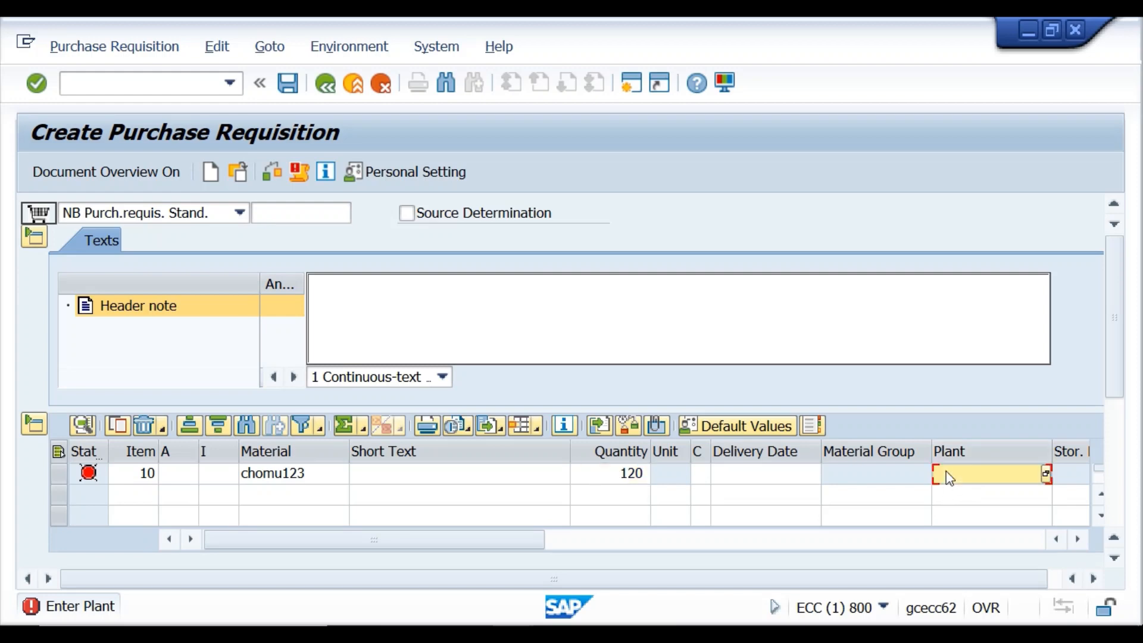
{"action": "type", "text": "kr01"}
{"action": "left_click", "coordinate": [271, 172]}
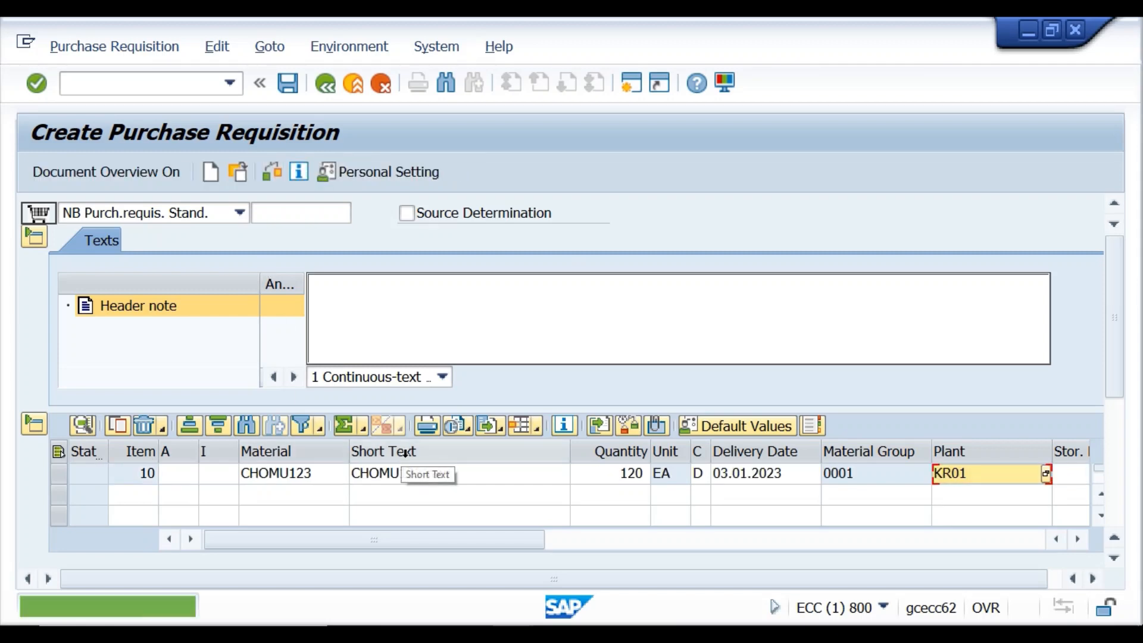
{"action": "left_click_drag", "start_coordinate": [1117, 382], "coordinate": [1122, 524]}
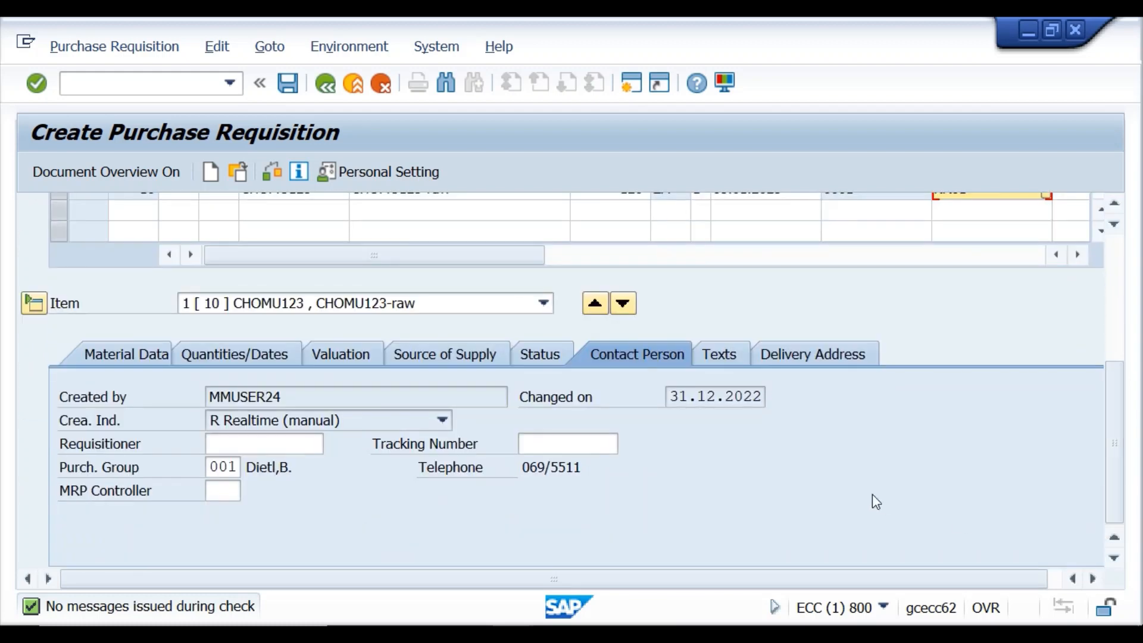
{"action": "left_click", "coordinate": [568, 442]}
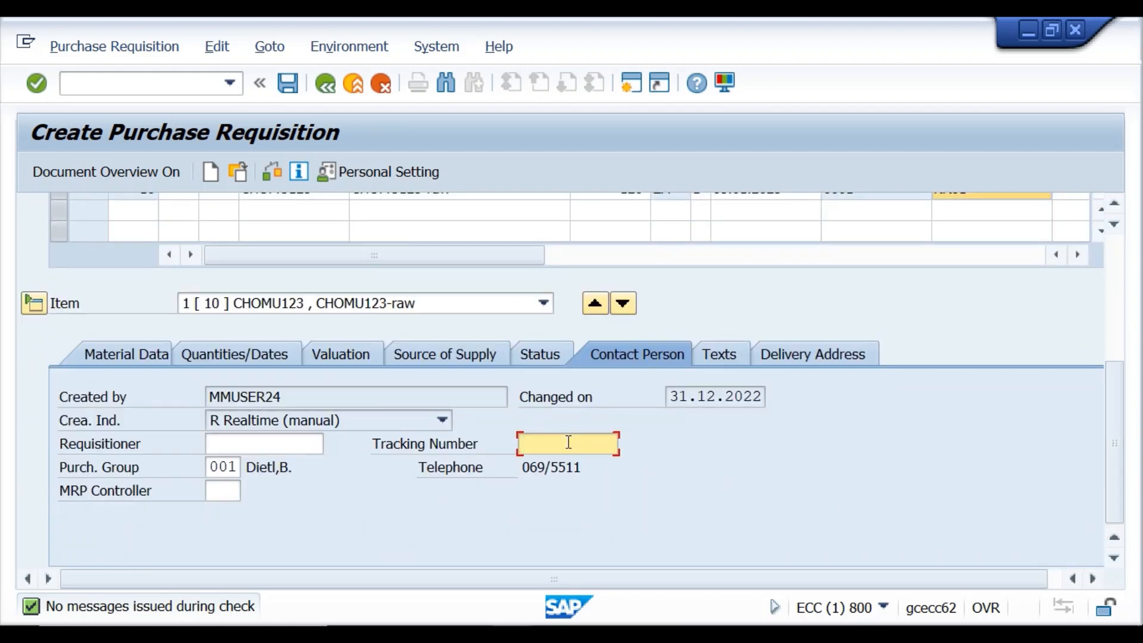
{"action": "type", "text": "3"}
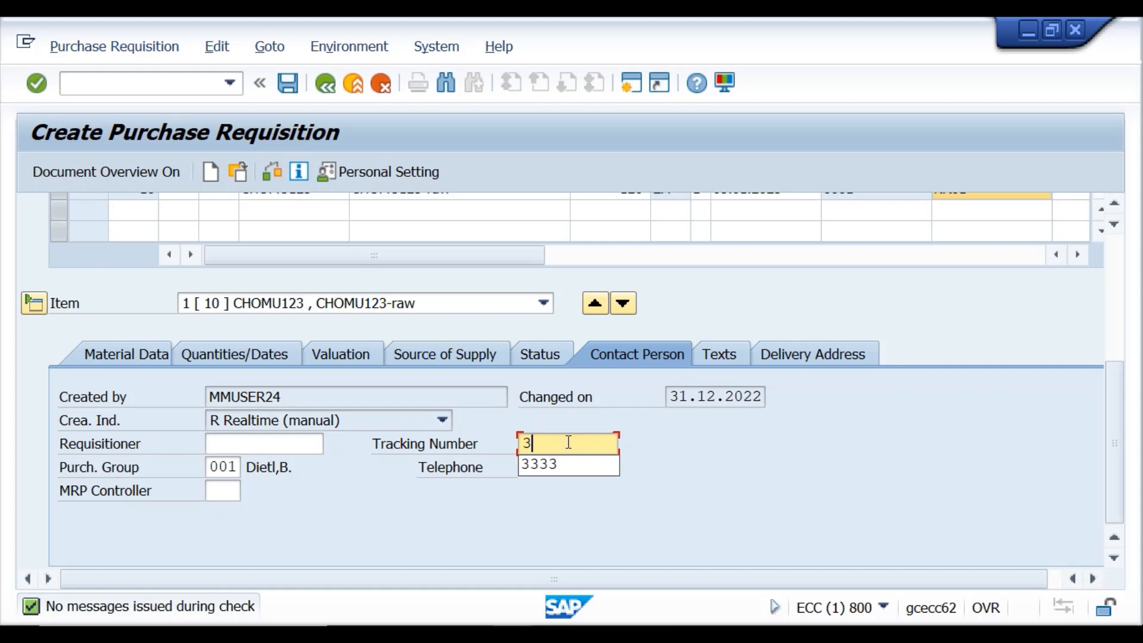
{"action": "left_click", "coordinate": [539, 464]}
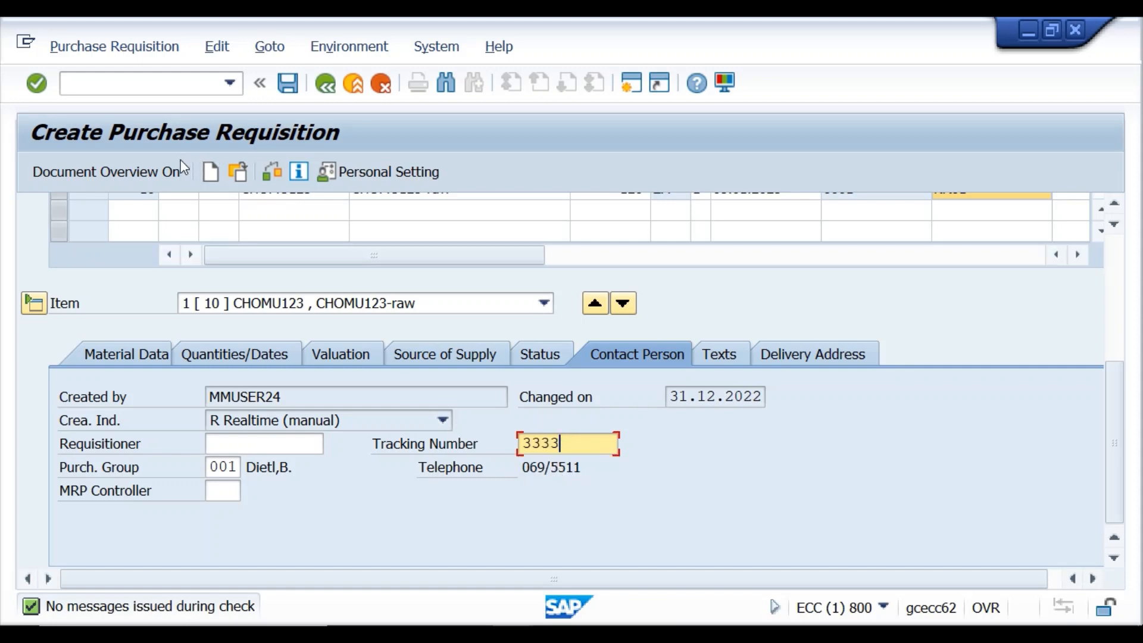
{"action": "left_click", "coordinate": [41, 92]}
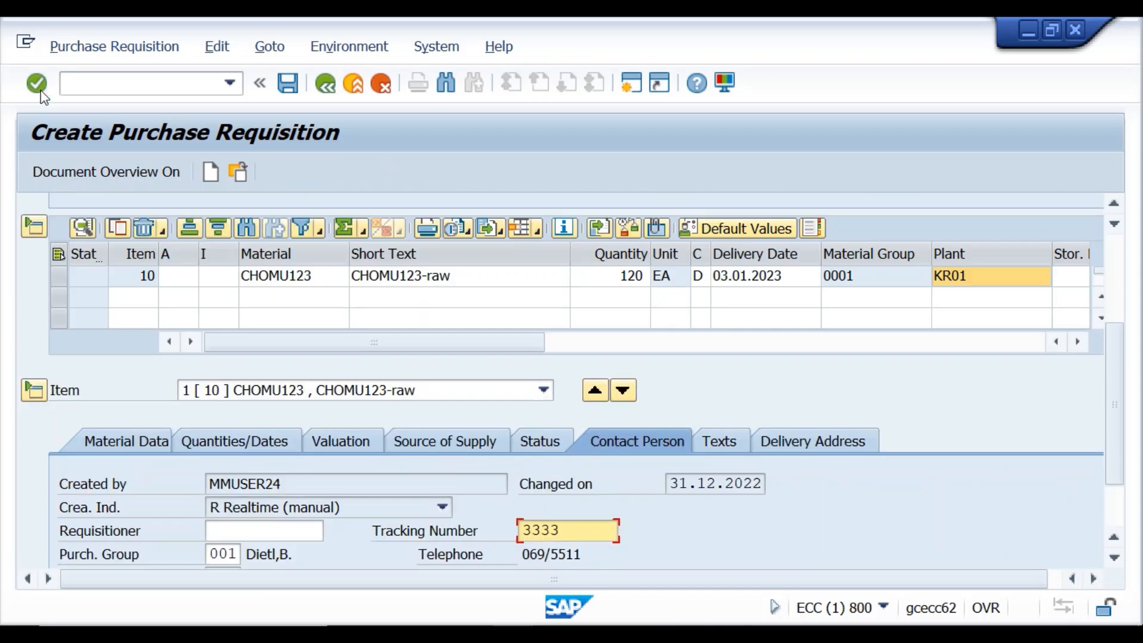
{"action": "left_click", "coordinate": [297, 90]}
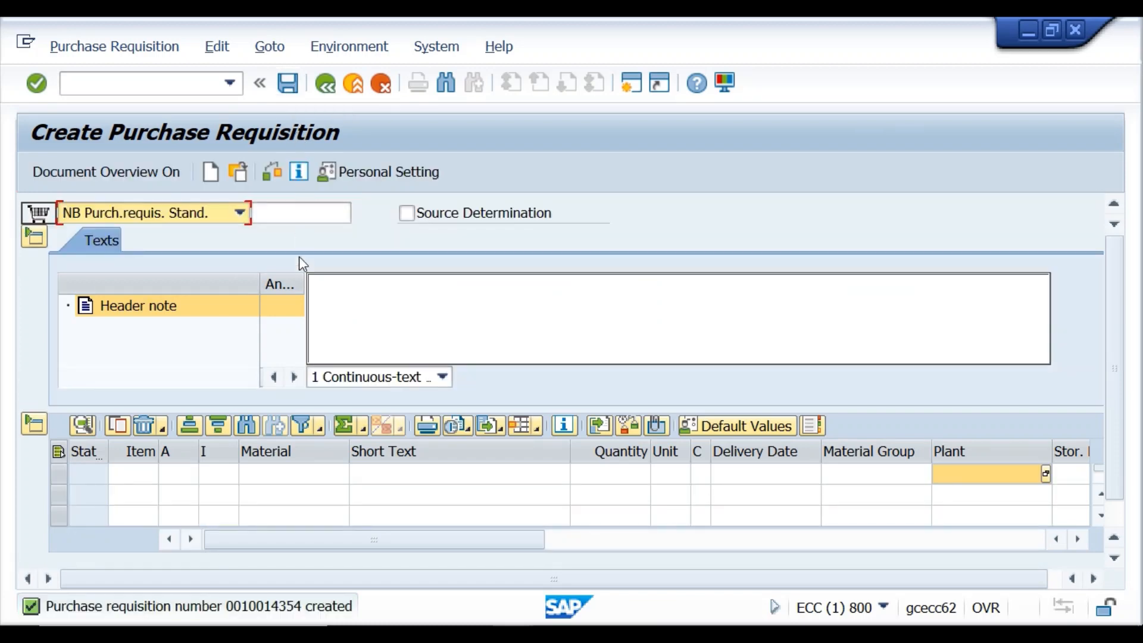
Open the purchase requisition list display with the /nme51 command.
{"action": "left_click", "coordinate": [194, 91]}
{"action": "type", "text": "/n"}
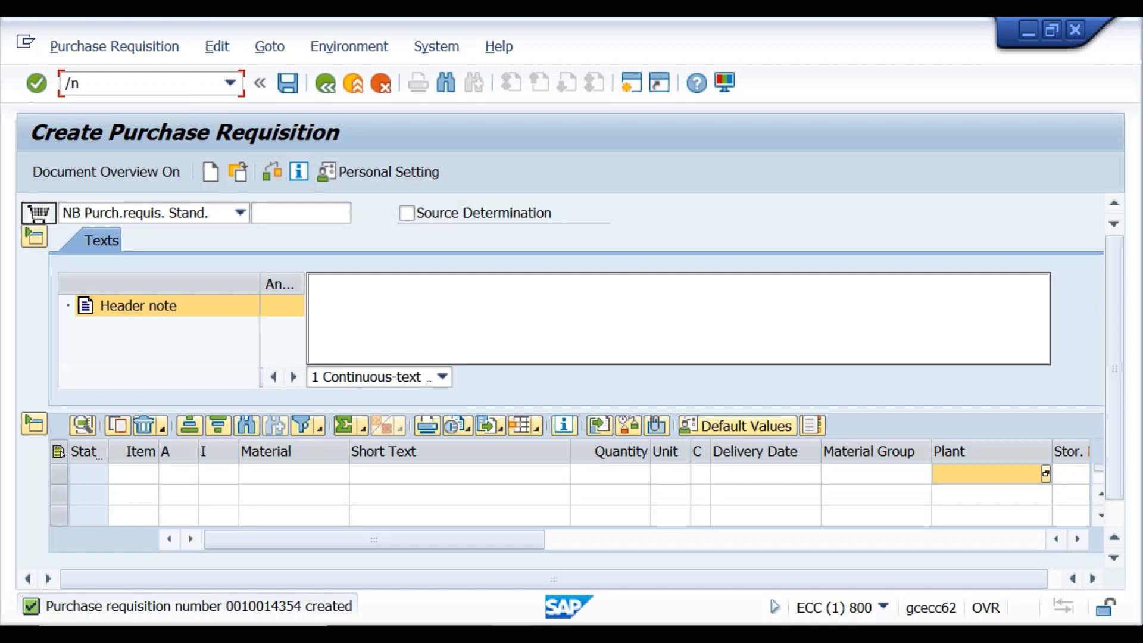
{"action": "type", "text": "me"}
{"action": "type", "text": "51"}
{"action": "key", "text": "Return"}
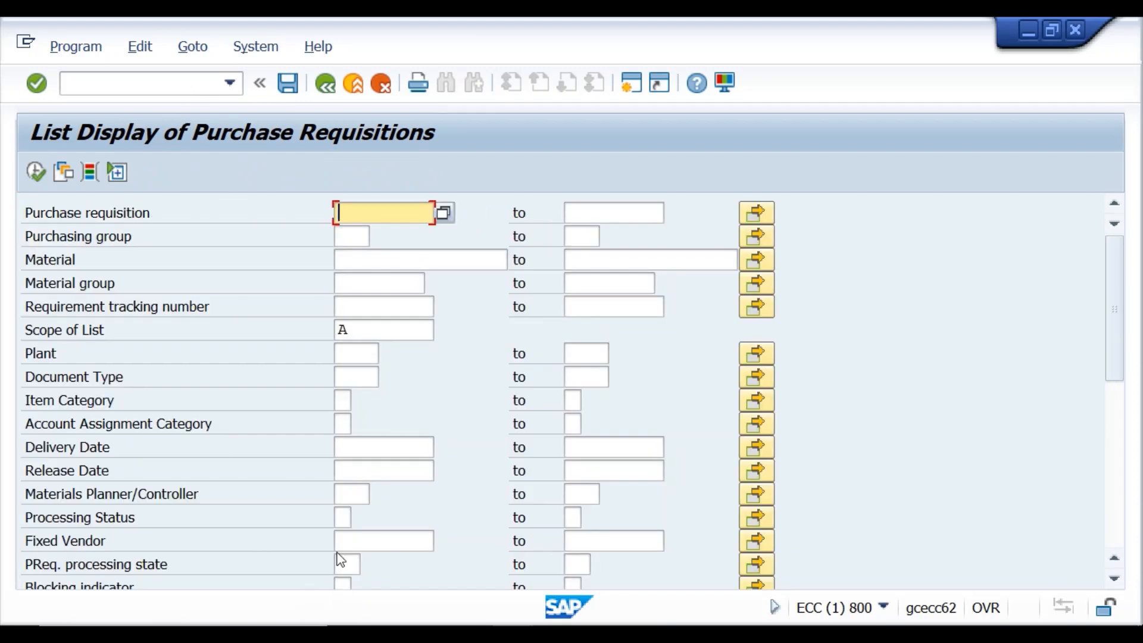
{"action": "scroll", "coordinate": [338, 510], "scroll_direction": "down", "scroll_amount": 2}
{"action": "scroll", "coordinate": [340, 512], "scroll_direction": "down", "scroll_amount": 1}
{"action": "scroll", "coordinate": [340, 511], "scroll_direction": "up", "scroll_amount": 3}
{"action": "scroll", "coordinate": [329, 390], "scroll_direction": "down", "scroll_amount": 2}
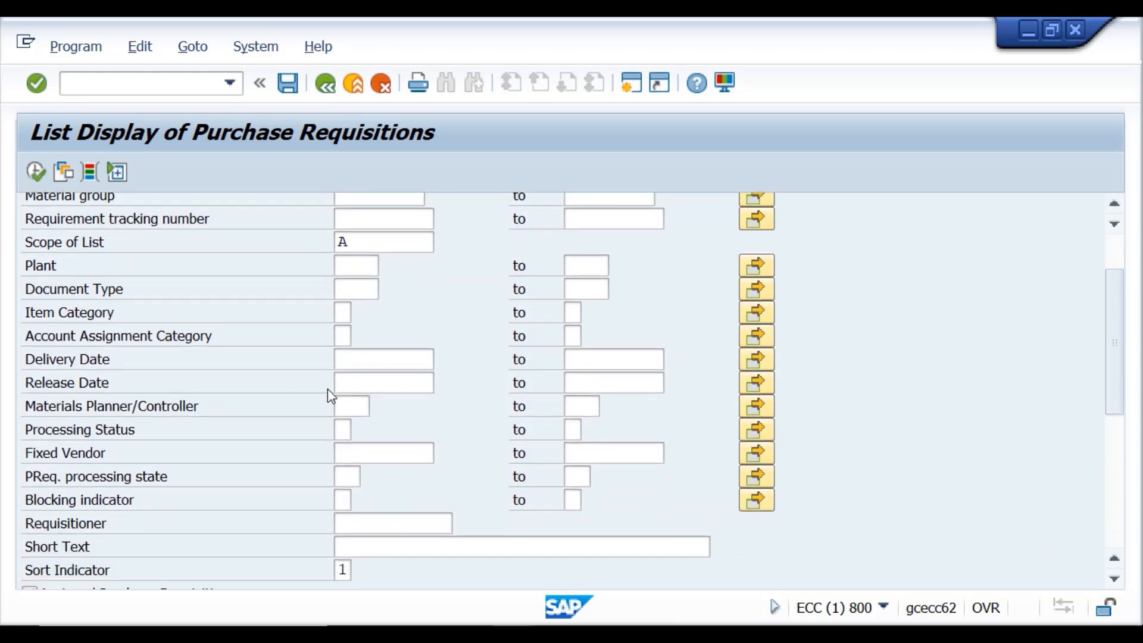
Enter plant KR01 and requirement tracking number 3333 as the selection criteria.
{"action": "left_click", "coordinate": [350, 268]}
{"action": "type", "text": "kr01"}
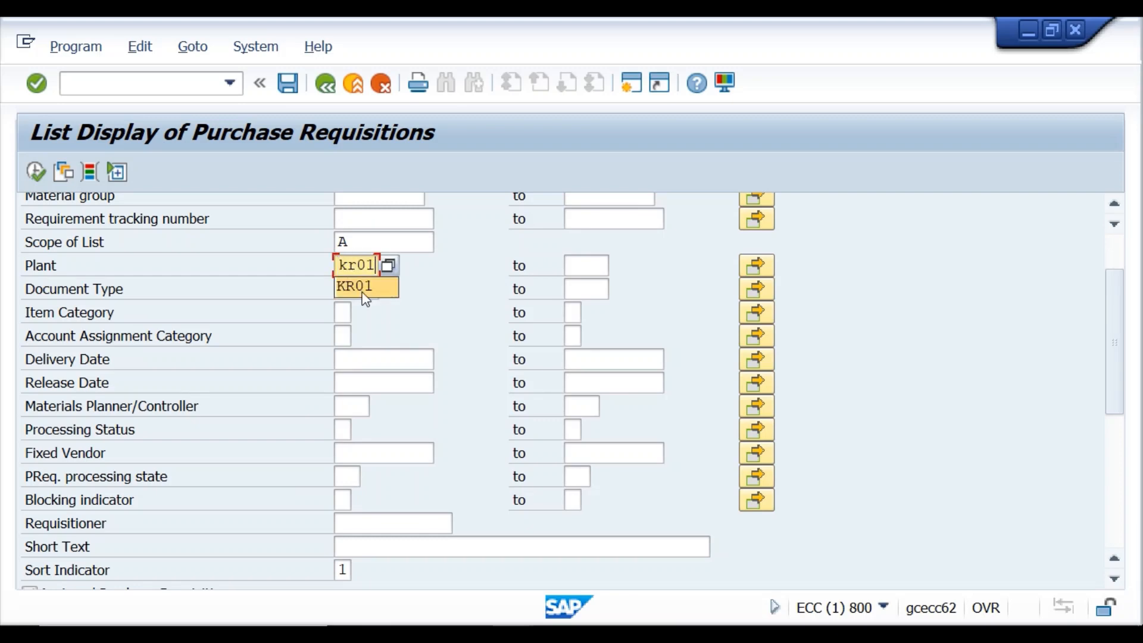
{"action": "left_click", "coordinate": [366, 296]}
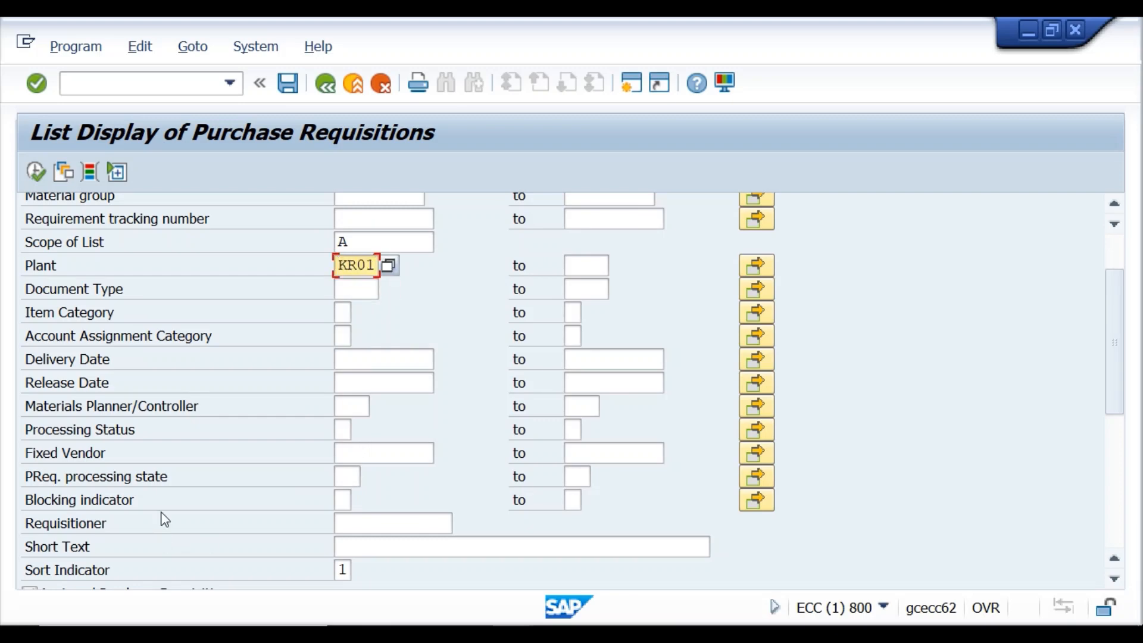
{"action": "scroll", "coordinate": [165, 520], "scroll_direction": "down", "scroll_amount": 5}
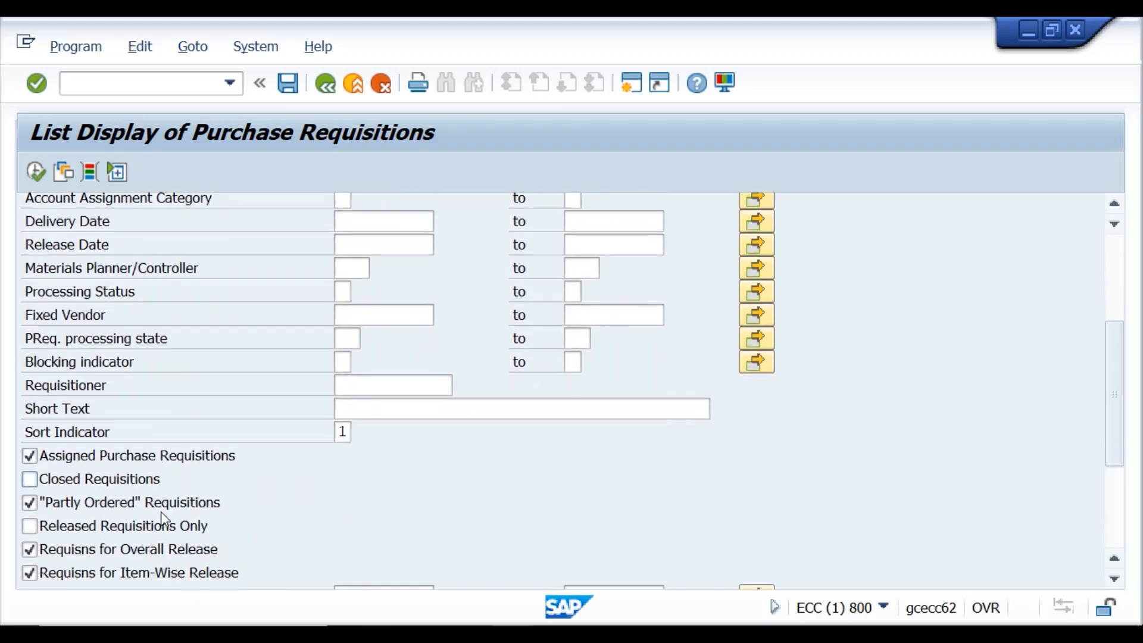
{"action": "scroll", "coordinate": [165, 520], "scroll_direction": "up", "scroll_amount": 2}
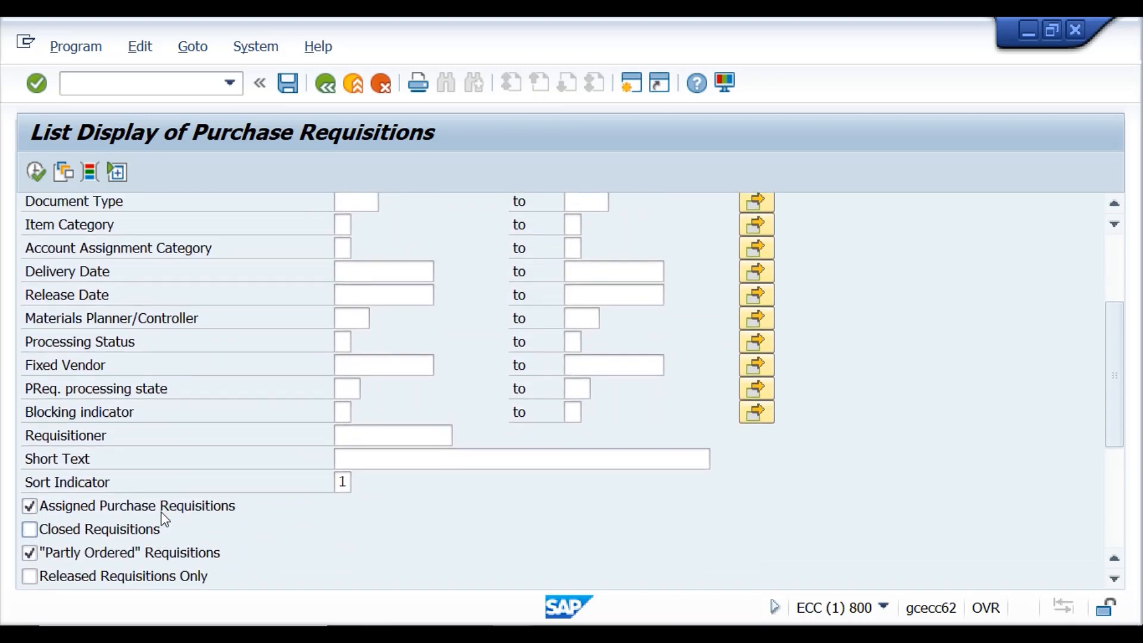
{"action": "scroll", "coordinate": [165, 519], "scroll_direction": "up", "scroll_amount": 3}
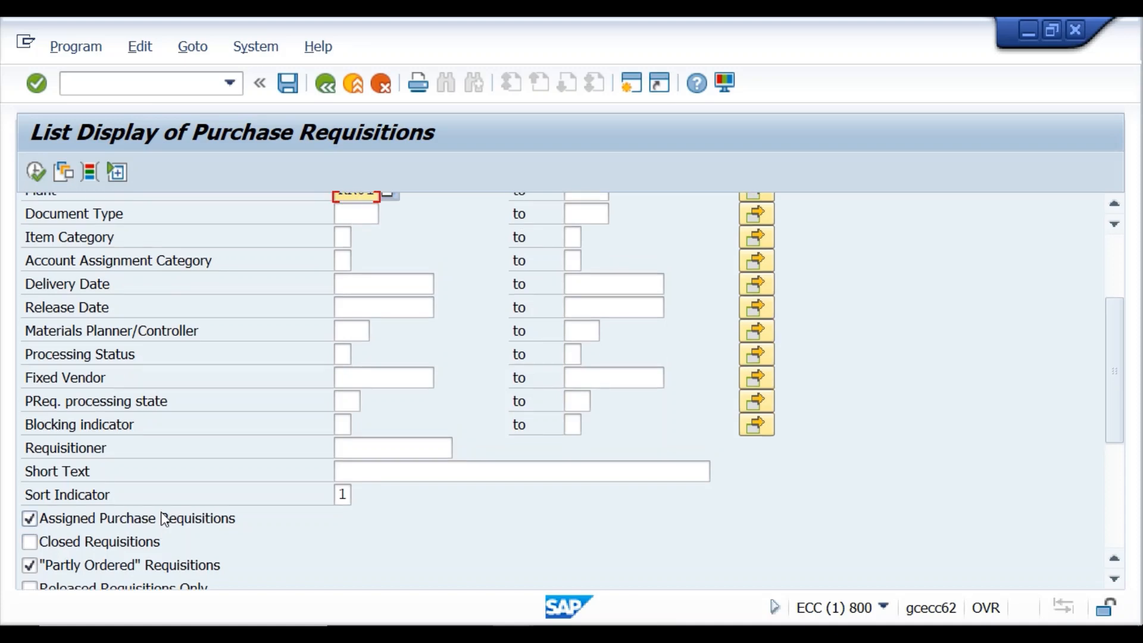
{"action": "scroll", "coordinate": [163, 512], "scroll_direction": "up", "scroll_amount": 4}
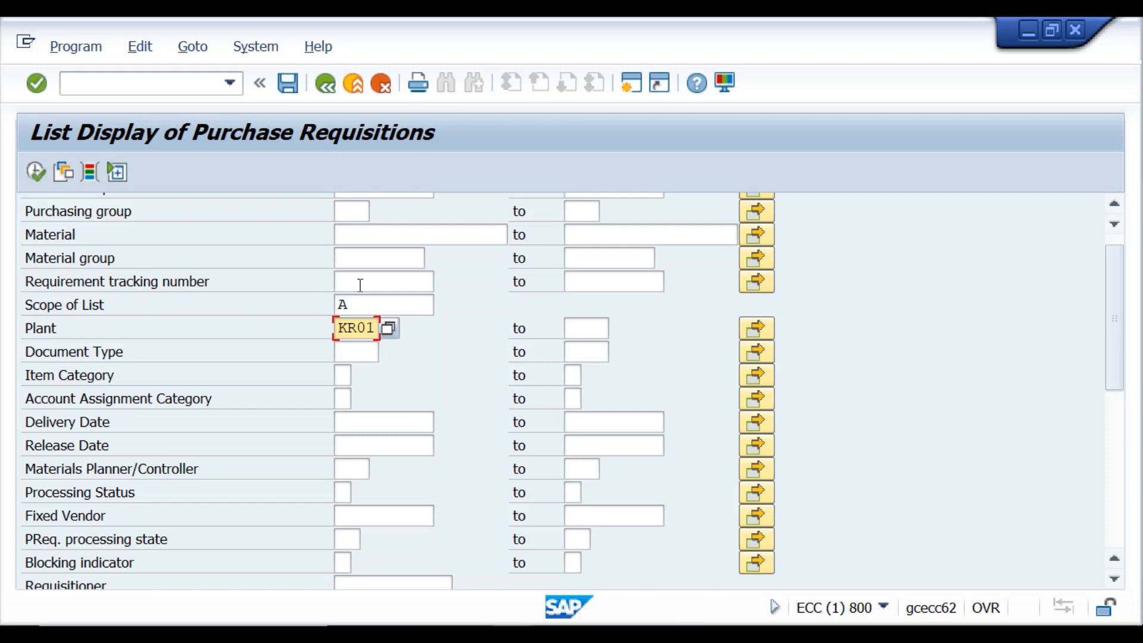
{"action": "left_click", "coordinate": [360, 284]}
{"action": "type", "text": "3333"}
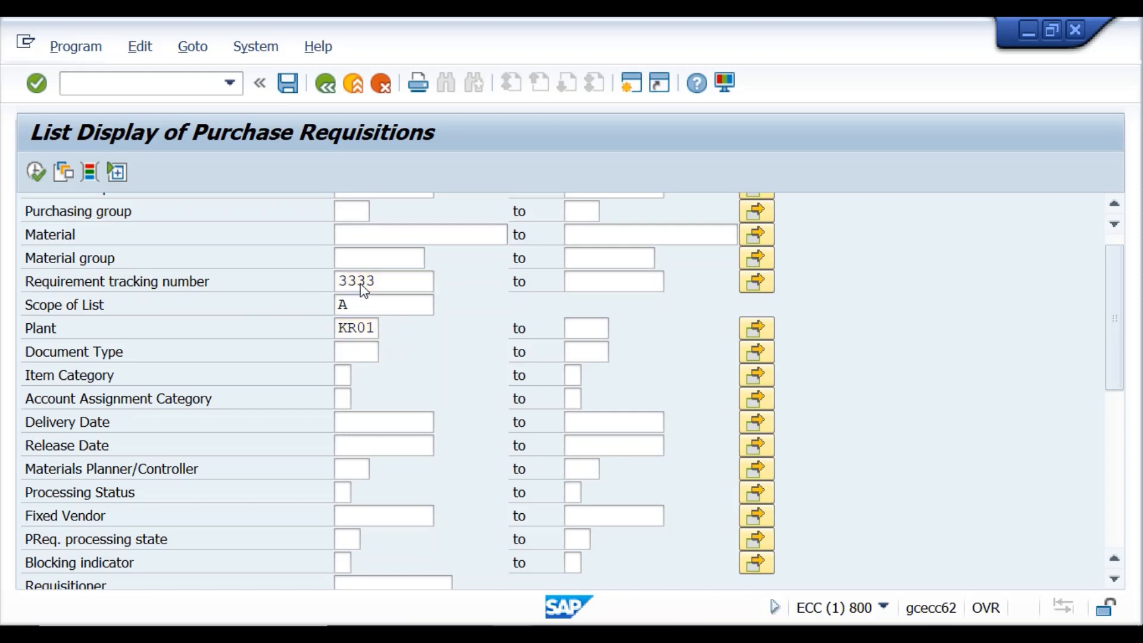
{"action": "left_click", "coordinate": [359, 283]}
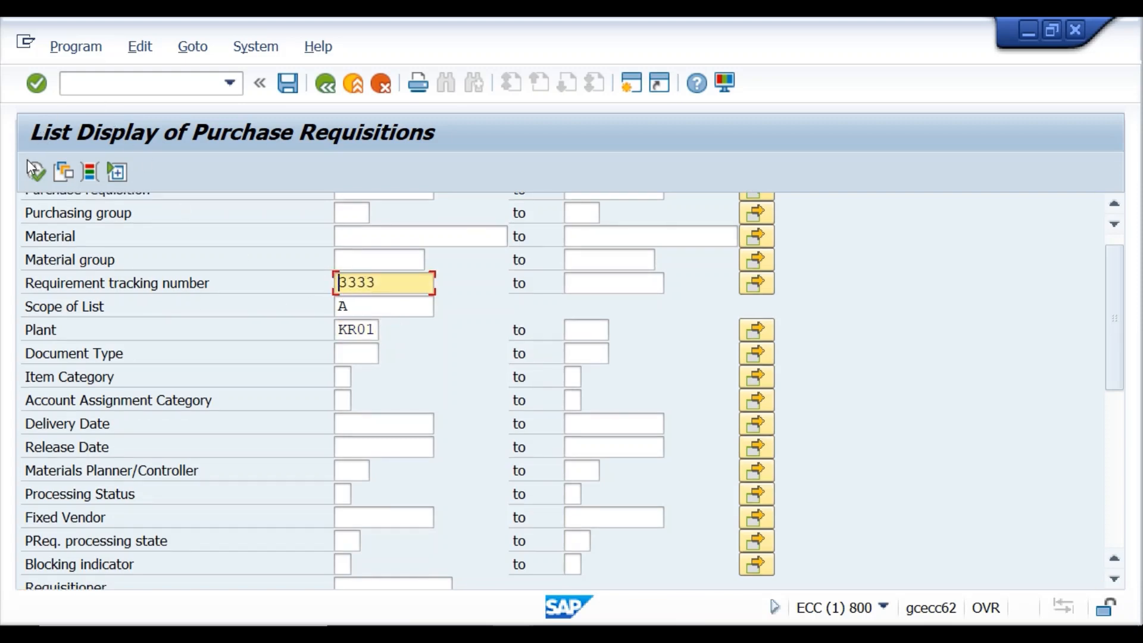
Run the list, view requisition 10014353, then go back to the selection screen.
{"action": "left_click", "coordinate": [27, 175]}
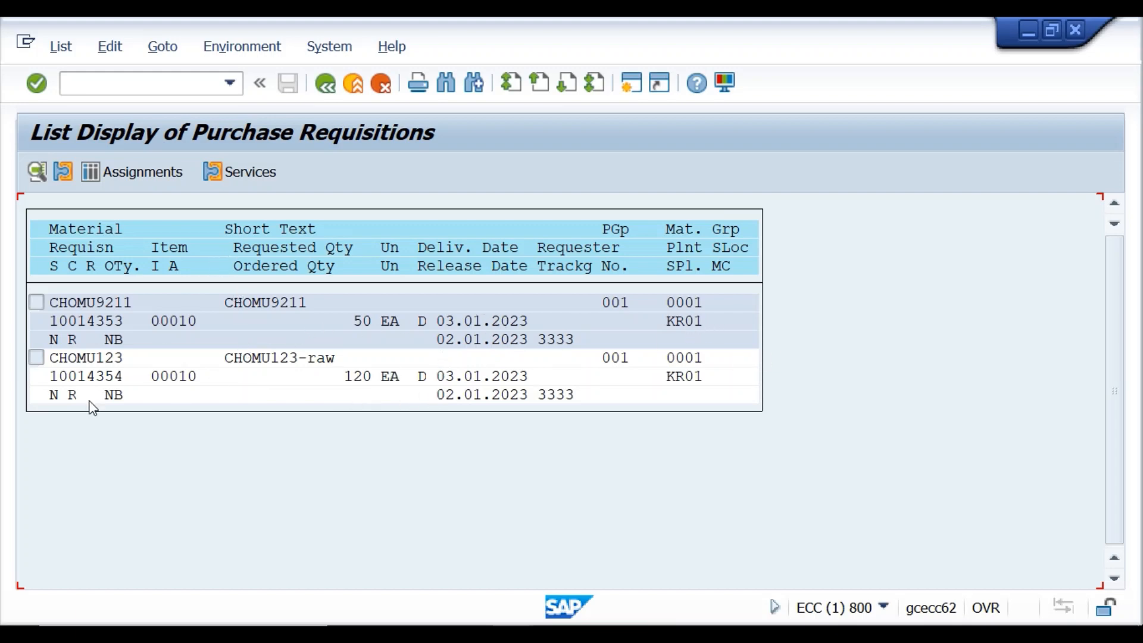
{"action": "double_click", "coordinate": [67, 309]}
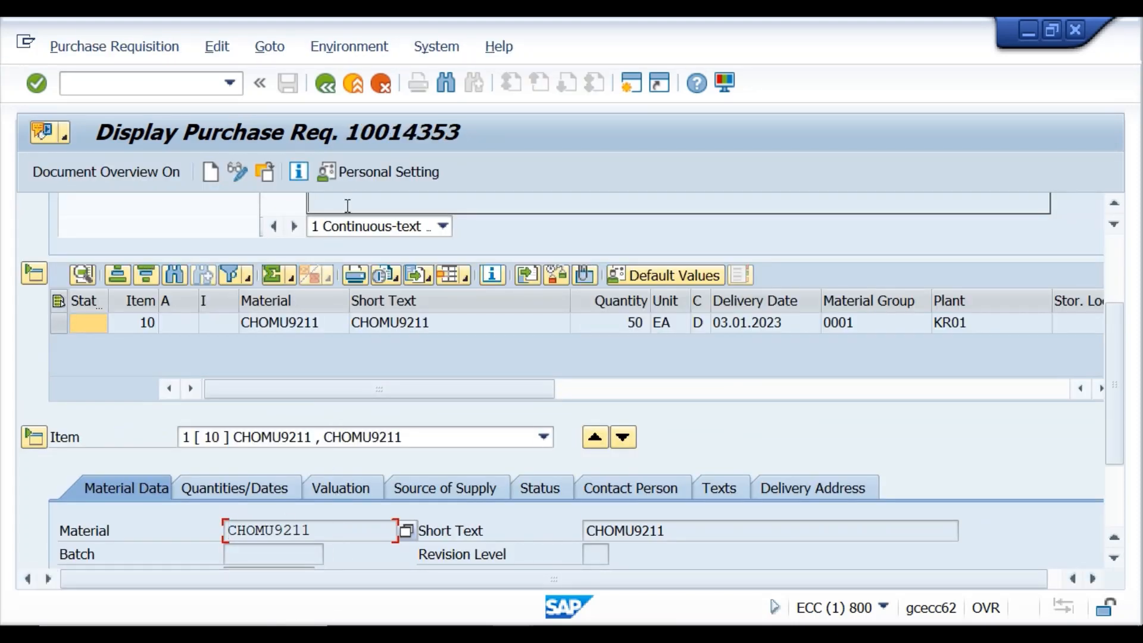
{"action": "scroll", "coordinate": [319, 494], "scroll_direction": "down", "scroll_amount": 3}
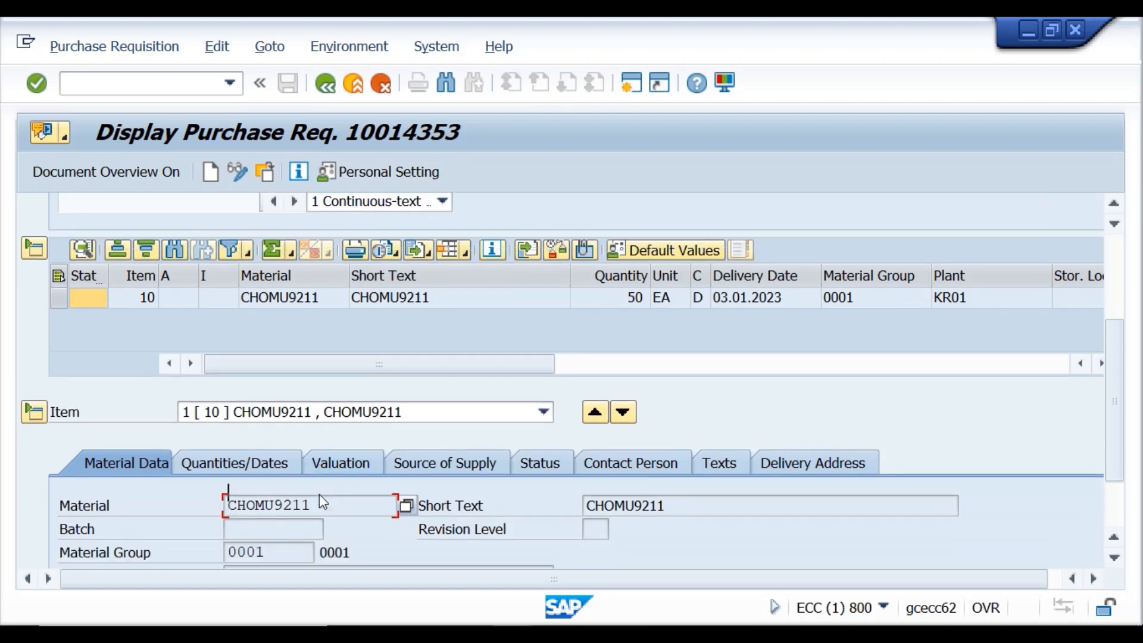
{"action": "scroll", "coordinate": [317, 498], "scroll_direction": "up", "scroll_amount": 5}
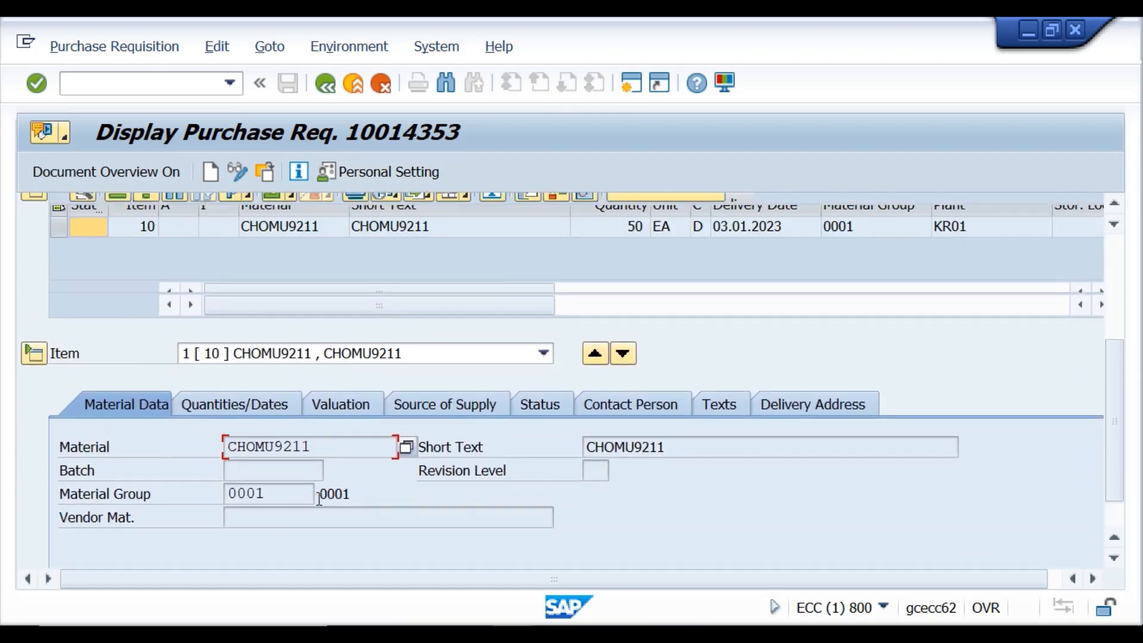
{"action": "scroll", "coordinate": [316, 499], "scroll_direction": "up", "scroll_amount": 3}
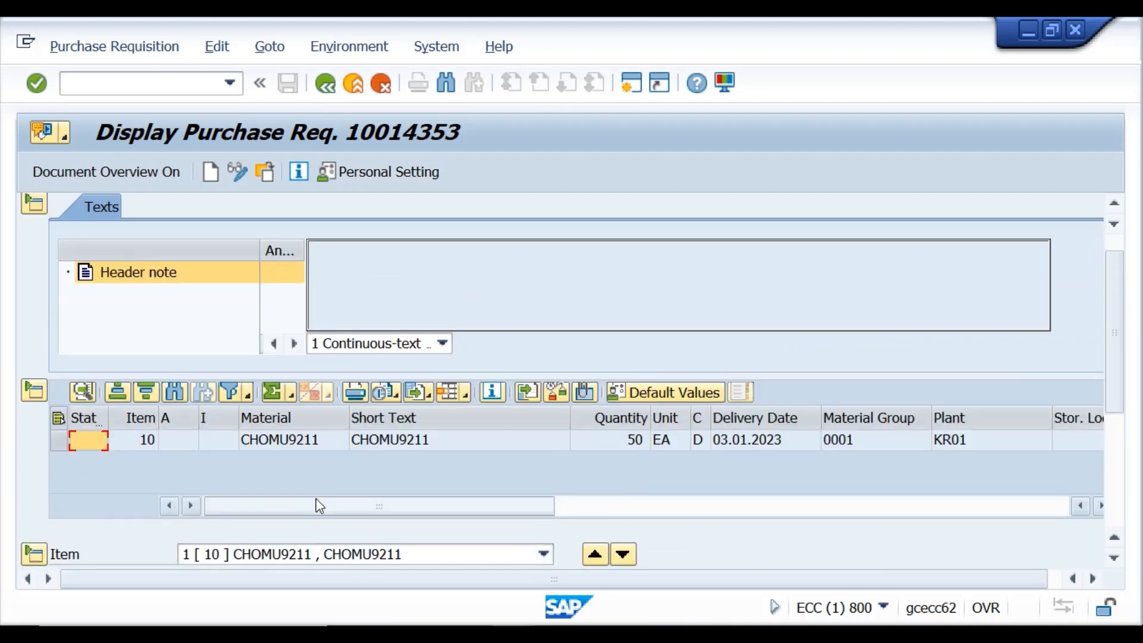
{"action": "left_click", "coordinate": [326, 83]}
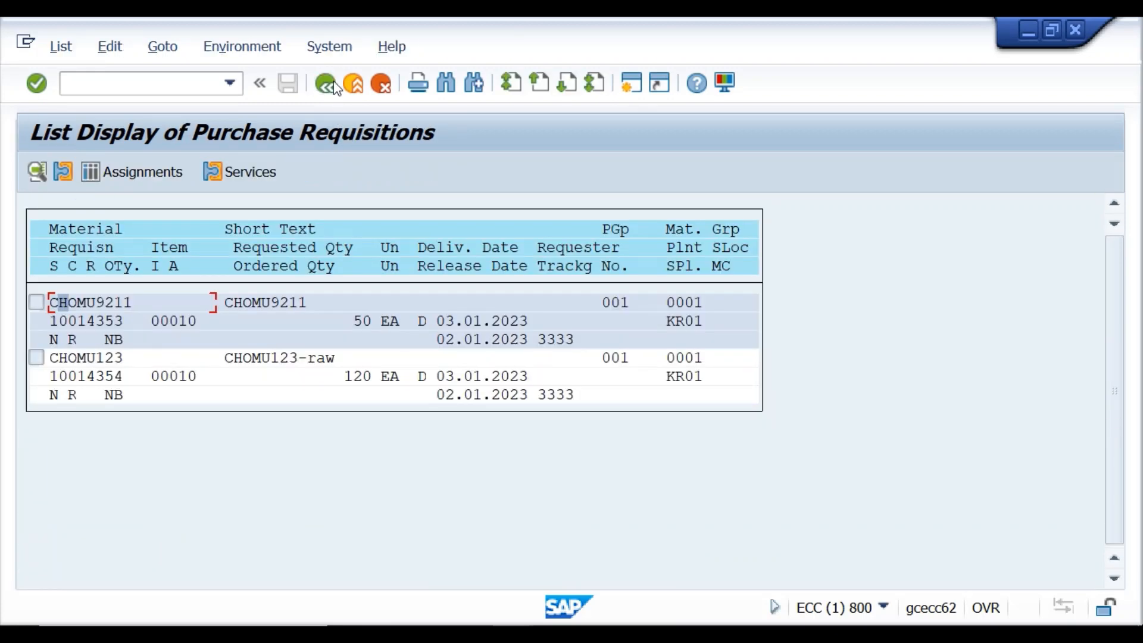
{"action": "left_click", "coordinate": [325, 84]}
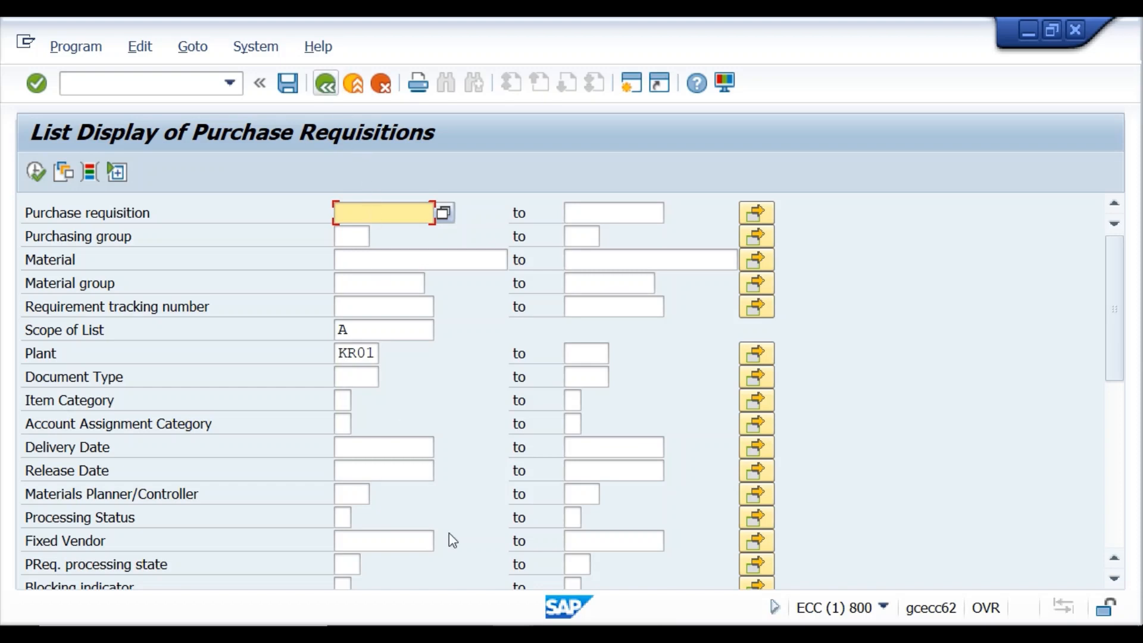
Exit SAP with /nex, returning to the Word lecture notes.
{"action": "left_click", "coordinate": [150, 86]}
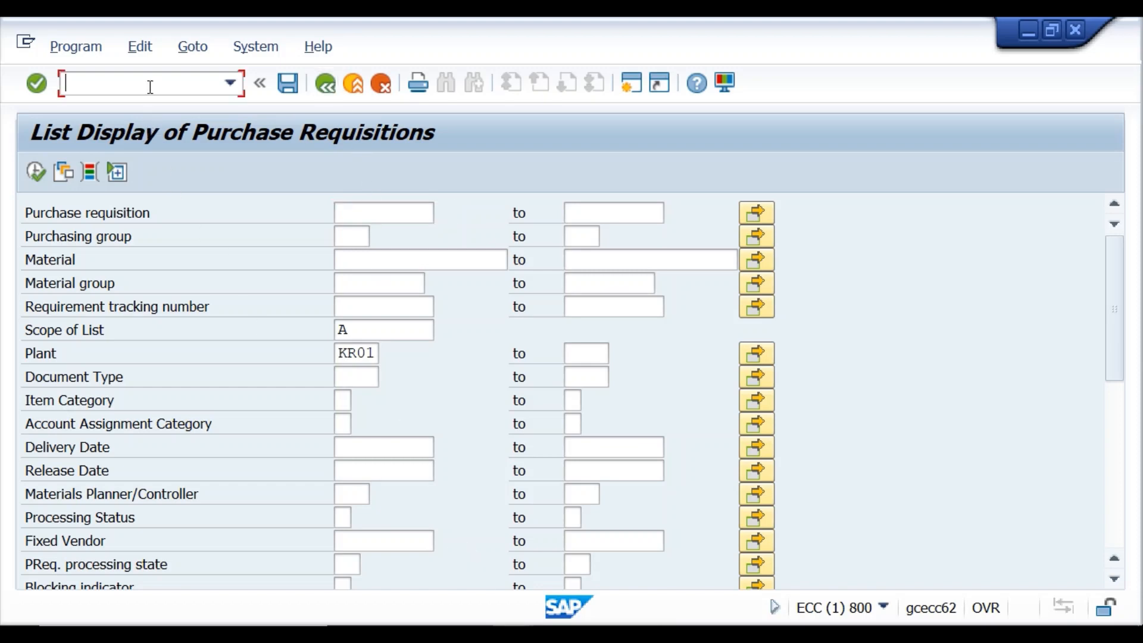
{"action": "type", "text": "/nex"}
{"action": "key", "text": "Return"}
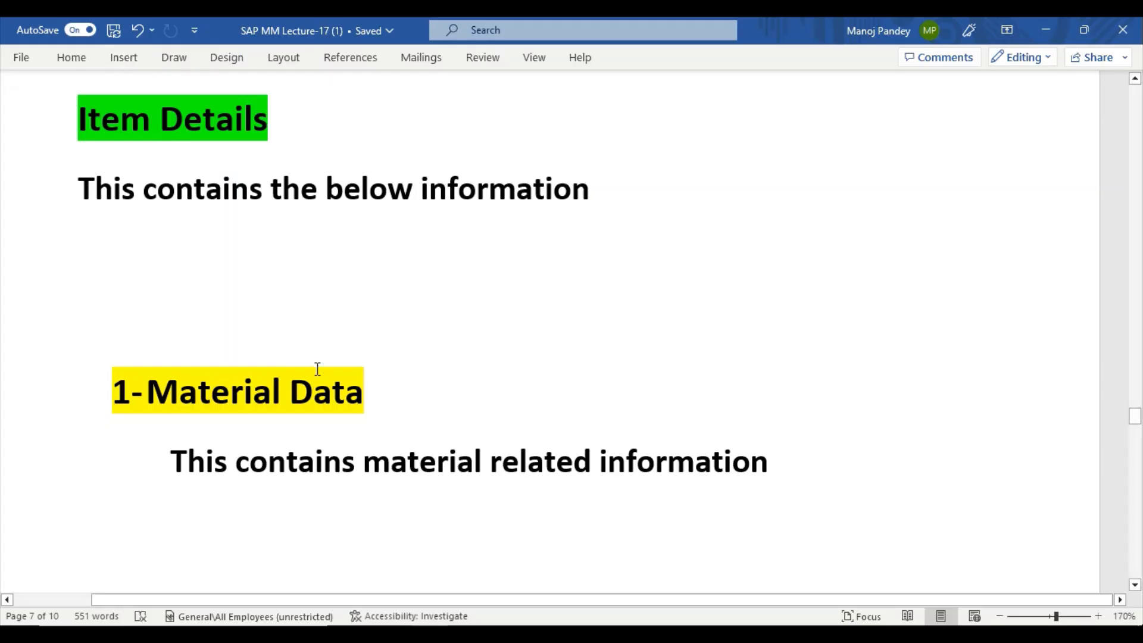
{"action": "scroll", "coordinate": [308, 364], "scroll_direction": "up", "scroll_amount": 2}
{"action": "scroll", "coordinate": [308, 364], "scroll_direction": "down", "scroll_amount": 2}
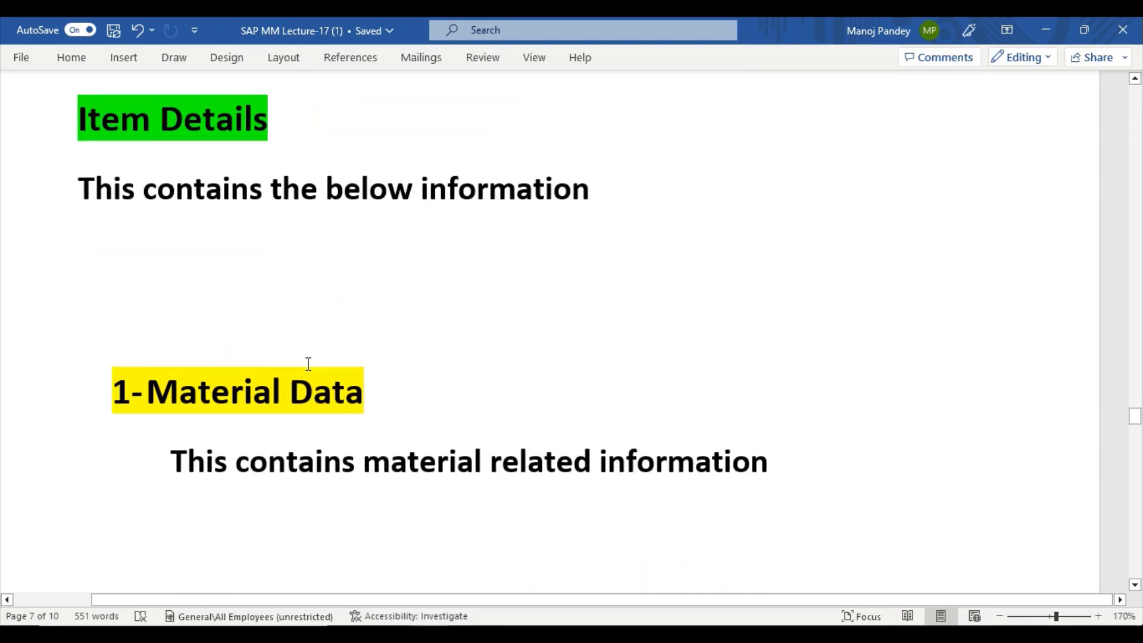
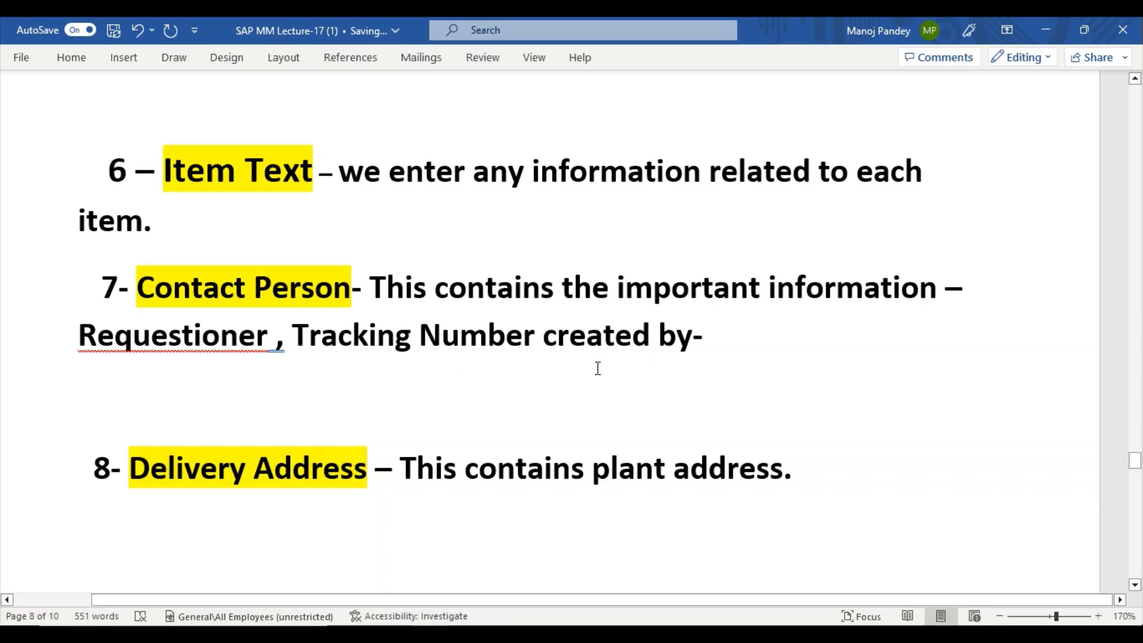
Skim the Word lecture notes on Contact Person and Delivery Address.
{"action": "scroll", "coordinate": [501, 457], "scroll_direction": "down", "scroll_amount": 3}
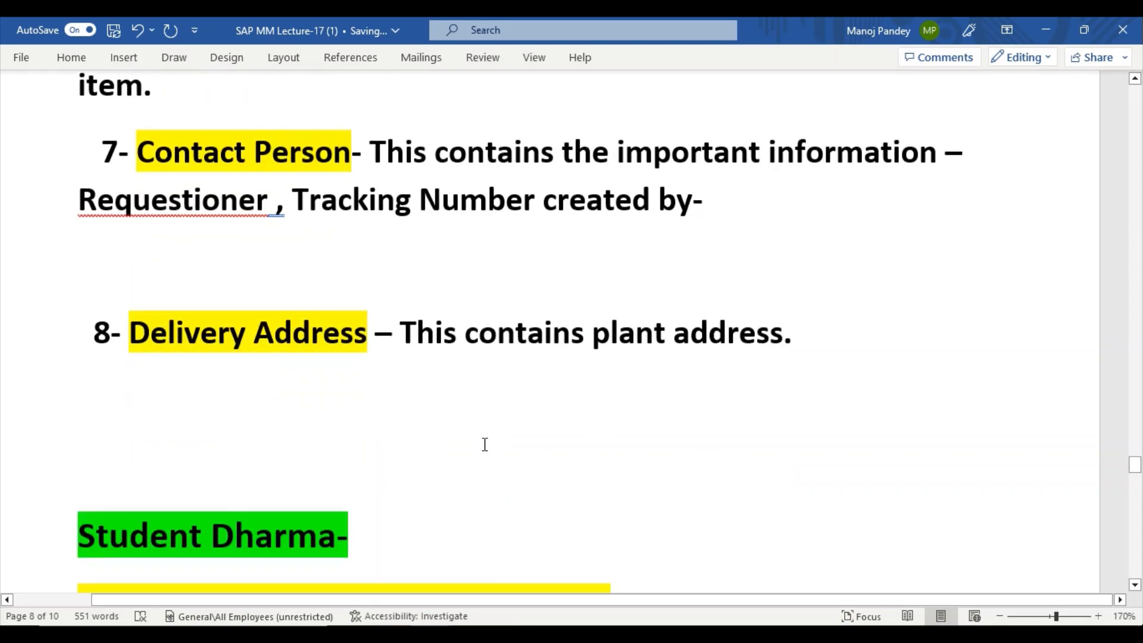
{"action": "scroll", "coordinate": [340, 412], "scroll_direction": "up", "scroll_amount": 4}
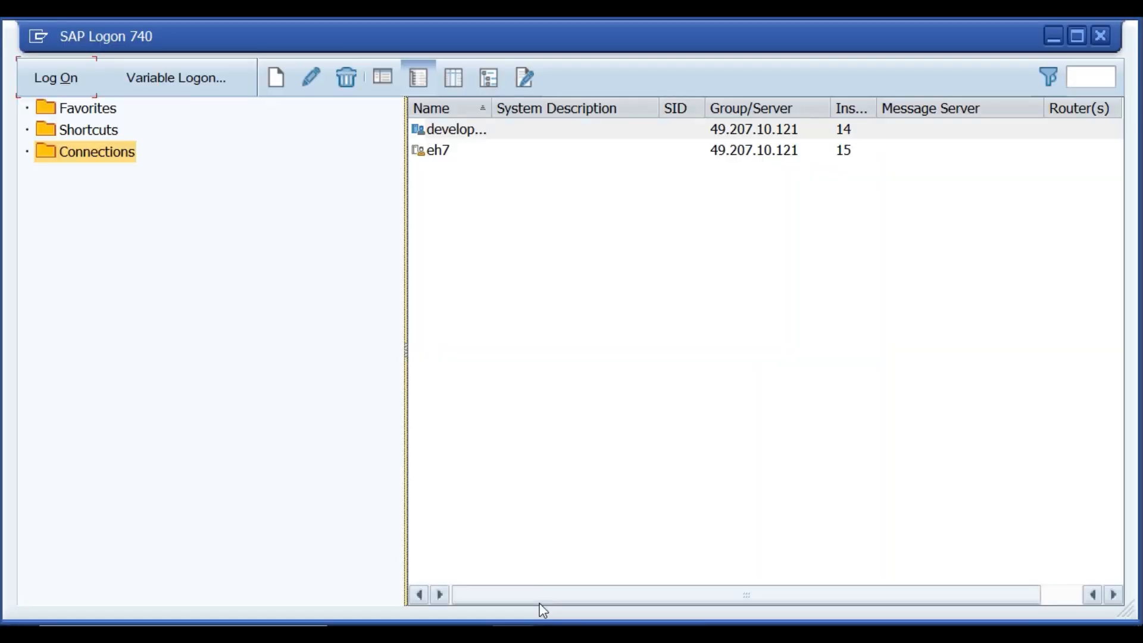
Log on to the develop system with the saved user name and password.
{"action": "left_click", "coordinate": [459, 128]}
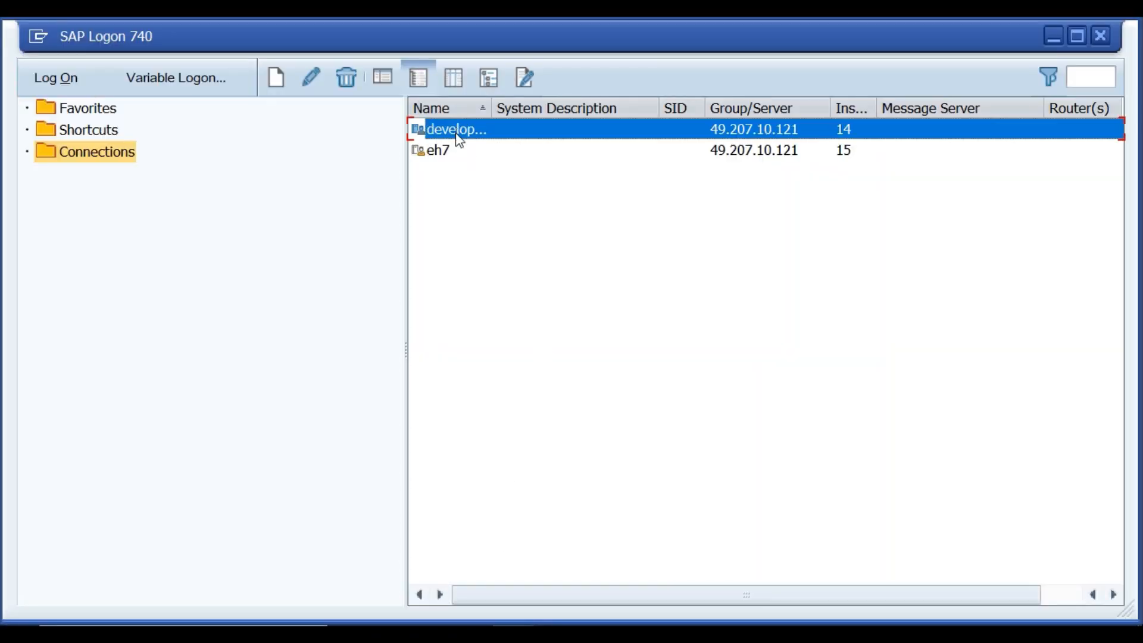
{"action": "left_click", "coordinate": [70, 80]}
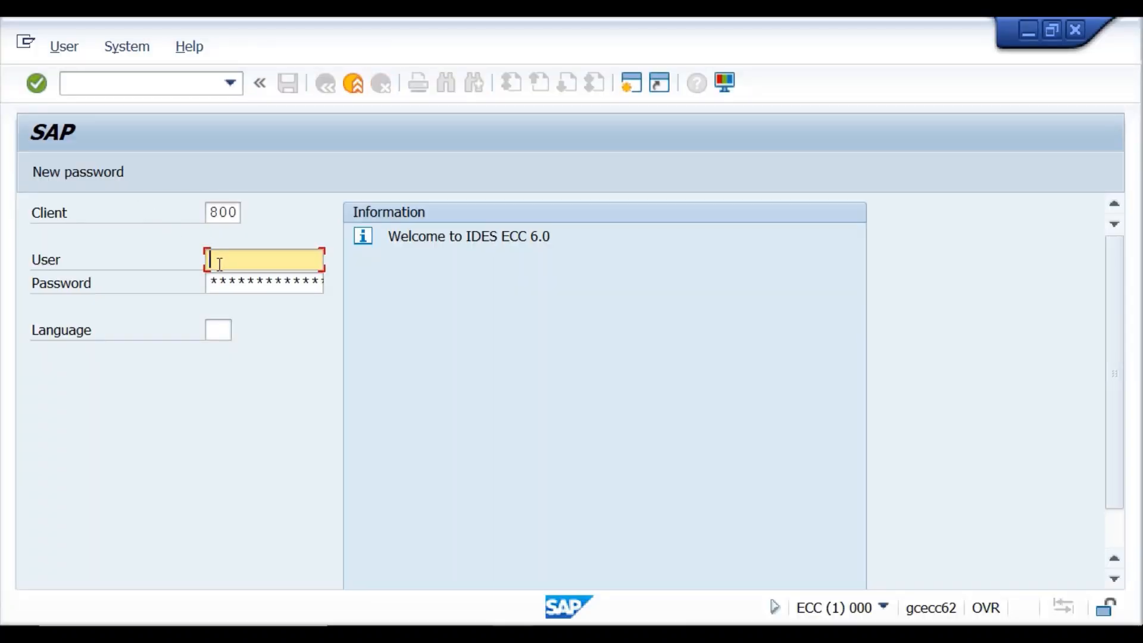
{"action": "left_click", "coordinate": [220, 264]}
{"action": "left_click", "coordinate": [226, 276]}
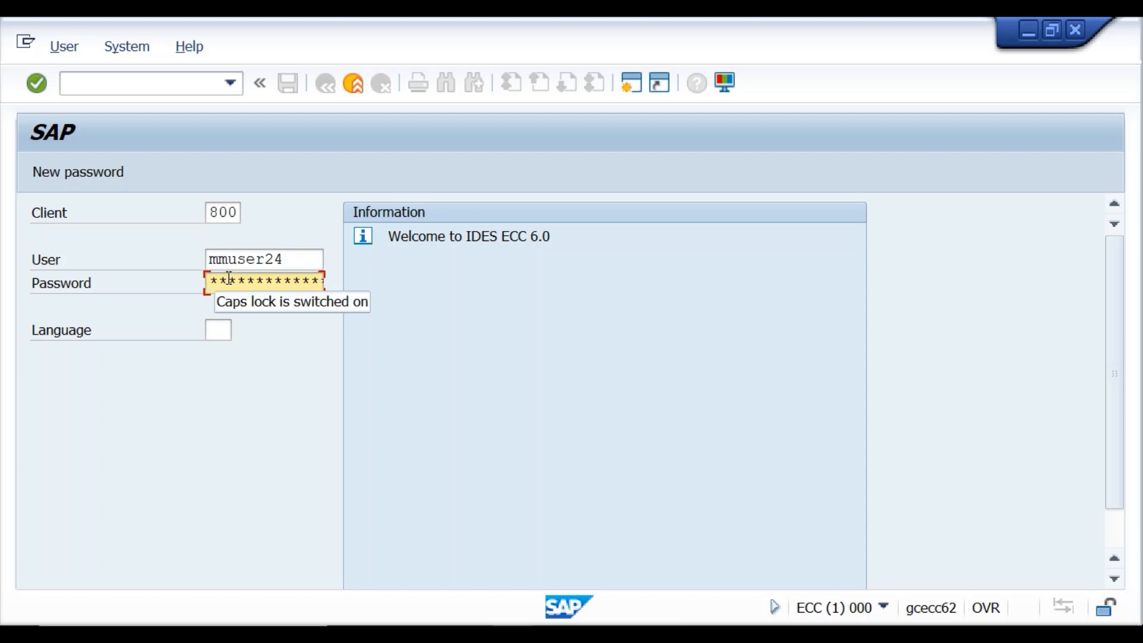
{"action": "type", "text": "******"}
{"action": "key", "text": "Return"}
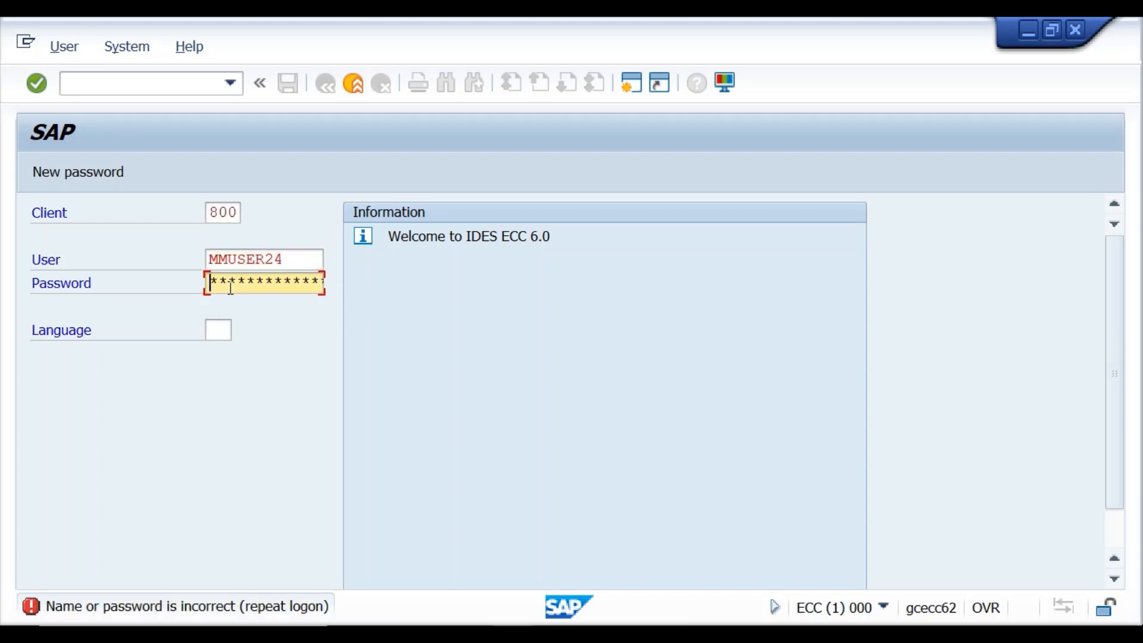
Re-enter the password after the logon error and start transaction ME51N.
{"action": "type", "text": "******"}
{"action": "key", "text": "Return"}
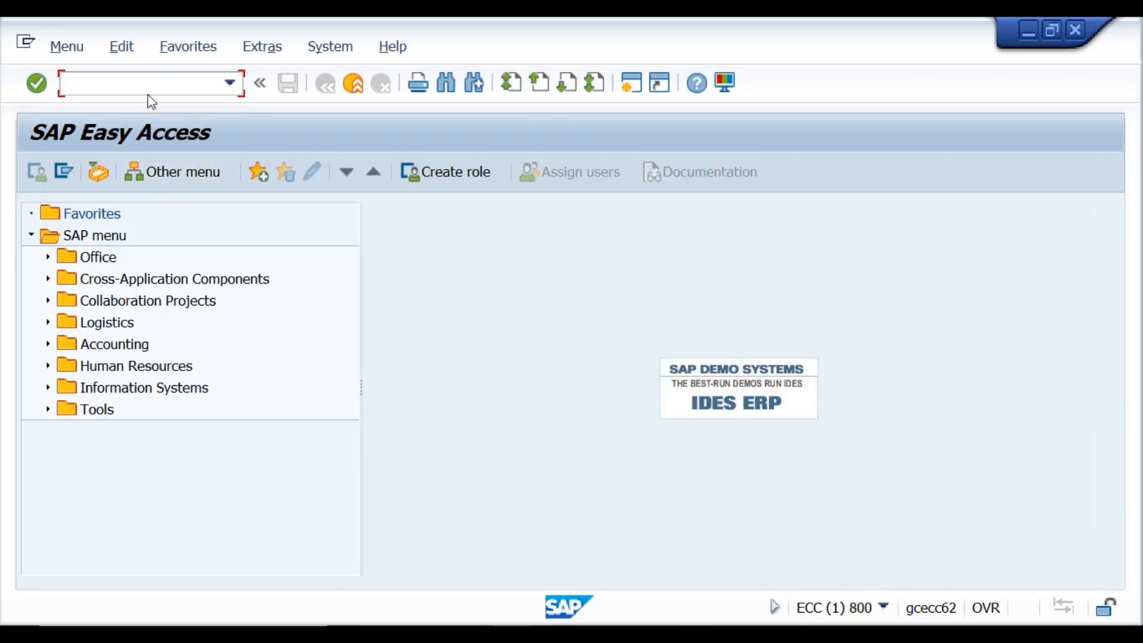
{"action": "type", "text": "mr"}
{"action": "type", "text": "51n"}
{"action": "key", "text": "Return"}
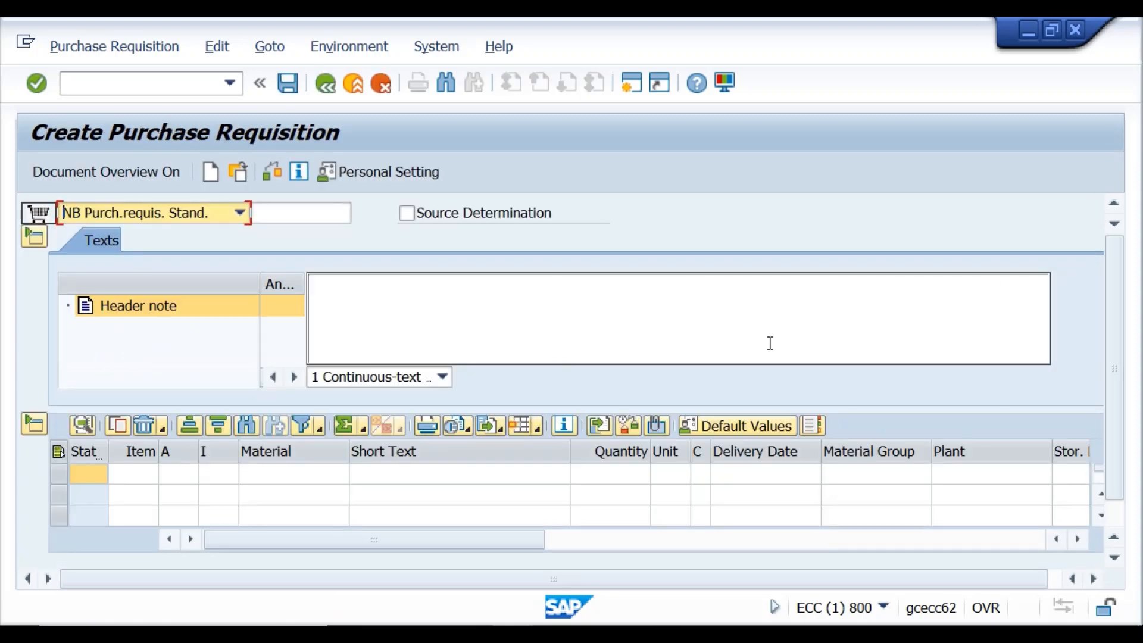
Write the header note 'this info is for all materials' on the Texts tab.
{"action": "left_click", "coordinate": [717, 326]}
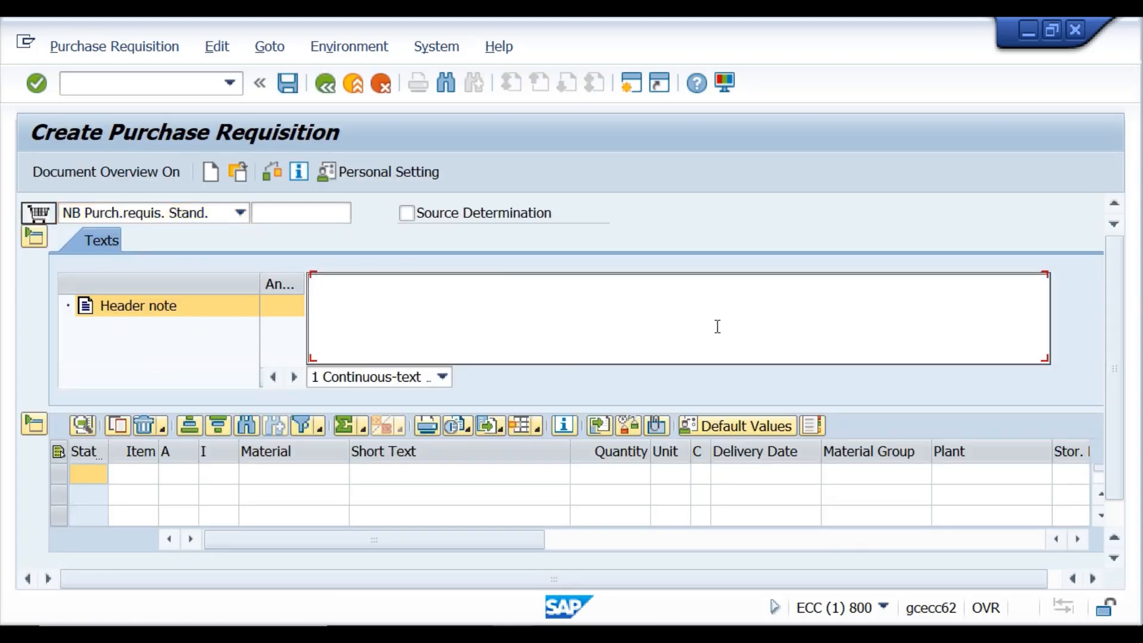
{"action": "type", "text": "this inofo is fo"}
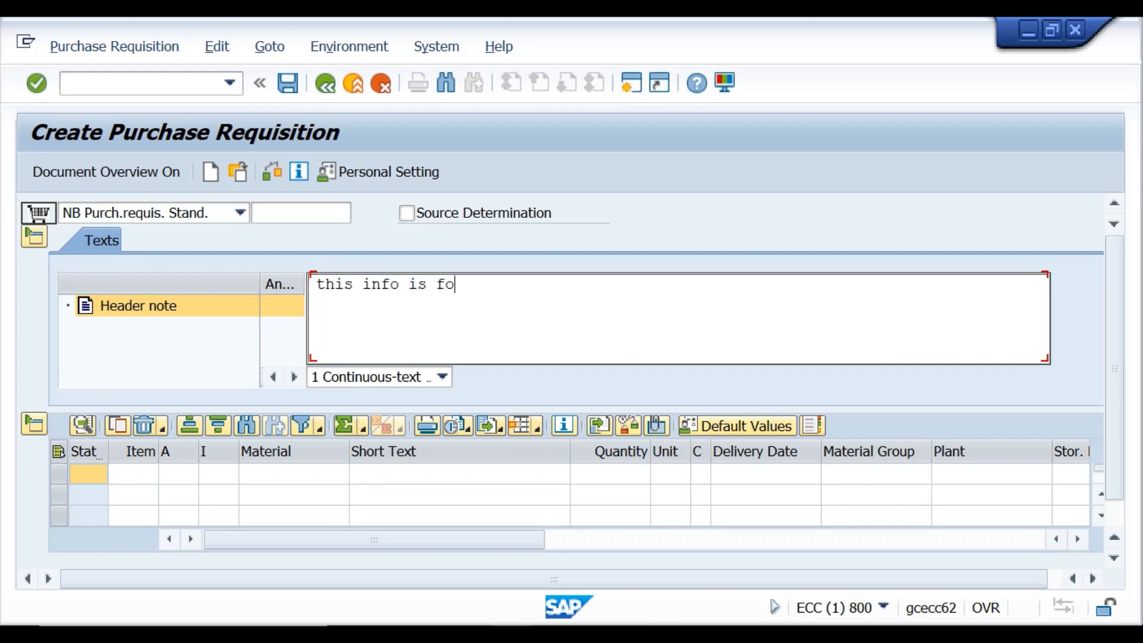
{"action": "type", "text": "r all materials"}
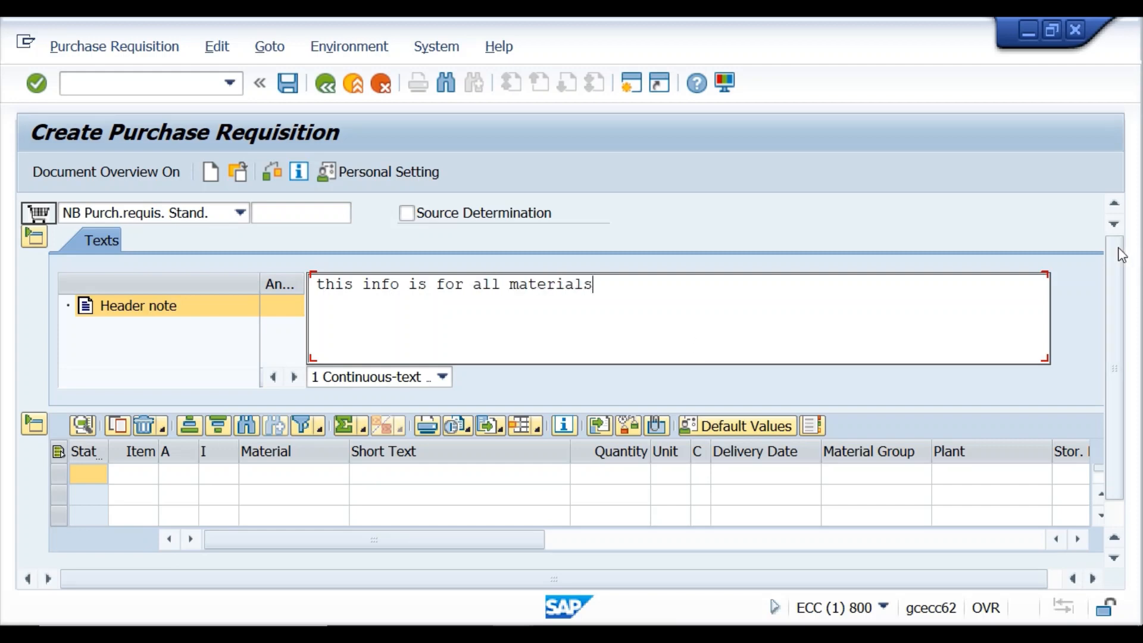
{"action": "left_click_drag", "start_coordinate": [1116, 279], "coordinate": [1116, 399]}
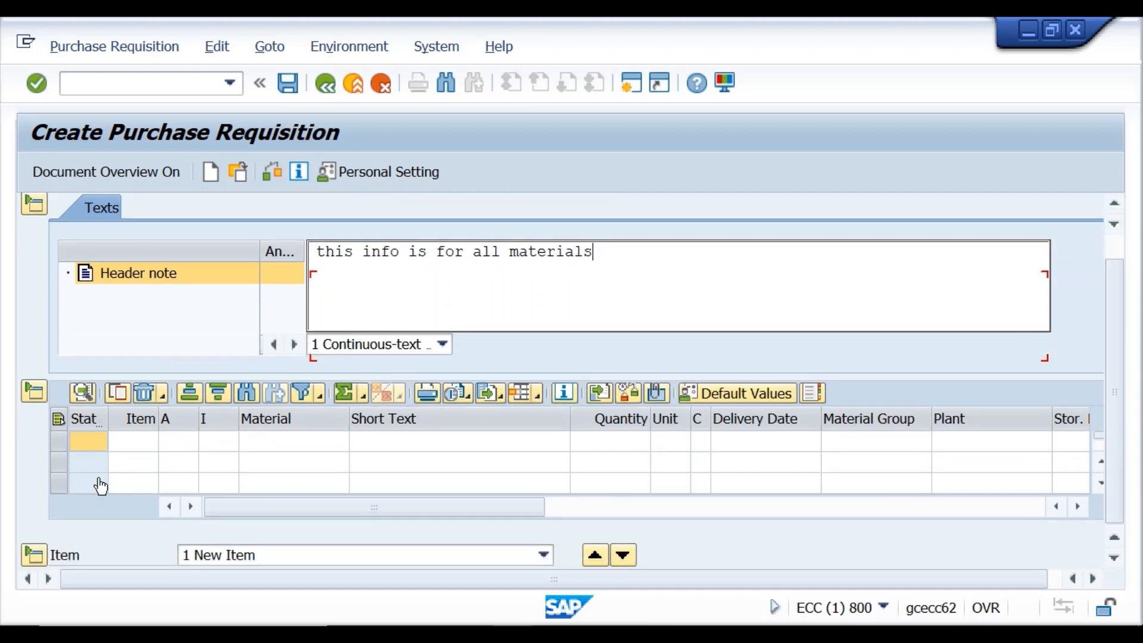
Enter item 10 as material CHOMU9211, quantity 202, plant KR01, and check it.
{"action": "left_click", "coordinate": [275, 443]}
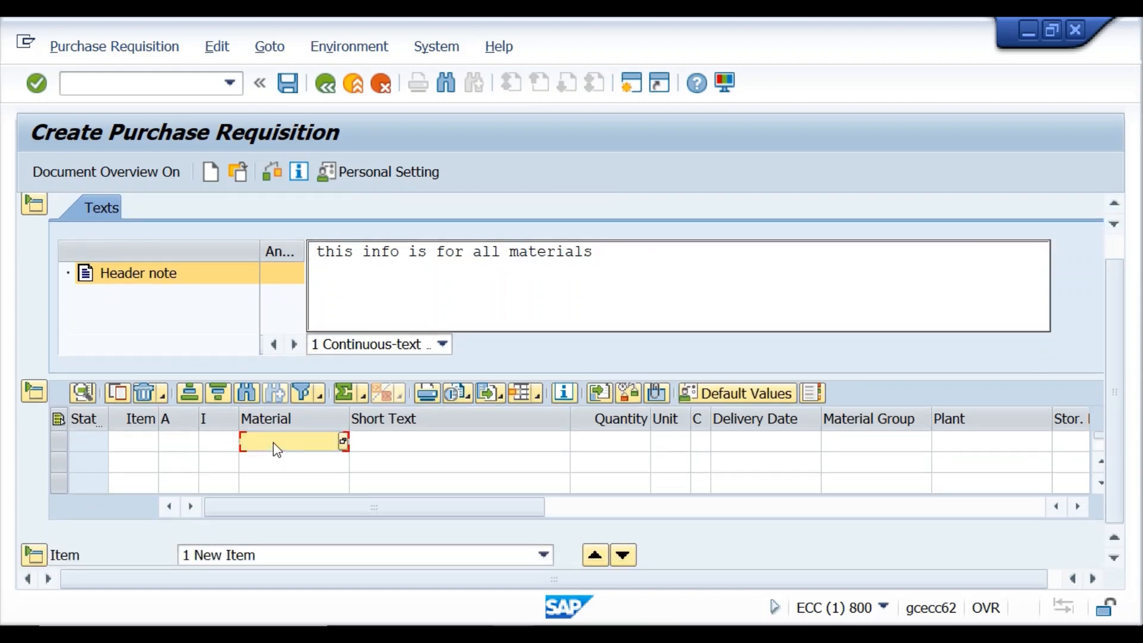
{"action": "type", "text": "chomu9211"}
{"action": "left_click", "coordinate": [619, 441]}
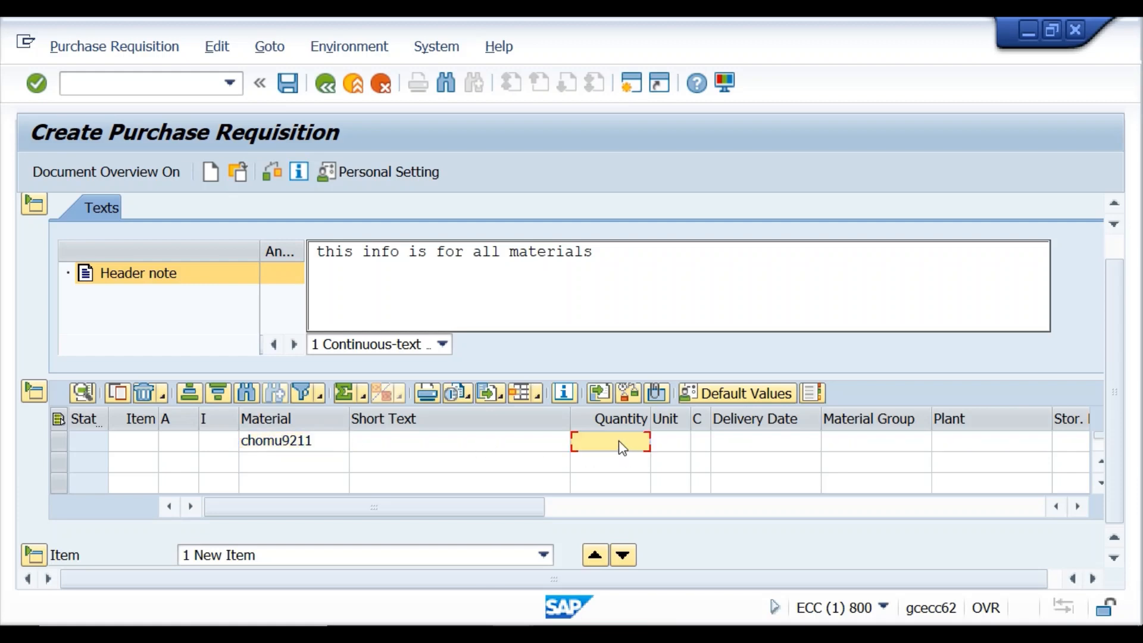
{"action": "type", "text": "202"}
{"action": "left_click", "coordinate": [938, 442]}
{"action": "type", "text": "kr01"}
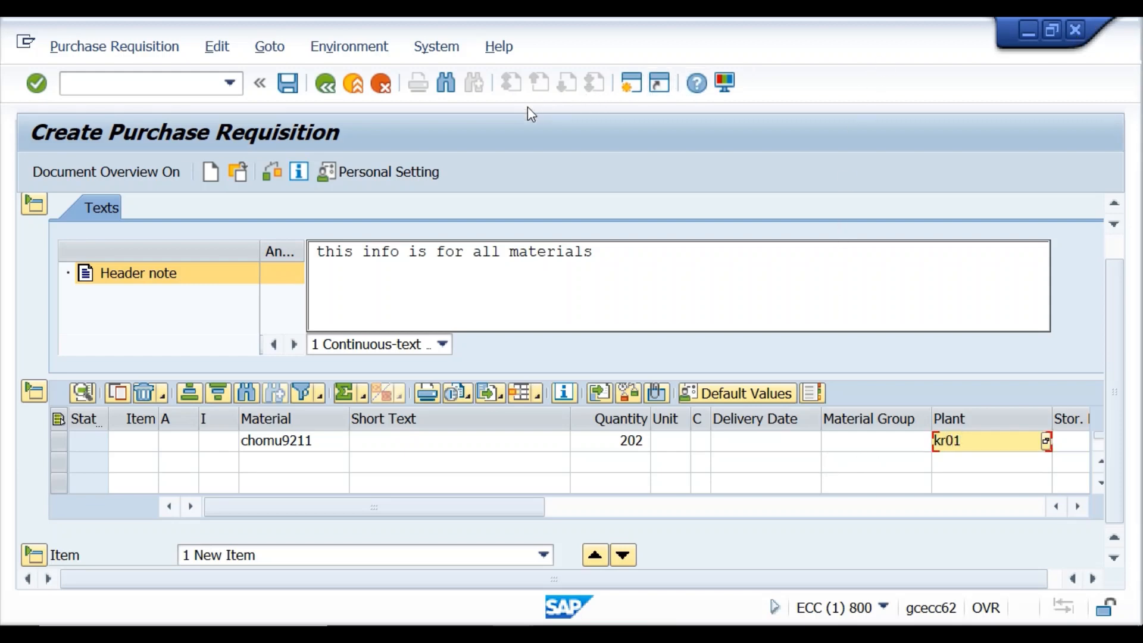
{"action": "left_click", "coordinate": [246, 177]}
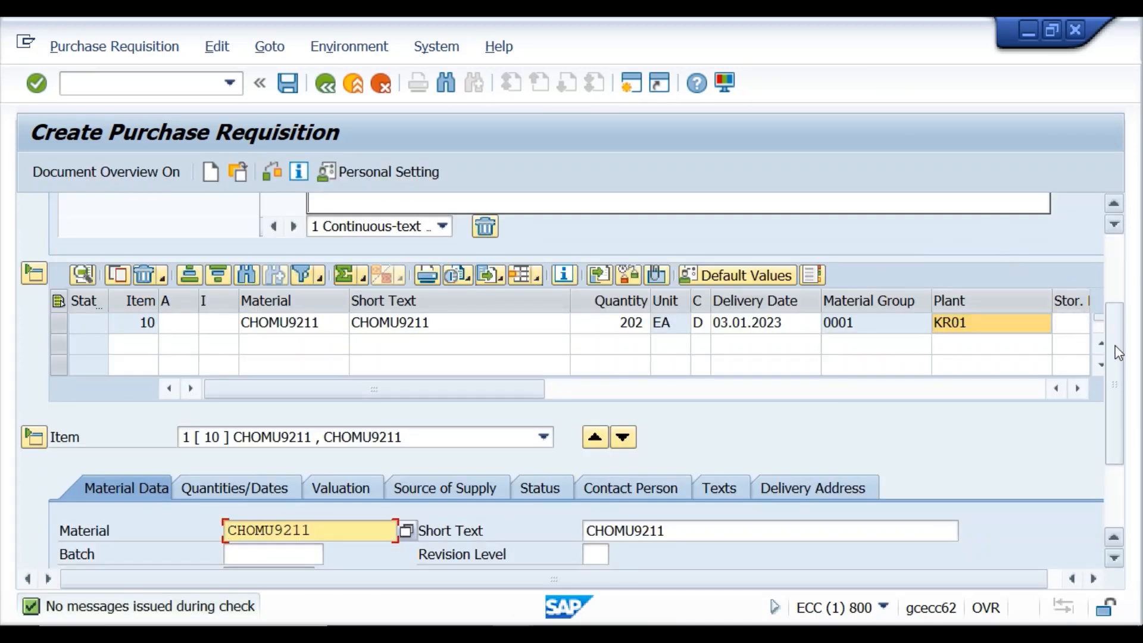
Scroll down to the item details and view item 10's Texts tab.
{"action": "scroll", "coordinate": [1115, 352], "scroll_direction": "down", "scroll_amount": 5}
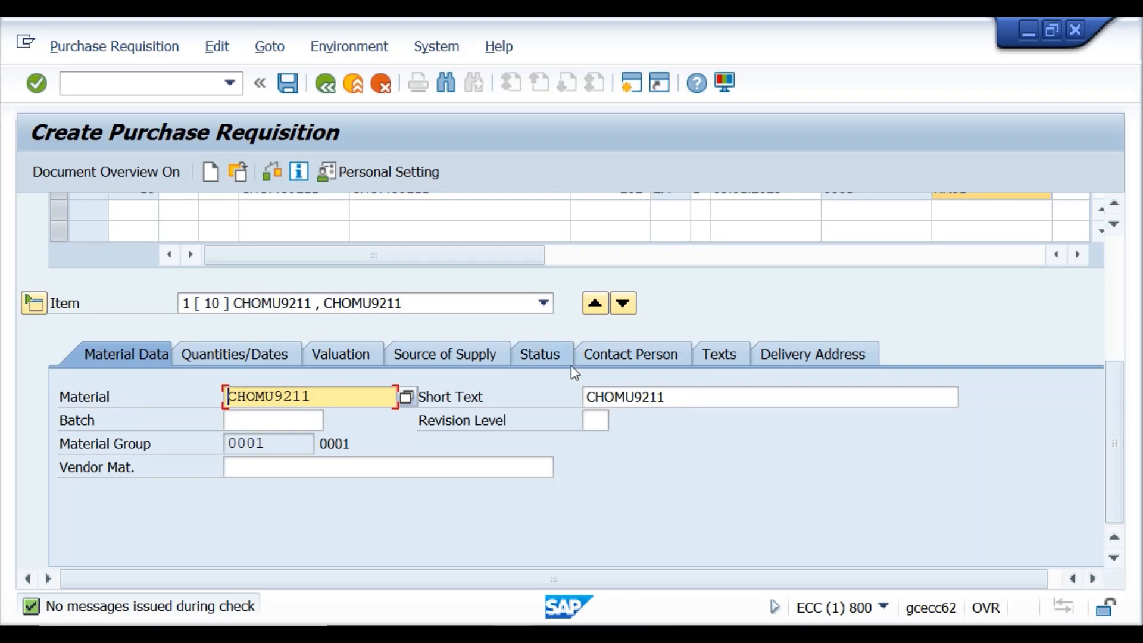
{"action": "left_click", "coordinate": [710, 356]}
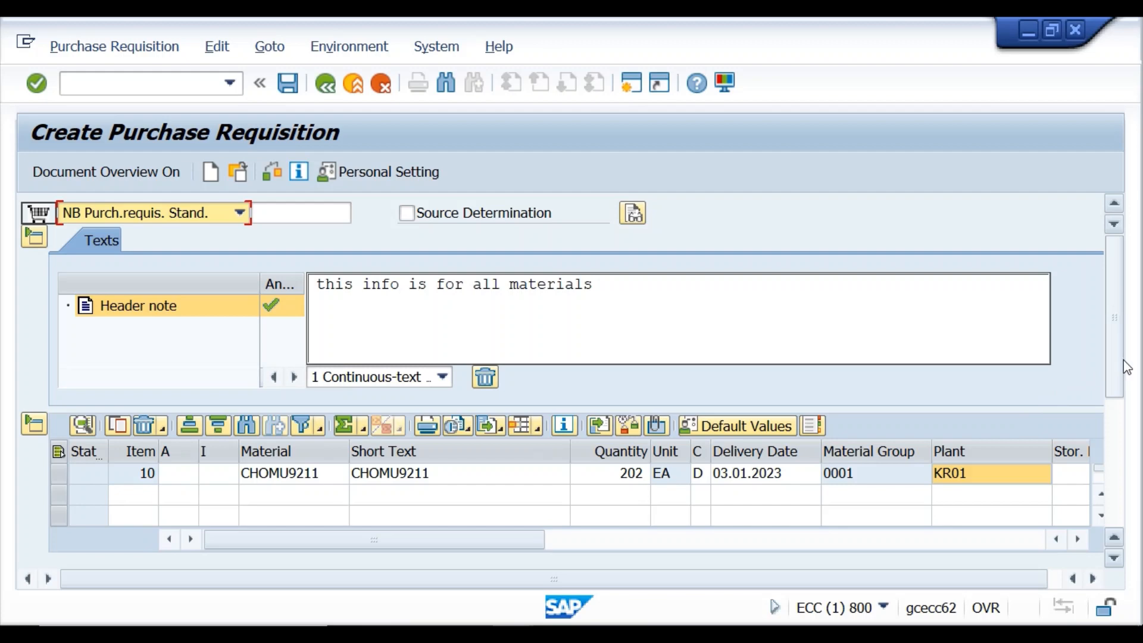
{"action": "left_click_drag", "start_coordinate": [1118, 369], "coordinate": [1135, 523]}
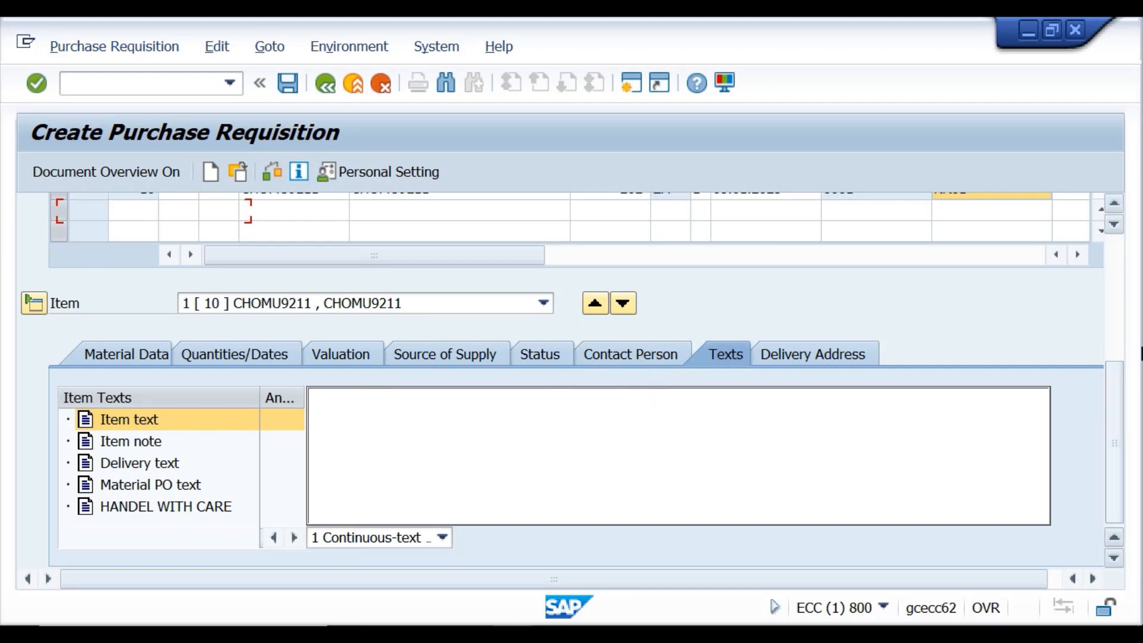
{"action": "left_click_drag", "start_coordinate": [1115, 395], "coordinate": [1122, 281]}
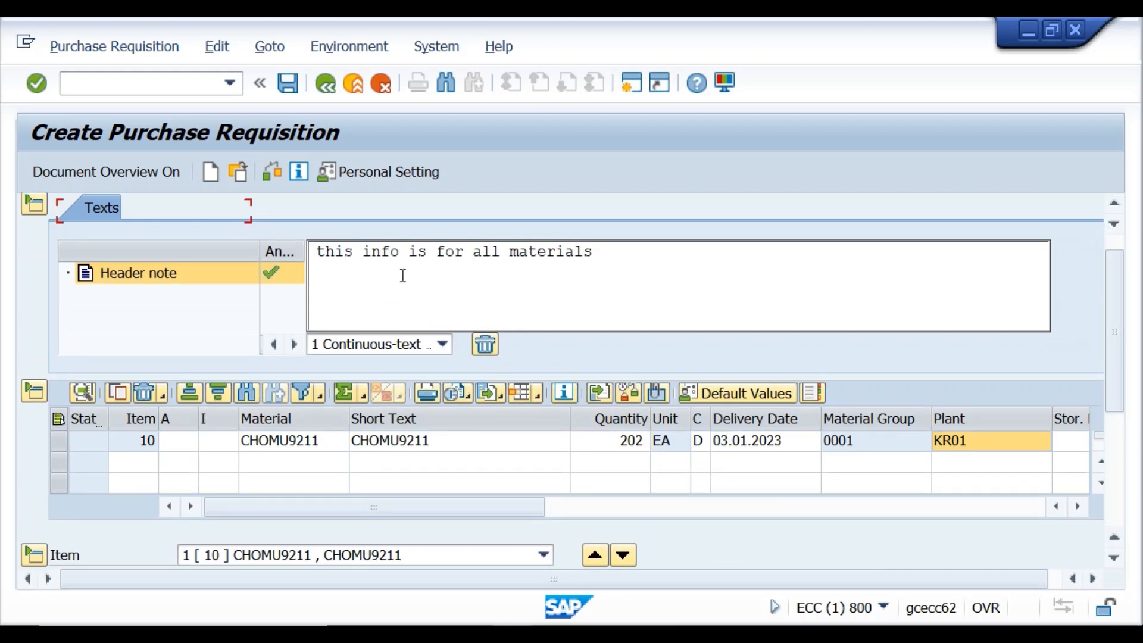
Add item 20 as material CHOMU123, quantity 10, plant KR01, and check it.
{"action": "left_click", "coordinate": [278, 470]}
{"action": "type", "text": "chom"}
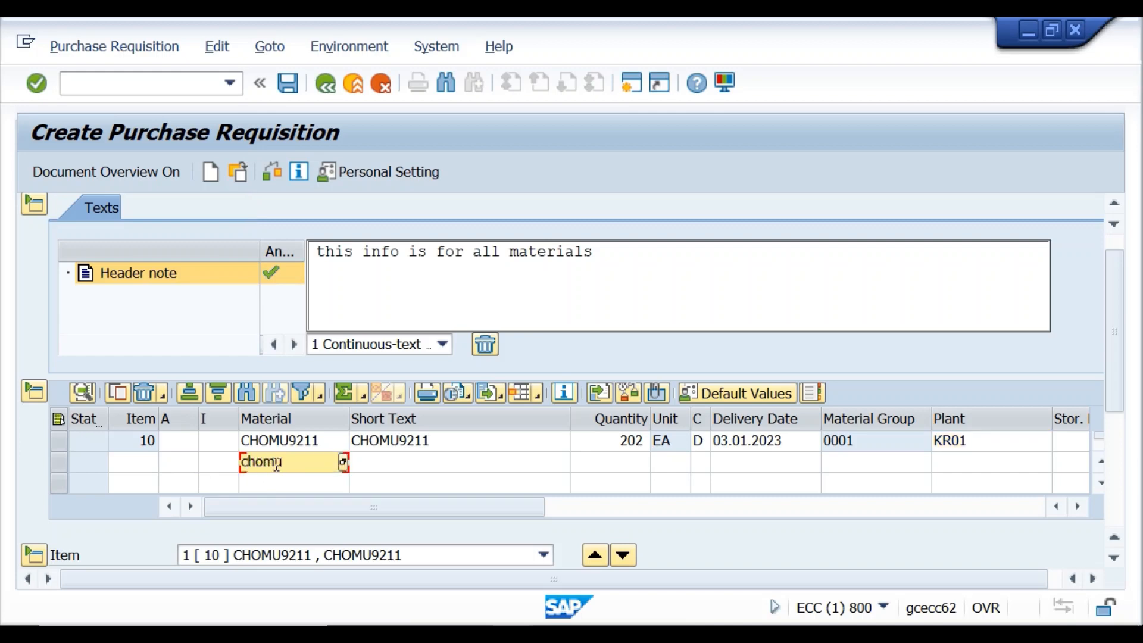
{"action": "type", "text": "u123"}
{"action": "left_click", "coordinate": [622, 465]}
{"action": "type", "text": "0"}
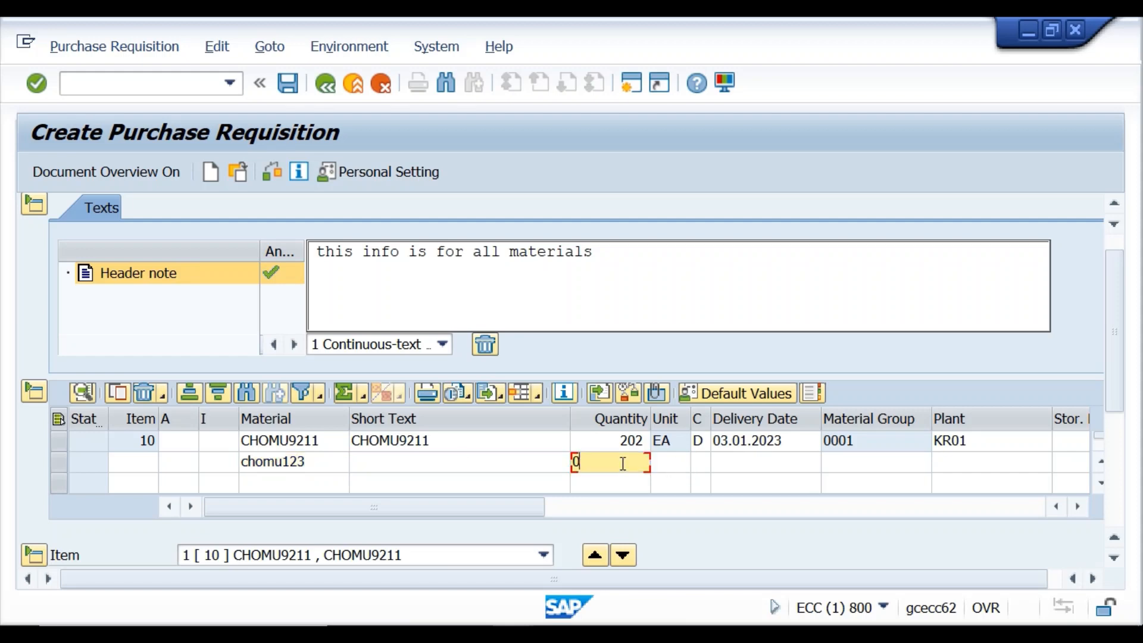
{"action": "type", "text": "10"}
{"action": "left_click", "coordinate": [967, 469]}
{"action": "type", "text": "kr01"}
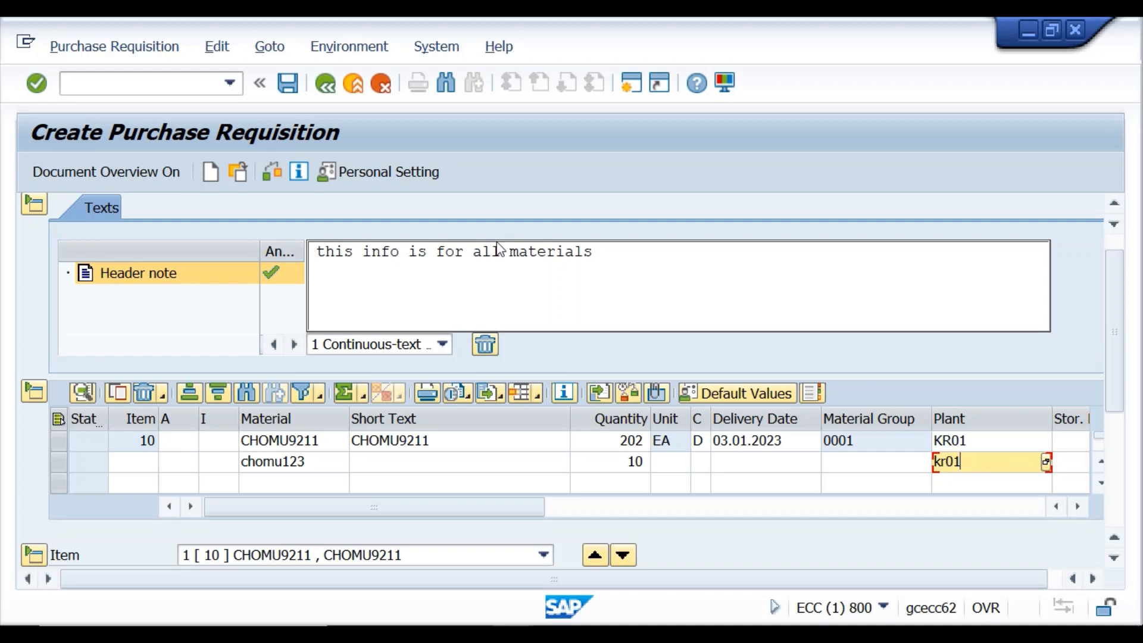
{"action": "left_click", "coordinate": [274, 171]}
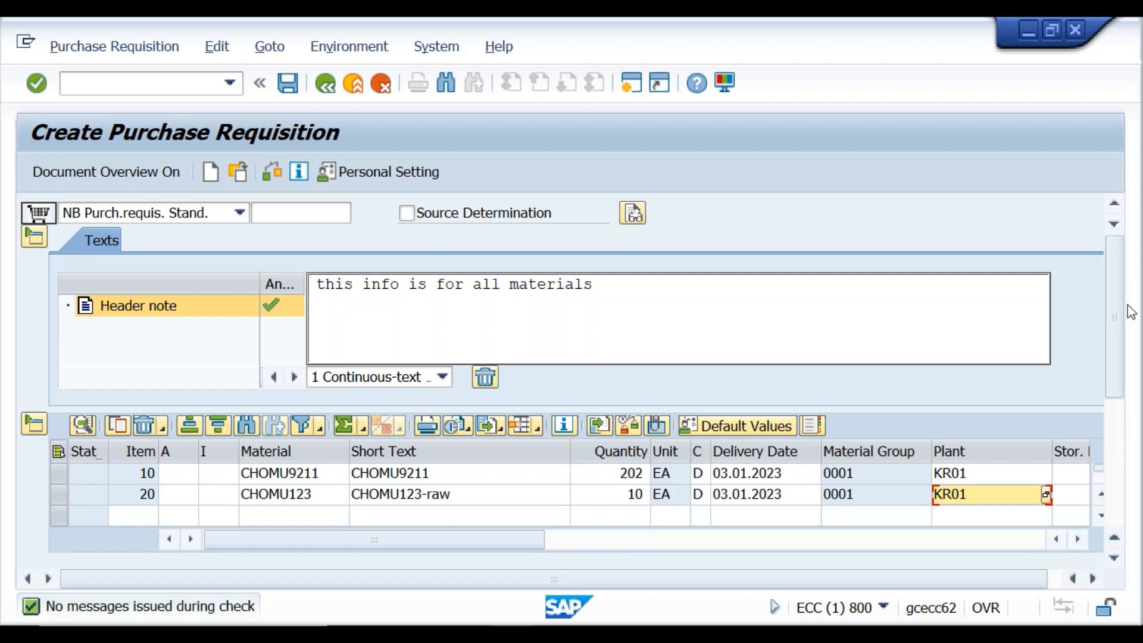
{"action": "mouse_move", "coordinate": [1118, 334]}
{"action": "left_mouse_down"}
{"action": "mouse_move", "coordinate": [1123, 366]}
{"action": "mouse_move", "coordinate": [1127, 317]}
{"action": "left_mouse_up"}
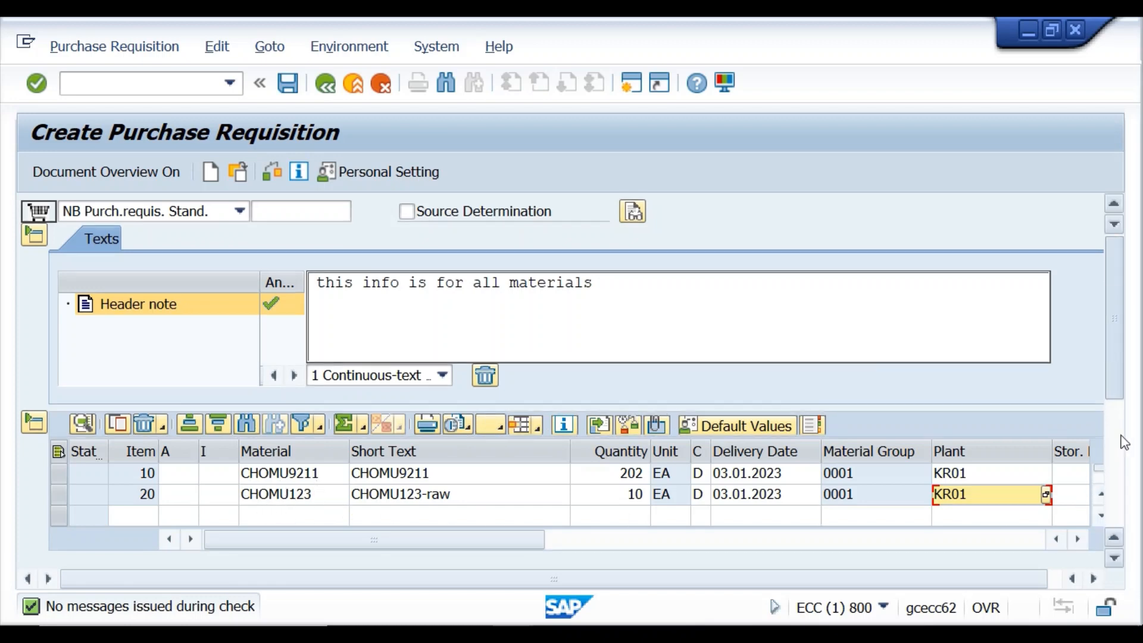
Enter item 10's text 'This info is for the material chomu9211'.
{"action": "left_click_drag", "start_coordinate": [1122, 396], "coordinate": [1140, 527]}
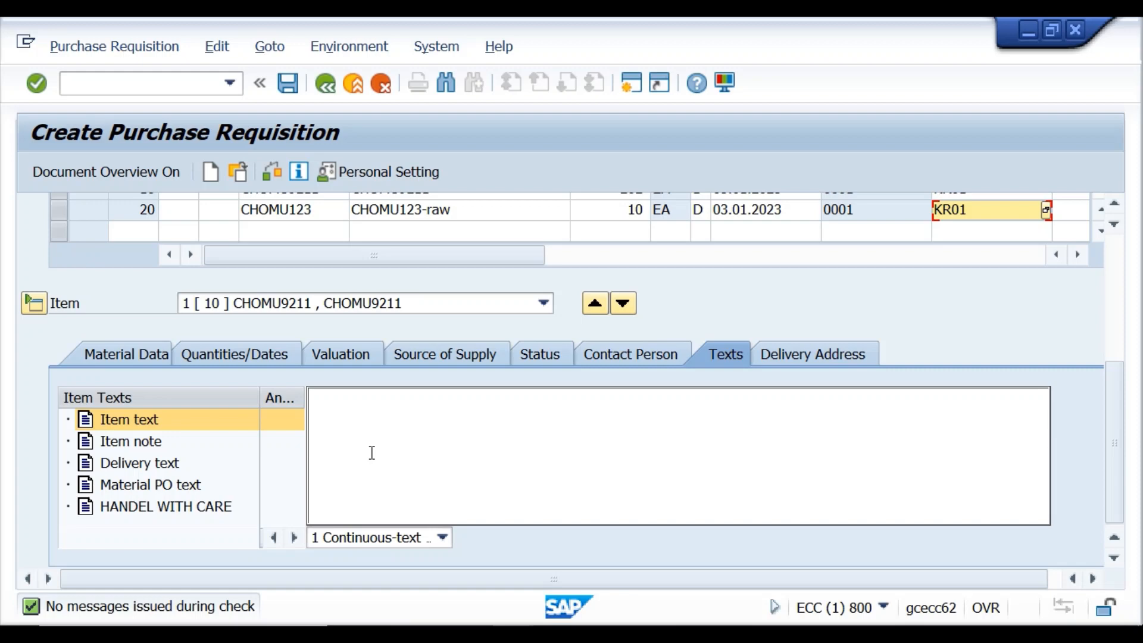
{"action": "type", "text": "this info"}
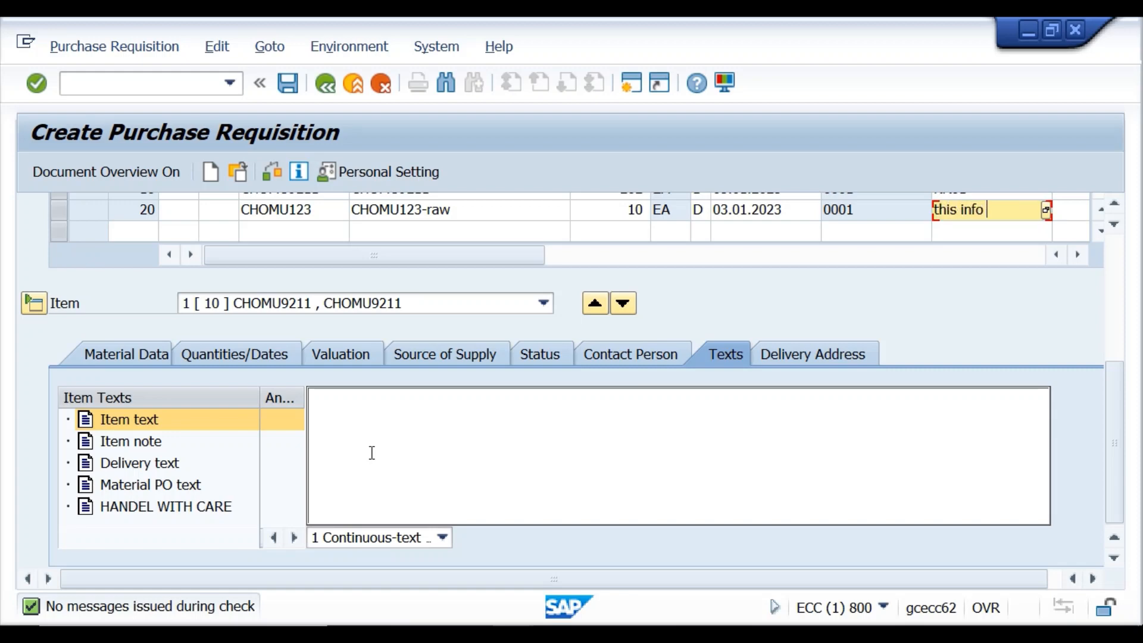
{"action": "type", "text": " is for the"}
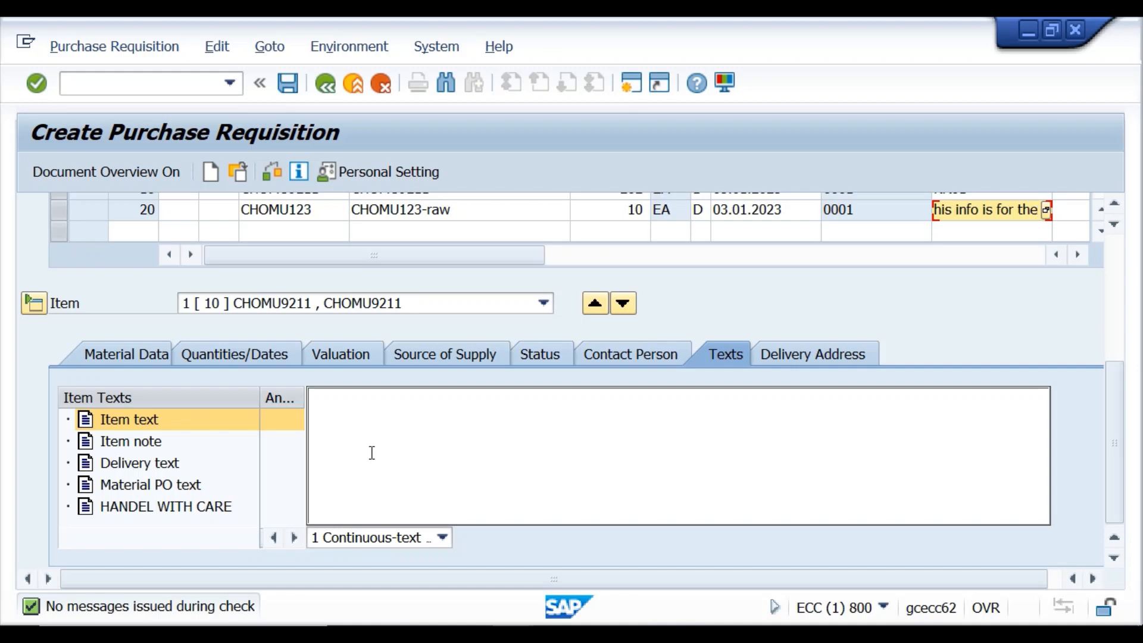
{"action": "type", "text": "C"}
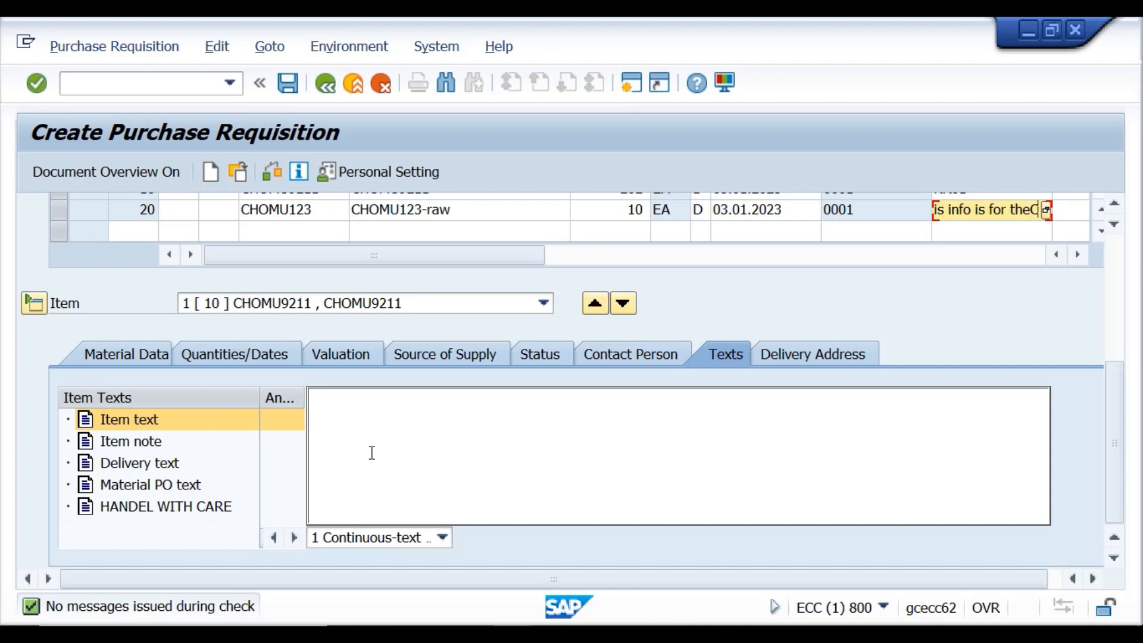
{"action": "left_click", "coordinate": [346, 424]}
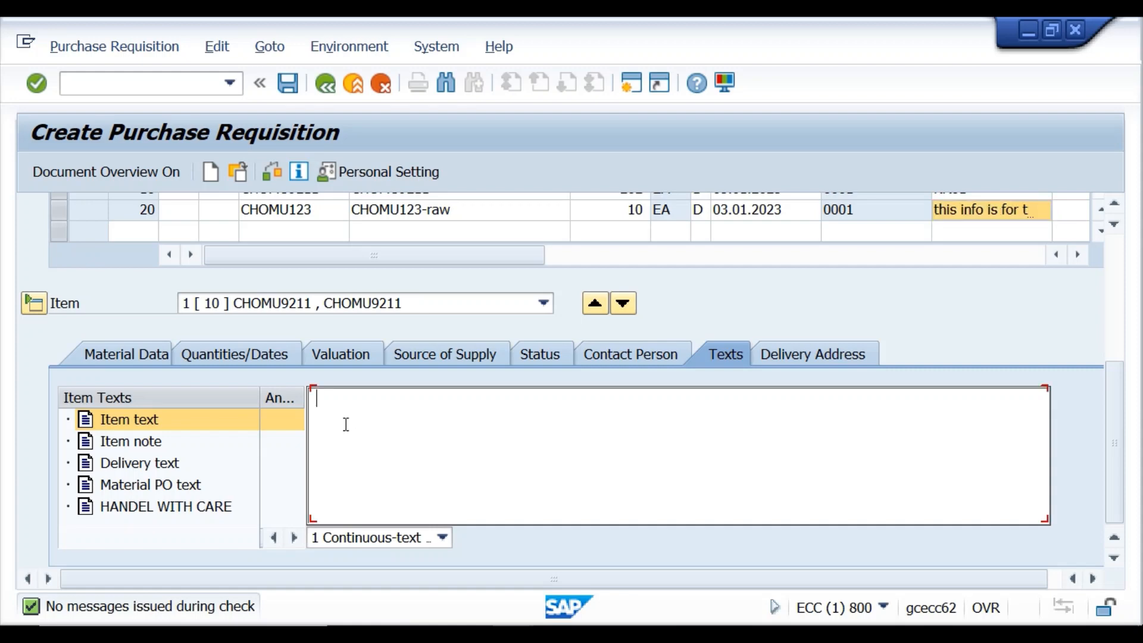
{"action": "type", "text": "This info i"}
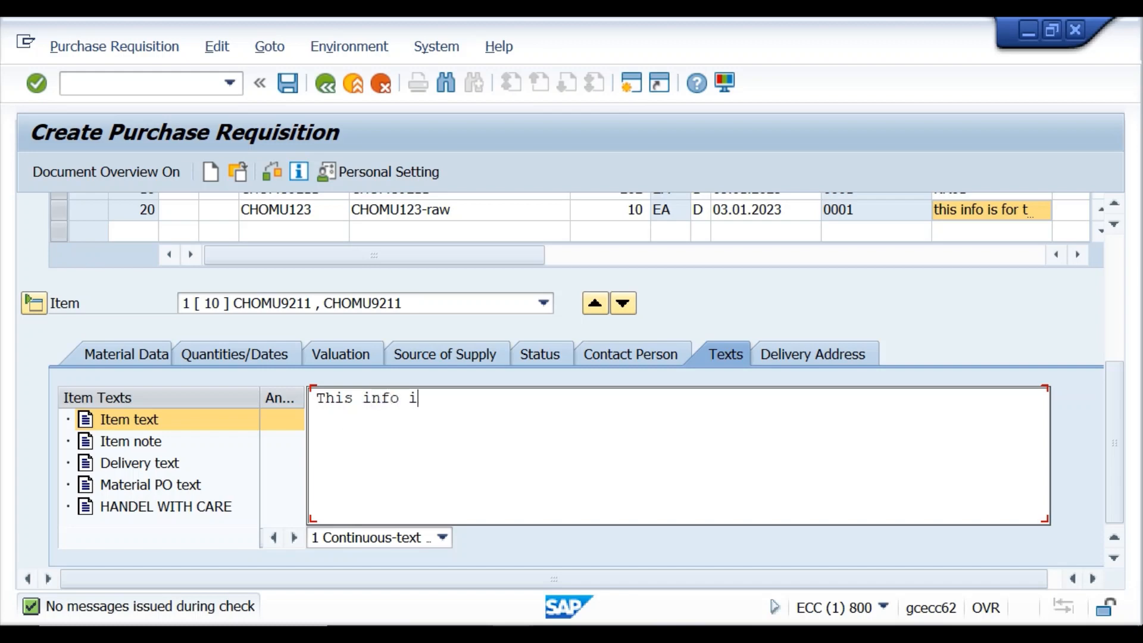
{"action": "type", "text": "s for the ma"}
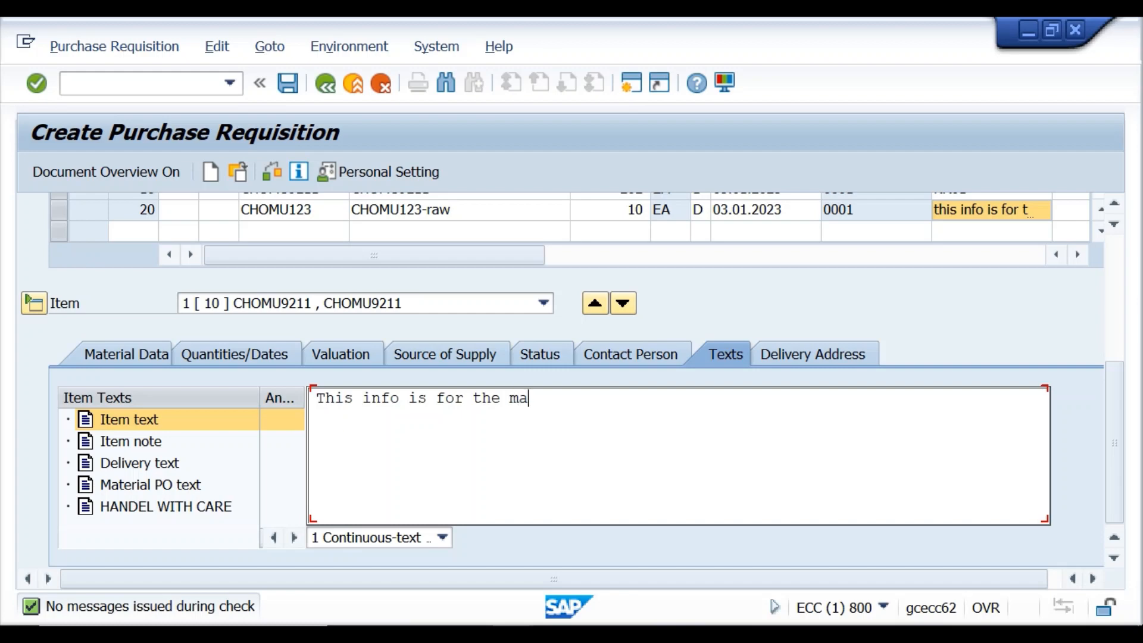
{"action": "type", "text": "terial chomu9"}
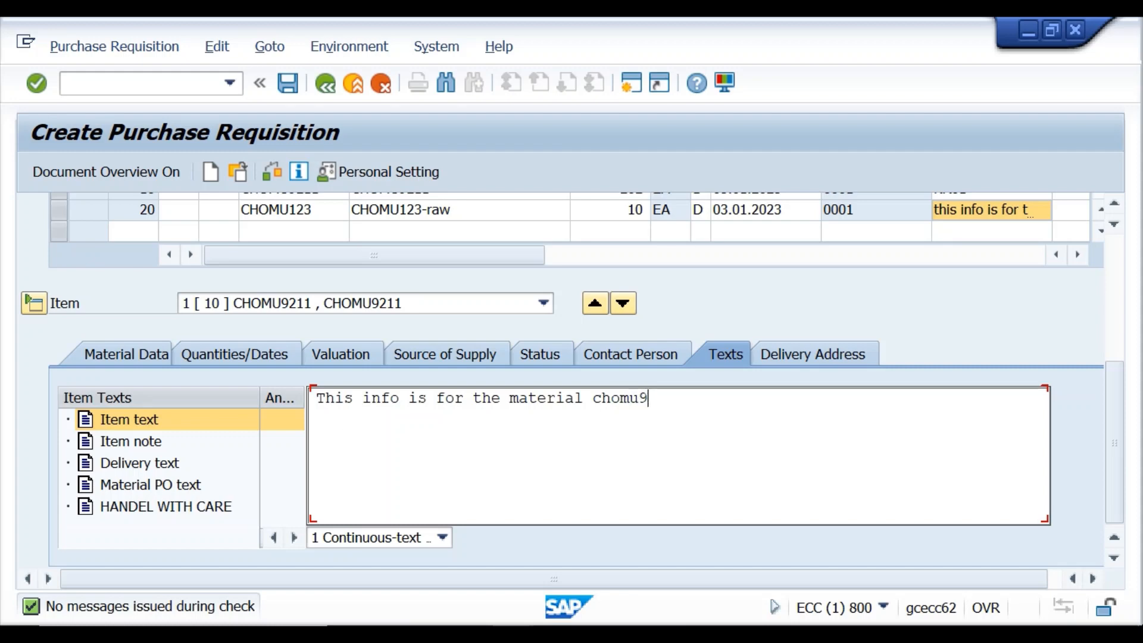
{"action": "type", "text": "211"}
Check the requisition, dismiss the messages, fill item 20's plant with KR01, and recheck.
{"action": "left_click", "coordinate": [271, 172]}
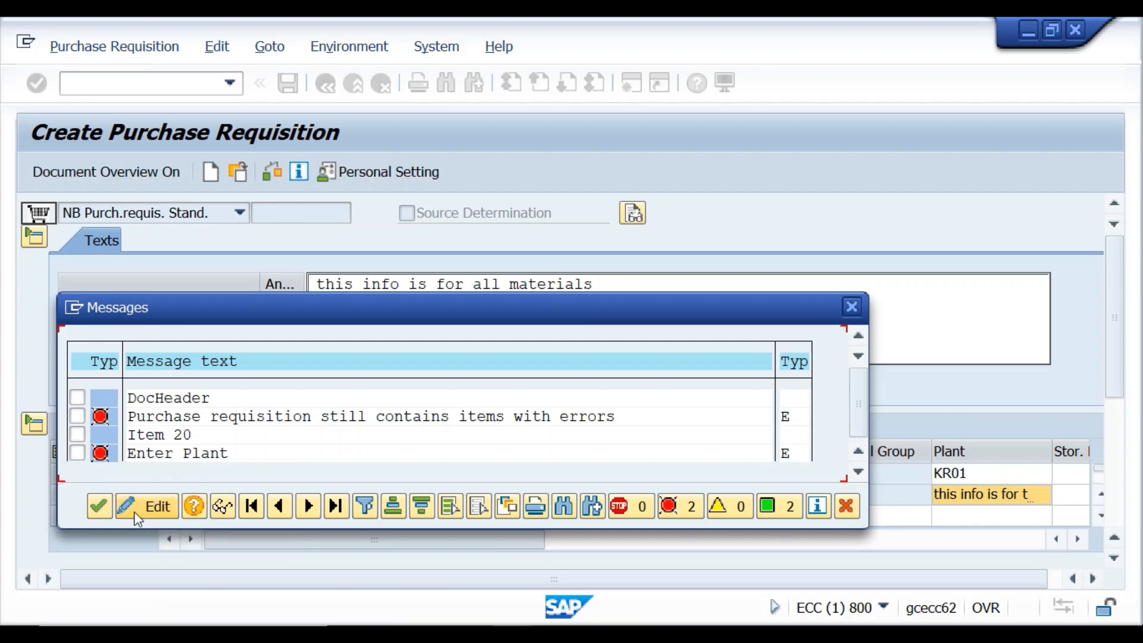
{"action": "left_click", "coordinate": [96, 508]}
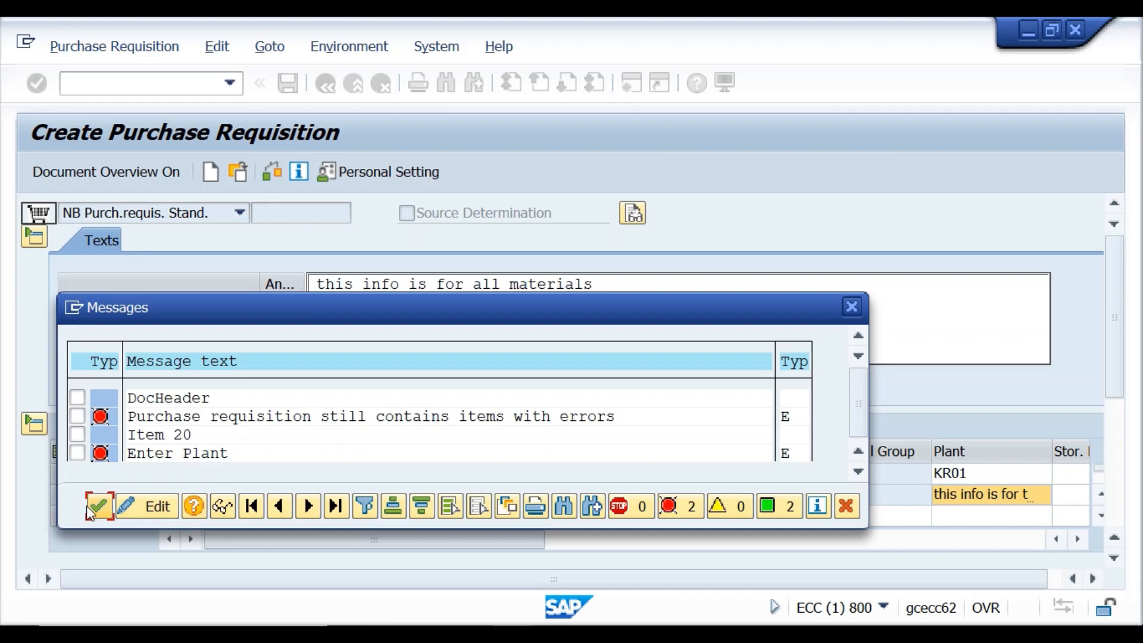
{"action": "left_click", "coordinate": [95, 505]}
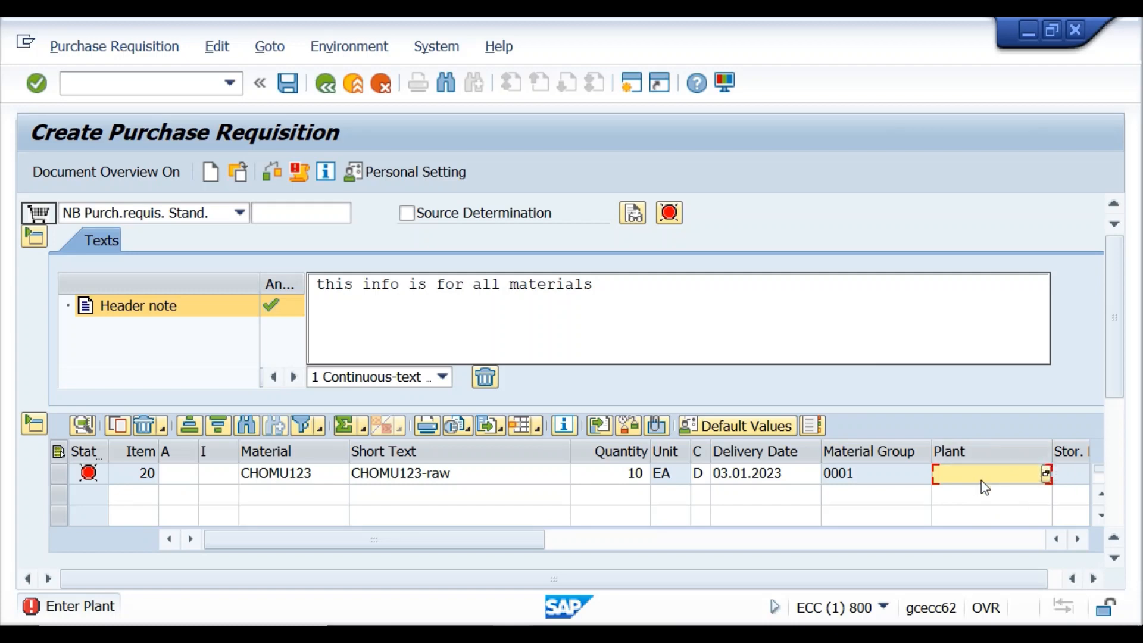
{"action": "type", "text": "kr01"}
{"action": "left_click", "coordinate": [272, 174]}
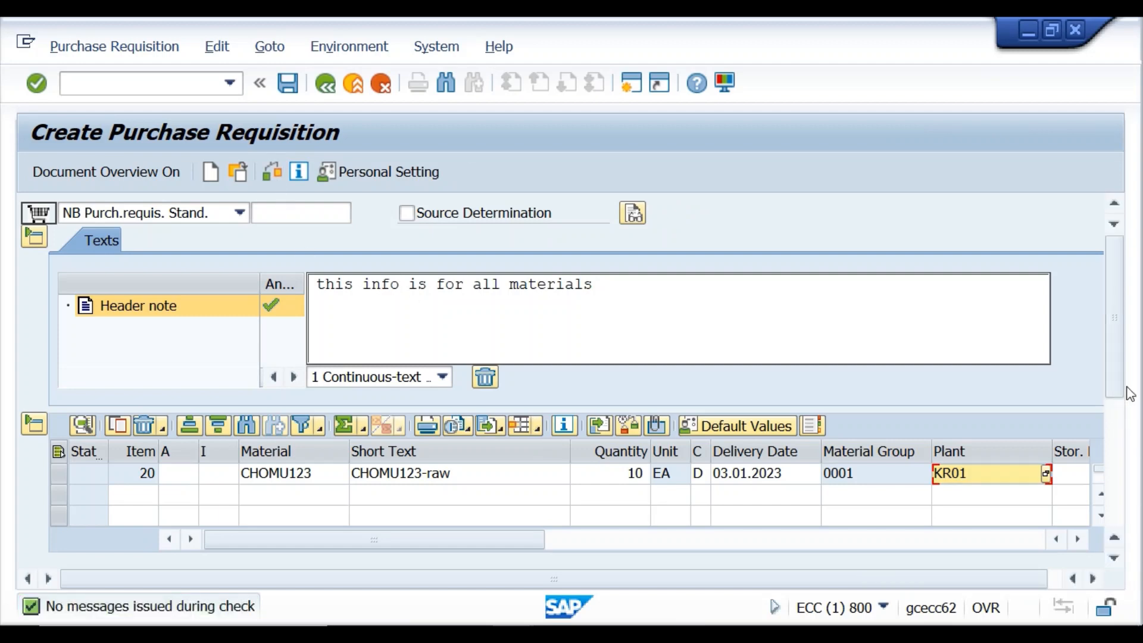
Switch the item details to item 10, CHOMU9211, to confirm its saved item text.
{"action": "left_click_drag", "start_coordinate": [1117, 390], "coordinate": [1123, 480]}
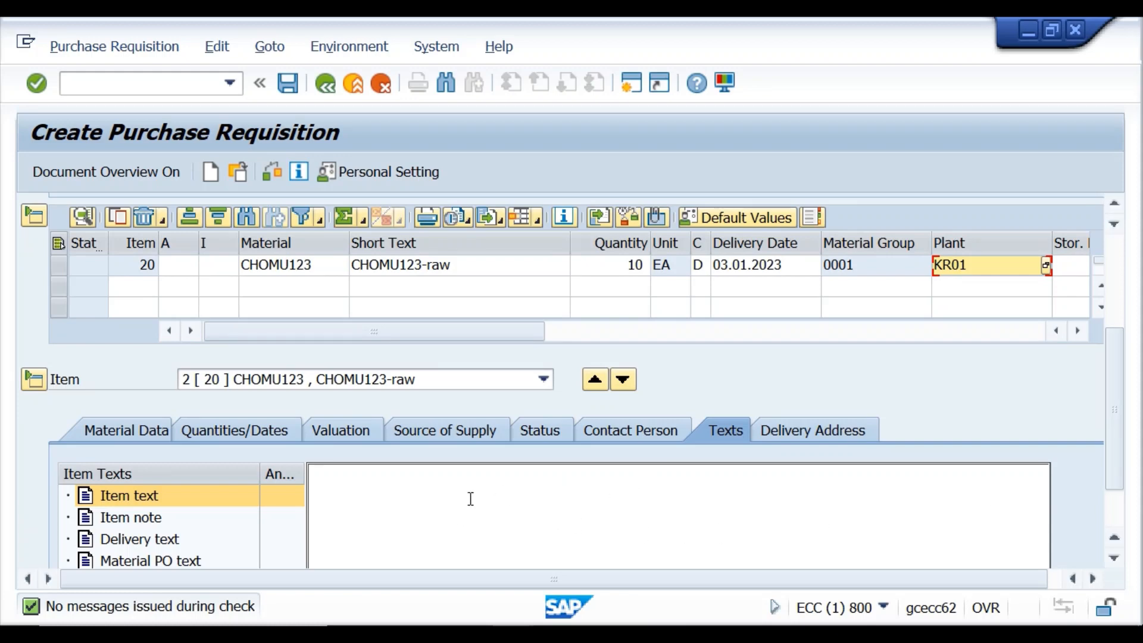
{"action": "left_click", "coordinate": [377, 503]}
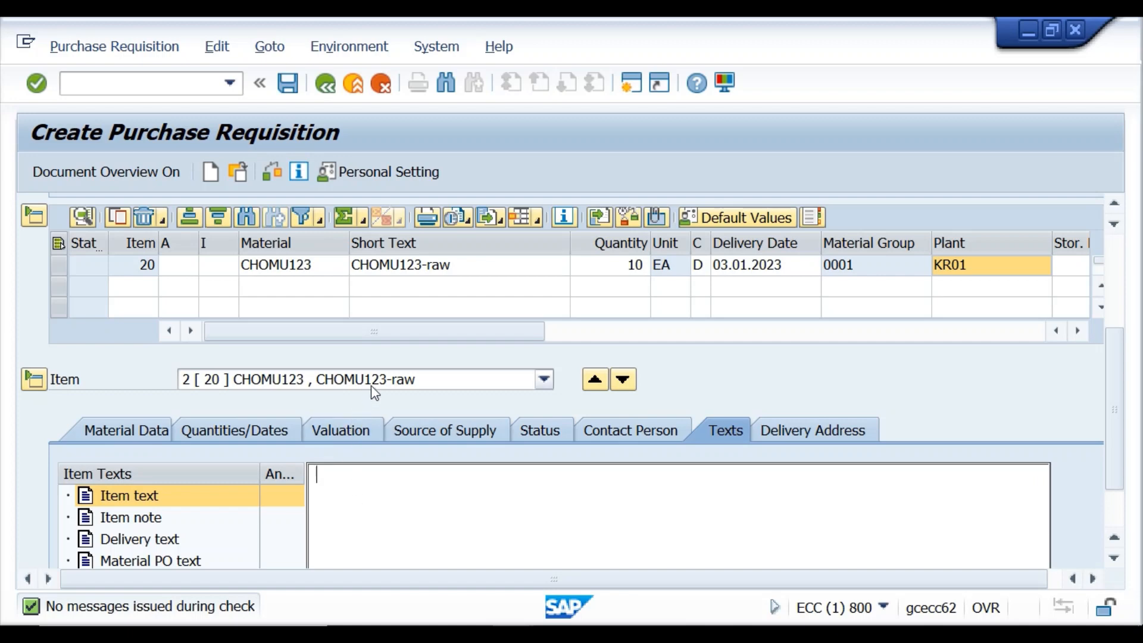
{"action": "left_click", "coordinate": [544, 379]}
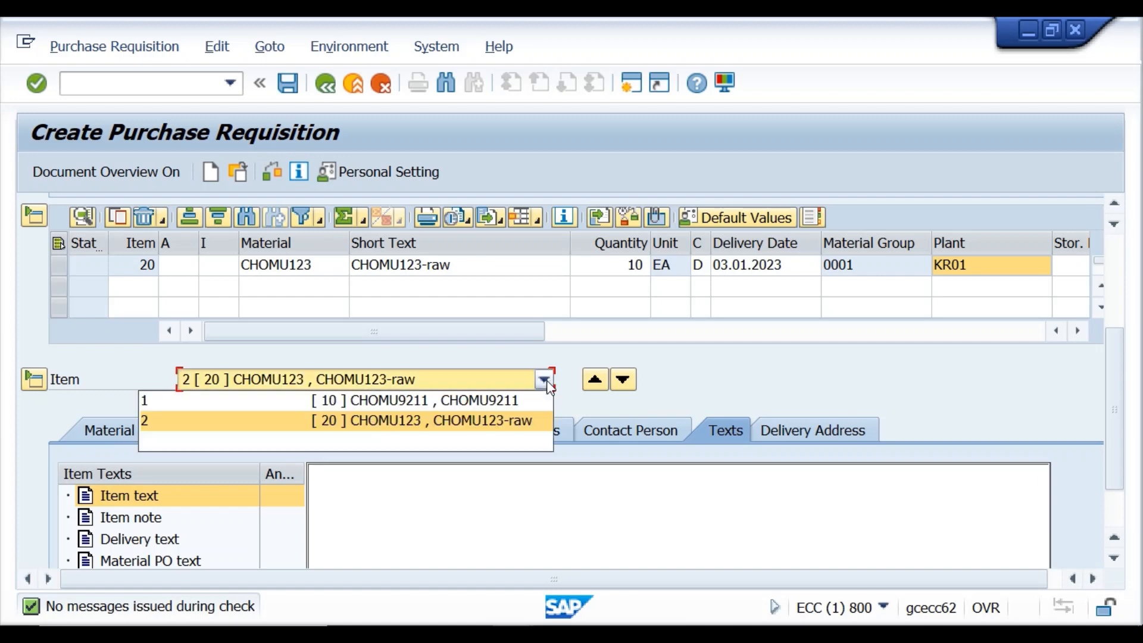
{"action": "left_click", "coordinate": [466, 400]}
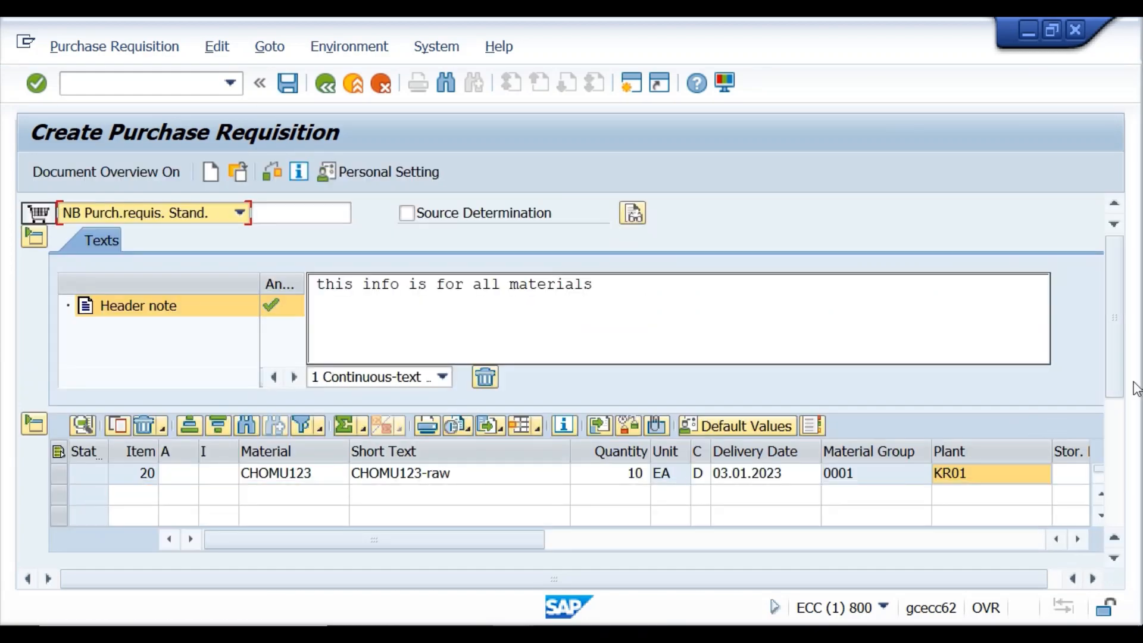
{"action": "left_click_drag", "start_coordinate": [1117, 381], "coordinate": [1116, 506]}
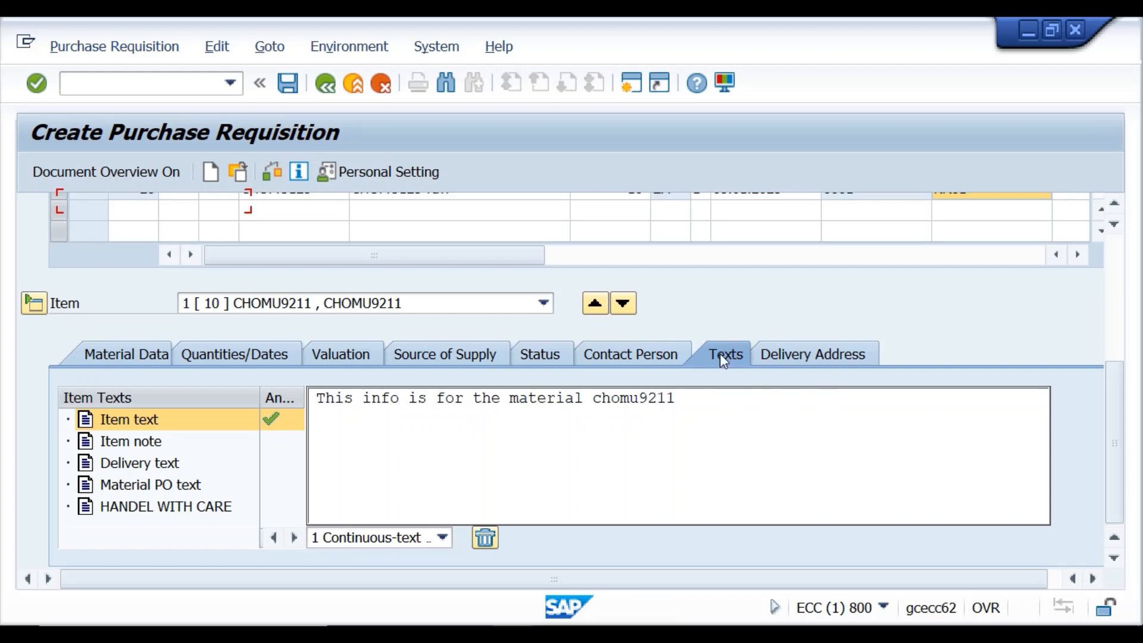
Review item 10's delivery address in Binola, Haryana on the Delivery Address tab.
{"action": "left_click", "coordinate": [773, 352]}
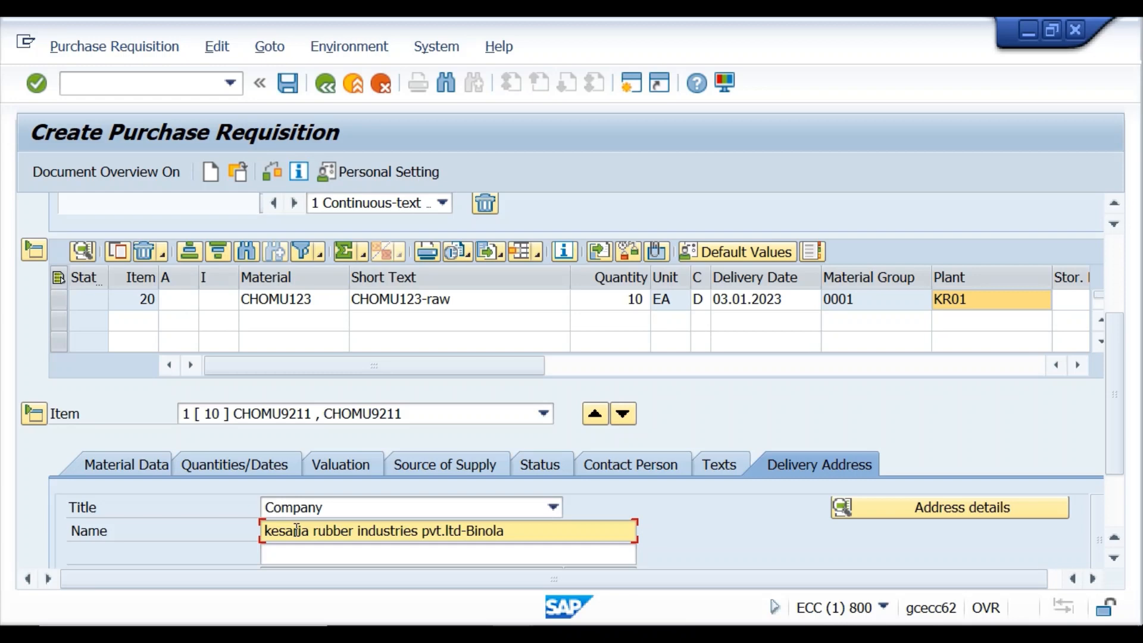
{"action": "scroll", "coordinate": [378, 462], "scroll_direction": "down", "scroll_amount": 5}
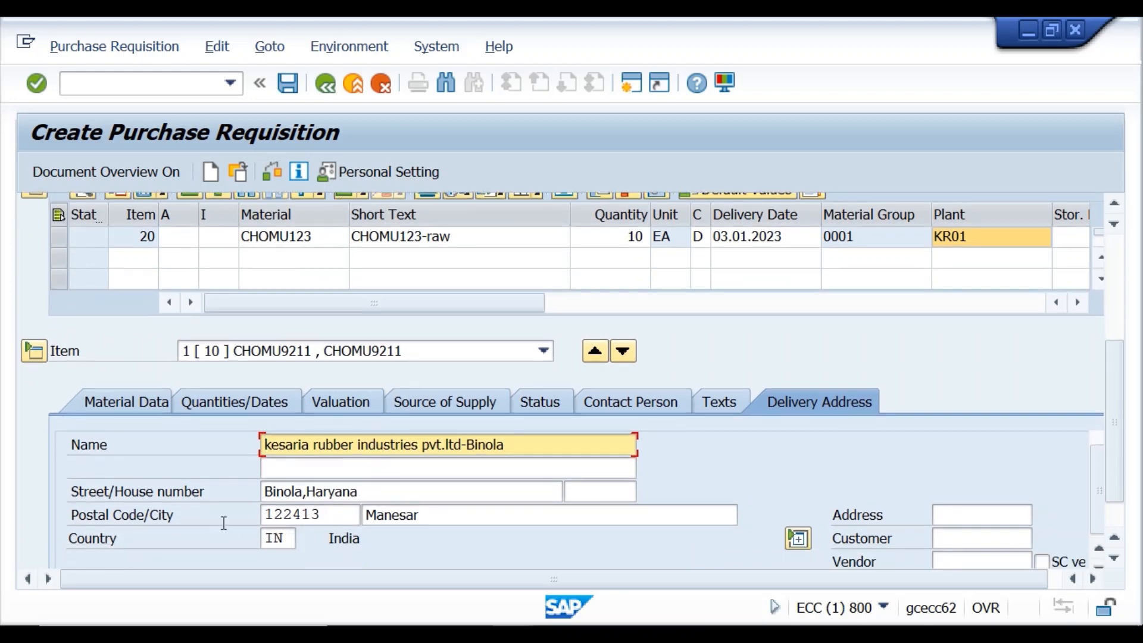
{"action": "scroll", "coordinate": [334, 531], "scroll_direction": "down", "scroll_amount": 3}
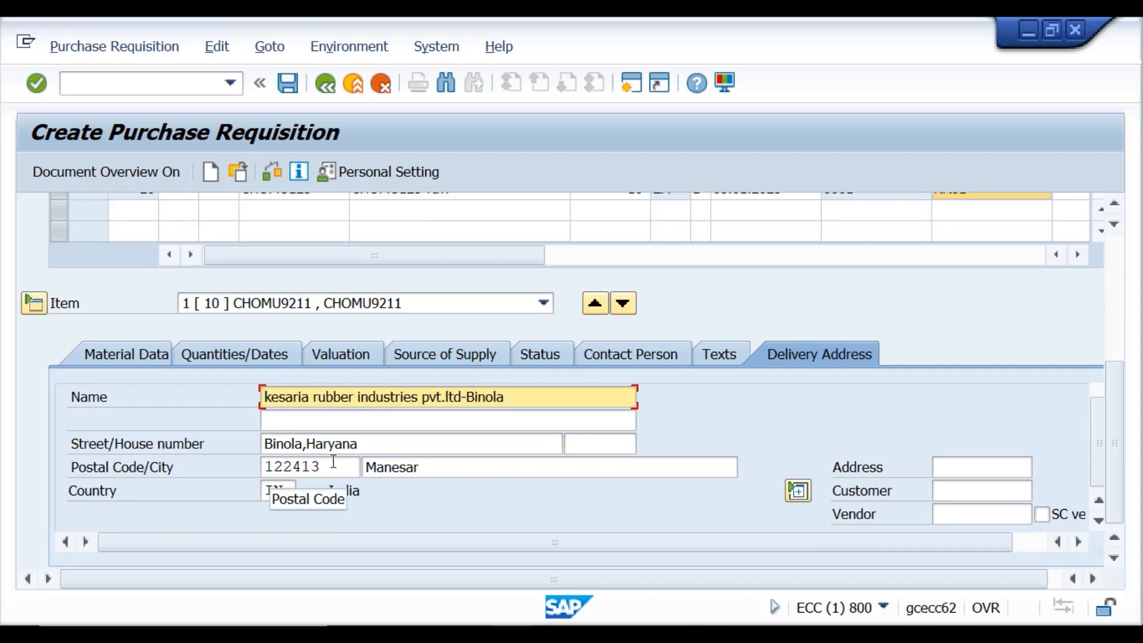
{"action": "left_click", "coordinate": [365, 445]}
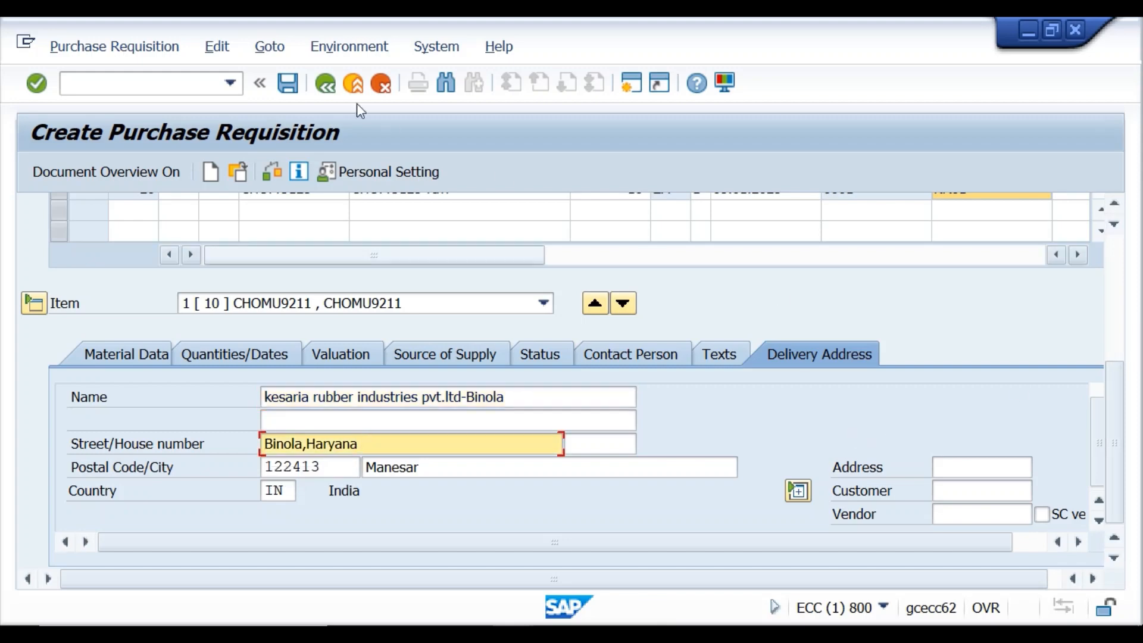
Save the purchase requisition.
{"action": "left_click", "coordinate": [297, 88]}
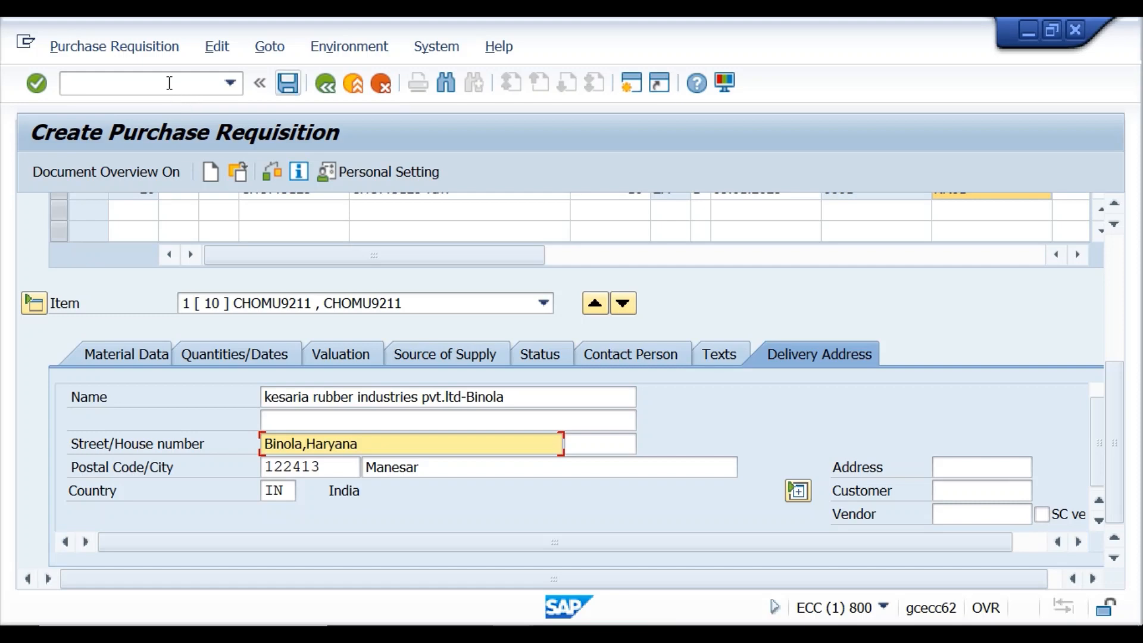
{"action": "left_click", "coordinate": [288, 84]}
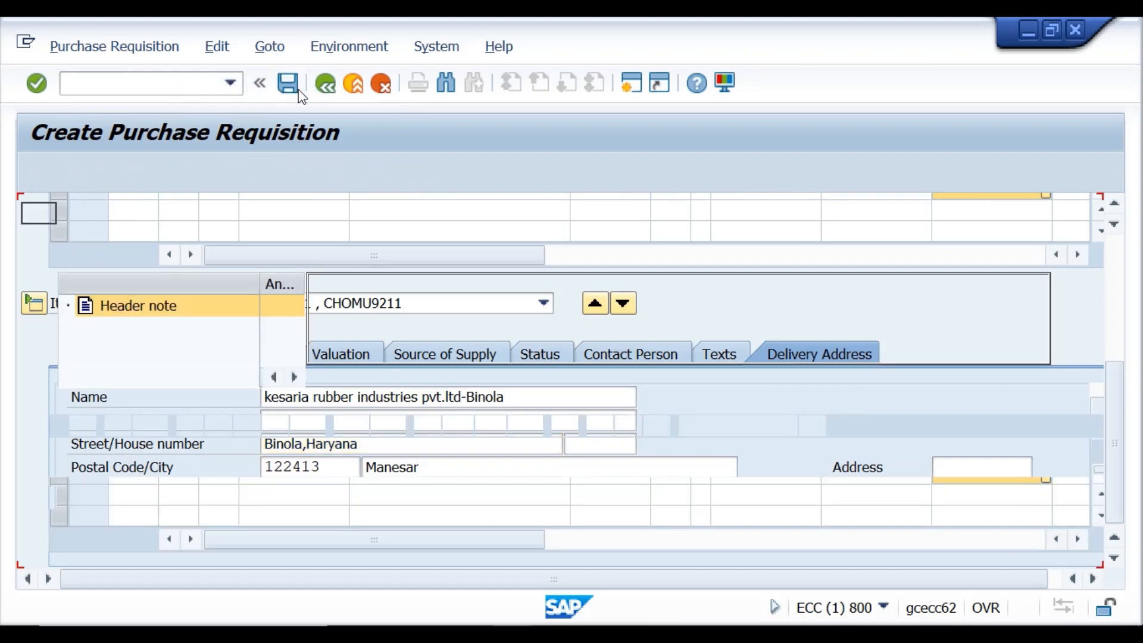
{"action": "left_click", "coordinate": [107, 85]}
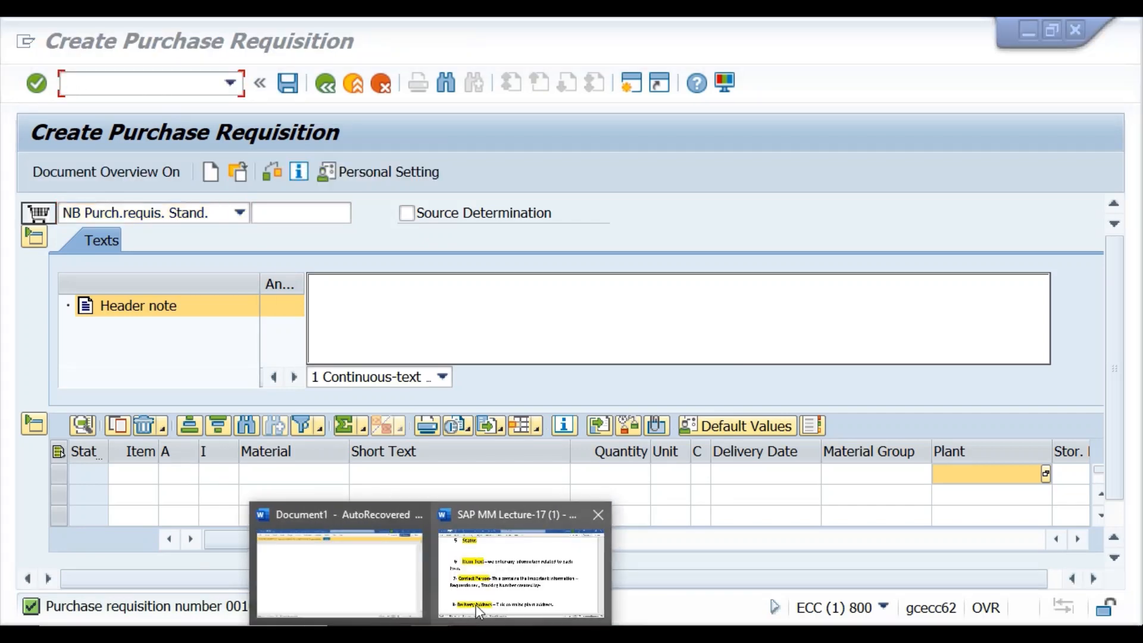
Review the Word notes on PR codes ME51N, ME52N, ME53N and ME5A, then return to SAP.
{"action": "left_click", "coordinate": [476, 605]}
{"action": "scroll", "coordinate": [455, 416], "scroll_direction": "up", "scroll_amount": 10}
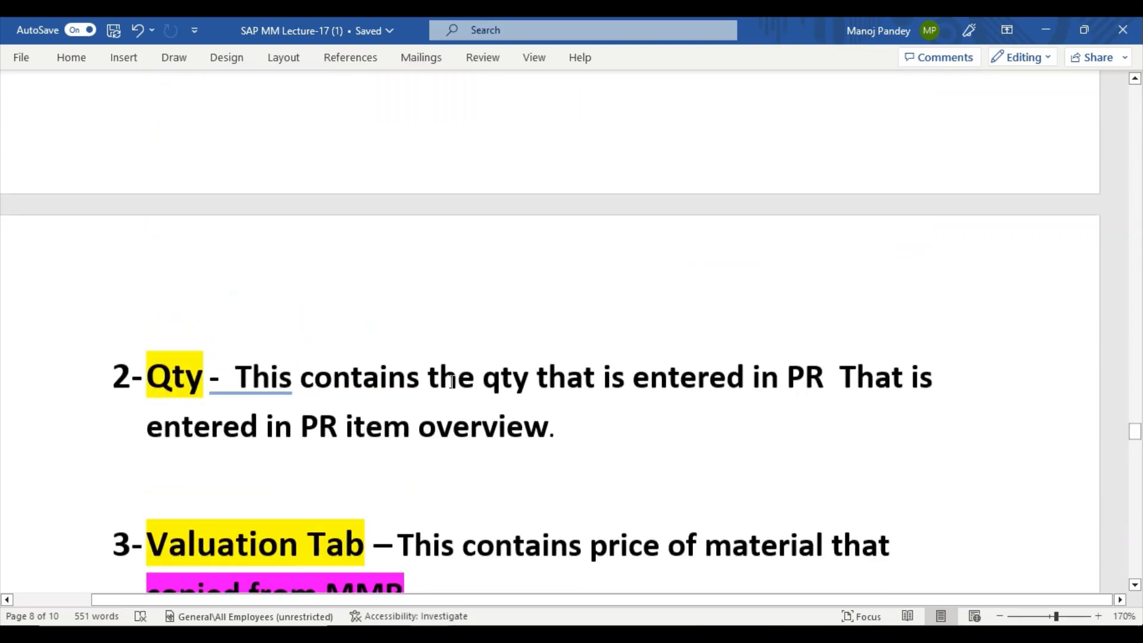
{"action": "scroll", "coordinate": [452, 382], "scroll_direction": "up", "scroll_amount": 15}
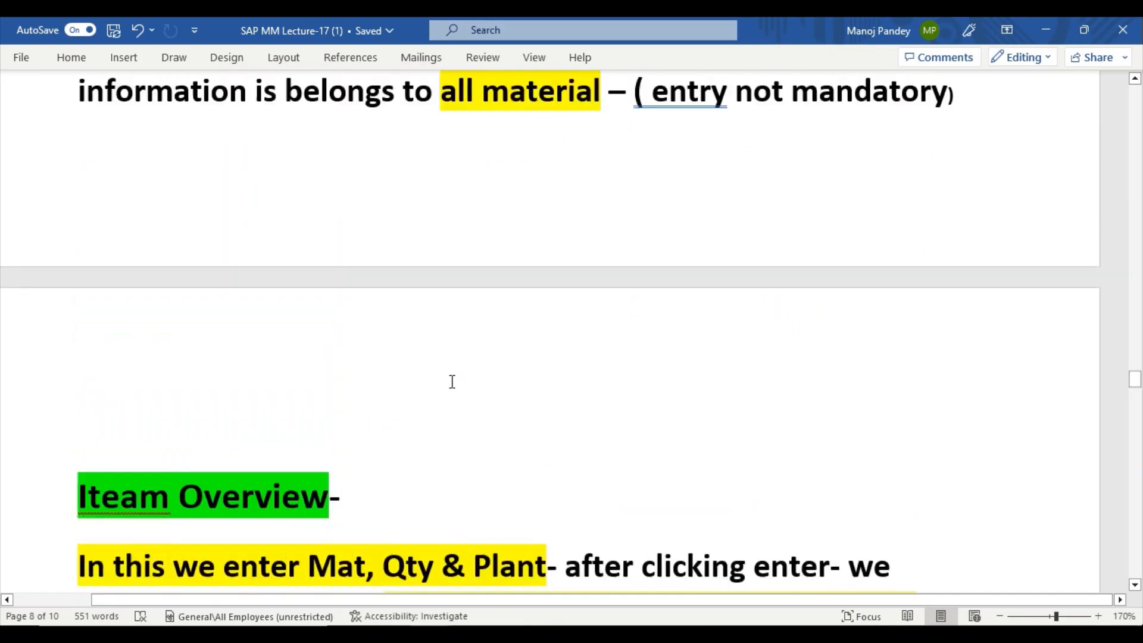
{"action": "scroll", "coordinate": [452, 382], "scroll_direction": "up", "scroll_amount": 15}
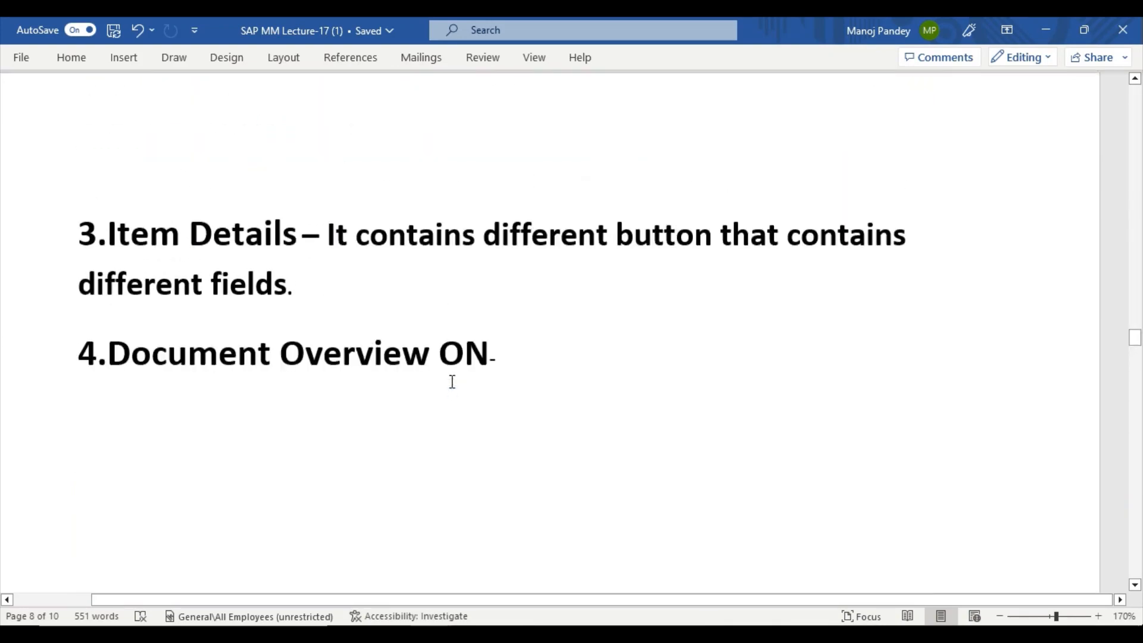
{"action": "scroll", "coordinate": [452, 381], "scroll_direction": "up", "scroll_amount": 15}
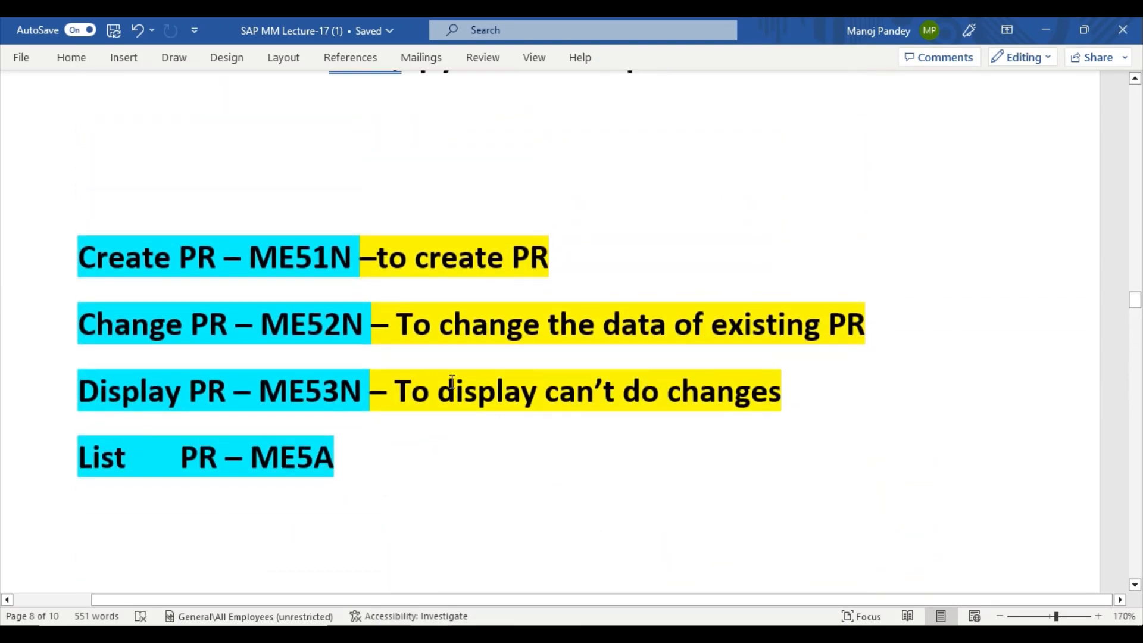
{"action": "mouse_move", "coordinate": [513, 635]}
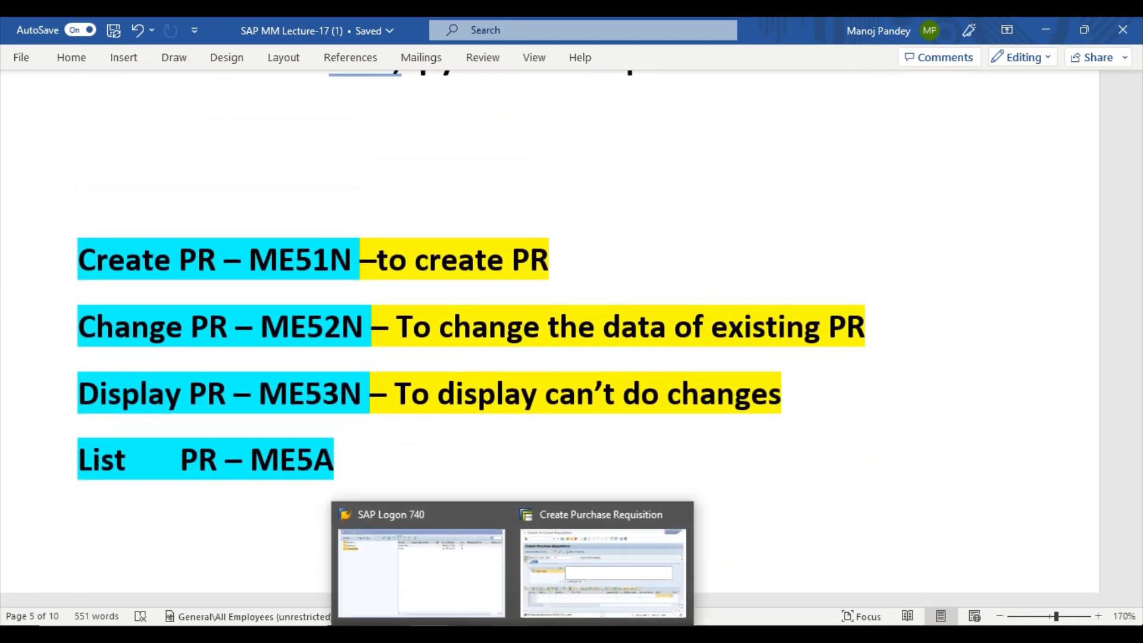
{"action": "left_click", "coordinate": [570, 558]}
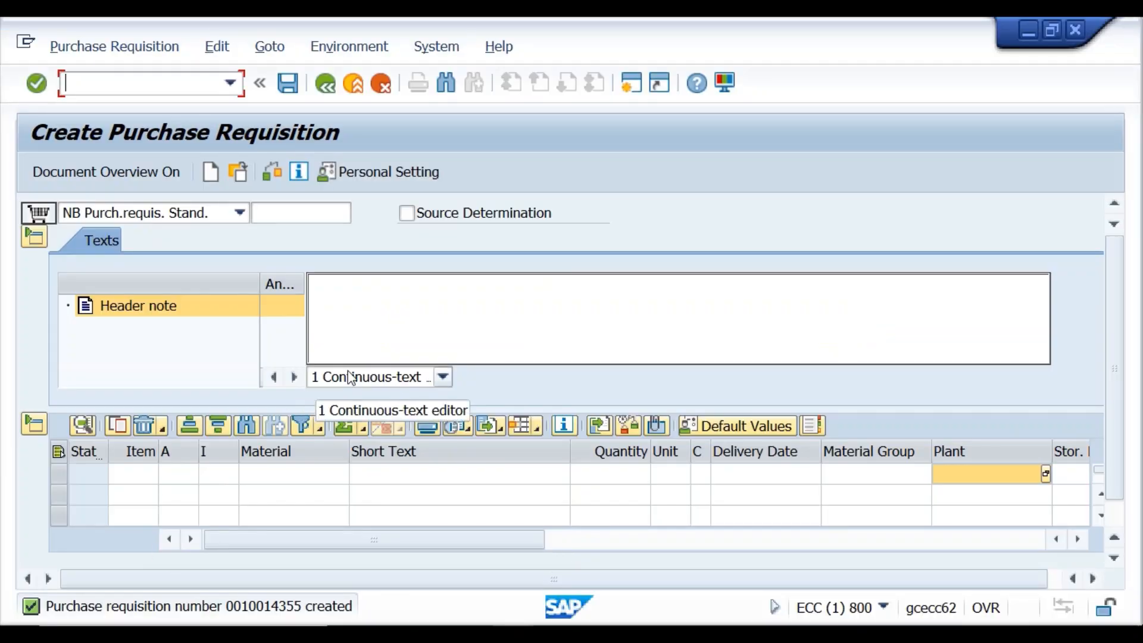
Run /nme52 to reopen requisition 10014353 for change, with item 10 CHOMU9211, 50 EA, plant KR01.
{"action": "left_click", "coordinate": [146, 87]}
{"action": "type", "text": "/n"}
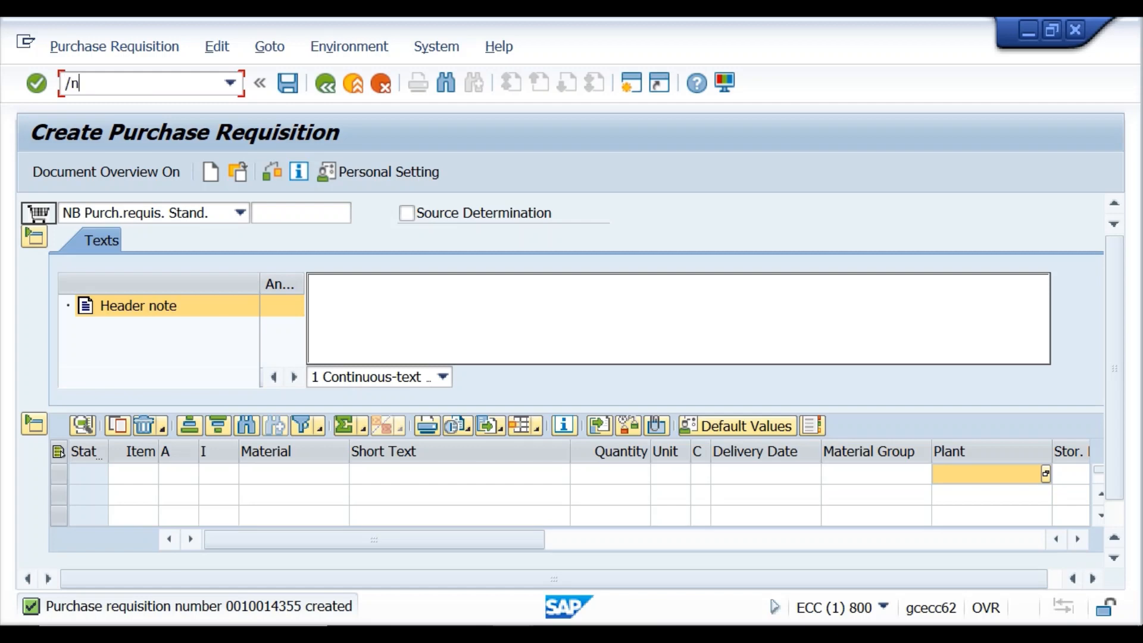
{"action": "type", "text": "me52n"}
{"action": "key", "text": "Return"}
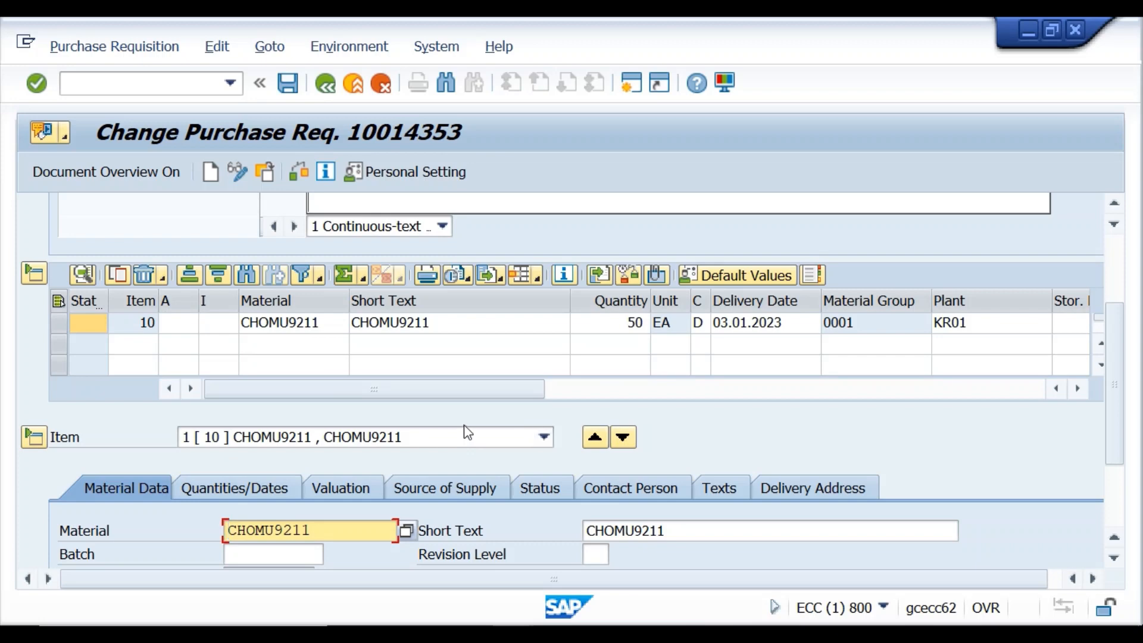
{"action": "left_click", "coordinate": [274, 170]}
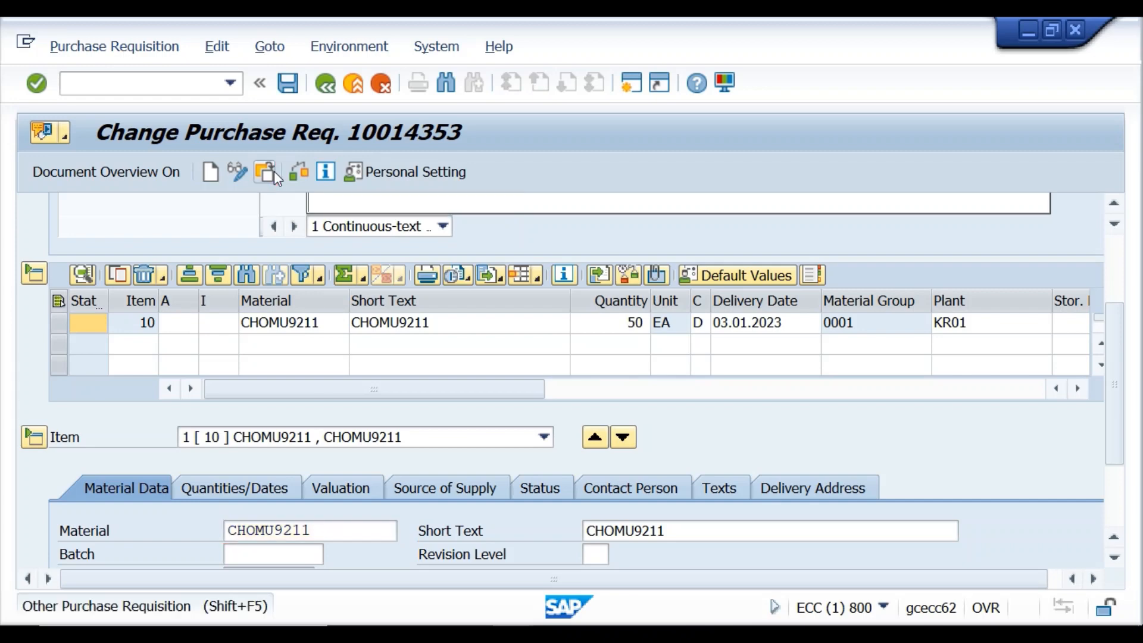
{"action": "left_click", "coordinate": [312, 276]}
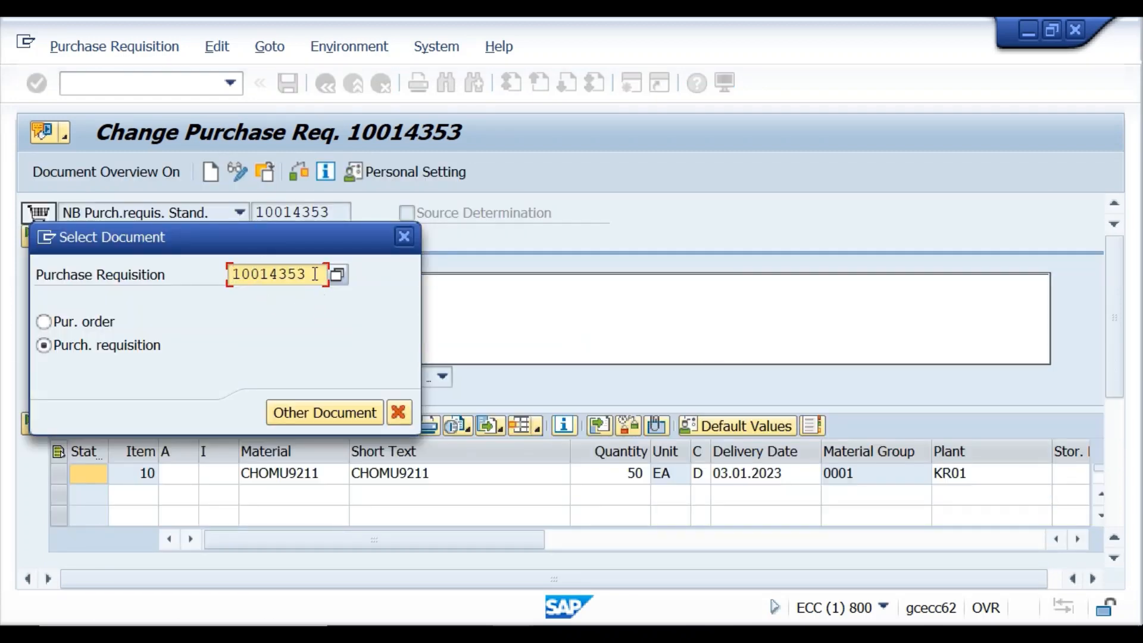
{"action": "key", "text": "BackSpace"}
{"action": "key", "text": "BackSpace"}
{"action": "key", "text": "BackSpace"}
{"action": "key", "text": "BackSpace"}
{"action": "key", "text": "BackSpace"}
{"action": "key", "text": "BackSpace"}
{"action": "key", "text": "BackSpace"}
{"action": "key", "text": "BackSpace"}
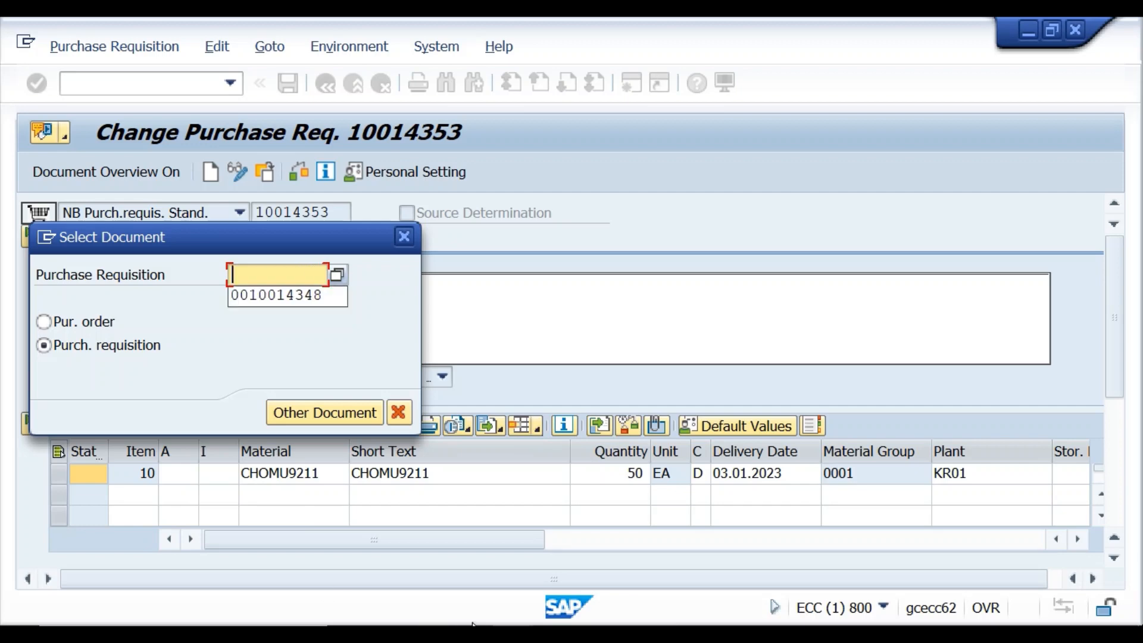
{"action": "mouse_move", "coordinate": [512, 634]}
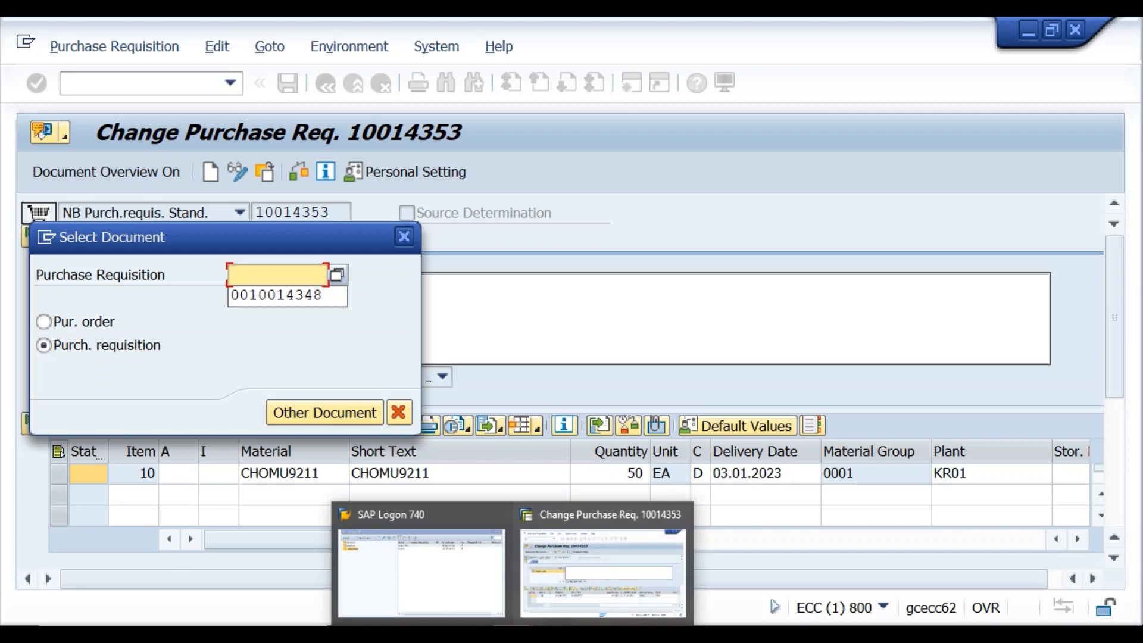
{"action": "left_click", "coordinate": [554, 634]}
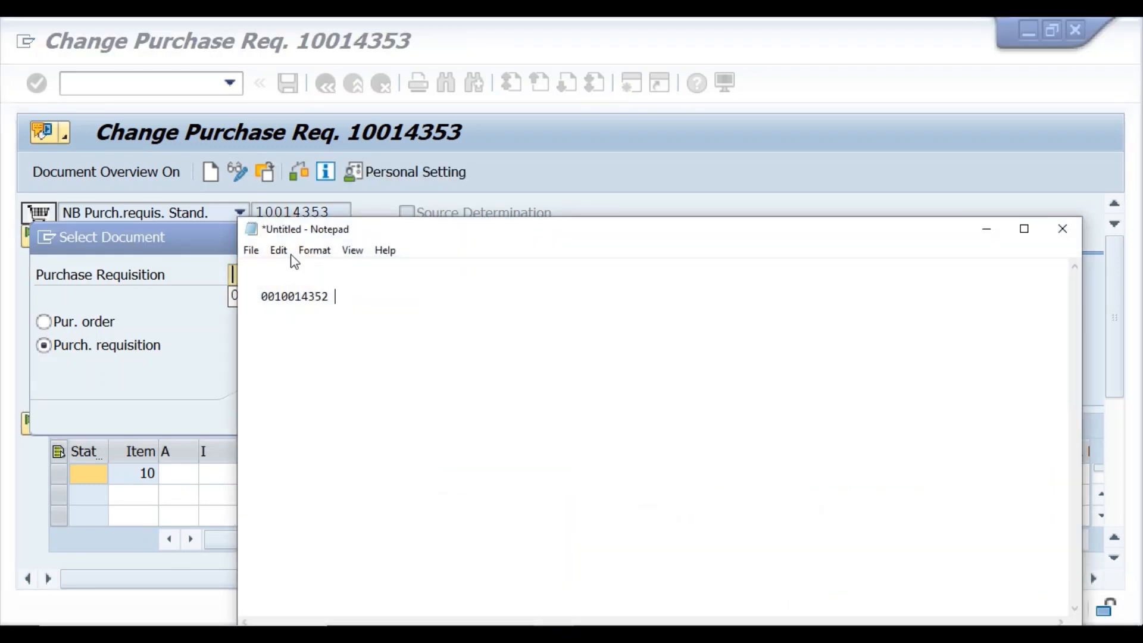
{"action": "left_click_drag", "start_coordinate": [329, 297], "coordinate": [251, 306]}
{"action": "key", "text": "ctrl+c"}
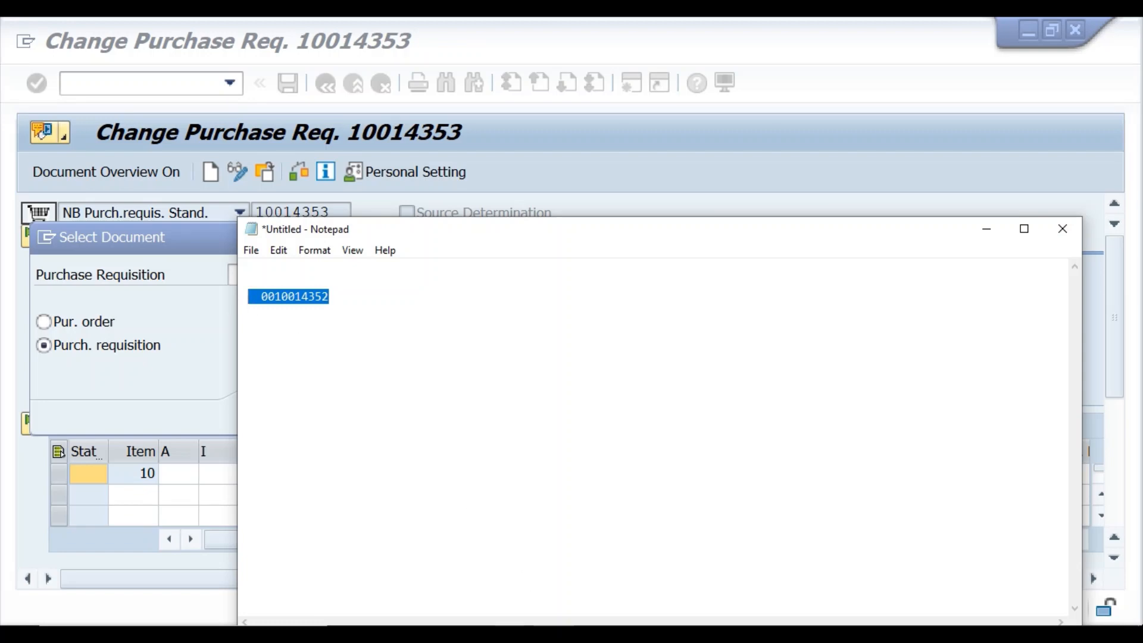
{"action": "mouse_move", "coordinate": [569, 612]}
{"action": "left_click", "coordinate": [558, 577]}
{"action": "left_click", "coordinate": [231, 273]}
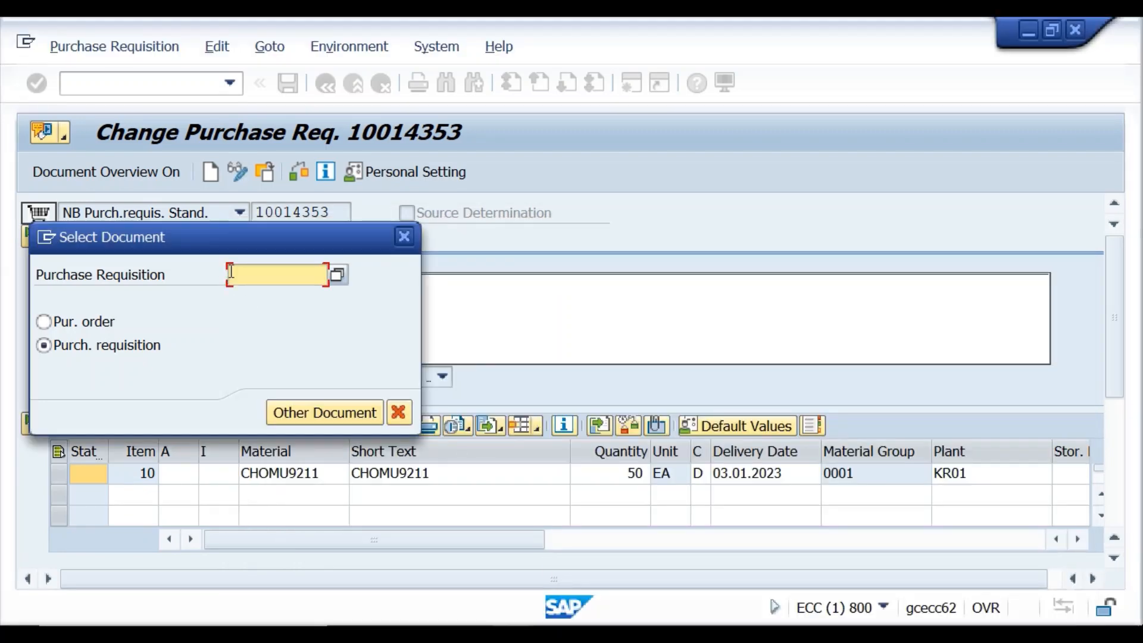
{"action": "key", "text": "ctrl+v"}
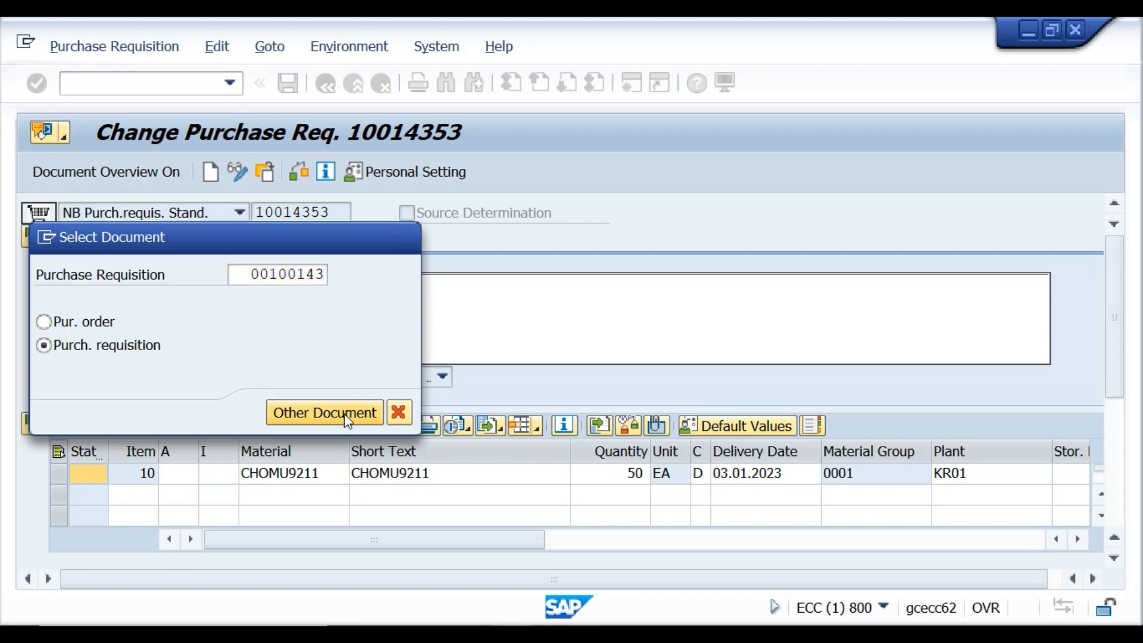
{"action": "left_click", "coordinate": [344, 417]}
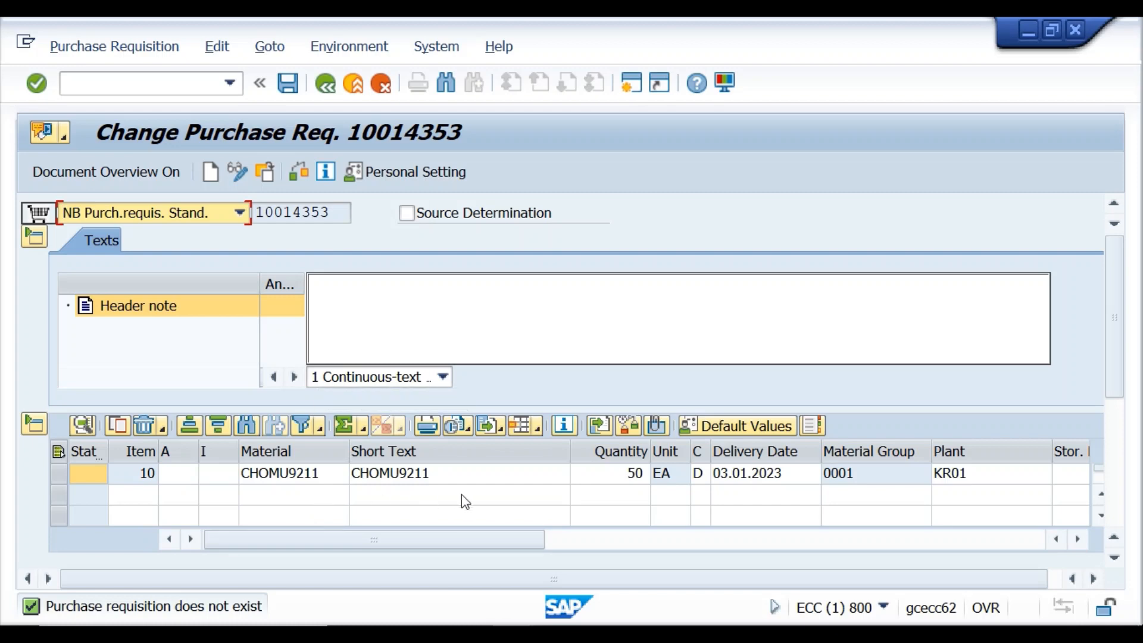
Change item 10's quantity from 50 to 100 in the item grid.
{"action": "left_click", "coordinate": [634, 477]}
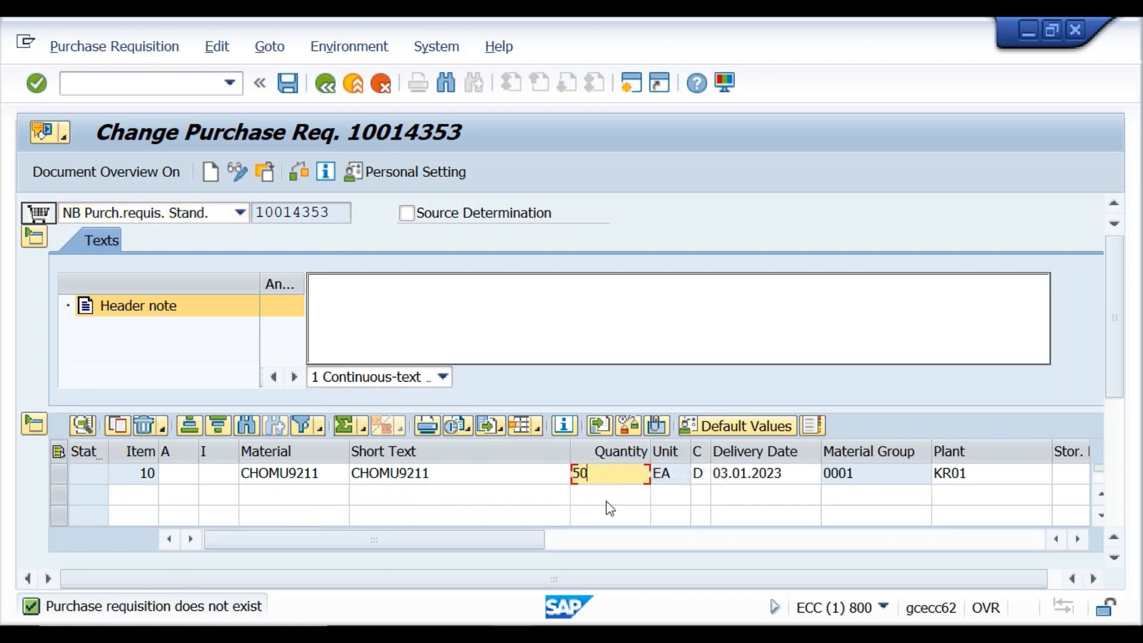
{"action": "key", "text": "BackSpace"}
{"action": "key", "text": "BackSpace"}
{"action": "type", "text": "100"}
{"action": "key", "text": "Return"}
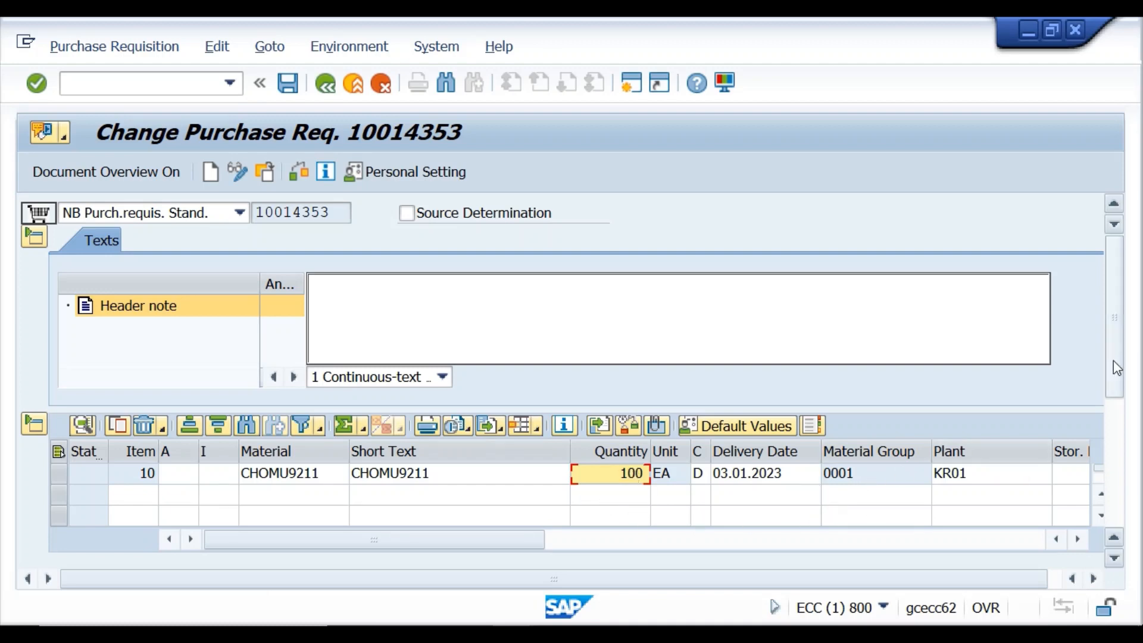
Set the quantity to 30 on the Quantities/Dates tab and check the requisition.
{"action": "left_click_drag", "start_coordinate": [1117, 368], "coordinate": [1136, 474]}
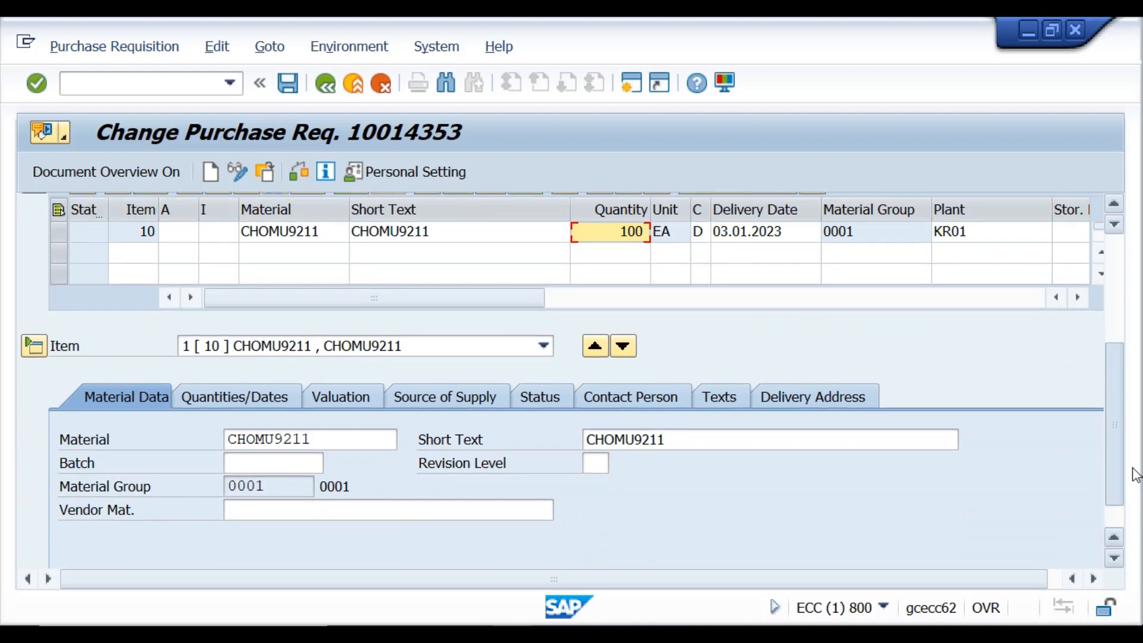
{"action": "left_click", "coordinate": [268, 394]}
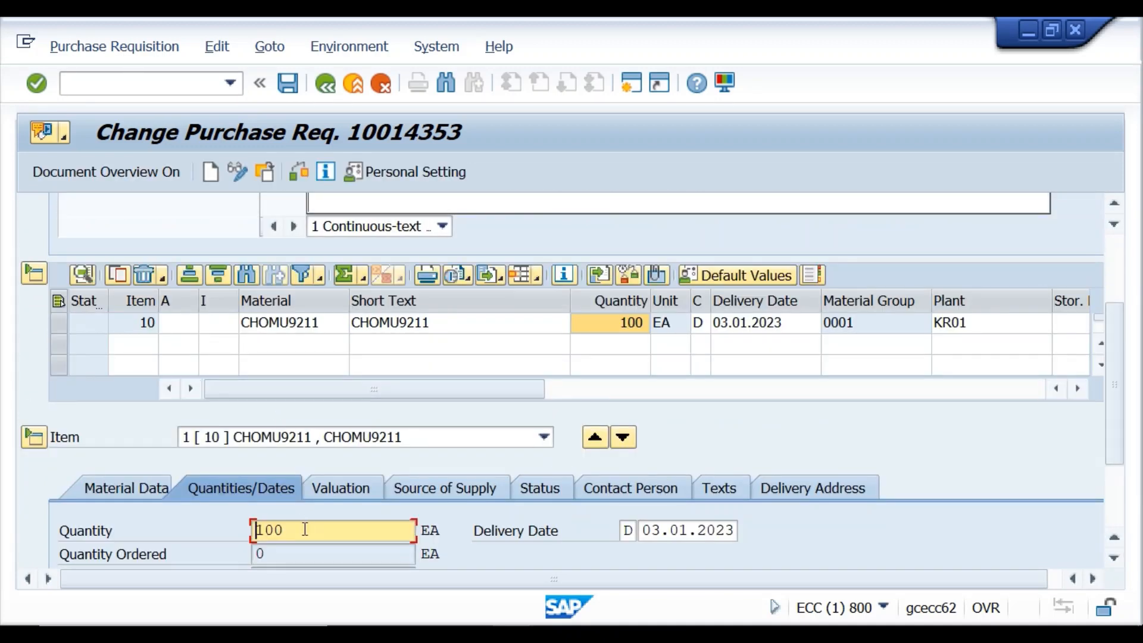
{"action": "key", "text": "BackSpace"}
{"action": "key", "text": "BackSpace"}
{"action": "key", "text": "BackSpace"}
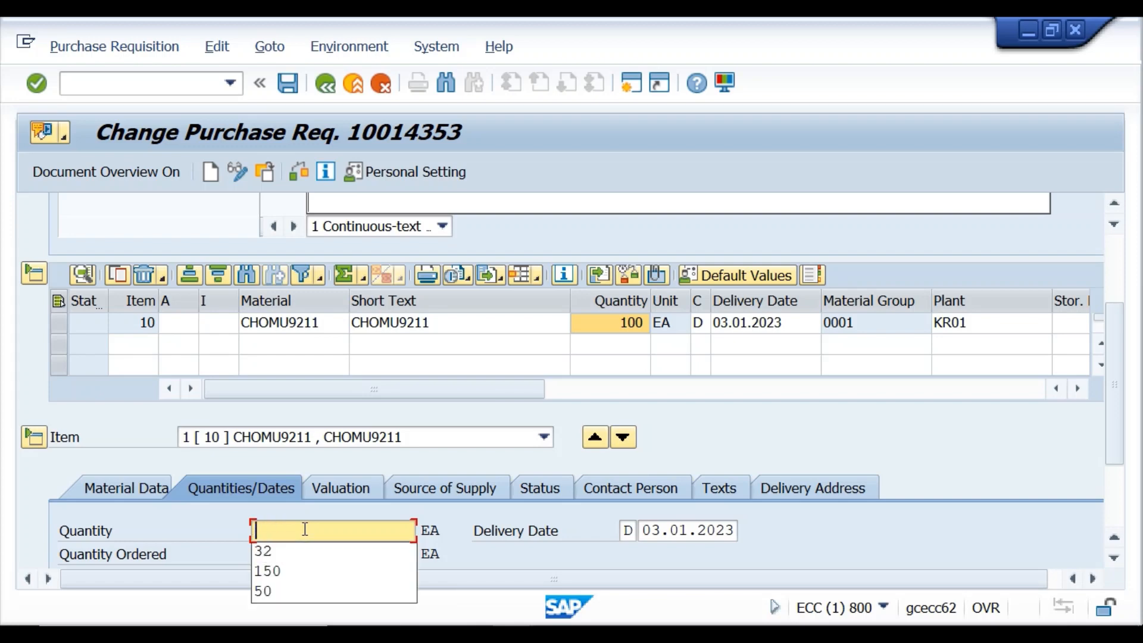
{"action": "type", "text": "30"}
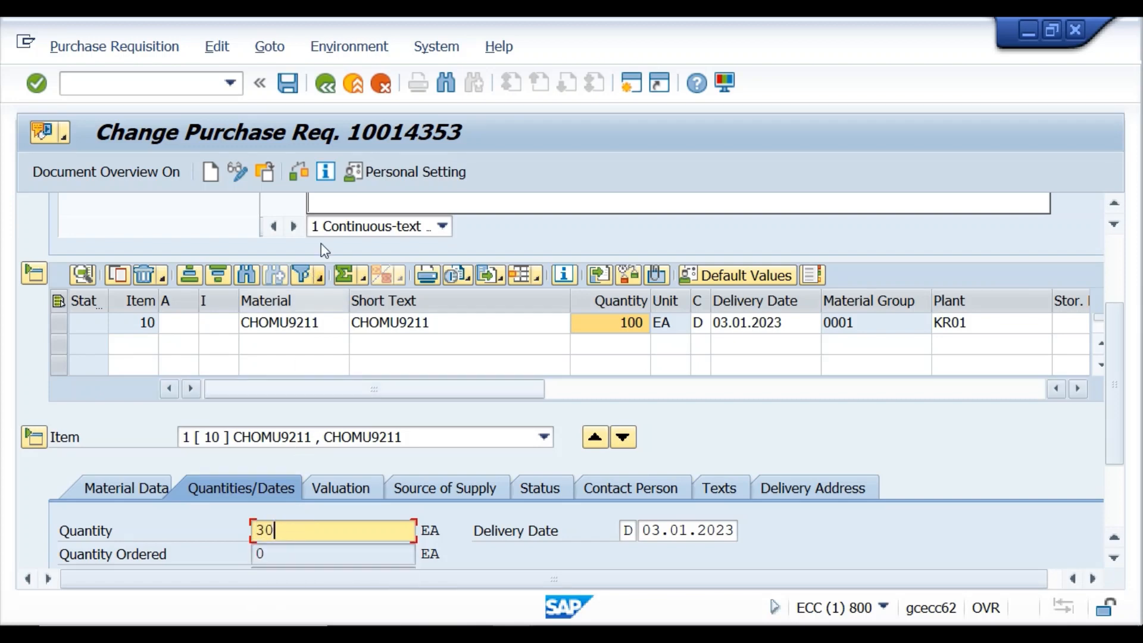
{"action": "left_click", "coordinate": [299, 172]}
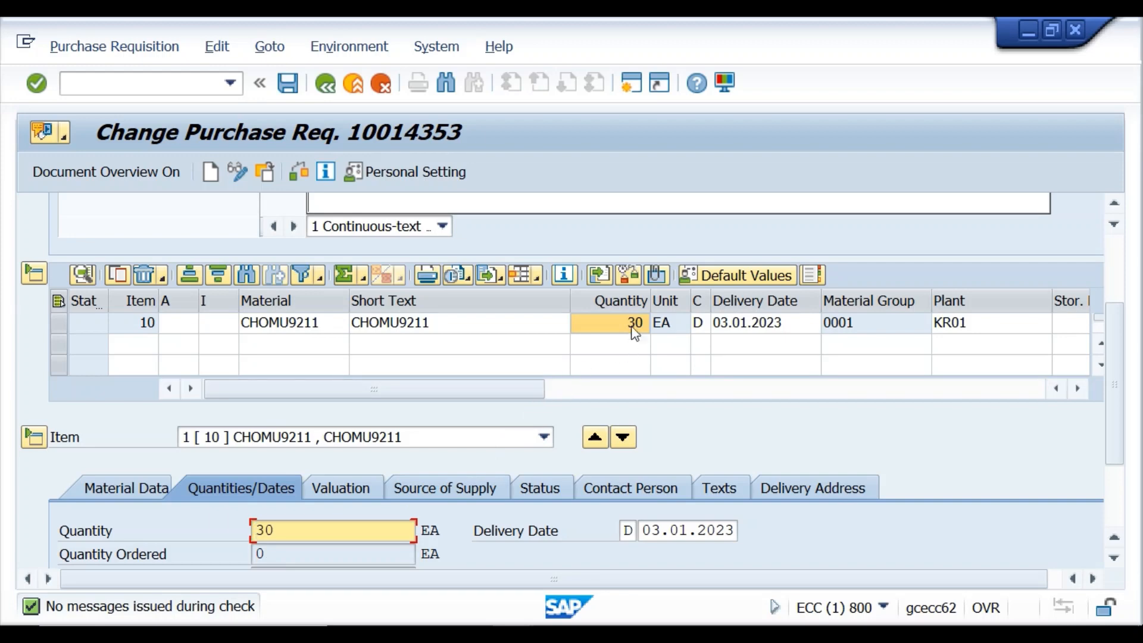
Change item 10's valuation price from 120,00 to 100,00 INR, check, and save requisition 10014353.
{"action": "left_click", "coordinate": [355, 488]}
{"action": "left_click", "coordinate": [286, 526]}
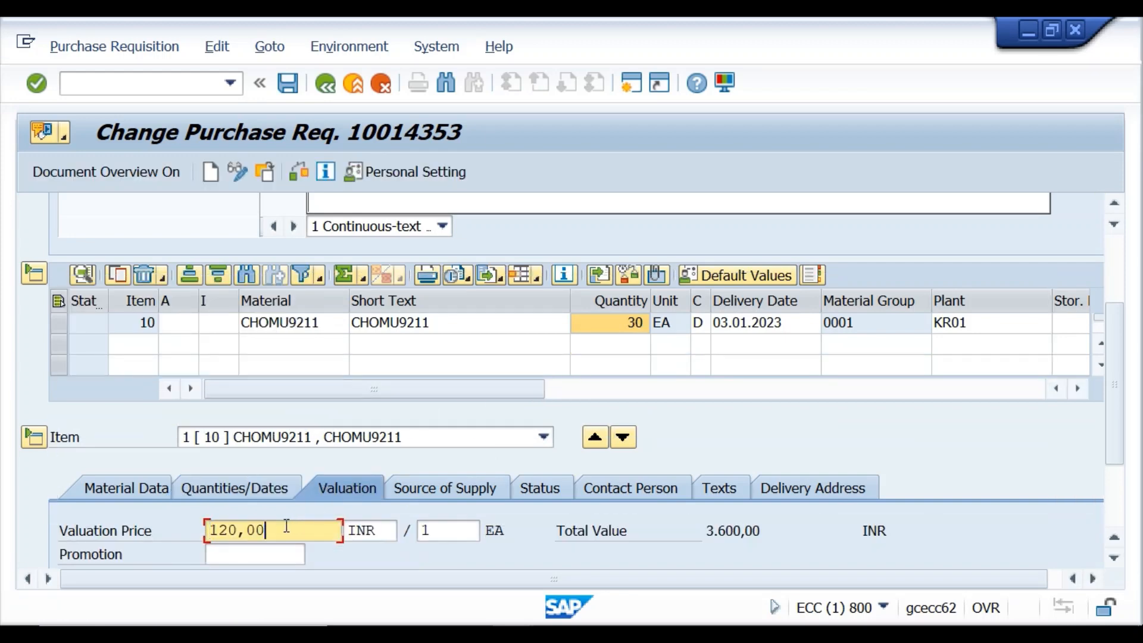
{"action": "key", "text": "BackSpace"}
{"action": "key", "text": "BackSpace"}
{"action": "key", "text": "BackSpace"}
{"action": "key", "text": "BackSpace"}
{"action": "key", "text": "BackSpace"}
{"action": "key", "text": "BackSpace"}
{"action": "type", "text": "100"}
{"action": "left_click", "coordinate": [297, 178]}
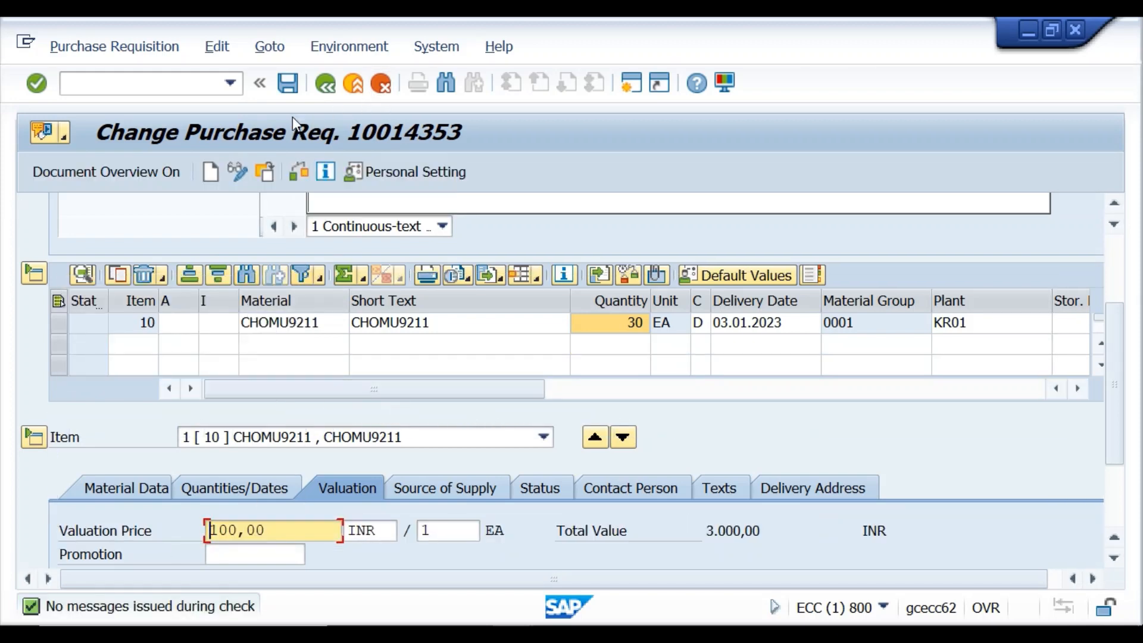
{"action": "left_click", "coordinate": [289, 84]}
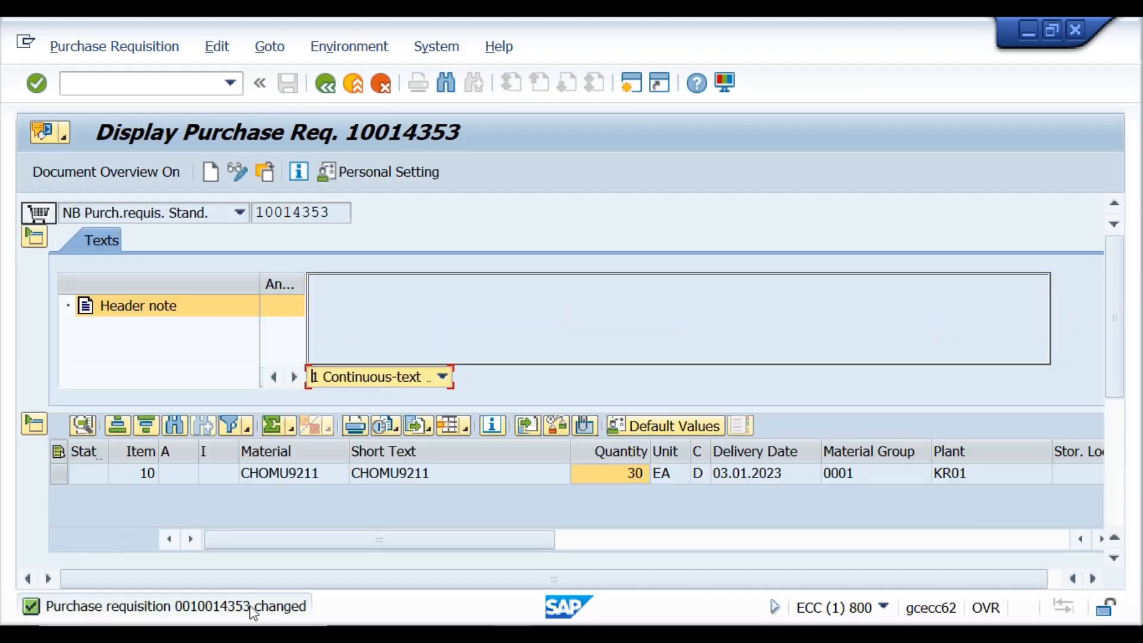
{"action": "double_click", "coordinate": [251, 606]}
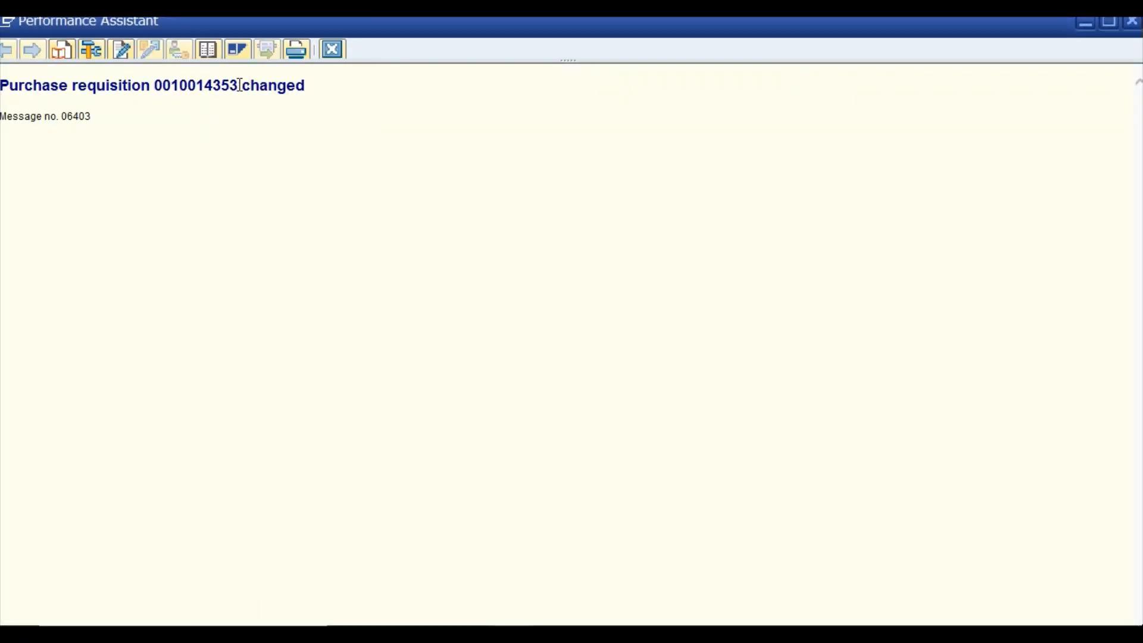
{"action": "left_click_drag", "start_coordinate": [240, 85], "coordinate": [169, 99]}
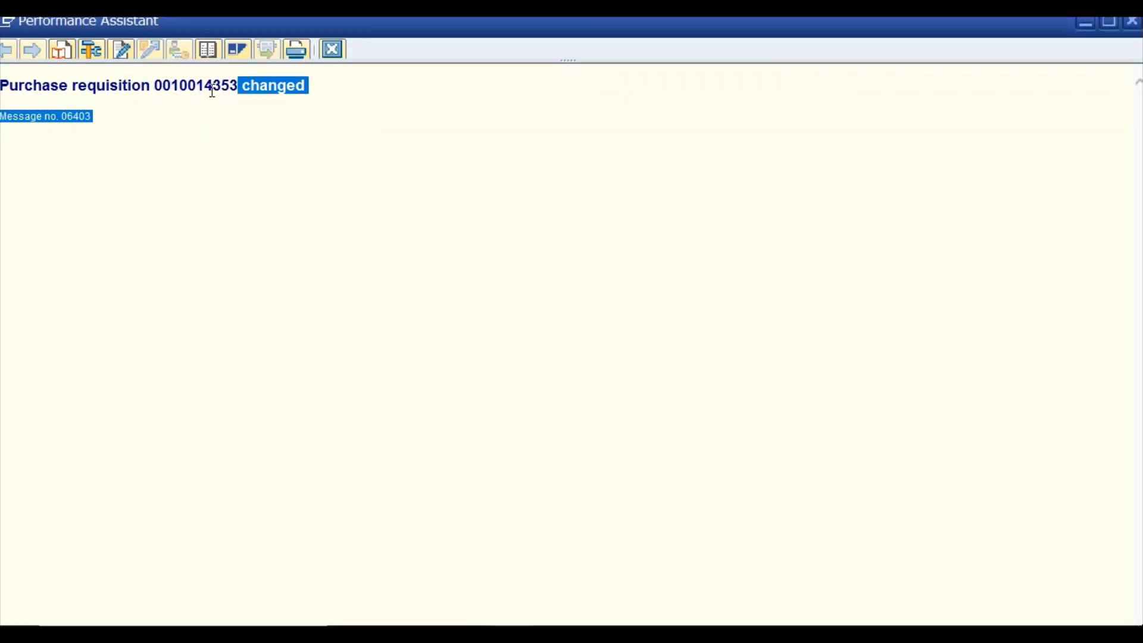
{"action": "left_click_drag", "start_coordinate": [244, 88], "coordinate": [117, 95]}
{"action": "left_click", "coordinate": [56, 118]}
{"action": "left_click_drag", "start_coordinate": [33, 85], "coordinate": [307, 73]}
{"action": "key", "text": "ctrl+c"}
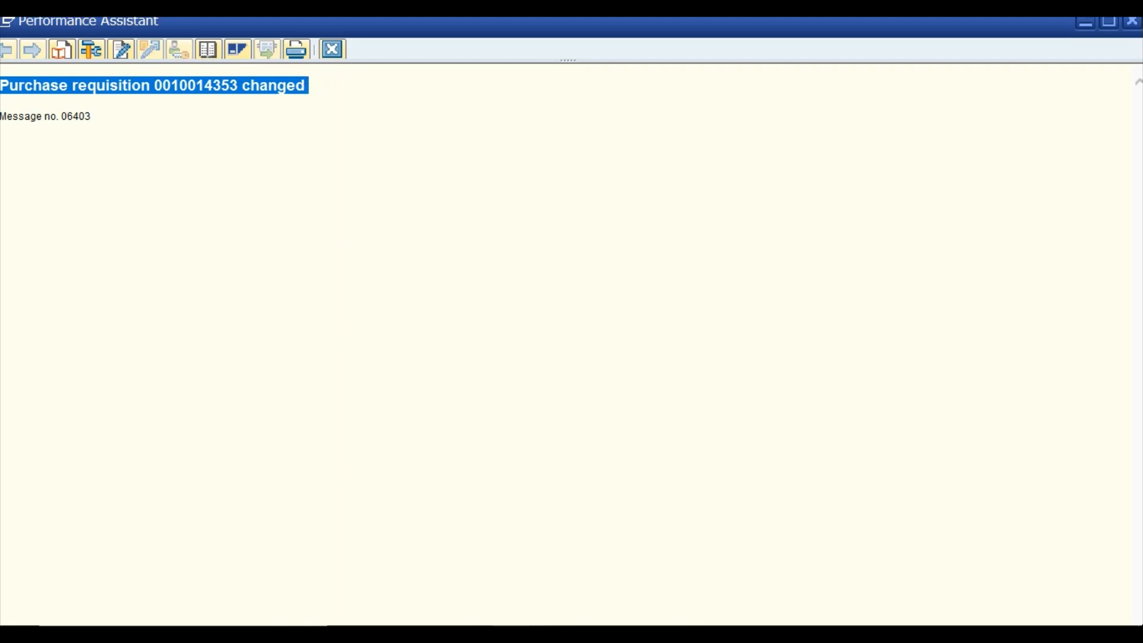
{"action": "key", "text": "alt+Tab"}
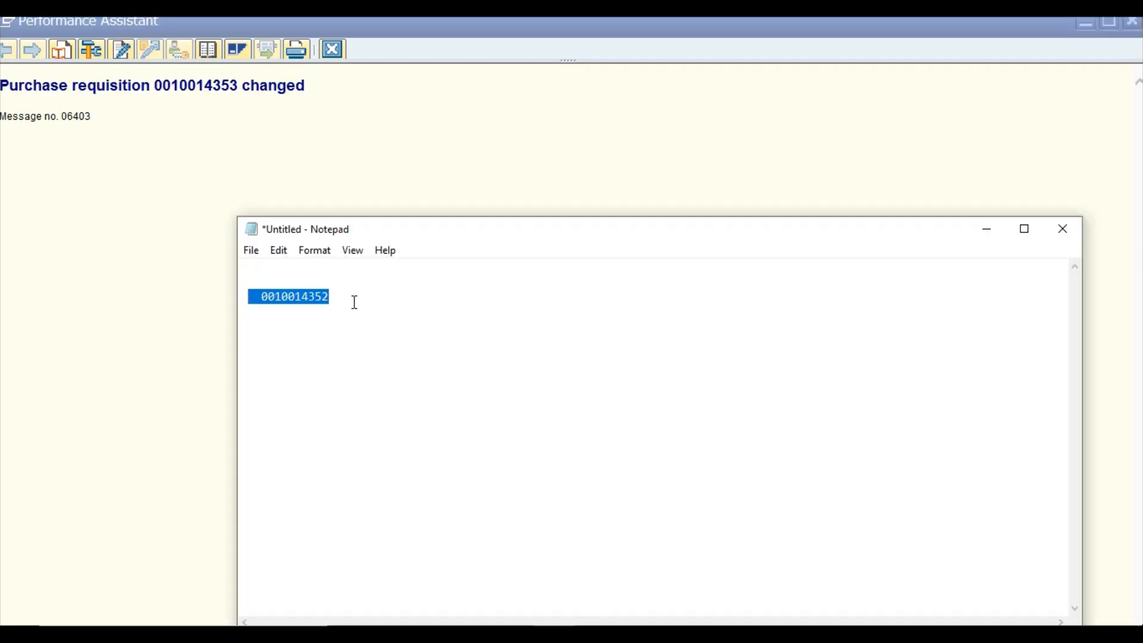
Paste the message below the saved number in Notepad, then put Notepad away and close the message window.
{"action": "left_click", "coordinate": [354, 301]}
{"action": "key", "text": "Return"}
{"action": "key", "text": "Return"}
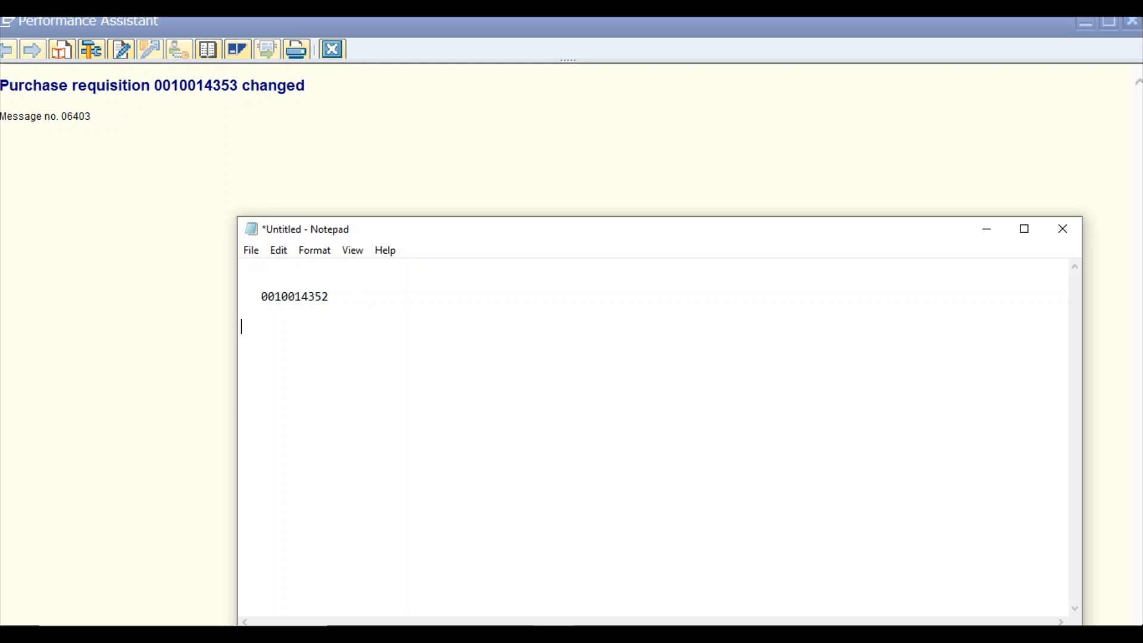
{"action": "key", "text": "ctrl+v"}
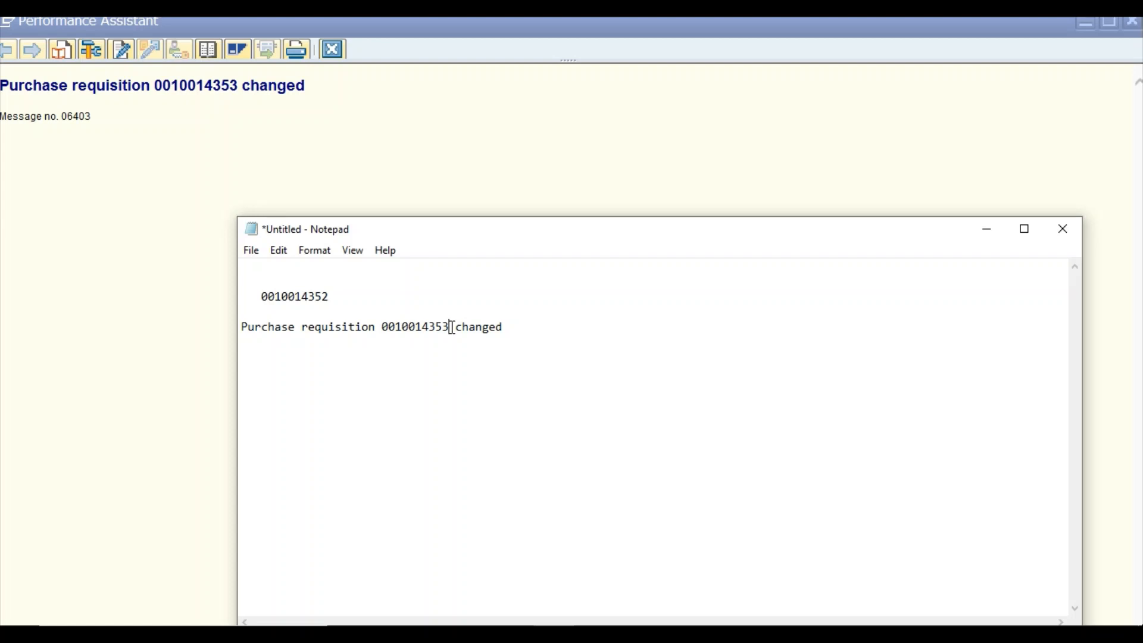
{"action": "left_click_drag", "start_coordinate": [453, 328], "coordinate": [389, 338]}
{"action": "left_click", "coordinate": [441, 399]}
{"action": "left_click", "coordinate": [986, 231]}
{"action": "left_click", "coordinate": [343, 50]}
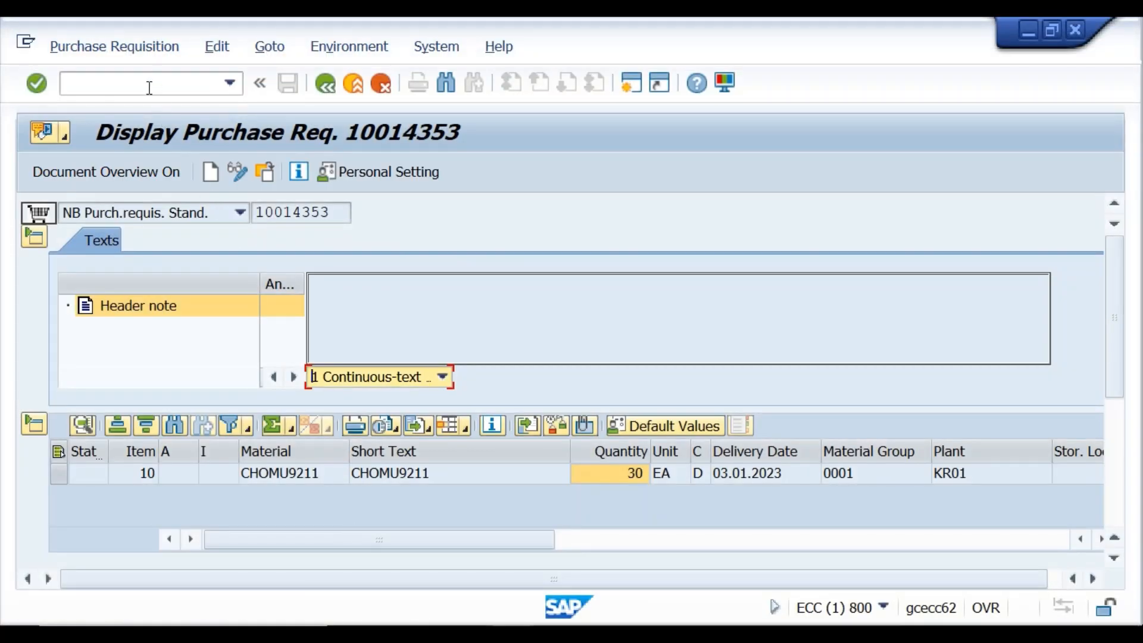
Display requisition 10014353 in ME53N using the number copied from the Notepad notes.
{"action": "left_click", "coordinate": [149, 83]}
{"action": "type", "text": "/nme53"}
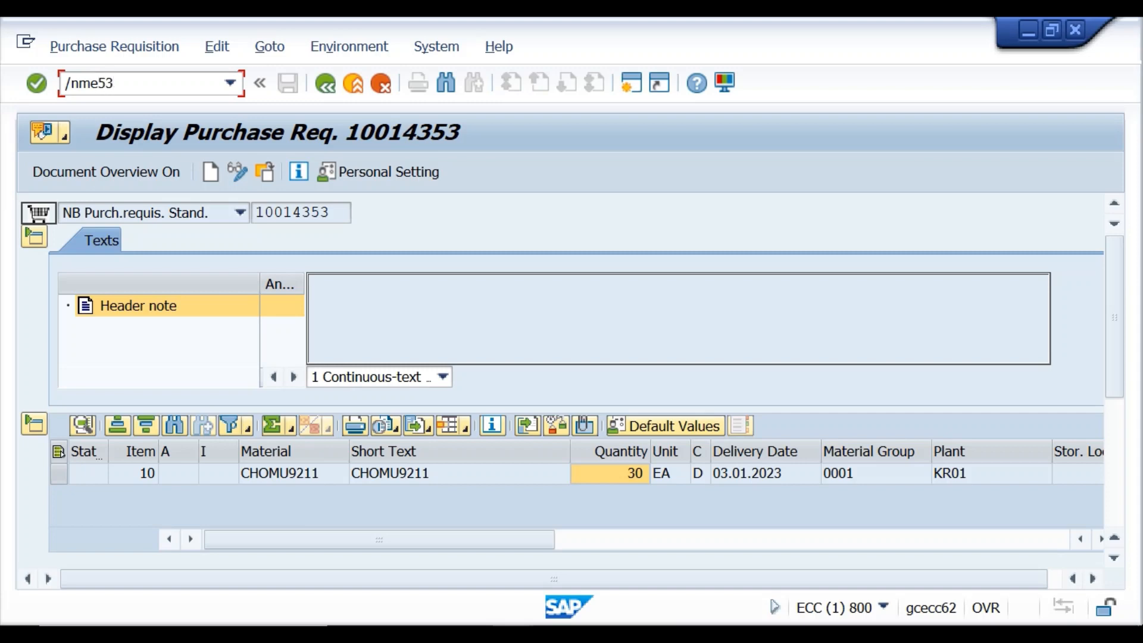
{"action": "type", "text": "n"}
{"action": "key", "text": "Return"}
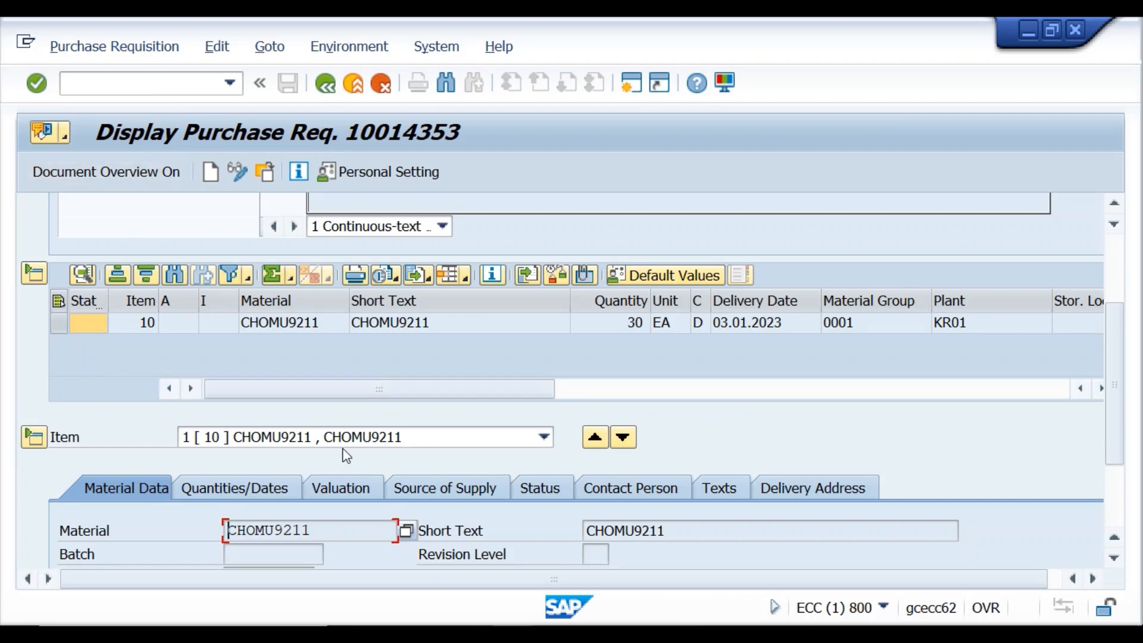
{"action": "left_click", "coordinate": [265, 179]}
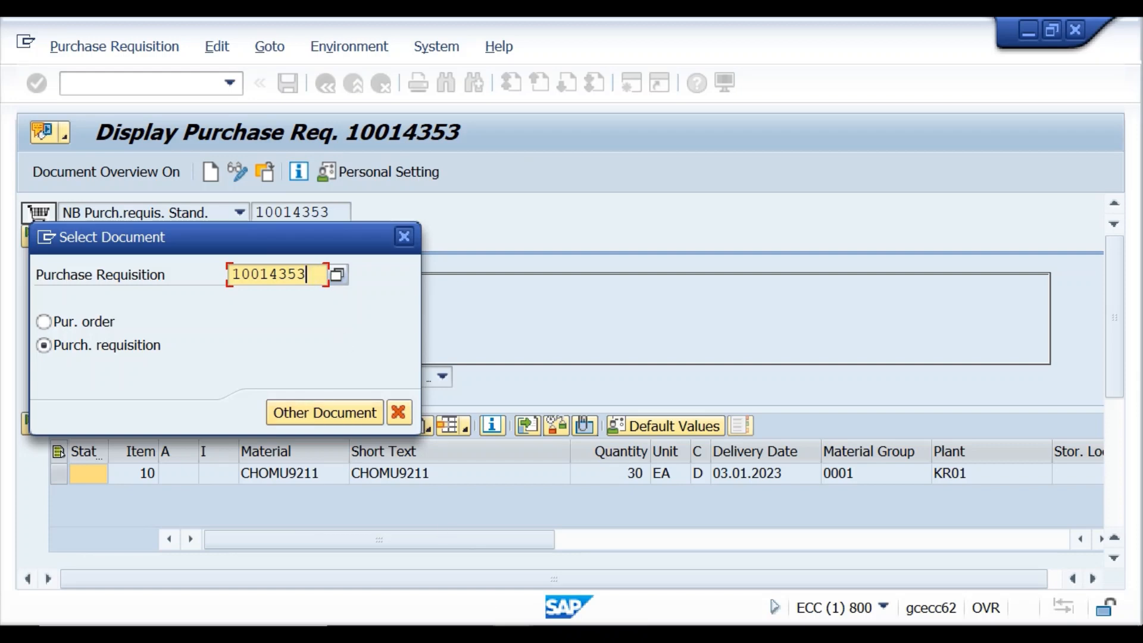
{"action": "left_click", "coordinate": [562, 593]}
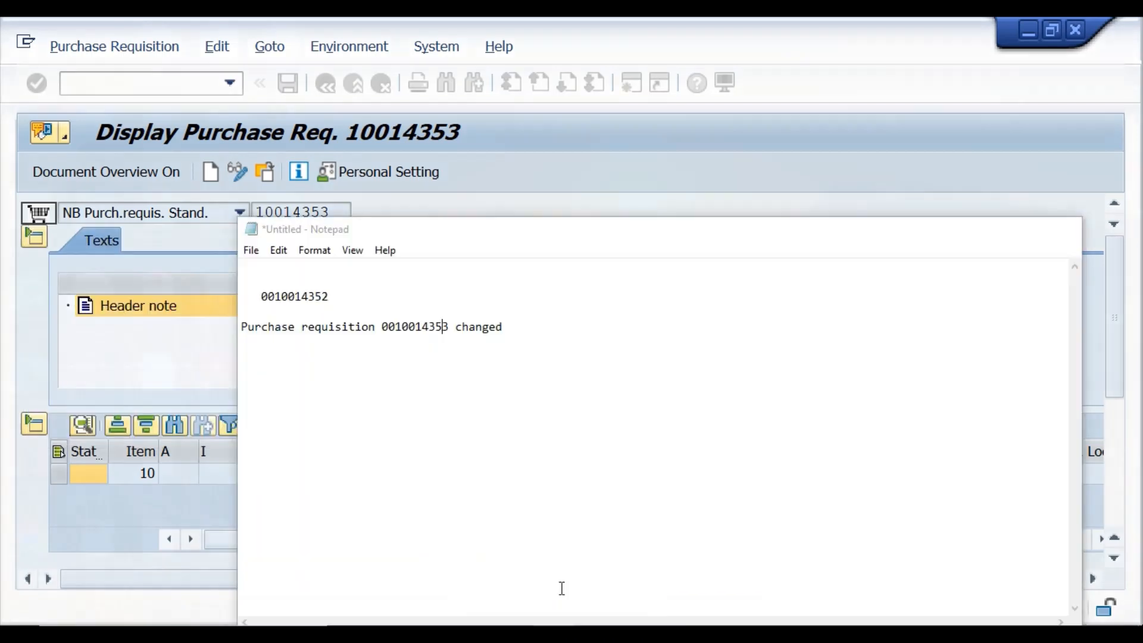
{"action": "left_click_drag", "start_coordinate": [448, 327], "coordinate": [383, 327]}
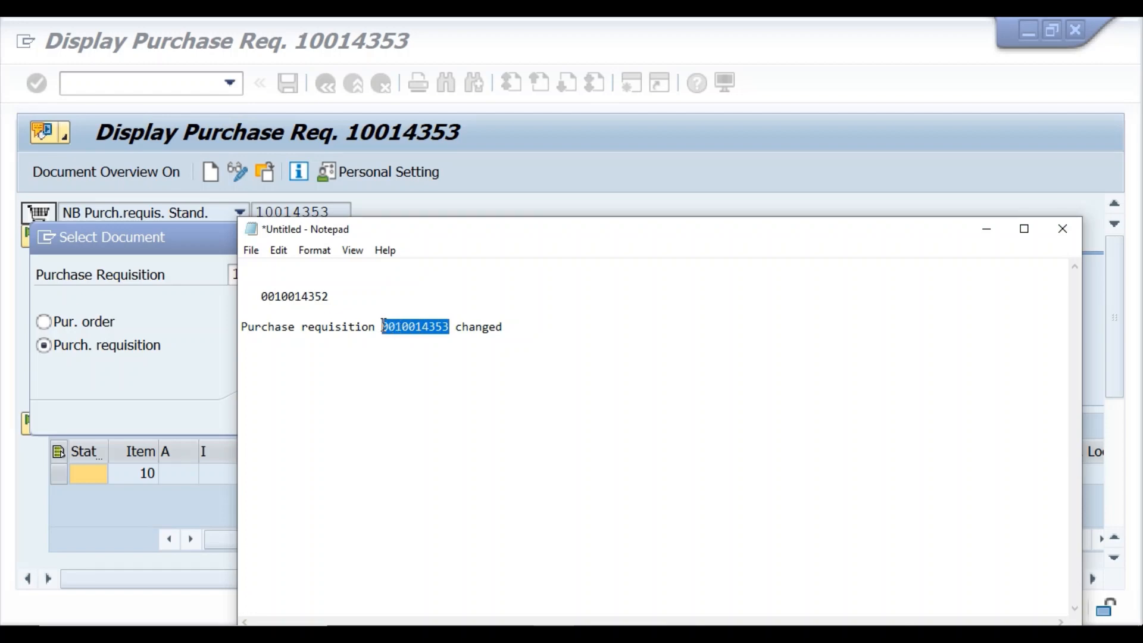
{"action": "left_click", "coordinate": [584, 581]}
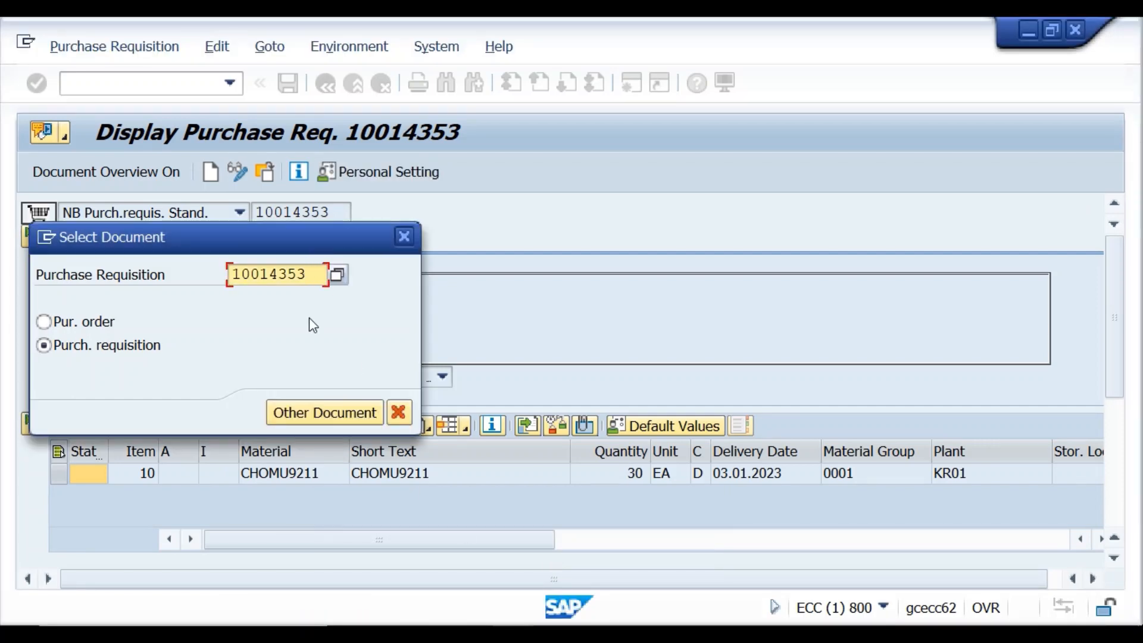
{"action": "left_click", "coordinate": [332, 424]}
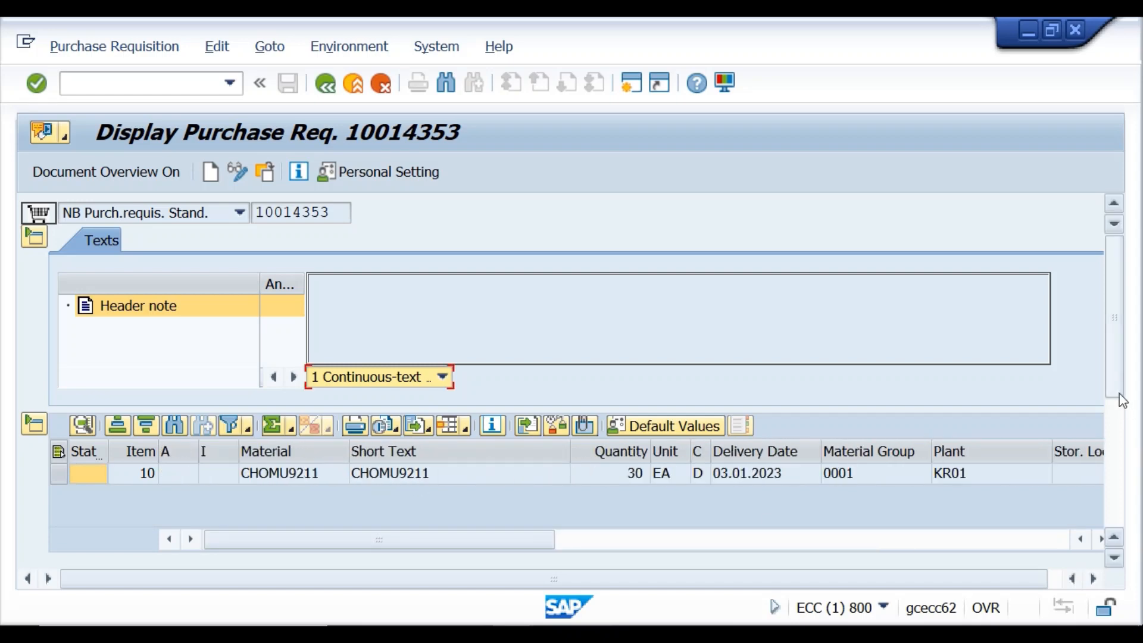
Check the item's 100,00 INR valuation, then go back to SAP Easy Access.
{"action": "left_click_drag", "start_coordinate": [1115, 393], "coordinate": [1127, 483]}
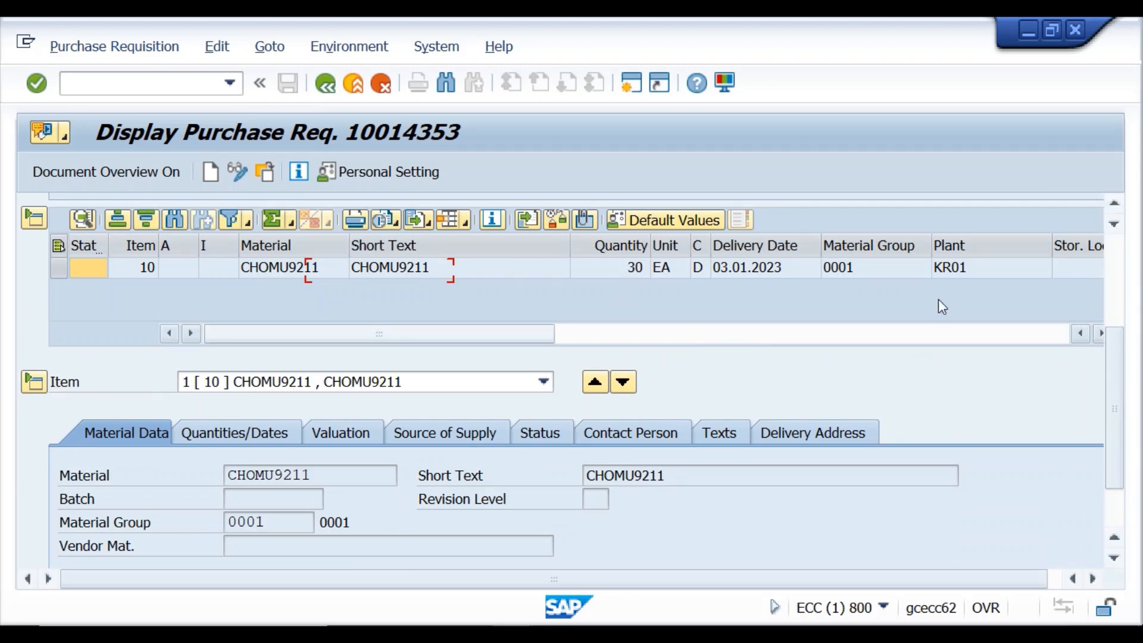
{"action": "left_click_drag", "start_coordinate": [1111, 388], "coordinate": [1118, 411]}
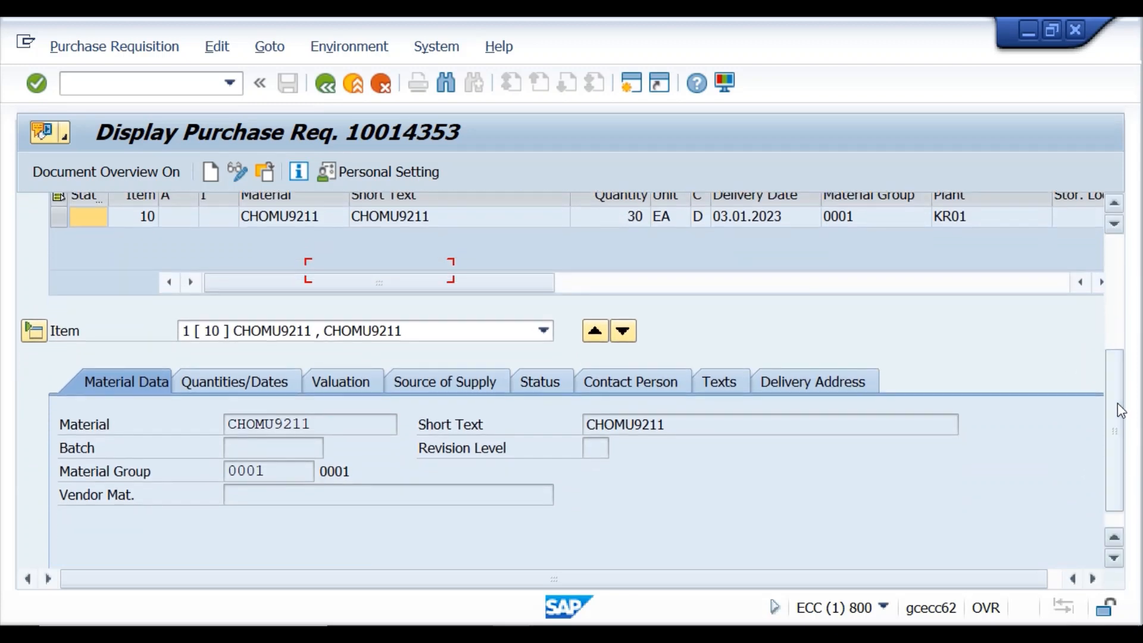
{"action": "left_click", "coordinate": [339, 385]}
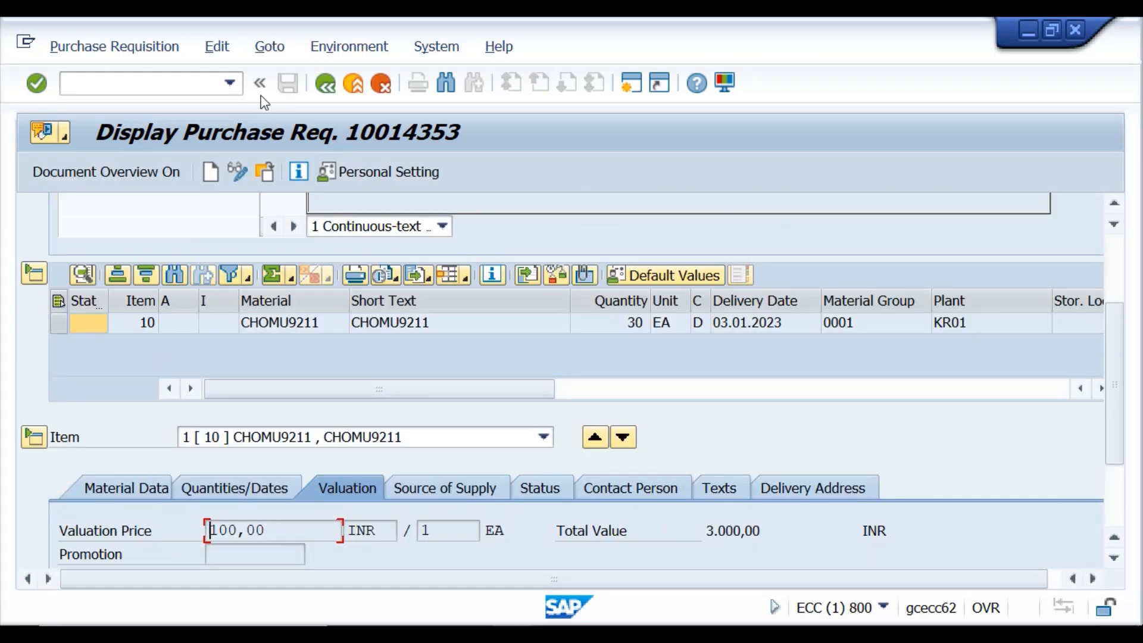
{"action": "left_click", "coordinate": [325, 84]}
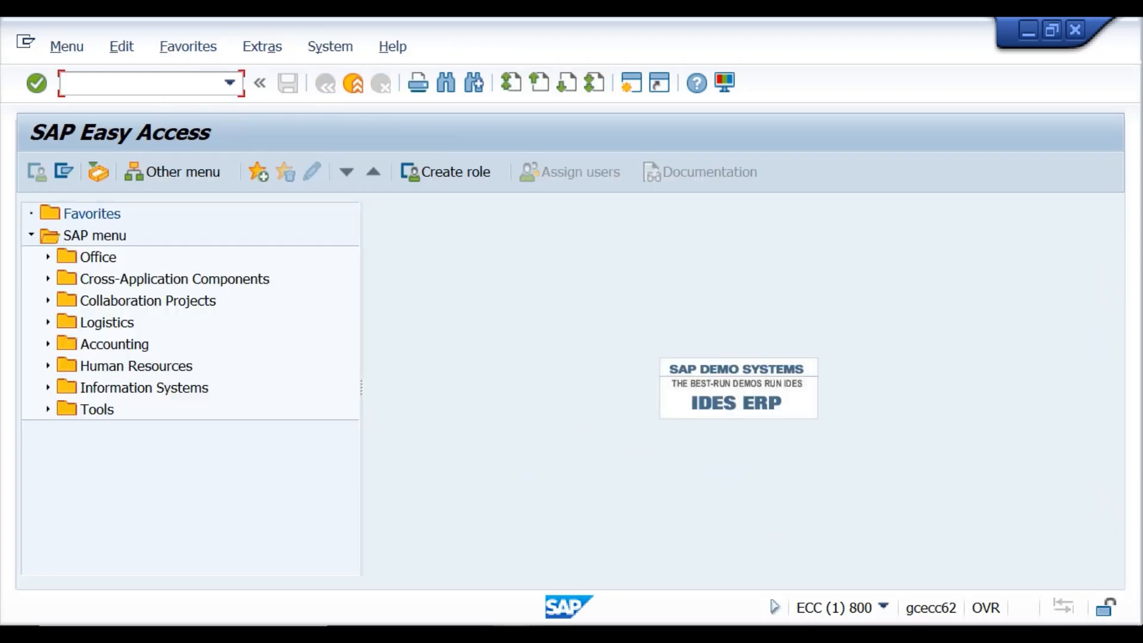
Run /nme53n to redisplay requisition 10014353: item 10 CHOMU9211, 30 EA, 100,00 INR, total 3.000,00.
{"action": "mouse_move", "coordinate": [513, 634]}
{"action": "key", "text": "Return"}
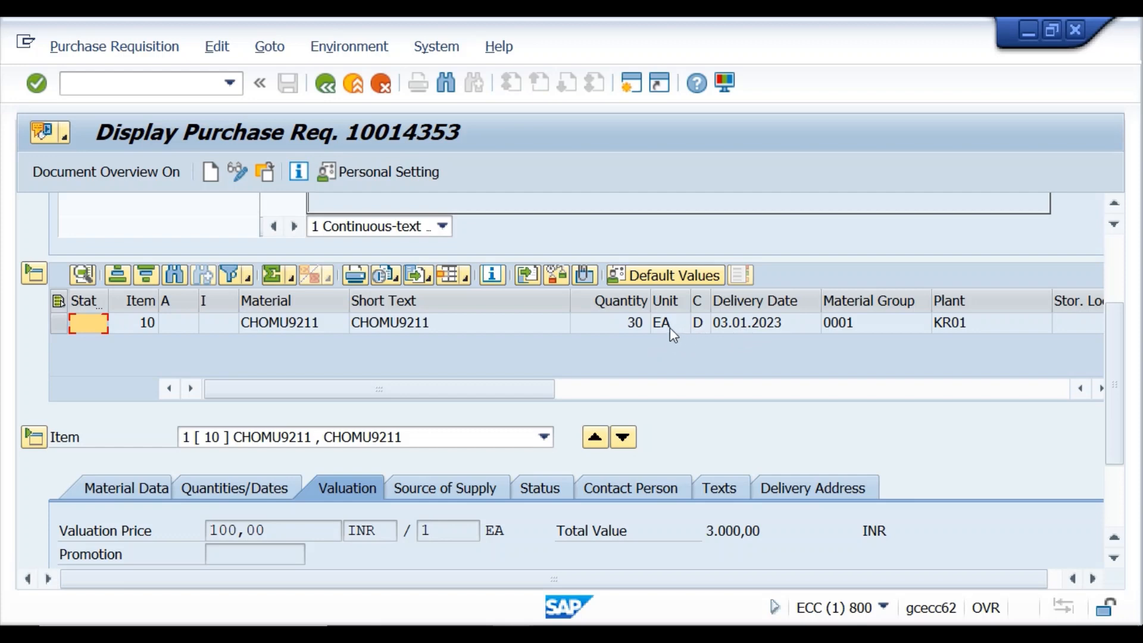
Select the KR01 plant cell, review the default-plant note in the Lecture-17 Word notes, and return to SAP.
{"action": "left_click", "coordinate": [959, 324]}
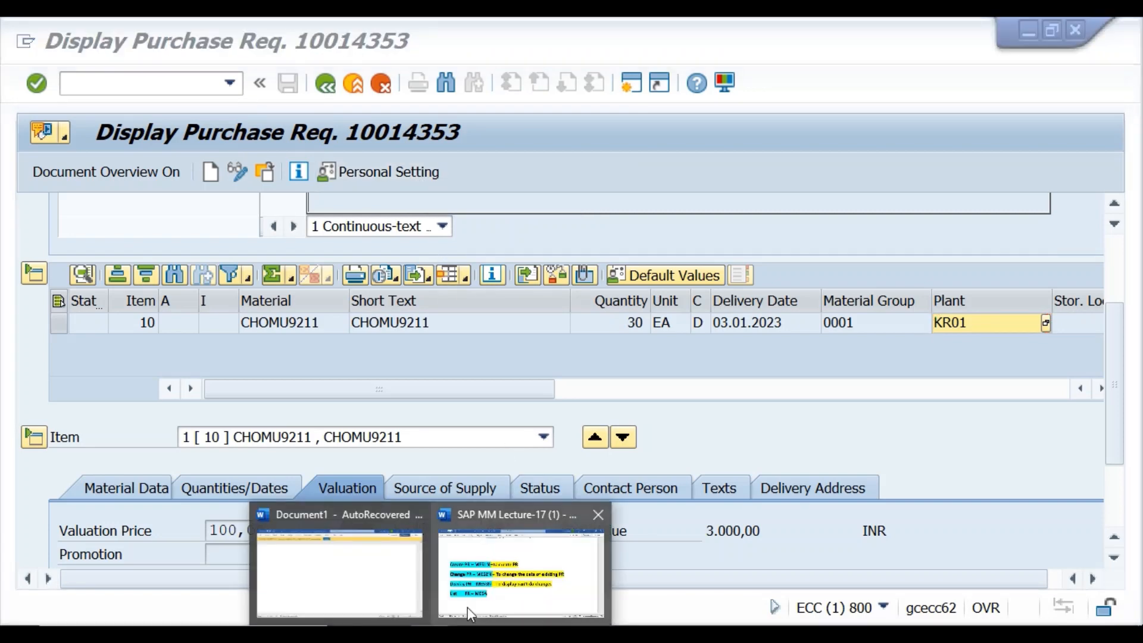
{"action": "left_click", "coordinate": [467, 607]}
{"action": "scroll", "coordinate": [446, 423], "scroll_direction": "down", "scroll_amount": 15}
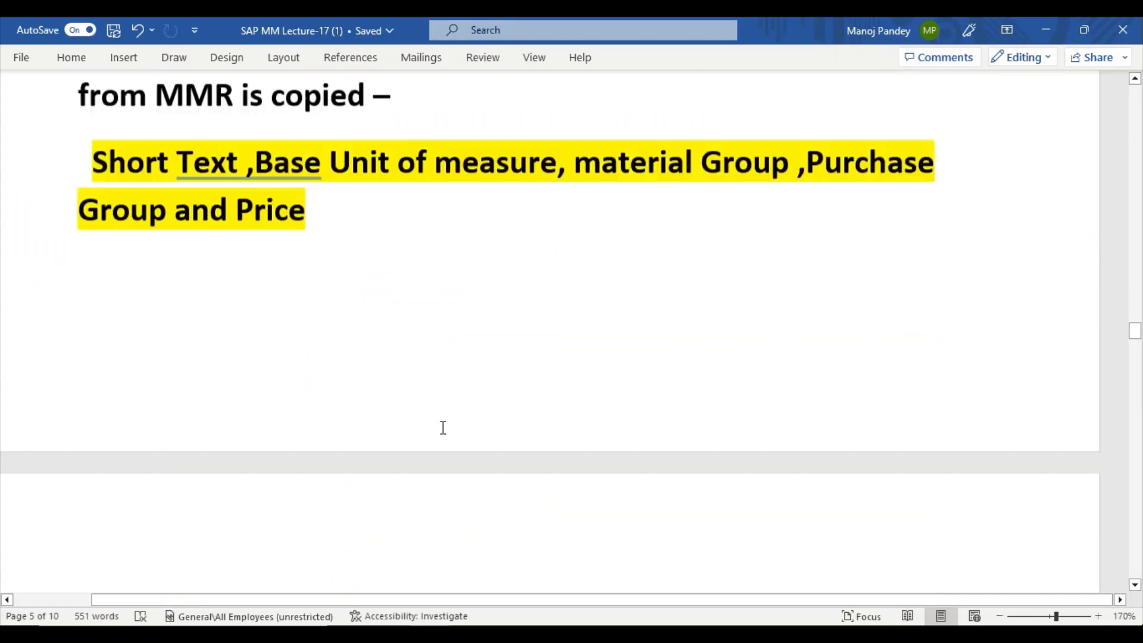
{"action": "scroll", "coordinate": [443, 428], "scroll_direction": "down", "scroll_amount": 15}
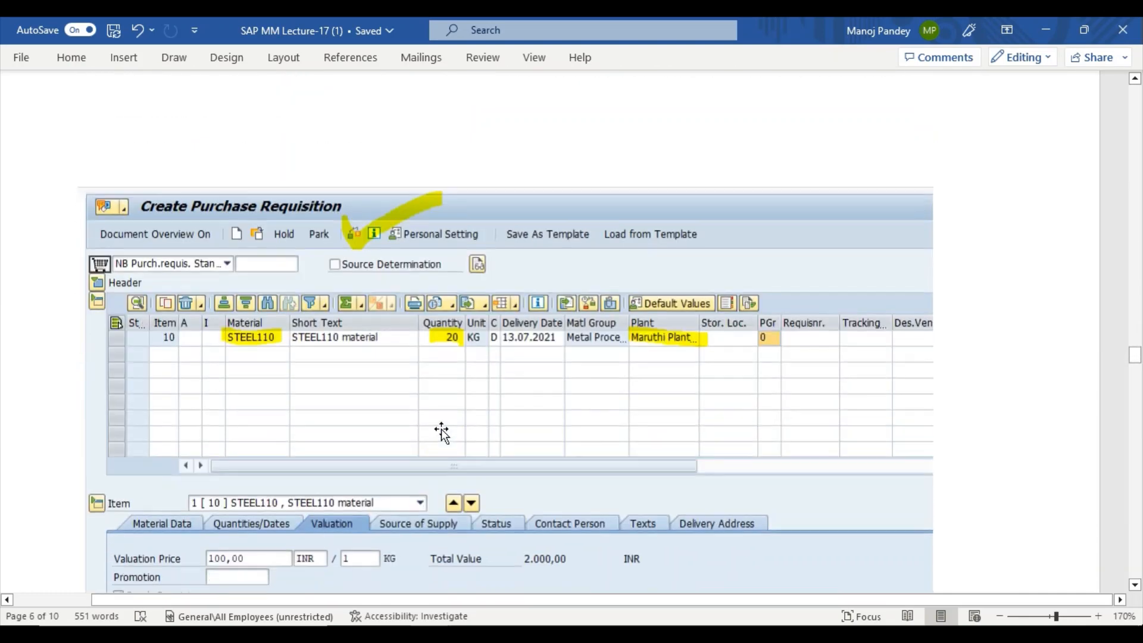
{"action": "scroll", "coordinate": [443, 428], "scroll_direction": "down", "scroll_amount": 10}
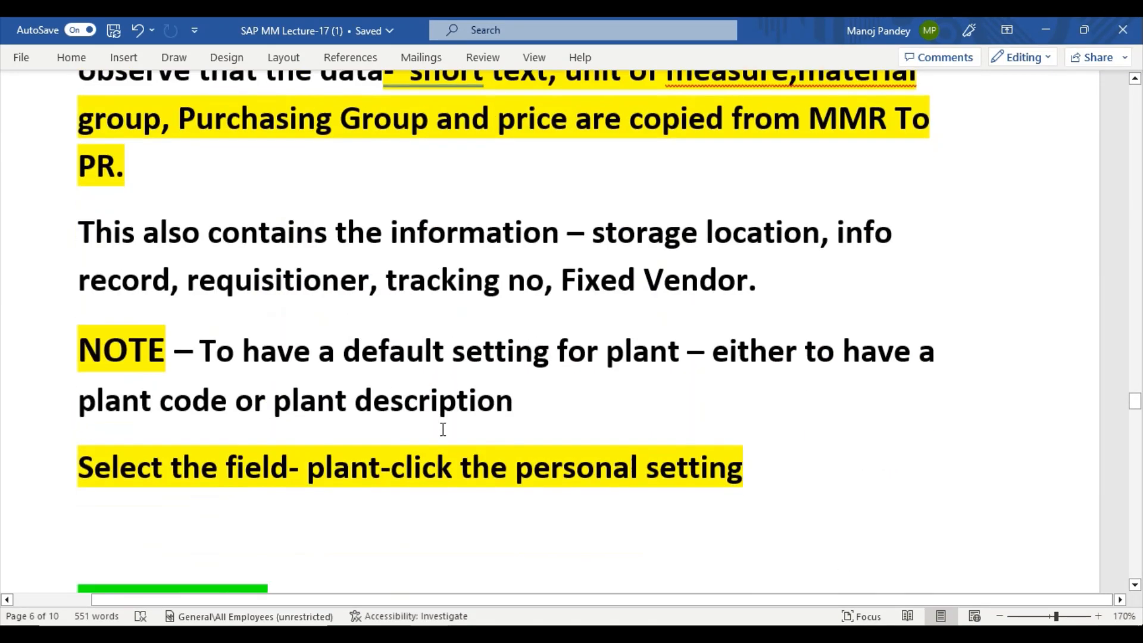
{"action": "left_click", "coordinate": [197, 330]}
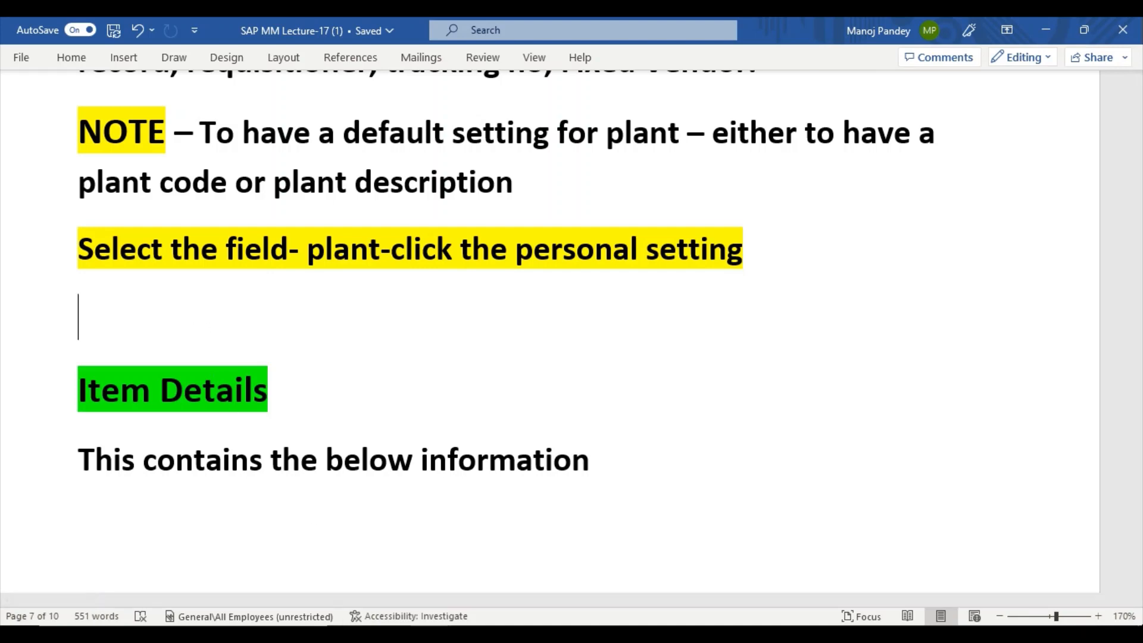
{"action": "left_click", "coordinate": [603, 556]}
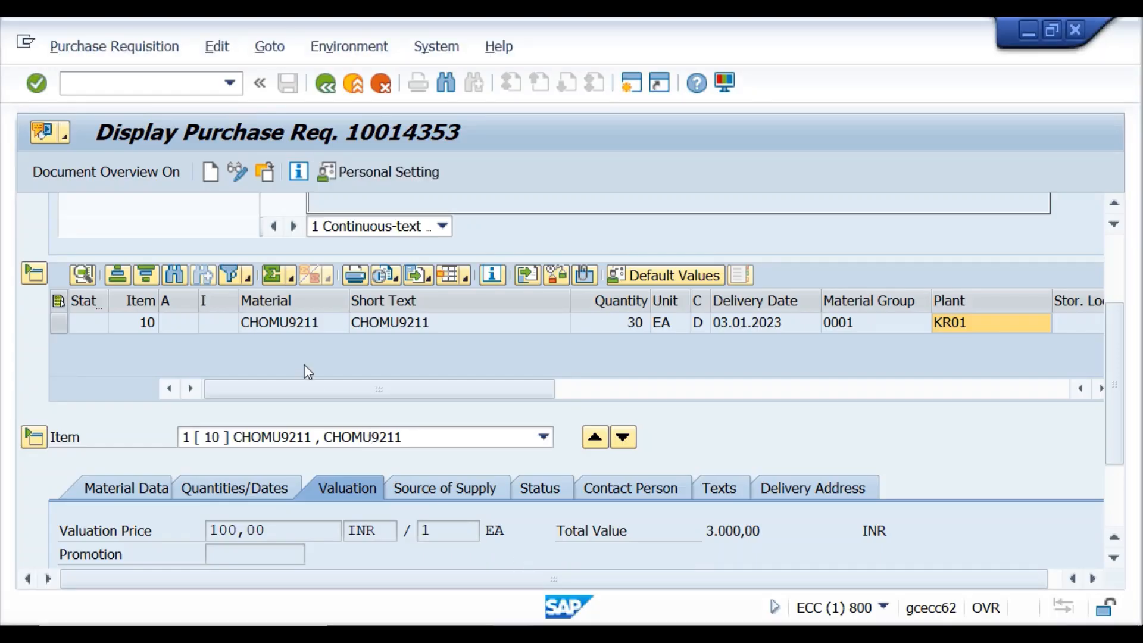
Snip the Display Purchase Req. 10014353 screen and highlight its Personal Setting area in yellow.
{"action": "key", "text": "super"}
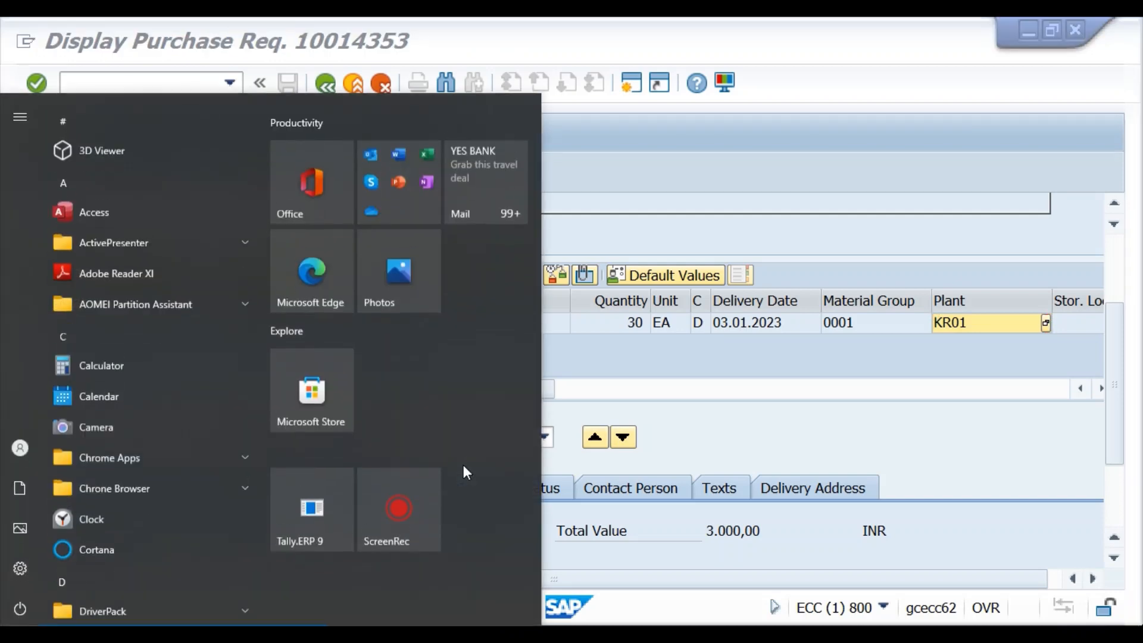
{"action": "key", "text": "super"}
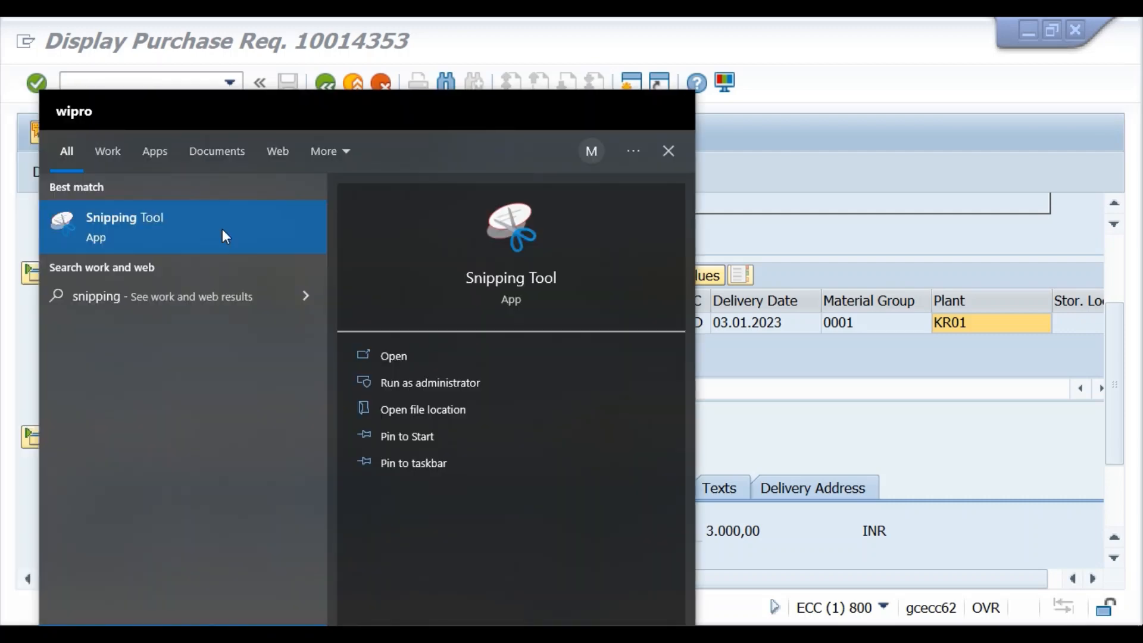
{"action": "left_click", "coordinate": [223, 230]}
{"action": "left_click", "coordinate": [471, 224]}
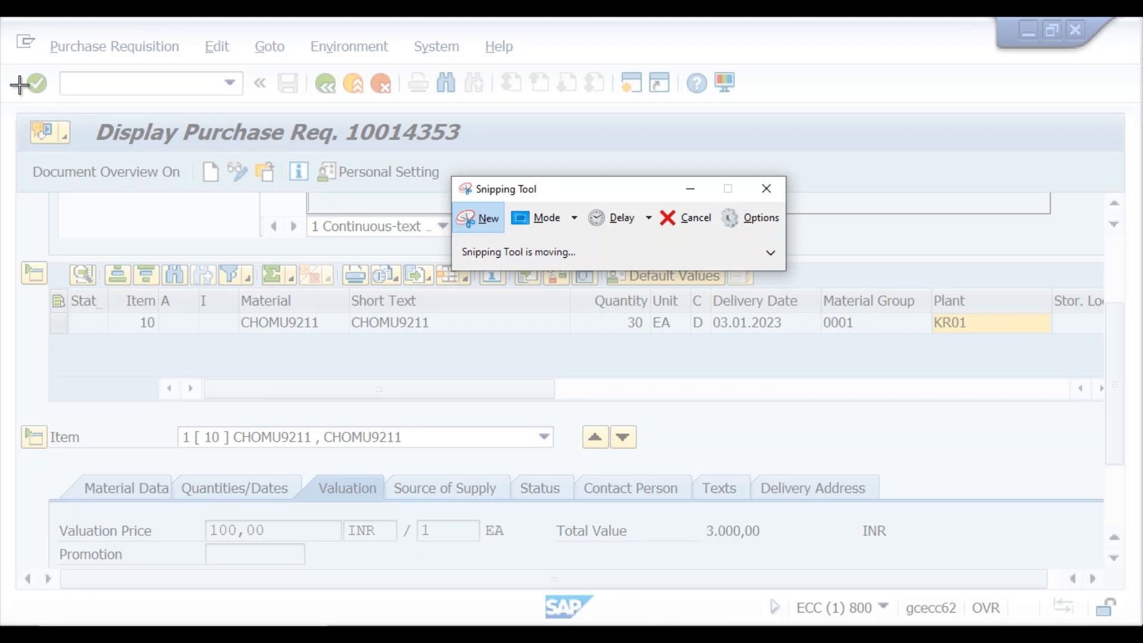
{"action": "left_click_drag", "start_coordinate": [17, 109], "coordinate": [1141, 625]}
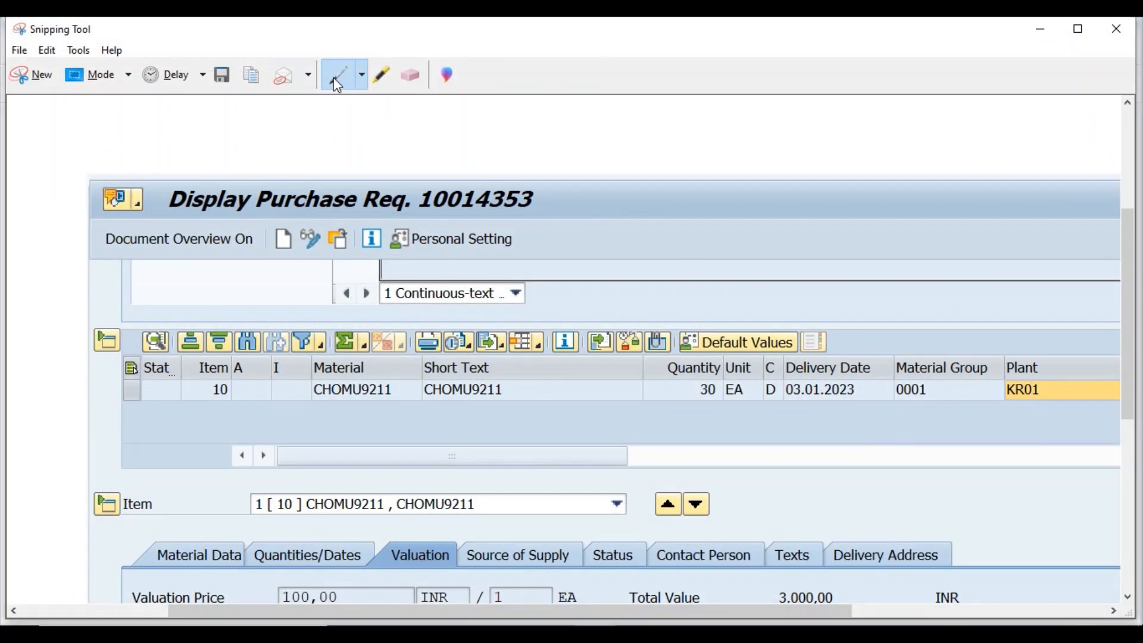
{"action": "left_click", "coordinate": [387, 77]}
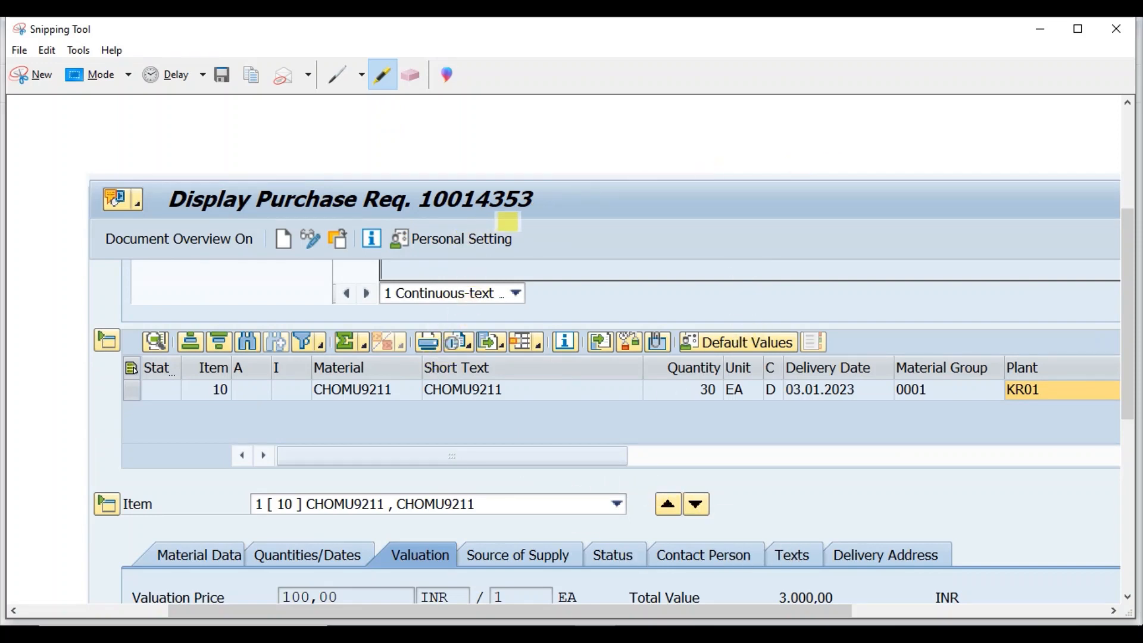
{"action": "mouse_move", "coordinate": [504, 221]}
{"action": "left_mouse_down"}
{"action": "mouse_move", "coordinate": [396, 230]}
{"action": "mouse_move", "coordinate": [394, 268]}
{"action": "mouse_move", "coordinate": [536, 258]}
{"action": "mouse_move", "coordinate": [529, 234]}
{"action": "left_mouse_up"}
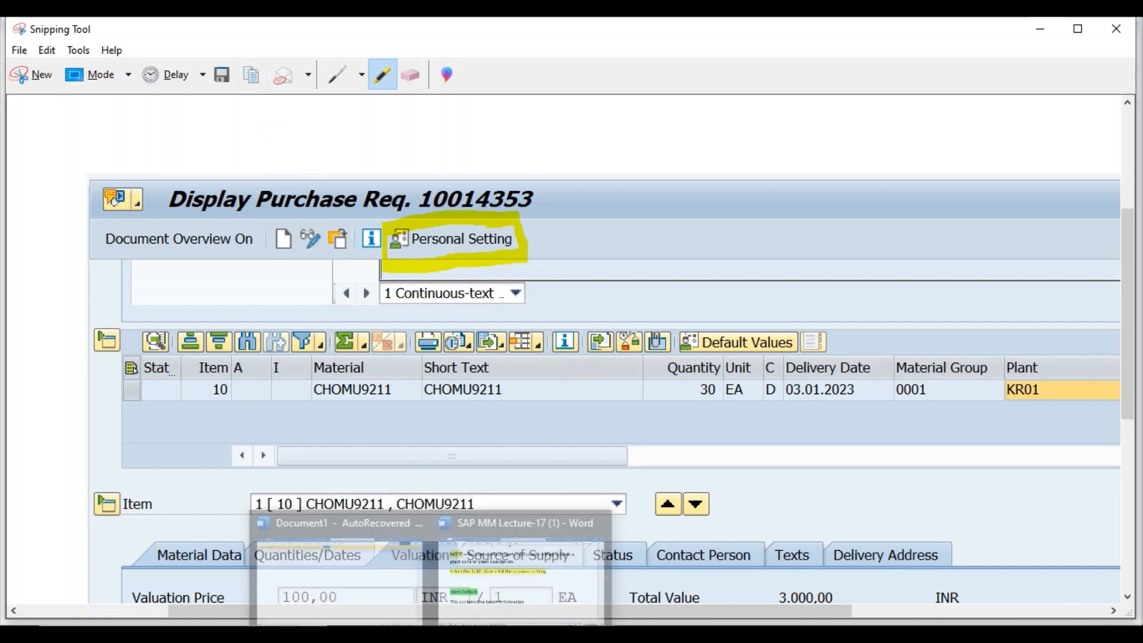
Paste the highlighted snip under the default plant note in Word, add a blank line after it, and return to SAP.
{"action": "left_click", "coordinate": [468, 602]}
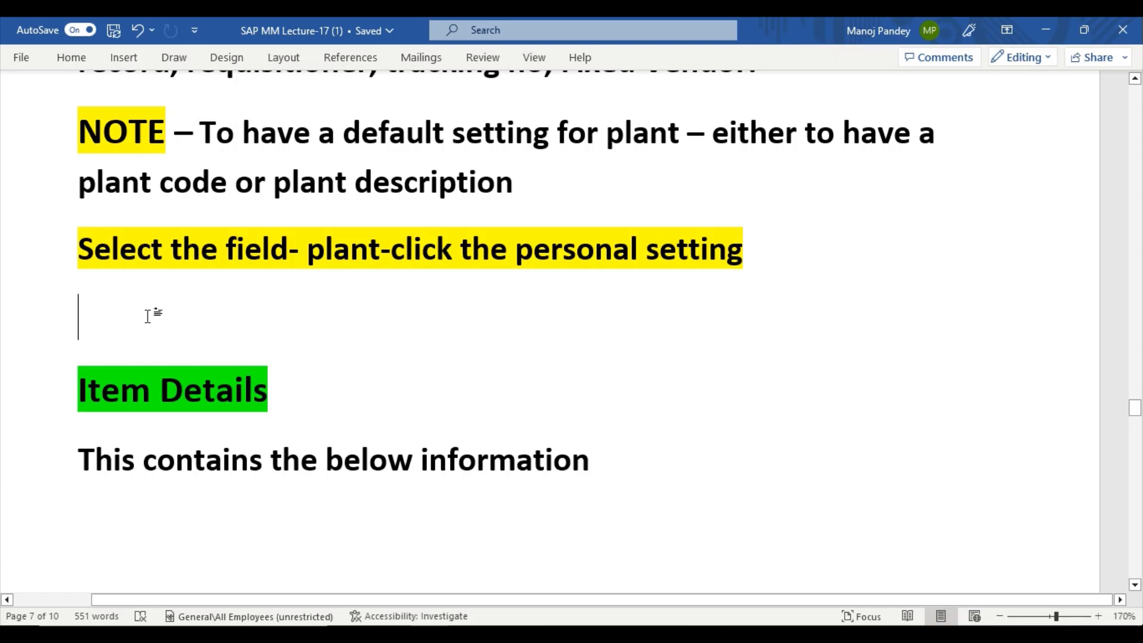
{"action": "key", "text": "ctrl+v"}
{"action": "scroll", "coordinate": [357, 330], "scroll_direction": "down", "scroll_amount": 3}
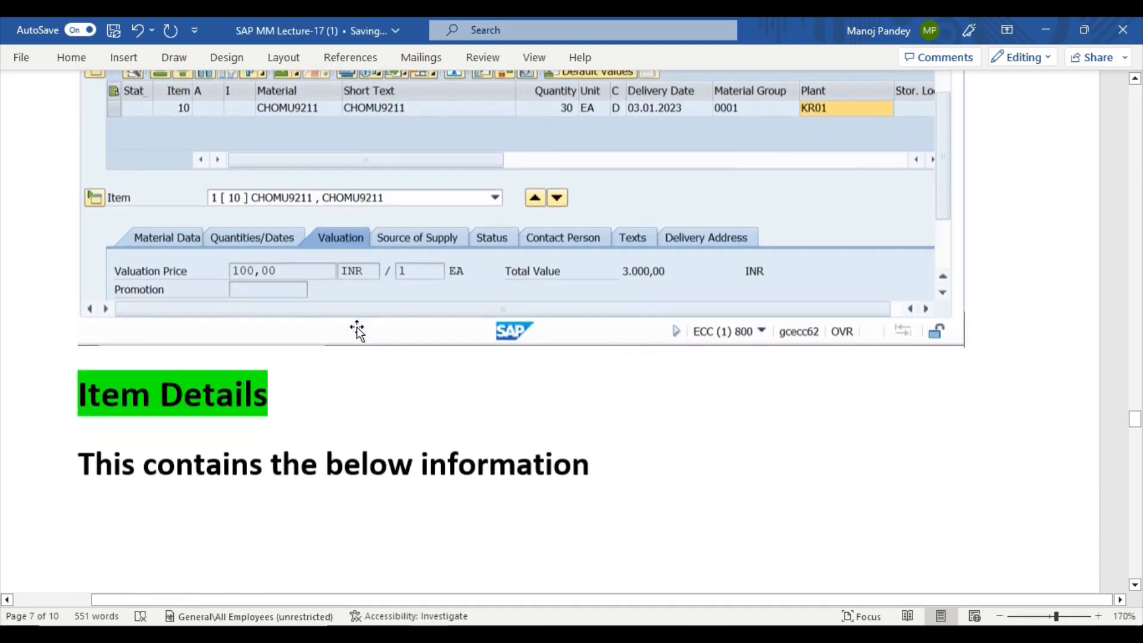
{"action": "scroll", "coordinate": [357, 330], "scroll_direction": "up", "scroll_amount": 5}
{"action": "scroll", "coordinate": [388, 324], "scroll_direction": "down", "scroll_amount": 3}
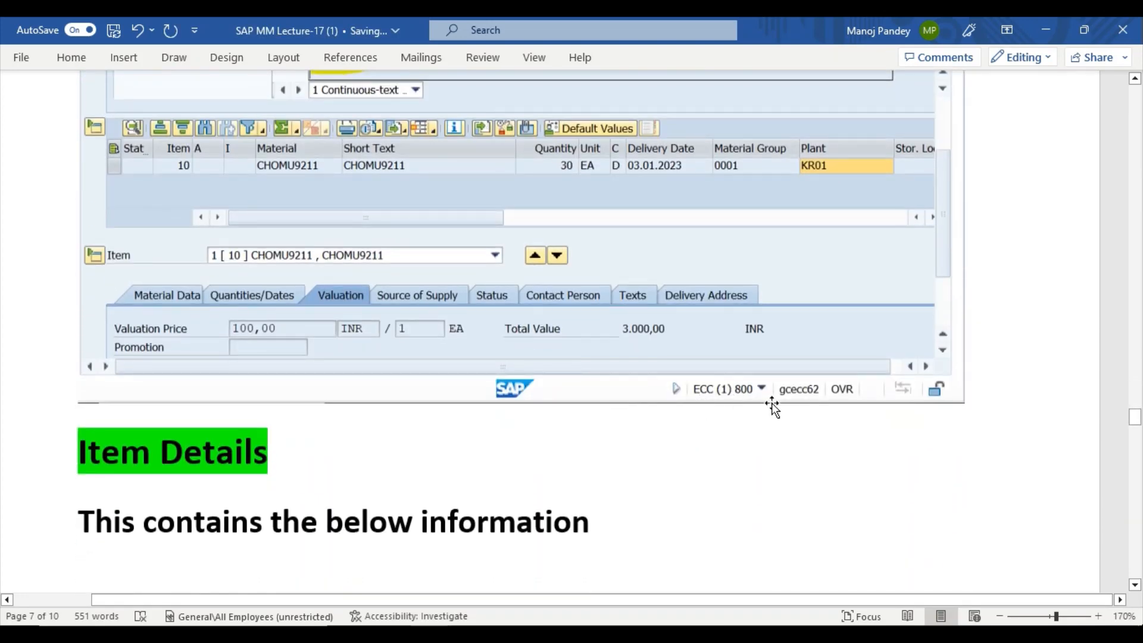
{"action": "key", "text": "Return"}
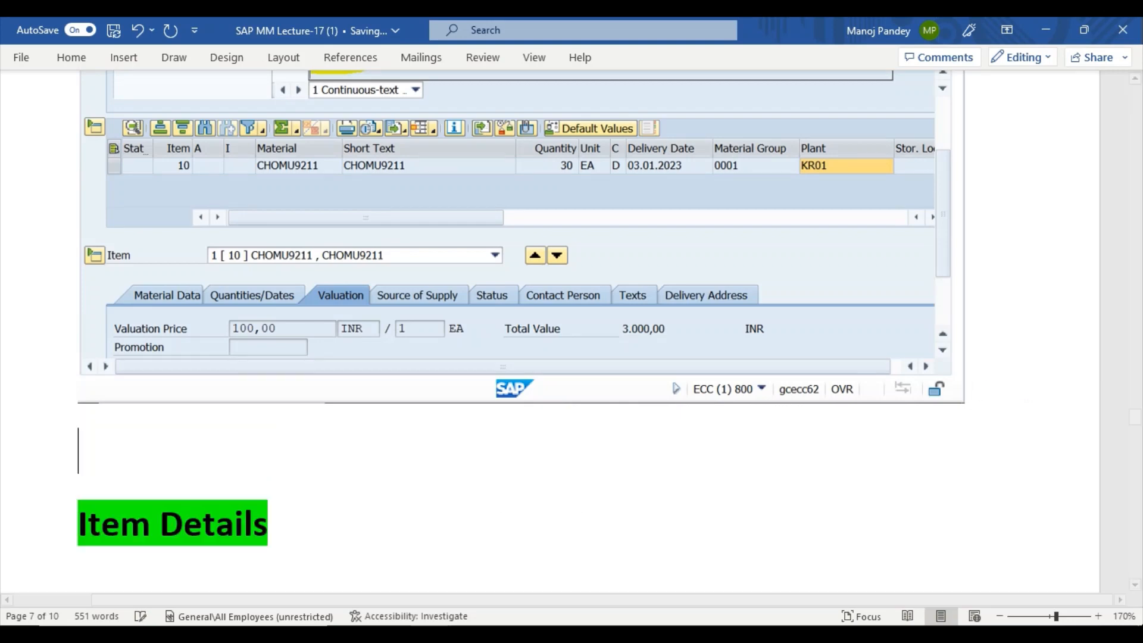
{"action": "scroll", "coordinate": [977, 391], "scroll_direction": "up", "scroll_amount": 2}
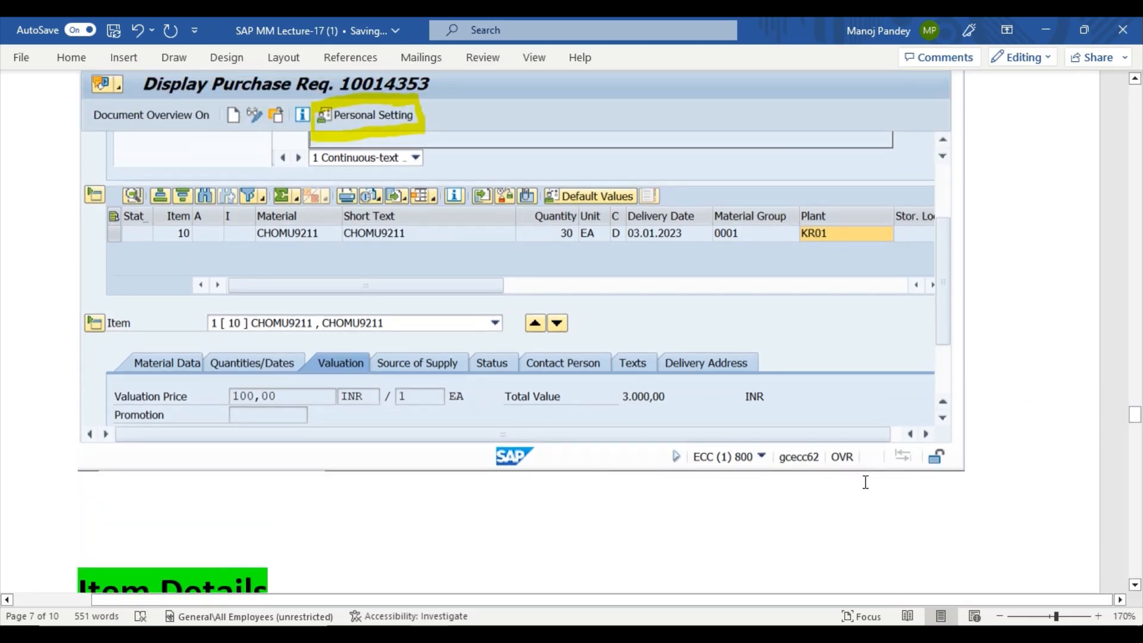
{"action": "left_click", "coordinate": [571, 576]}
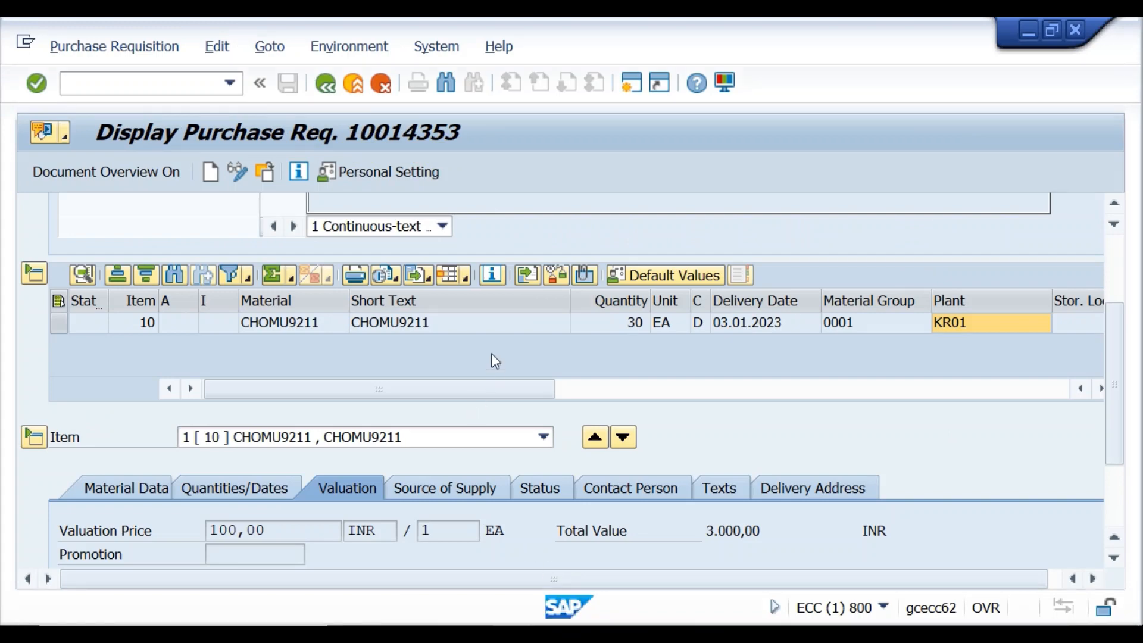
Open SAP's Personal Settings and capture the whole dialog as a new Snipping Tool screenshot.
{"action": "left_click", "coordinate": [361, 173]}
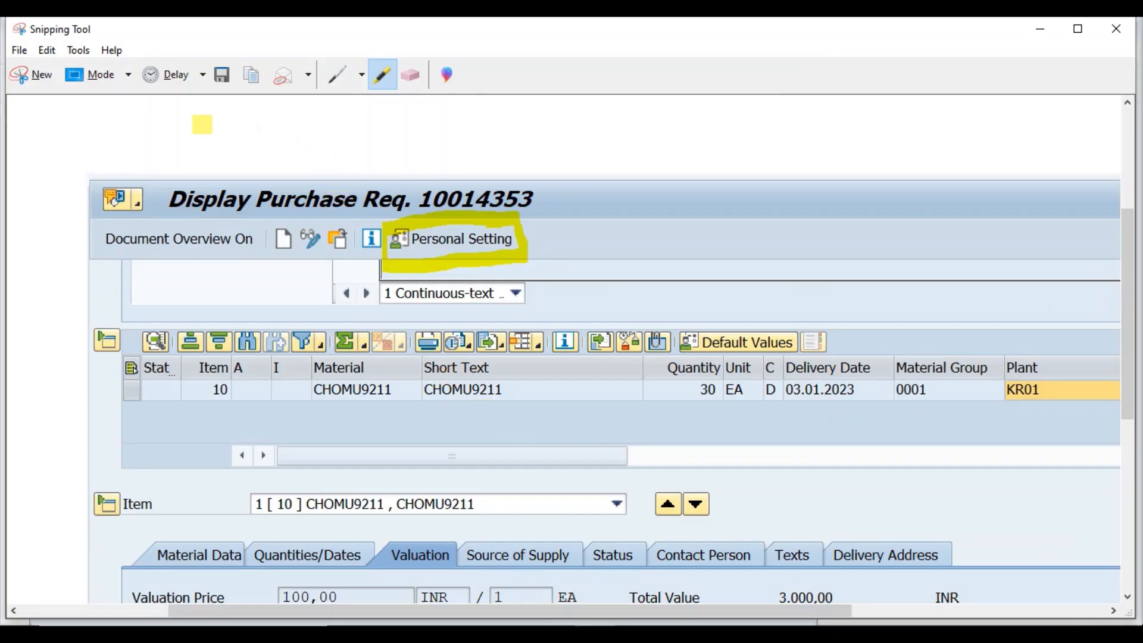
{"action": "left_click", "coordinate": [37, 77]}
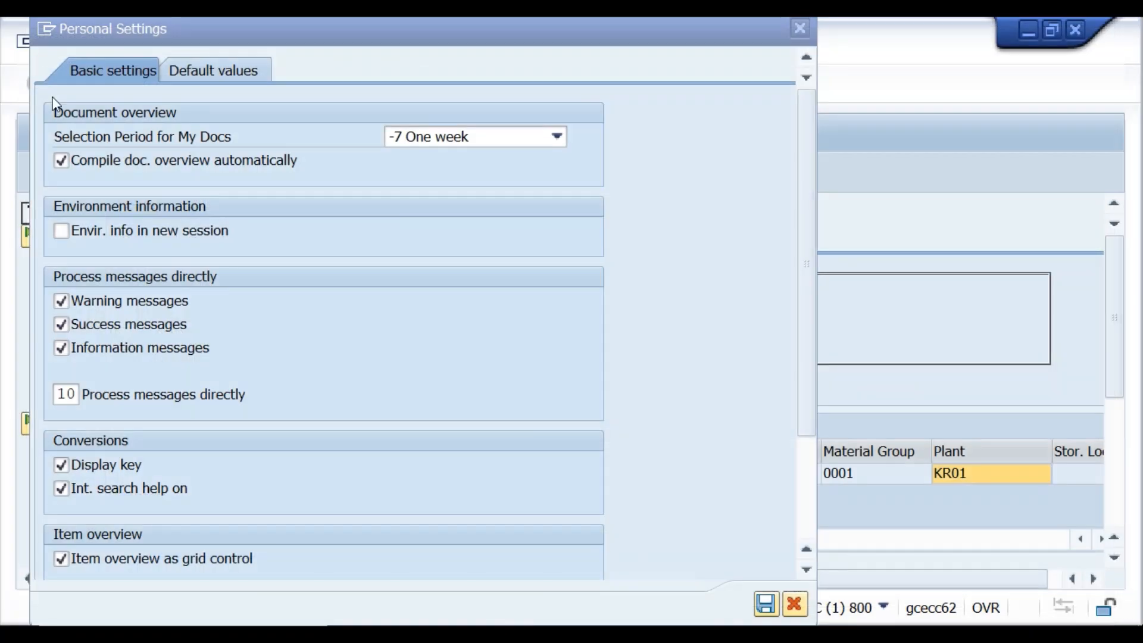
{"action": "left_click_drag", "start_coordinate": [28, 18], "coordinate": [815, 608]}
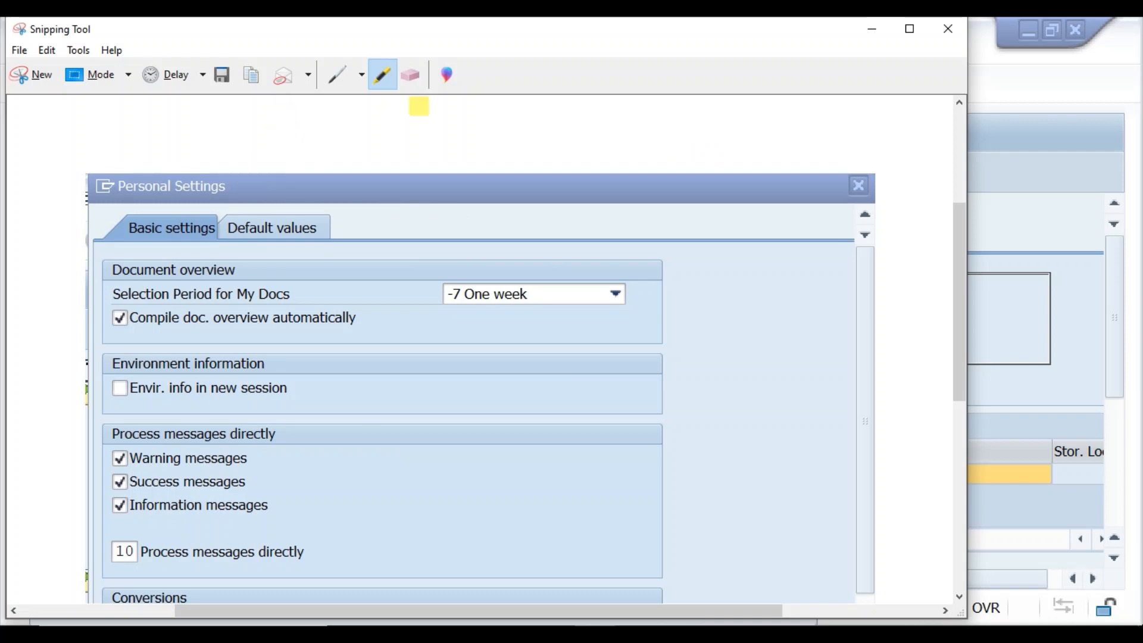
Retake the Personal Settings snip and mark the Display key option with a yellow highlighter stroke.
{"action": "left_click", "coordinate": [40, 76]}
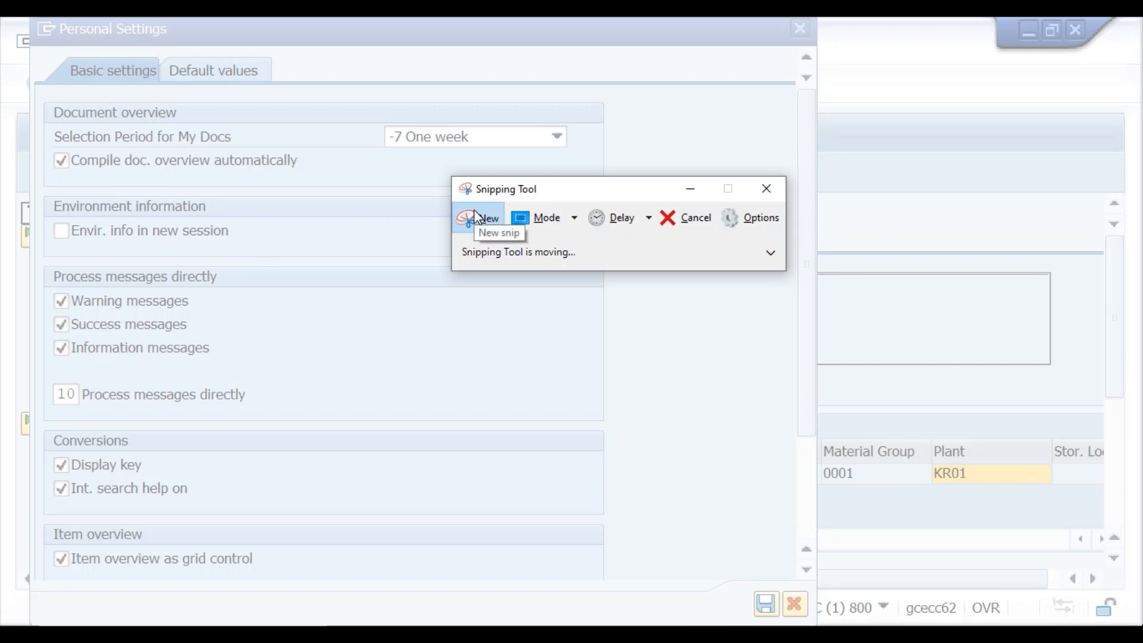
{"action": "mouse_move", "coordinate": [25, 19]}
{"action": "left_mouse_down"}
{"action": "mouse_move", "coordinate": [355, 542]}
{"action": "mouse_move", "coordinate": [523, 613]}
{"action": "mouse_move", "coordinate": [661, 613]}
{"action": "left_mouse_up"}
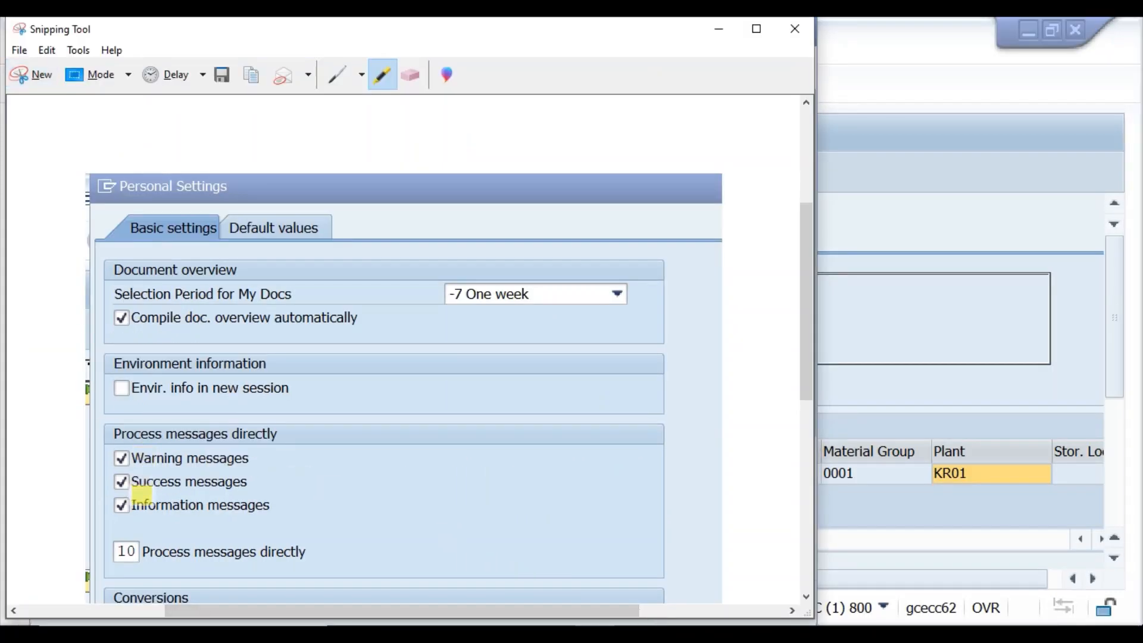
{"action": "scroll", "coordinate": [144, 496], "scroll_direction": "down", "scroll_amount": 5}
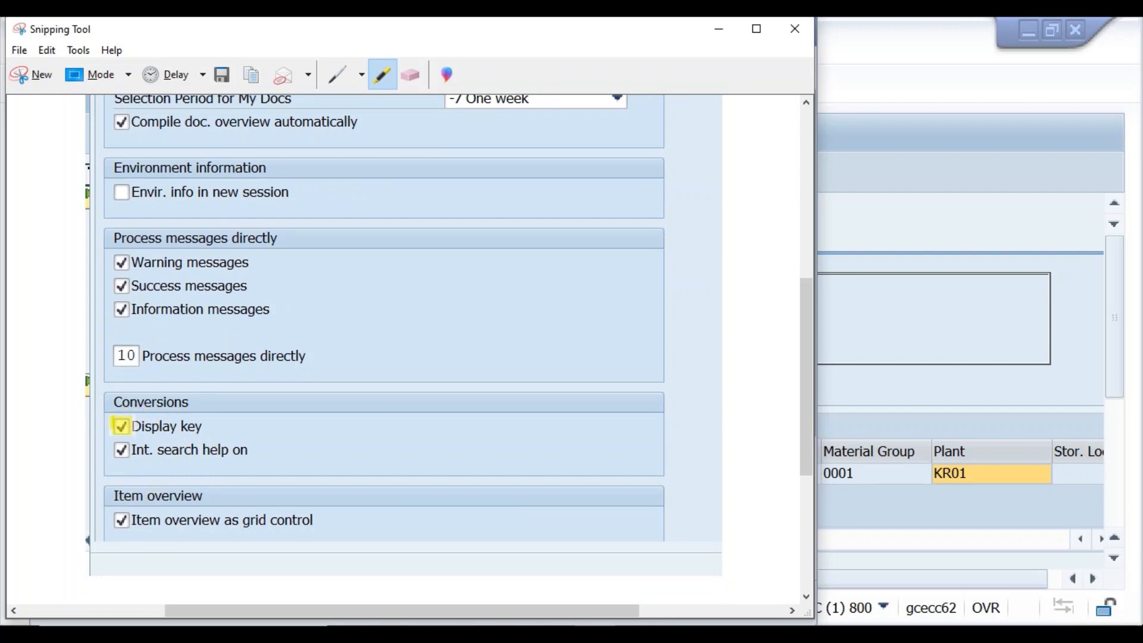
{"action": "left_click_drag", "start_coordinate": [115, 426], "coordinate": [499, 359]}
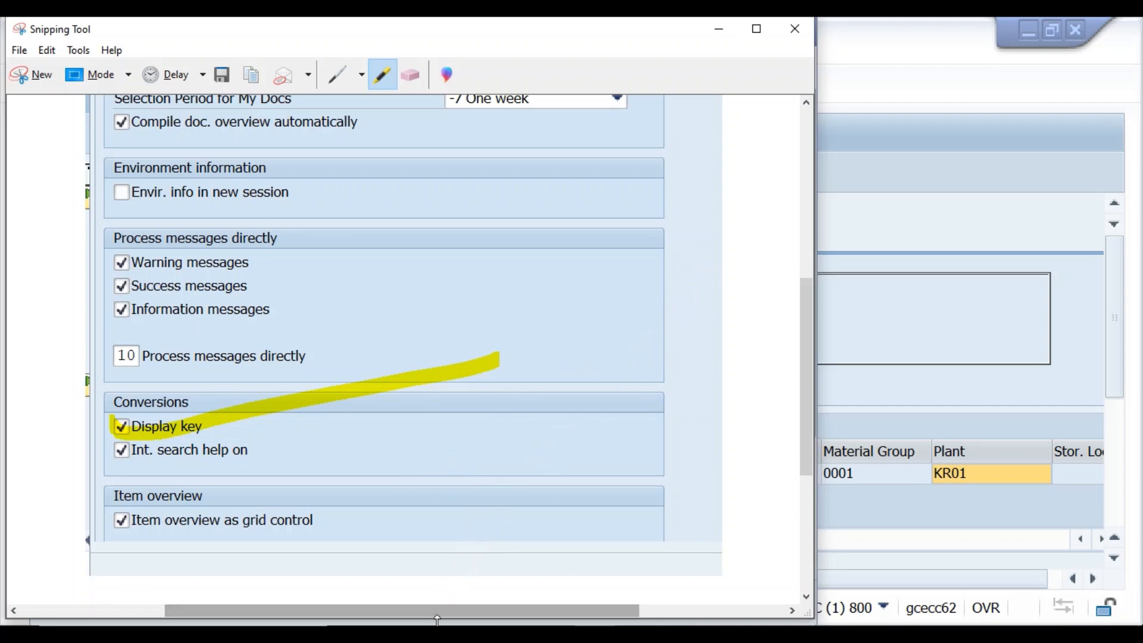
{"action": "left_click", "coordinate": [433, 634]}
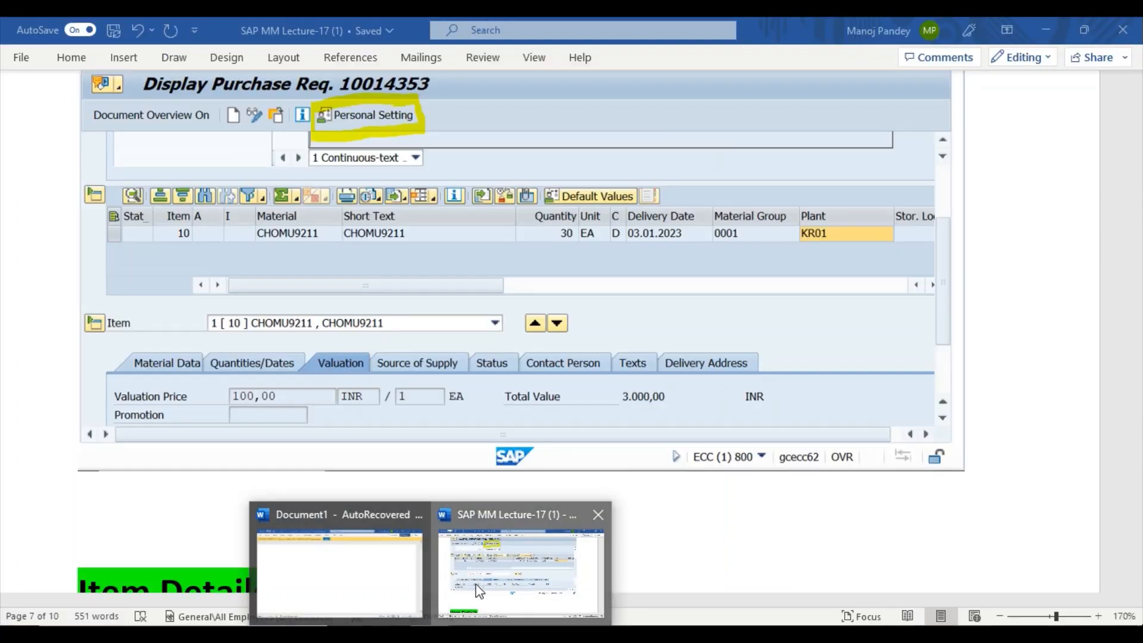
Paste the highlighted Personal Settings snip into the Word lecture notes.
{"action": "left_click", "coordinate": [477, 584]}
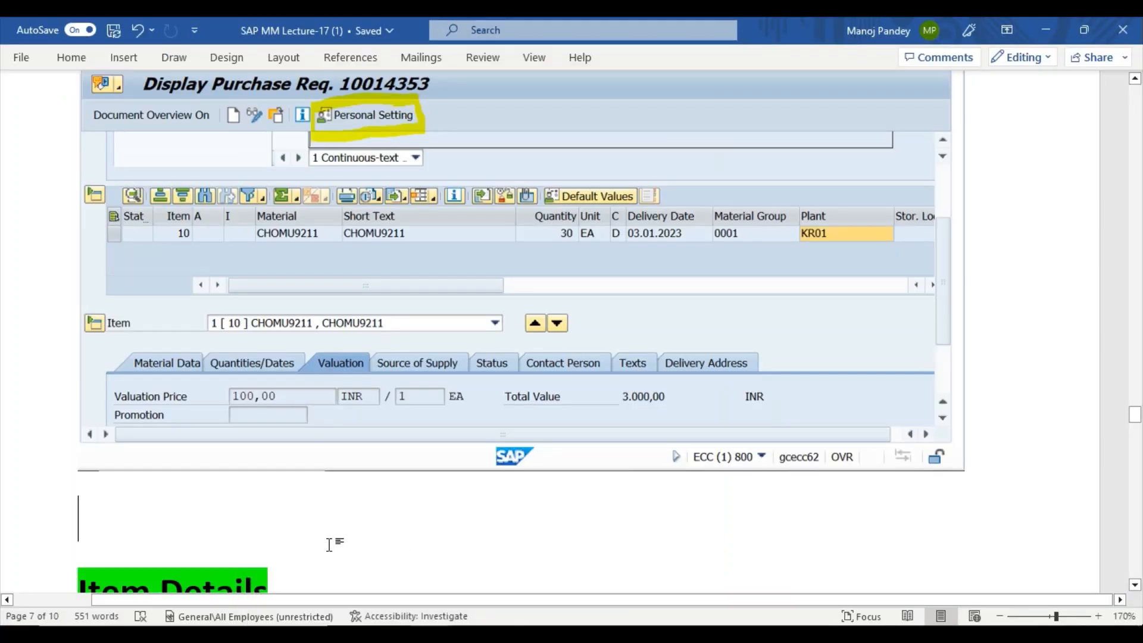
{"action": "key", "text": "ctrl+v"}
{"action": "scroll", "coordinate": [379, 420], "scroll_direction": "up", "scroll_amount": 5}
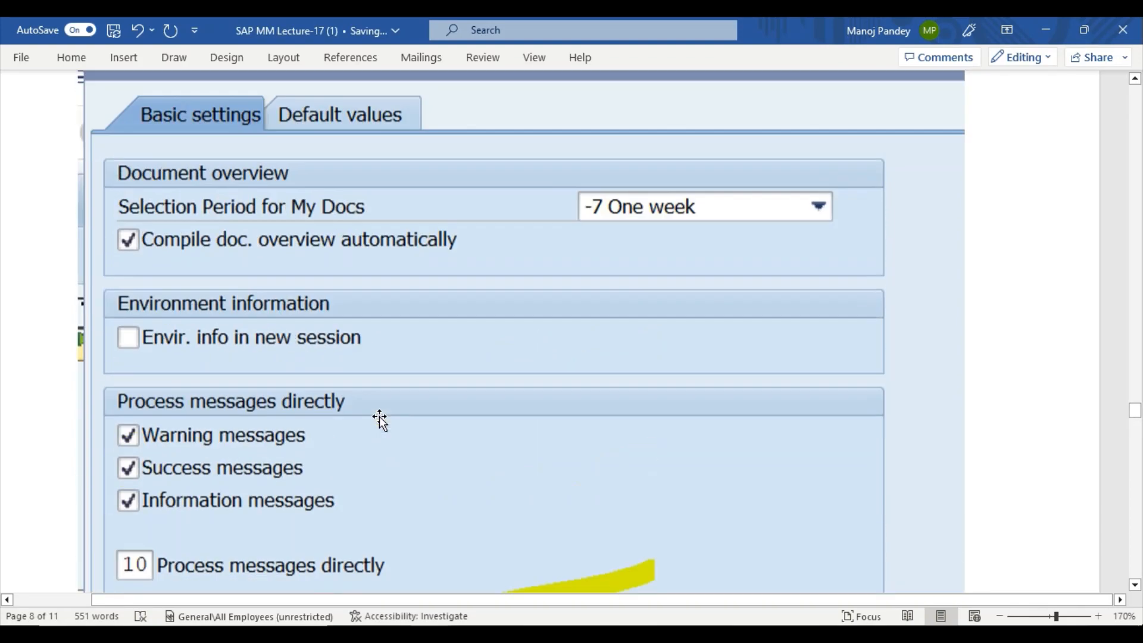
Review the notes' Item Details list down to Delivery Address, then return to SAP.
{"action": "scroll", "coordinate": [380, 420], "scroll_direction": "up", "scroll_amount": 3}
{"action": "scroll", "coordinate": [378, 416], "scroll_direction": "down", "scroll_amount": 12}
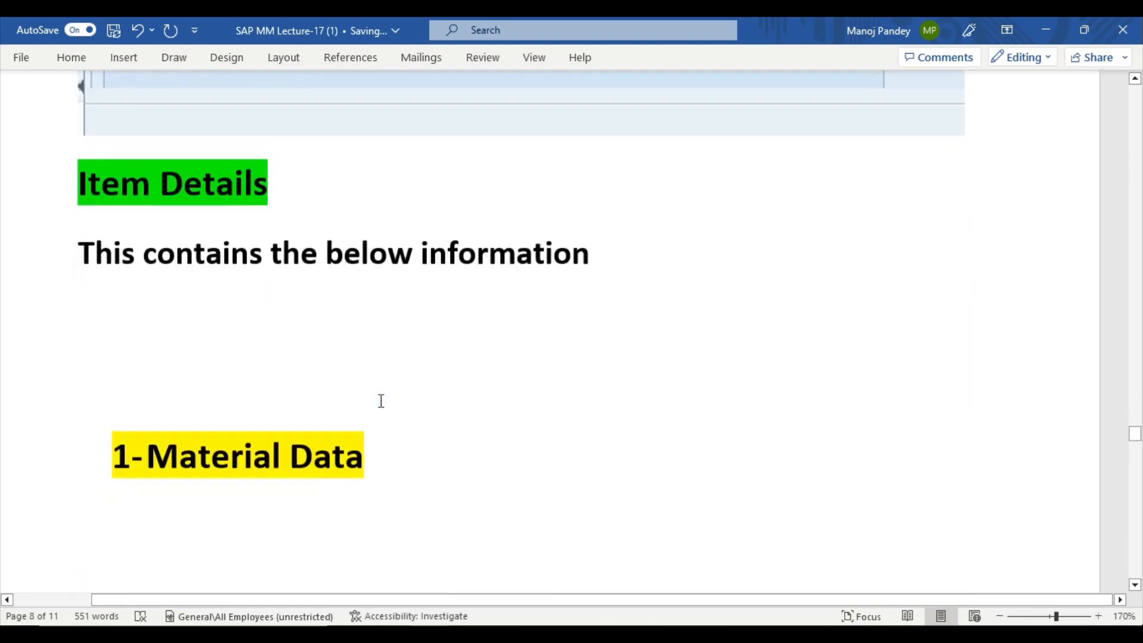
{"action": "scroll", "coordinate": [381, 401], "scroll_direction": "down", "scroll_amount": 3}
{"action": "scroll", "coordinate": [381, 401], "scroll_direction": "up", "scroll_amount": 1}
{"action": "scroll", "coordinate": [381, 401], "scroll_direction": "down", "scroll_amount": 9}
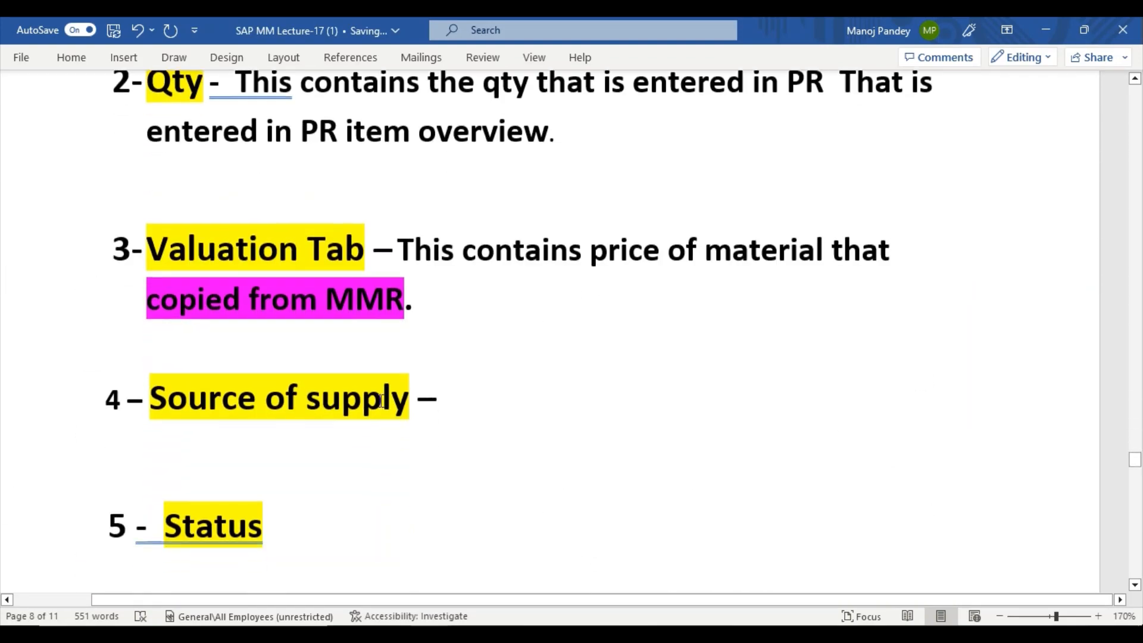
{"action": "scroll", "coordinate": [381, 401], "scroll_direction": "down", "scroll_amount": 4}
{"action": "scroll", "coordinate": [381, 401], "scroll_direction": "up", "scroll_amount": 5}
{"action": "scroll", "coordinate": [381, 401], "scroll_direction": "down", "scroll_amount": 3}
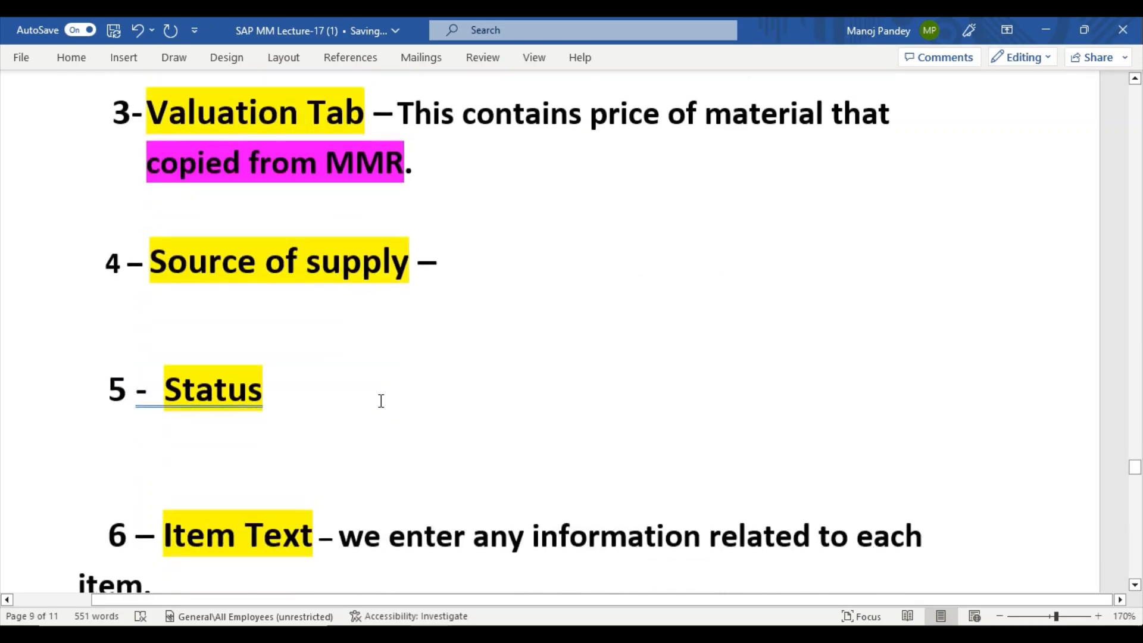
{"action": "scroll", "coordinate": [381, 401], "scroll_direction": "down", "scroll_amount": 10}
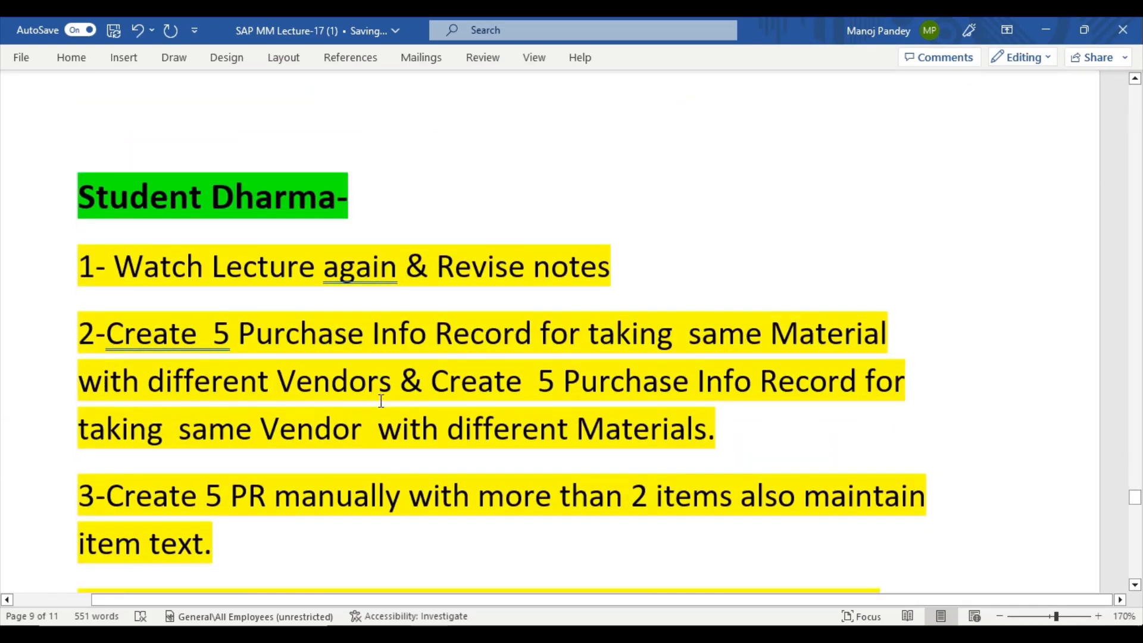
{"action": "scroll", "coordinate": [381, 401], "scroll_direction": "up", "scroll_amount": 8}
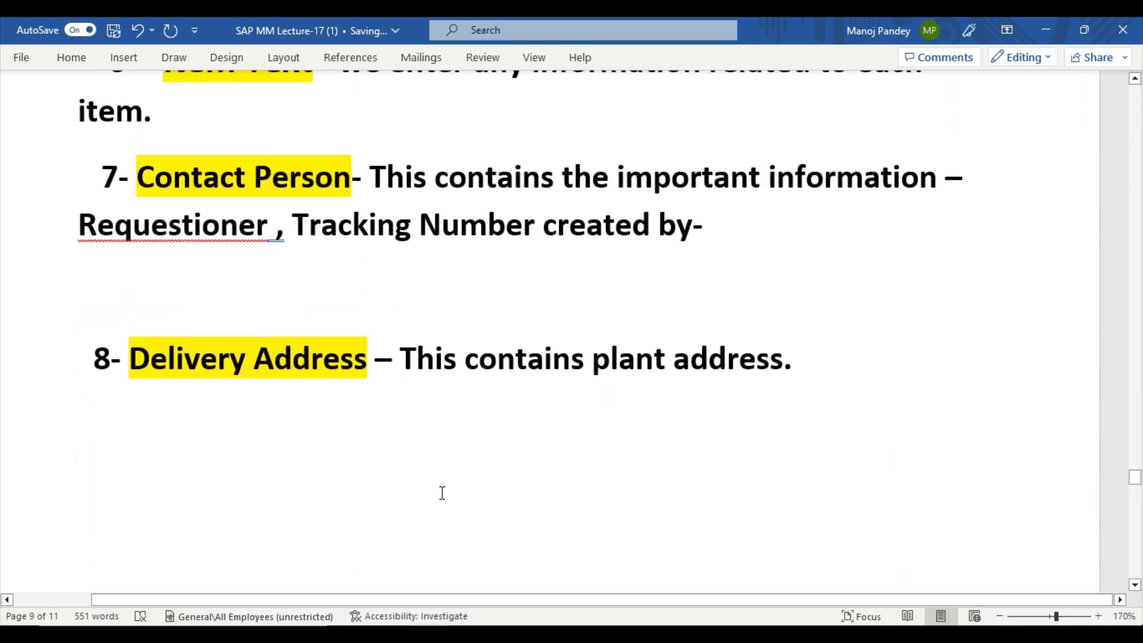
{"action": "mouse_move", "coordinate": [520, 623]}
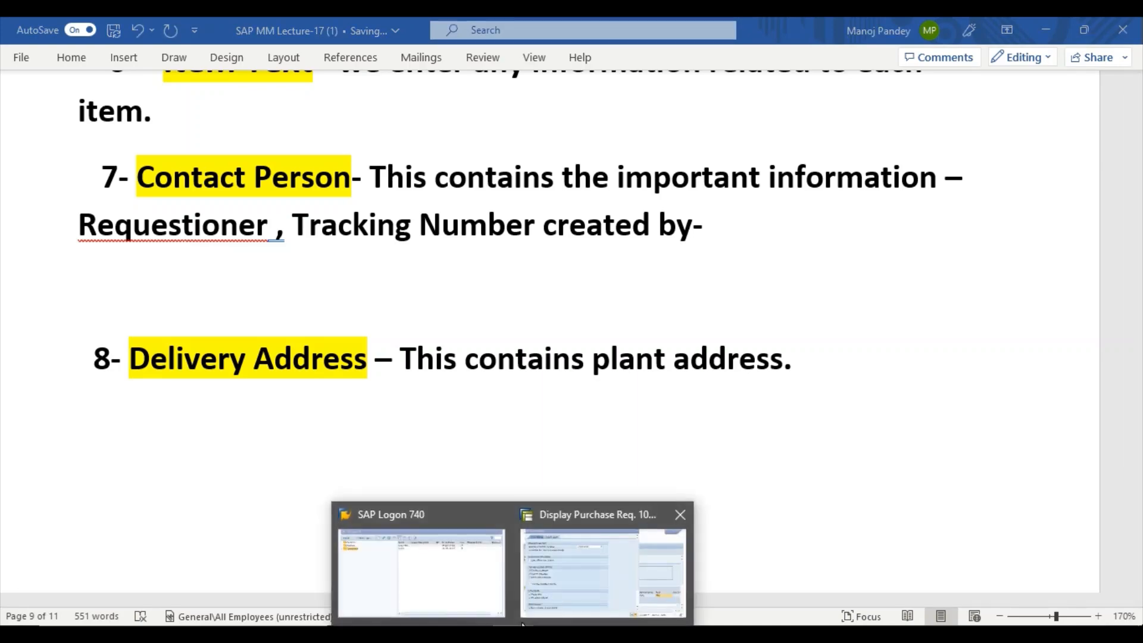
{"action": "left_click", "coordinate": [597, 561]}
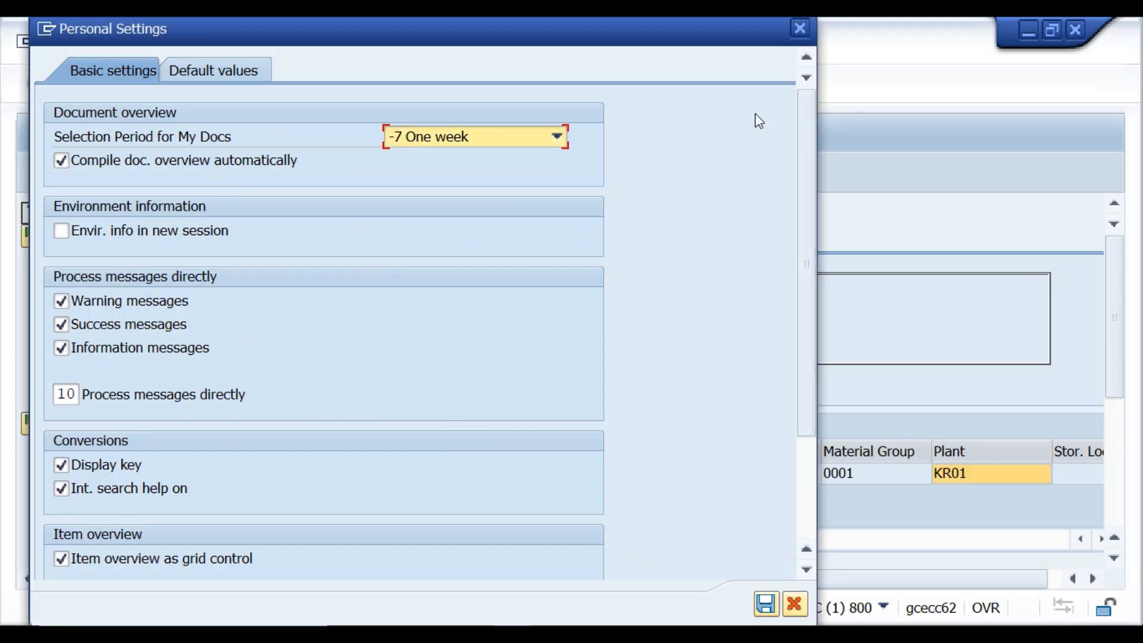
Close the Personal Settings dialog, back to Display Purchase Req. 10014353.
{"action": "left_click", "coordinate": [799, 29]}
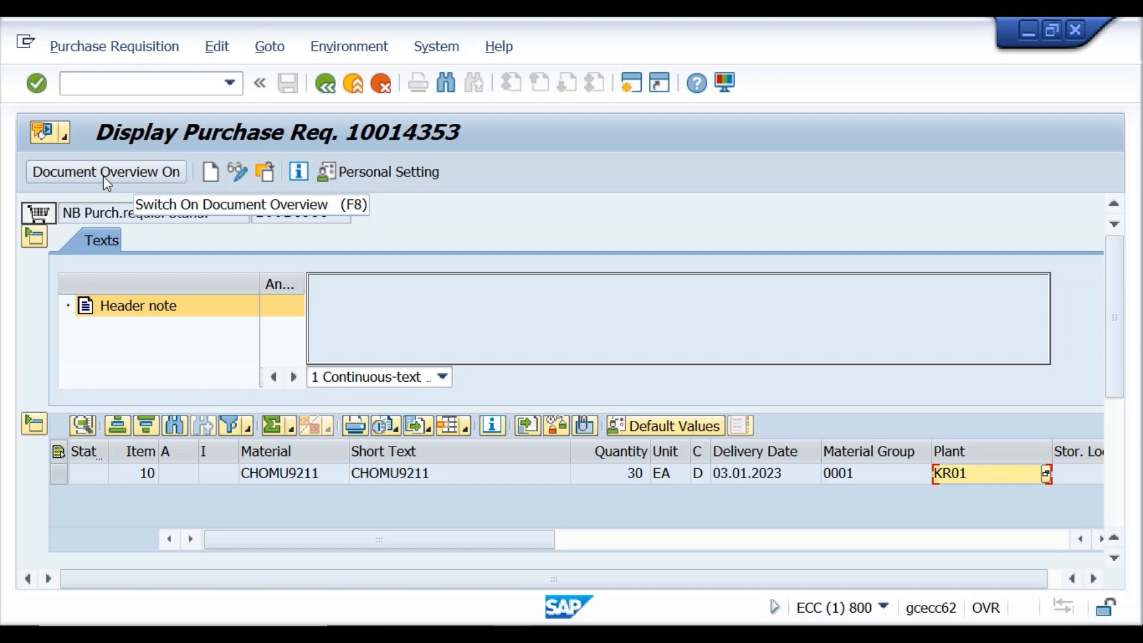
Show the document overview listing My purchase requisitions.
{"action": "left_click", "coordinate": [98, 174]}
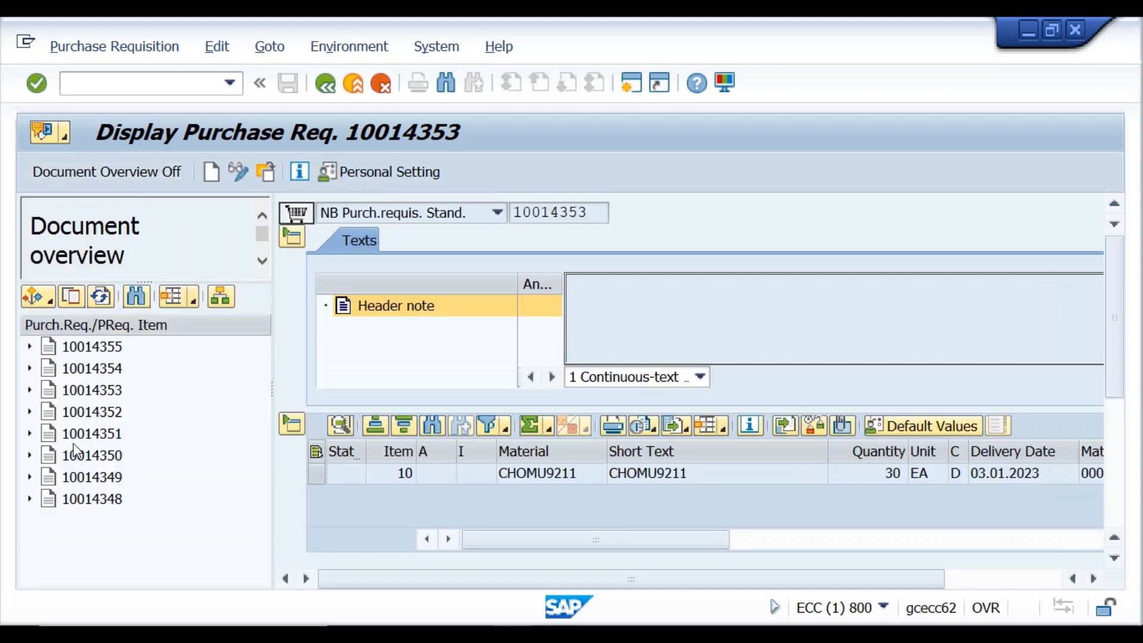
{"action": "left_click", "coordinate": [30, 304]}
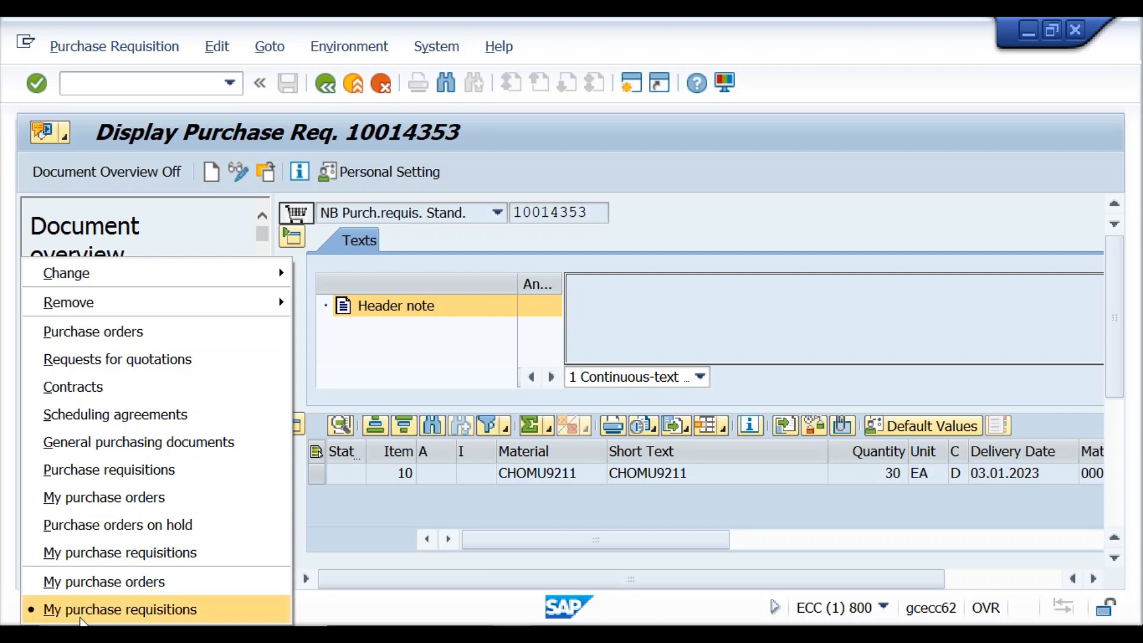
{"action": "left_click", "coordinate": [82, 609]}
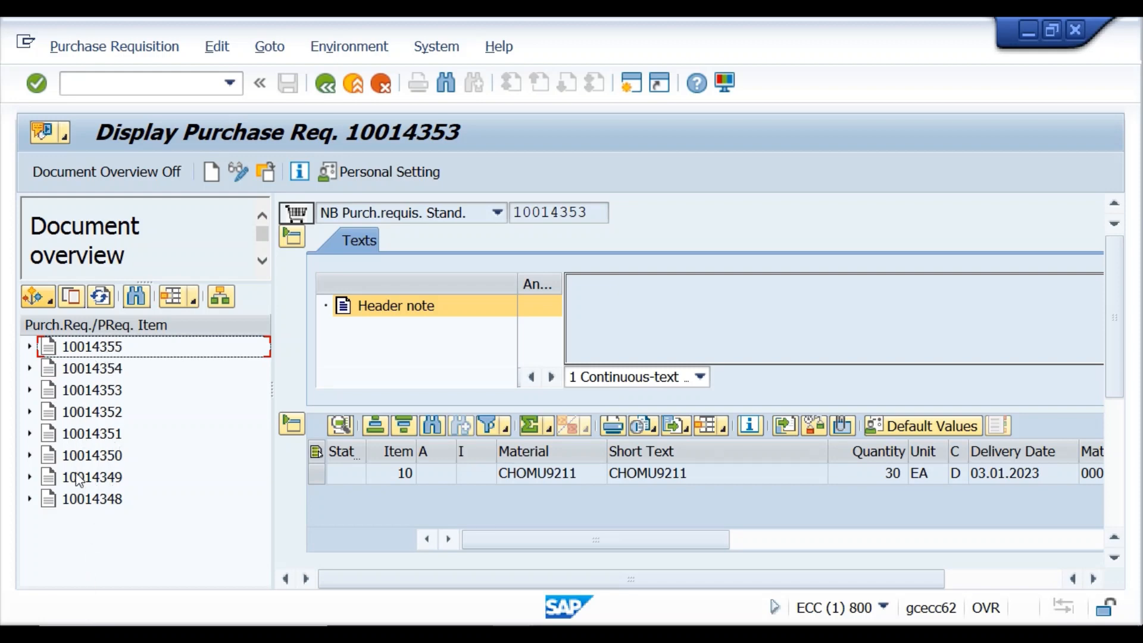
Open requisitions 10014355, 10014354 and then 10014353 from the overview.
{"action": "double_click", "coordinate": [83, 347]}
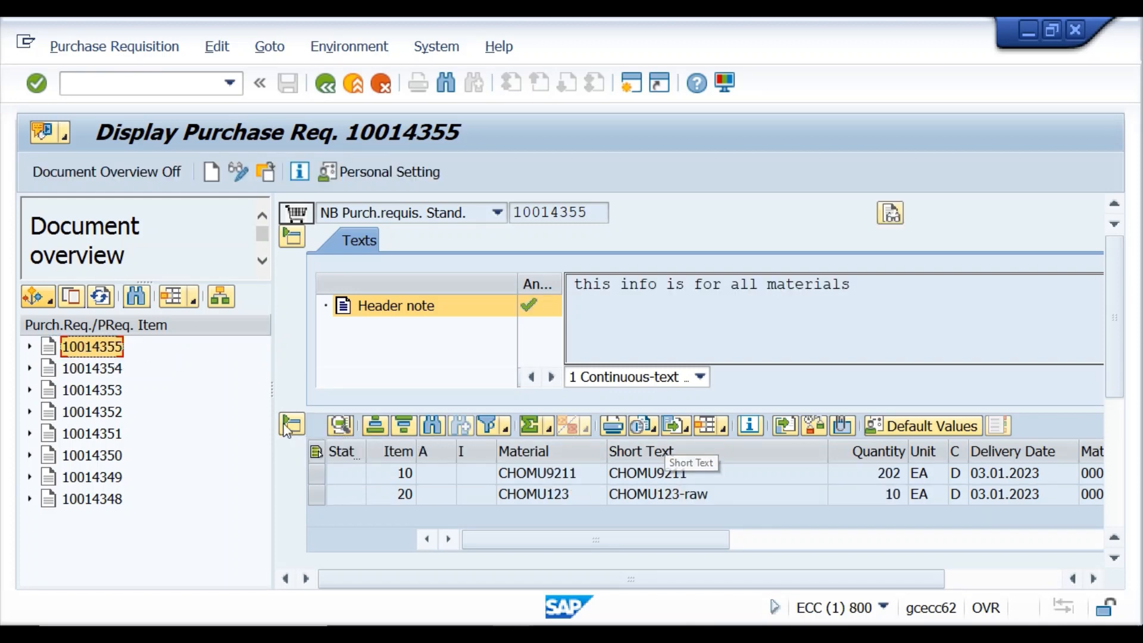
{"action": "double_click", "coordinate": [84, 369]}
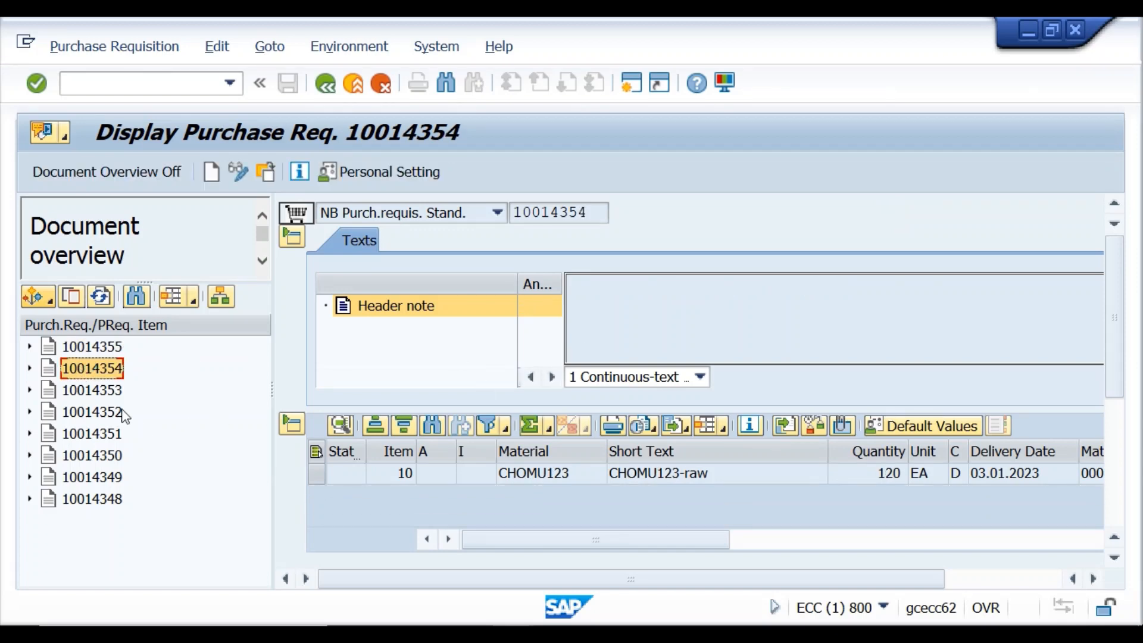
{"action": "double_click", "coordinate": [105, 393]}
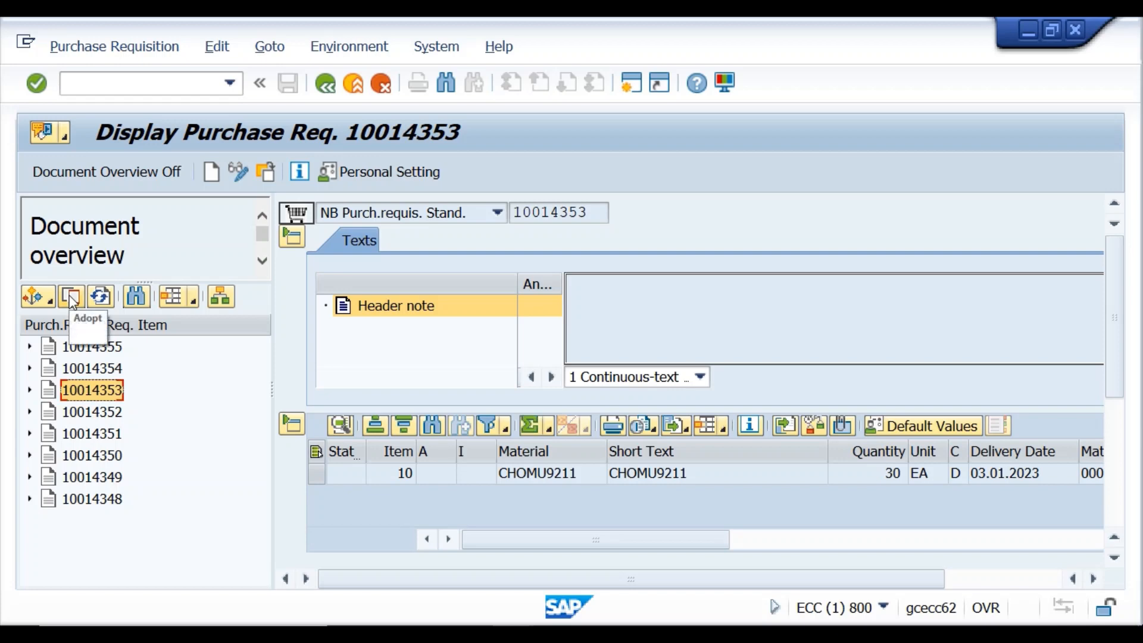
{"action": "scroll", "coordinate": [551, 402], "scroll_direction": "down", "scroll_amount": 1}
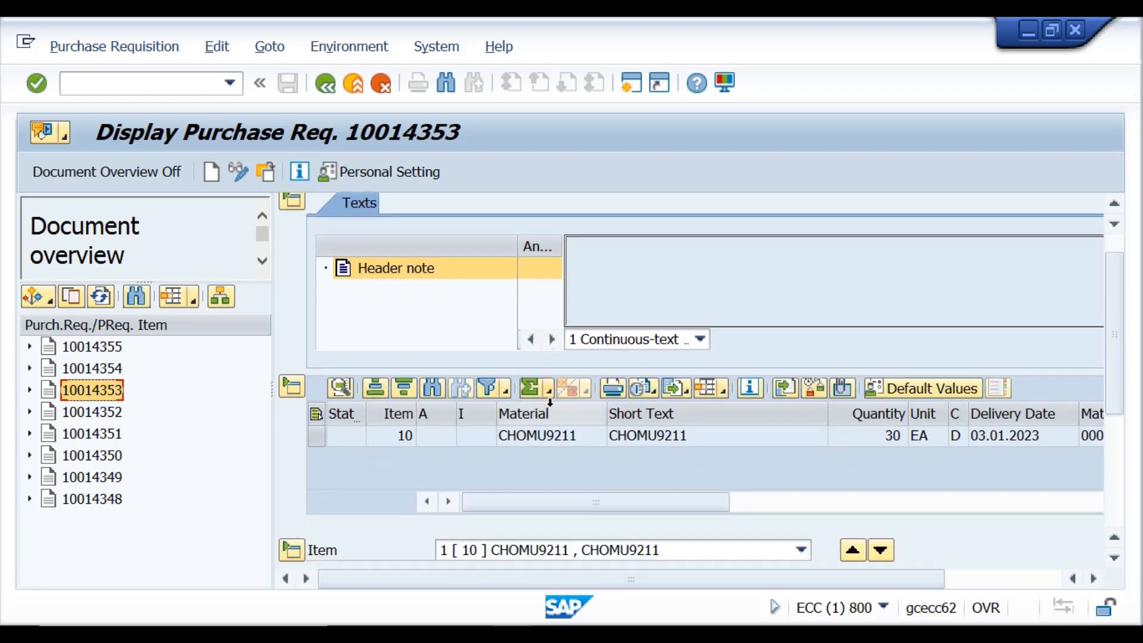
{"action": "scroll", "coordinate": [554, 408], "scroll_direction": "up", "scroll_amount": 3}
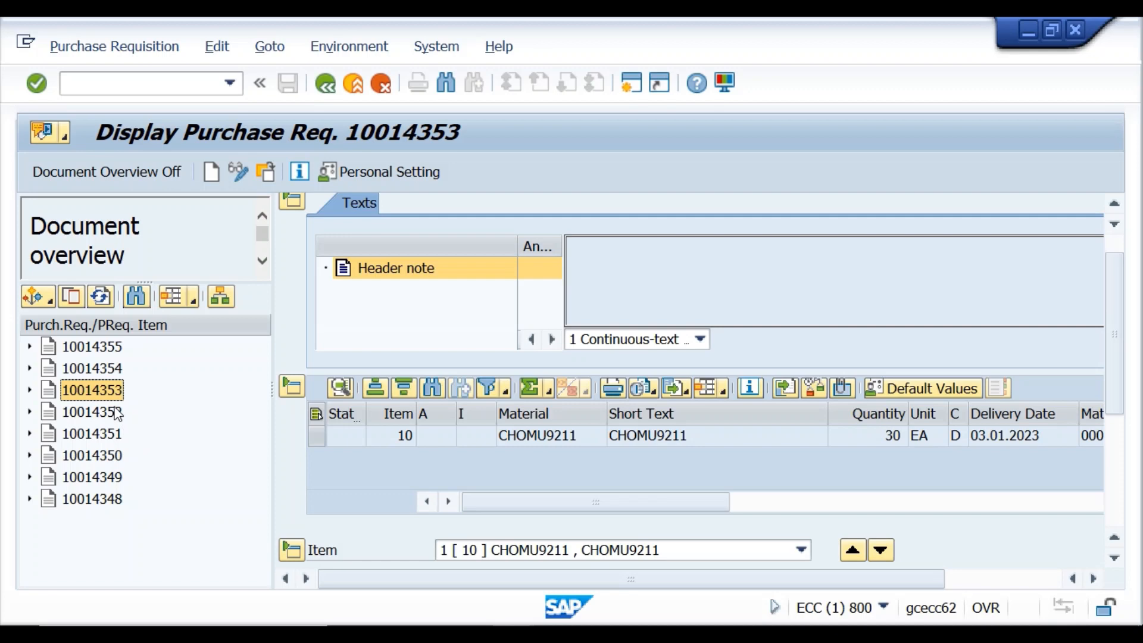
Adopt requisition 10014353 and hide the document overview.
{"action": "left_click", "coordinate": [37, 84]}
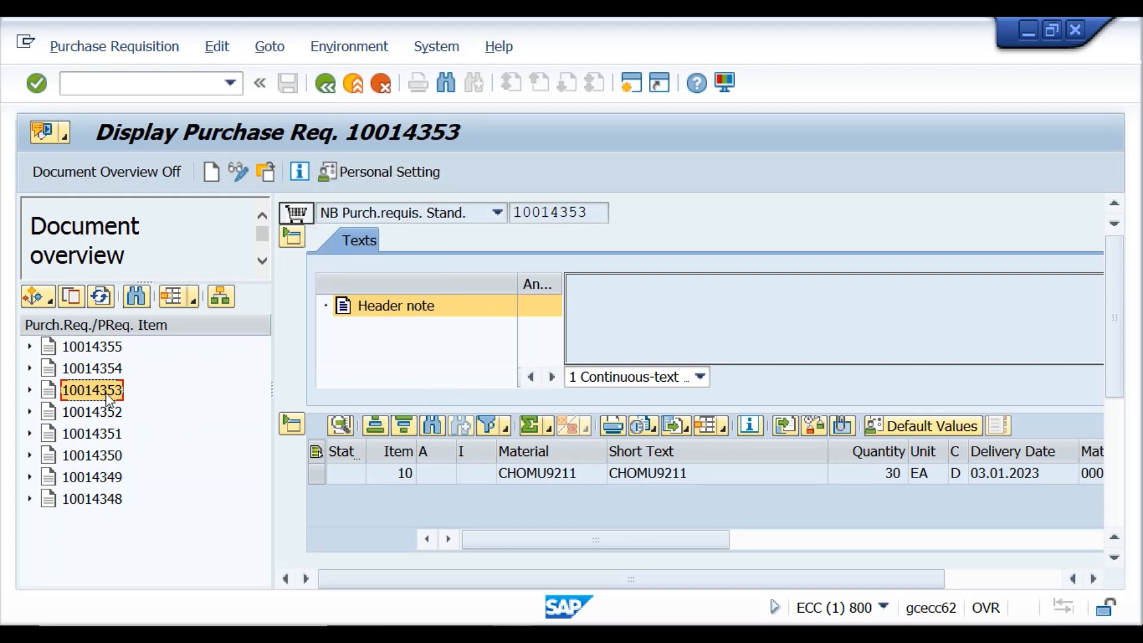
{"action": "left_click", "coordinate": [71, 297]}
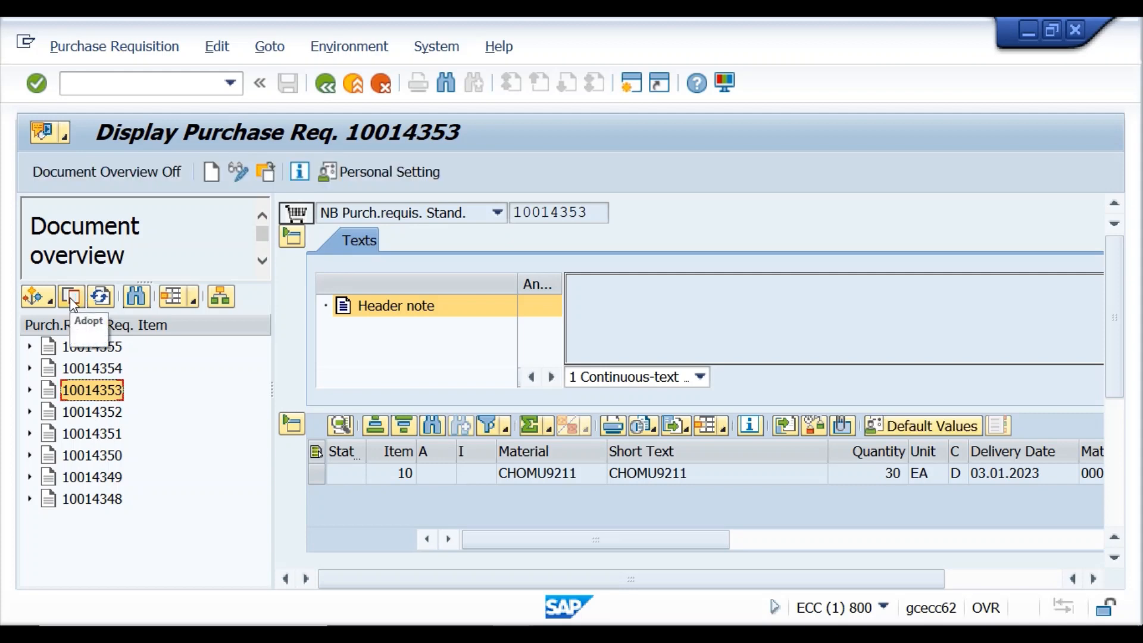
{"action": "left_click", "coordinate": [70, 298]}
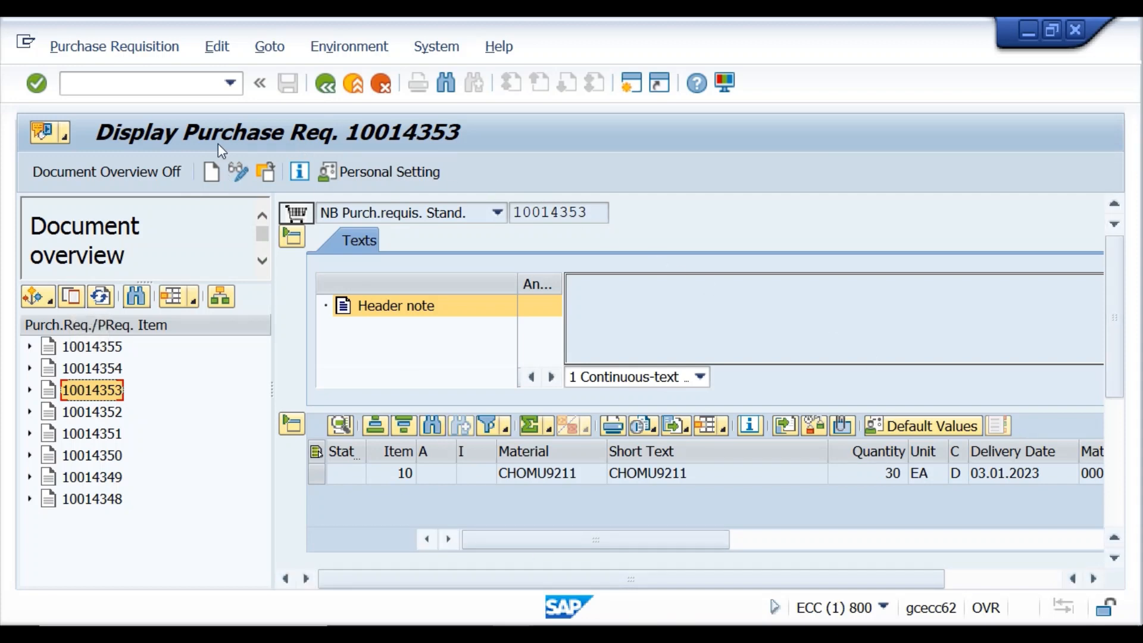
{"action": "left_click", "coordinate": [169, 173]}
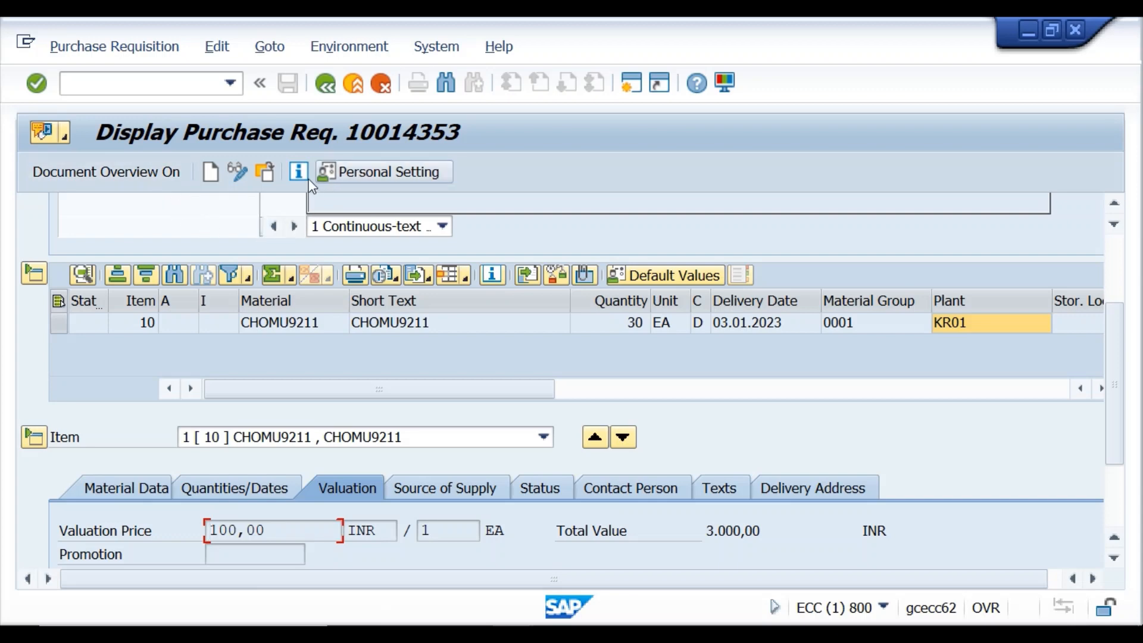
Cancel the document selection, go back to SAP Easy Access, and launch ME51N via /nme.
{"action": "left_click", "coordinate": [270, 176]}
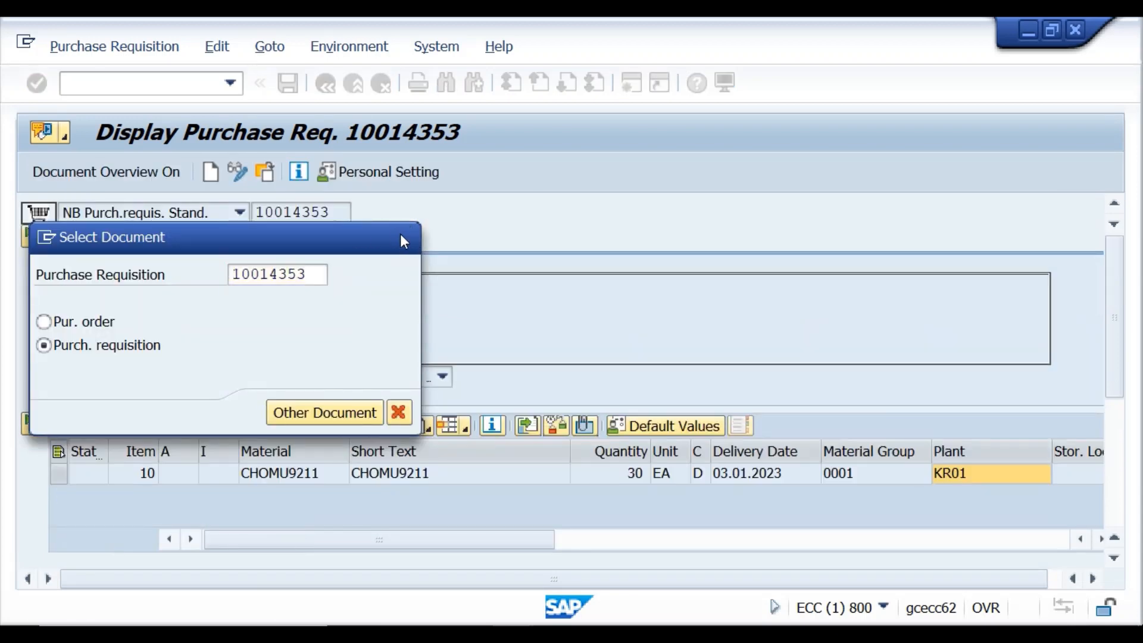
{"action": "left_click", "coordinate": [395, 233]}
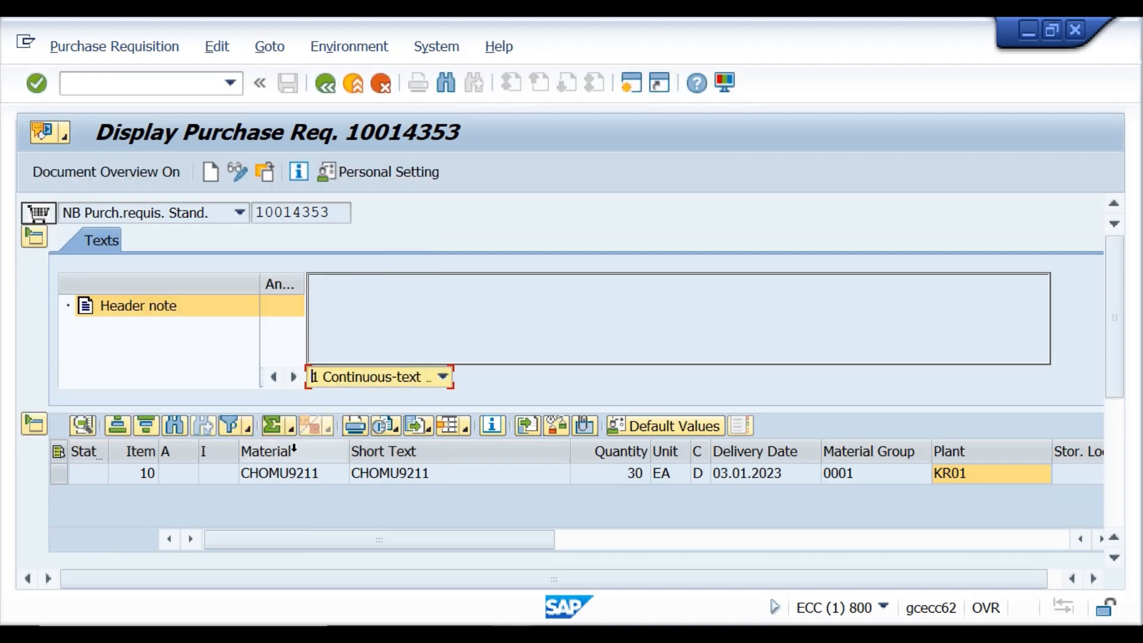
{"action": "left_click", "coordinate": [326, 88]}
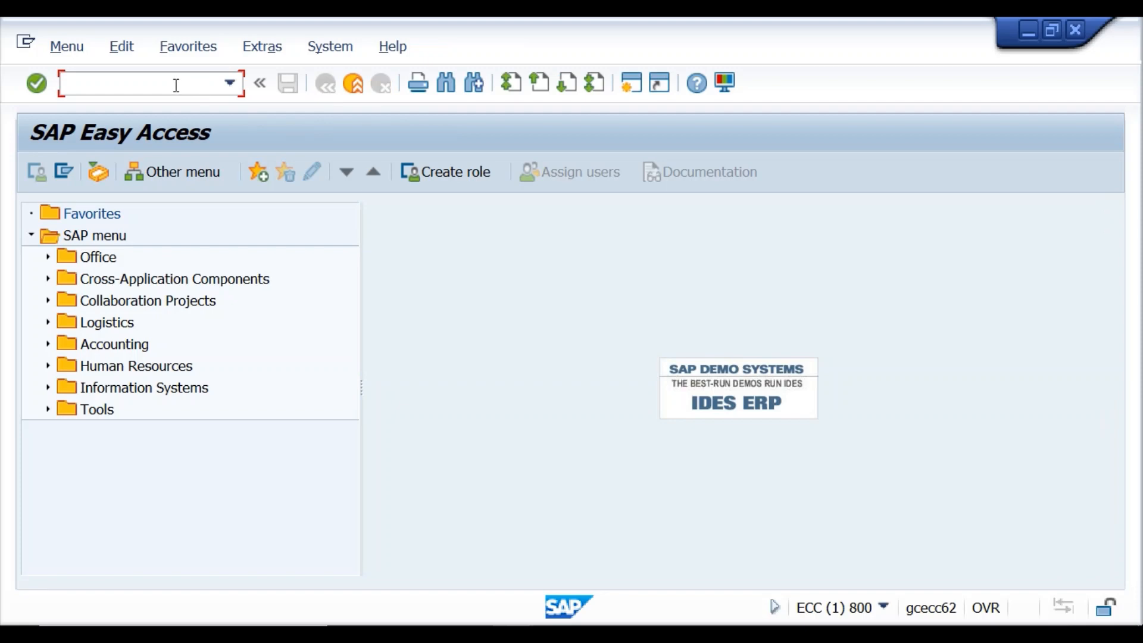
{"action": "type", "text": "/nme51n"}
{"action": "key", "text": "Return"}
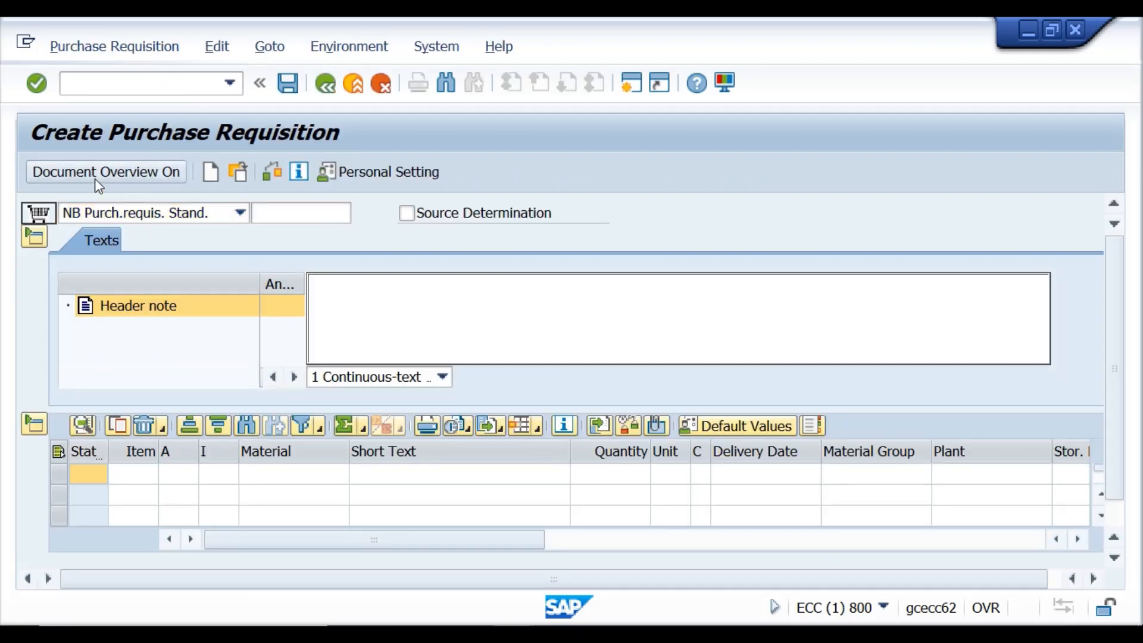
Show the document overview with the My purchase requisitions variant.
{"action": "left_click", "coordinate": [97, 181]}
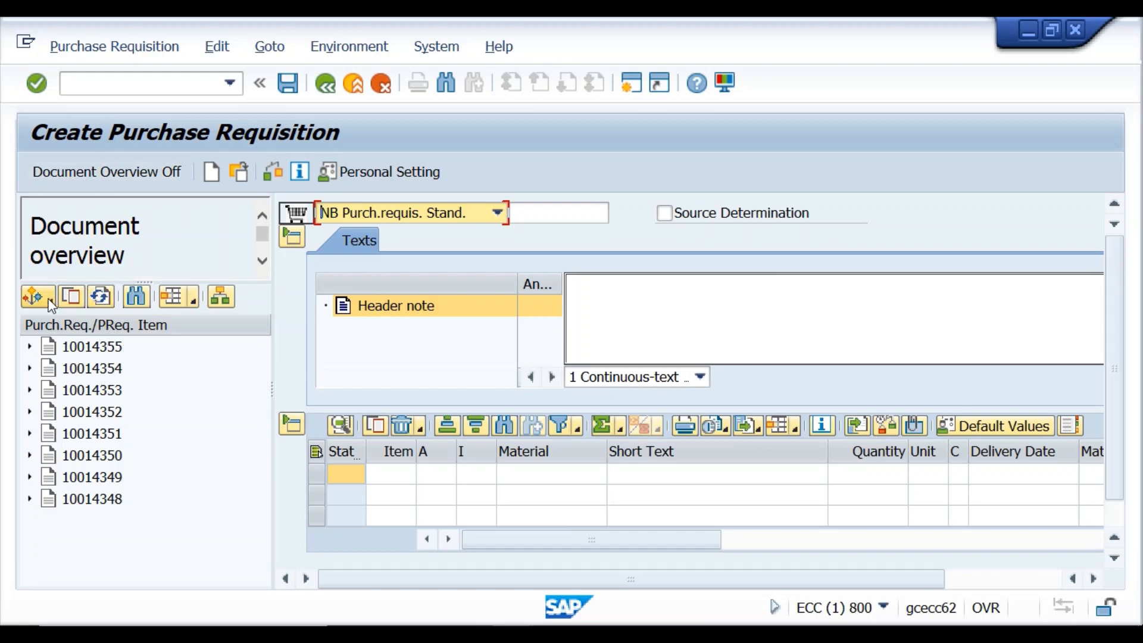
{"action": "left_click", "coordinate": [50, 301]}
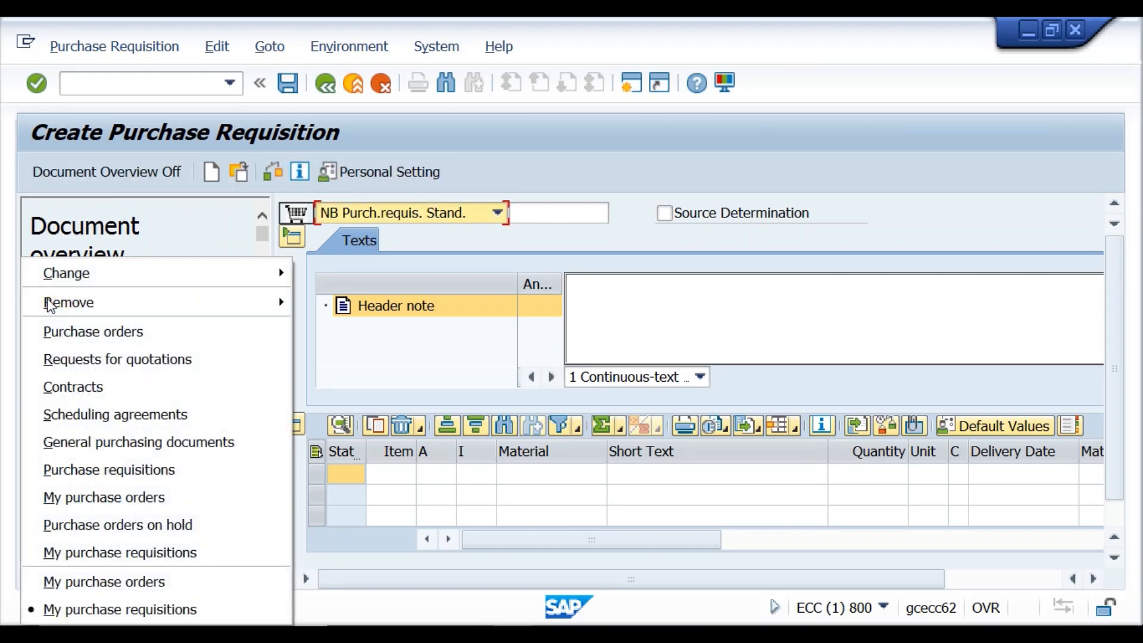
{"action": "left_click", "coordinate": [117, 611]}
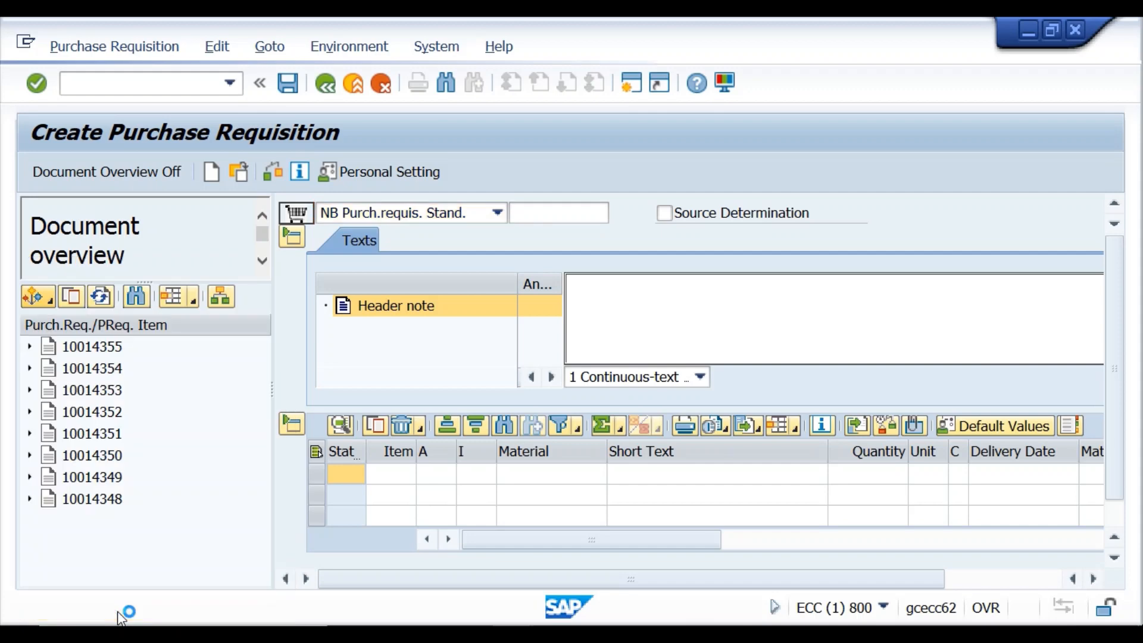
Adopt the items of requisitions 10014355 and 10014354 into the new requisition.
{"action": "left_click", "coordinate": [85, 347]}
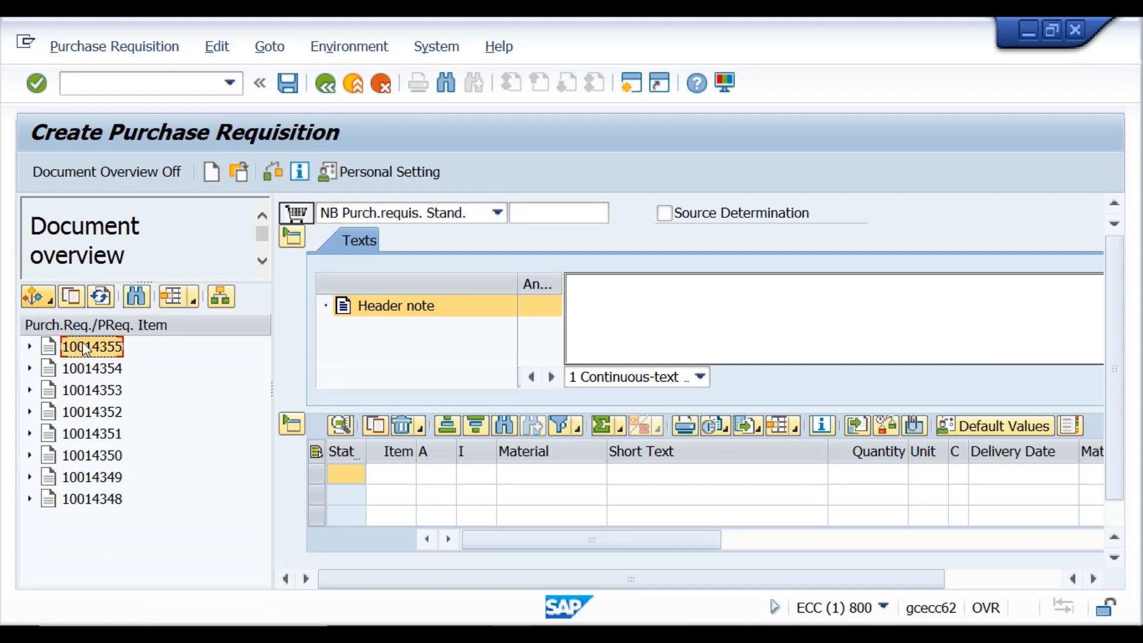
{"action": "left_click", "coordinate": [74, 296]}
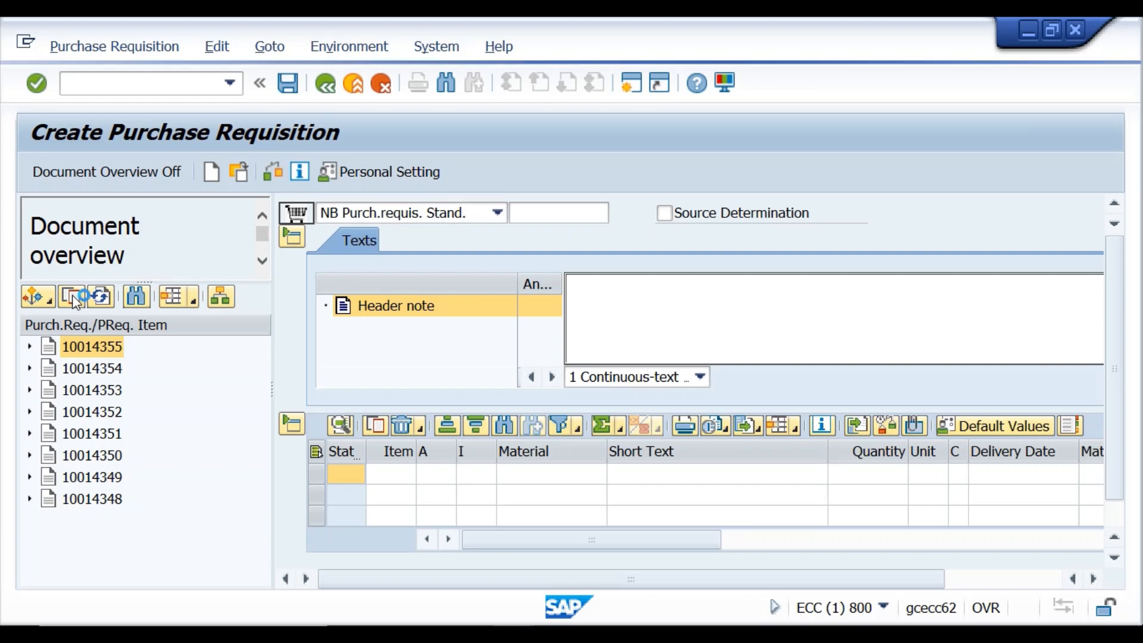
{"action": "left_click", "coordinate": [67, 369]}
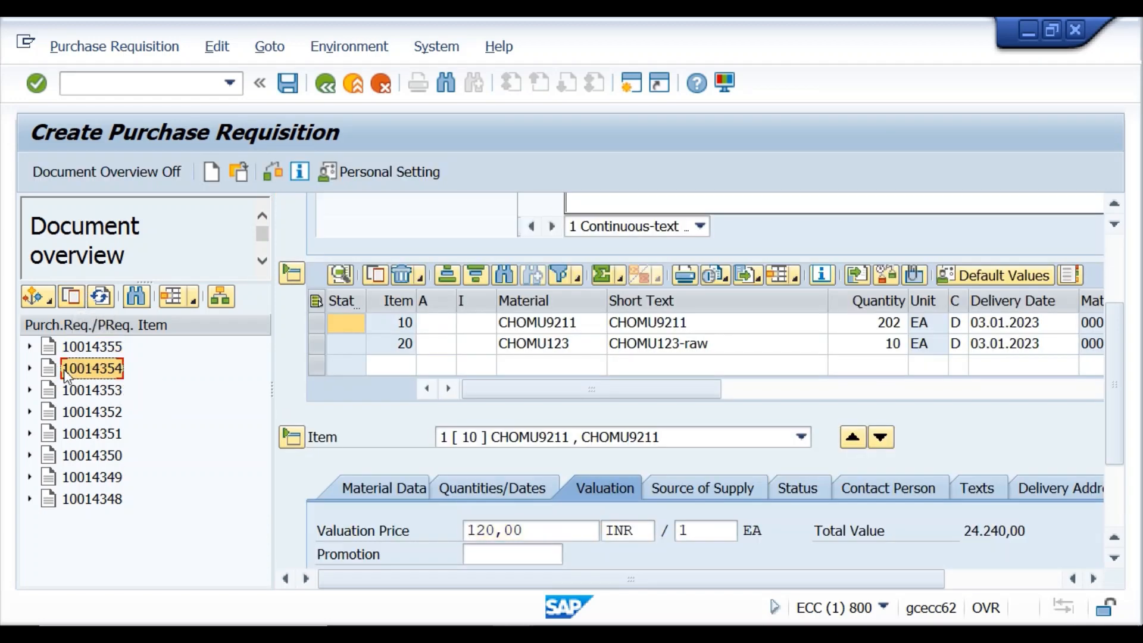
{"action": "left_click", "coordinate": [73, 296]}
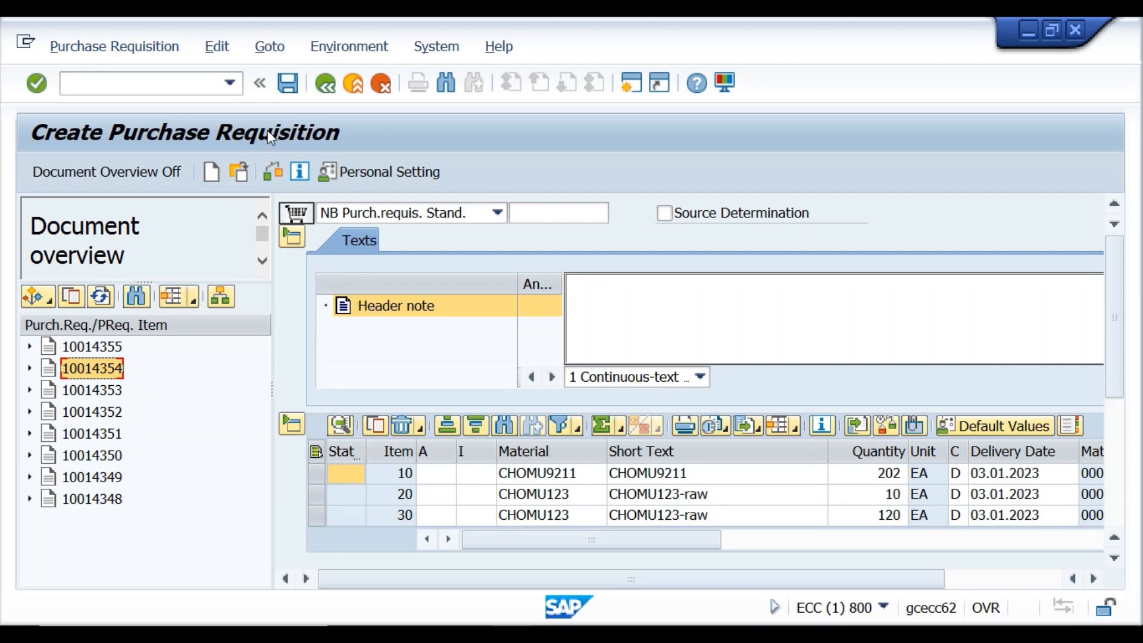
{"action": "left_click", "coordinate": [289, 94]}
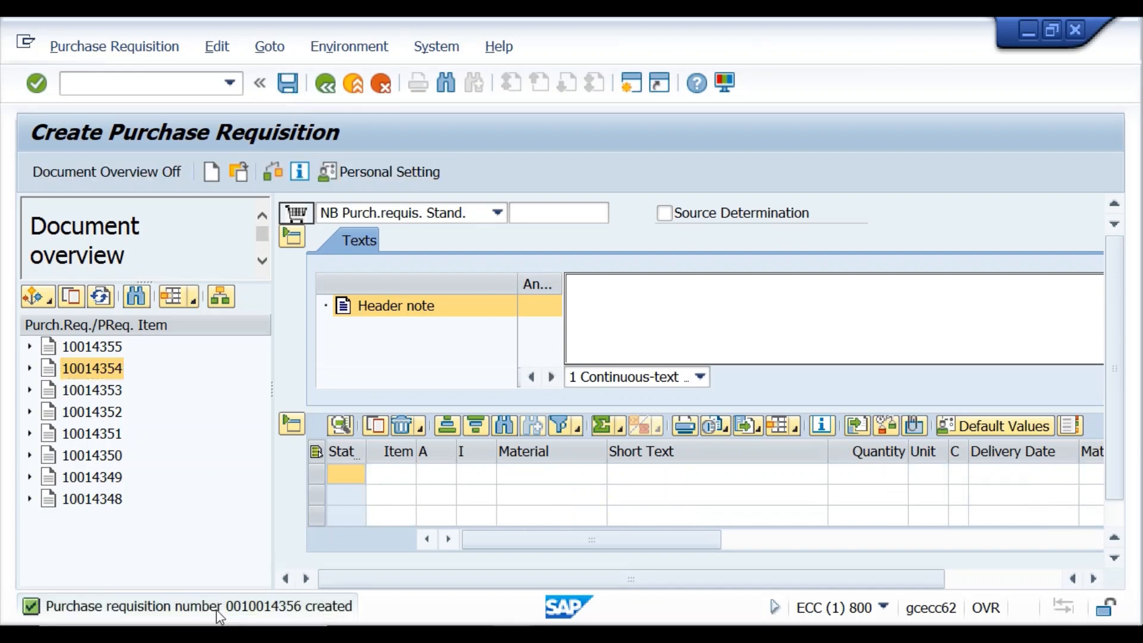
{"action": "double_click", "coordinate": [216, 609]}
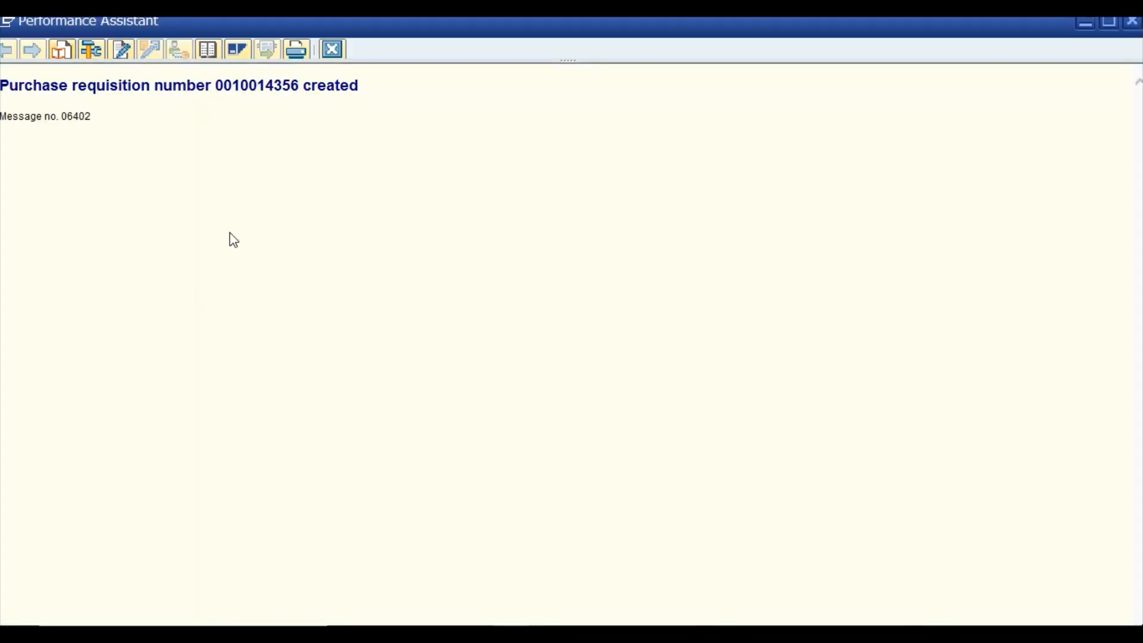
{"action": "left_click", "coordinate": [334, 50]}
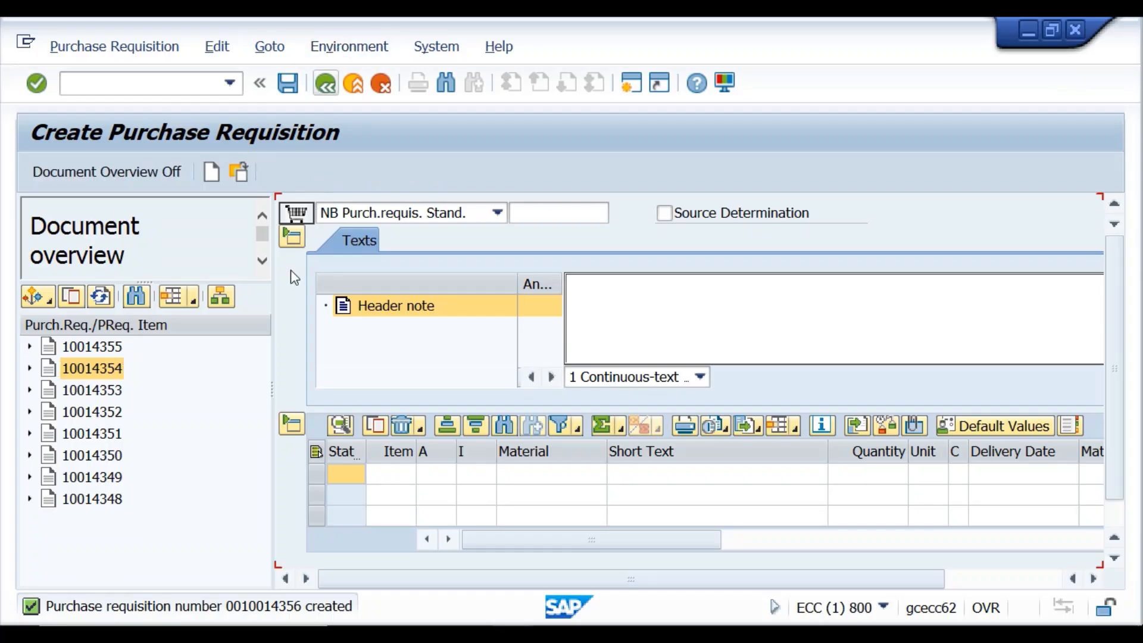
{"action": "left_click", "coordinate": [105, 349]}
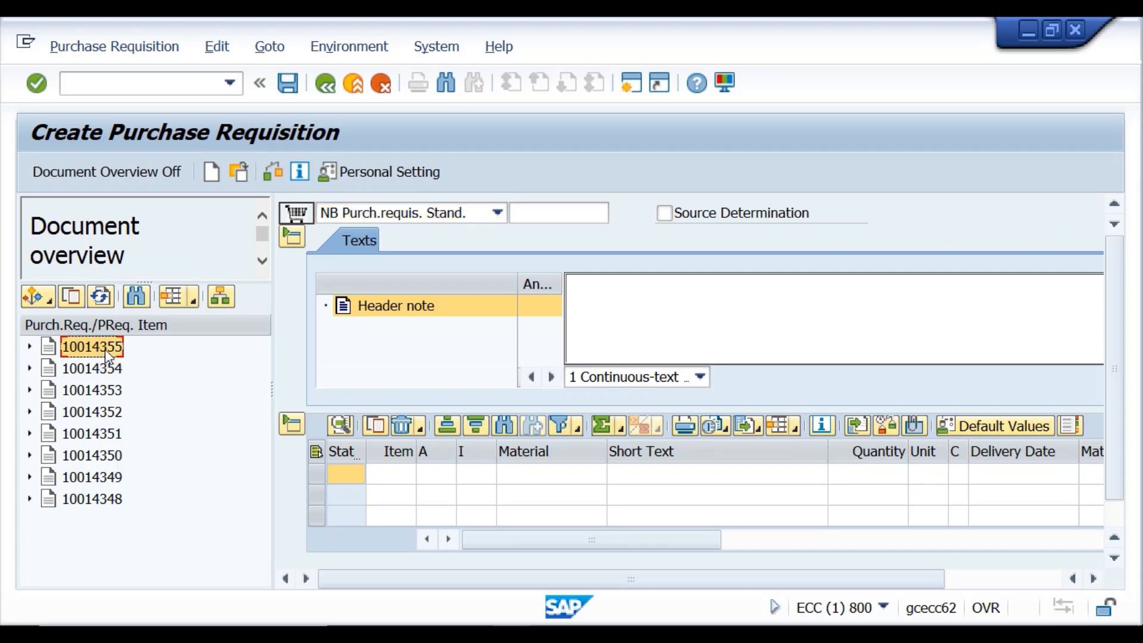
Adopt the items of requisitions 10014355 and 10014348 into the new requisition.
{"action": "left_click", "coordinate": [74, 297]}
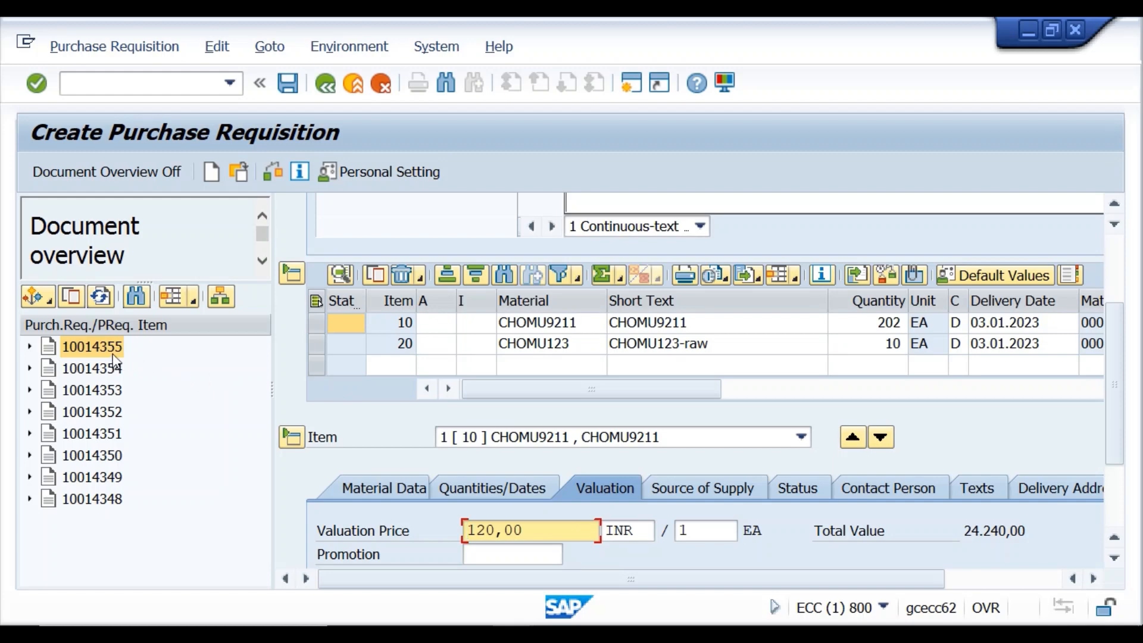
{"action": "left_click", "coordinate": [101, 504]}
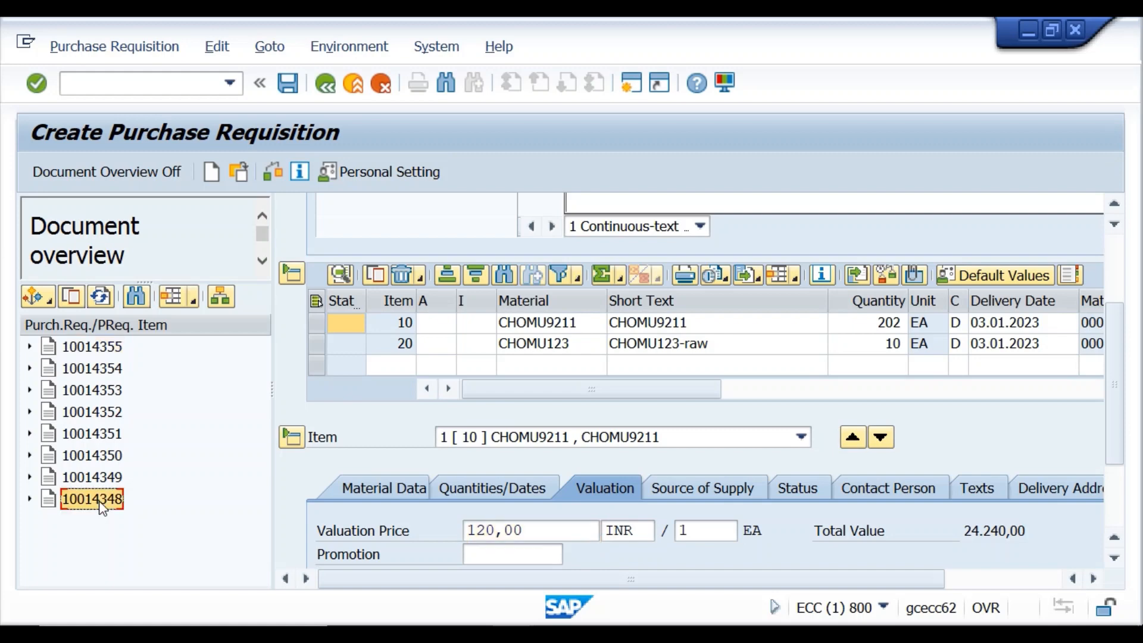
{"action": "left_click", "coordinate": [75, 303]}
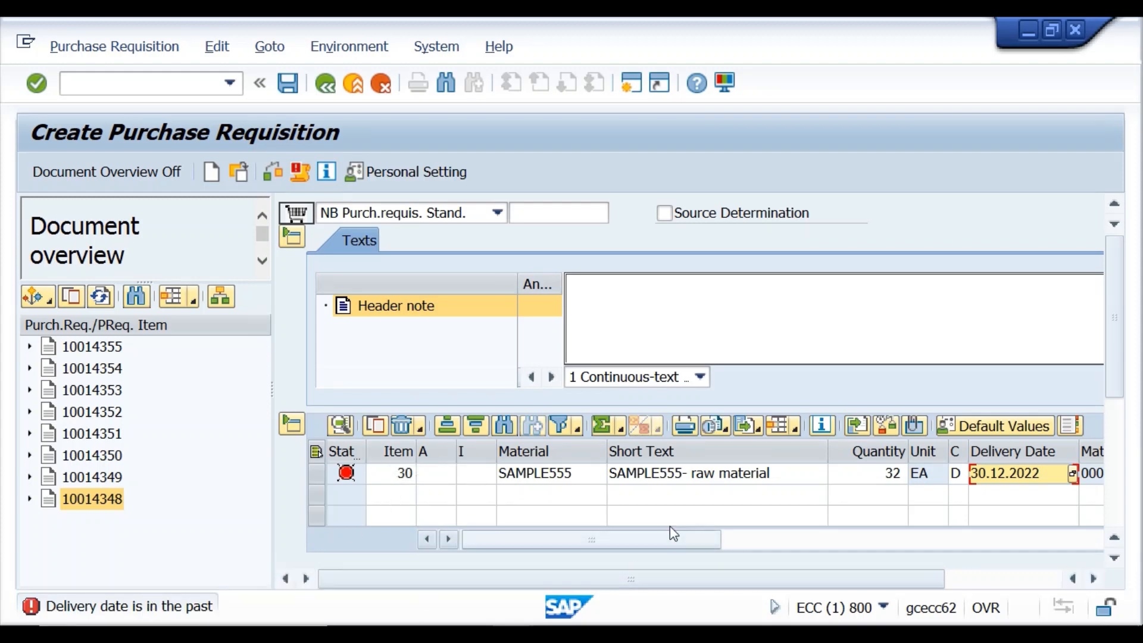
Change item 30's delivery date to 05.01.2023 using the calendar picker.
{"action": "left_click", "coordinate": [1042, 475]}
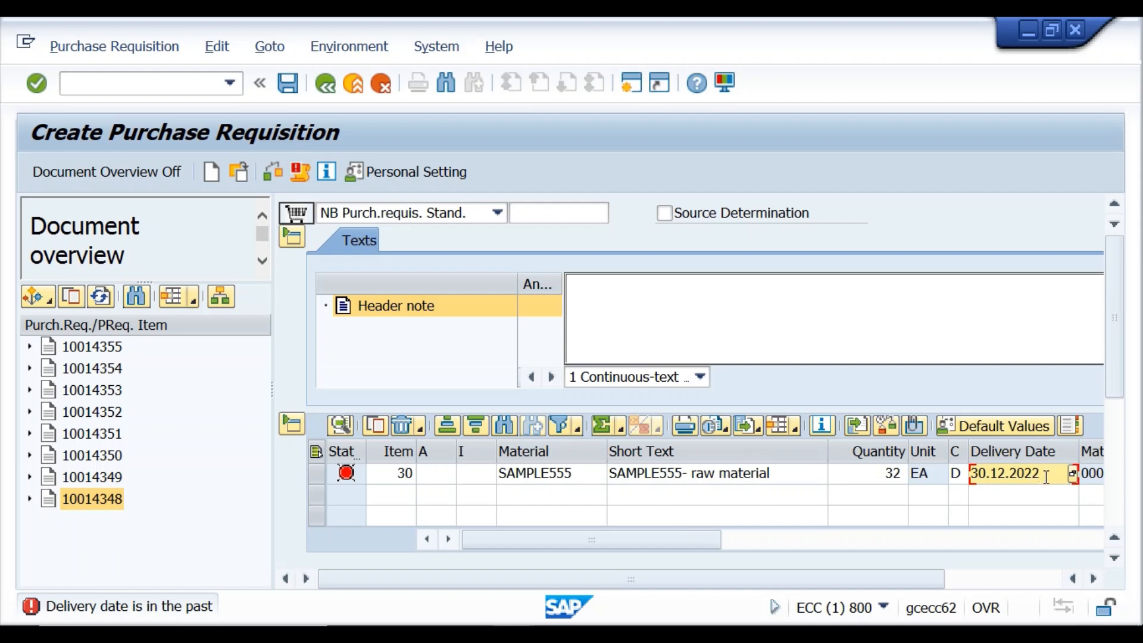
{"action": "key", "text": "BackSpace"}
{"action": "key", "text": "BackSpace"}
{"action": "key", "text": "BackSpace"}
{"action": "key", "text": "BackSpace"}
{"action": "key", "text": "BackSpace"}
{"action": "key", "text": "BackSpace"}
{"action": "key", "text": "BackSpace"}
{"action": "key", "text": "BackSpace"}
{"action": "key", "text": "BackSpace"}
{"action": "key", "text": "BackSpace"}
{"action": "key", "text": "Return"}
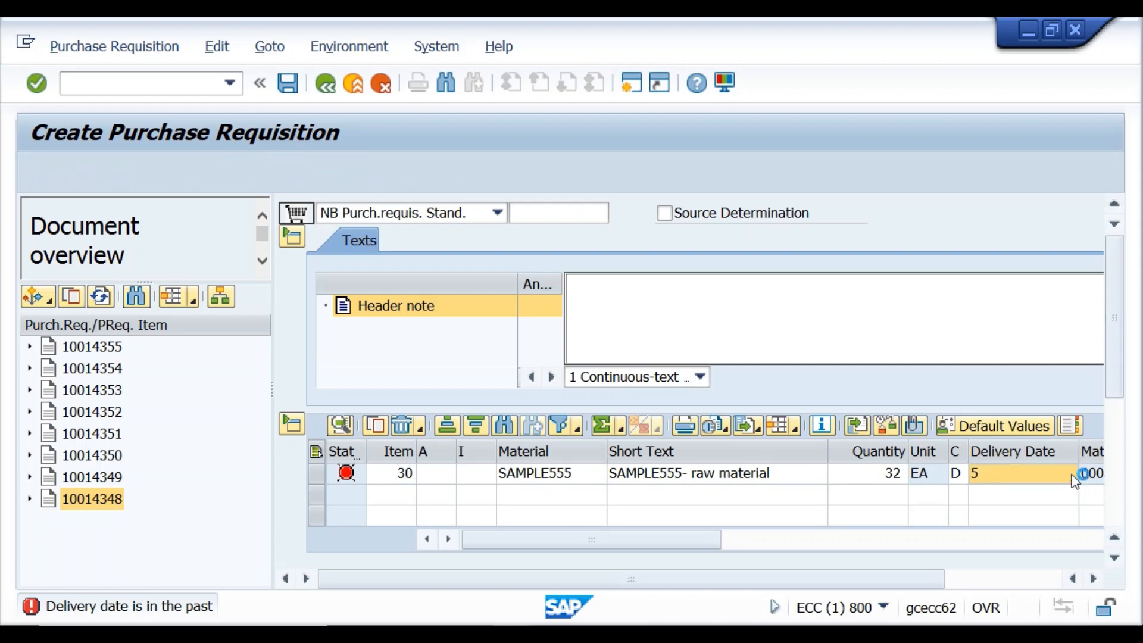
{"action": "left_click", "coordinate": [1075, 476]}
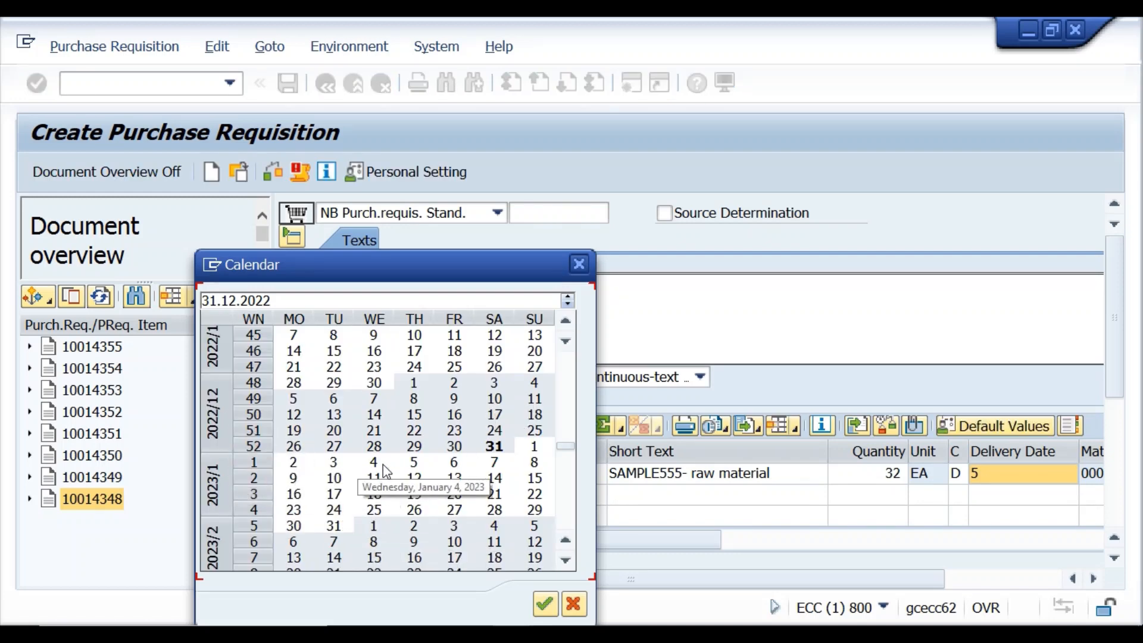
{"action": "double_click", "coordinate": [416, 461]}
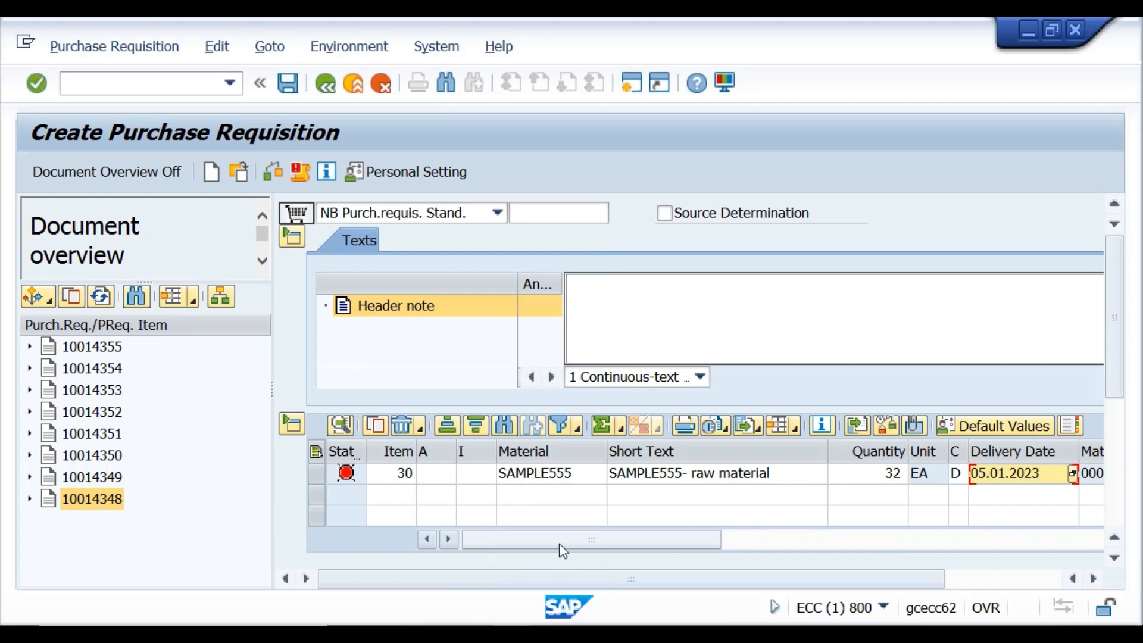
{"action": "scroll", "coordinate": [566, 485], "scroll_direction": "up", "scroll_amount": 1}
{"action": "scroll", "coordinate": [573, 485], "scroll_direction": "down", "scroll_amount": 2}
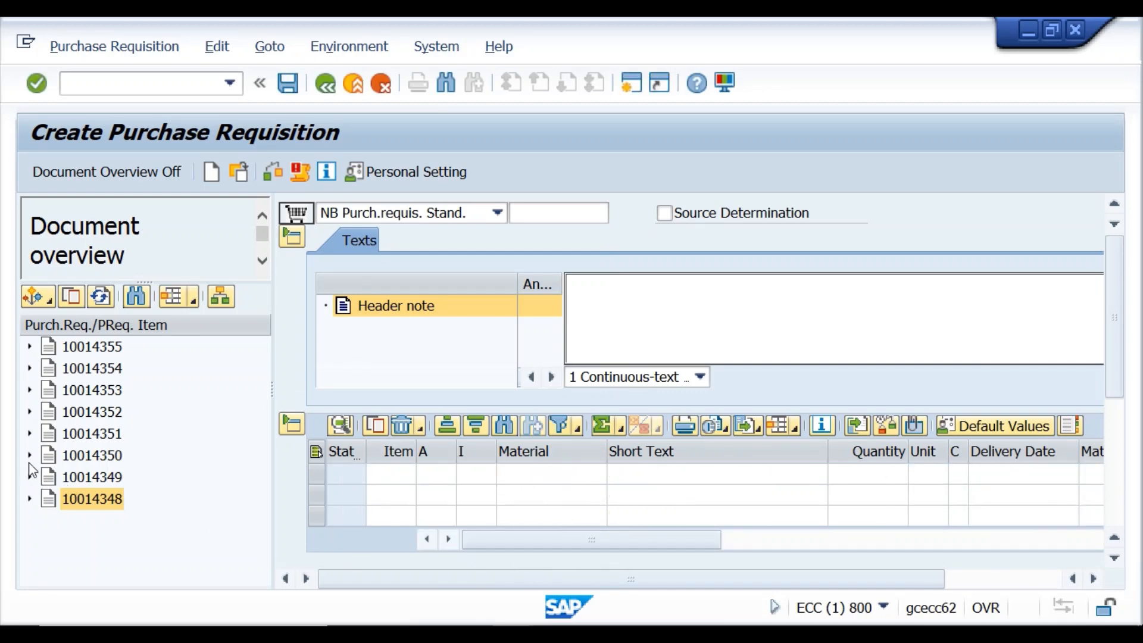
Adopt requisition 10014352's item into the new requisition.
{"action": "left_click", "coordinate": [93, 416]}
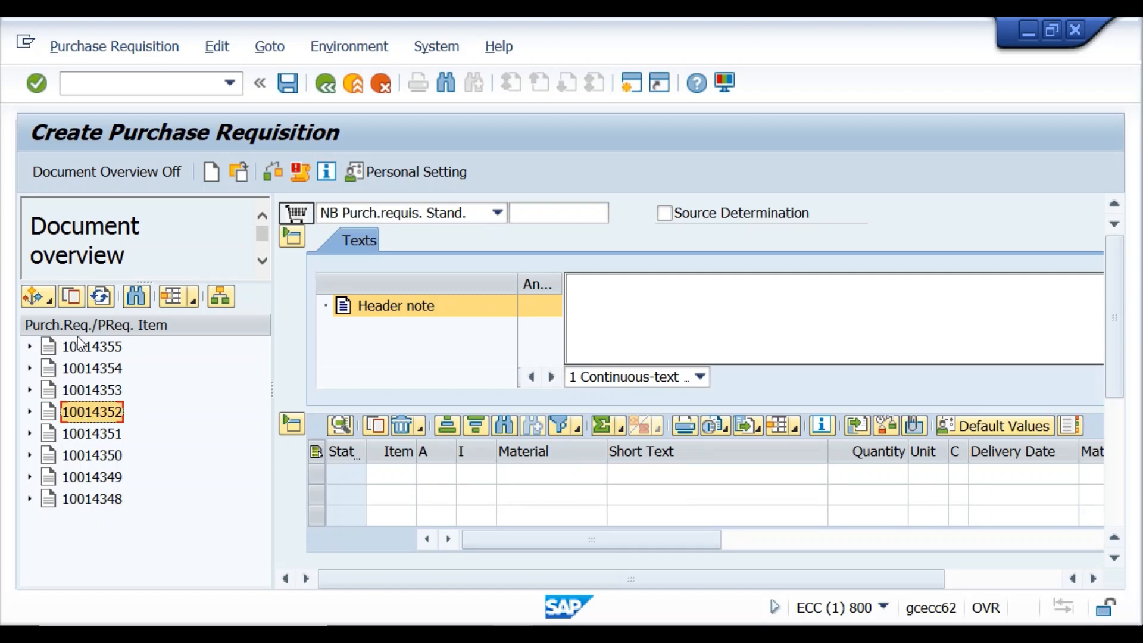
{"action": "left_click", "coordinate": [81, 298]}
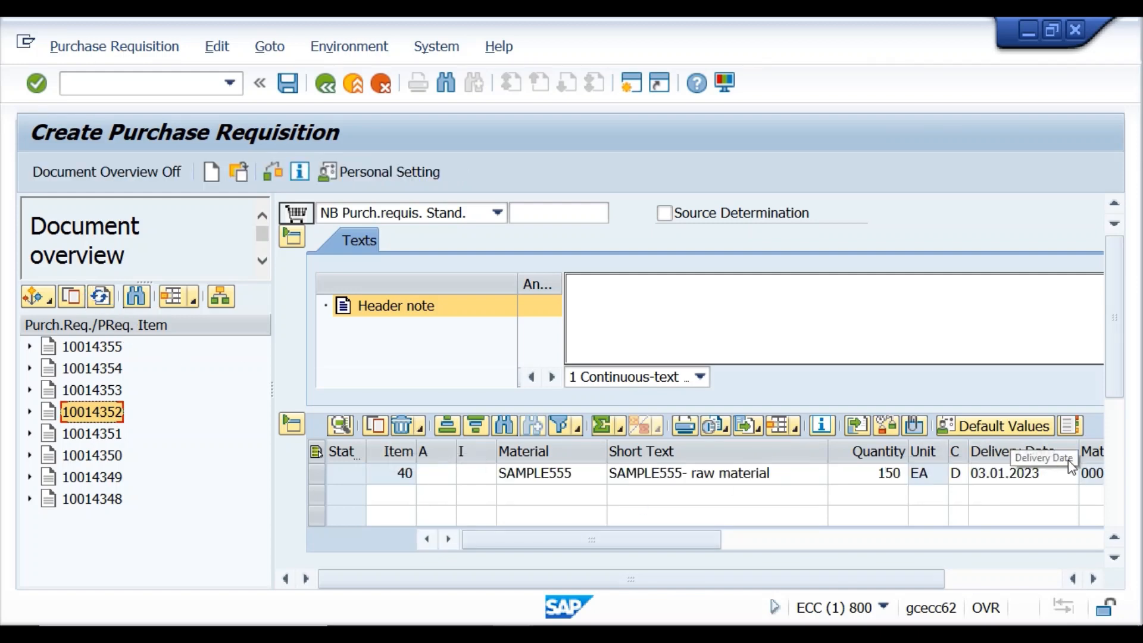
{"action": "left_click_drag", "start_coordinate": [1115, 358], "coordinate": [1113, 419]}
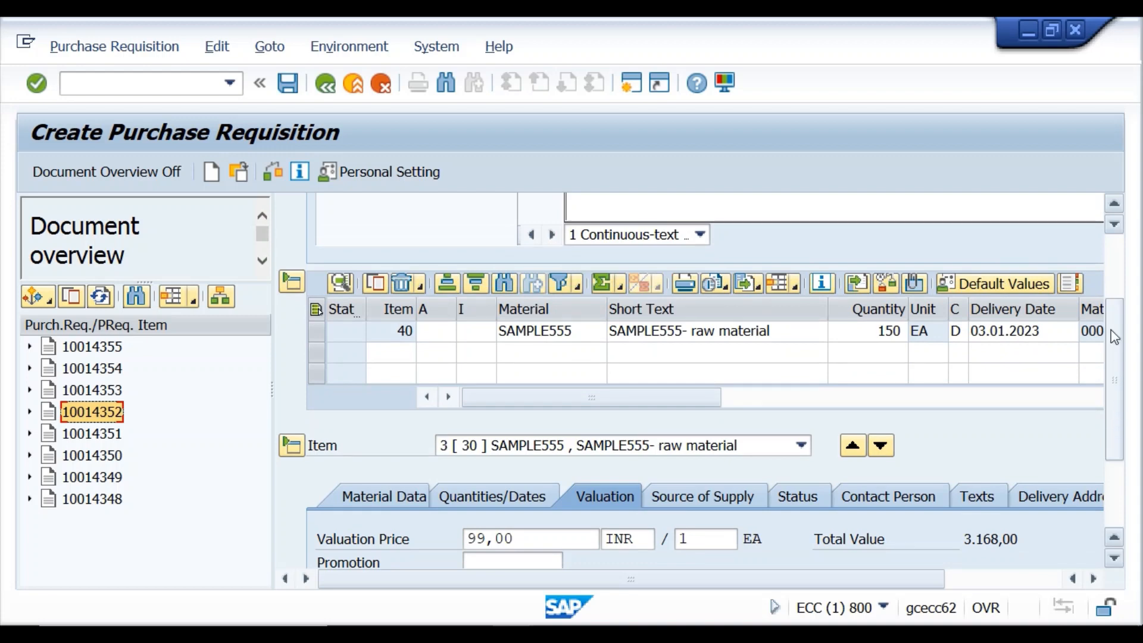
{"action": "left_click_drag", "start_coordinate": [1115, 337], "coordinate": [1116, 305]}
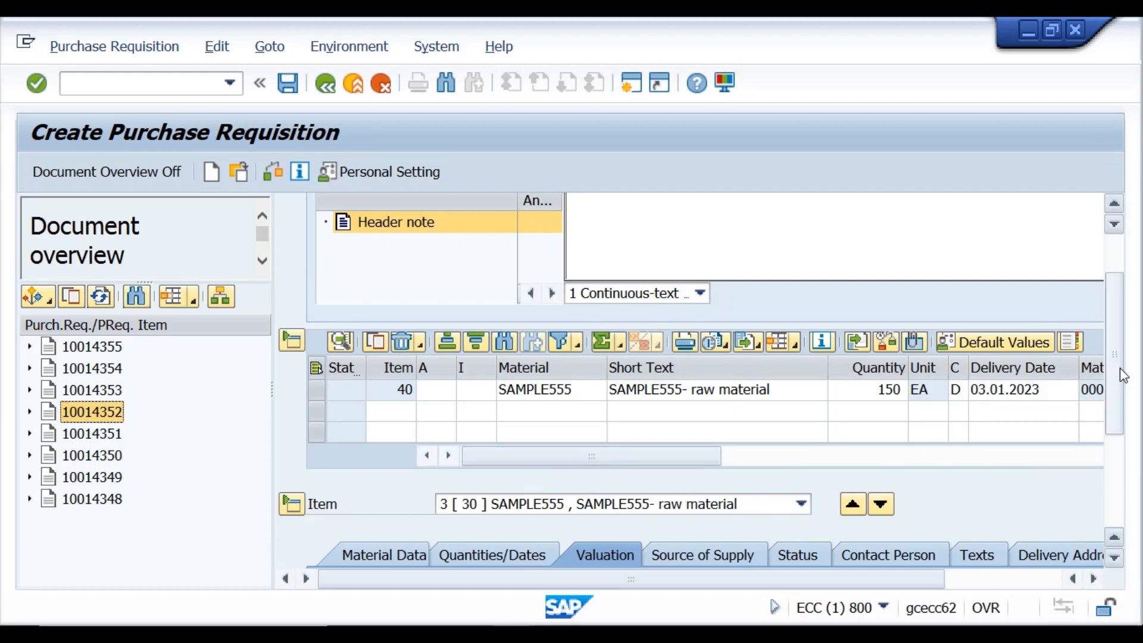
{"action": "mouse_move", "coordinate": [1124, 375]}
{"action": "left_mouse_down"}
{"action": "mouse_move", "coordinate": [1128, 335]}
{"action": "mouse_move", "coordinate": [1125, 363]}
{"action": "left_mouse_up"}
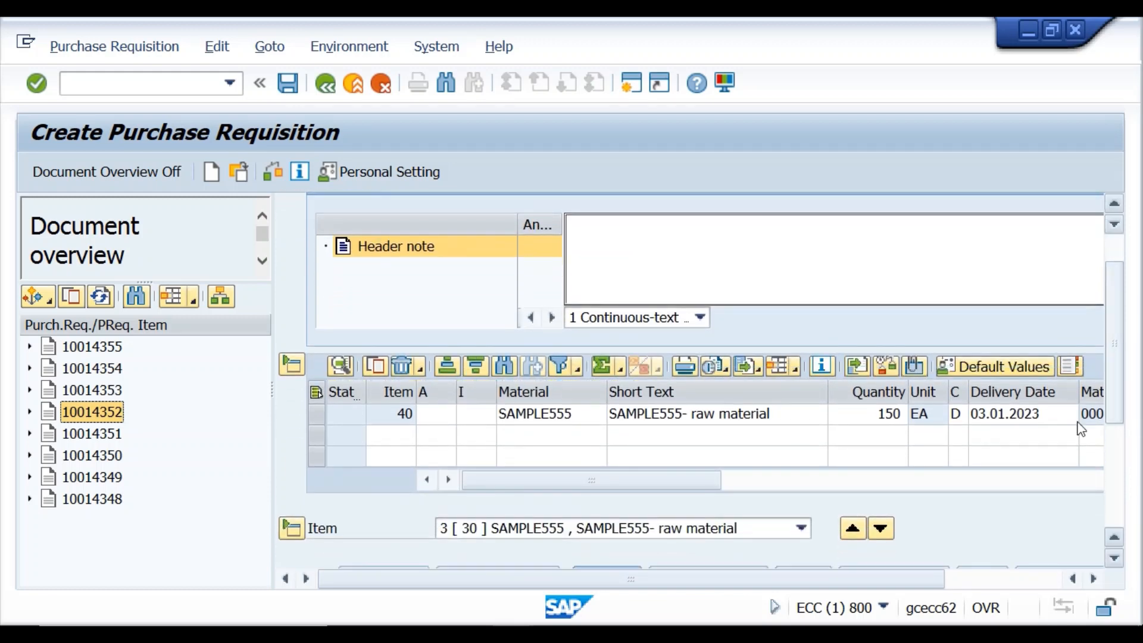
Browse the requisition's item list using the table scrollbar.
{"action": "left_click", "coordinate": [994, 436]}
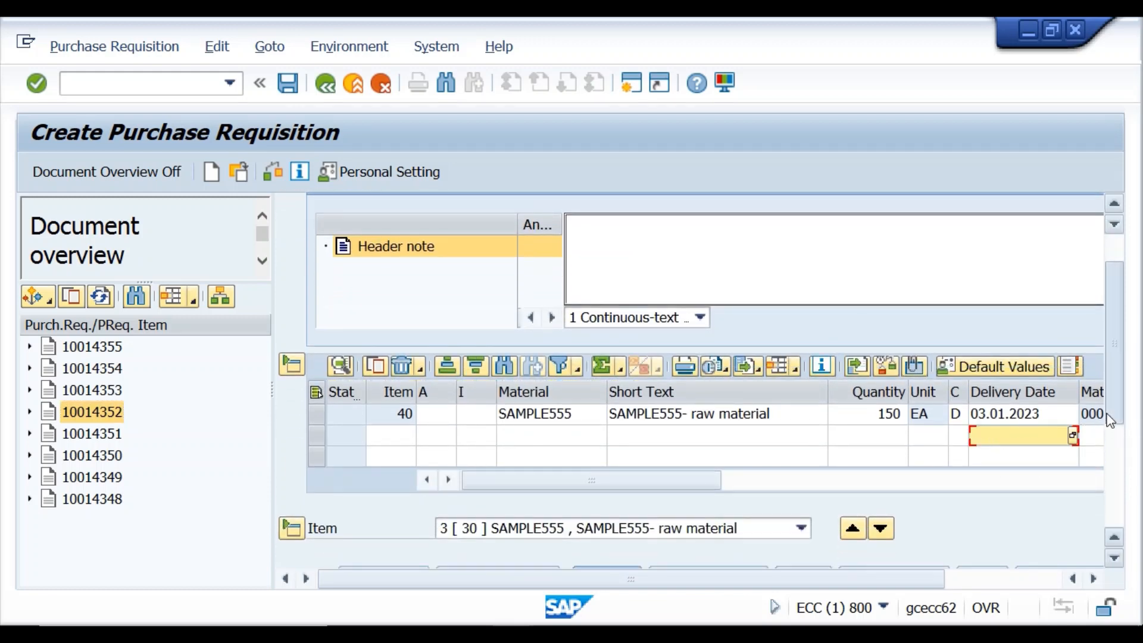
{"action": "scroll", "coordinate": [1109, 419], "scroll_direction": "down", "scroll_amount": 1}
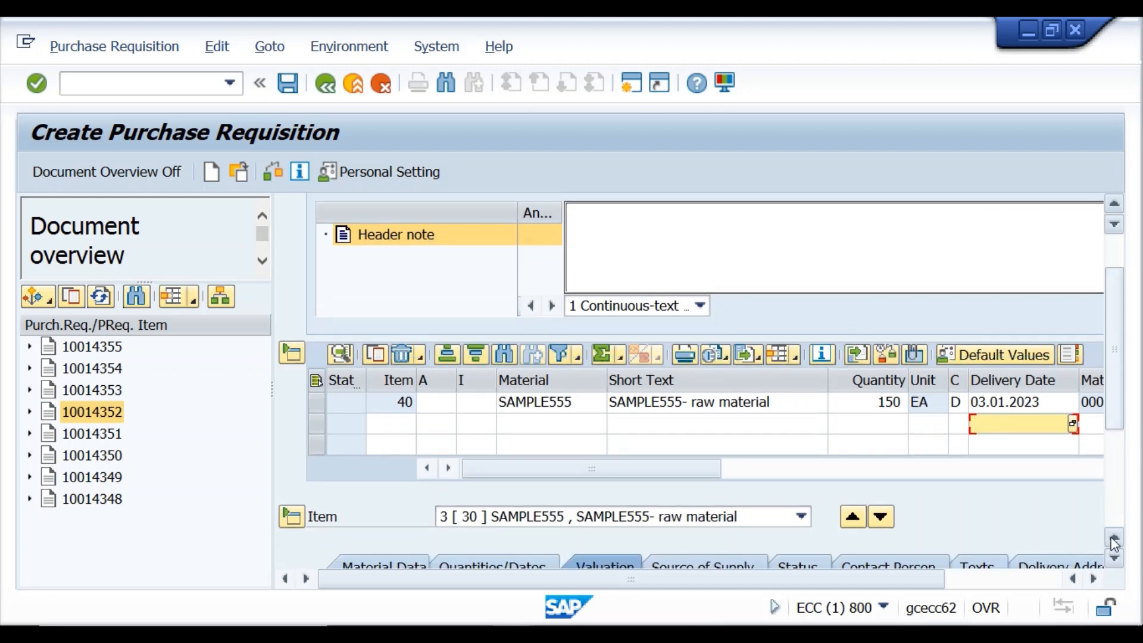
{"action": "left_click", "coordinate": [1115, 539]}
{"action": "left_click", "coordinate": [1115, 539]}
{"action": "left_click", "coordinate": [1115, 539]}
{"action": "left_click", "coordinate": [1115, 539]}
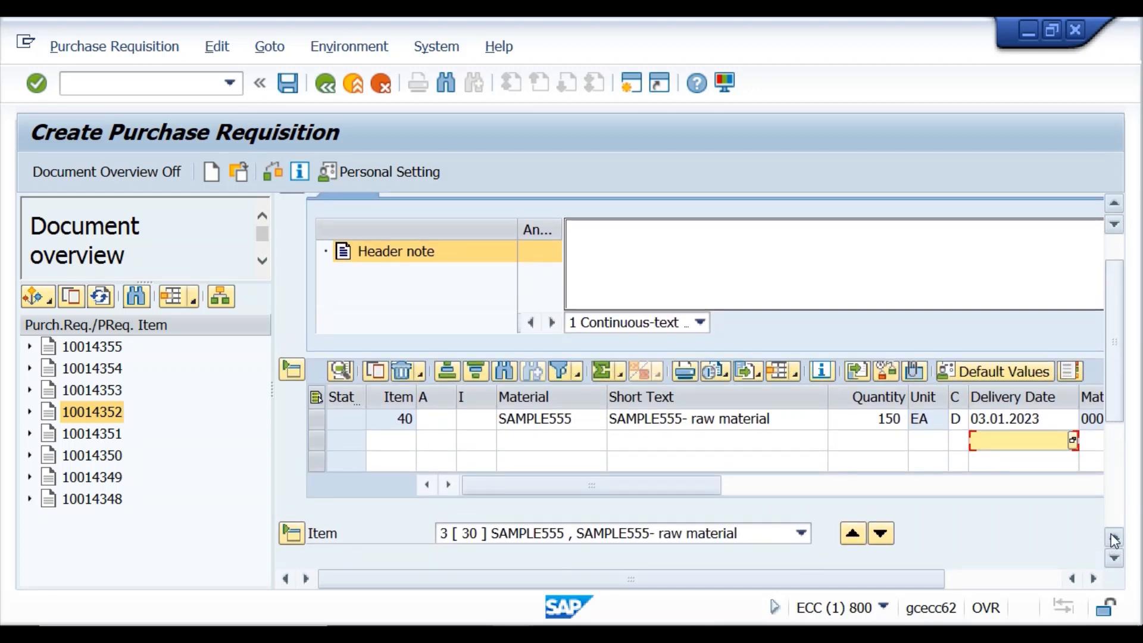
{"action": "left_click", "coordinate": [1115, 539]}
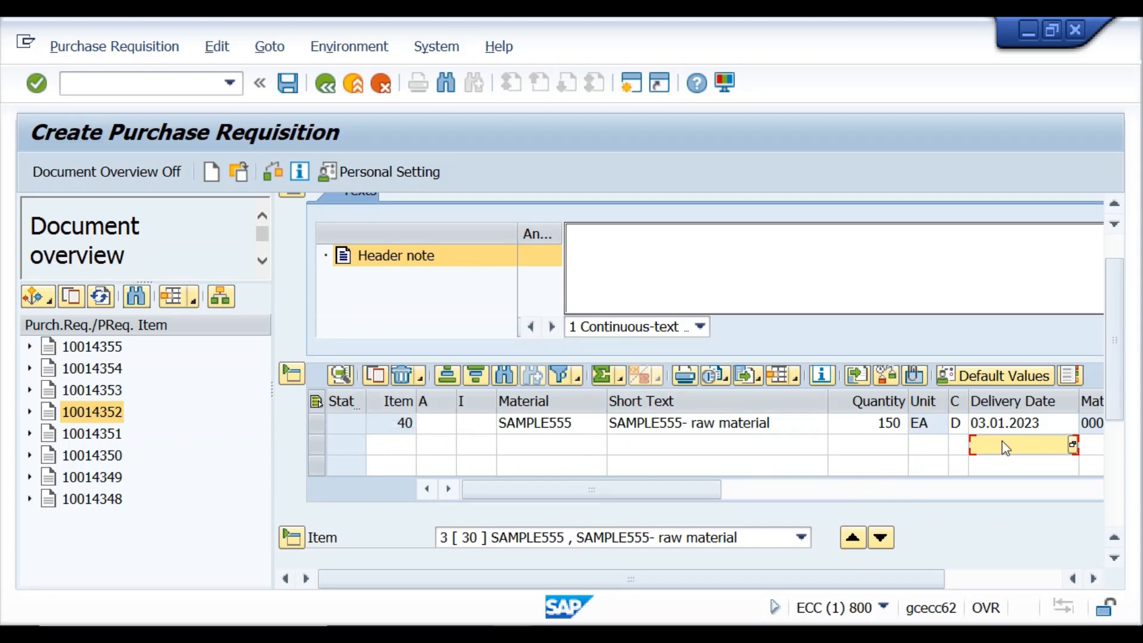
{"action": "left_click", "coordinate": [1114, 226]}
{"action": "left_click", "coordinate": [1113, 226]}
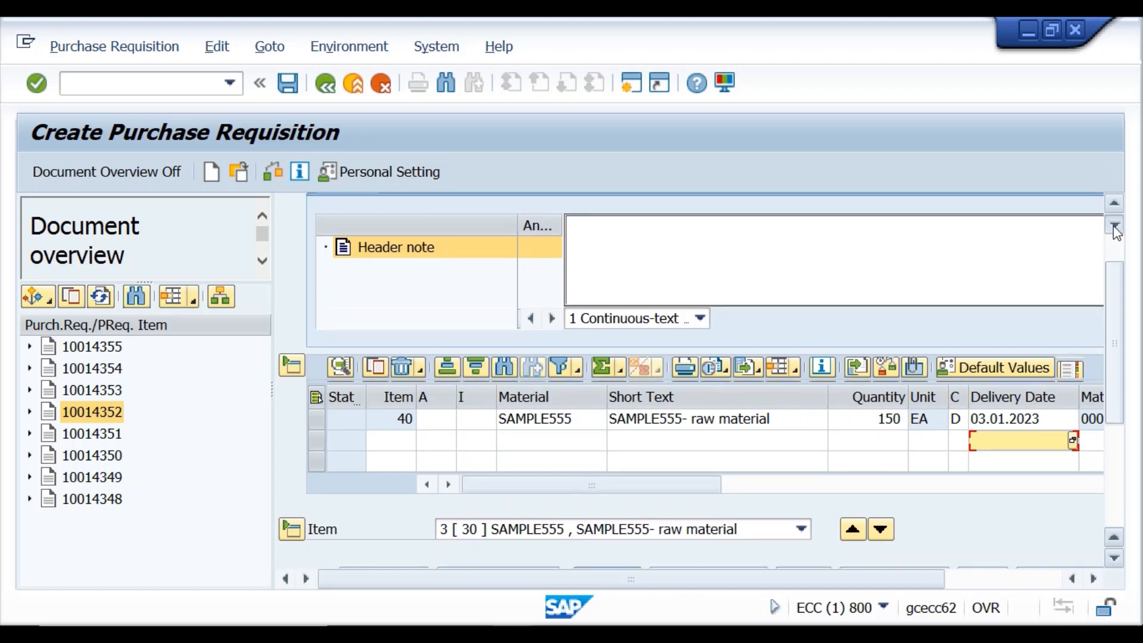
{"action": "left_click", "coordinate": [1113, 226]}
{"action": "left_click", "coordinate": [1113, 226]}
{"action": "left_click", "coordinate": [1113, 226]}
{"action": "left_click", "coordinate": [1113, 227]}
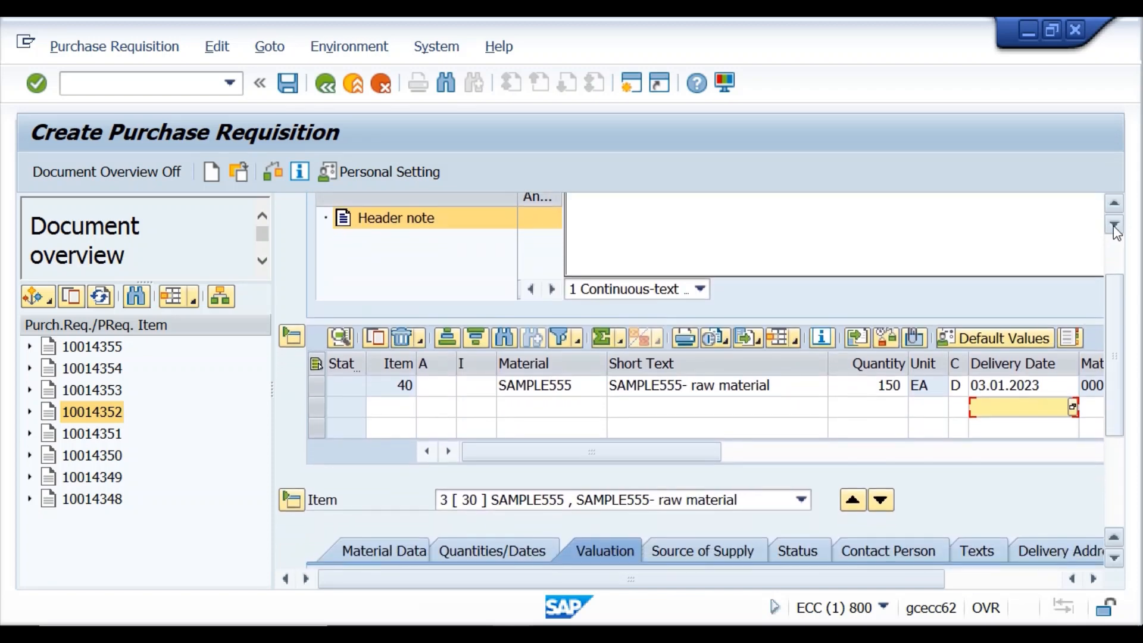
{"action": "left_click", "coordinate": [1091, 364]}
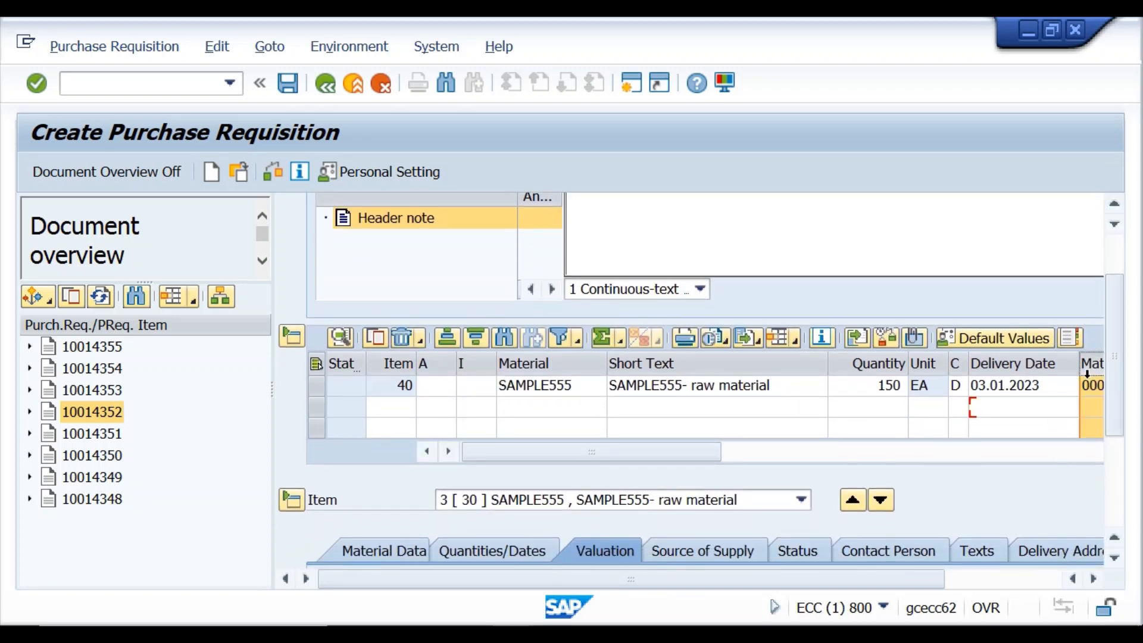
{"action": "mouse_move", "coordinate": [1110, 374]}
{"action": "left_mouse_down"}
{"action": "mouse_move", "coordinate": [1112, 393]}
{"action": "mouse_move", "coordinate": [1109, 356]}
{"action": "mouse_move", "coordinate": [1114, 370]}
{"action": "left_mouse_up"}
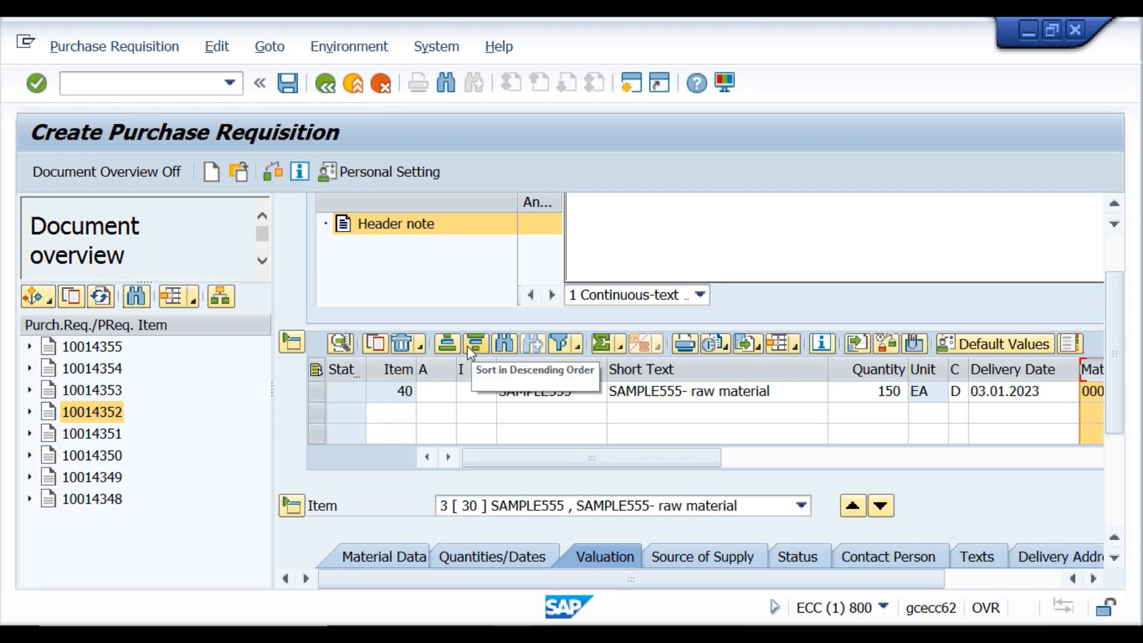
{"action": "left_click", "coordinate": [447, 350]}
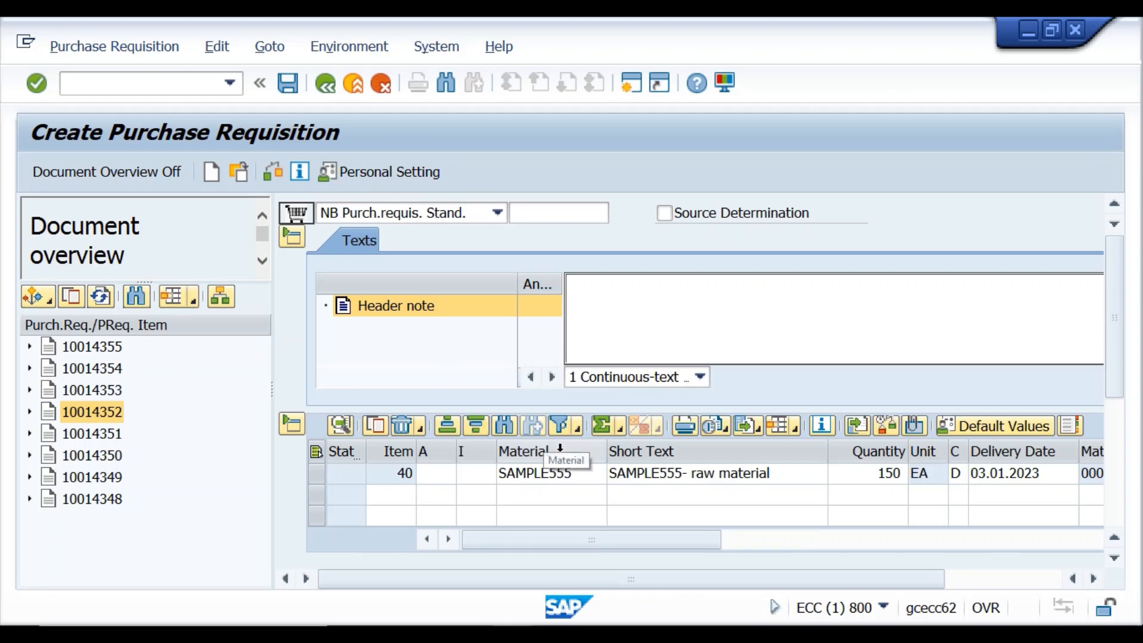
Collapse the header and adopt requisition 10014354's items.
{"action": "left_click", "coordinate": [292, 237]}
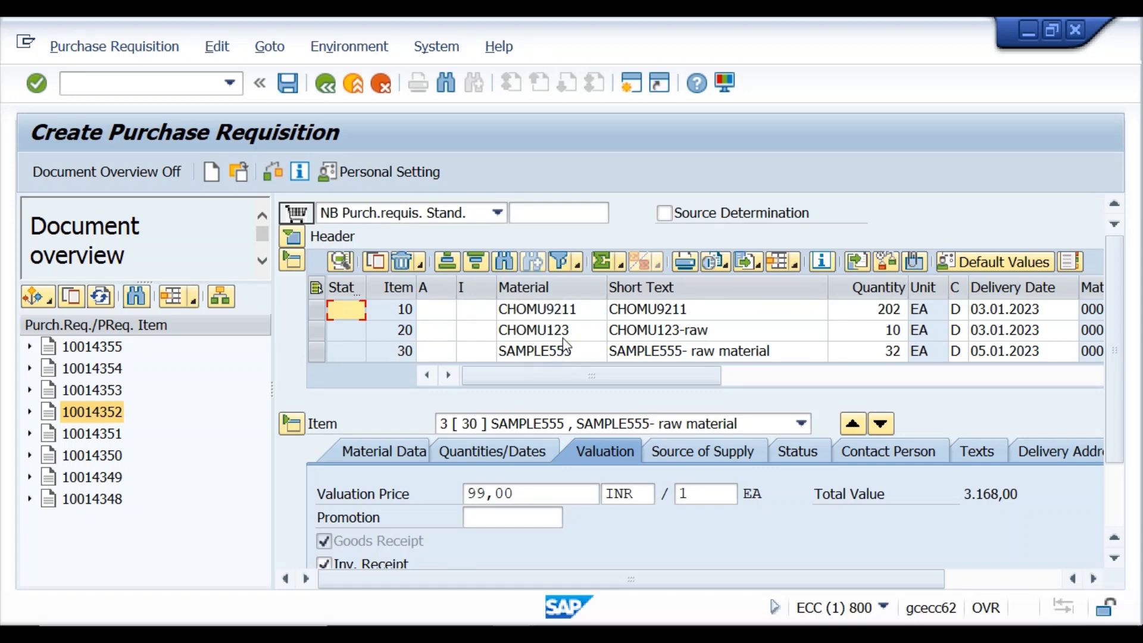
{"action": "scroll", "coordinate": [562, 344], "scroll_direction": "down", "scroll_amount": 3}
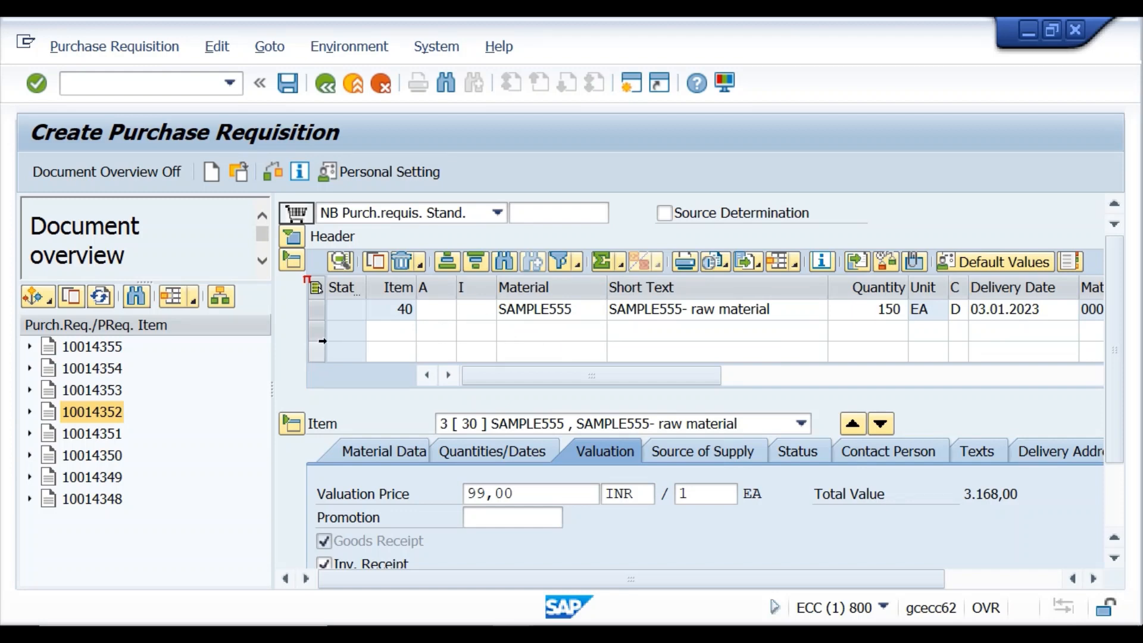
{"action": "left_click", "coordinate": [107, 371]}
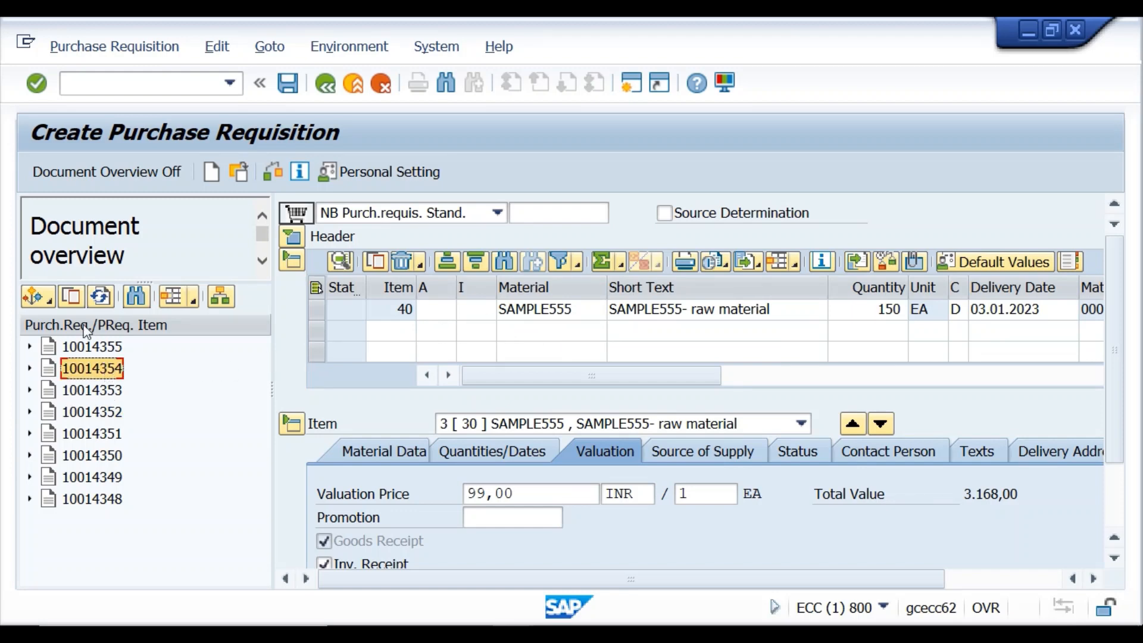
{"action": "left_click", "coordinate": [69, 297]}
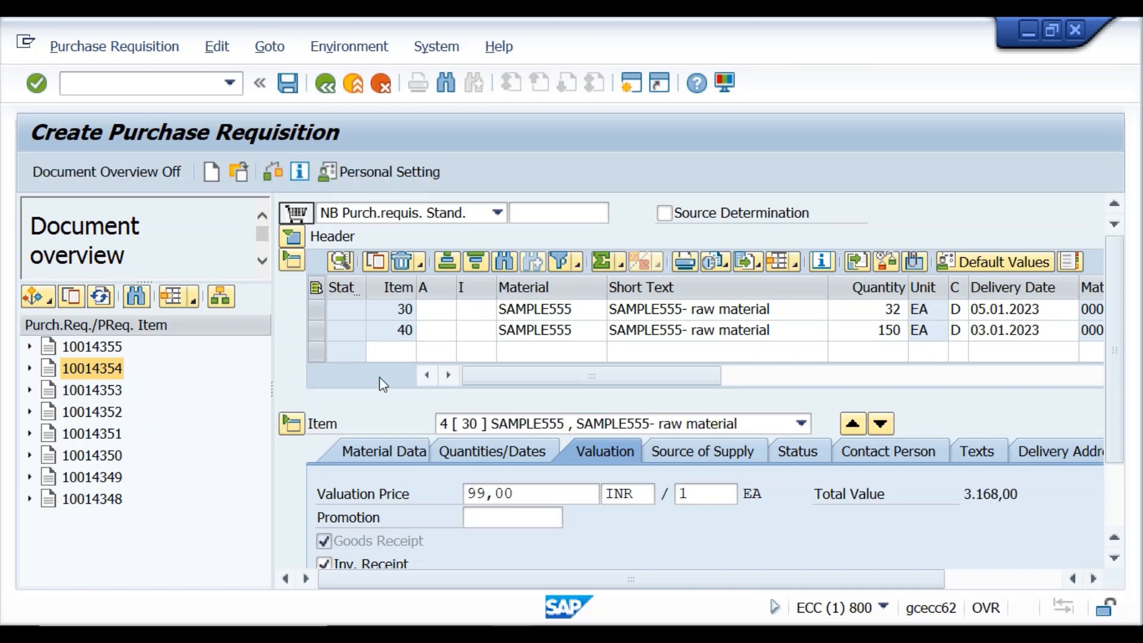
Select the whole item 20 row (CHOMU123, 10 EA).
{"action": "scroll", "coordinate": [462, 319], "scroll_direction": "up", "scroll_amount": 1}
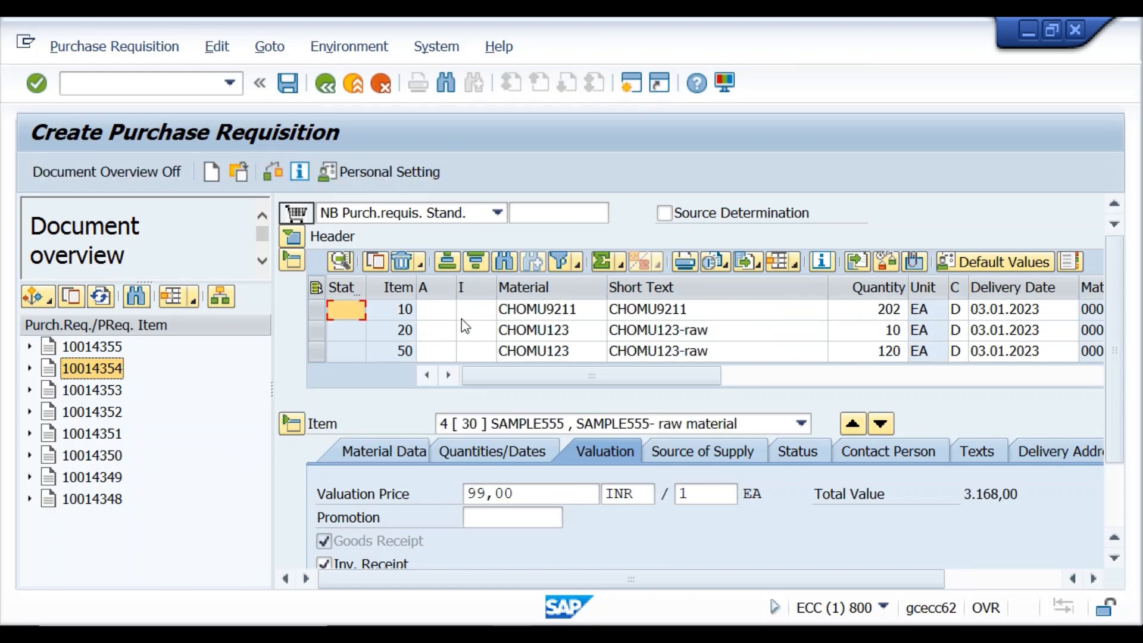
{"action": "scroll", "coordinate": [462, 319], "scroll_direction": "down", "scroll_amount": 3}
{"action": "scroll", "coordinate": [462, 319], "scroll_direction": "up", "scroll_amount": 4}
{"action": "left_click", "coordinate": [514, 331]}
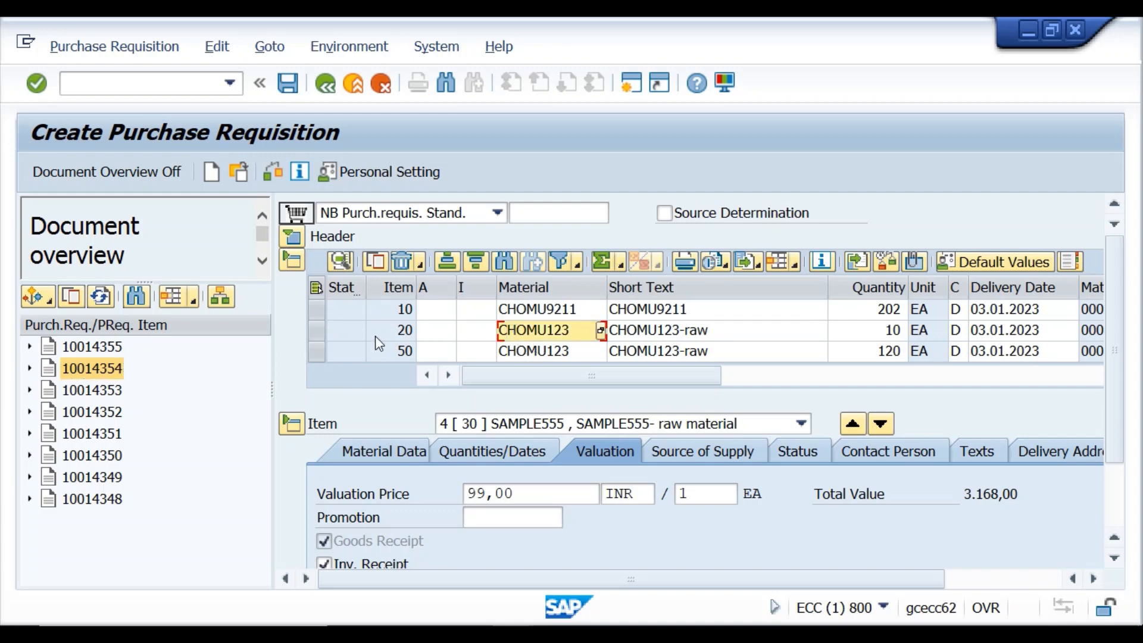
{"action": "left_click", "coordinate": [317, 330]}
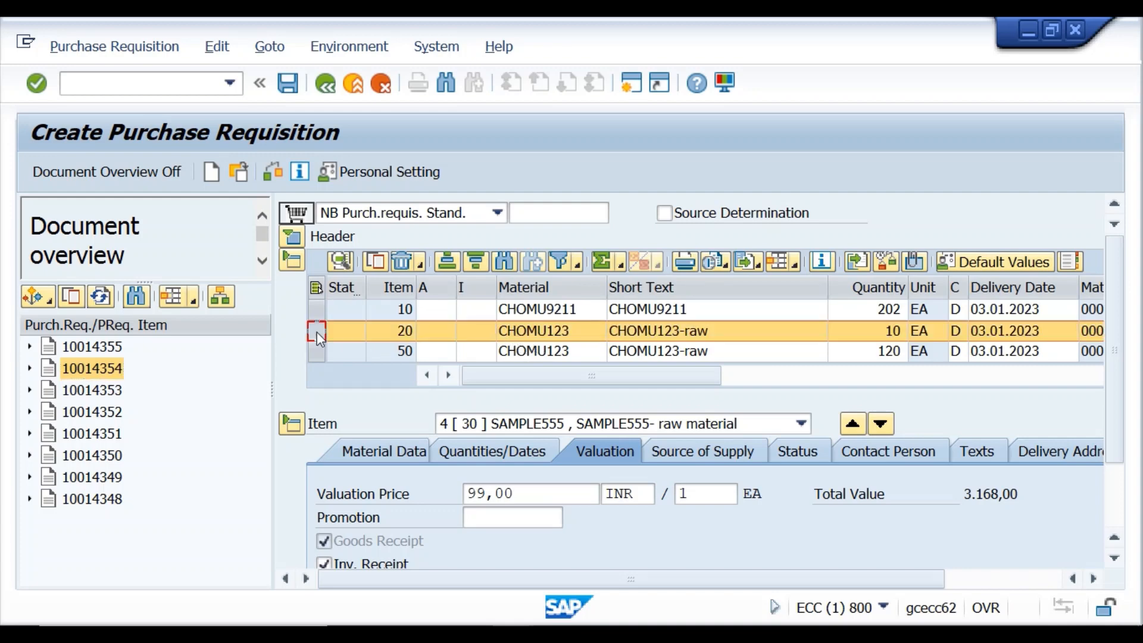
Delete item 20 (CHOMU123, 10 EA) and confirm the deletion with Yes.
{"action": "left_click", "coordinate": [403, 263]}
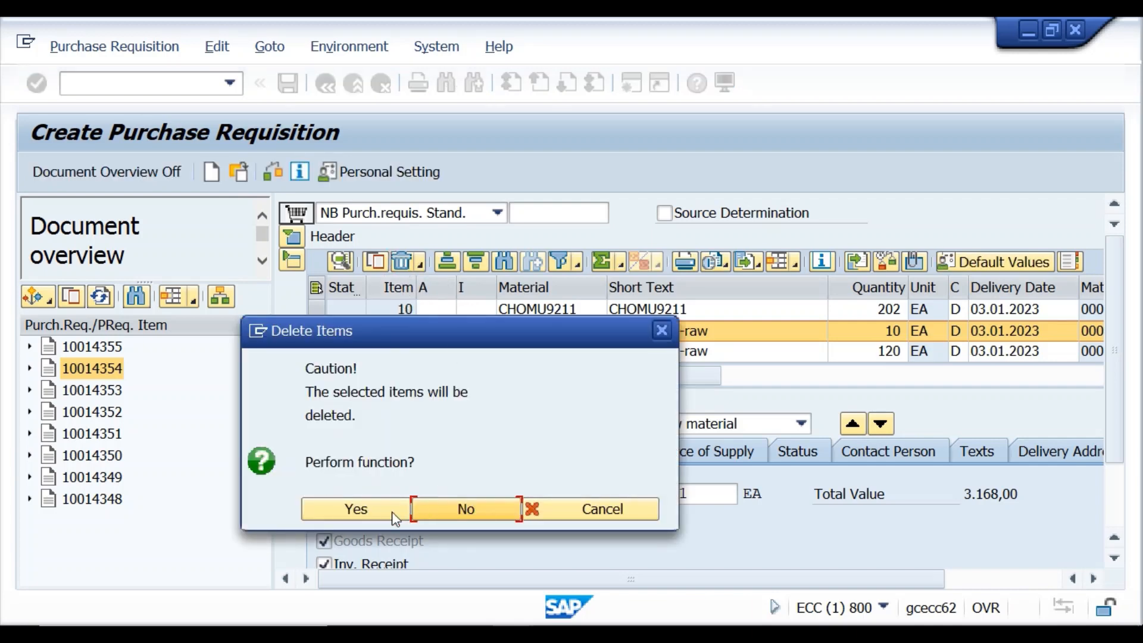
{"action": "left_click", "coordinate": [388, 513]}
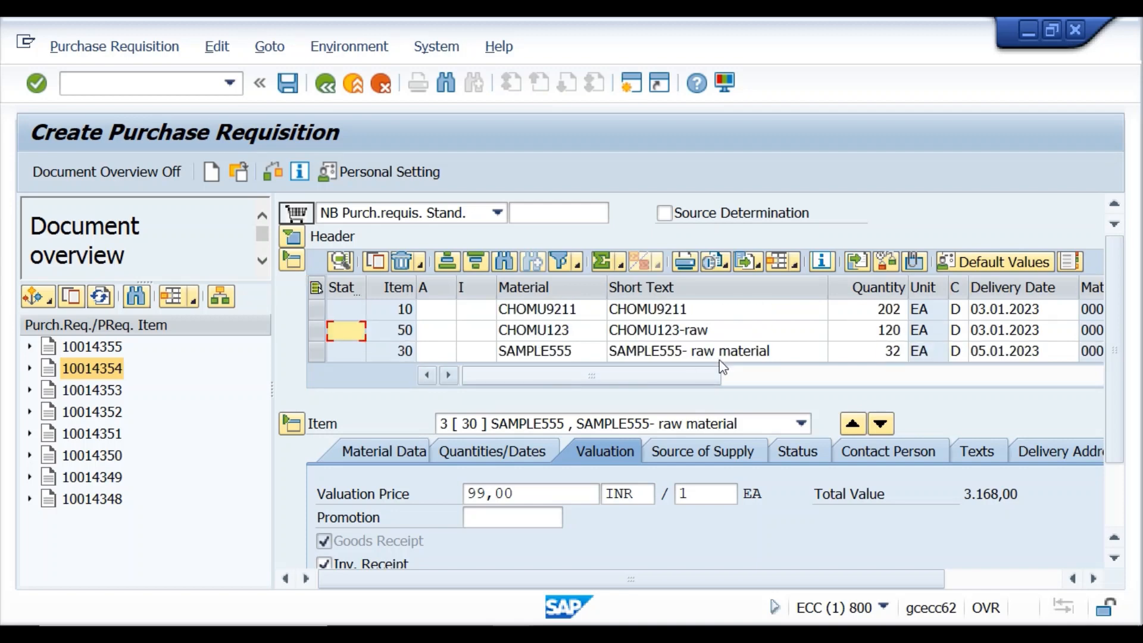
{"action": "left_click", "coordinate": [891, 311]}
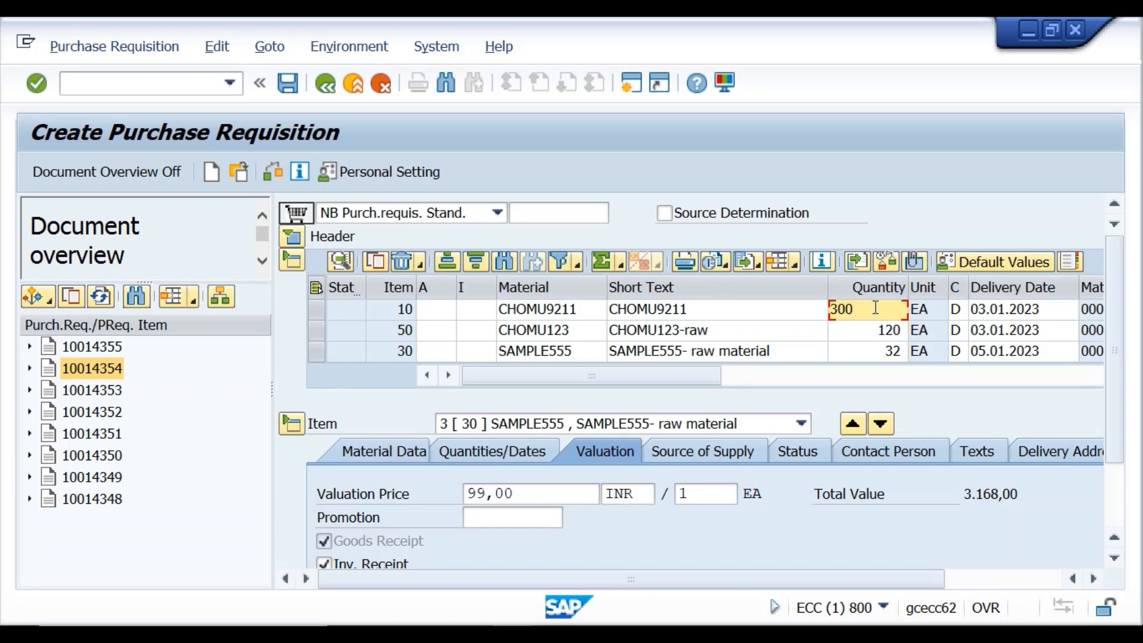
{"action": "left_click", "coordinate": [263, 175]}
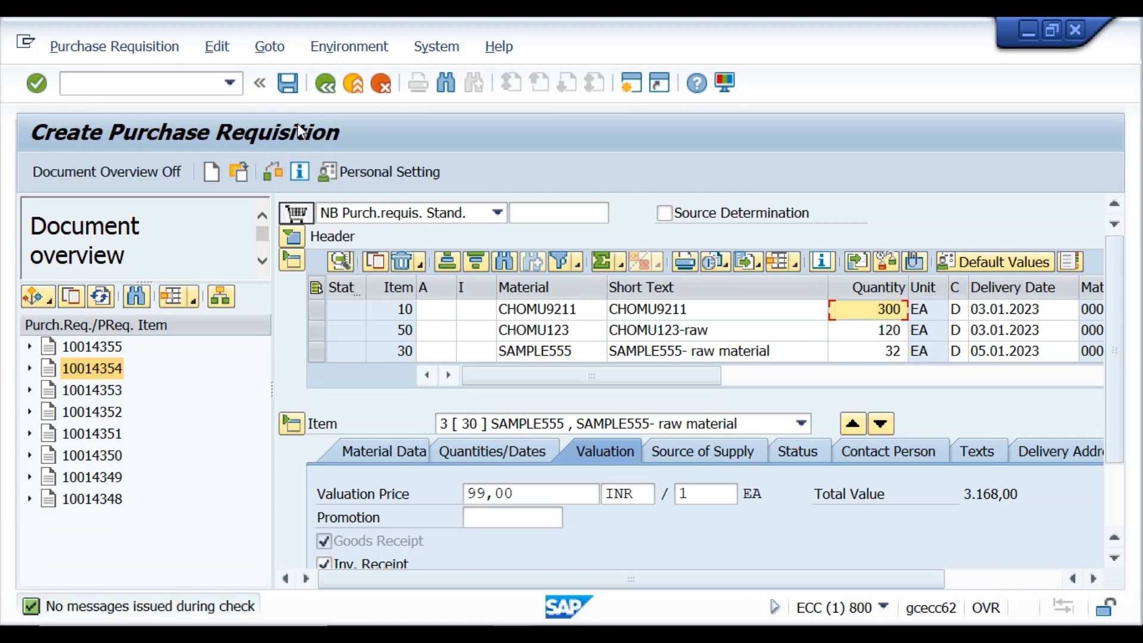
{"action": "left_click", "coordinate": [288, 84]}
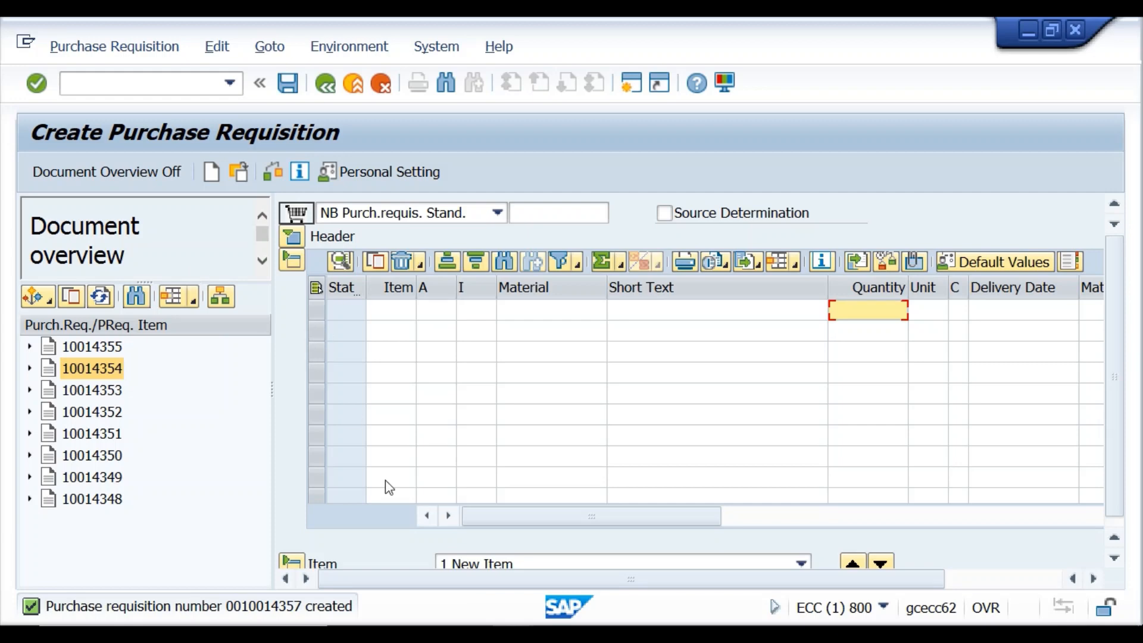
Switch to the Word lecture notes and scroll back up through the document.
{"action": "mouse_move", "coordinate": [513, 634]}
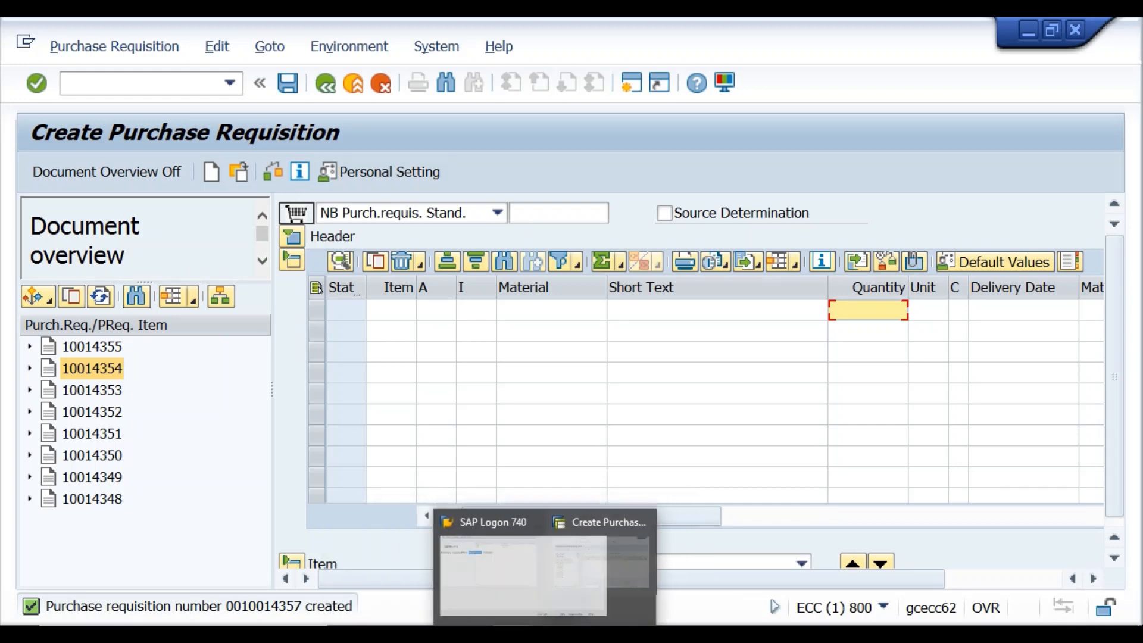
{"action": "left_click", "coordinate": [510, 593]}
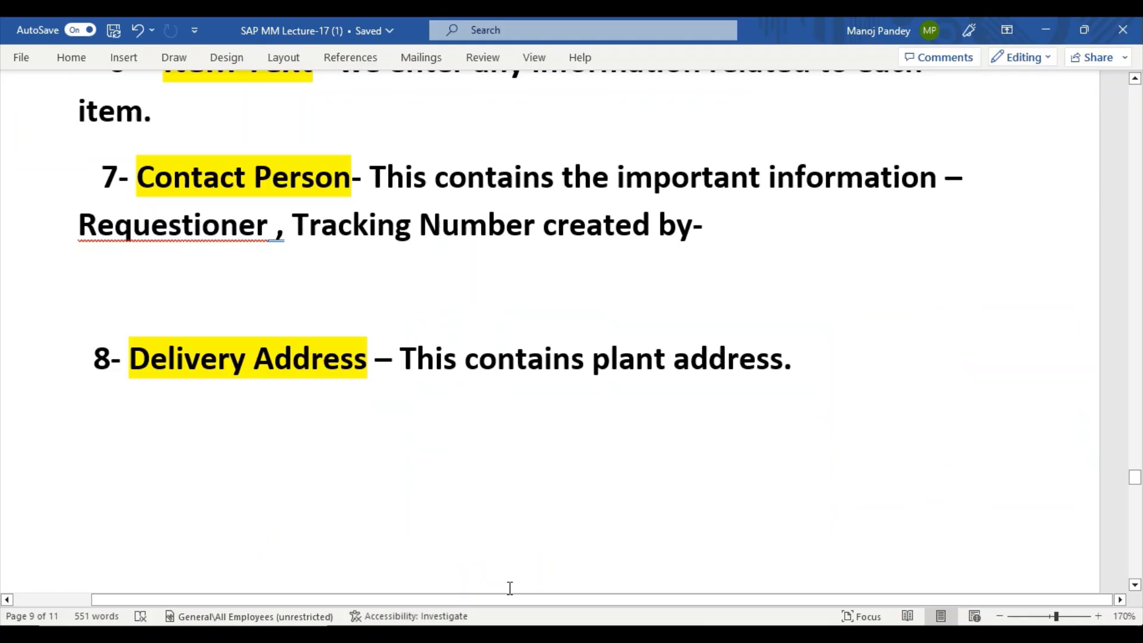
{"action": "scroll", "coordinate": [510, 535], "scroll_direction": "up", "scroll_amount": 1}
{"action": "scroll", "coordinate": [511, 535], "scroll_direction": "down", "scroll_amount": 2}
{"action": "scroll", "coordinate": [509, 532], "scroll_direction": "up", "scroll_amount": 15}
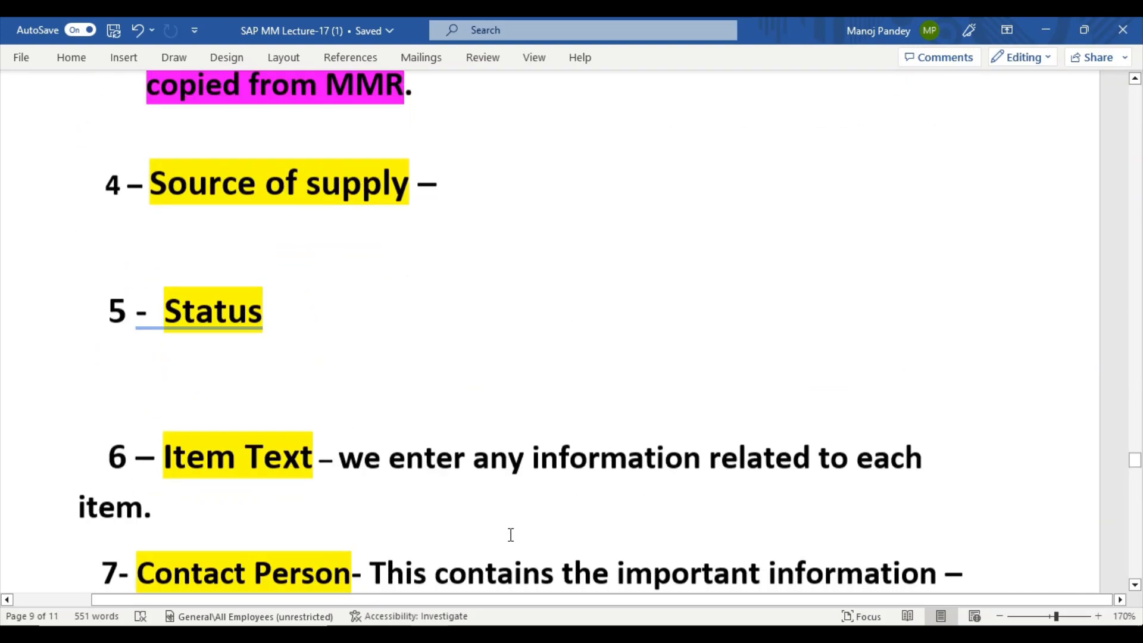
{"action": "scroll", "coordinate": [509, 529], "scroll_direction": "up", "scroll_amount": 12}
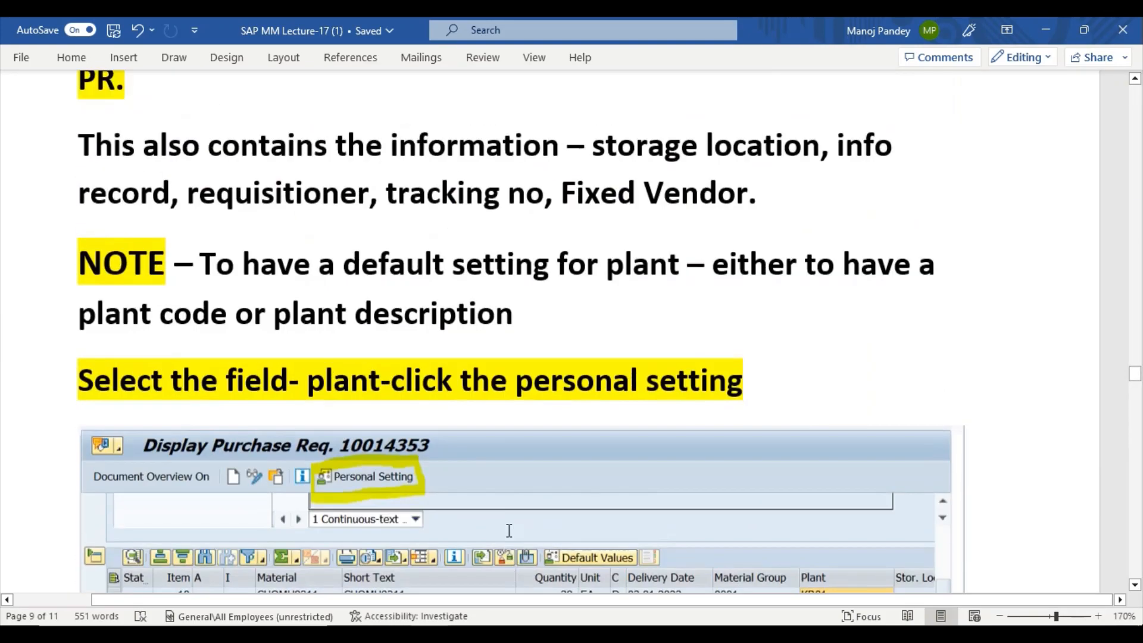
{"action": "scroll", "coordinate": [508, 530], "scroll_direction": "up", "scroll_amount": 15}
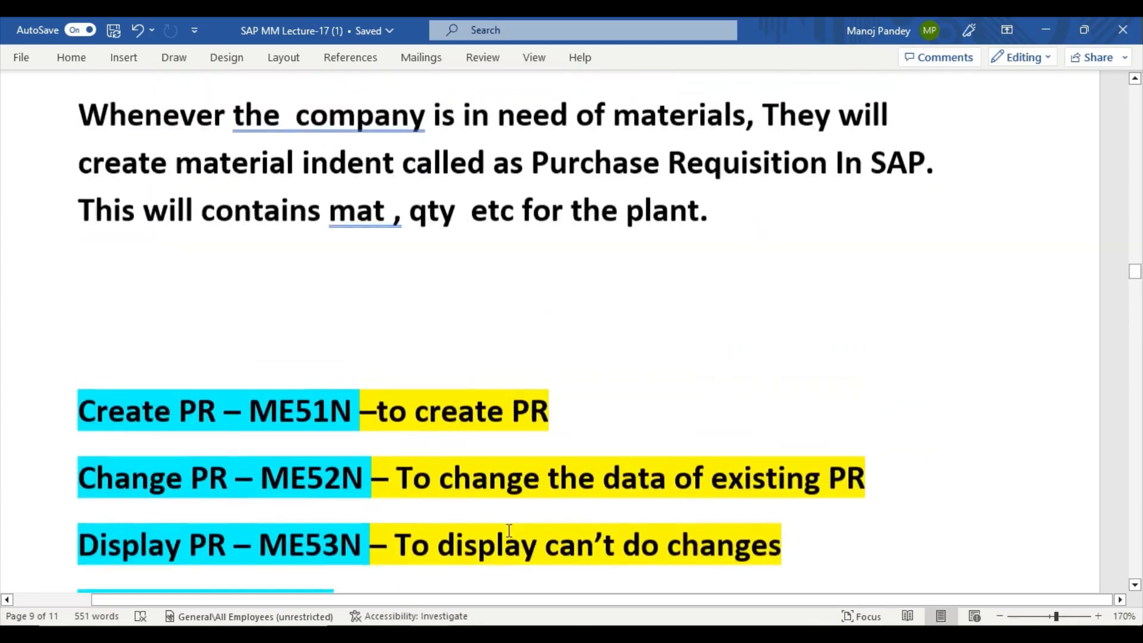
{"action": "scroll", "coordinate": [509, 531], "scroll_direction": "up", "scroll_amount": 12}
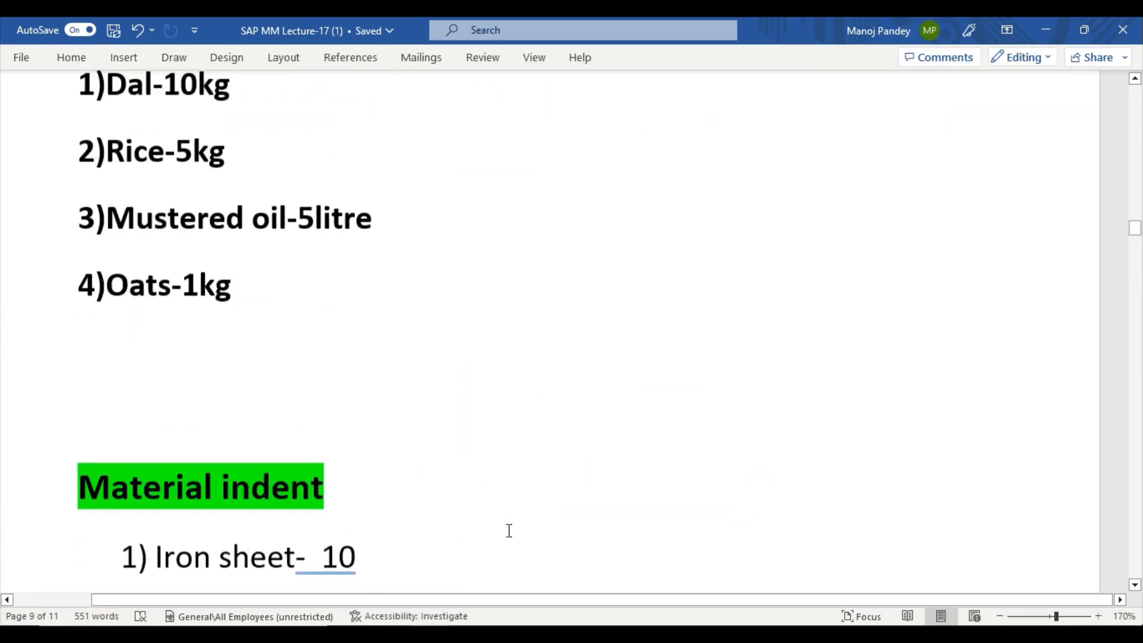
{"action": "scroll", "coordinate": [509, 531], "scroll_direction": "up", "scroll_amount": 15}
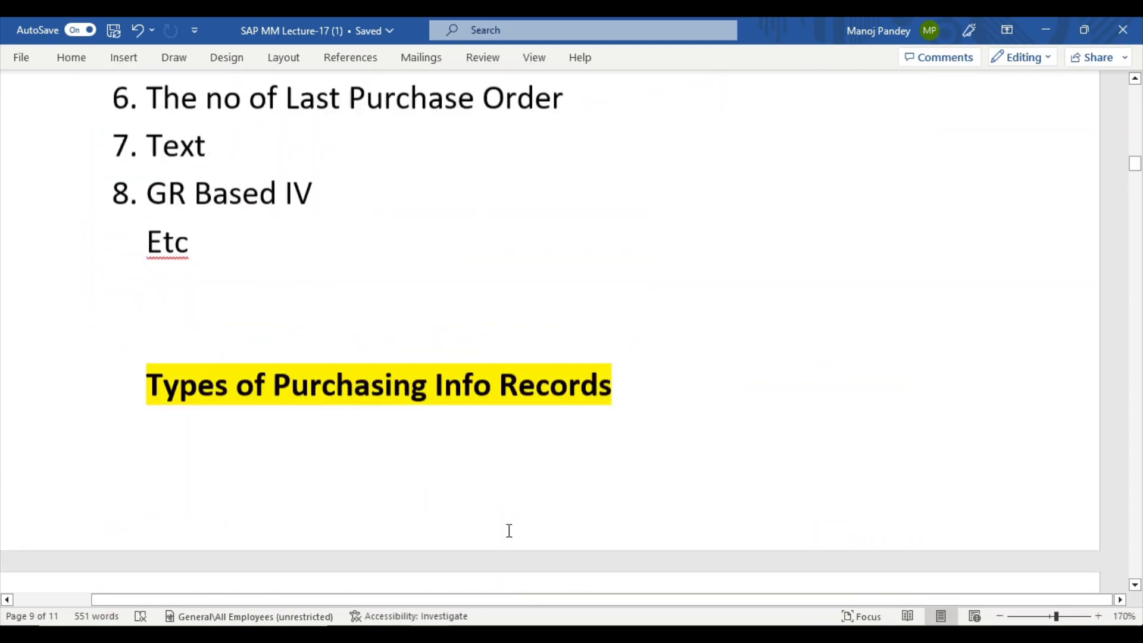
{"action": "scroll", "coordinate": [509, 531], "scroll_direction": "up", "scroll_amount": 15}
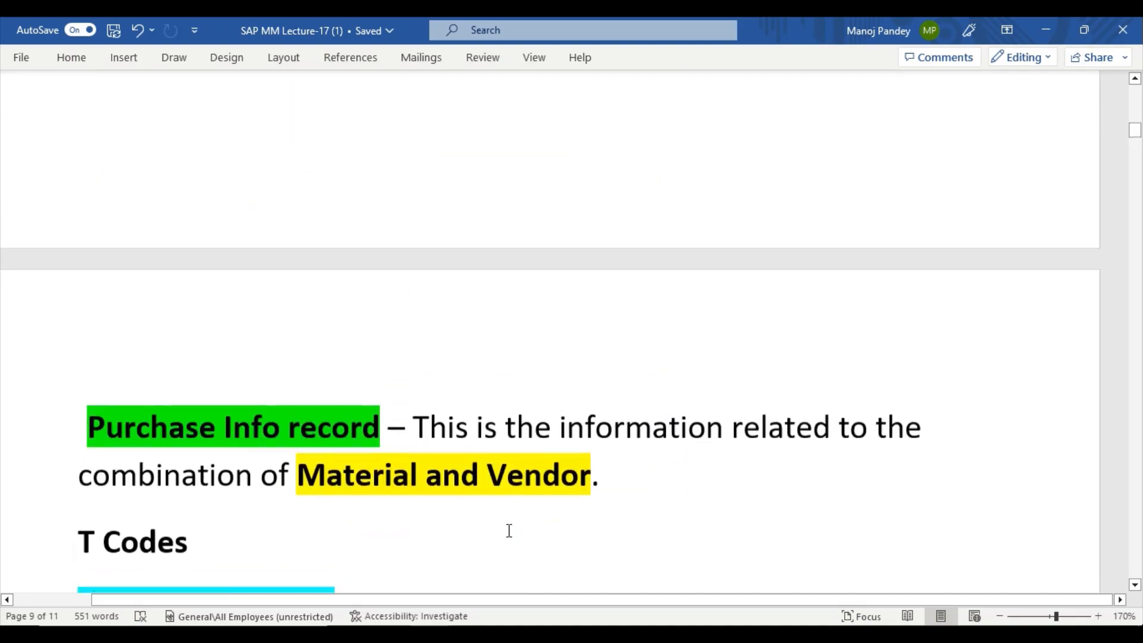
{"action": "scroll", "coordinate": [509, 530], "scroll_direction": "up", "scroll_amount": 10}
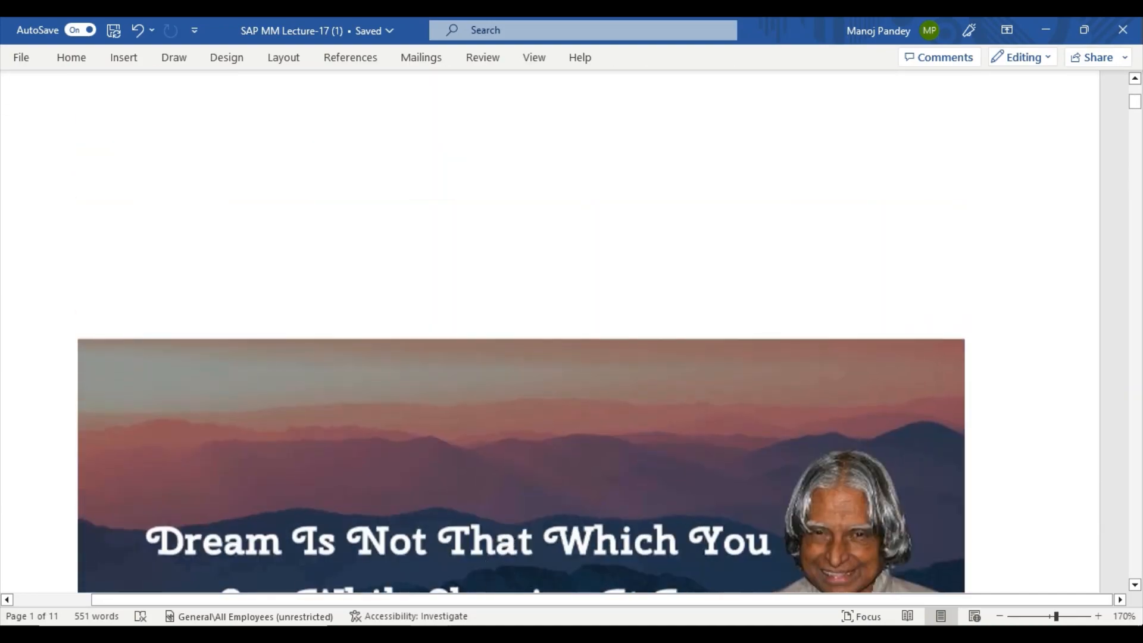
Scroll down past the Kalam quote image to the Purchase Info record T codes ME11, ME12, ME13.
{"action": "scroll", "coordinate": [545, 505], "scroll_direction": "down", "scroll_amount": 5}
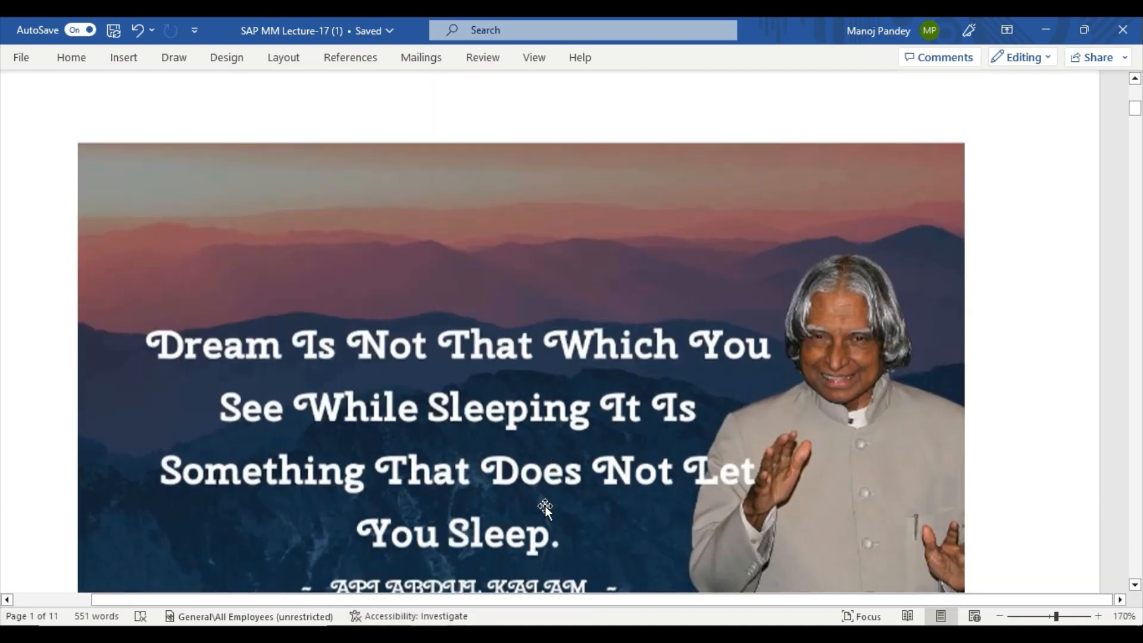
{"action": "scroll", "coordinate": [546, 506], "scroll_direction": "down", "scroll_amount": 12}
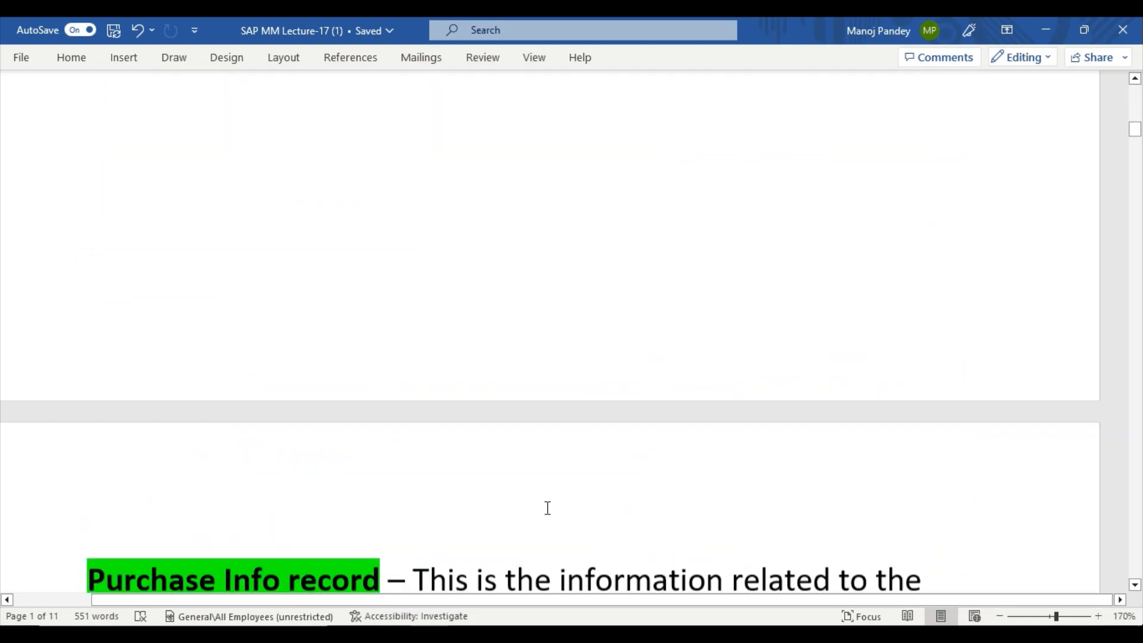
{"action": "scroll", "coordinate": [547, 509], "scroll_direction": "down", "scroll_amount": 1}
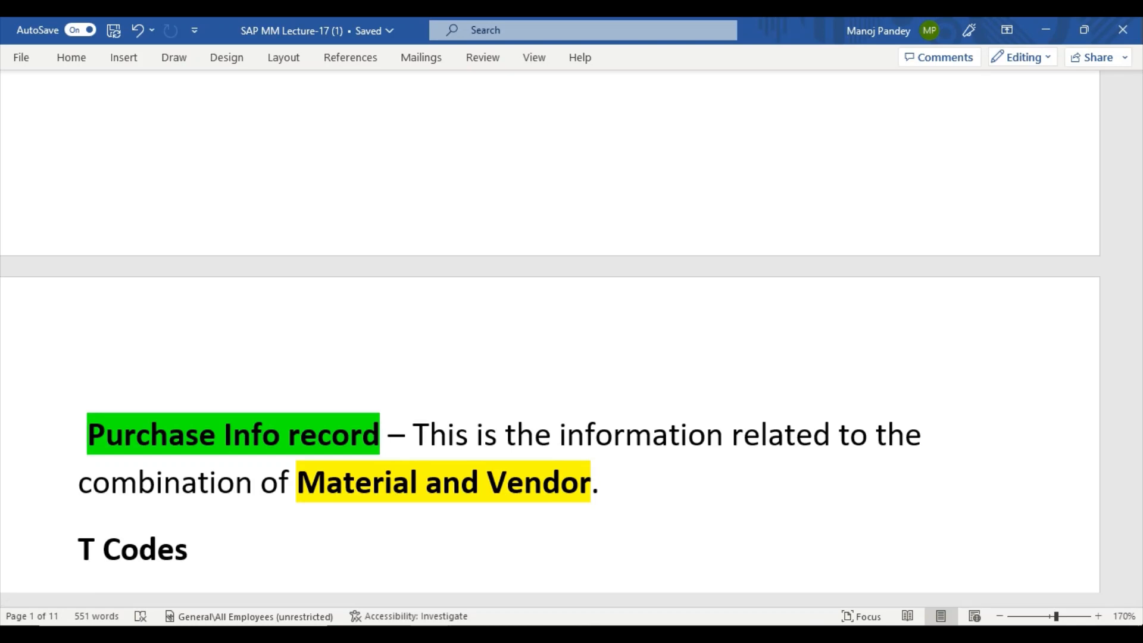
{"action": "scroll", "coordinate": [582, 534], "scroll_direction": "down", "scroll_amount": 5}
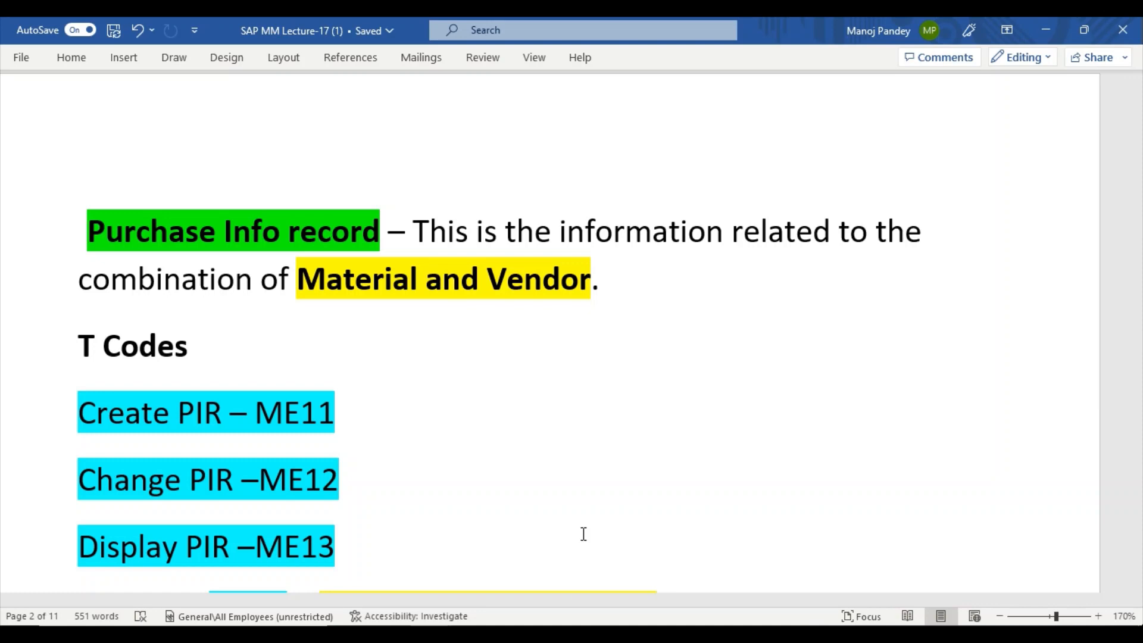
{"action": "scroll", "coordinate": [583, 534], "scroll_direction": "down", "scroll_amount": 1}
{"action": "scroll", "coordinate": [583, 534], "scroll_direction": "up", "scroll_amount": 3}
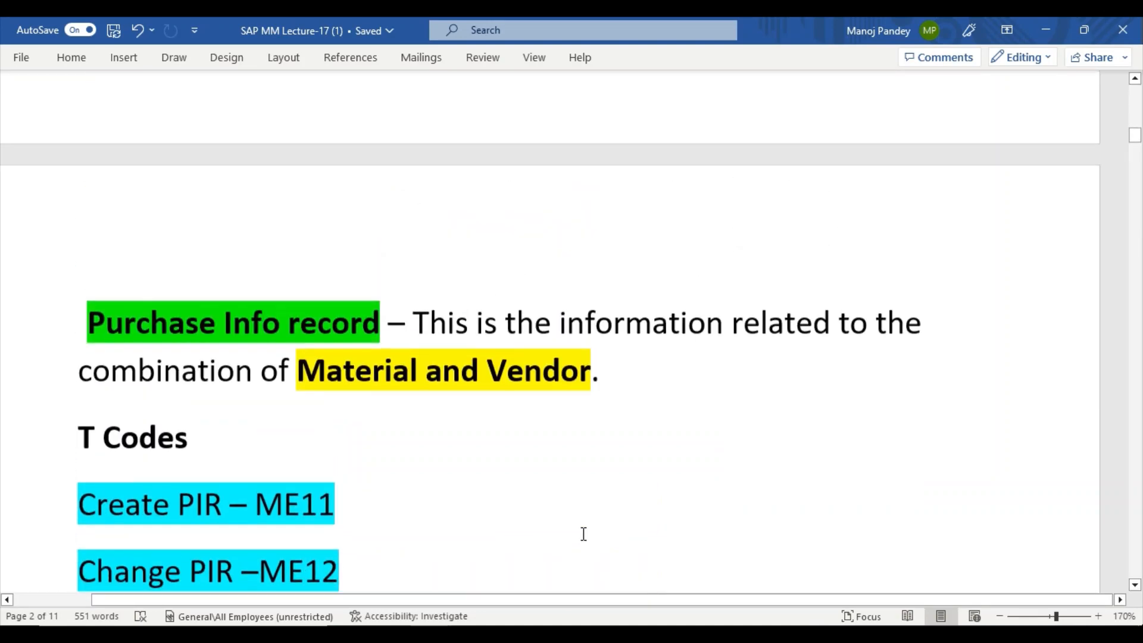
{"action": "scroll", "coordinate": [583, 534], "scroll_direction": "down", "scroll_amount": 3}
{"action": "scroll", "coordinate": [583, 534], "scroll_direction": "up", "scroll_amount": 2}
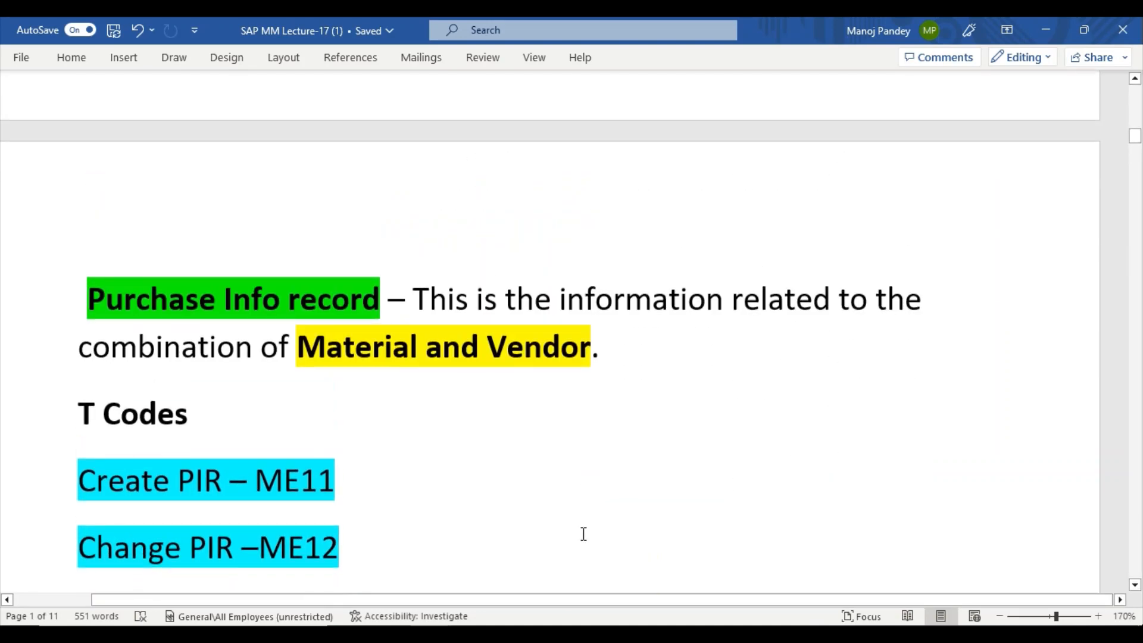
{"action": "scroll", "coordinate": [577, 531], "scroll_direction": "down", "scroll_amount": 2}
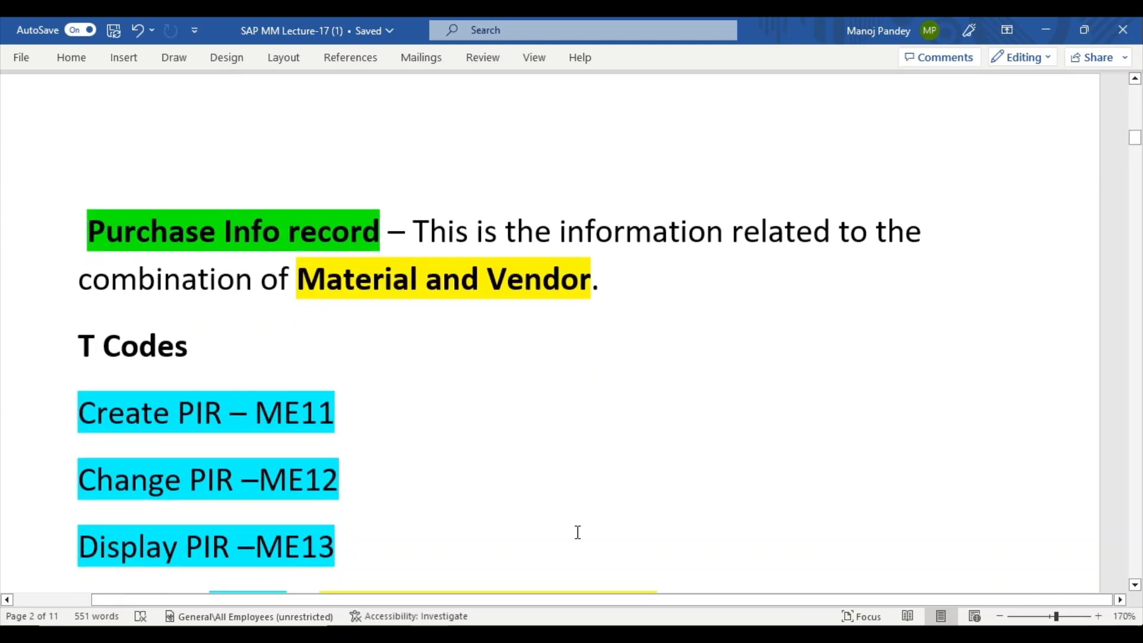
{"action": "scroll", "coordinate": [573, 514], "scroll_direction": "down", "scroll_amount": 3}
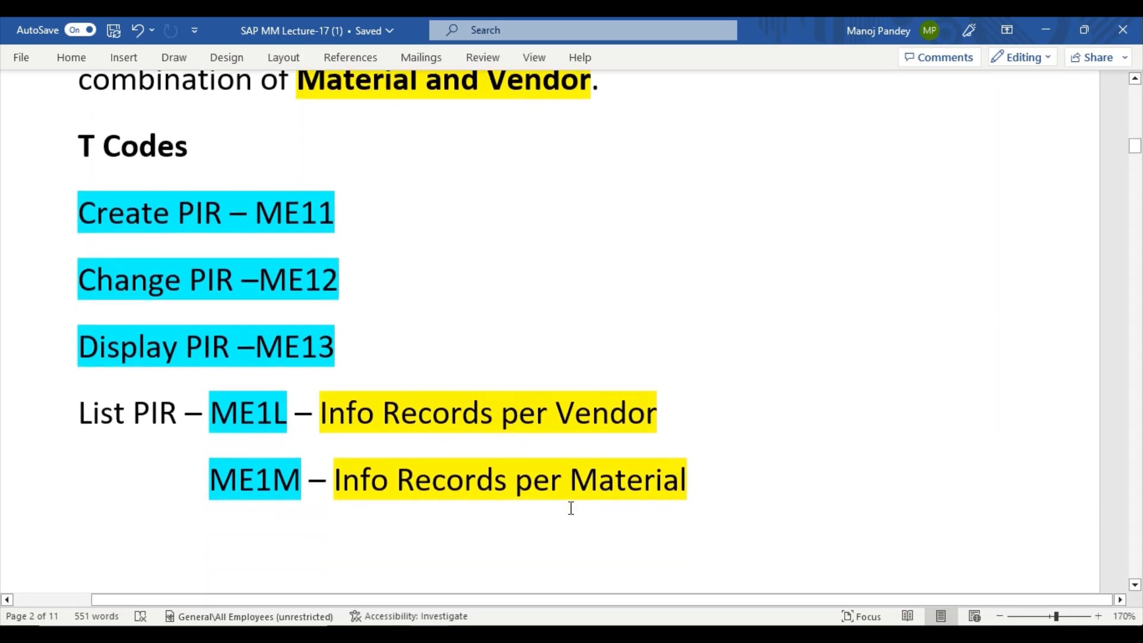
{"action": "scroll", "coordinate": [571, 510], "scroll_direction": "up", "scroll_amount": 2}
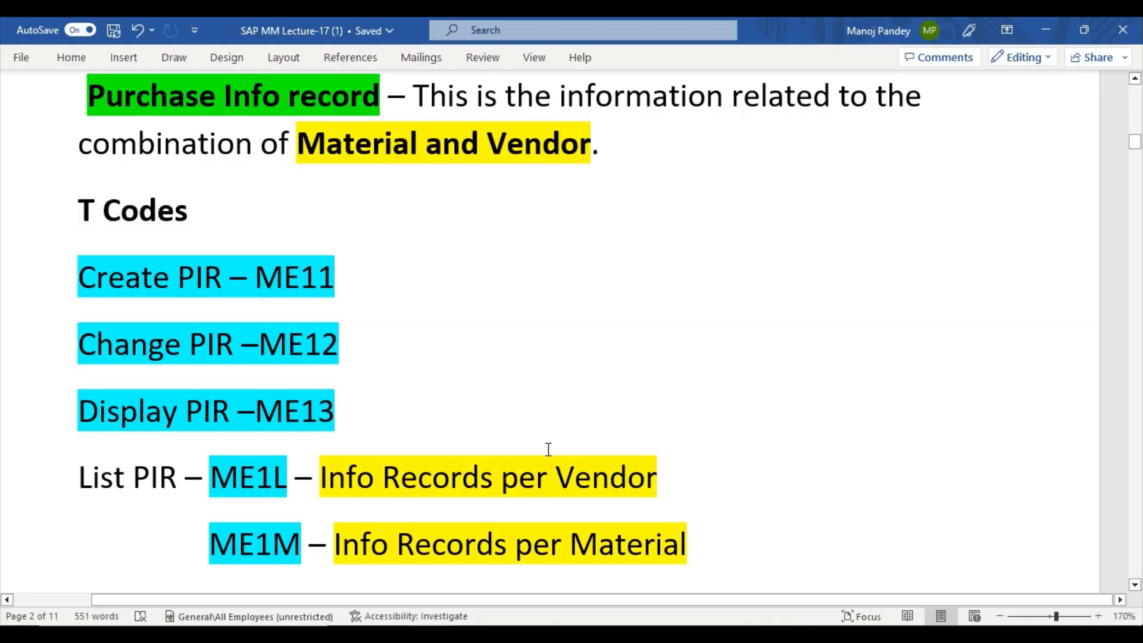
{"action": "scroll", "coordinate": [546, 449], "scroll_direction": "up", "scroll_amount": 6}
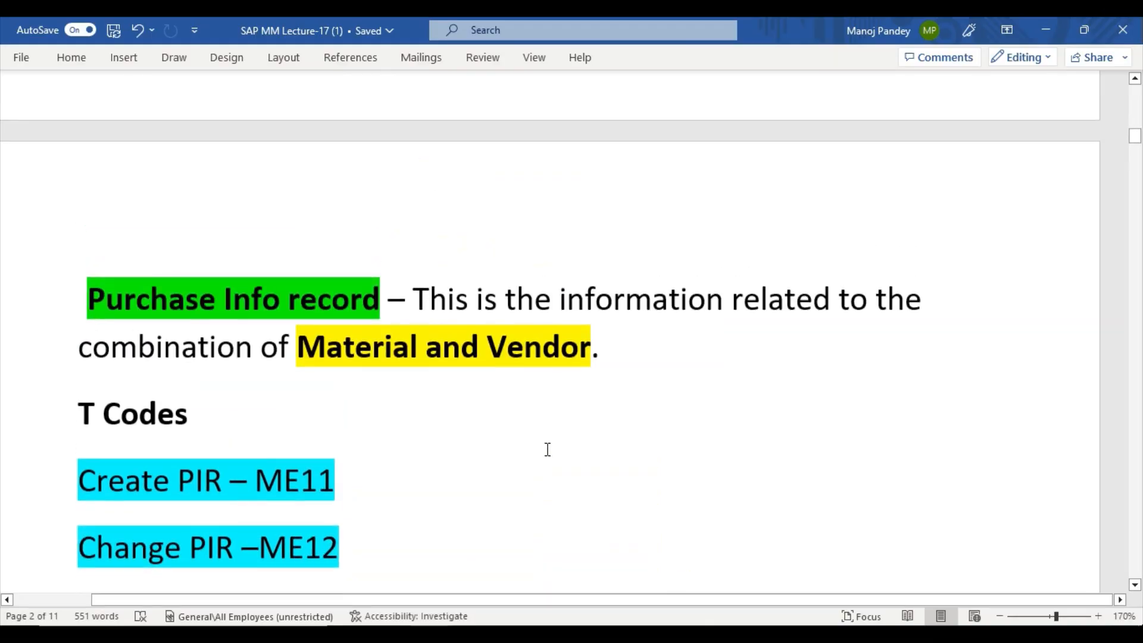
Scroll through the List PIR codes and Info Record contents to the Types of Purchasing Info Records list.
{"action": "scroll", "coordinate": [547, 449], "scroll_direction": "down", "scroll_amount": 3}
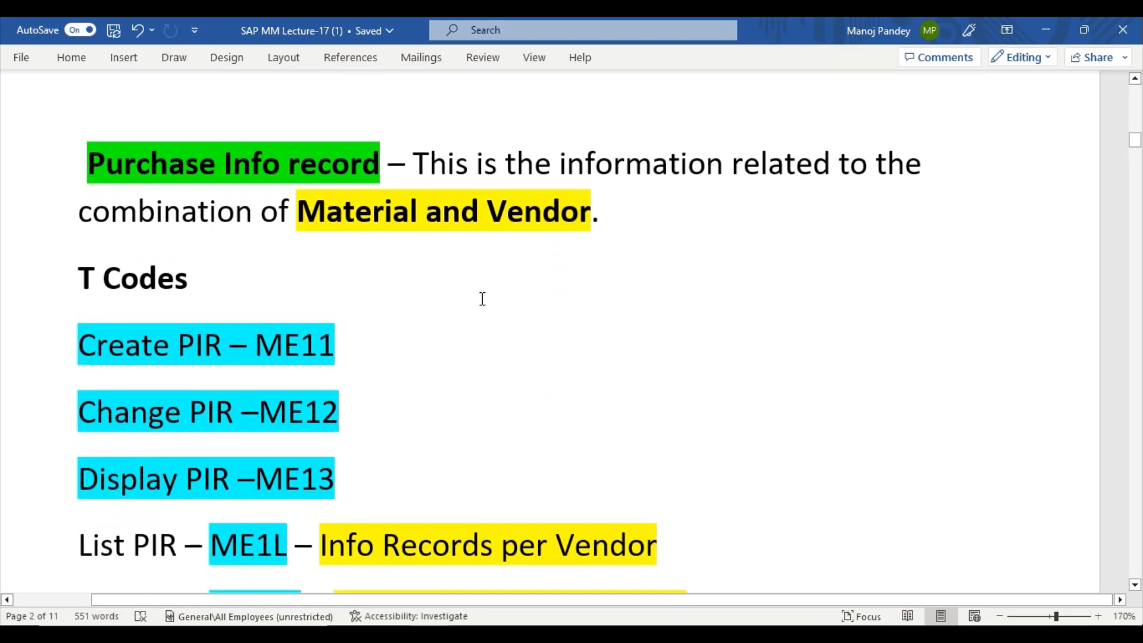
{"action": "scroll", "coordinate": [482, 299], "scroll_direction": "down", "scroll_amount": 3}
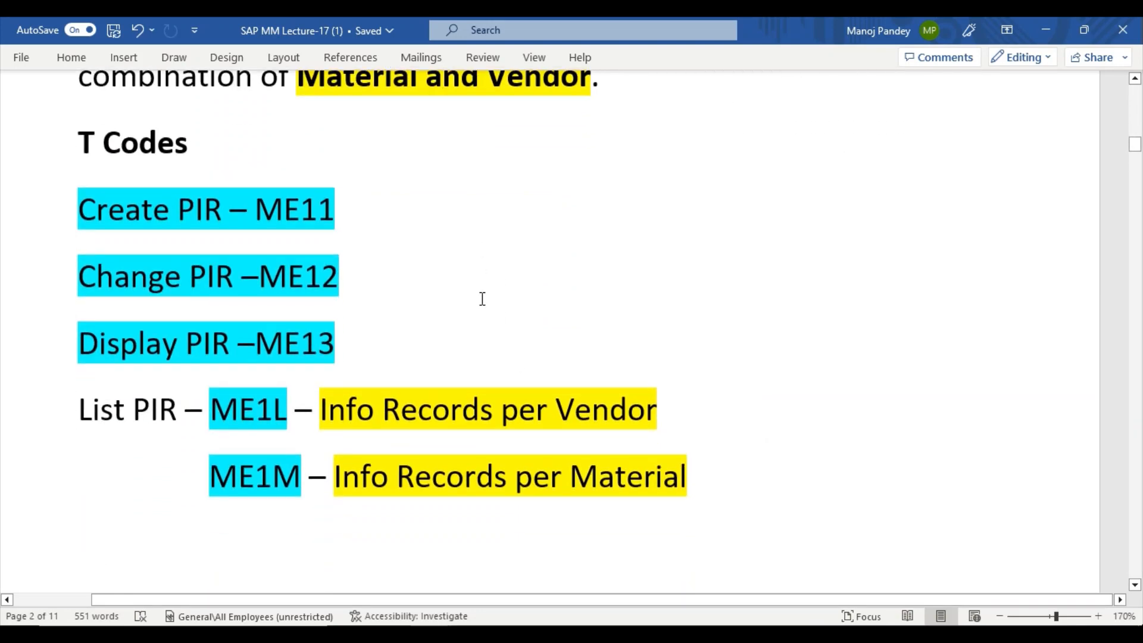
{"action": "scroll", "coordinate": [482, 299], "scroll_direction": "down", "scroll_amount": 3}
{"action": "scroll", "coordinate": [346, 296], "scroll_direction": "up", "scroll_amount": 4}
{"action": "scroll", "coordinate": [346, 296], "scroll_direction": "down", "scroll_amount": 4}
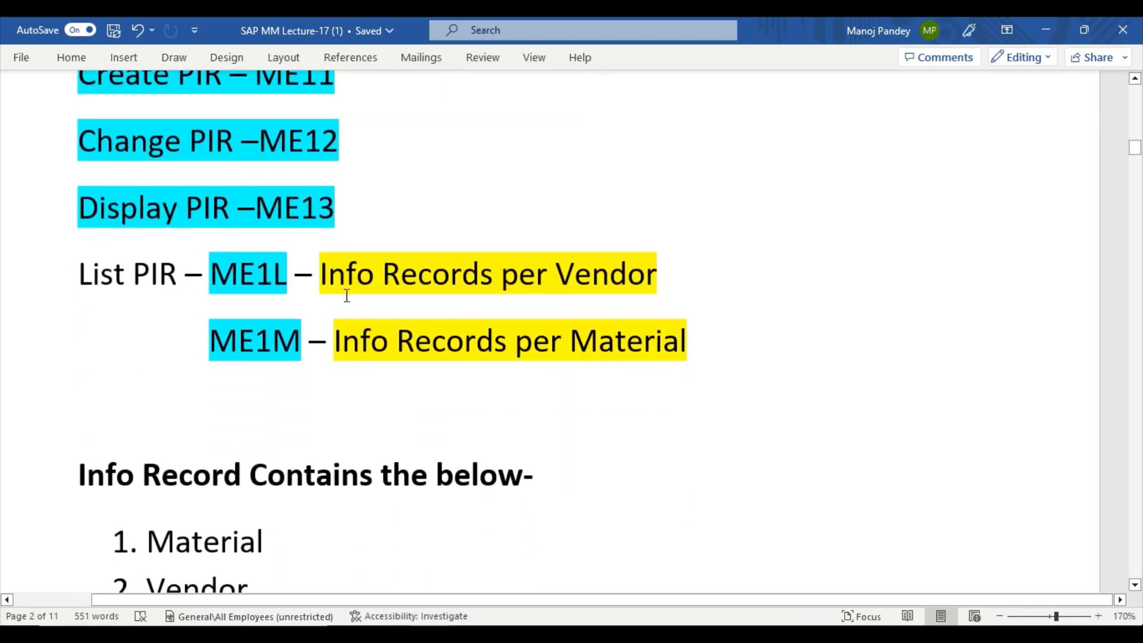
{"action": "scroll", "coordinate": [347, 296], "scroll_direction": "down", "scroll_amount": 4}
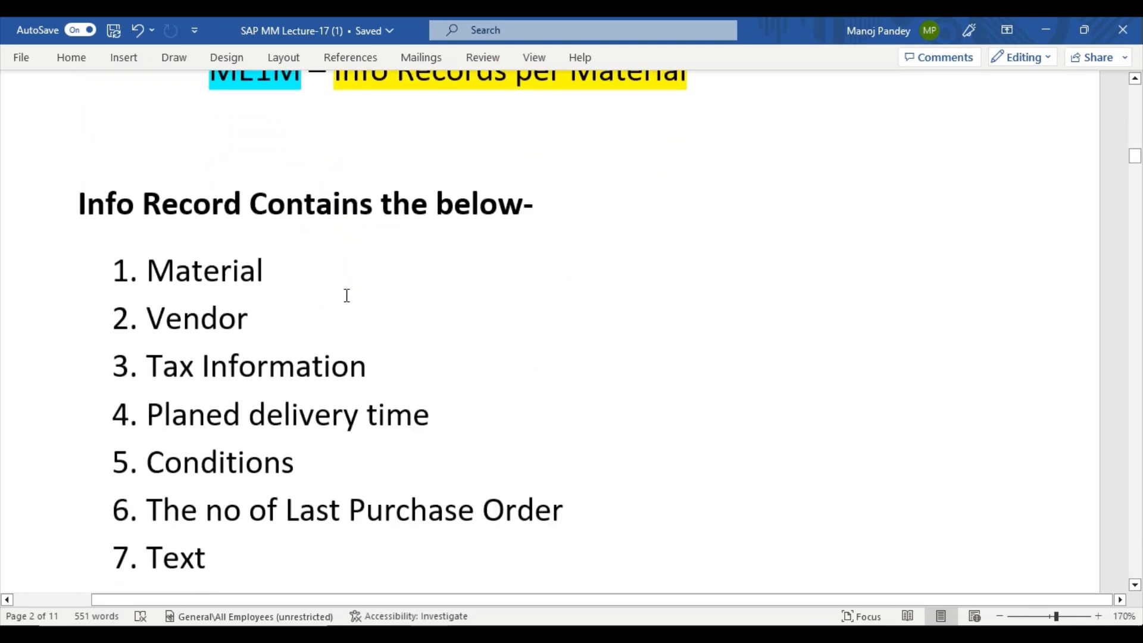
{"action": "scroll", "coordinate": [346, 296], "scroll_direction": "up", "scroll_amount": 1}
{"action": "scroll", "coordinate": [346, 296], "scroll_direction": "up", "scroll_amount": 2}
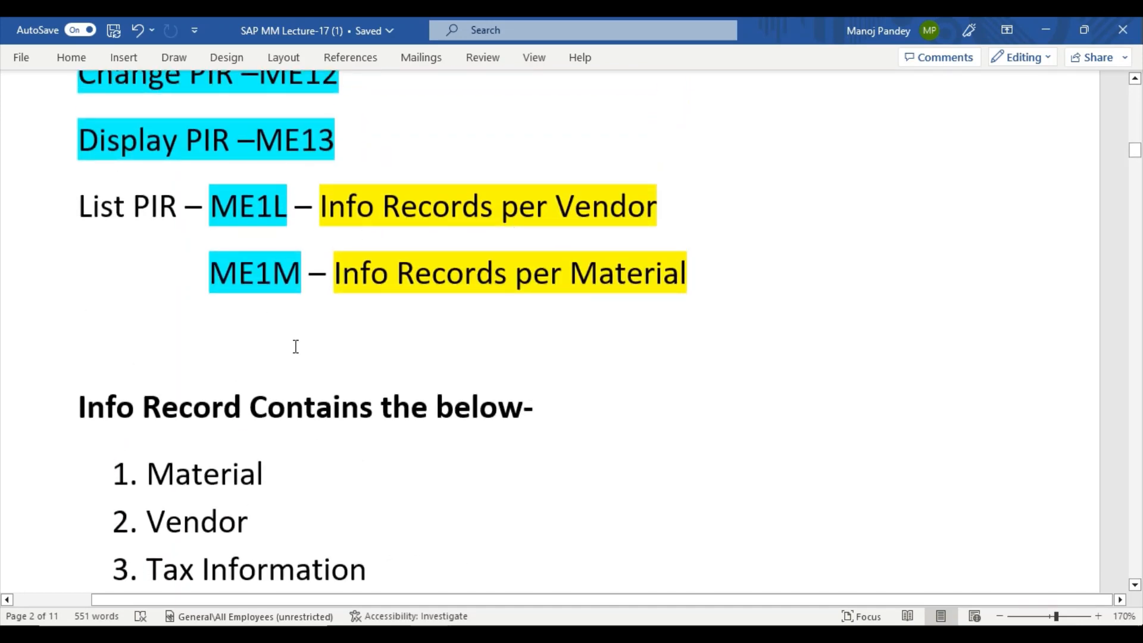
{"action": "scroll", "coordinate": [427, 396], "scroll_direction": "down", "scroll_amount": 5}
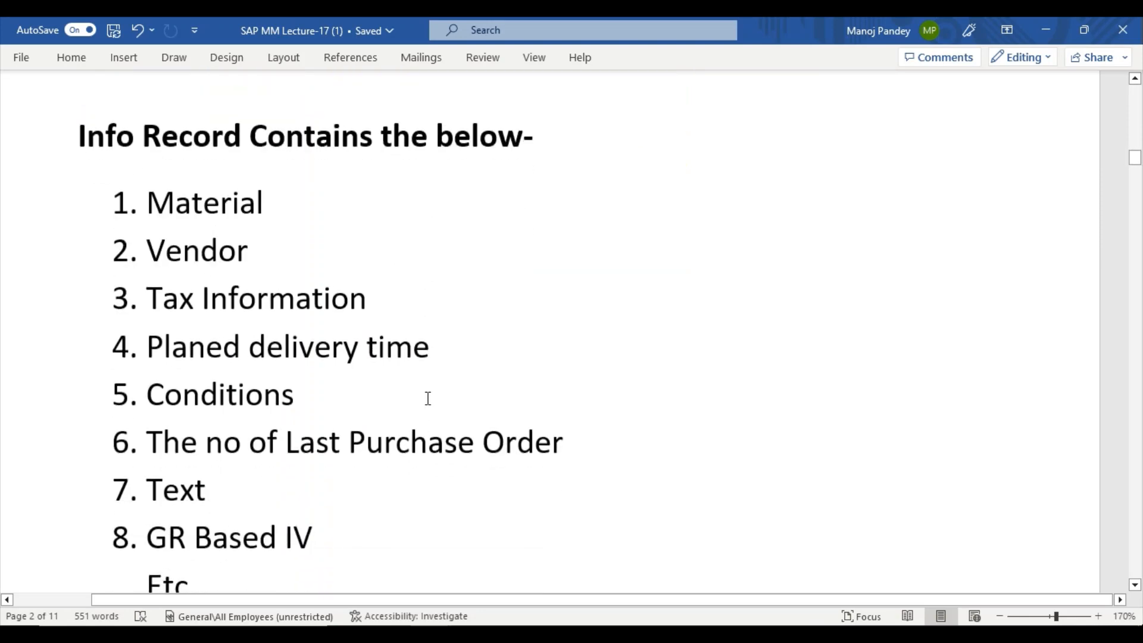
{"action": "scroll", "coordinate": [427, 396], "scroll_direction": "down", "scroll_amount": 5}
{"action": "scroll", "coordinate": [427, 396], "scroll_direction": "up", "scroll_amount": 7}
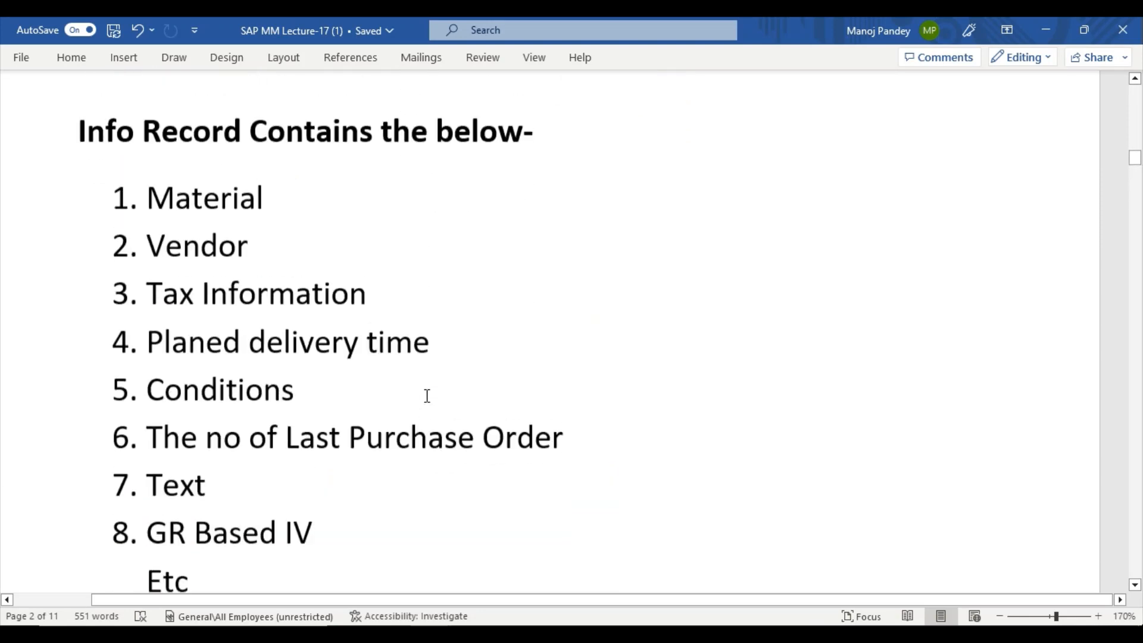
{"action": "scroll", "coordinate": [426, 396], "scroll_direction": "down", "scroll_amount": 10}
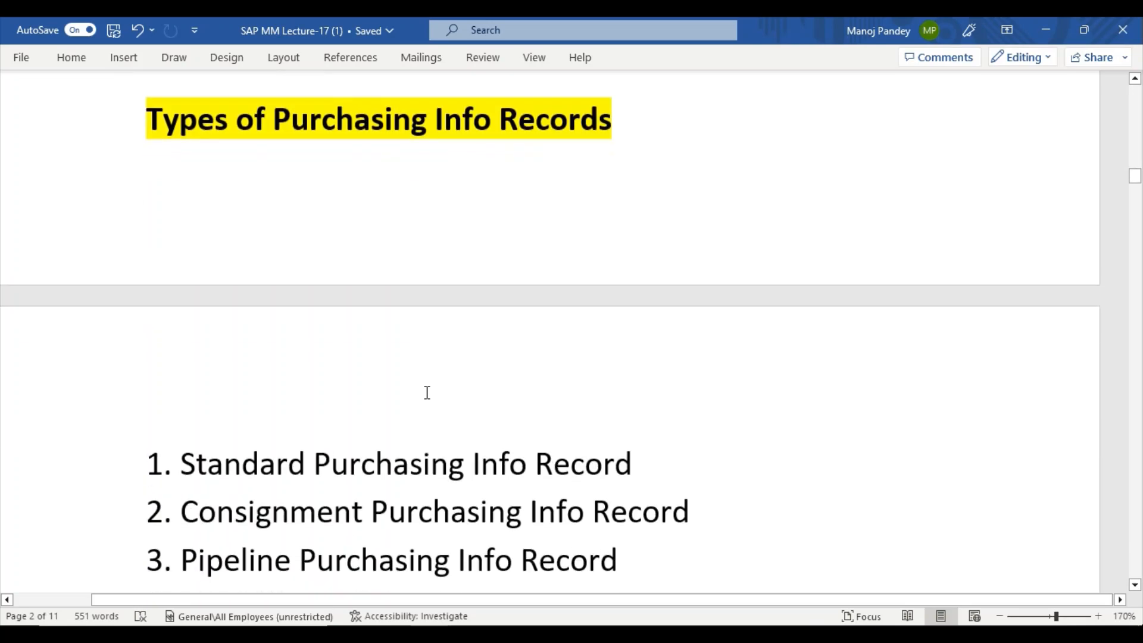
Scroll past the info record types to the PIR Advantages for ME1M and ME1L.
{"action": "scroll", "coordinate": [427, 393], "scroll_direction": "down", "scroll_amount": 1}
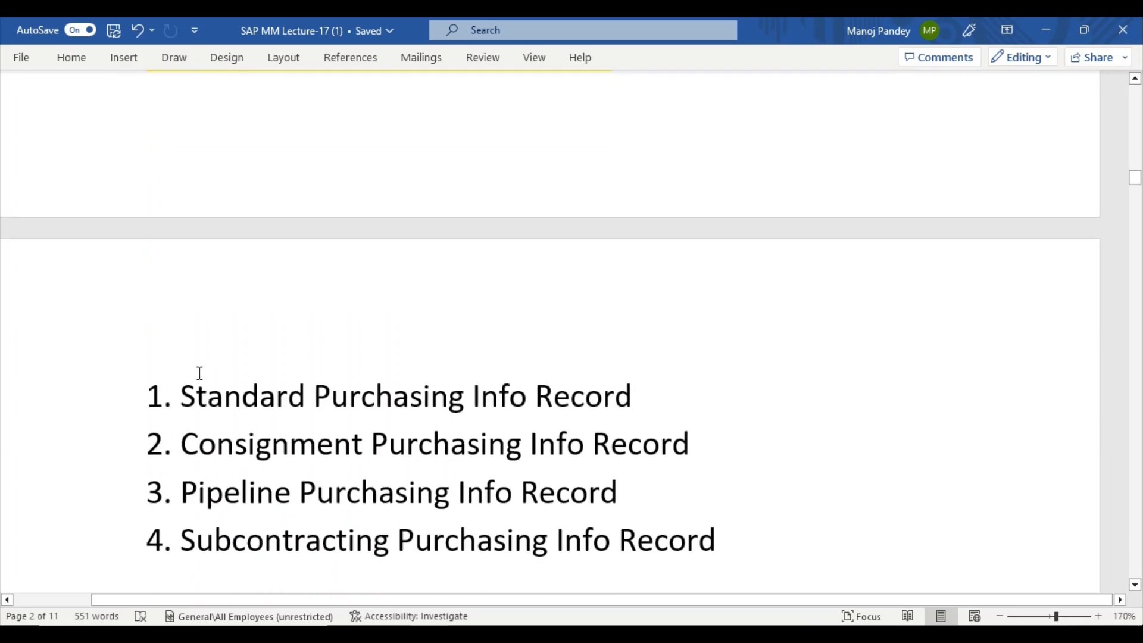
{"action": "left_click_drag", "start_coordinate": [157, 390], "coordinate": [149, 478]}
{"action": "scroll", "coordinate": [320, 449], "scroll_direction": "down", "scroll_amount": 2}
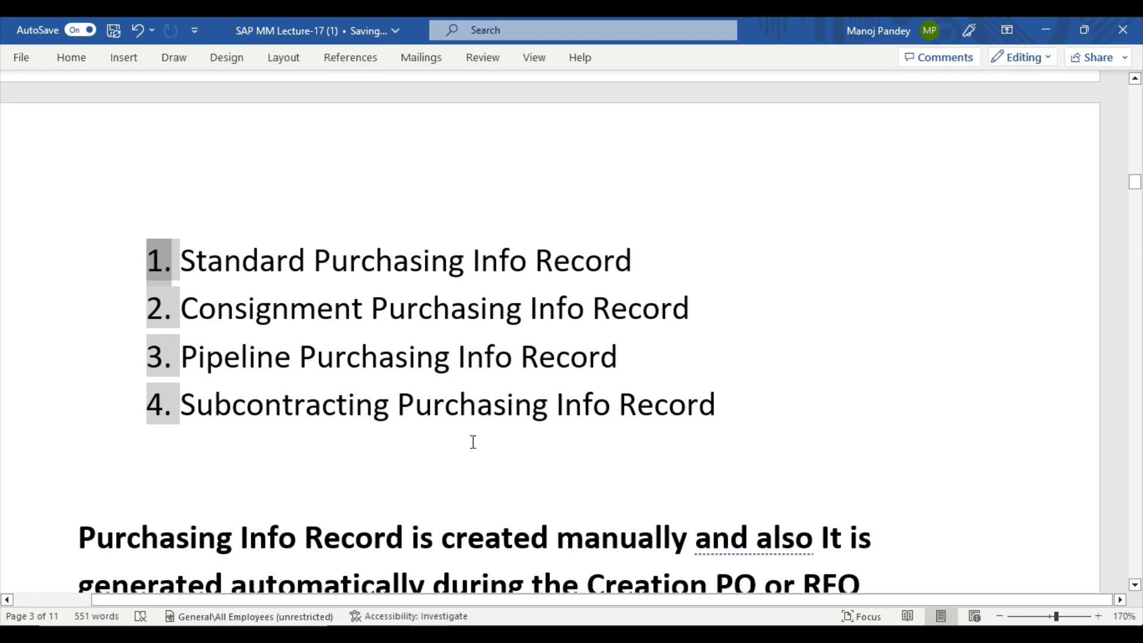
{"action": "scroll", "coordinate": [463, 439], "scroll_direction": "down", "scroll_amount": 2}
{"action": "scroll", "coordinate": [462, 439], "scroll_direction": "down", "scroll_amount": 1}
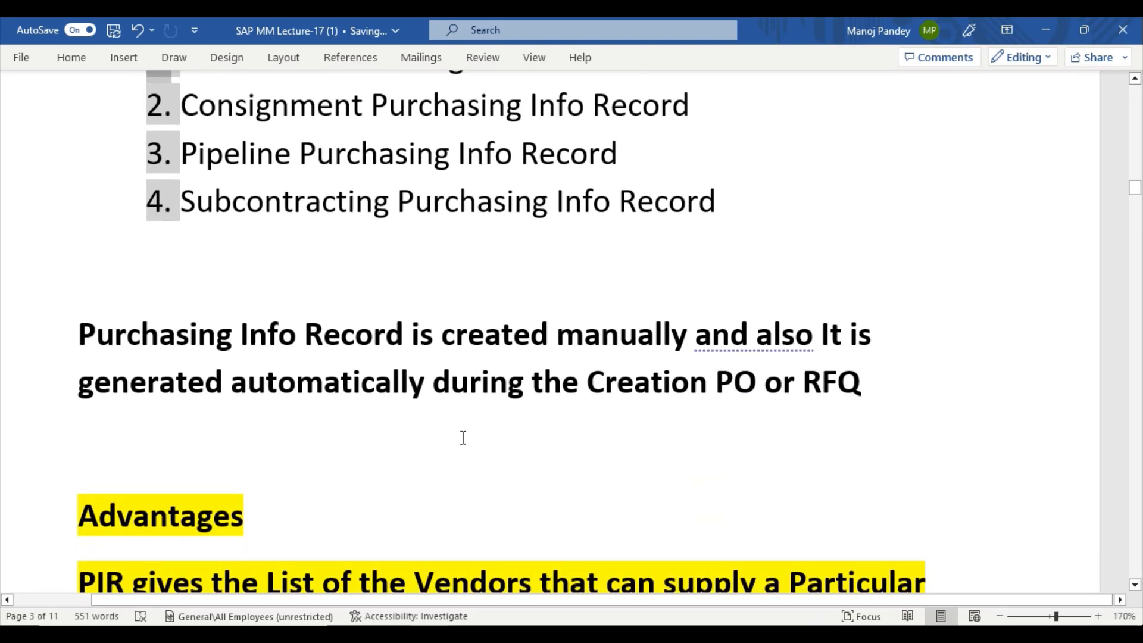
{"action": "scroll", "coordinate": [463, 437], "scroll_direction": "down", "scroll_amount": 6}
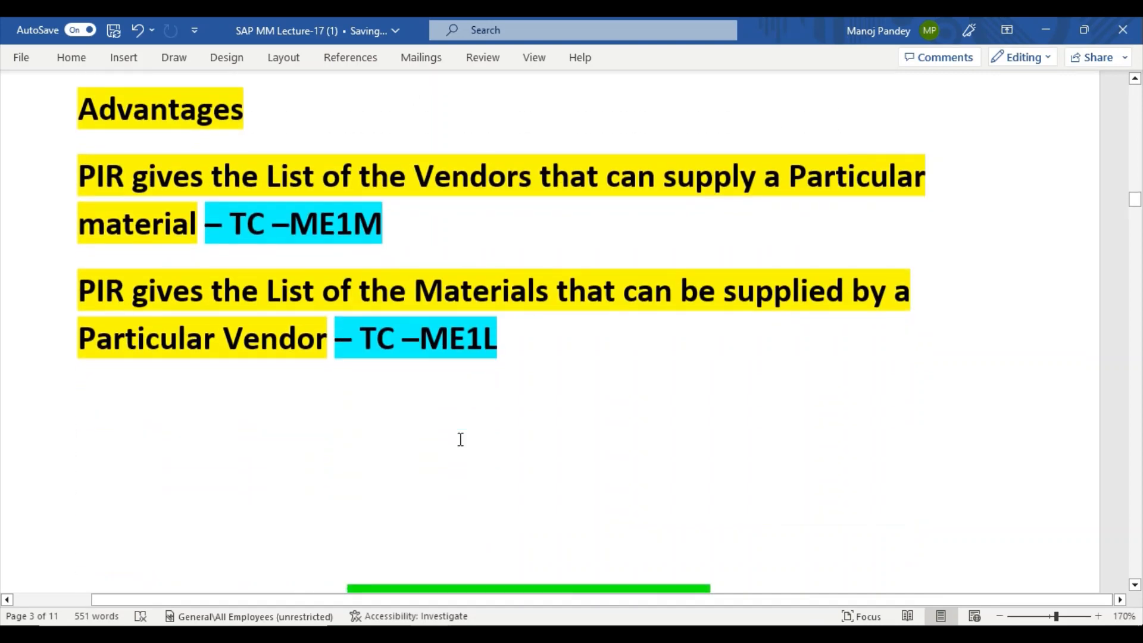
{"action": "scroll", "coordinate": [461, 439], "scroll_direction": "down", "scroll_amount": 1}
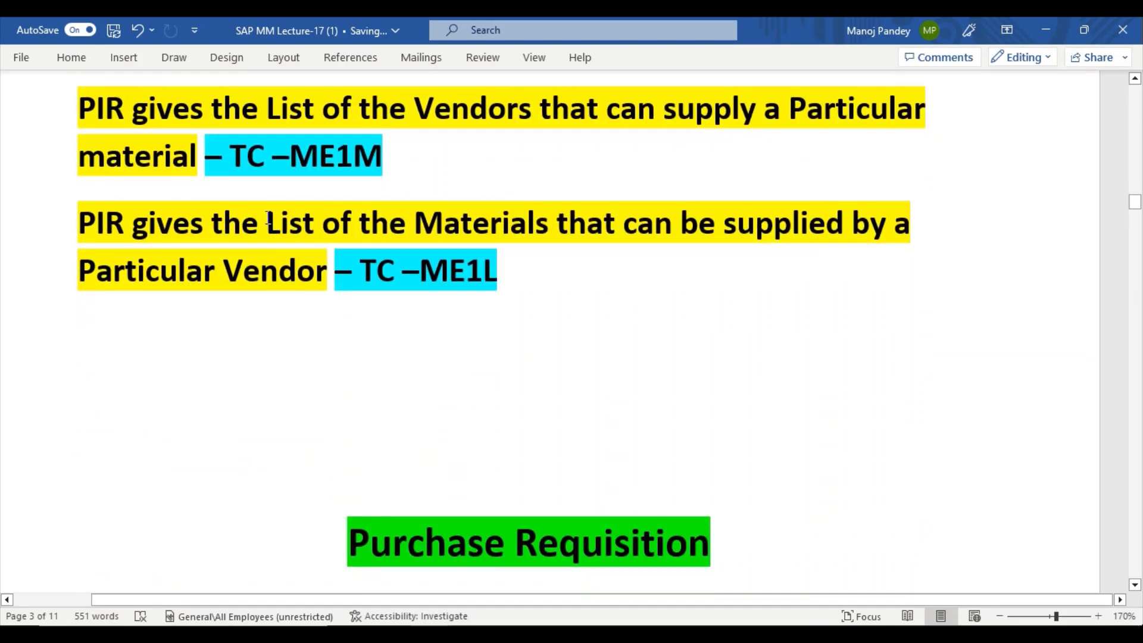
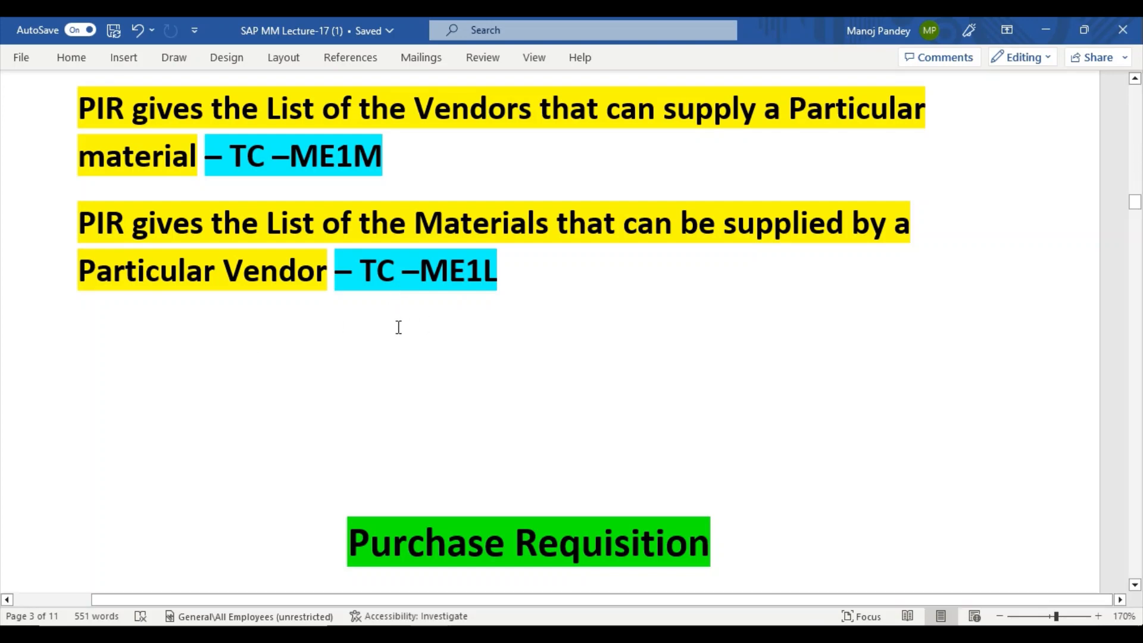
Scroll the Word notes to the Dal, Rice, Mustered oil and Oats list, then return to SAP's Create Purchase Requisition window.
{"action": "scroll", "coordinate": [394, 333], "scroll_direction": "down", "scroll_amount": 3}
{"action": "scroll", "coordinate": [391, 345], "scroll_direction": "down", "scroll_amount": 5}
{"action": "scroll", "coordinate": [455, 552], "scroll_direction": "up", "scroll_amount": 1}
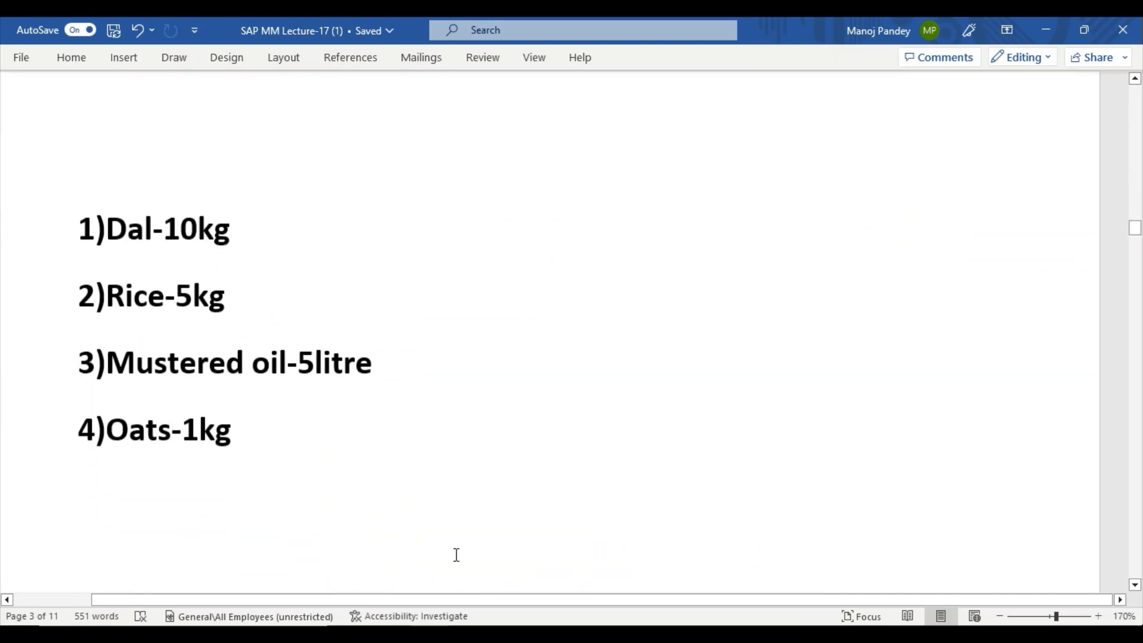
{"action": "left_click", "coordinate": [512, 634]}
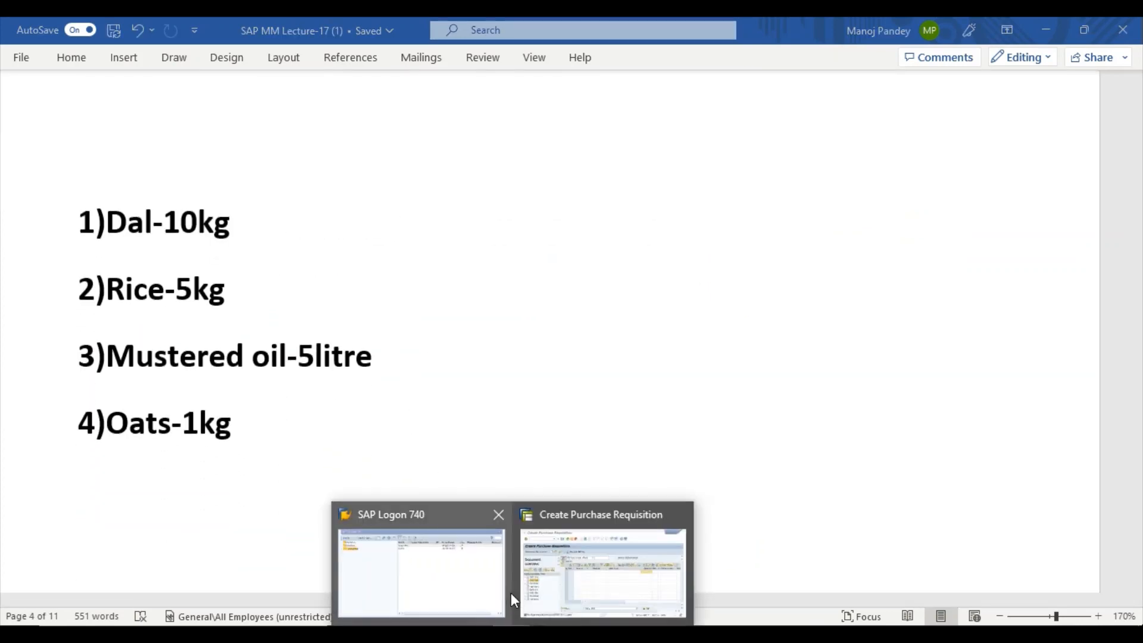
{"action": "left_click", "coordinate": [526, 590]}
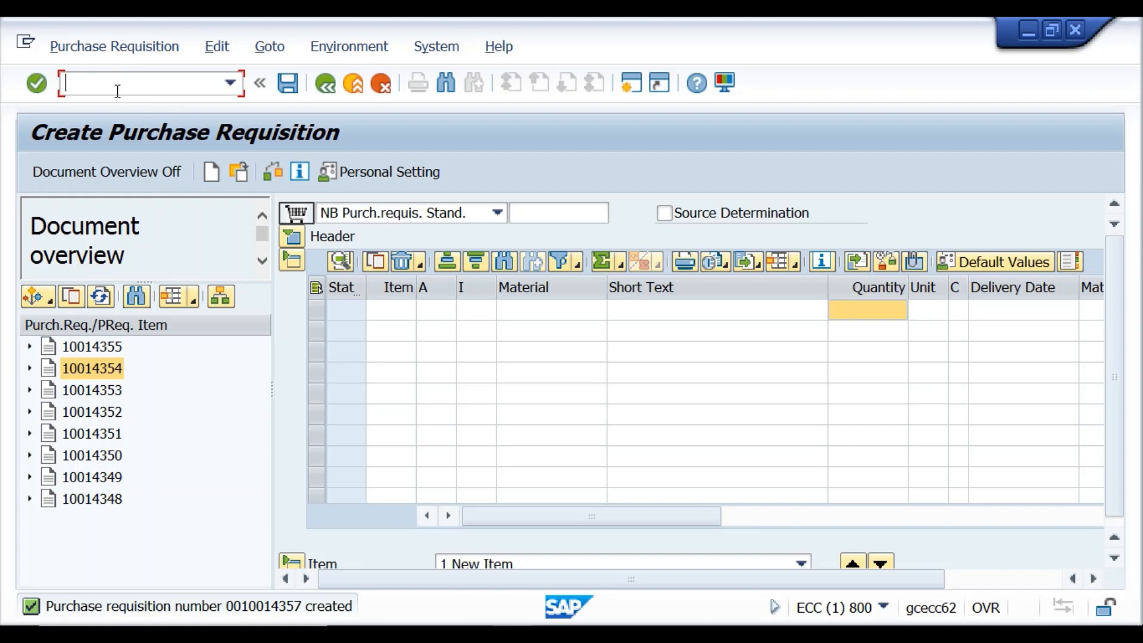
Start a blank NB standard requisition with /nme51n and collapse the header texts and item detail.
{"action": "type", "text": "/nme51n"}
{"action": "key", "text": "Return"}
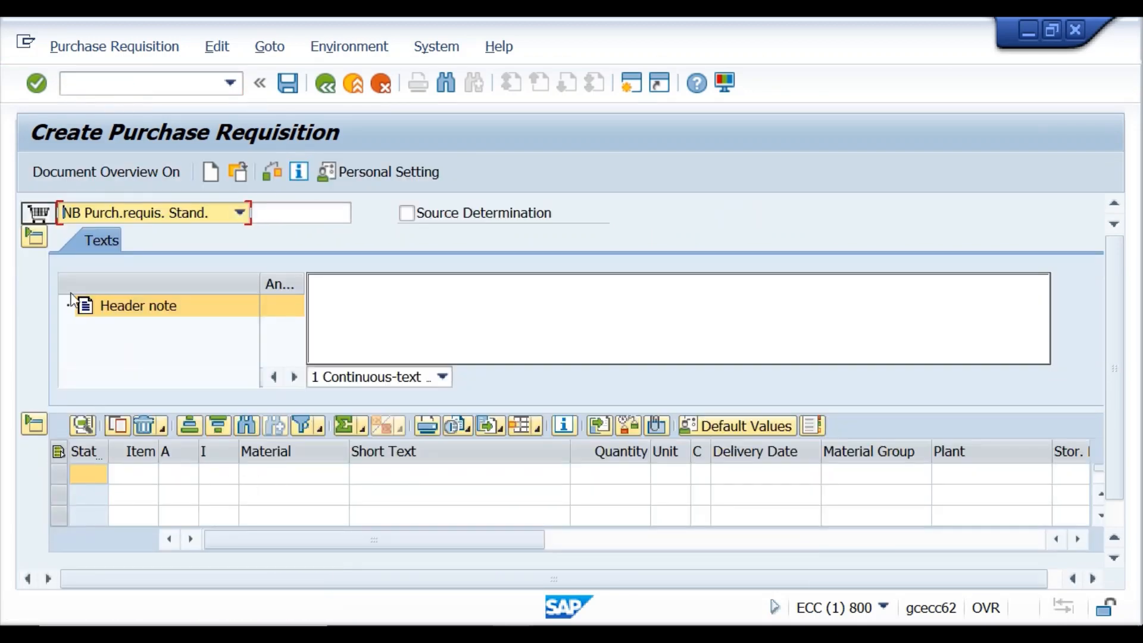
{"action": "key", "text": "s"}
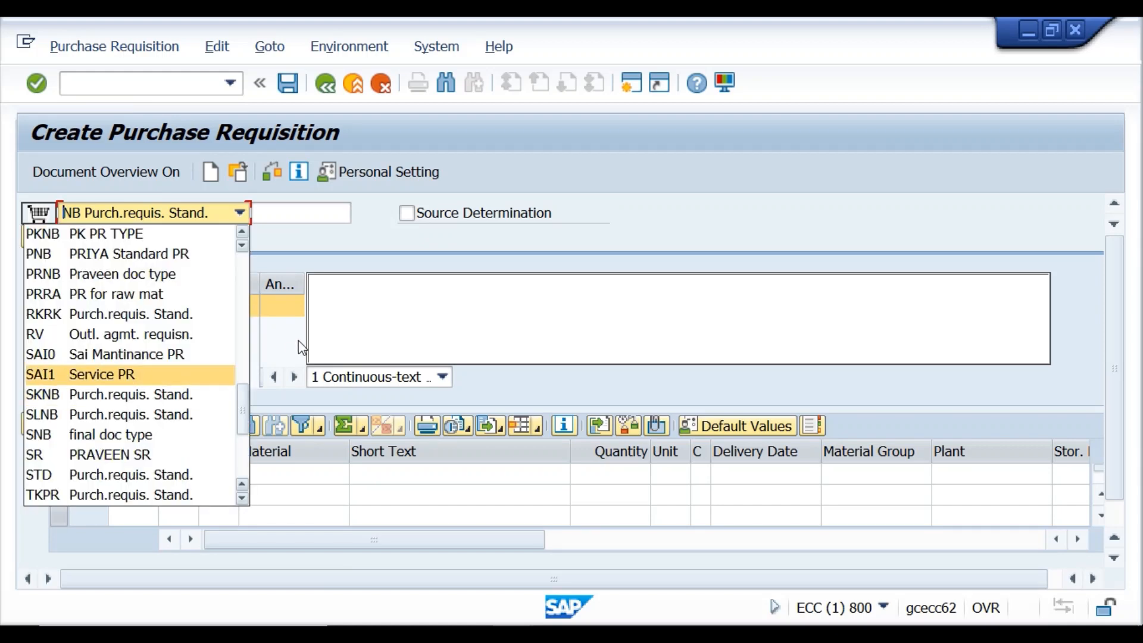
{"action": "left_click", "coordinate": [468, 259]}
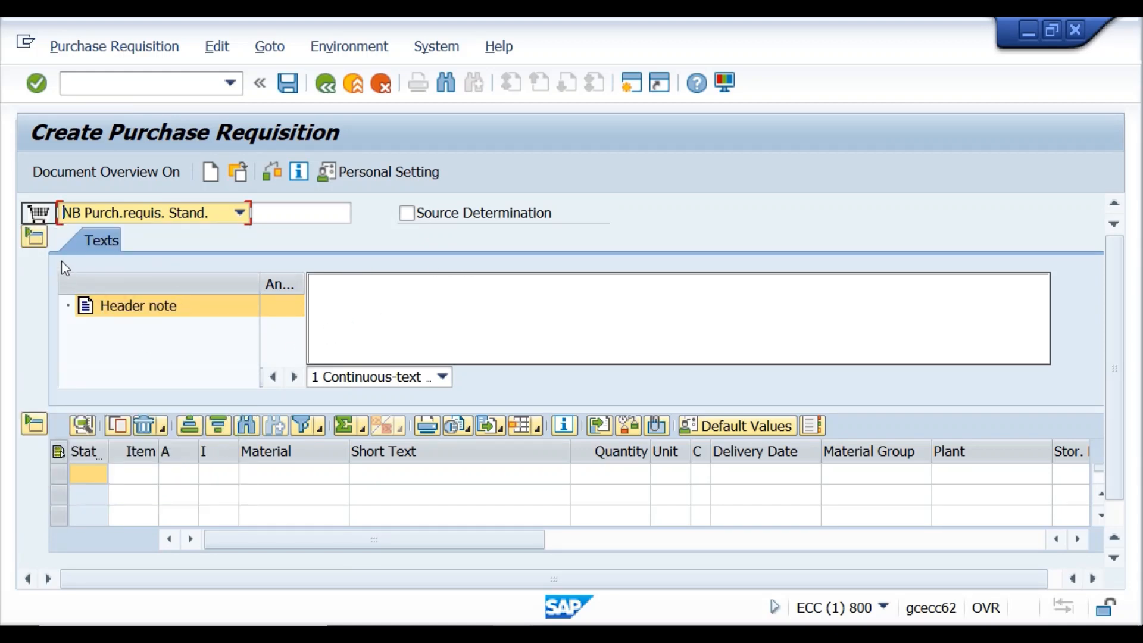
{"action": "left_click", "coordinate": [33, 238]}
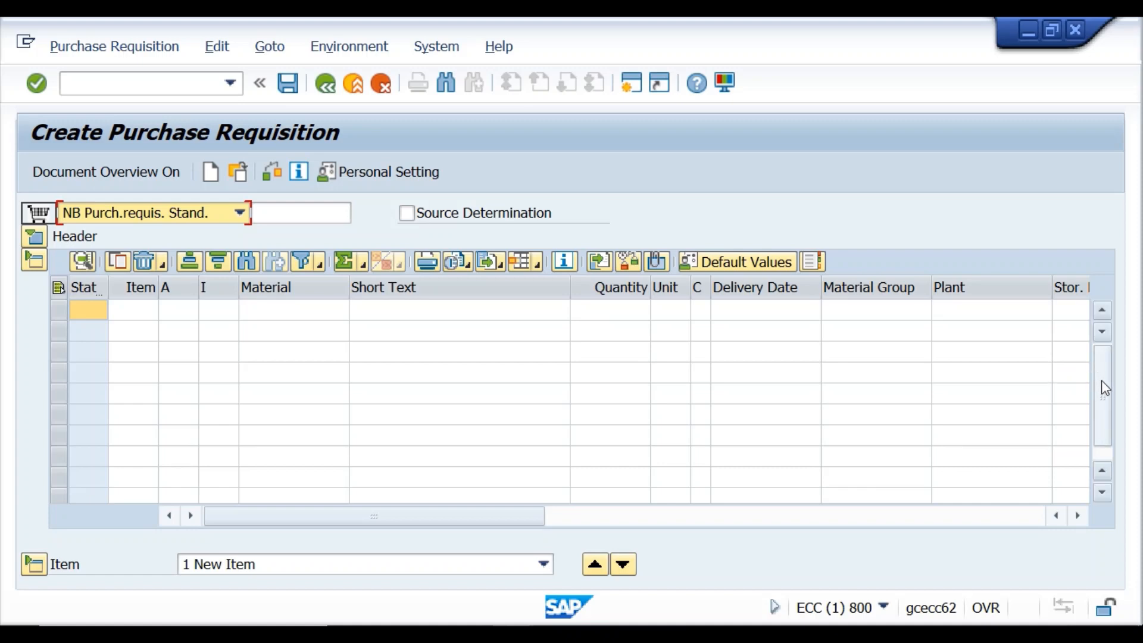
{"action": "left_click_drag", "start_coordinate": [1102, 379], "coordinate": [1101, 426]}
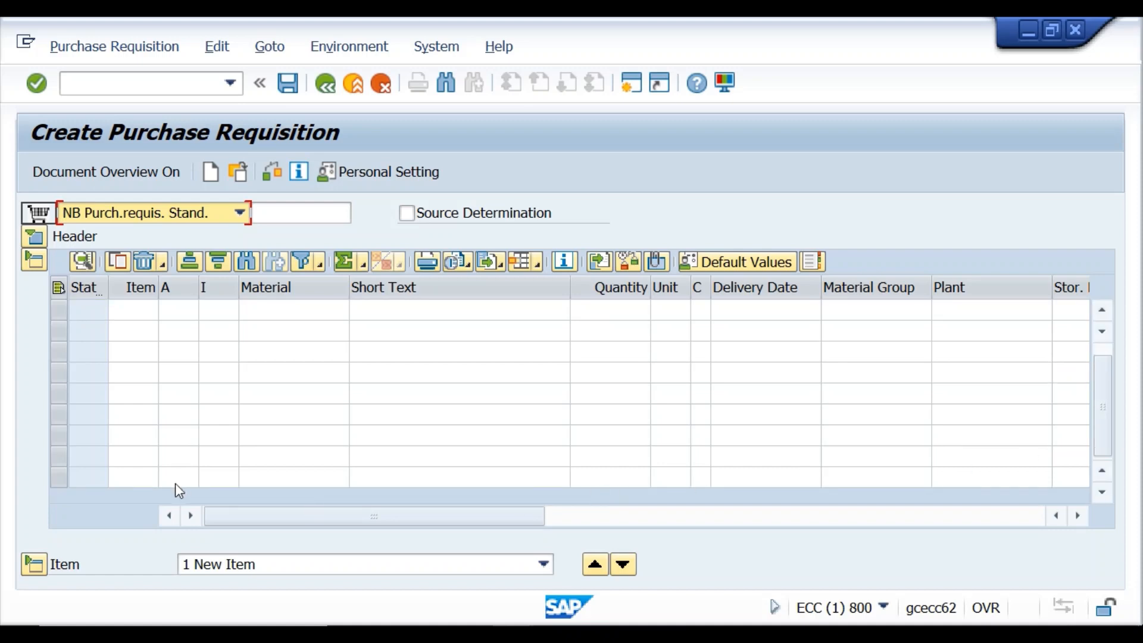
{"action": "left_click", "coordinate": [26, 567]}
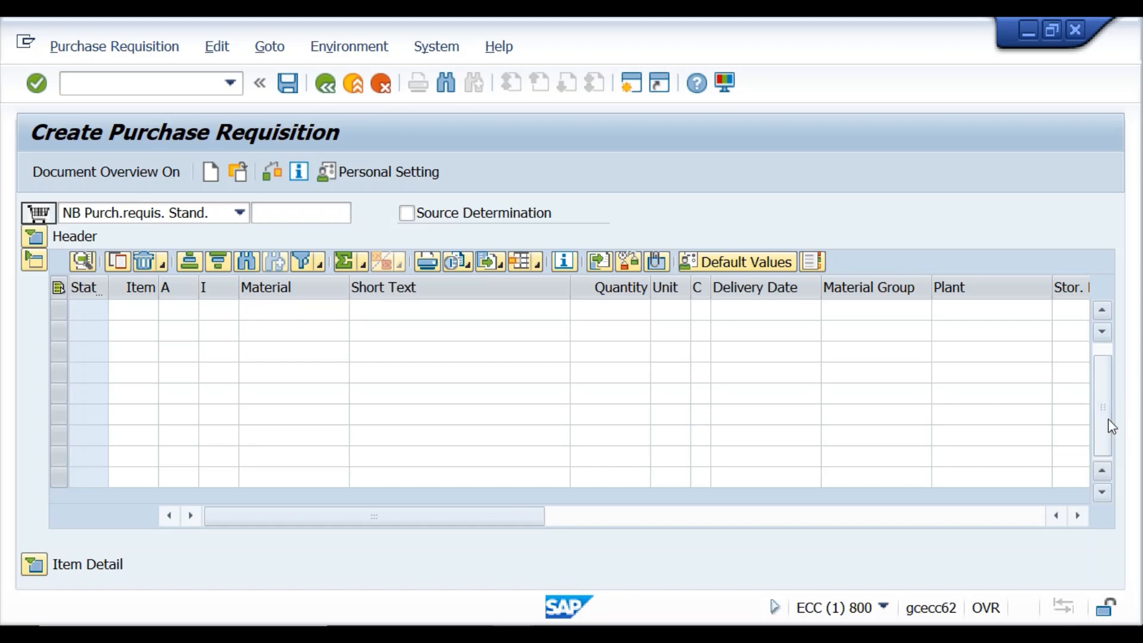
{"action": "key", "text": "super+Right"}
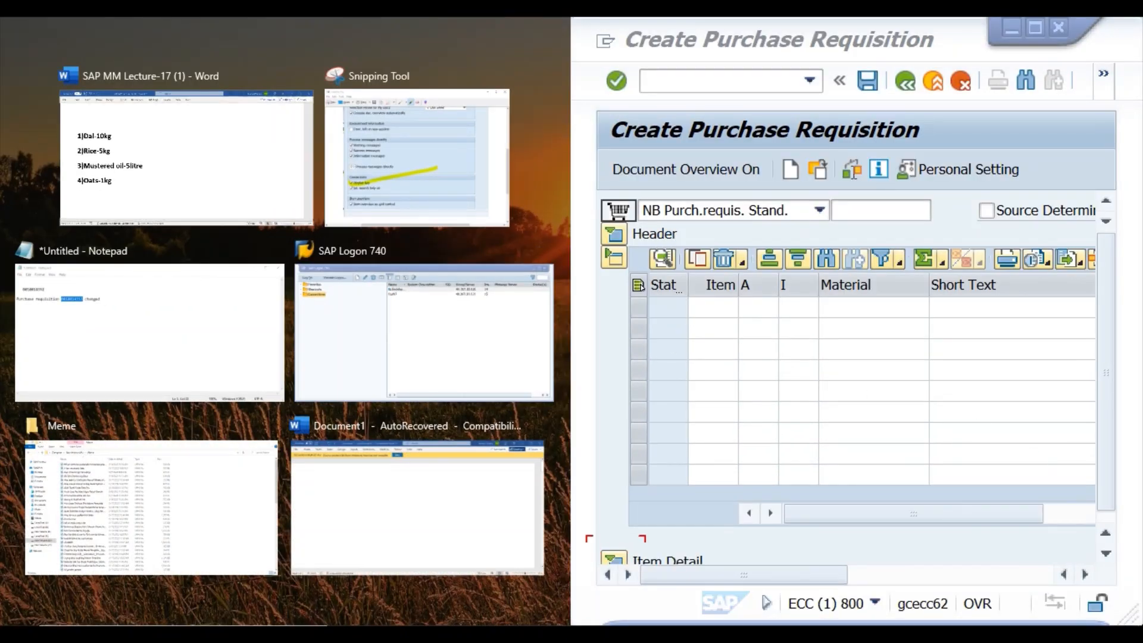
{"action": "left_click", "coordinate": [1034, 28]}
{"action": "left_click", "coordinate": [1034, 28]}
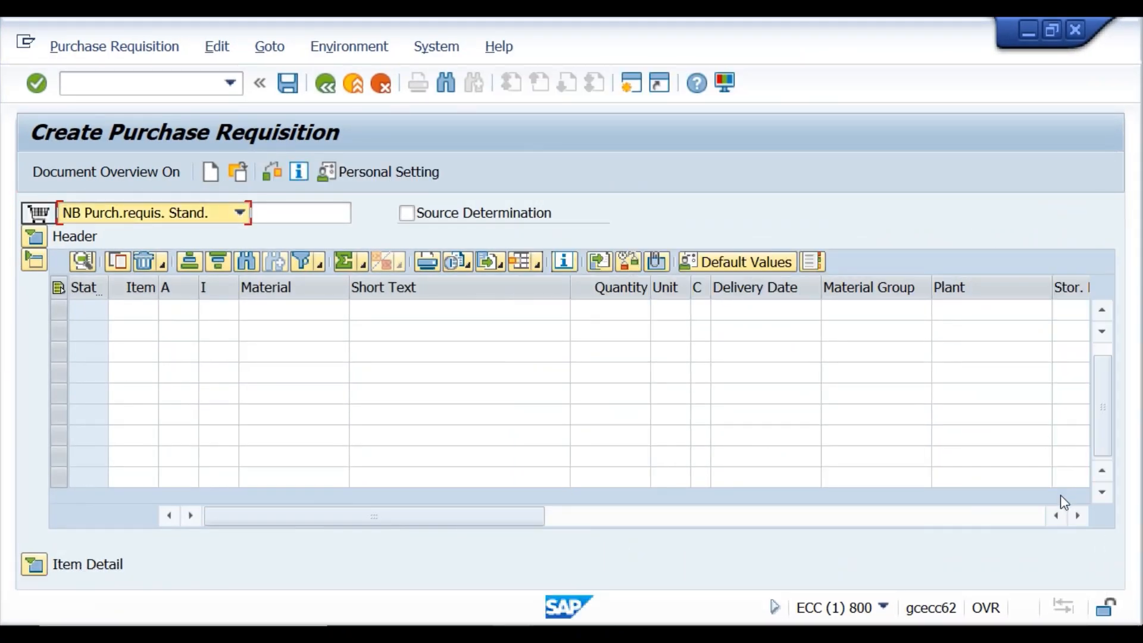
{"action": "left_click", "coordinate": [33, 566]}
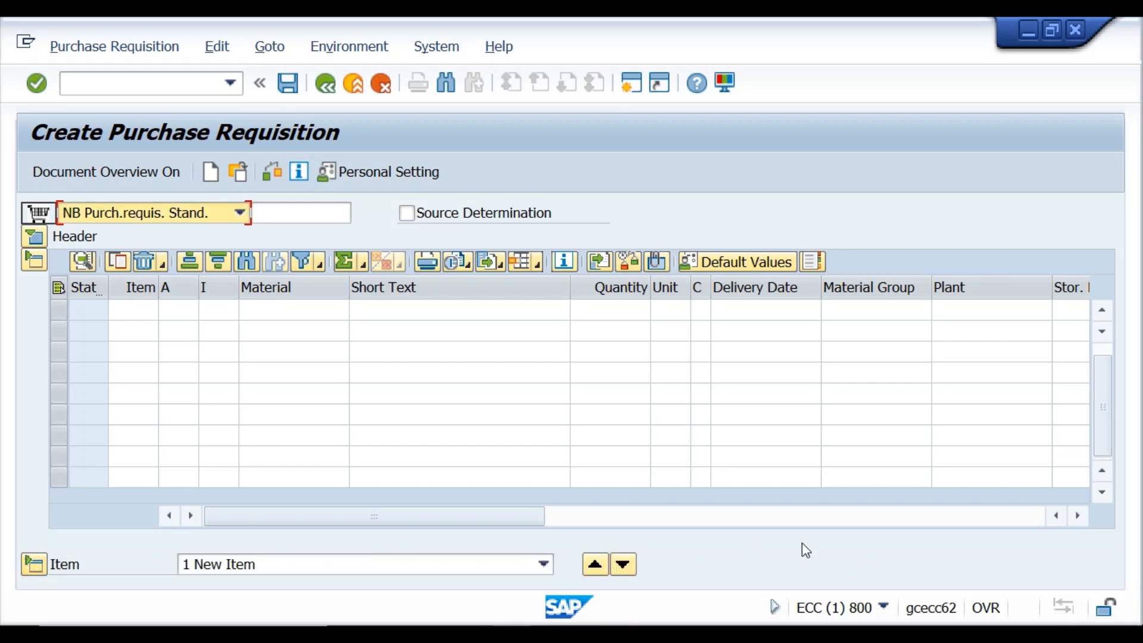
{"action": "scroll", "coordinate": [792, 559], "scroll_direction": "down", "scroll_amount": 5}
{"action": "left_click", "coordinate": [678, 544]}
{"action": "scroll", "coordinate": [696, 567], "scroll_direction": "down", "scroll_amount": 3}
{"action": "scroll", "coordinate": [696, 568], "scroll_direction": "up", "scroll_amount": 2}
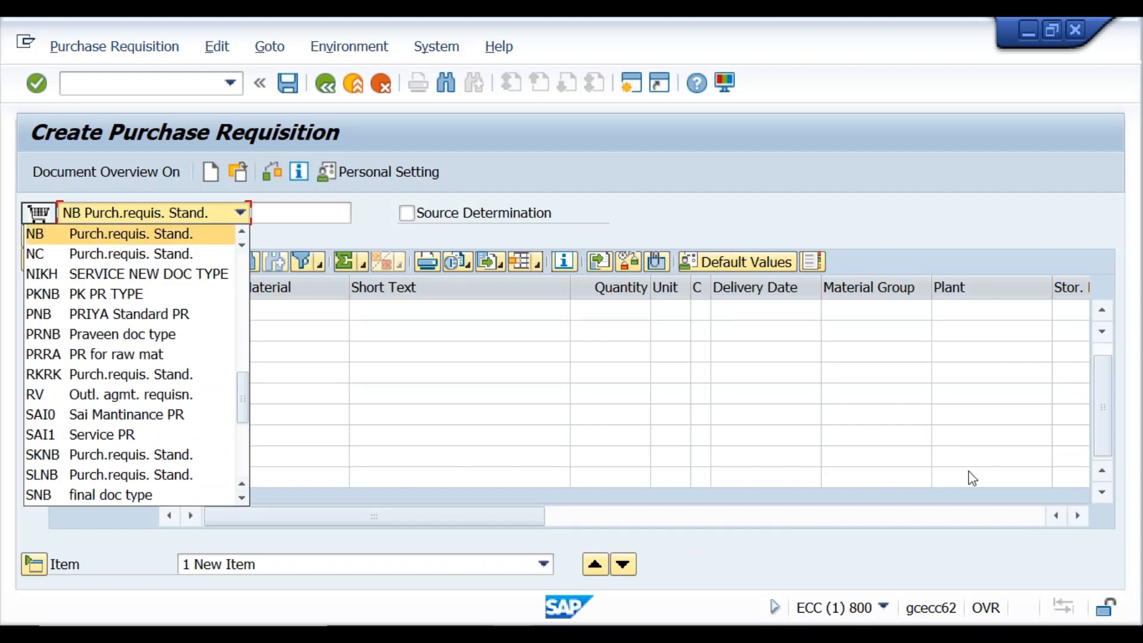
{"action": "left_click", "coordinate": [1105, 415]}
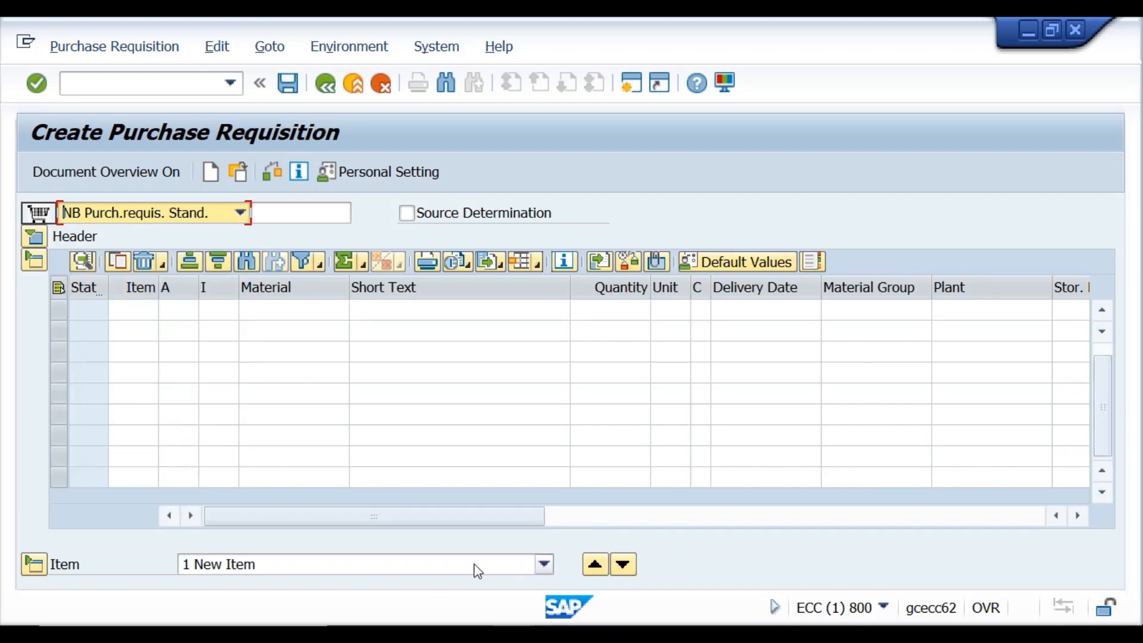
{"action": "left_click", "coordinate": [31, 565]}
{"action": "left_click", "coordinate": [33, 564]}
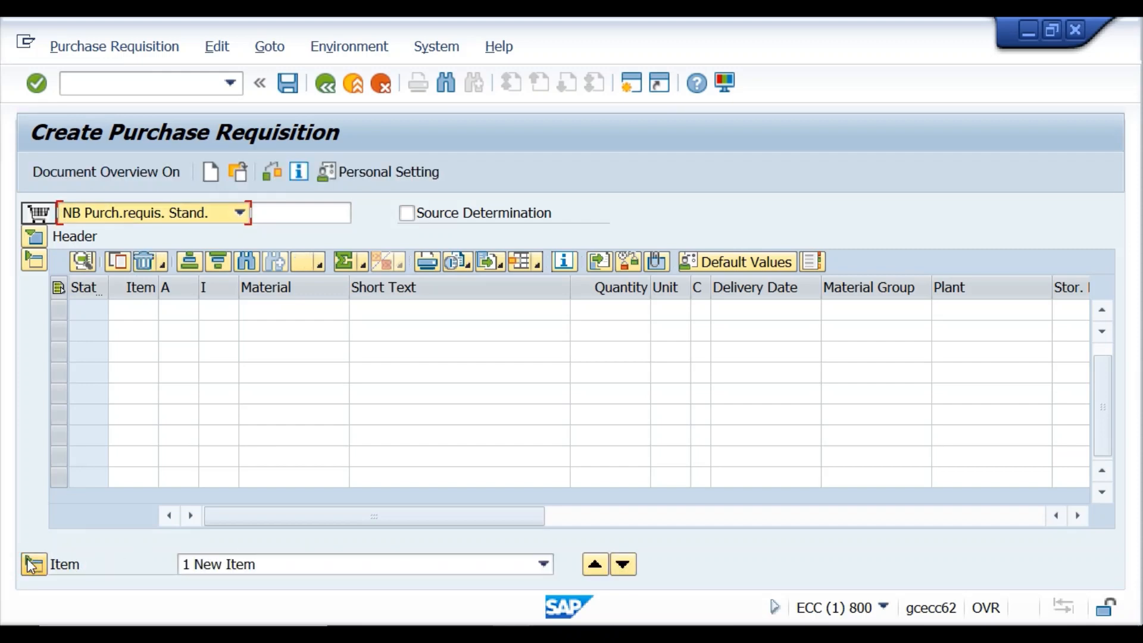
{"action": "left_click", "coordinate": [32, 261]}
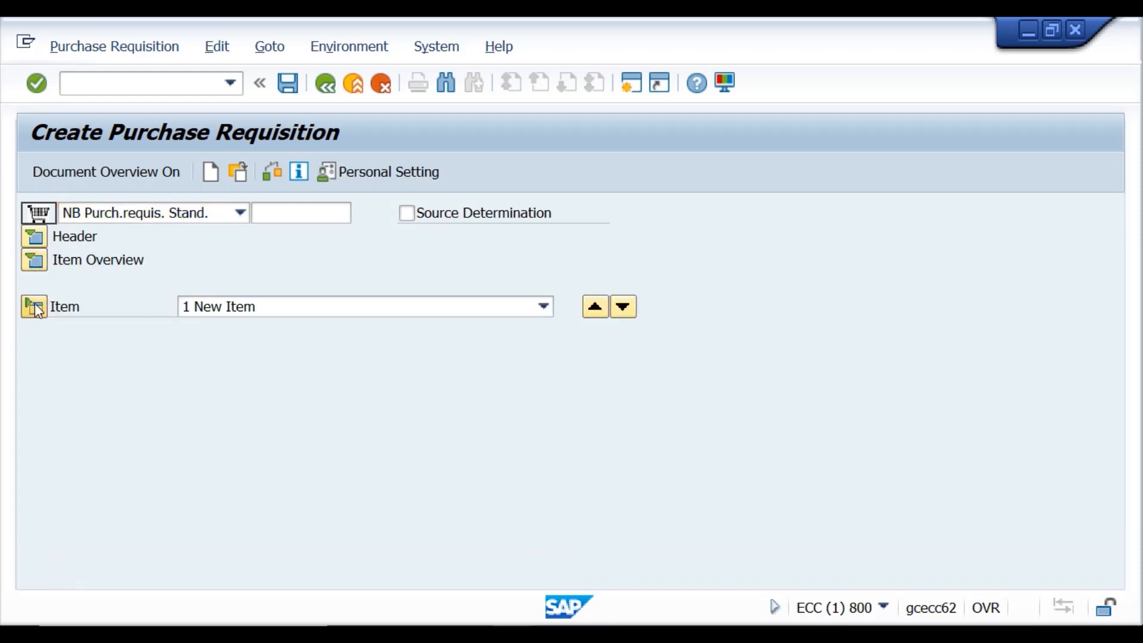
{"action": "left_click", "coordinate": [34, 307]}
{"action": "left_click", "coordinate": [34, 307]}
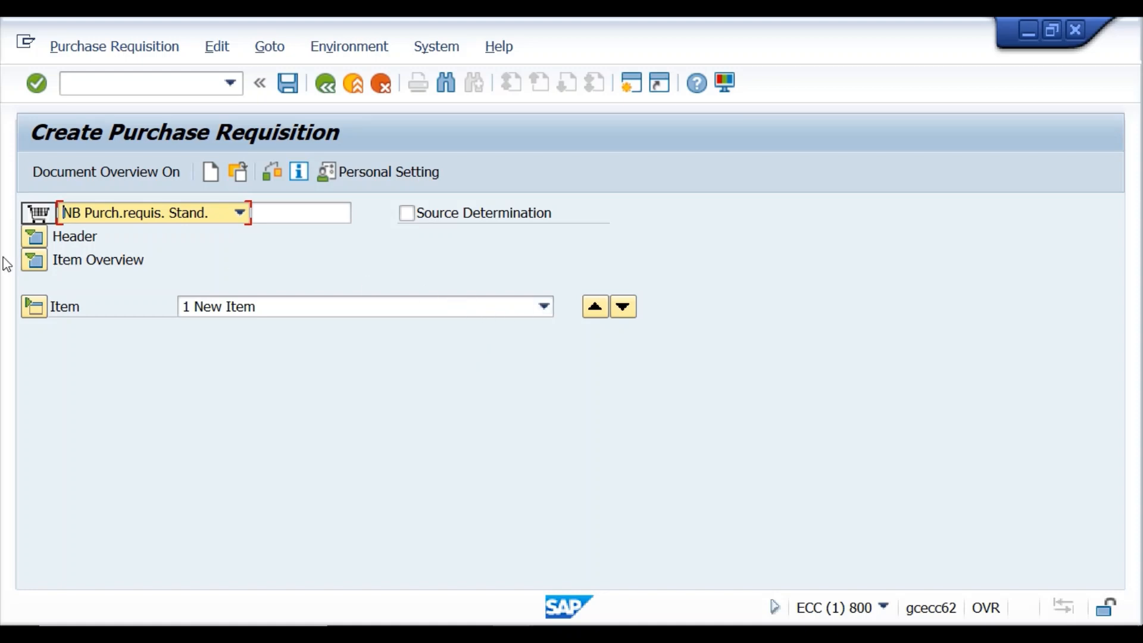
{"action": "left_click", "coordinate": [27, 305]}
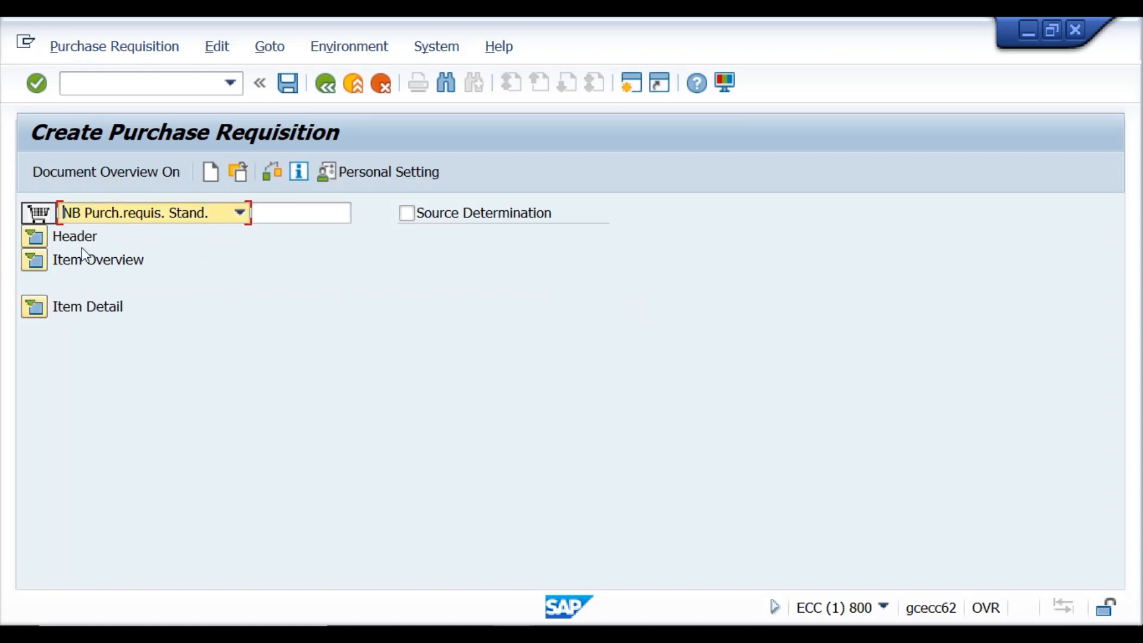
{"action": "left_click", "coordinate": [34, 259]}
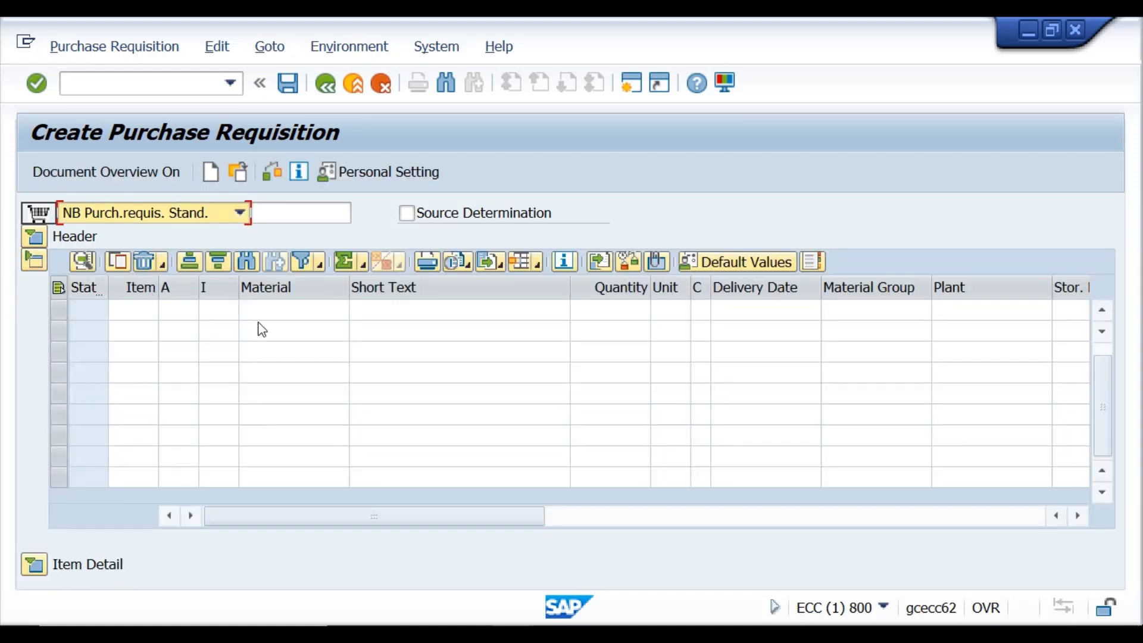
Enter item CHOMU9211 with quantity 10 at plant kr01 and check the requisition for errors.
{"action": "left_click", "coordinate": [277, 311]}
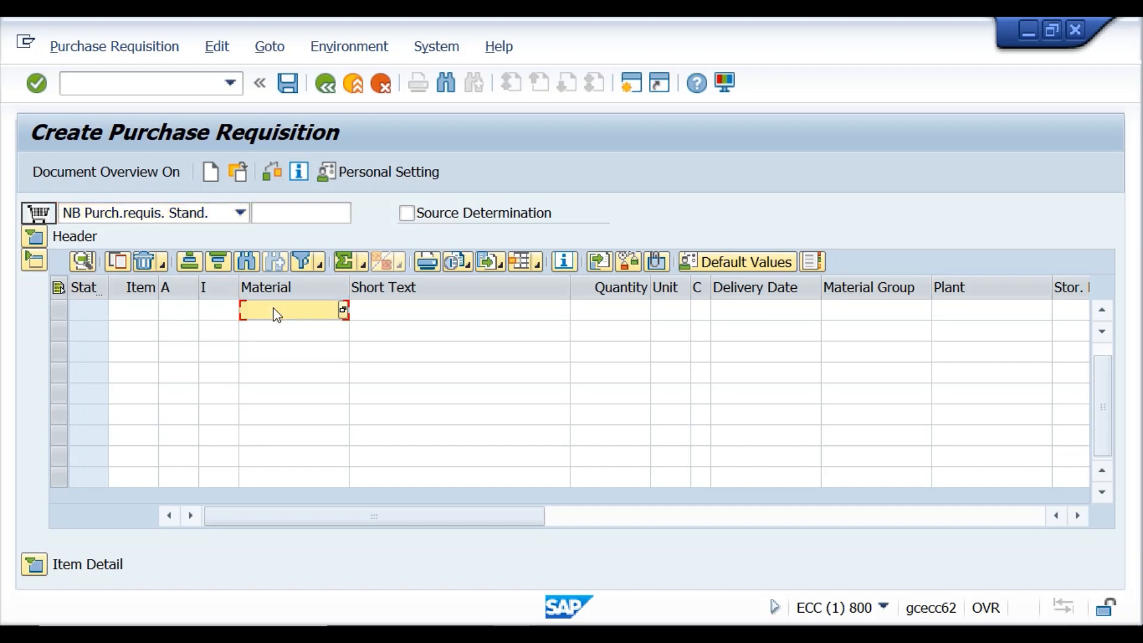
{"action": "type", "text": "chomu9211"}
{"action": "left_click", "coordinate": [631, 308]}
{"action": "type", "text": "10"}
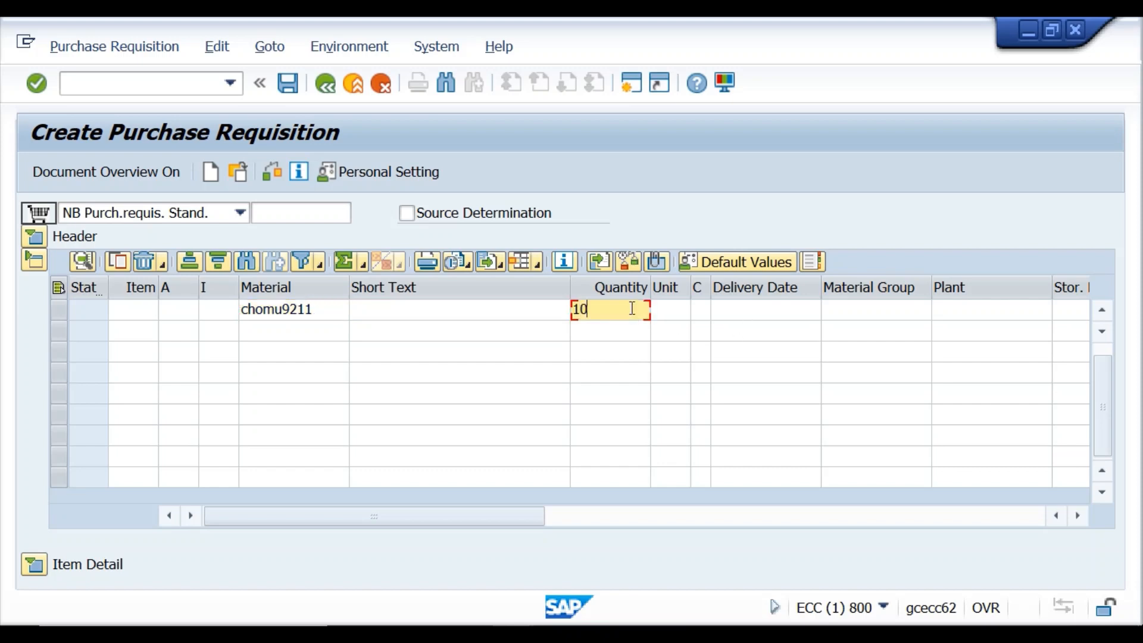
{"action": "left_click", "coordinate": [950, 316]}
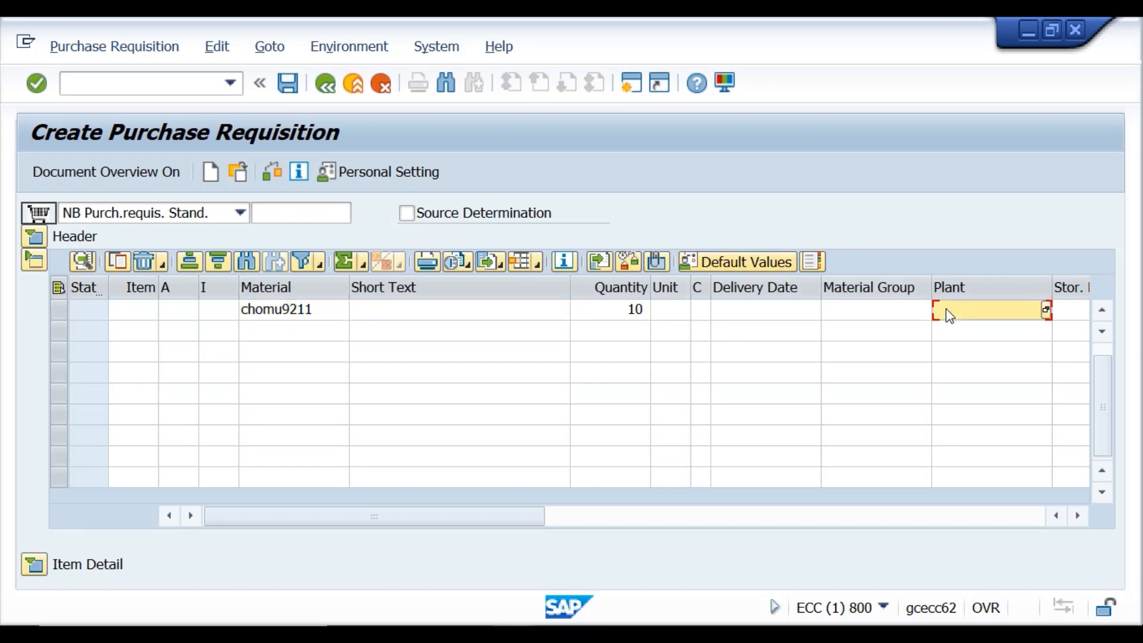
{"action": "type", "text": "kr01"}
{"action": "left_click", "coordinate": [273, 169]}
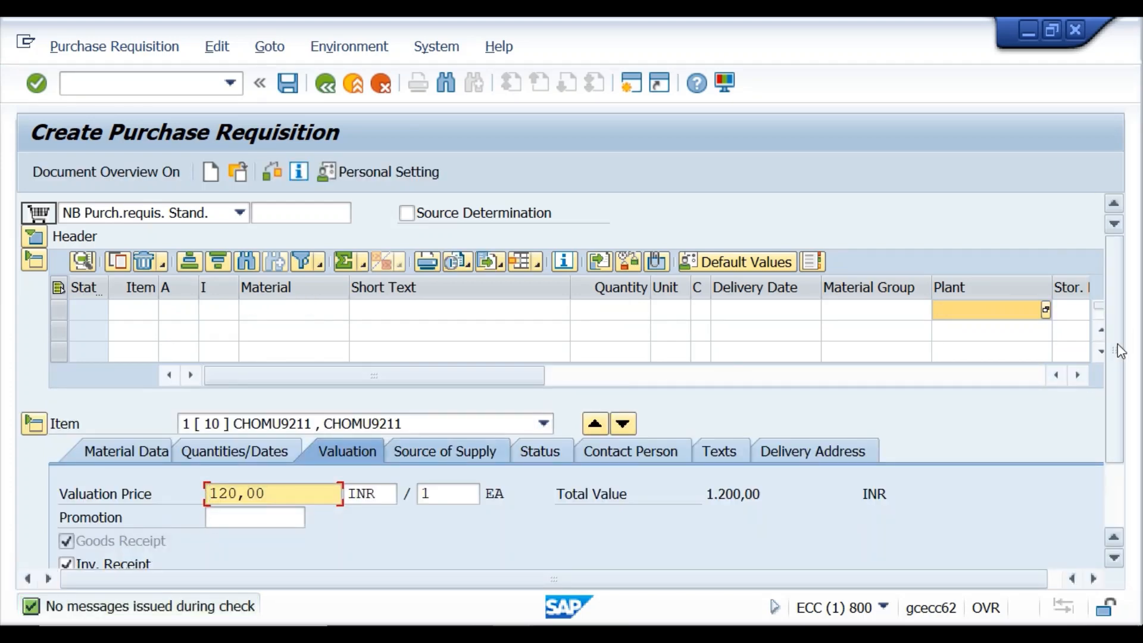
Review item 10's contact person, texts and delivery address, then turn on the Document Overview.
{"action": "scroll", "coordinate": [534, 425], "scroll_direction": "down", "scroll_amount": 2}
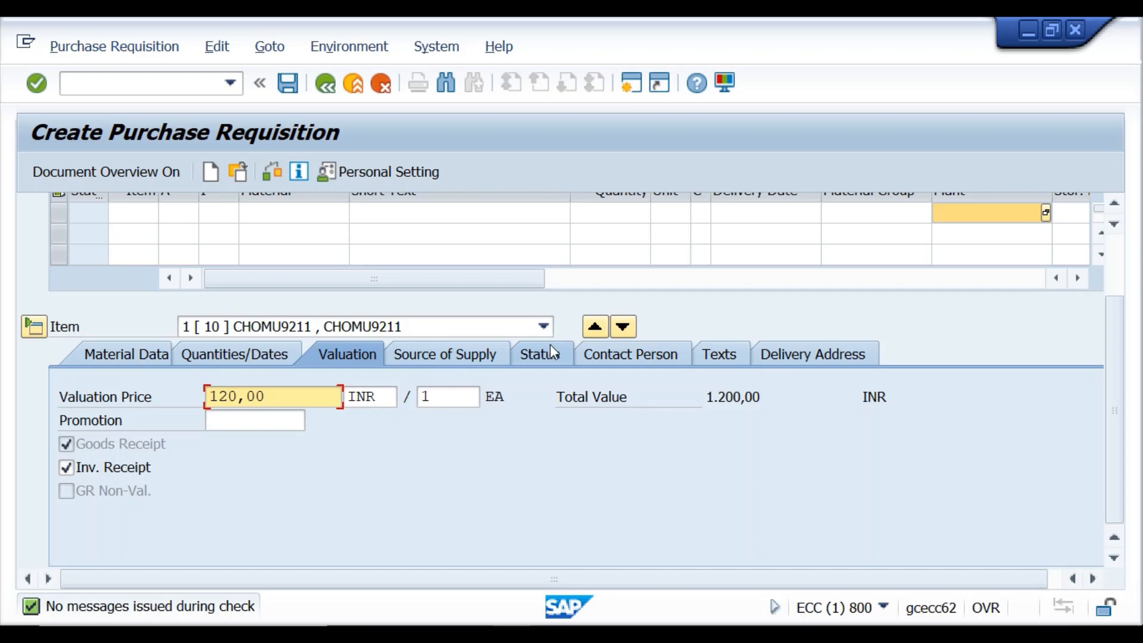
{"action": "left_click", "coordinate": [598, 363]}
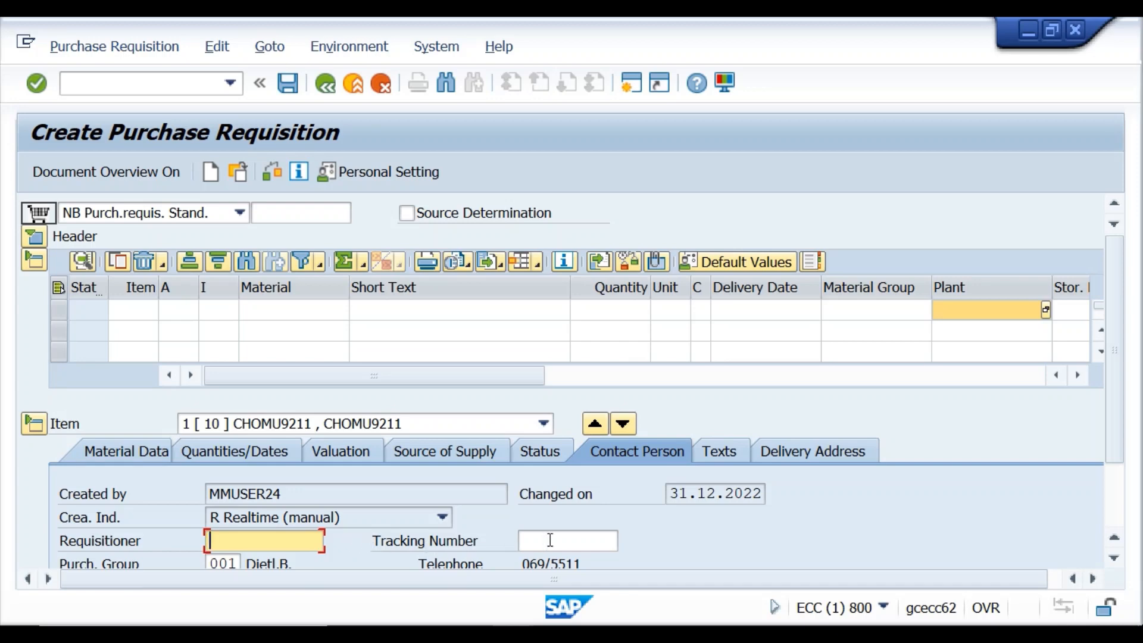
{"action": "left_click", "coordinate": [727, 453]}
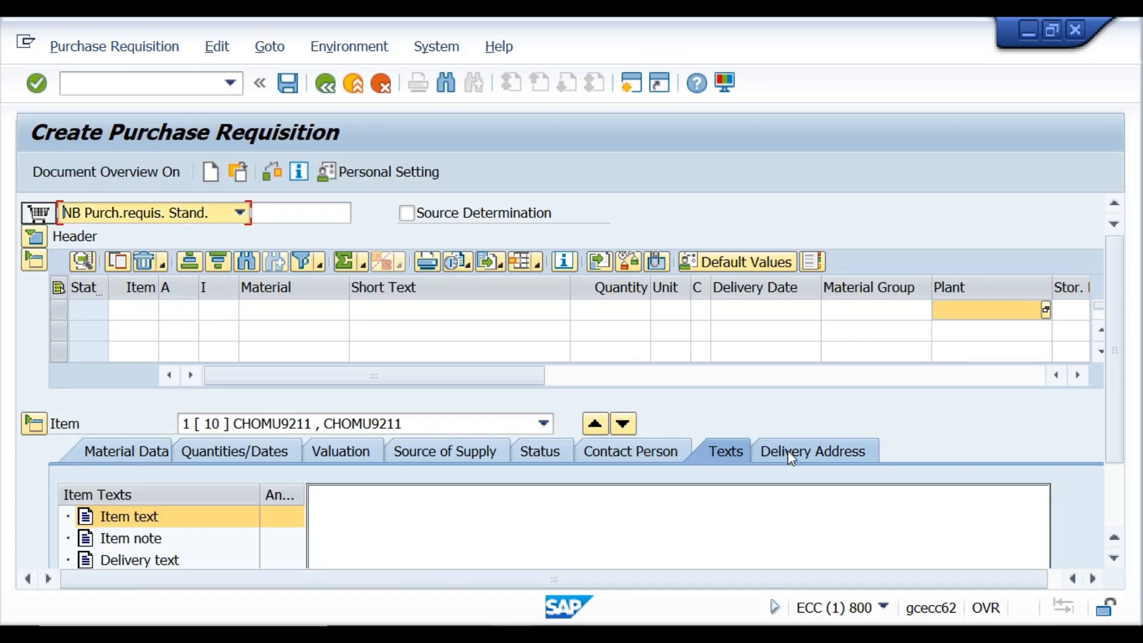
{"action": "left_click", "coordinate": [785, 453]}
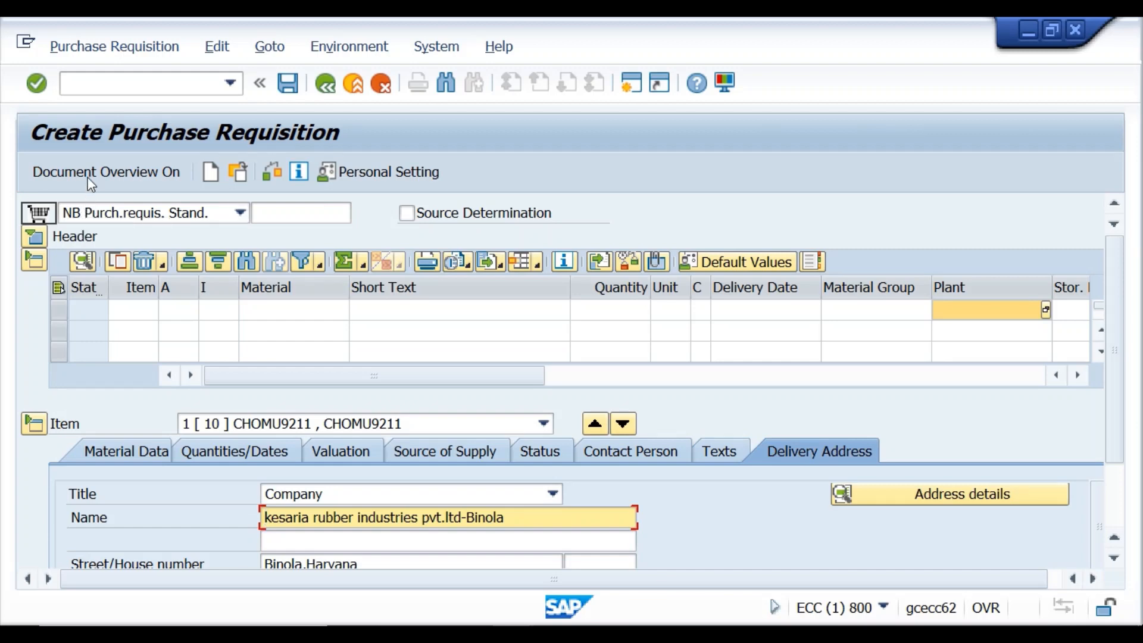
{"action": "left_click", "coordinate": [93, 176]}
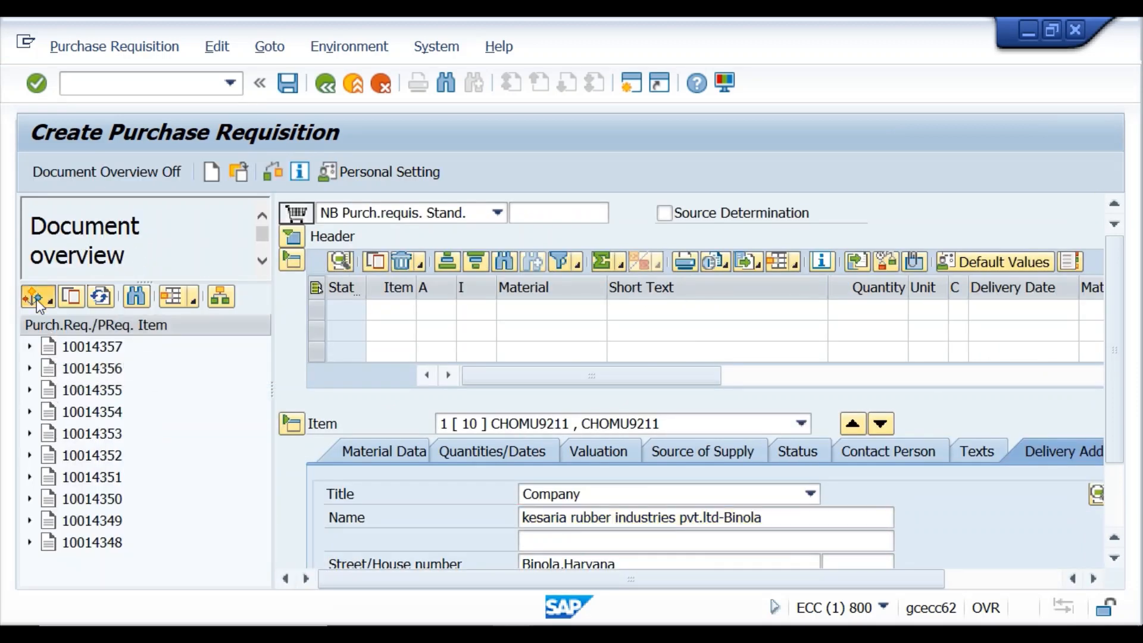
From My purchase requisitions, adopt the items of requisitions 10014352 and 10014354.
{"action": "left_click", "coordinate": [37, 297]}
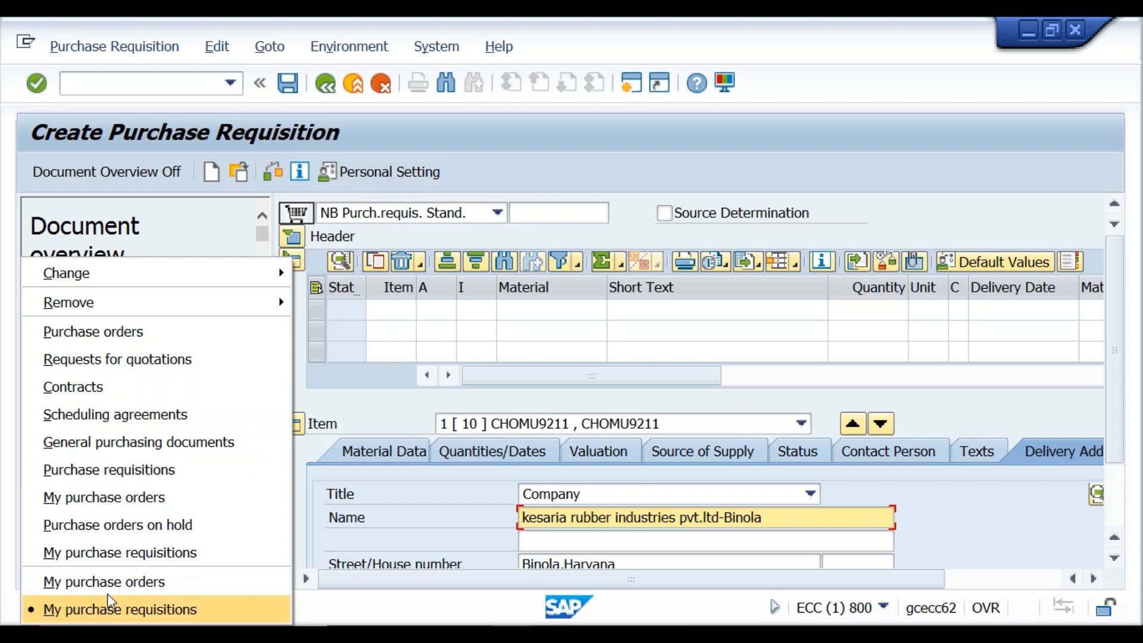
{"action": "left_click", "coordinate": [110, 615]}
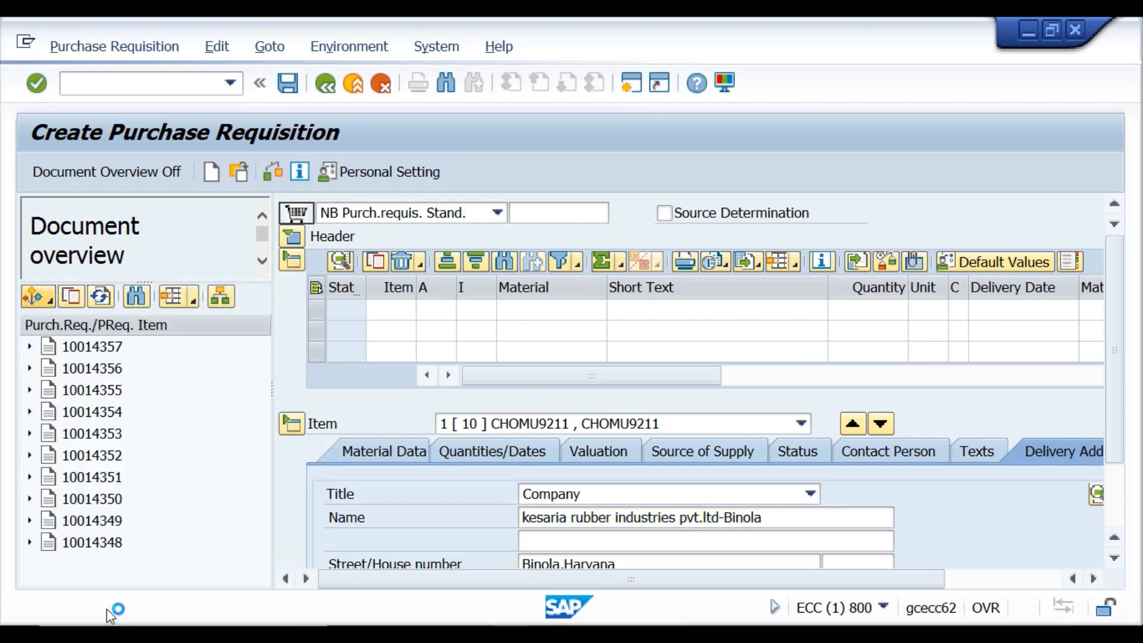
{"action": "left_click", "coordinate": [108, 457]}
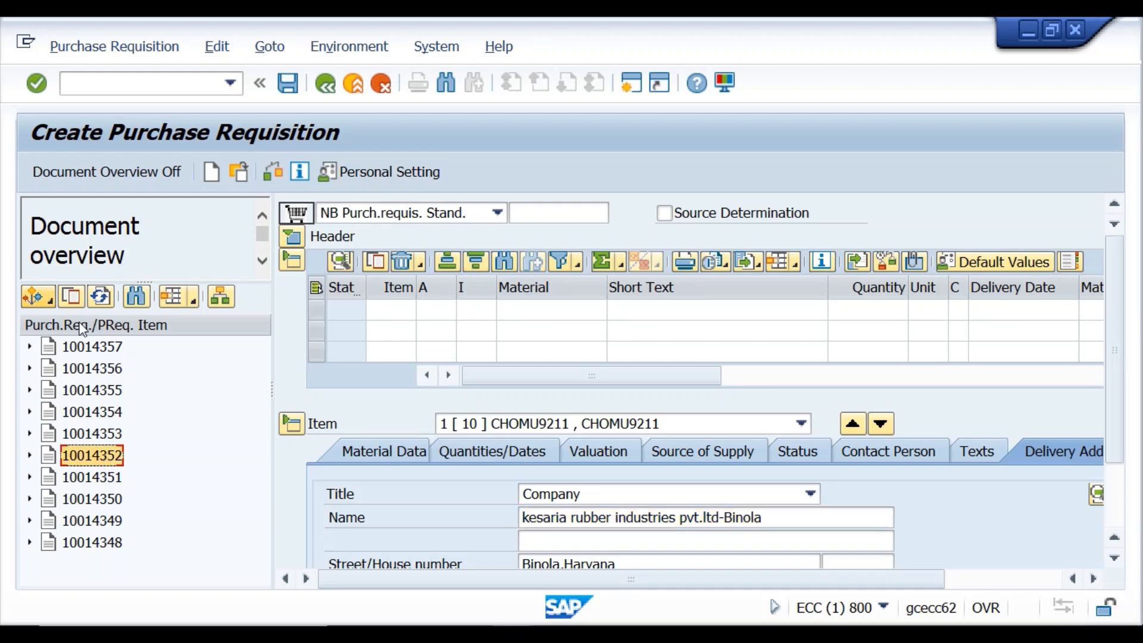
{"action": "left_click", "coordinate": [74, 297]}
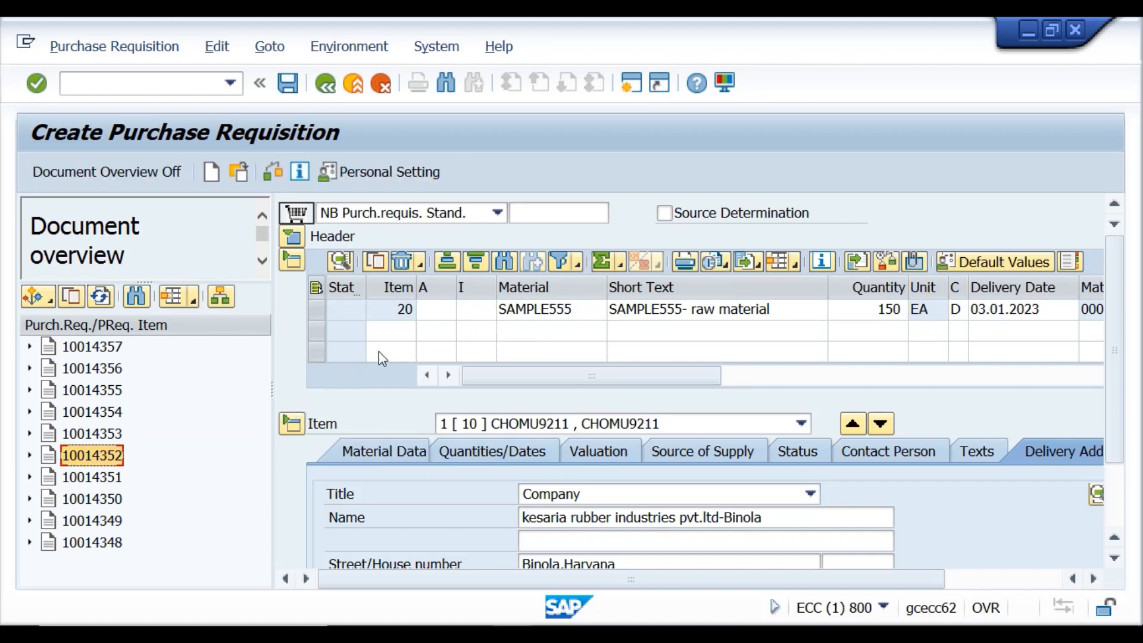
{"action": "left_click", "coordinate": [71, 412]}
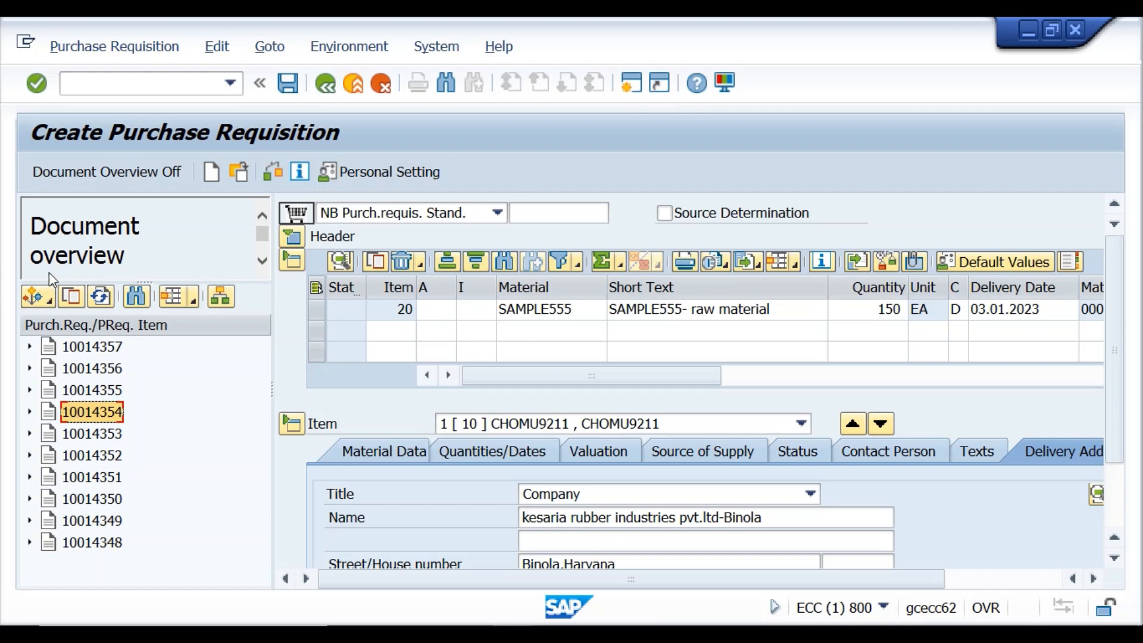
{"action": "left_click", "coordinate": [67, 298]}
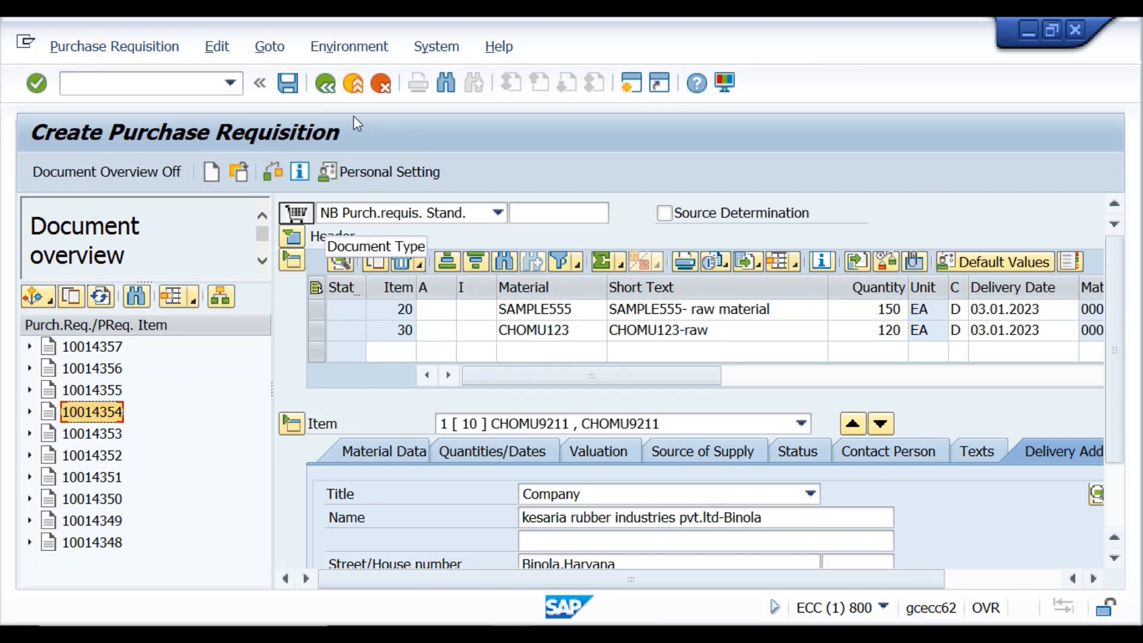
Save the purchase requisition and bring the SAP MM Lecture-17 Word notes forward.
{"action": "left_click", "coordinate": [291, 85]}
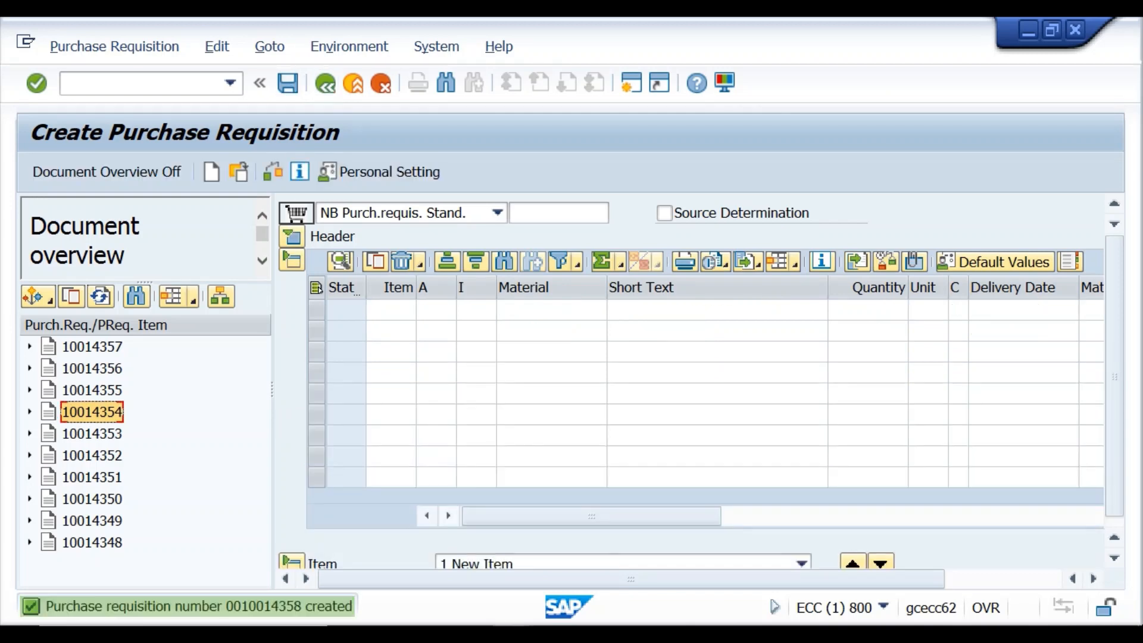
{"action": "left_click", "coordinate": [430, 635]}
{"action": "left_click", "coordinate": [547, 572]}
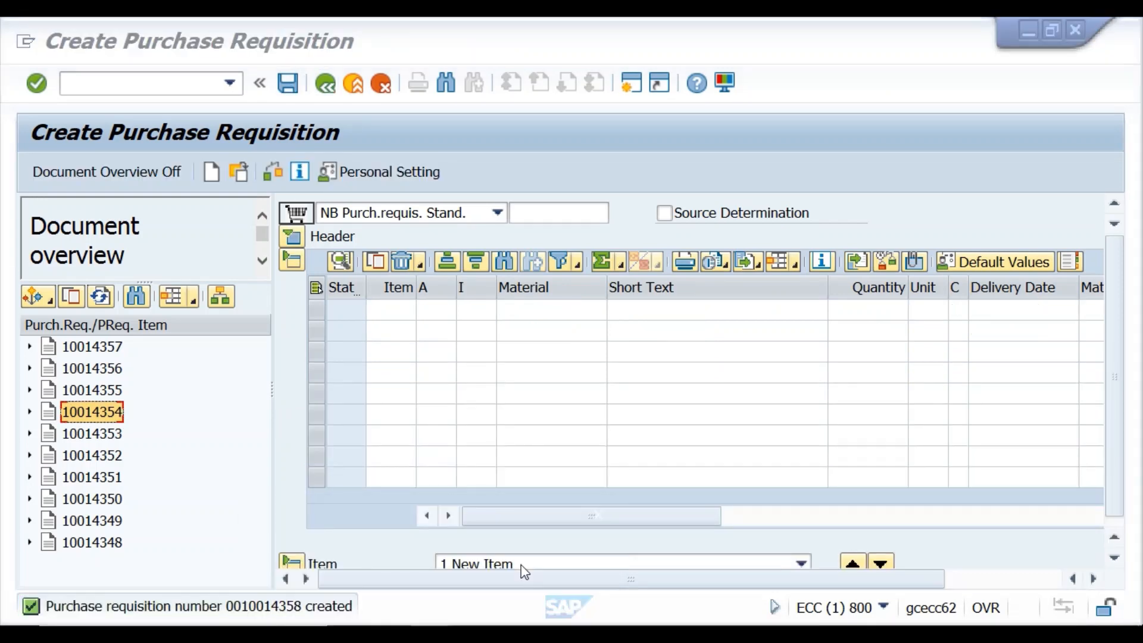
Scroll the Lecture-17 notes to the Student Dharma assignments and select 'Create 5' in assignment 2.
{"action": "scroll", "coordinate": [389, 403], "scroll_direction": "down", "scroll_amount": 10}
{"action": "scroll", "coordinate": [390, 404], "scroll_direction": "down", "scroll_amount": 20}
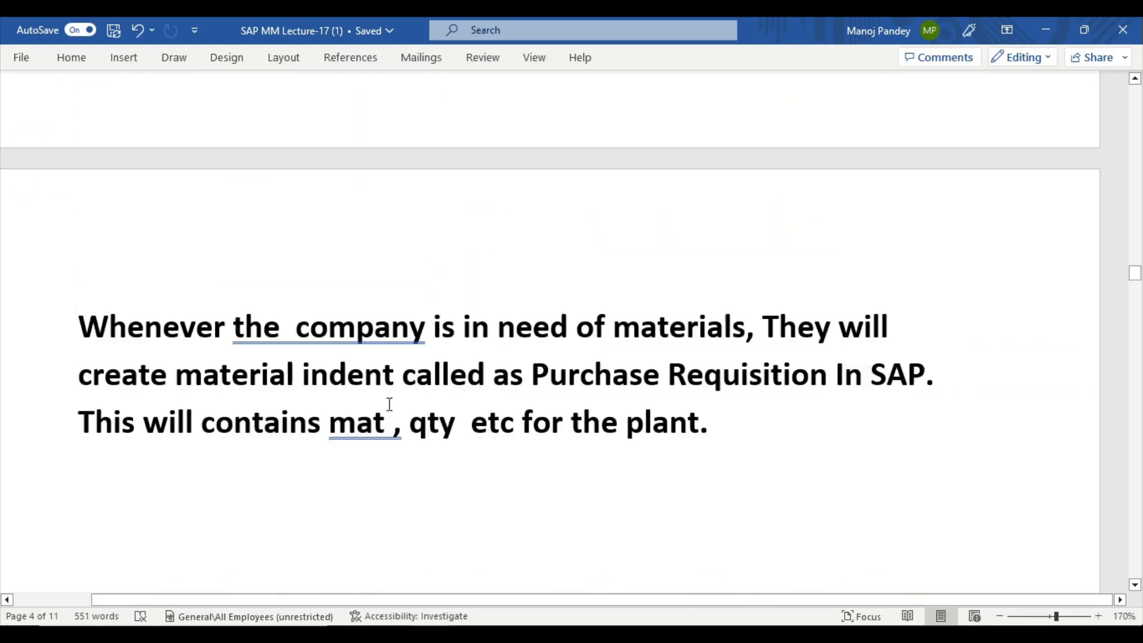
{"action": "scroll", "coordinate": [389, 404], "scroll_direction": "down", "scroll_amount": 20}
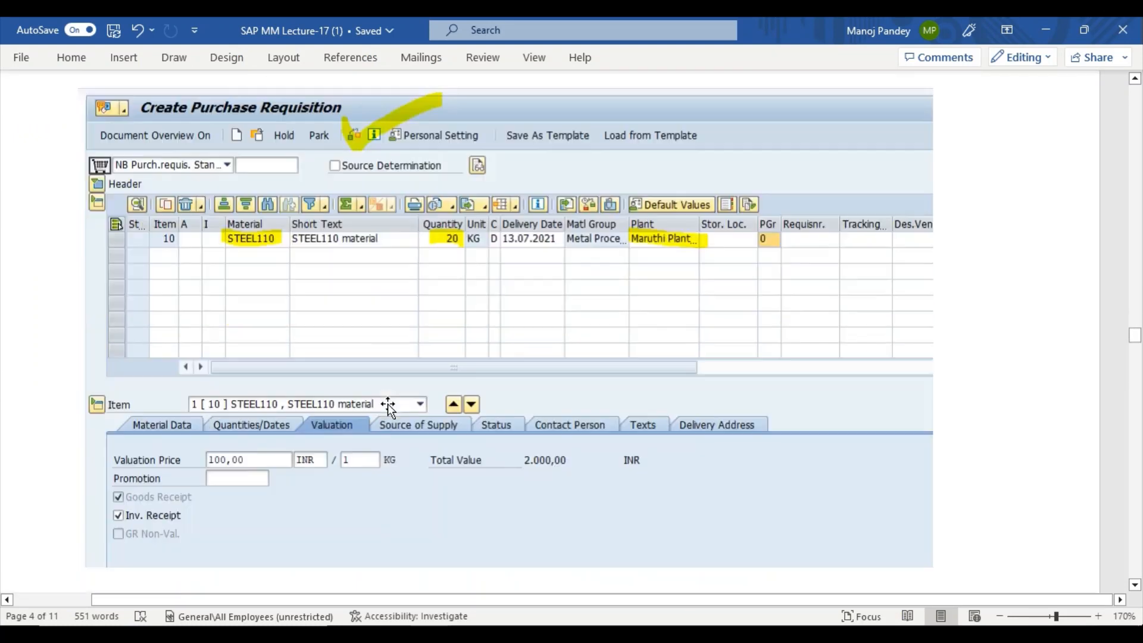
{"action": "scroll", "coordinate": [390, 404], "scroll_direction": "down", "scroll_amount": 20}
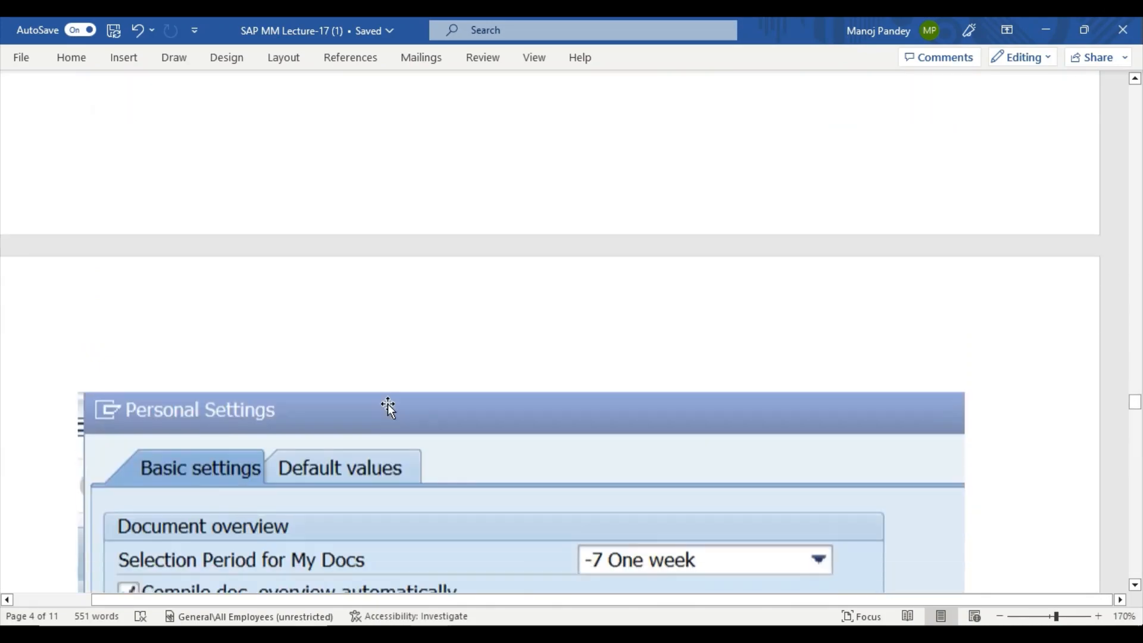
{"action": "scroll", "coordinate": [392, 406], "scroll_direction": "down", "scroll_amount": 20}
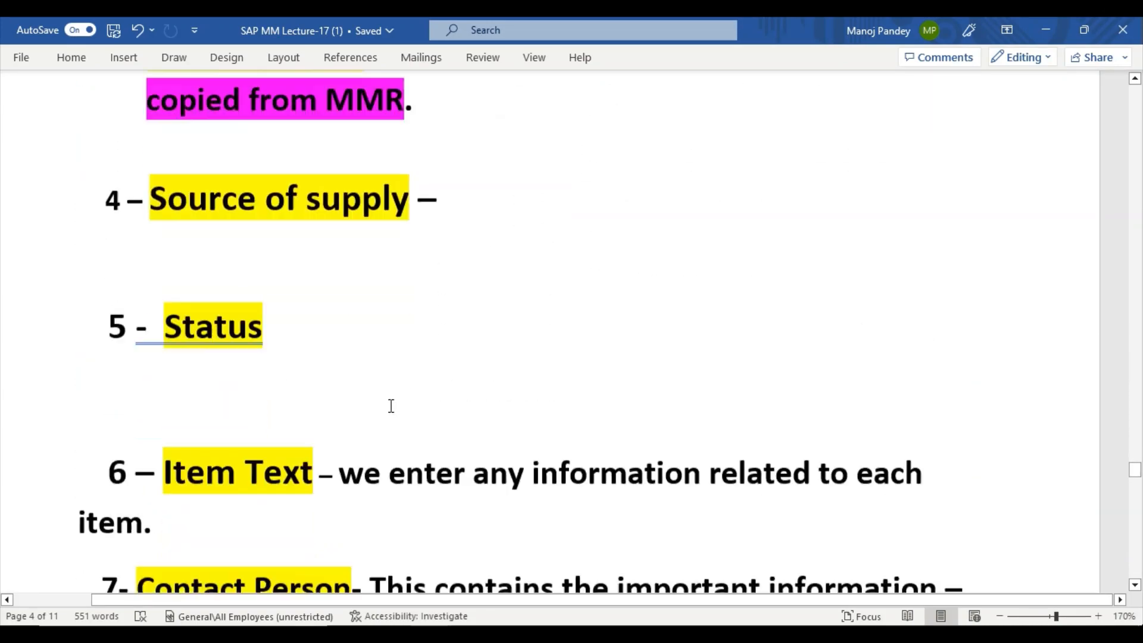
{"action": "scroll", "coordinate": [391, 406], "scroll_direction": "up", "scroll_amount": 1}
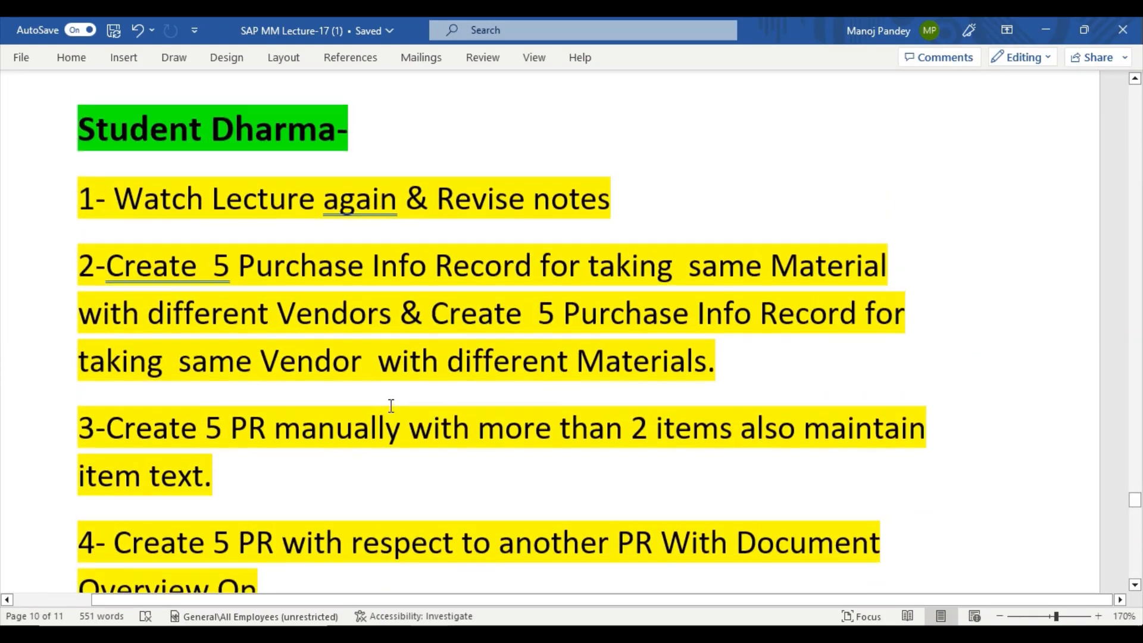
{"action": "left_click_drag", "start_coordinate": [105, 265], "coordinate": [232, 244]}
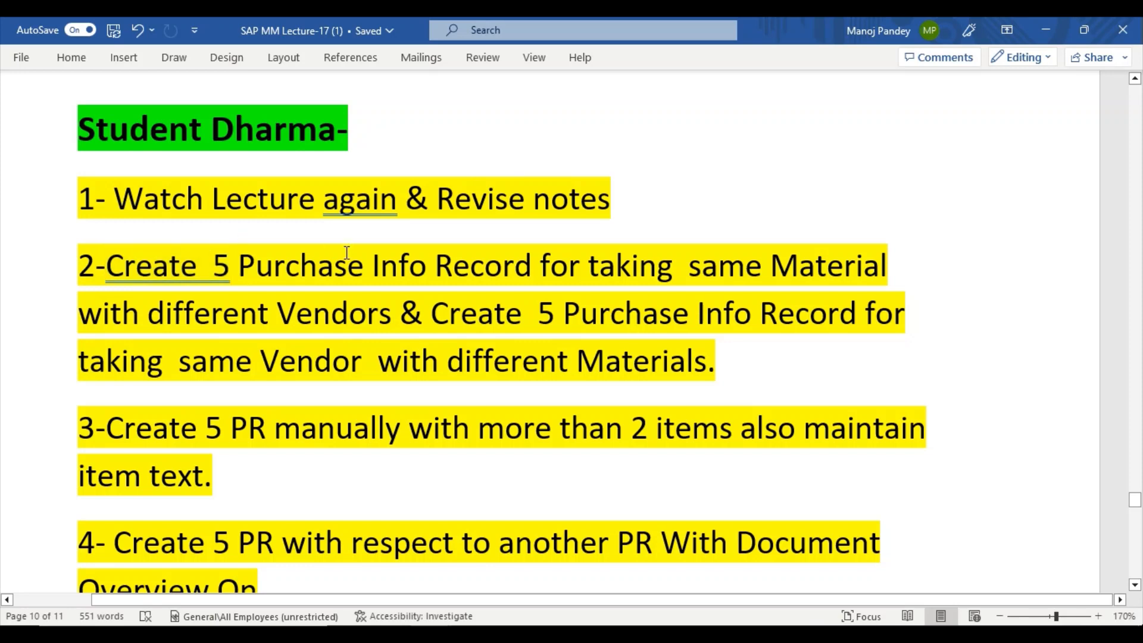